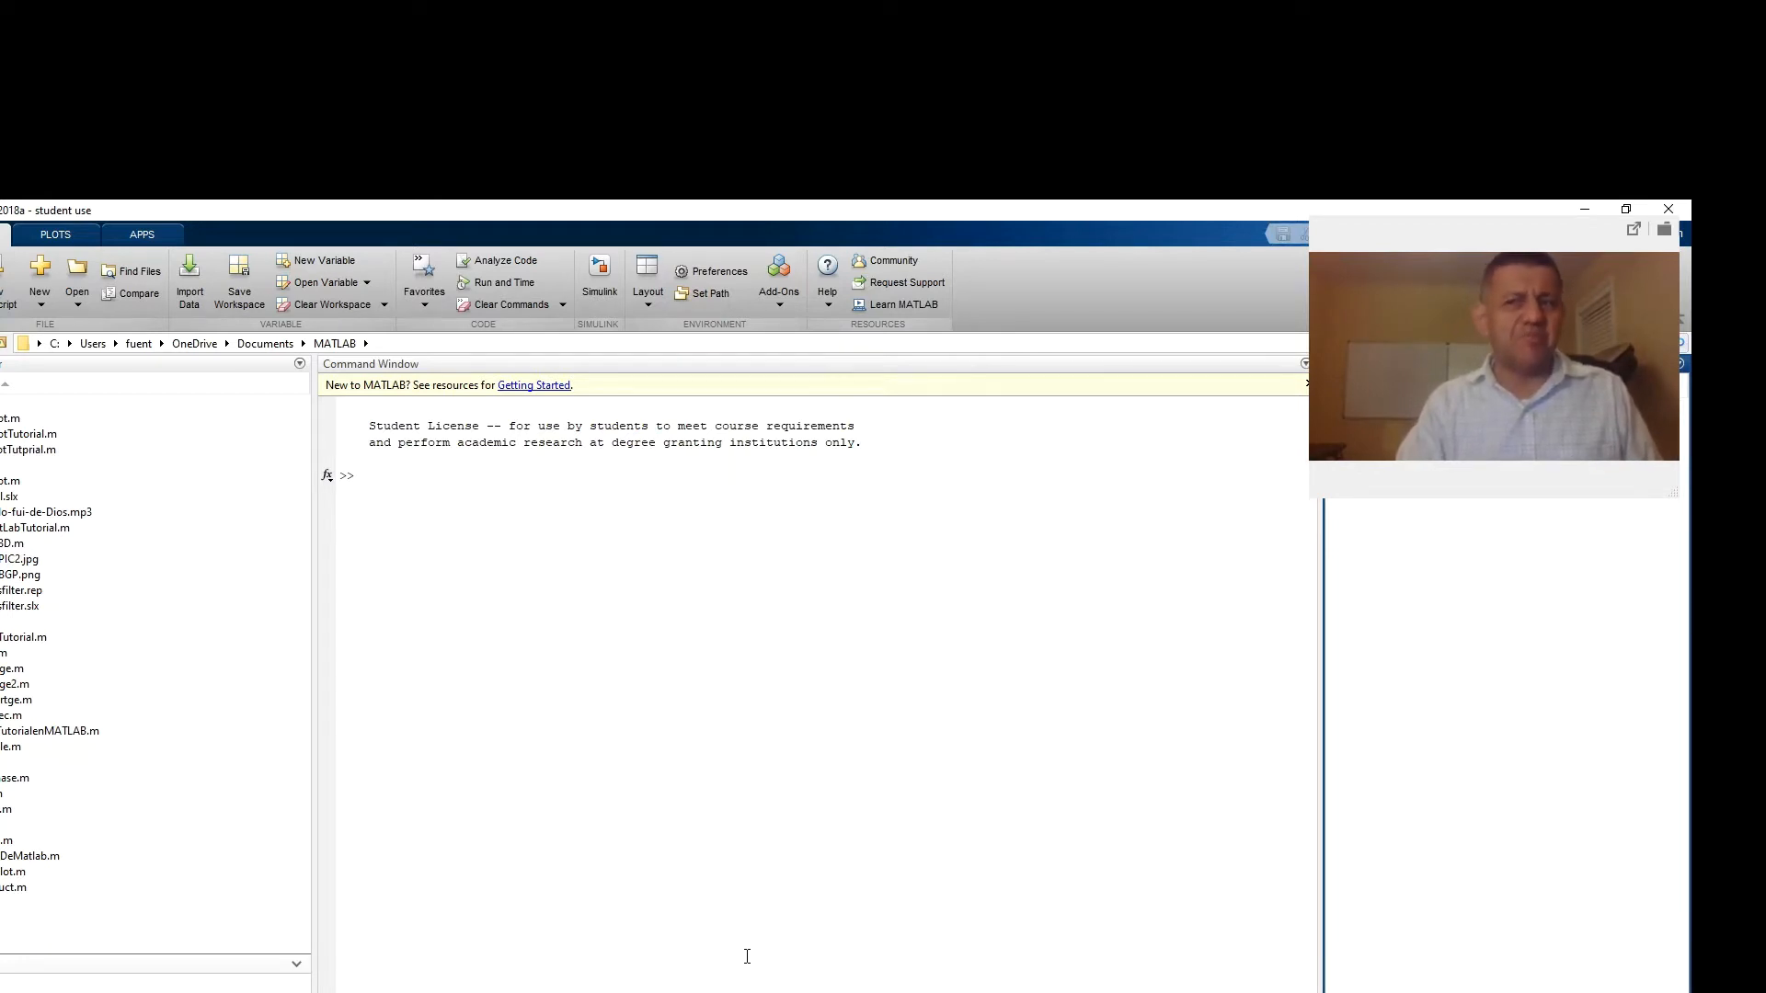
Launch Simulink, create a blank model and maximize its window
{"action": "left_click", "coordinate": [747, 959]}
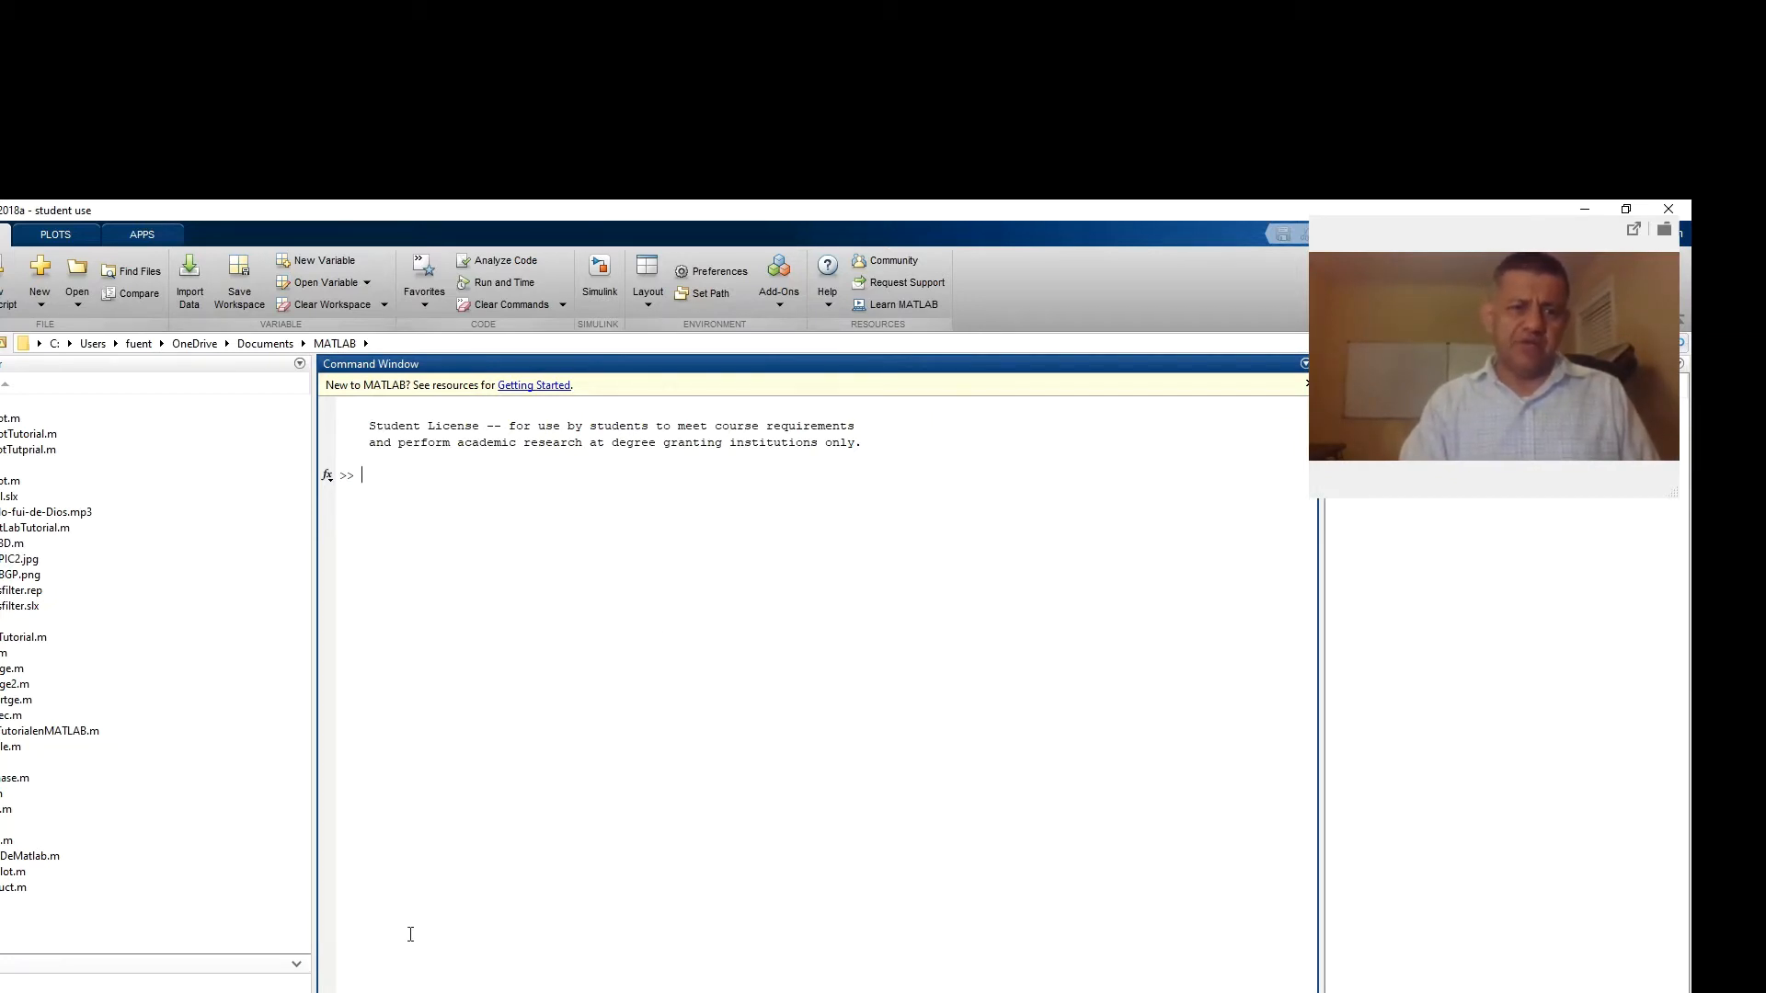
{"action": "left_click", "coordinate": [601, 276]}
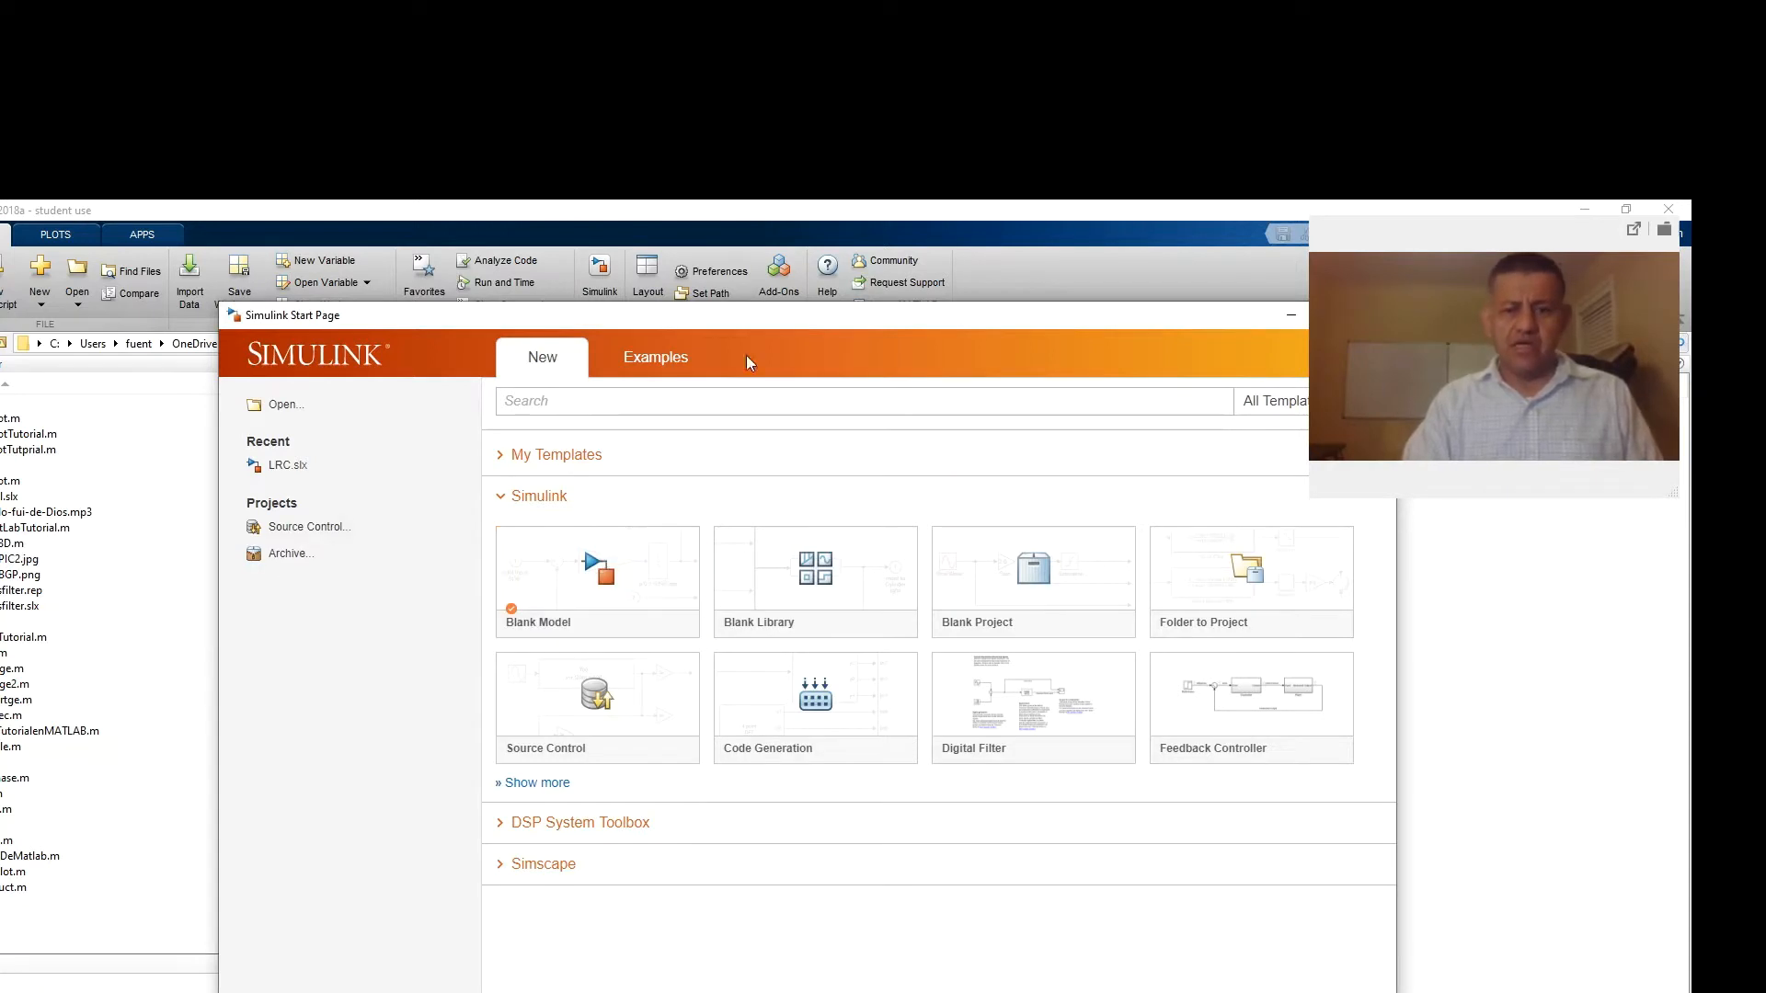
{"action": "left_click_drag", "start_coordinate": [1014, 318], "coordinate": [876, 306]}
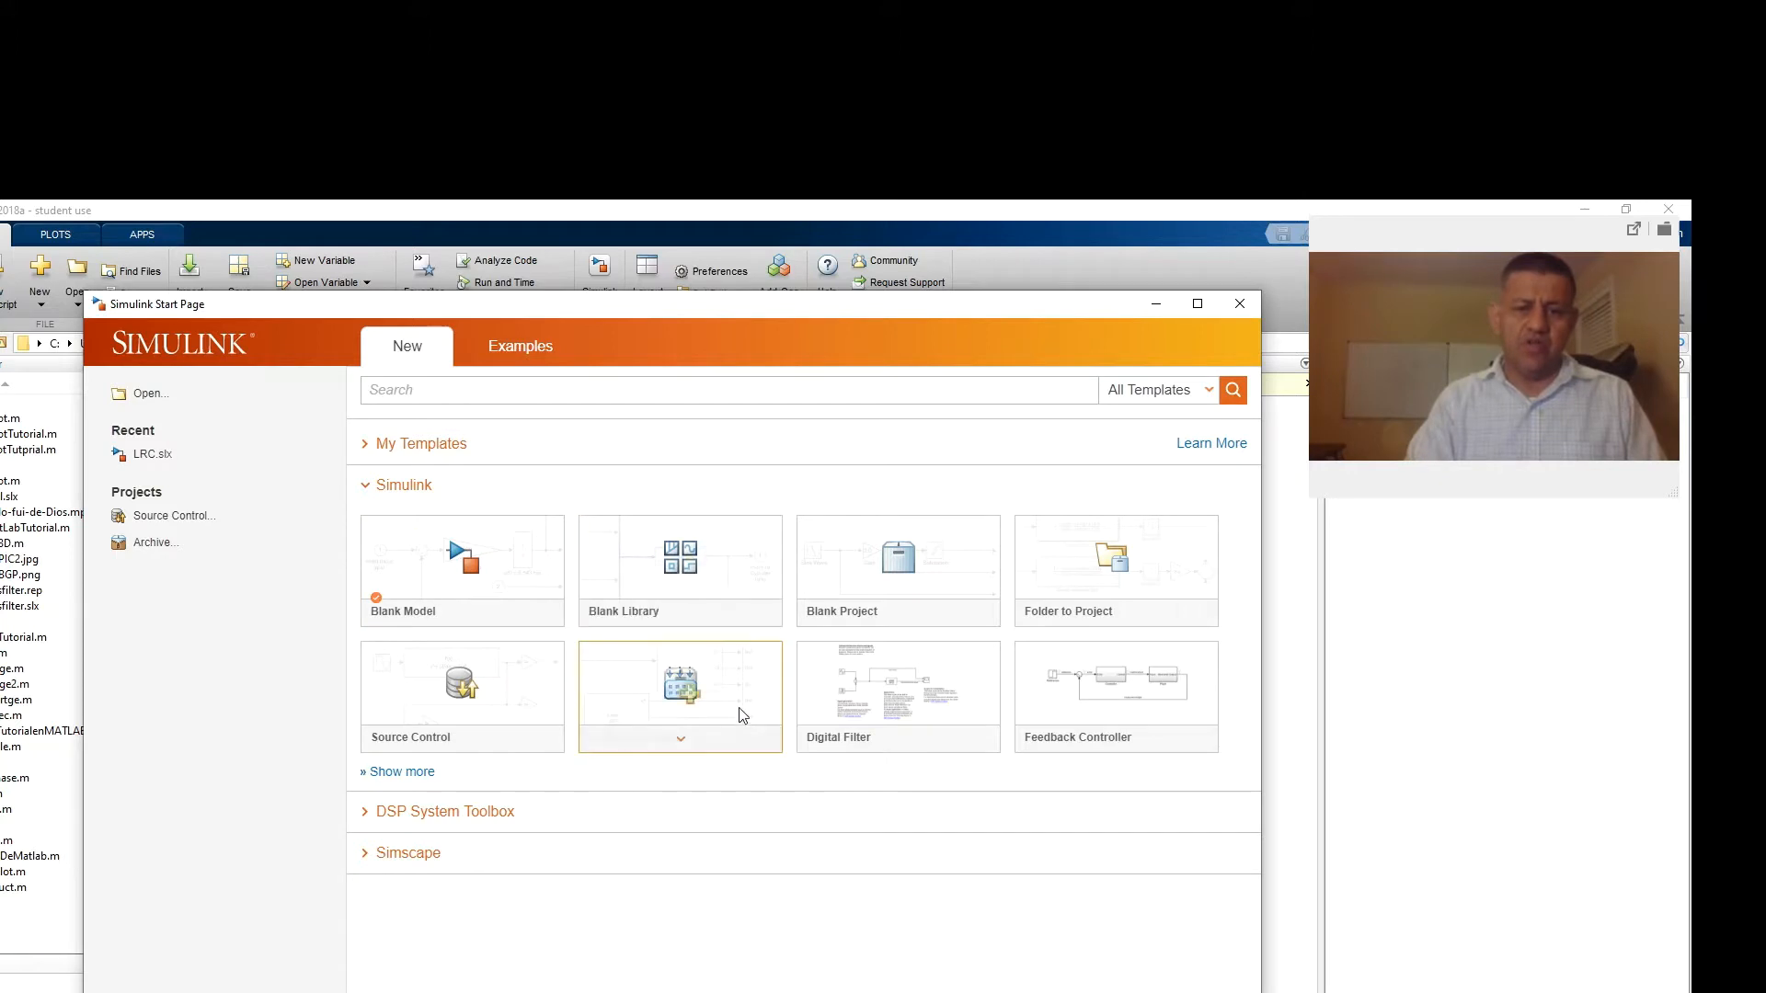
{"action": "left_click", "coordinate": [450, 552]}
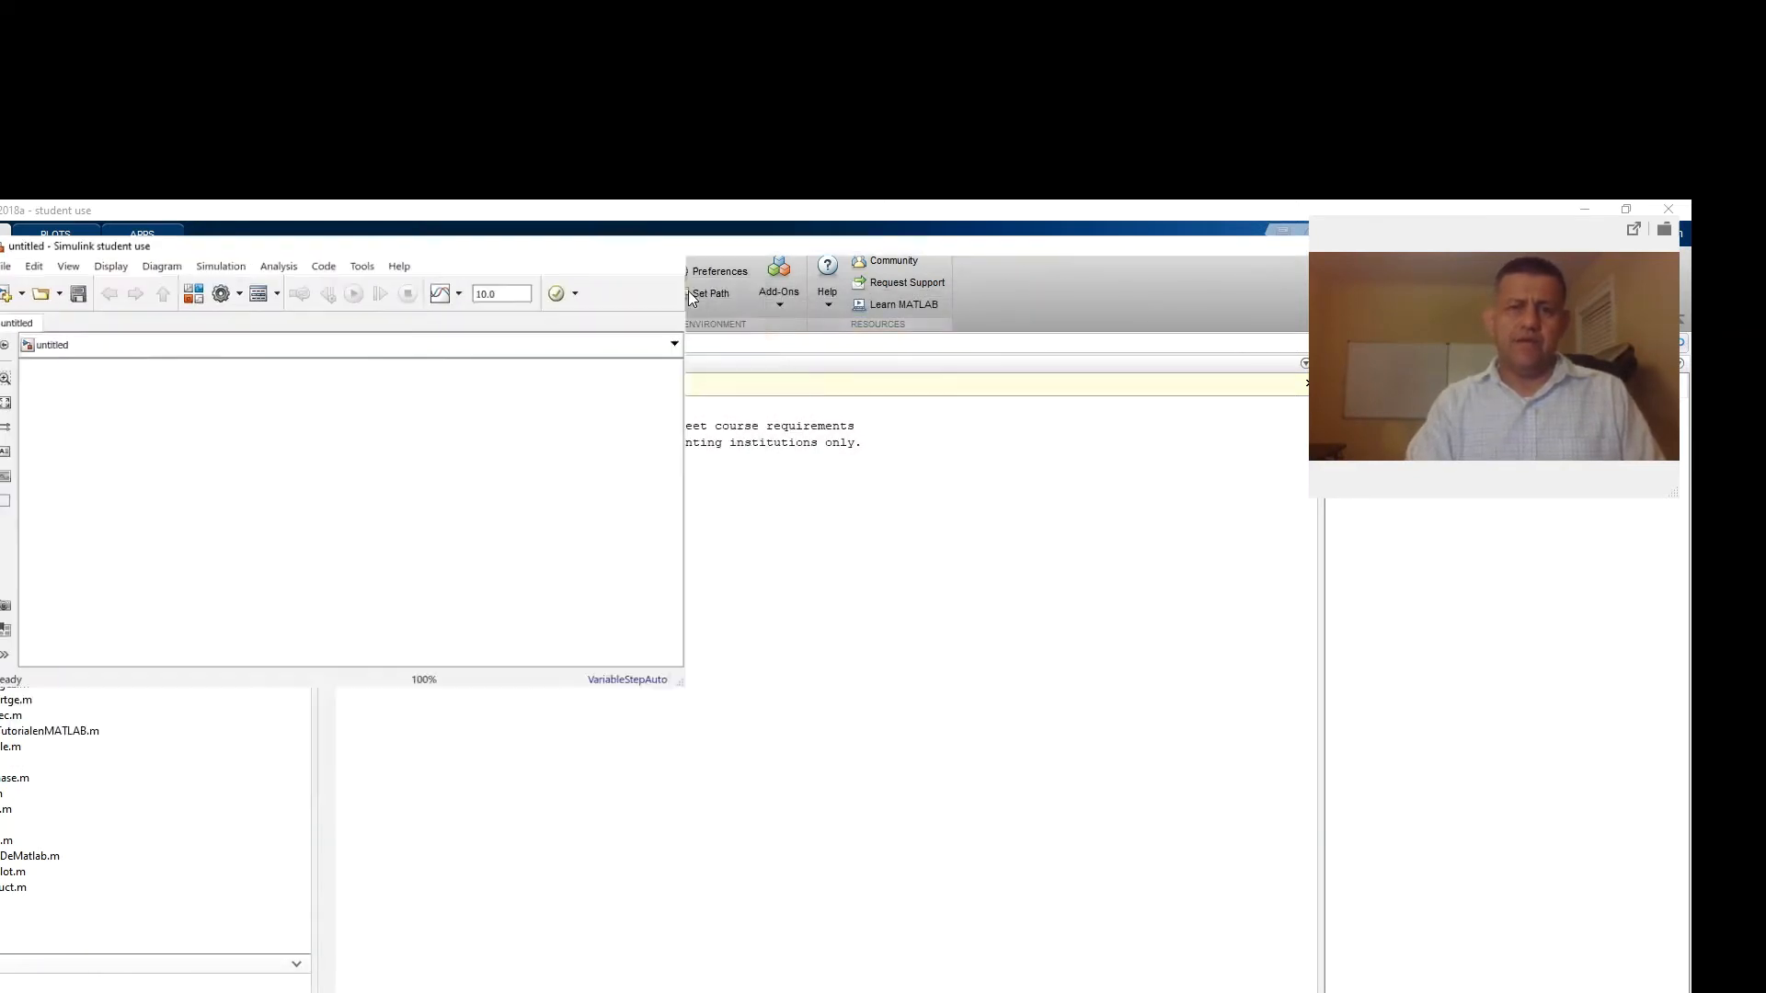
{"action": "left_click", "coordinate": [689, 293]}
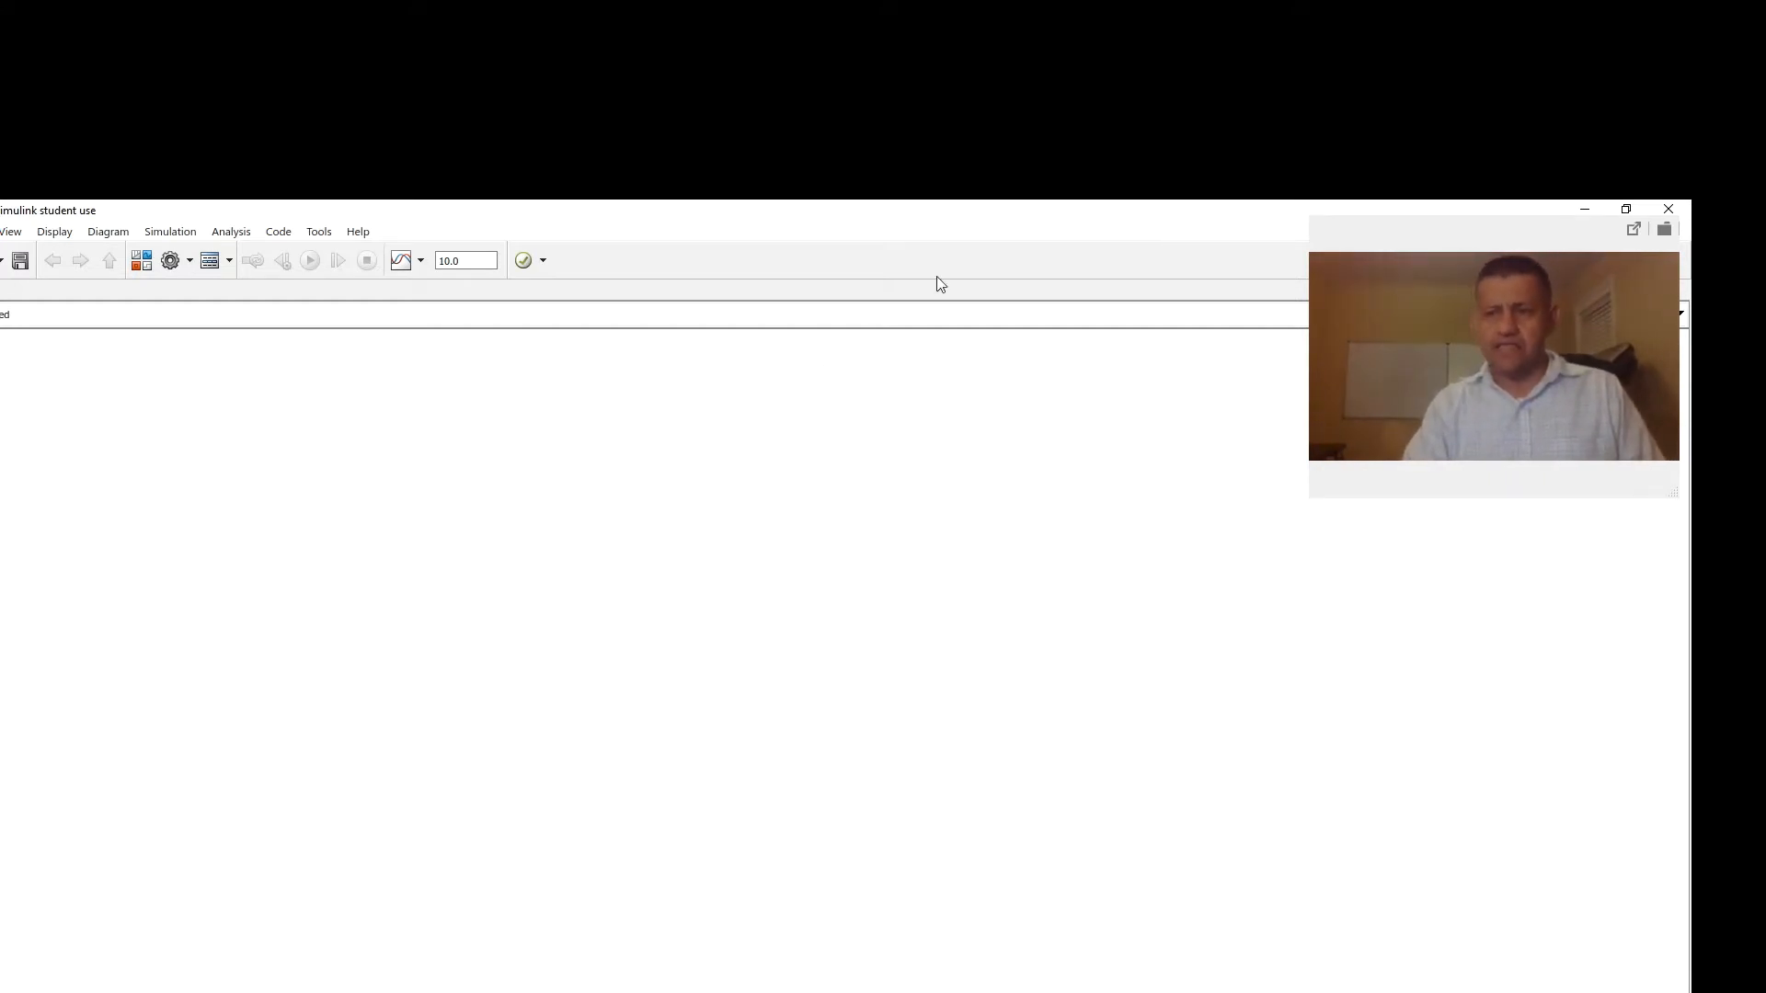
Search the Simulink block library for powergui and add the powergui block to the blank model
{"action": "left_click", "coordinate": [142, 264]}
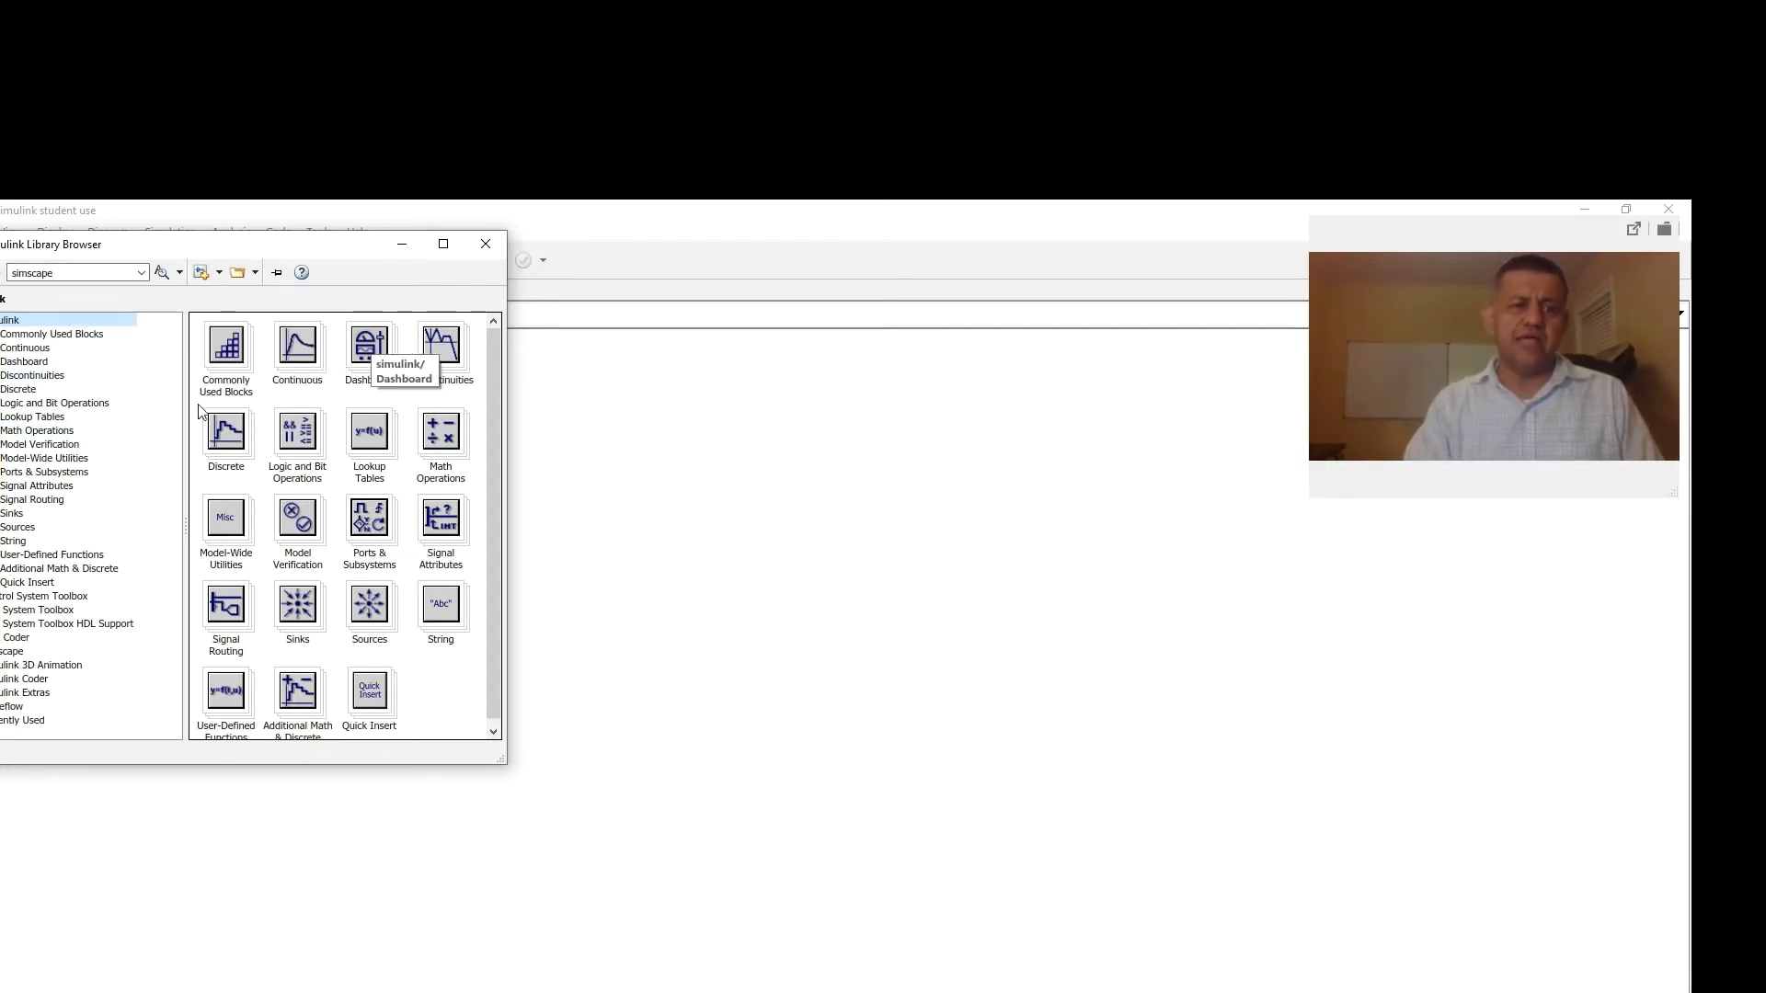
{"action": "double_click", "coordinate": [72, 277]}
{"action": "key", "text": "BackSpace"}
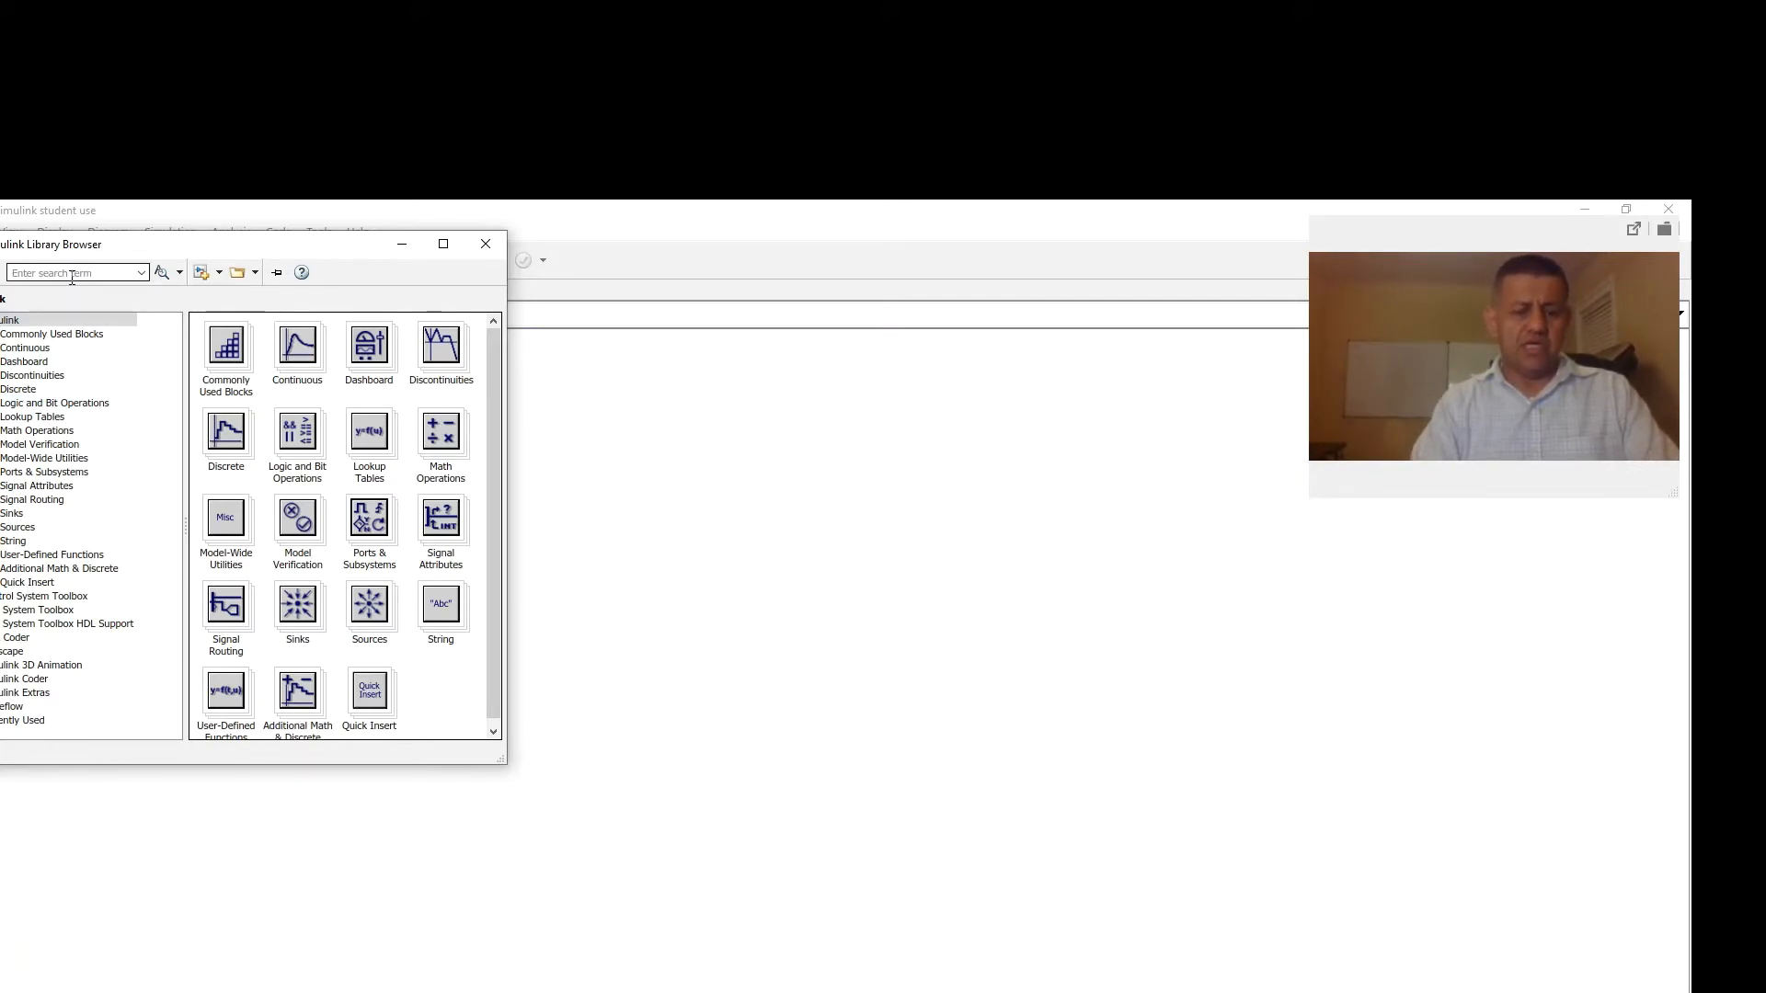
{"action": "type", "text": "po"}
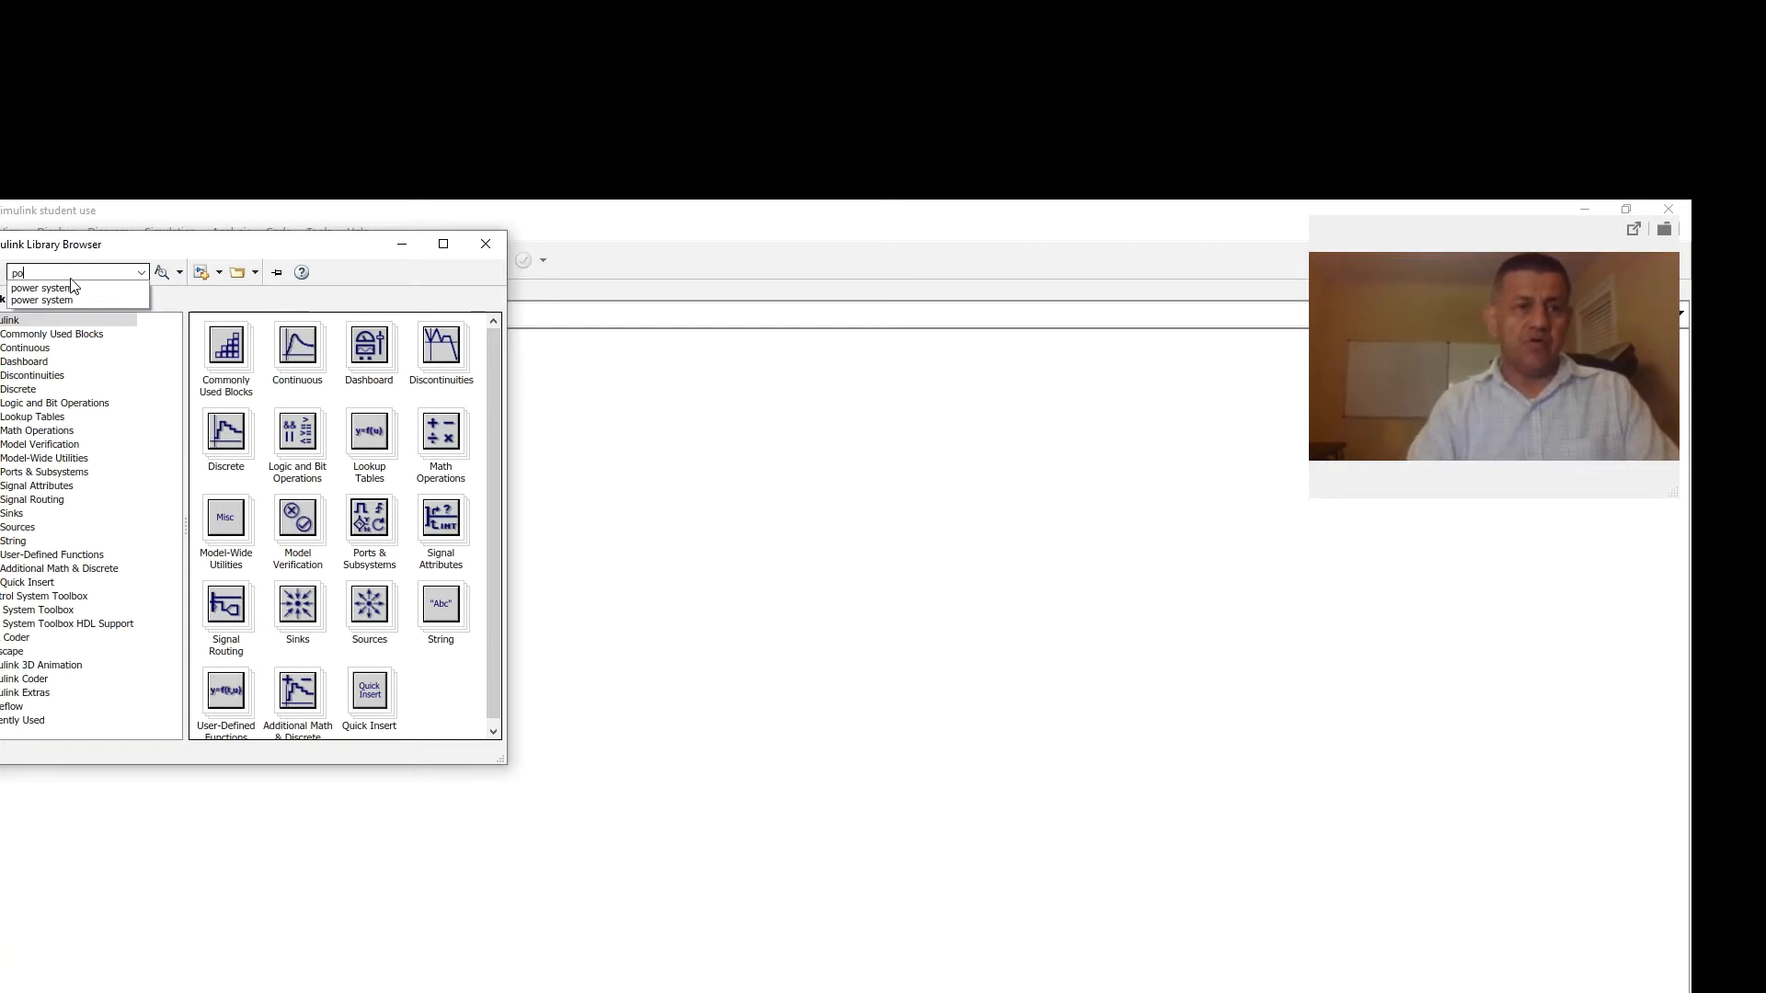
{"action": "type", "text": "wer"}
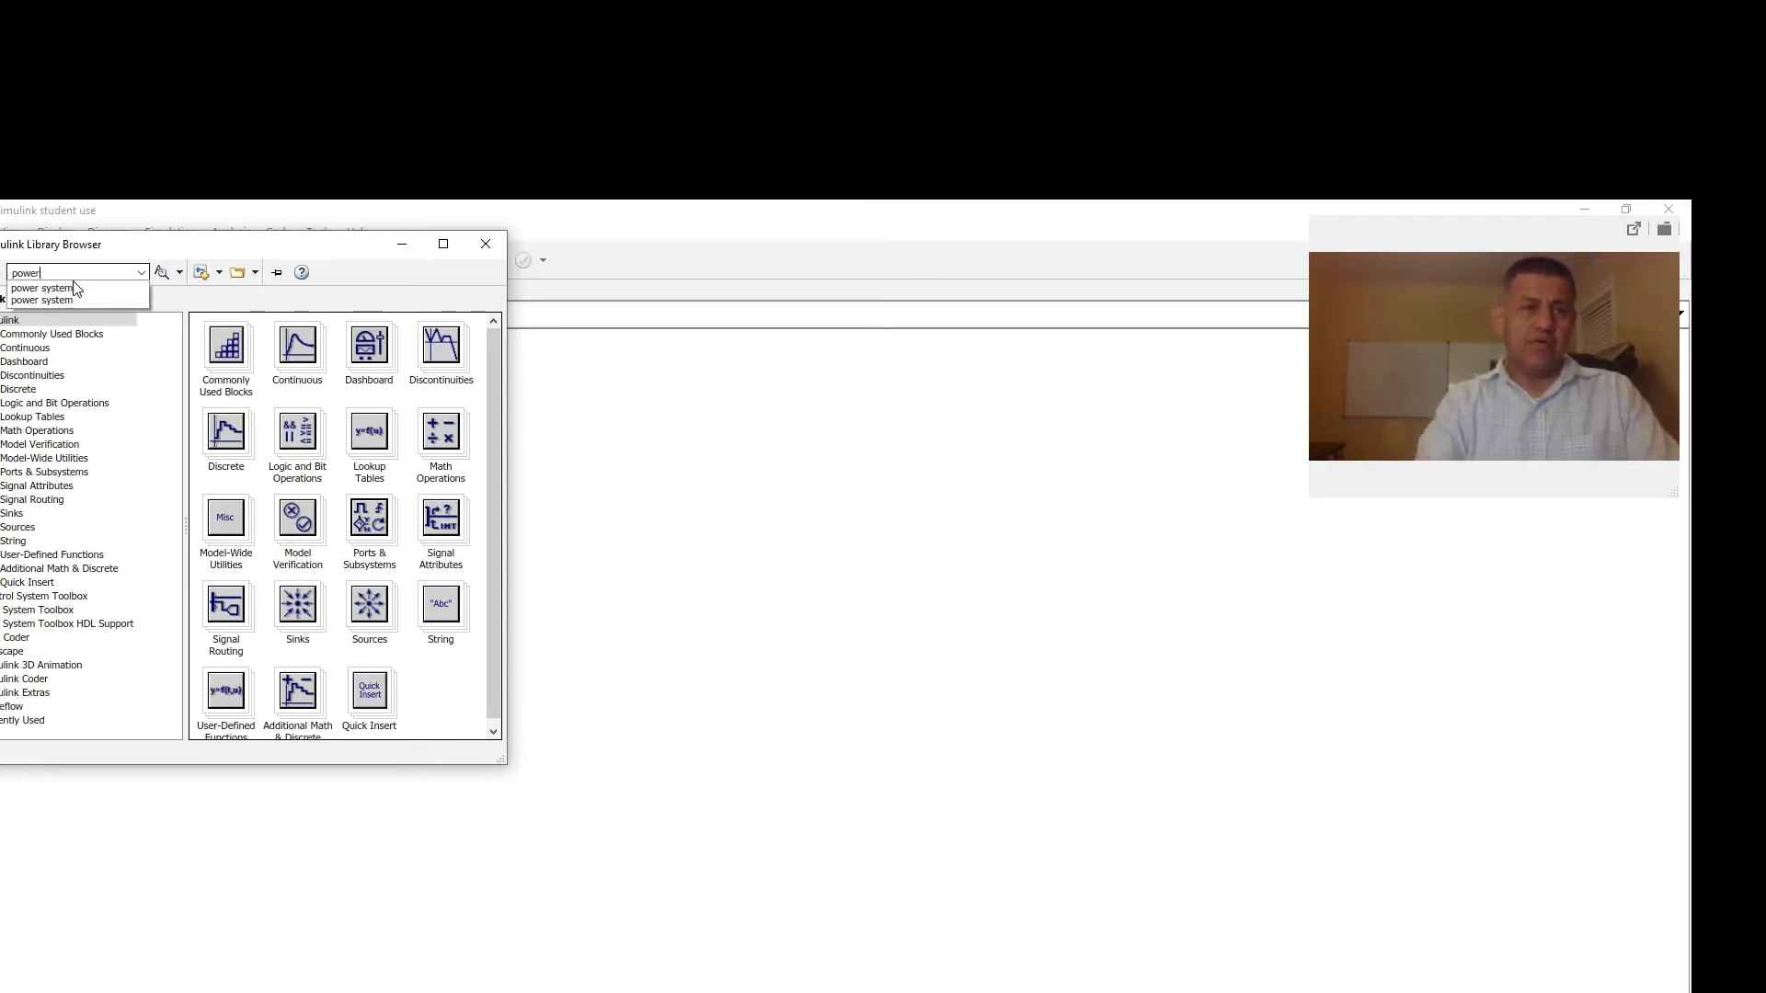
{"action": "type", "text": " g"}
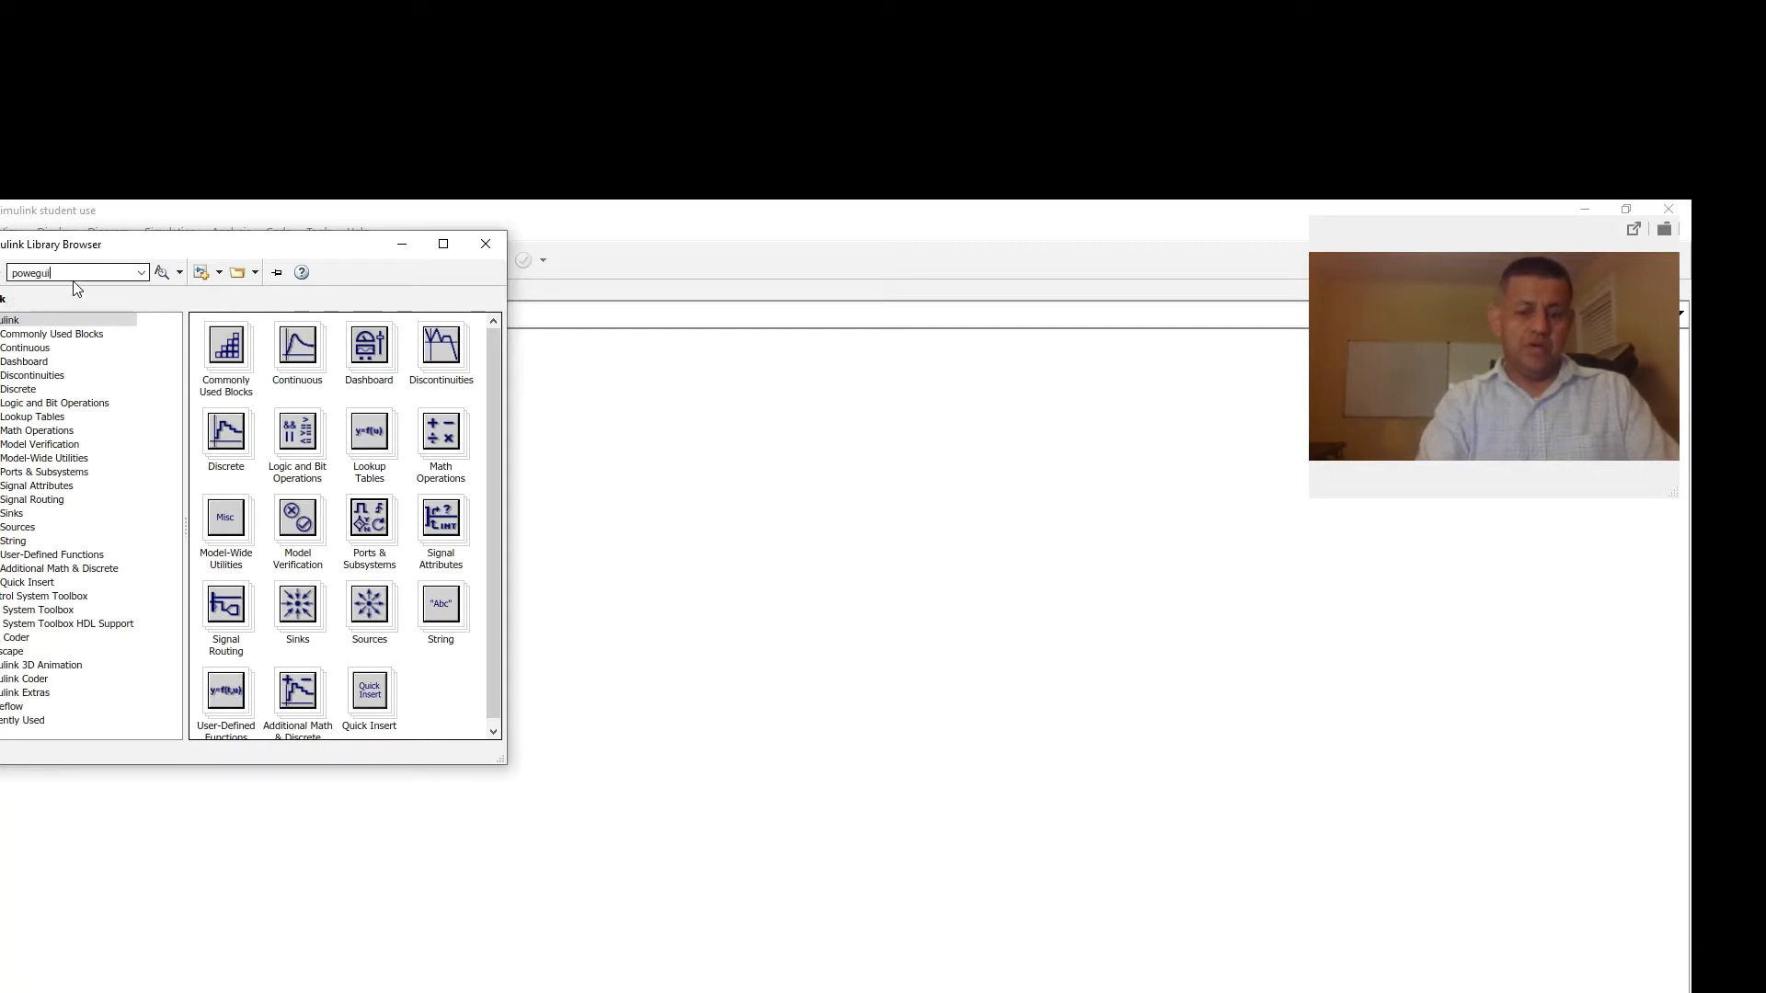
{"action": "key", "text": "Return"}
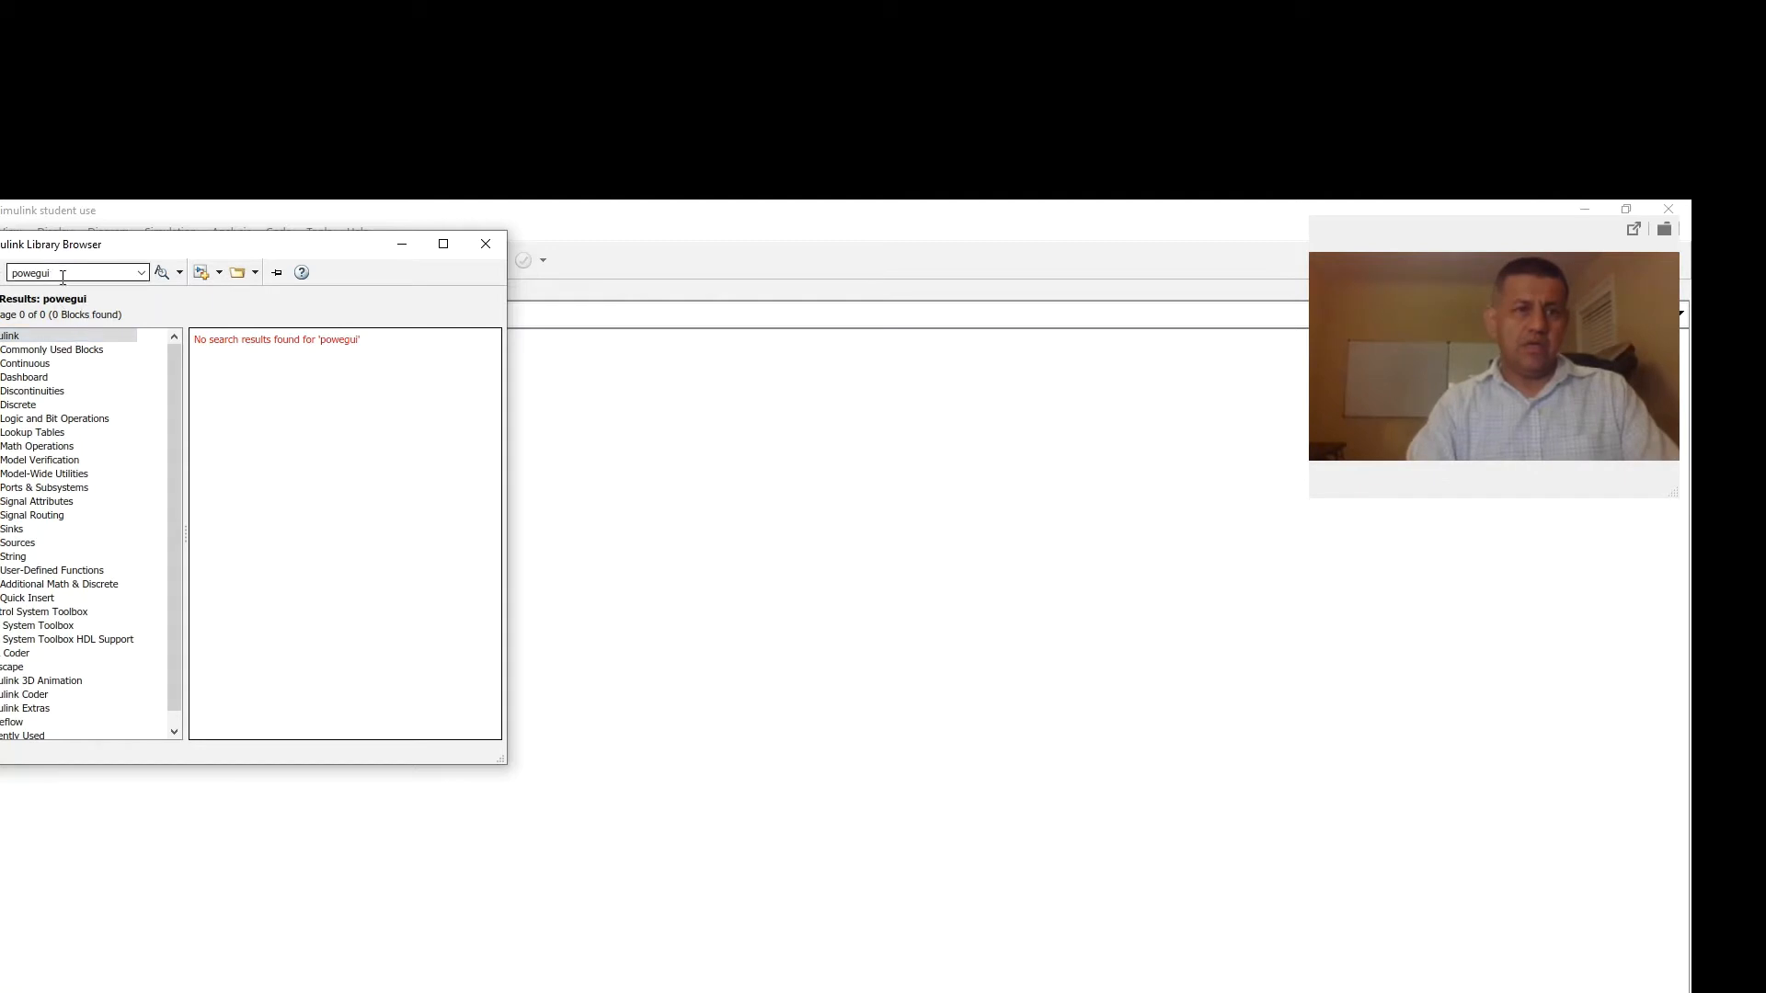
{"action": "double_click", "coordinate": [40, 274]}
{"action": "left_click", "coordinate": [39, 274]}
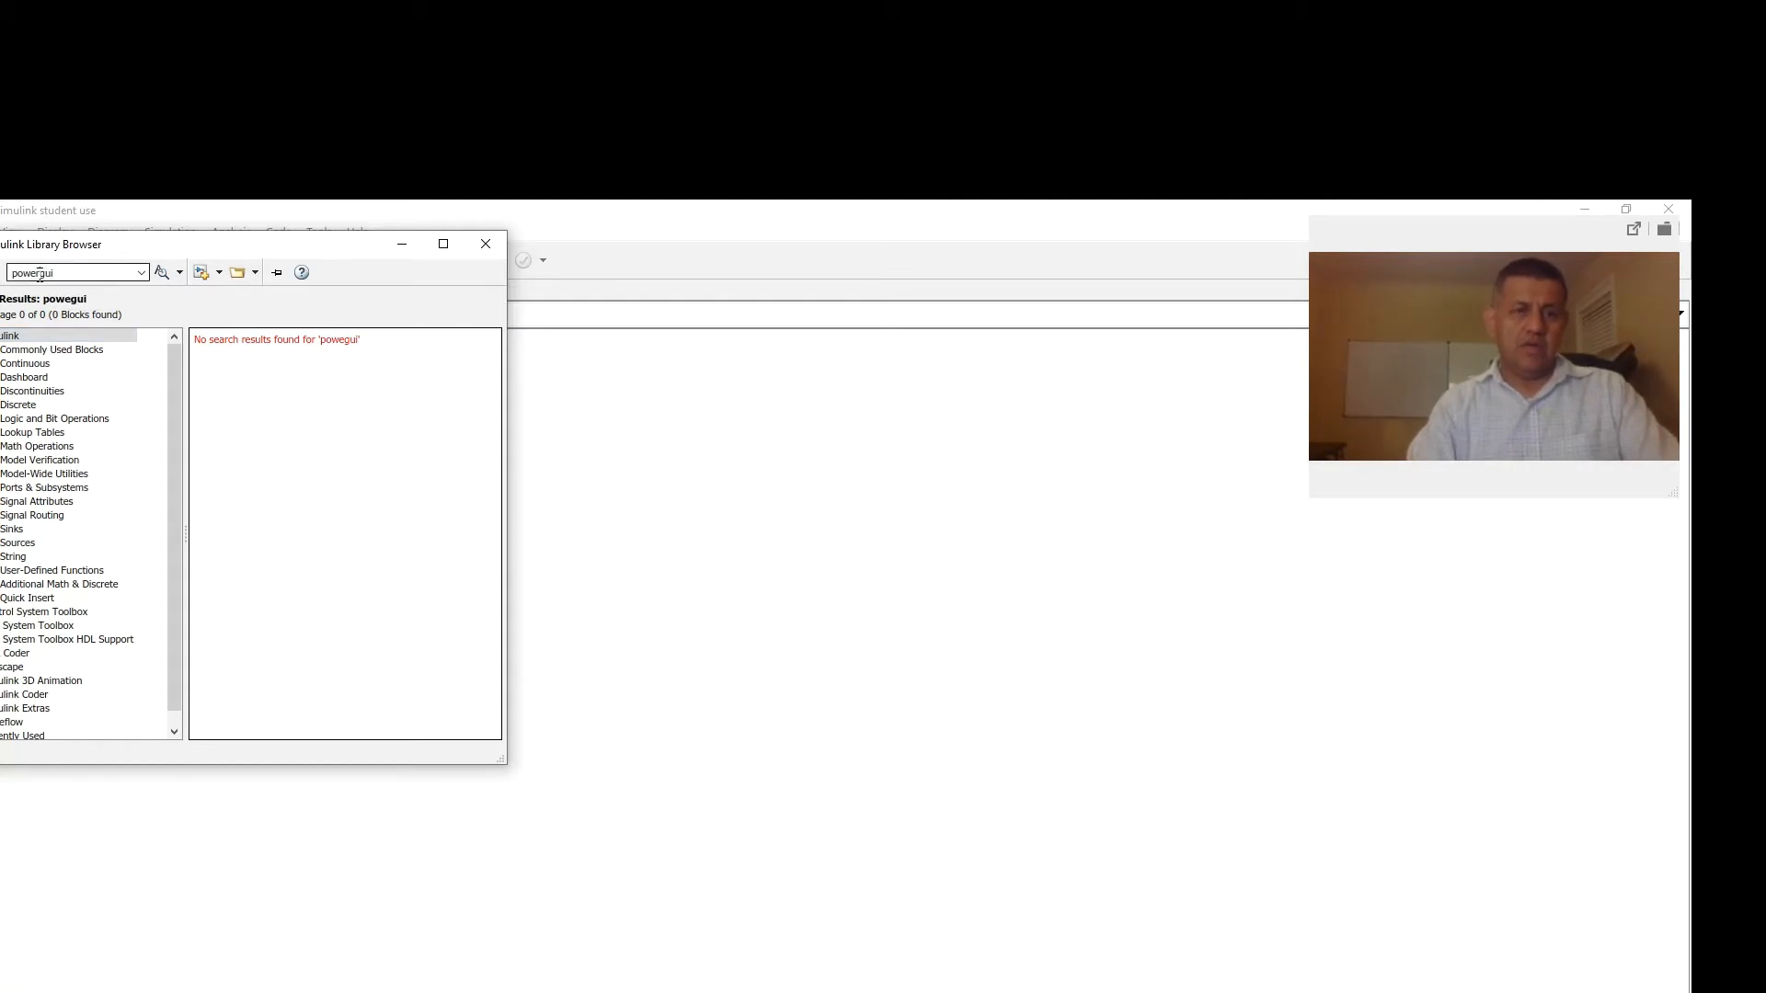
{"action": "type", "text": "r"}
{"action": "key", "text": "Return"}
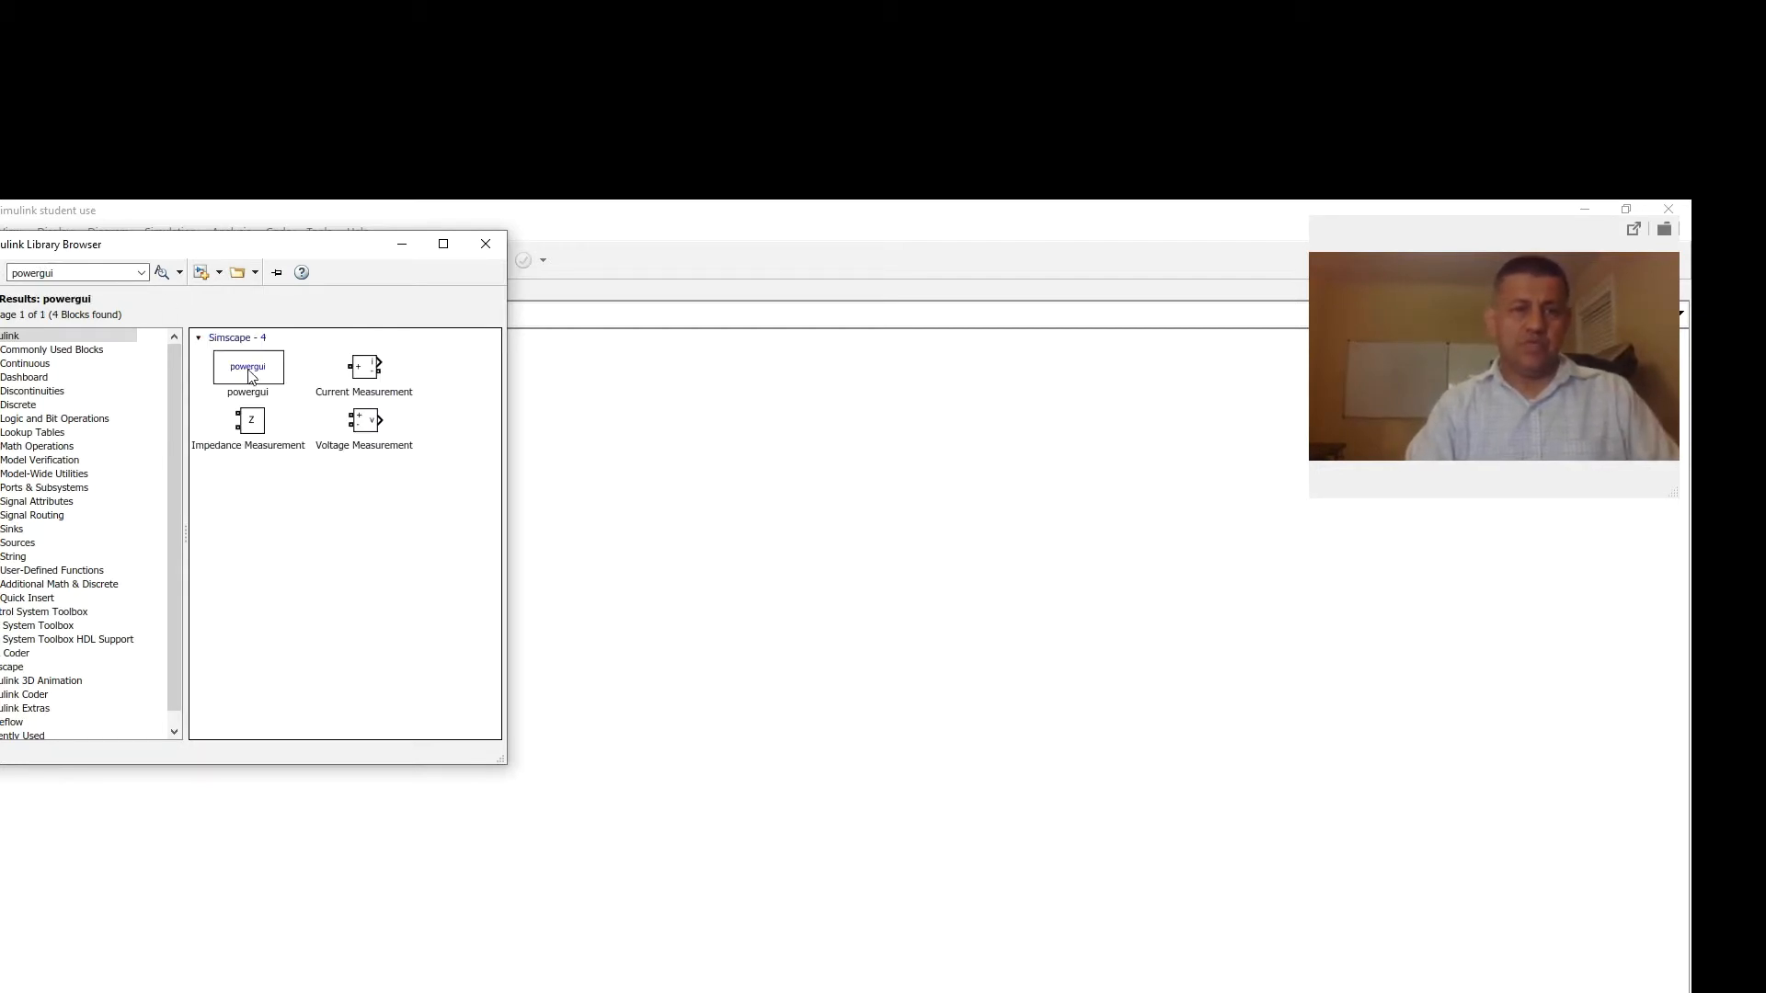
{"action": "left_click_drag", "start_coordinate": [251, 375], "coordinate": [613, 470]}
{"action": "left_click", "coordinate": [769, 442]}
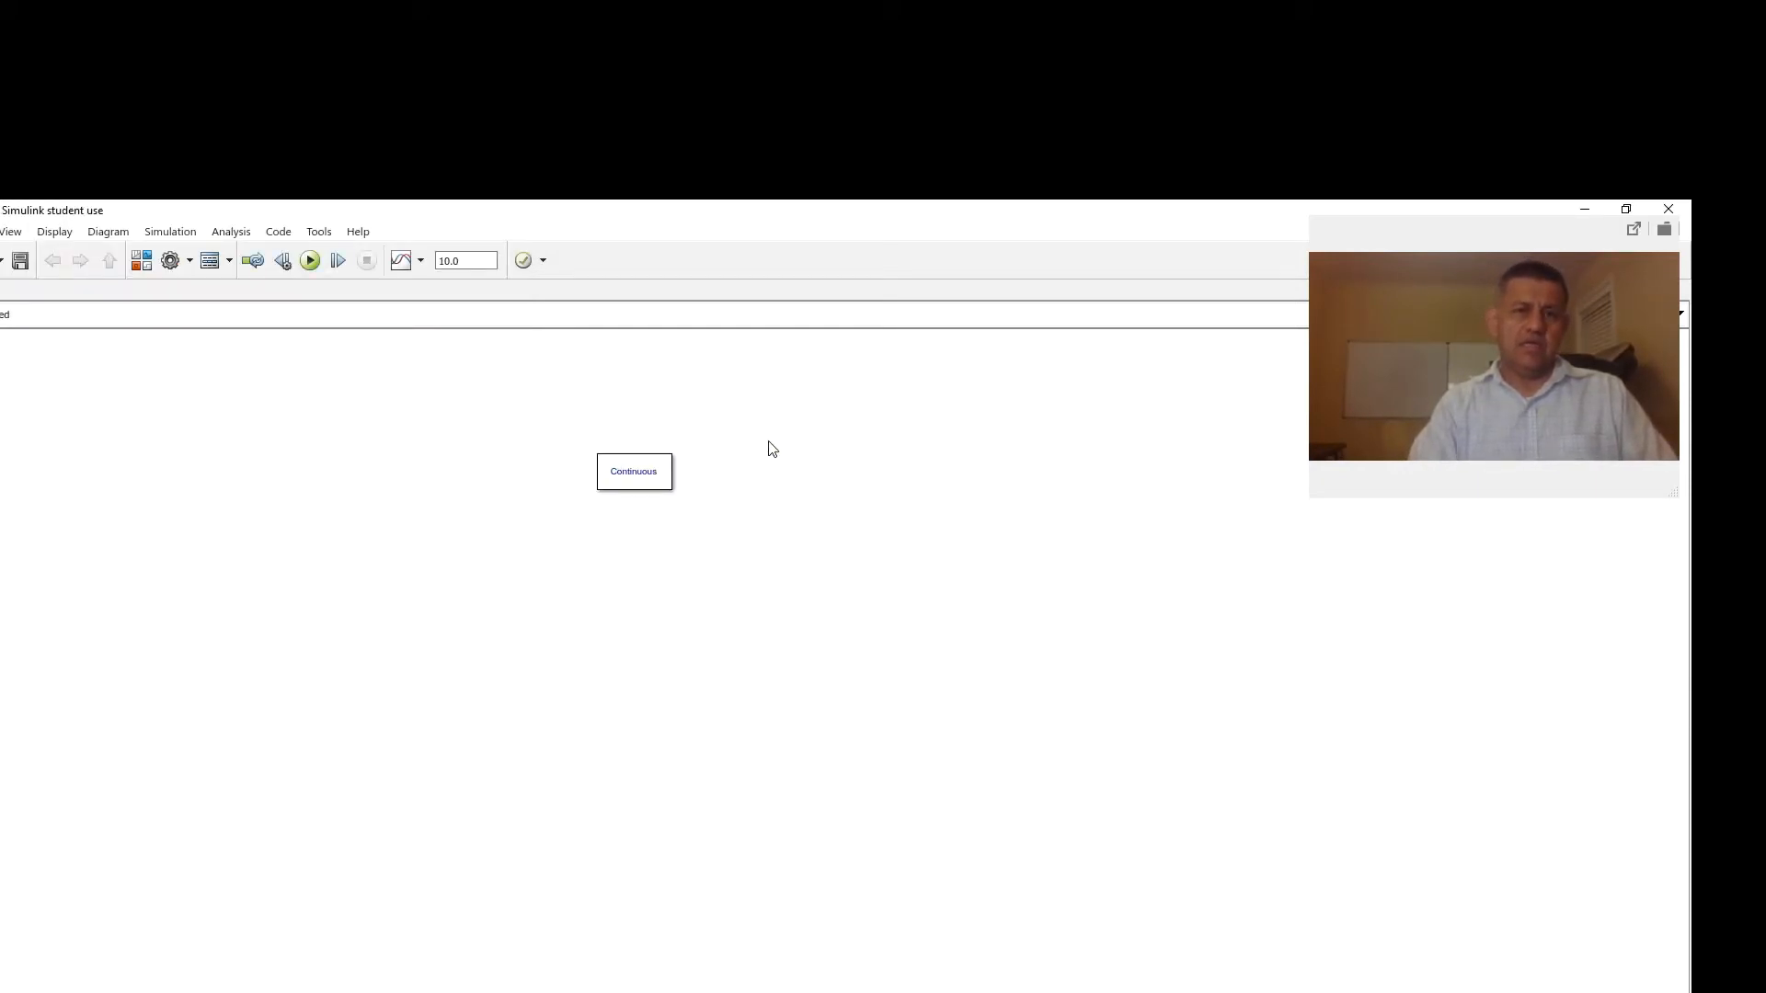
Search the block library for controlled voltage source and add the powerlib Controlled Voltage Source block to the right of the powergui block
{"action": "left_click", "coordinate": [143, 262]}
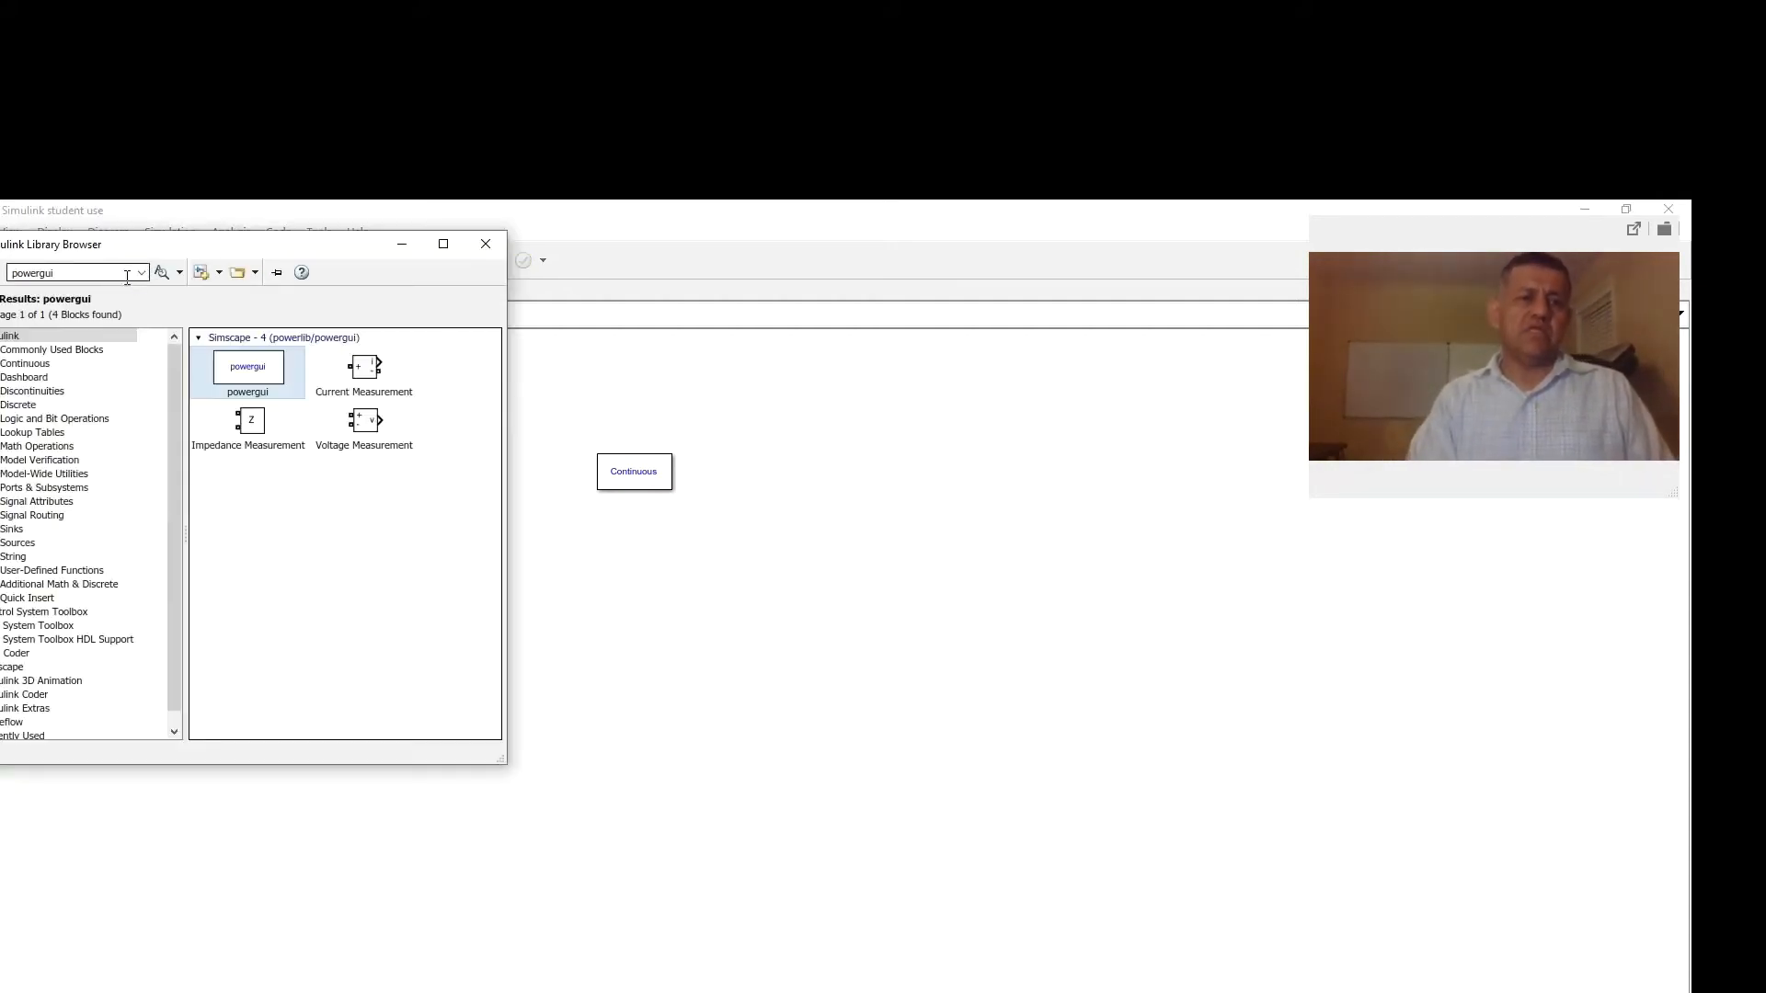
{"action": "left_click", "coordinate": [140, 273]}
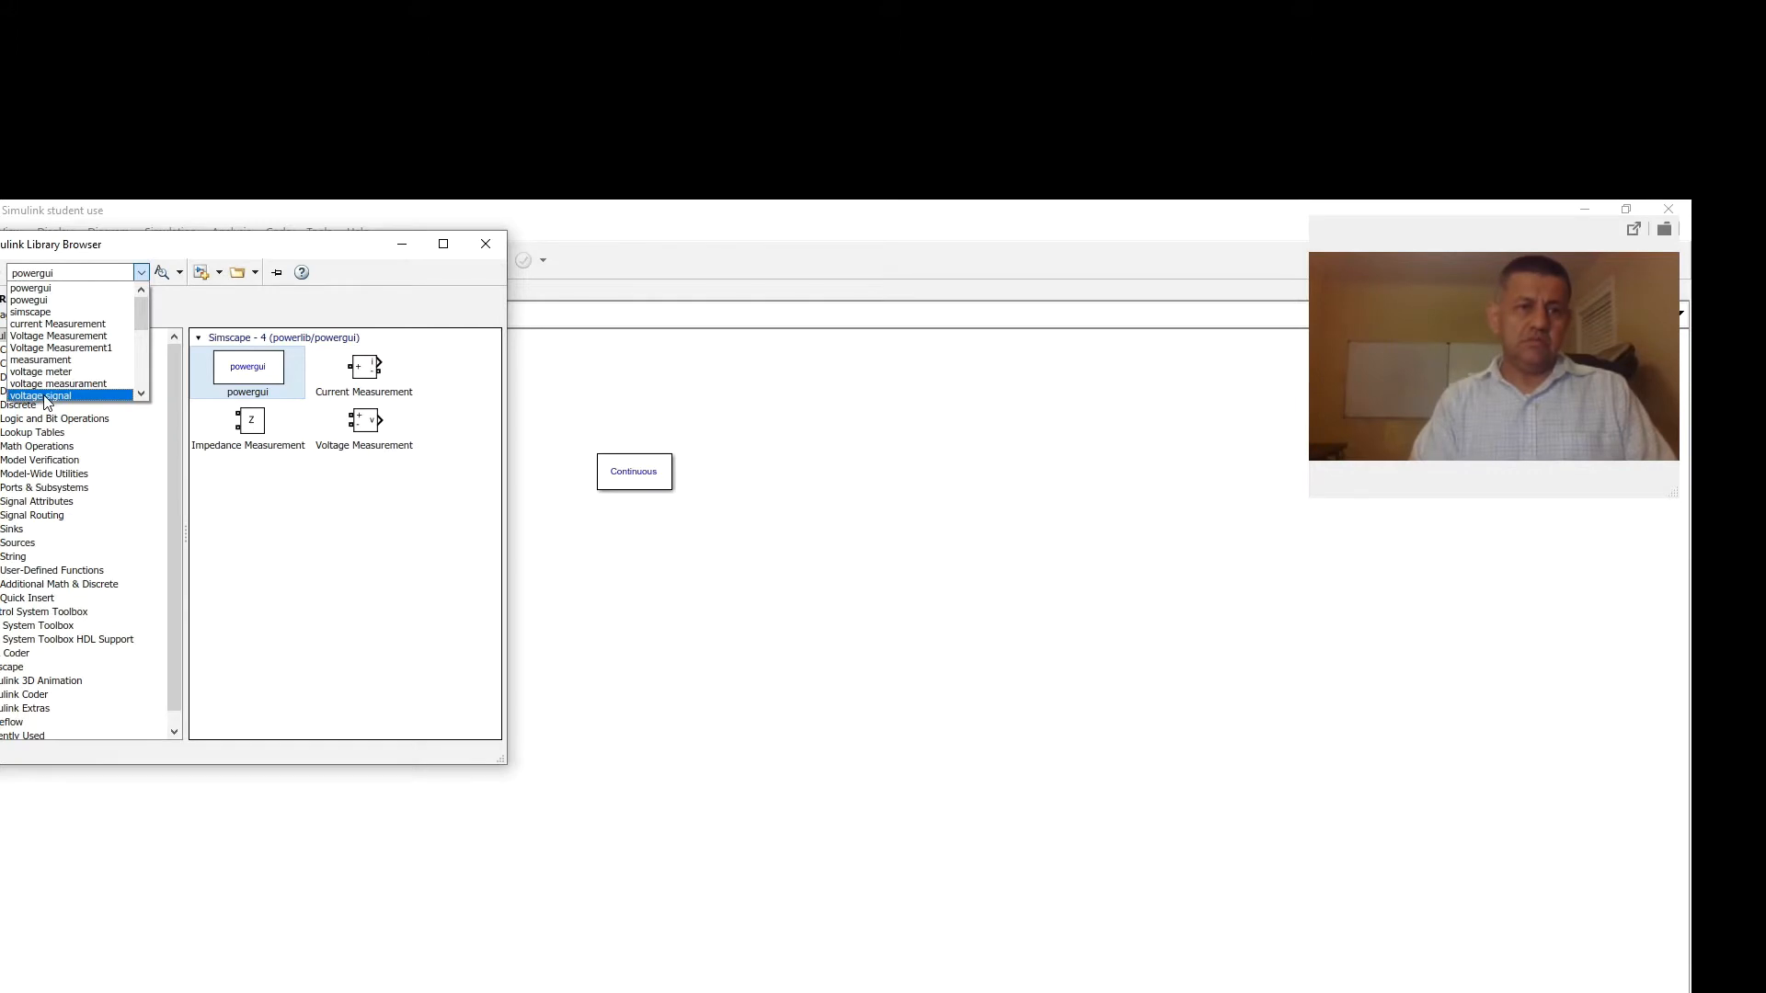
{"action": "left_click", "coordinate": [68, 273]}
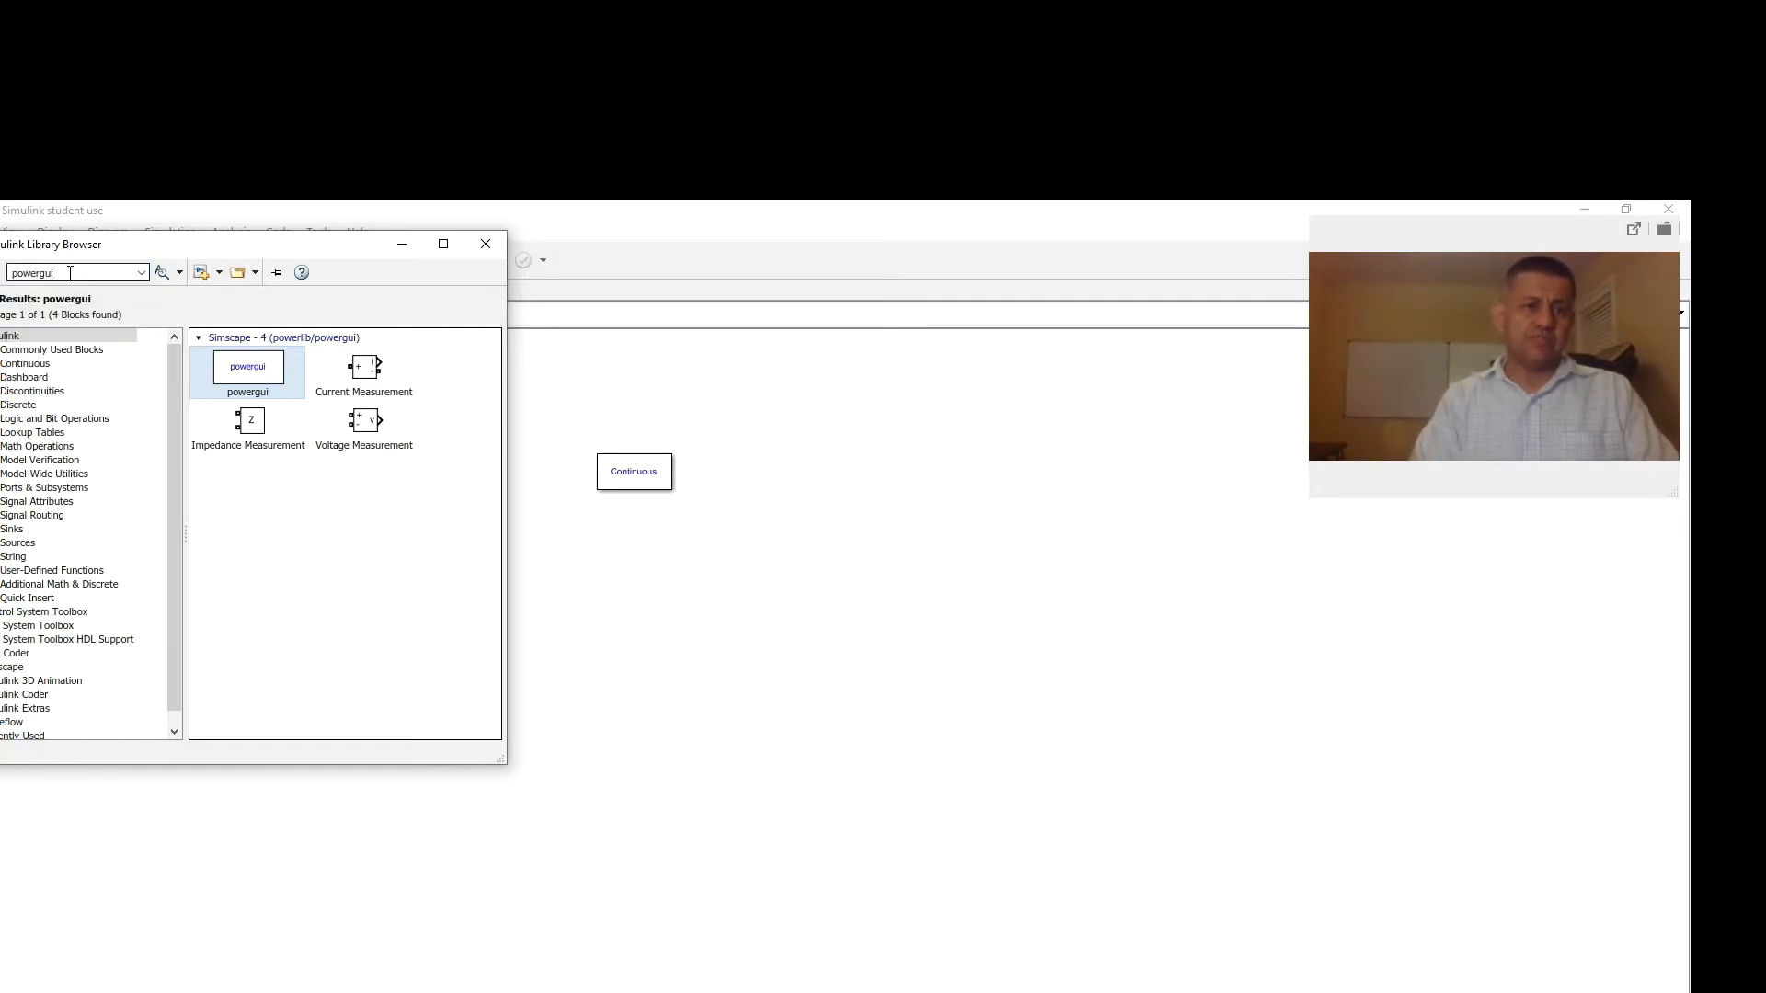
{"action": "key", "text": "BackSpace"}
{"action": "key", "text": "BackSpace"}
{"action": "key", "text": "BackSpace"}
{"action": "key", "text": "BackSpace"}
{"action": "key", "text": "BackSpace"}
{"action": "key", "text": "BackSpace"}
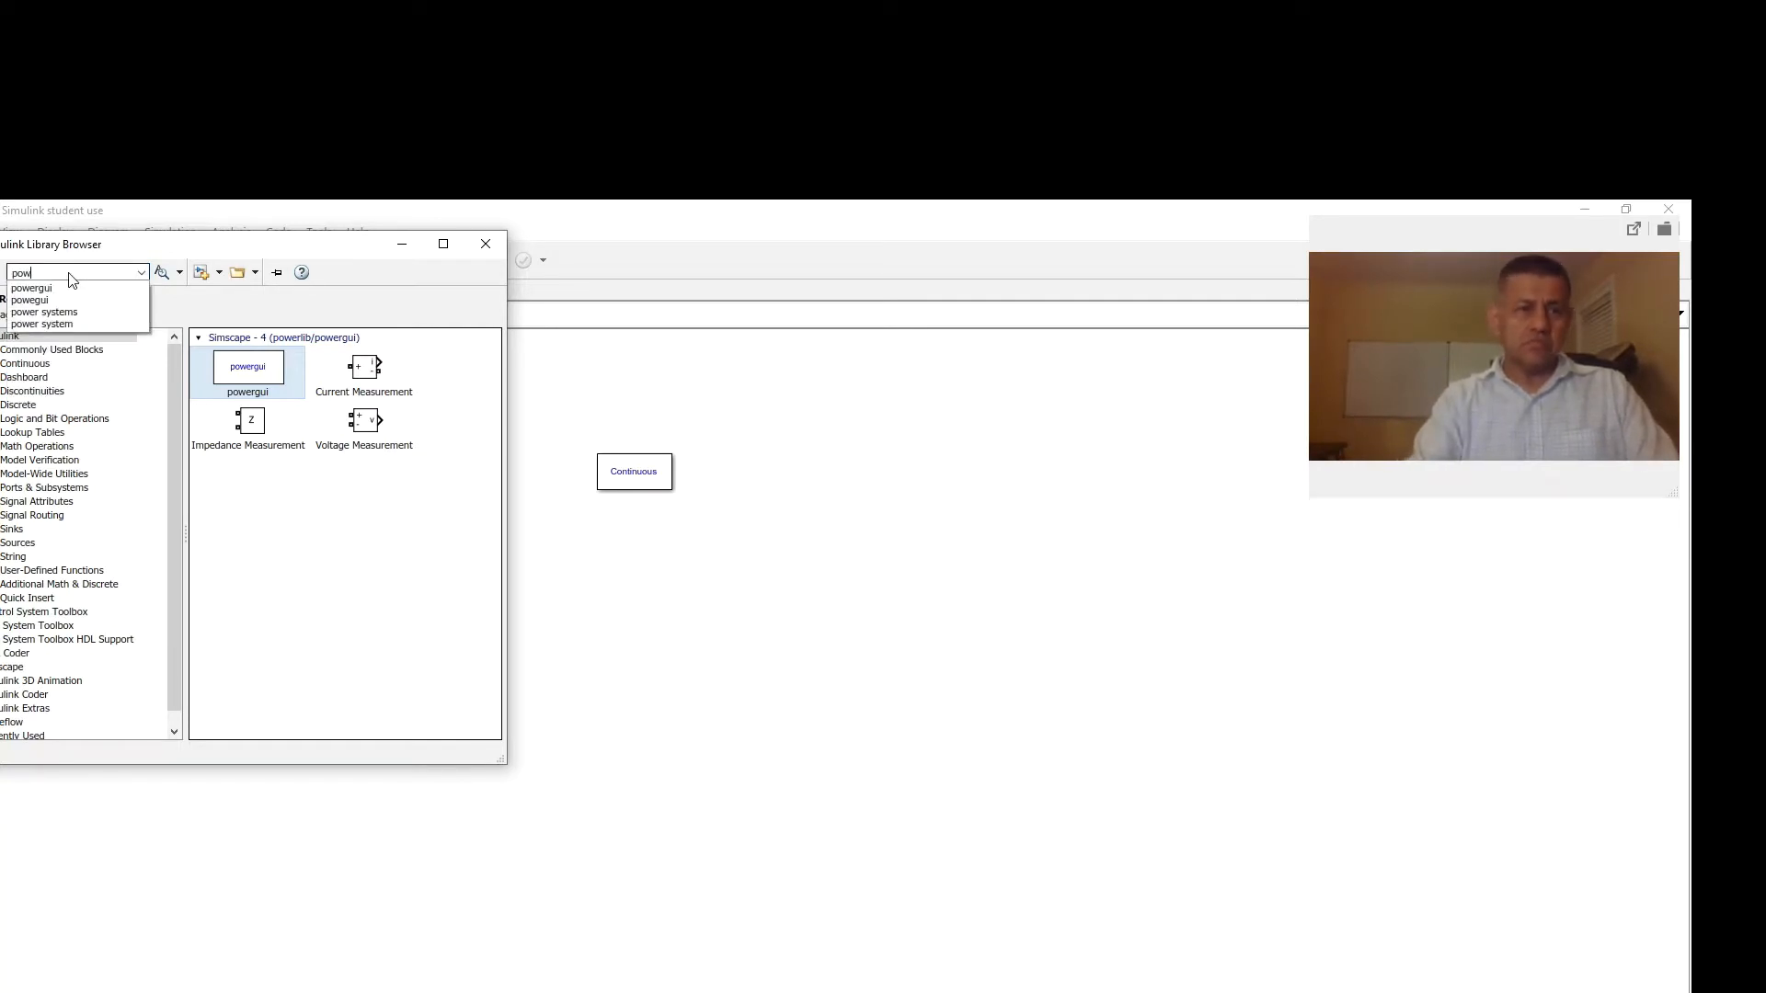
{"action": "key", "text": "BackSpace"}
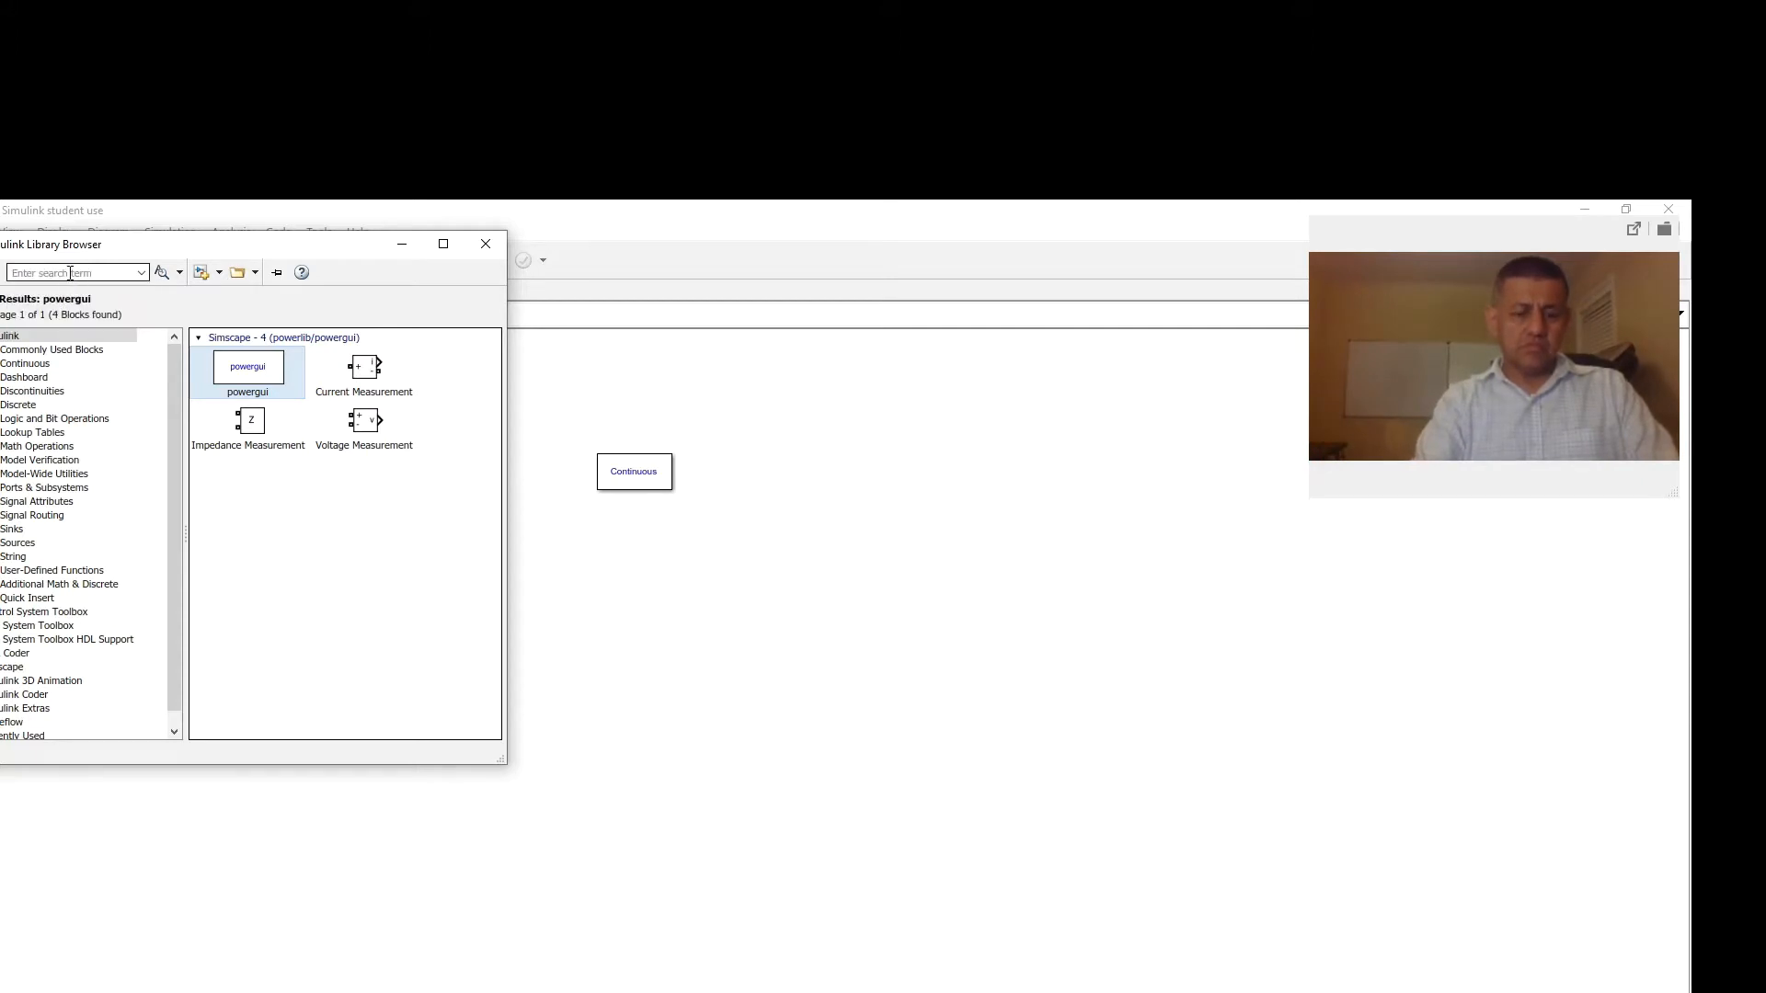
{"action": "type", "text": "co"}
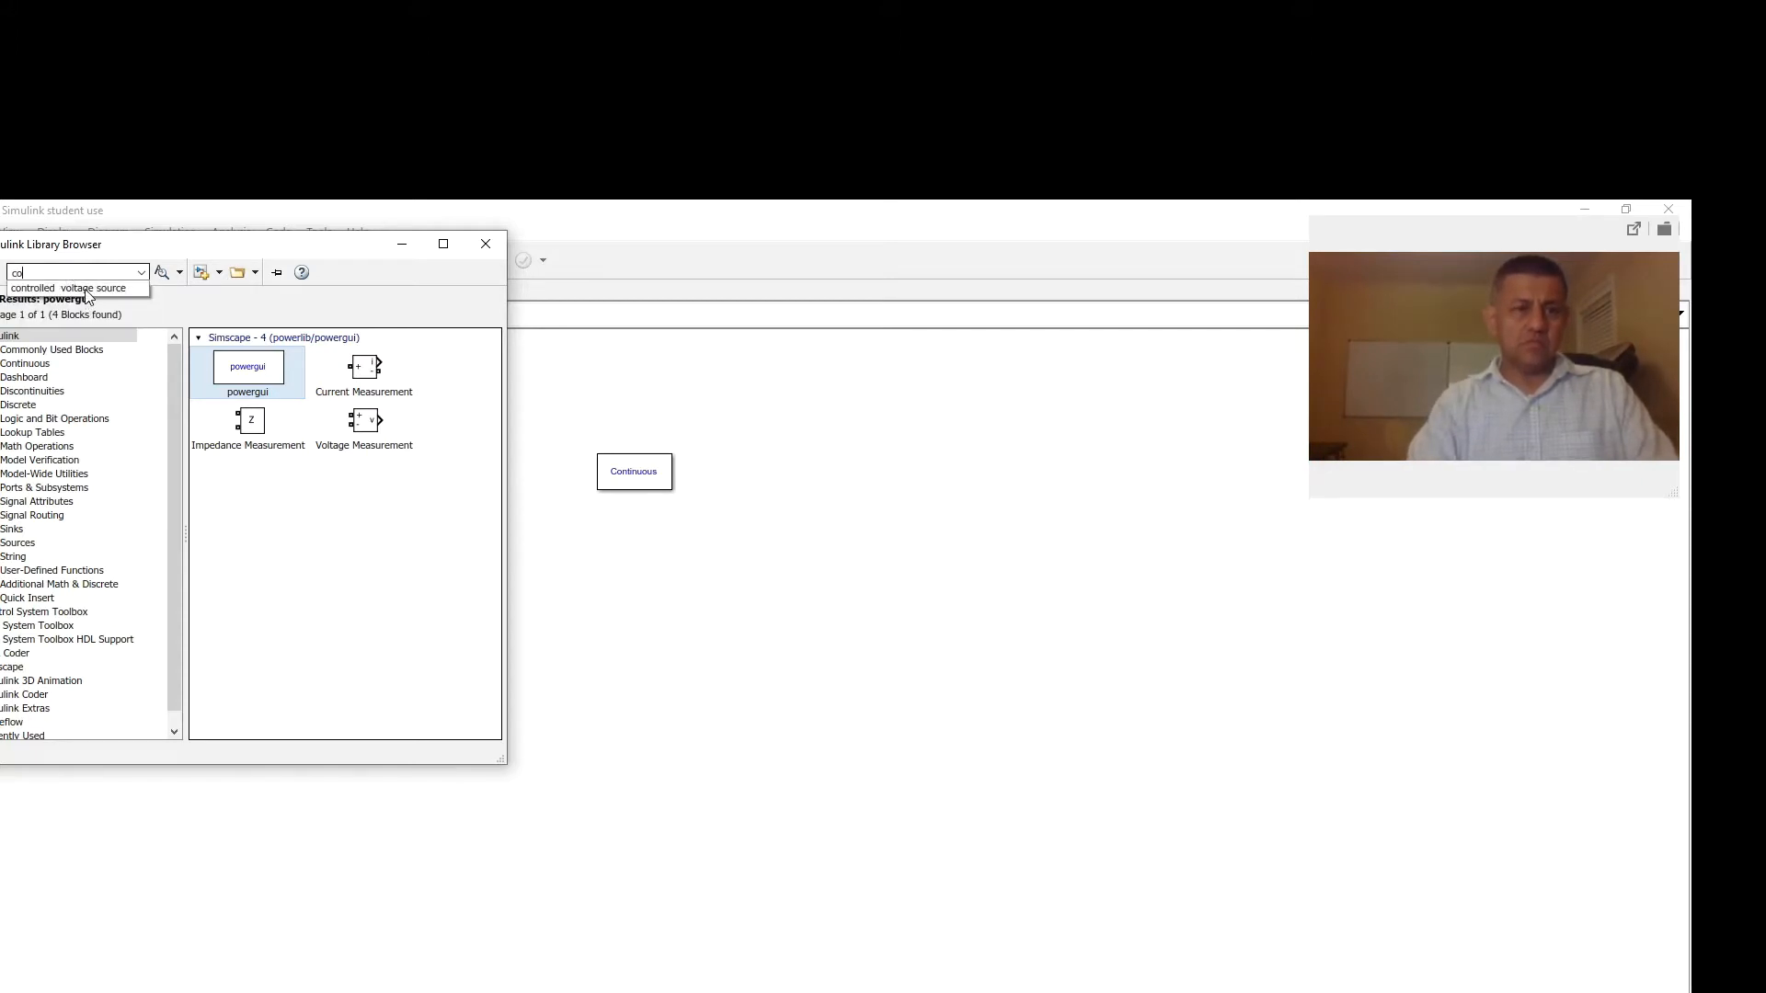
{"action": "left_click", "coordinate": [87, 289]}
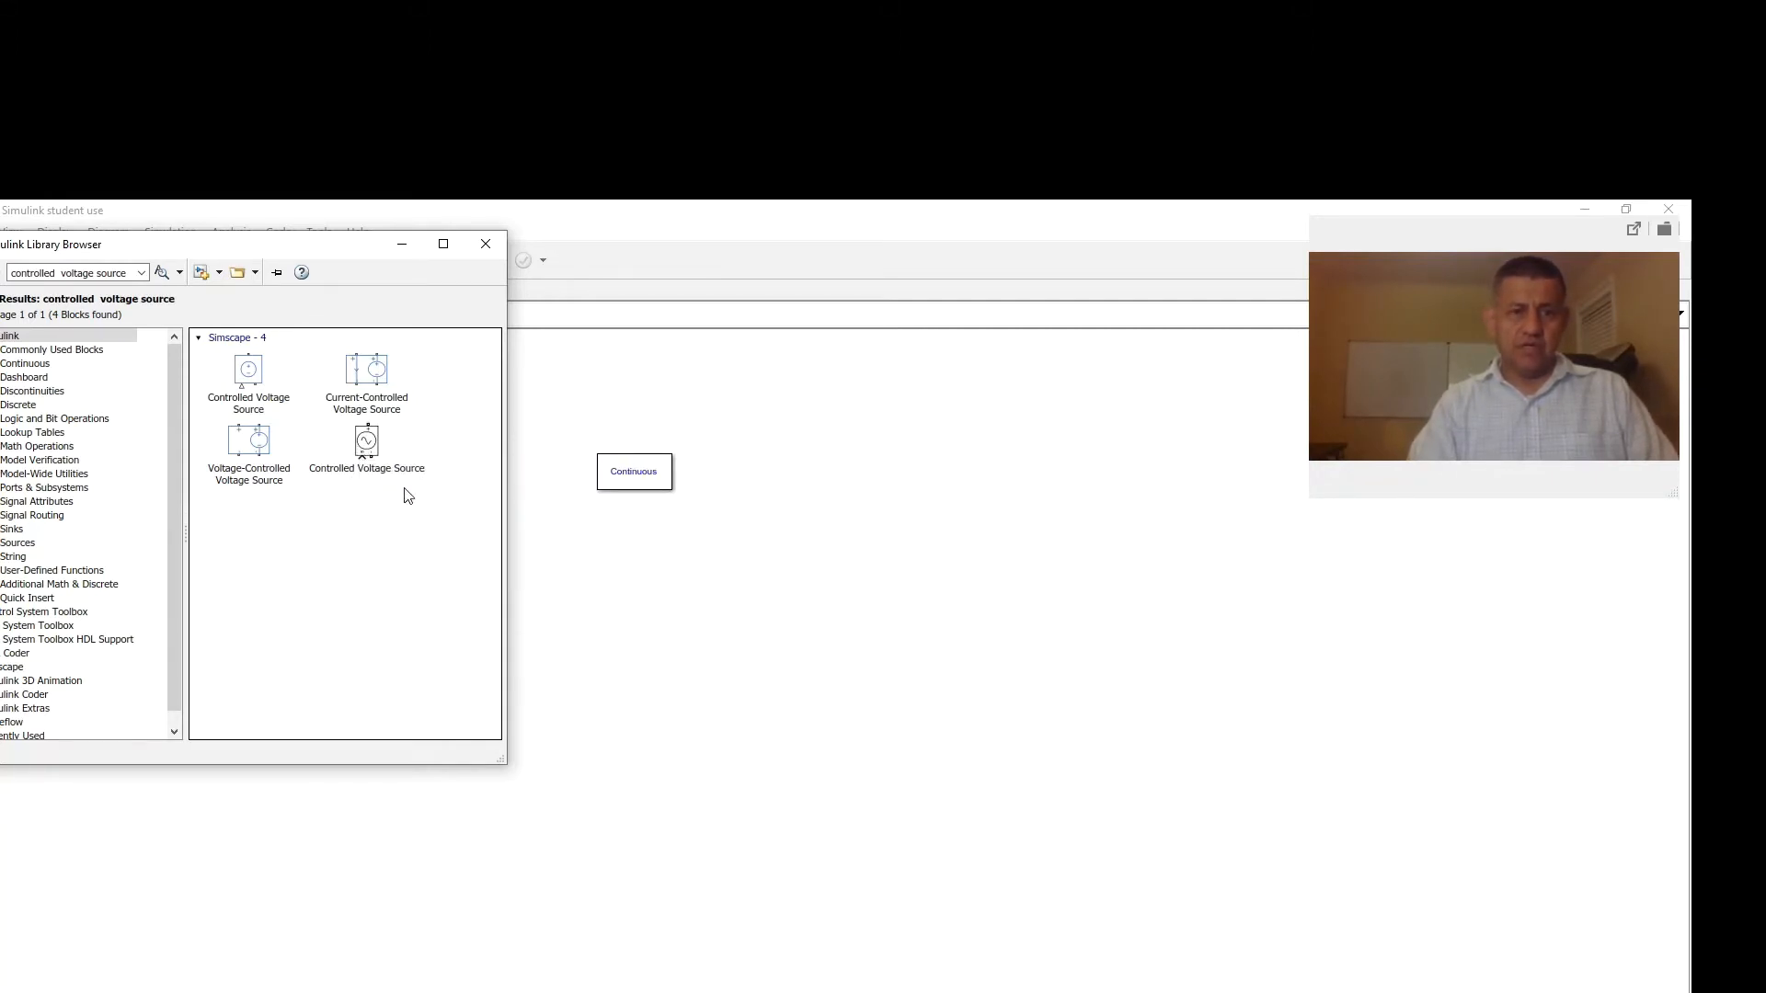
{"action": "left_click", "coordinate": [367, 443]}
{"action": "left_click_drag", "start_coordinate": [367, 443], "coordinate": [844, 495]}
{"action": "left_click", "coordinate": [740, 676]}
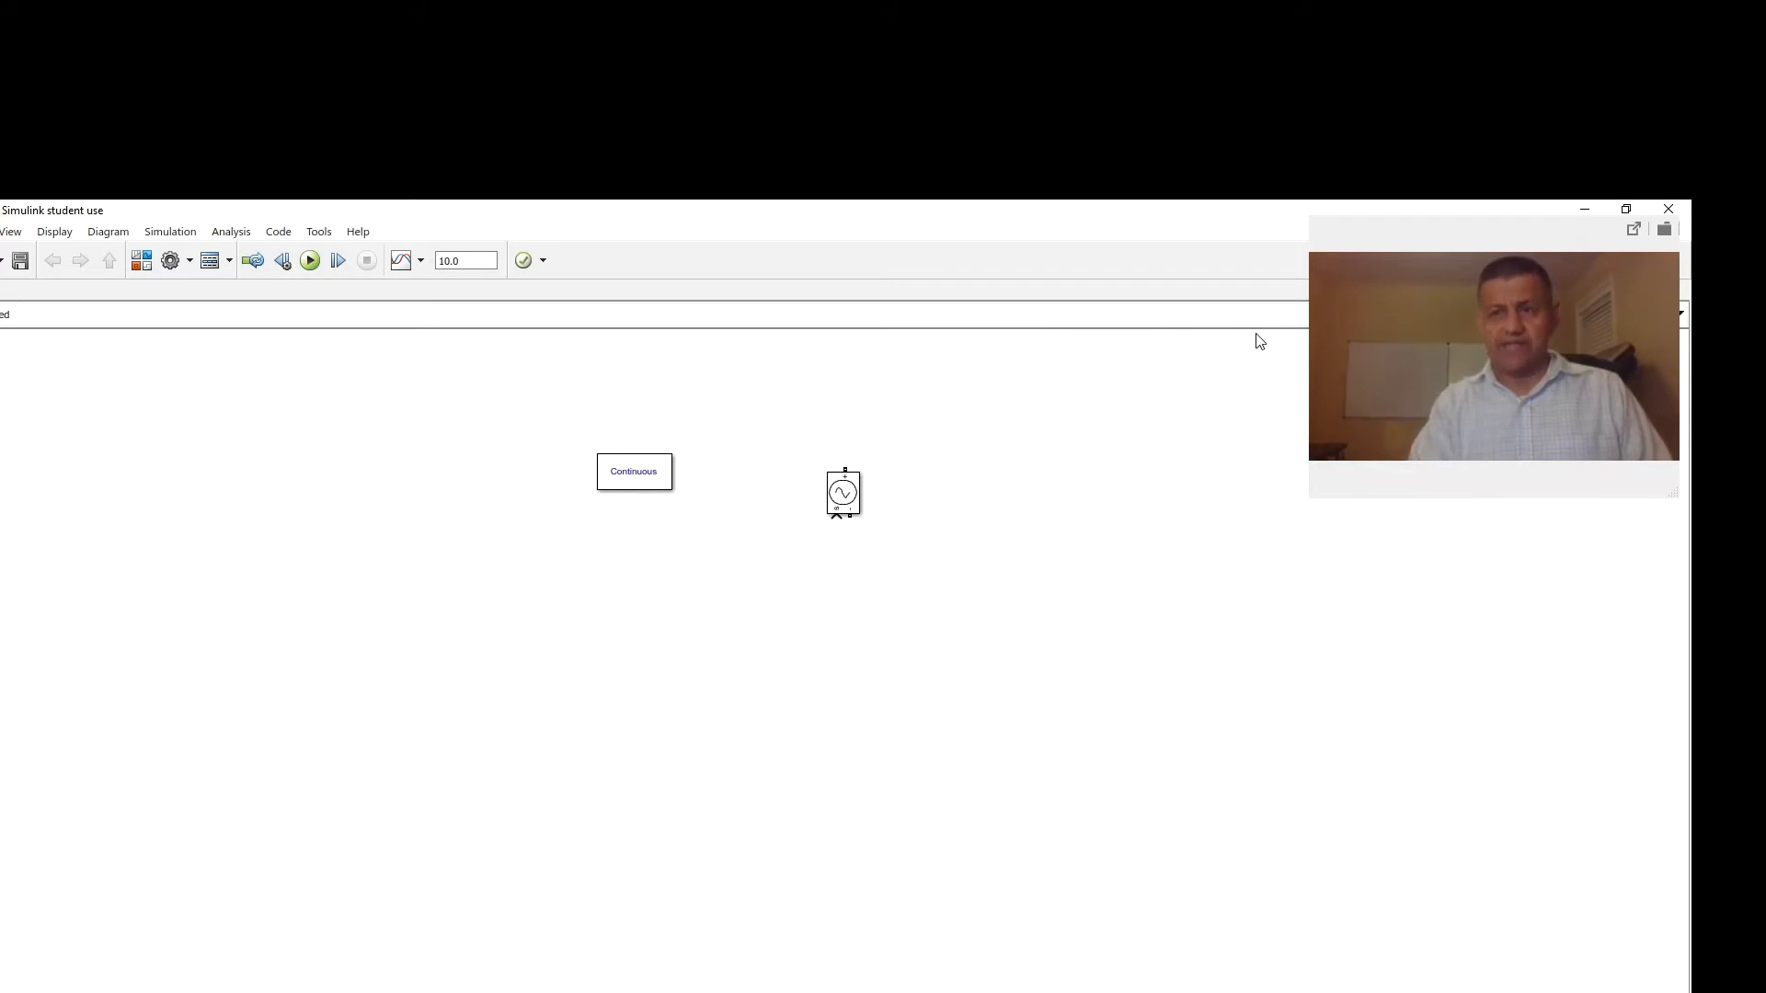
Search the block library for Voltage Measurement and add that block to the right of the voltage source
{"action": "left_click", "coordinate": [139, 258]}
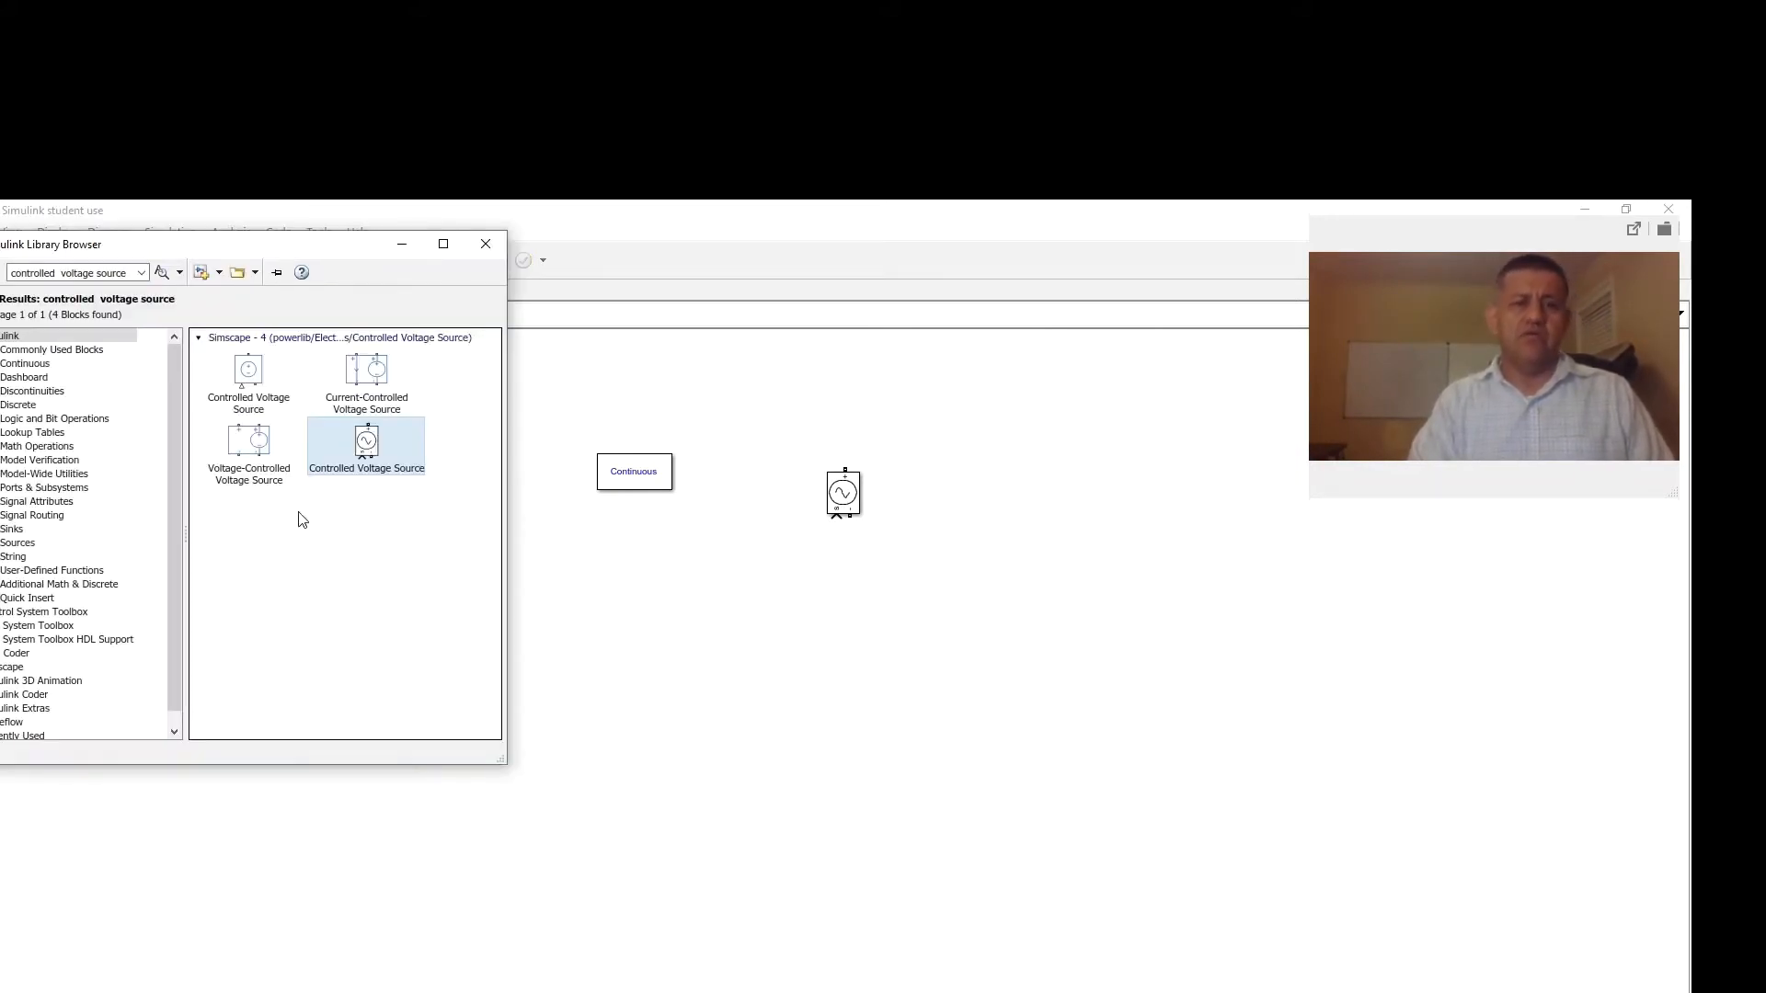
{"action": "left_click", "coordinate": [128, 273]}
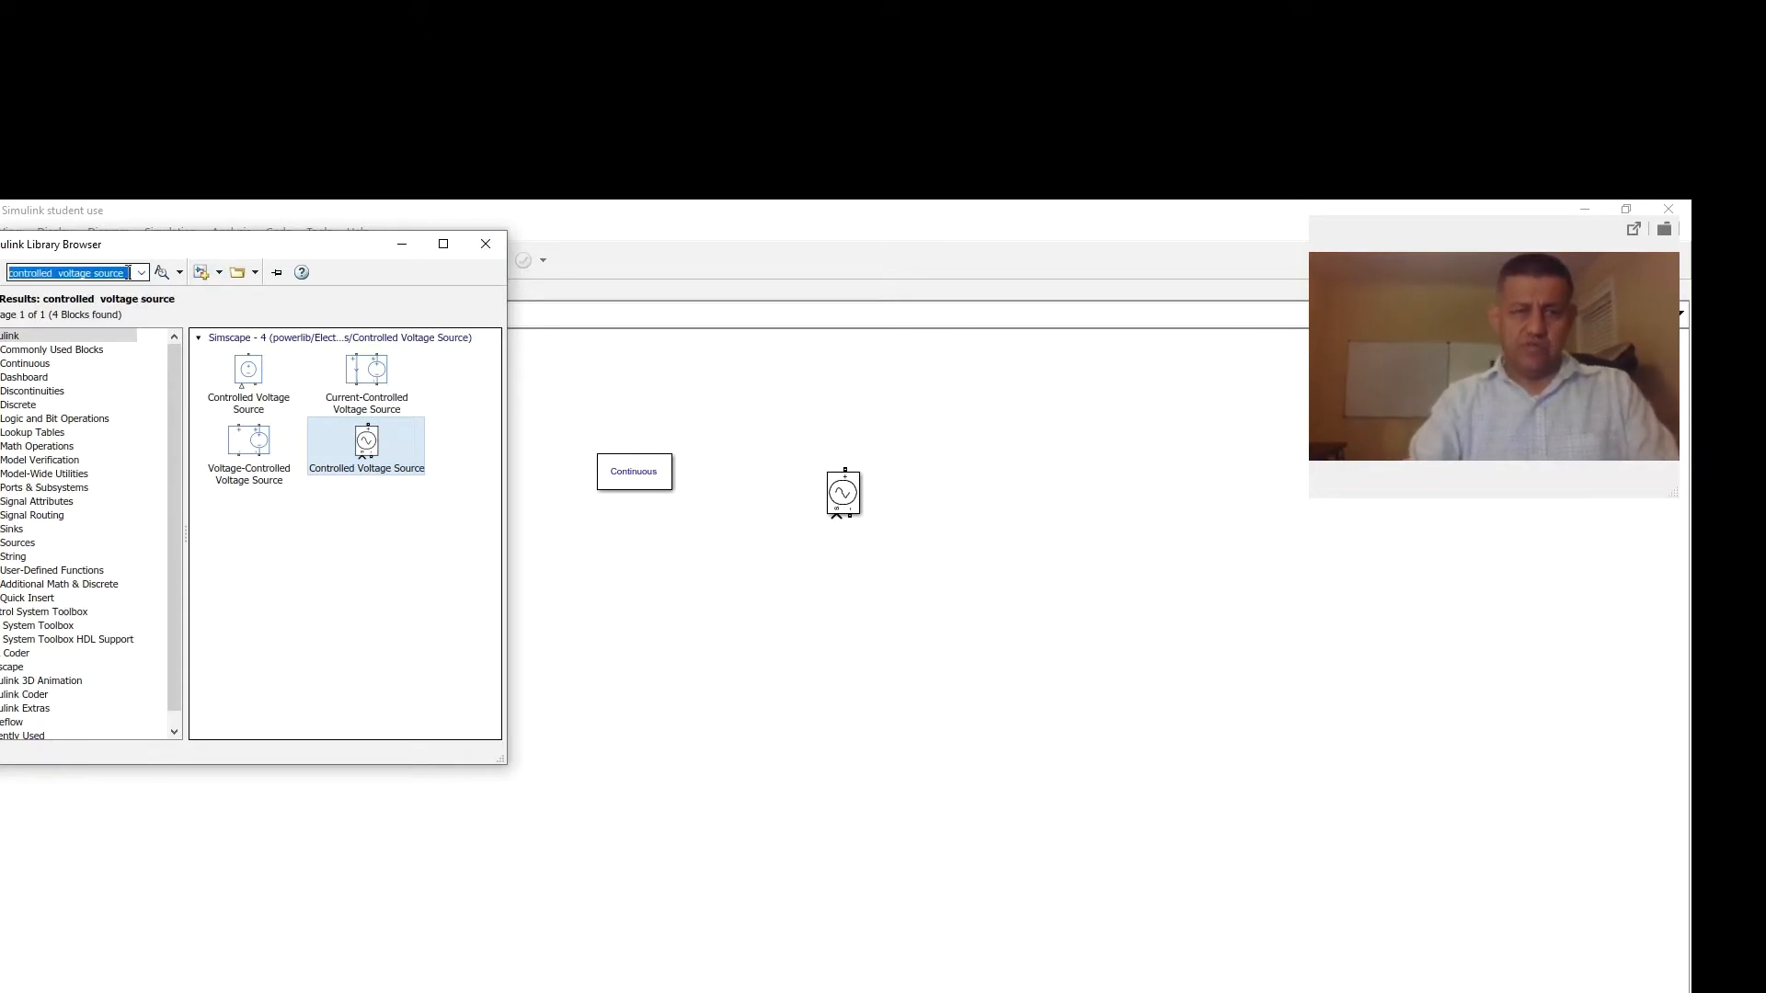
{"action": "key", "text": "BackSpace"}
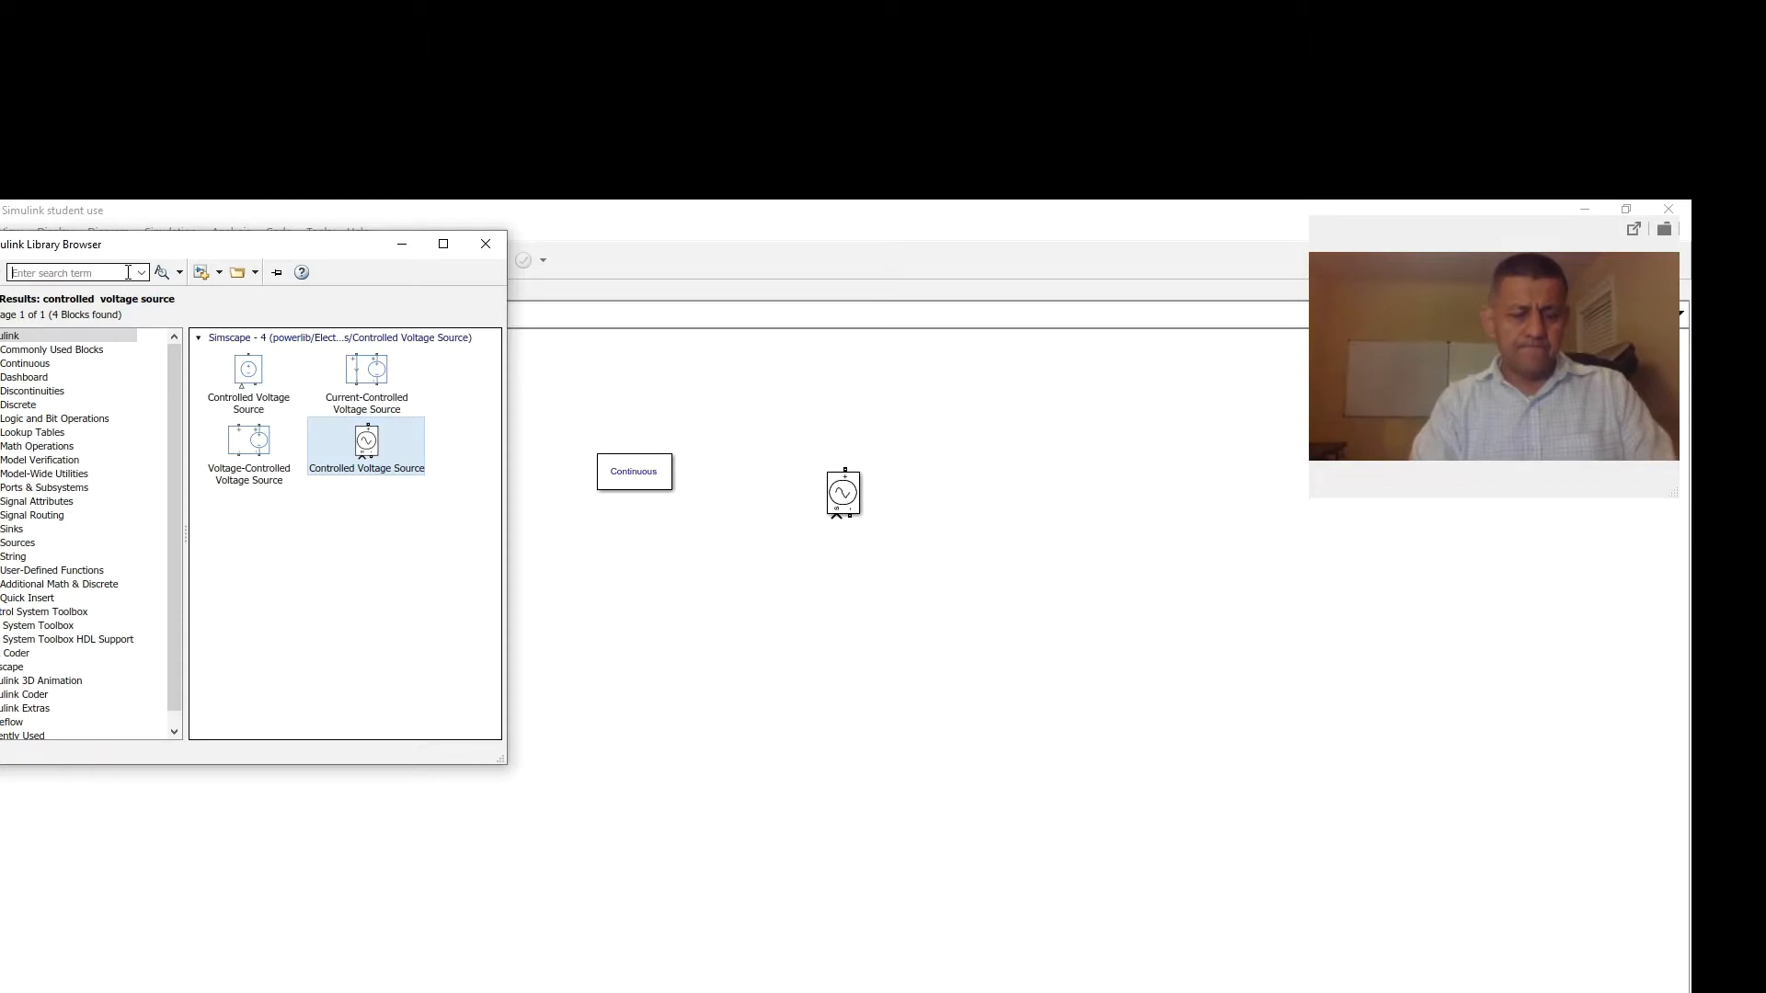
{"action": "type", "text": "v"}
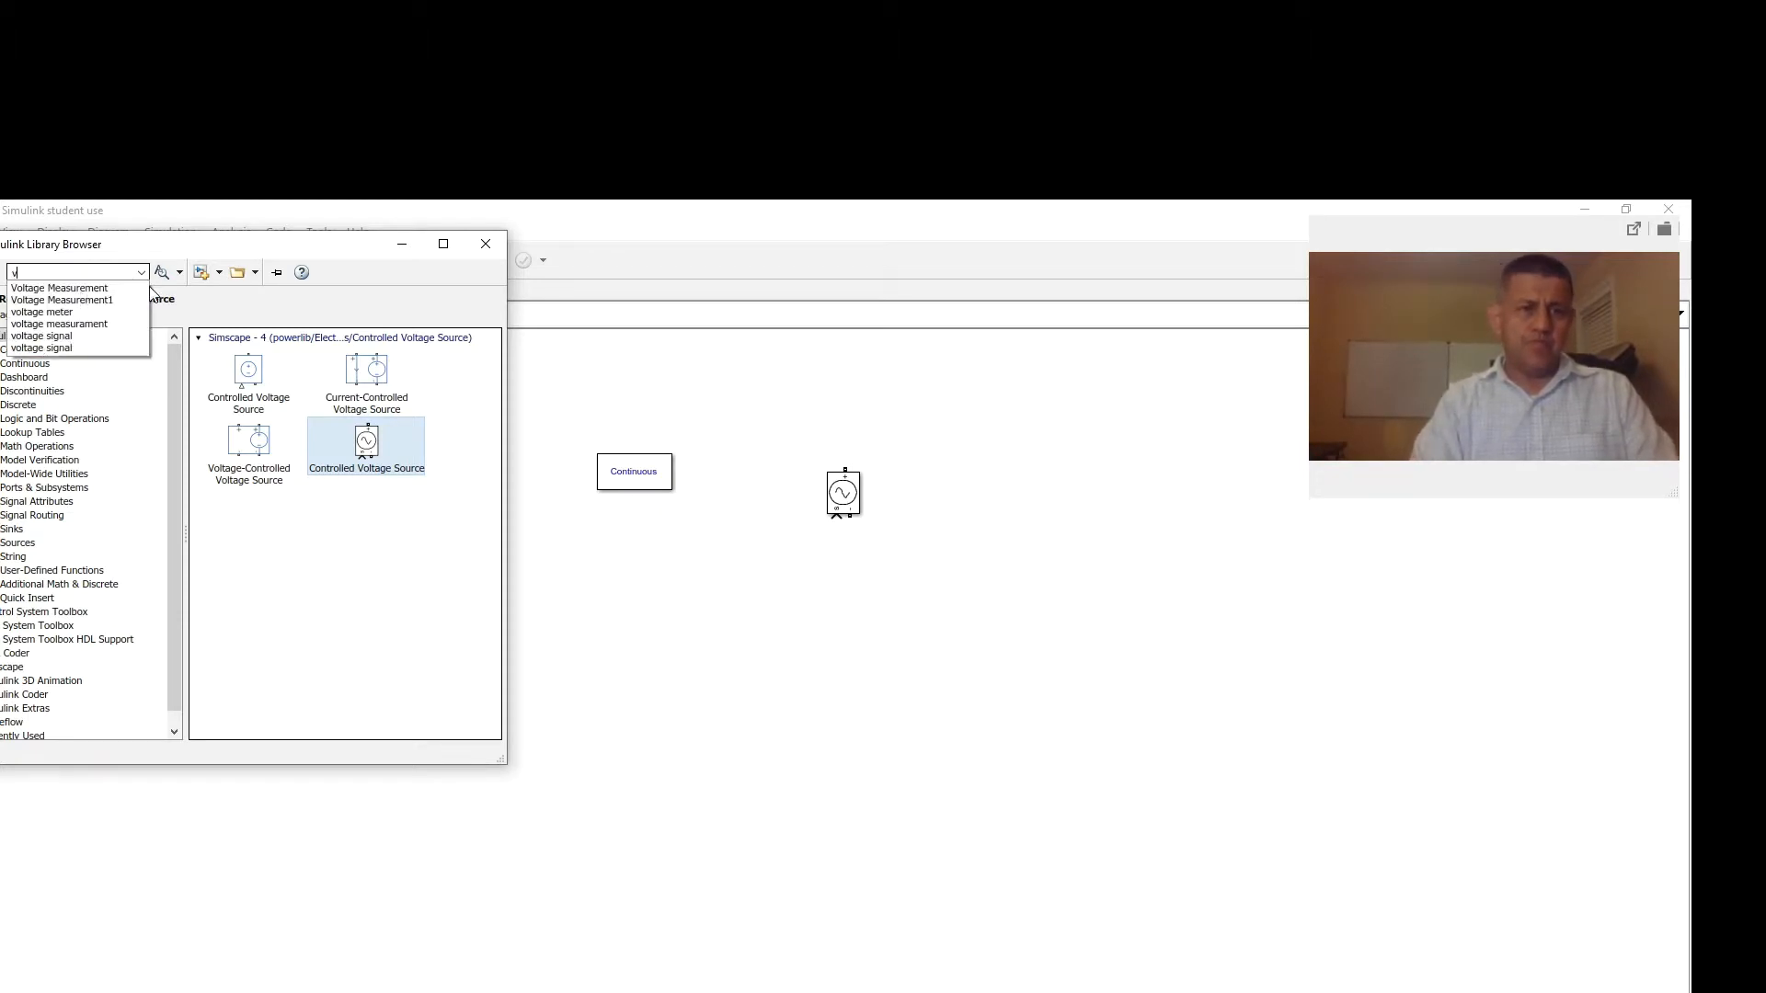
{"action": "left_click", "coordinate": [102, 289]}
{"action": "key", "text": "Return"}
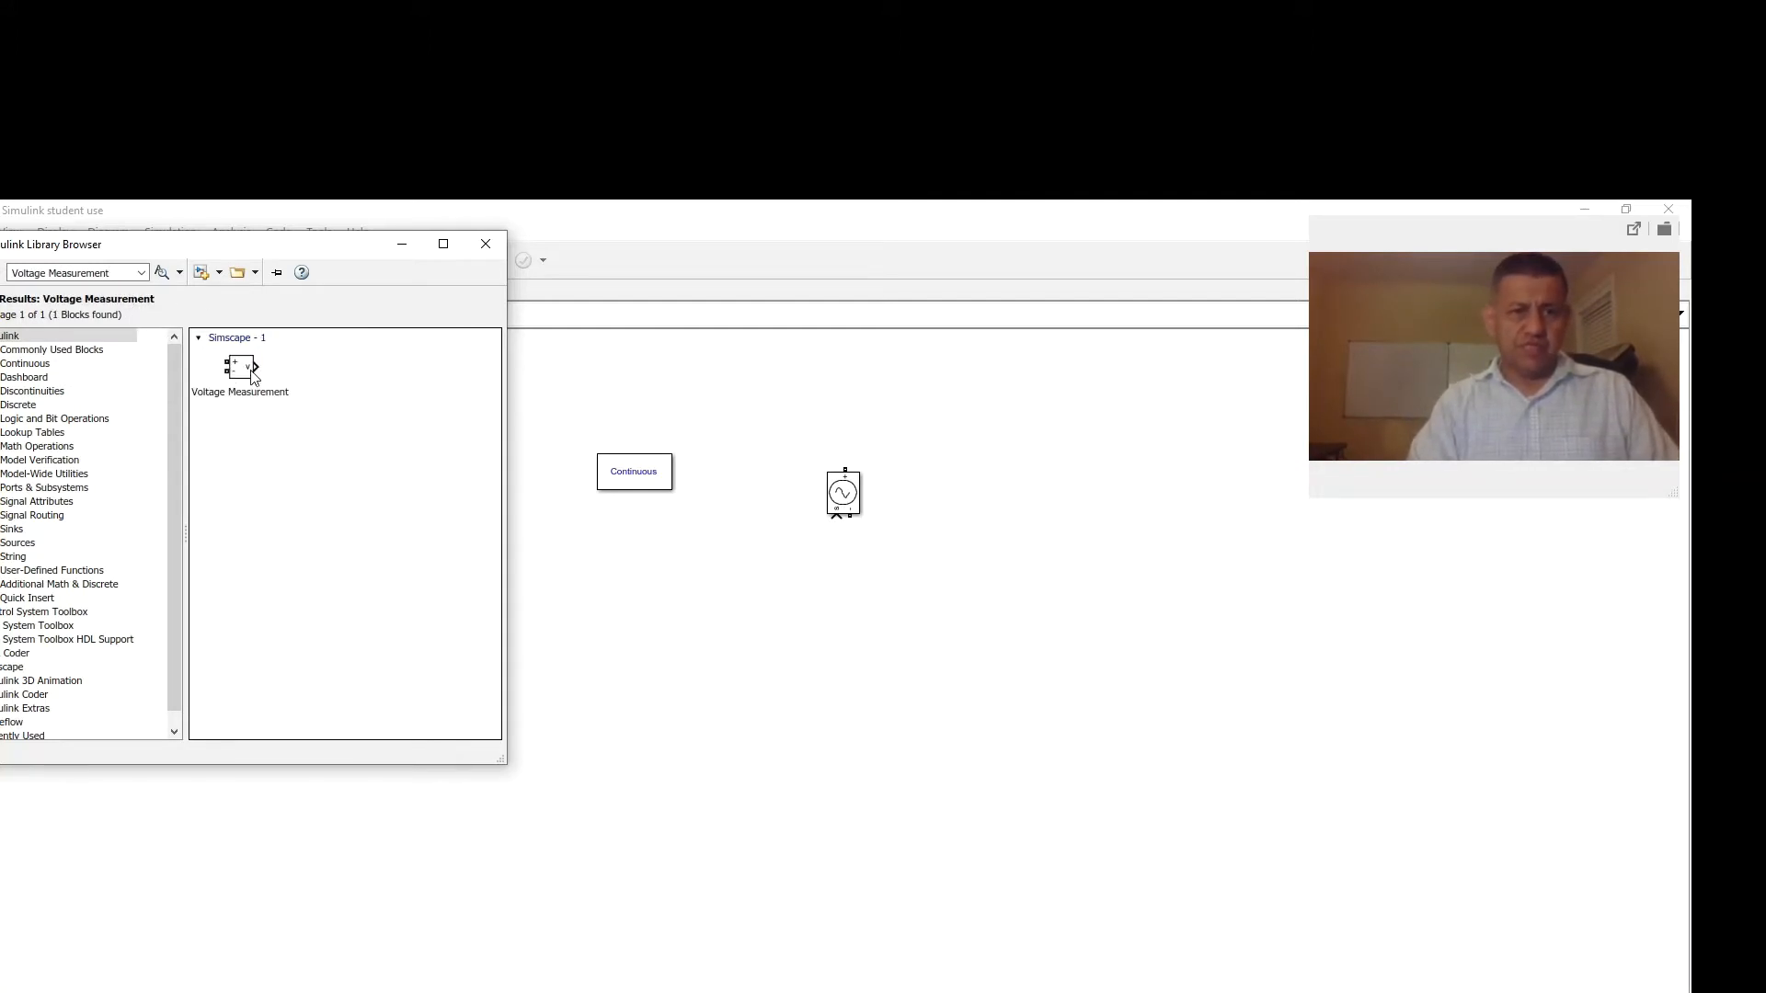
{"action": "left_click_drag", "start_coordinate": [256, 379], "coordinate": [981, 492]}
{"action": "left_click", "coordinate": [1053, 508]}
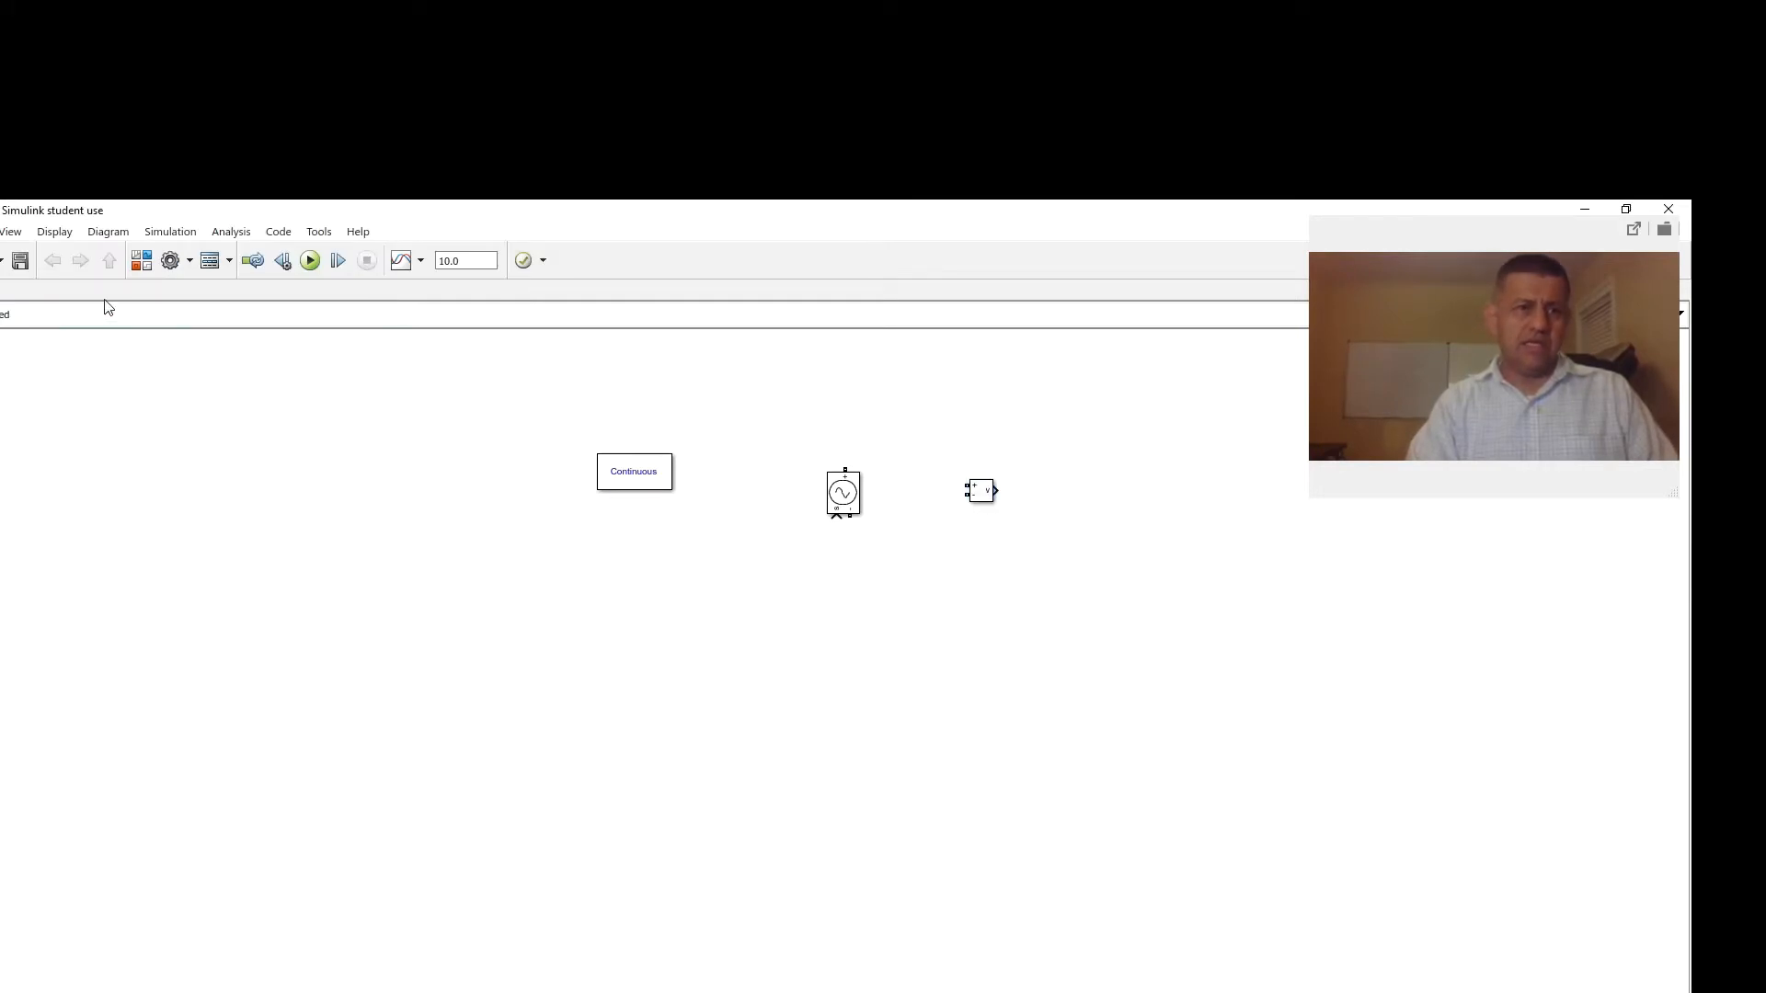
Search the Simulink block library for current Measurement
{"action": "left_click", "coordinate": [140, 261]}
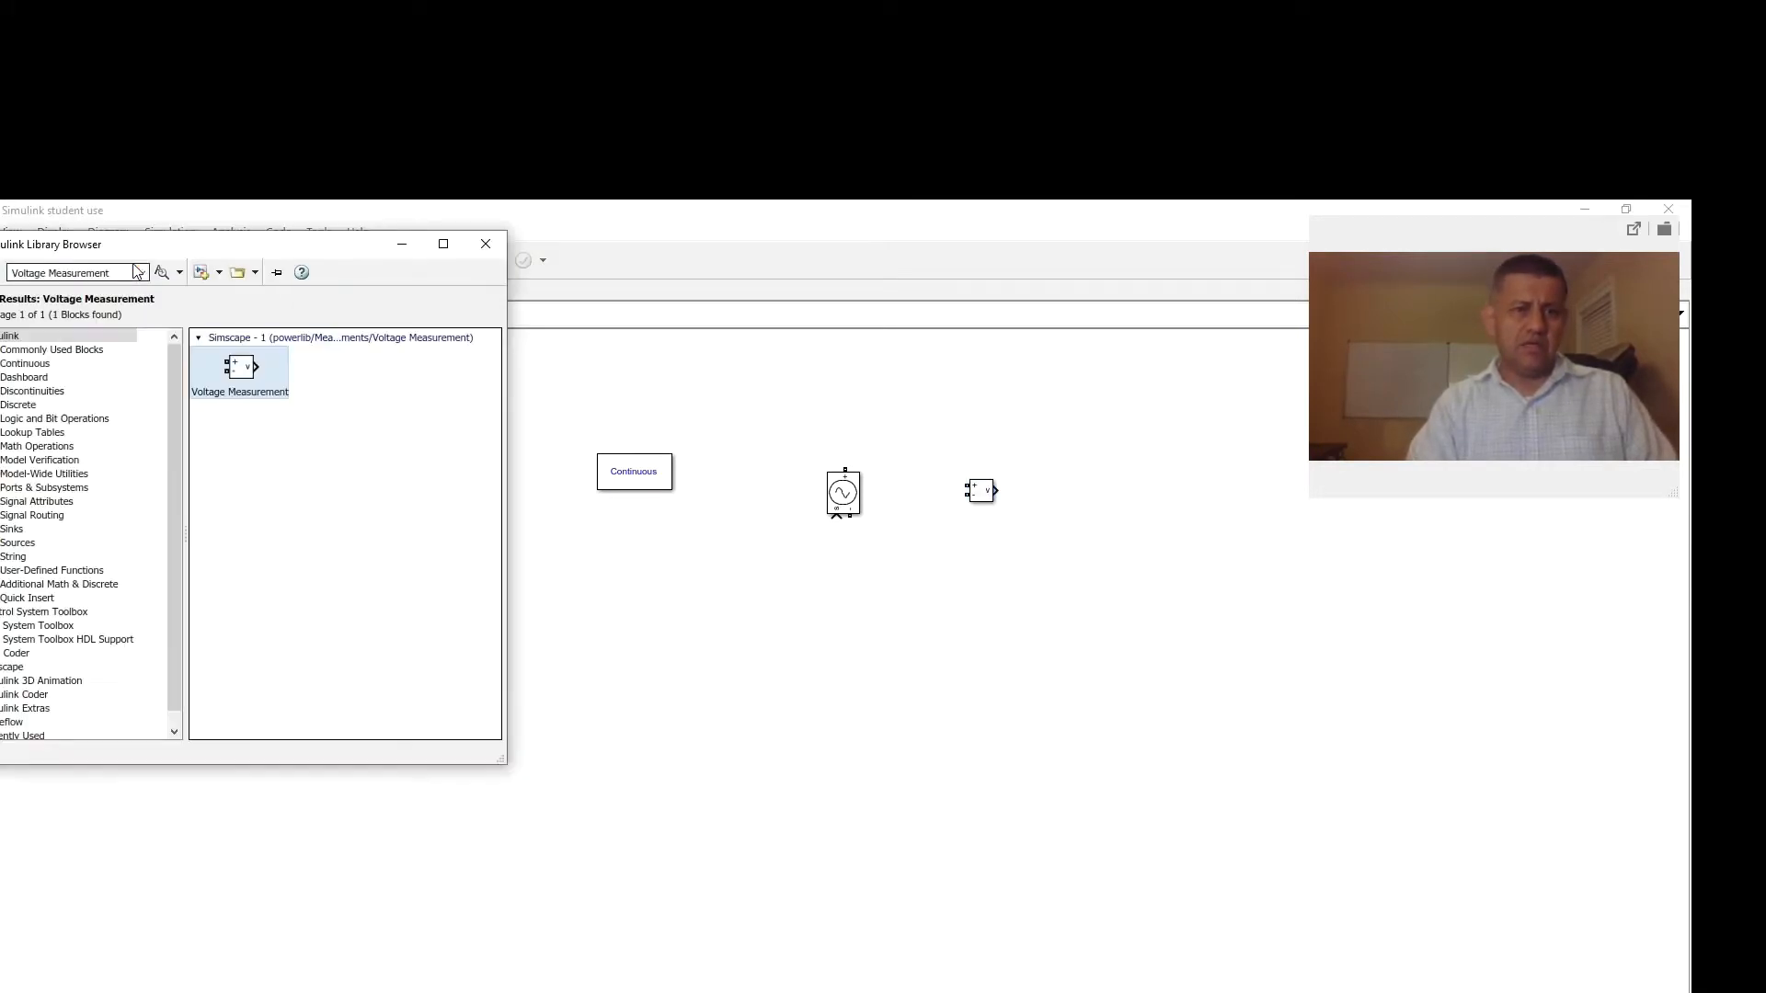
{"action": "double_click", "coordinate": [45, 274]}
{"action": "type", "text": "Vol"}
{"action": "key", "text": "BackSpace"}
{"action": "key", "text": "BackSpace"}
{"action": "key", "text": "BackSpace"}
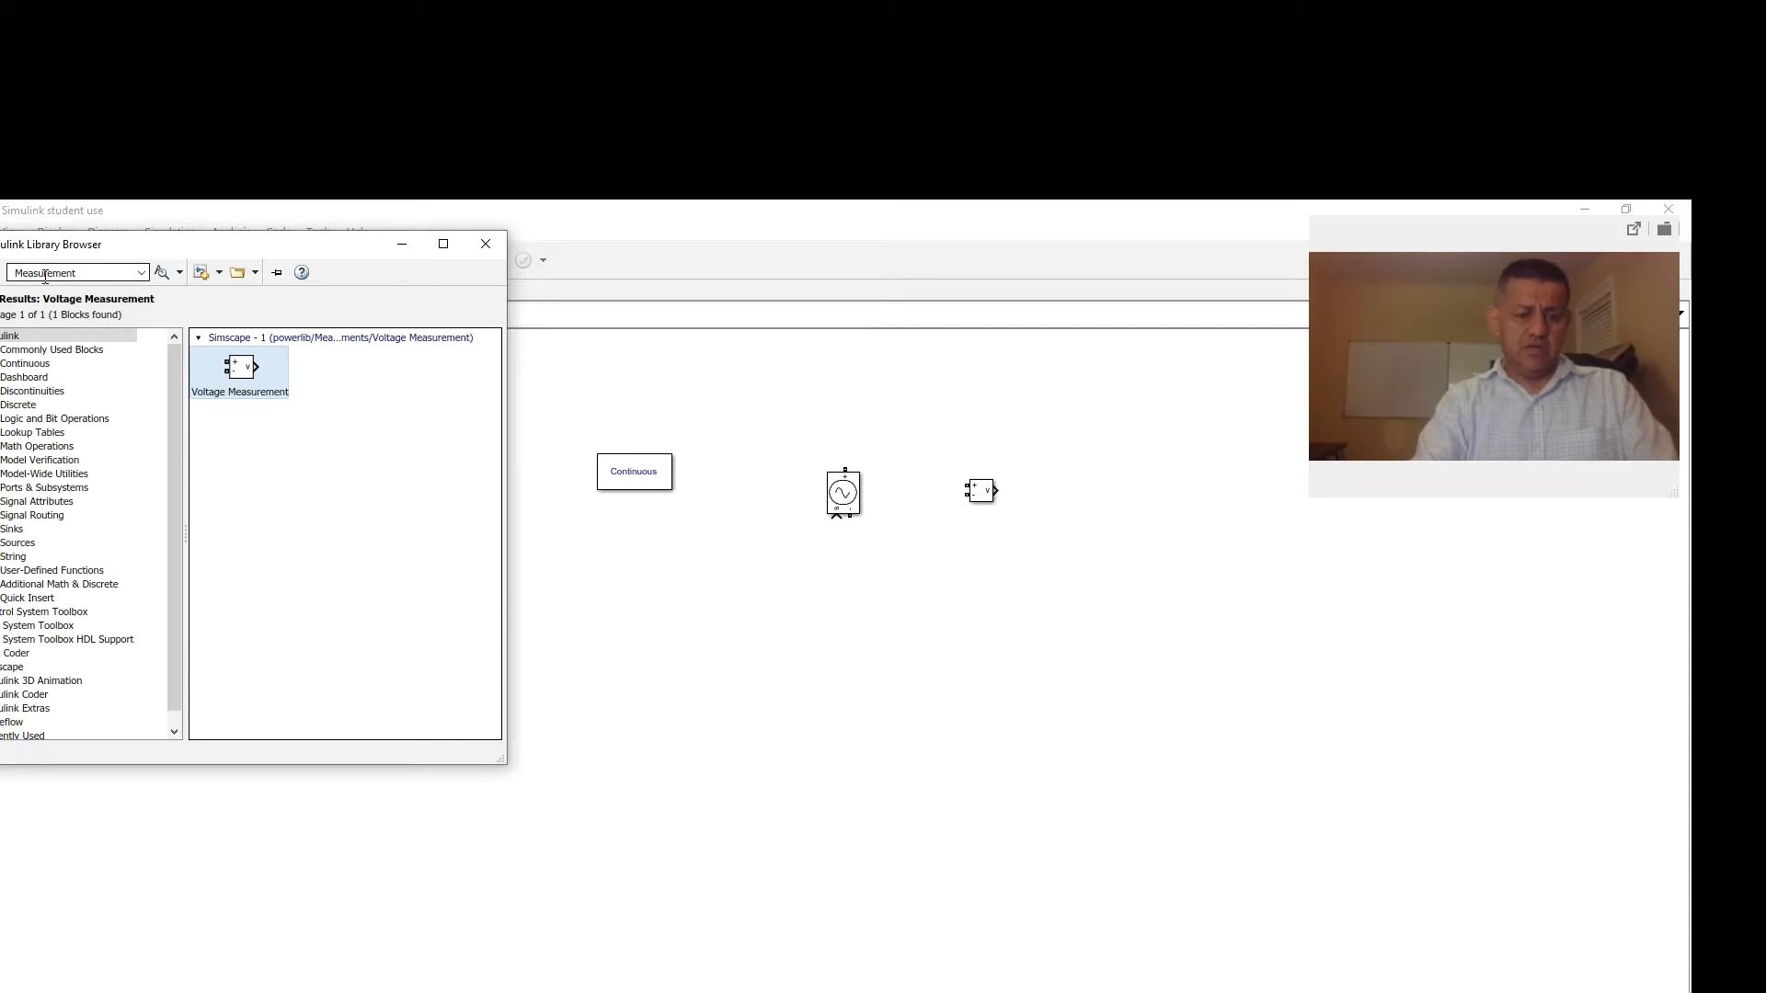
{"action": "type", "text": "cu"}
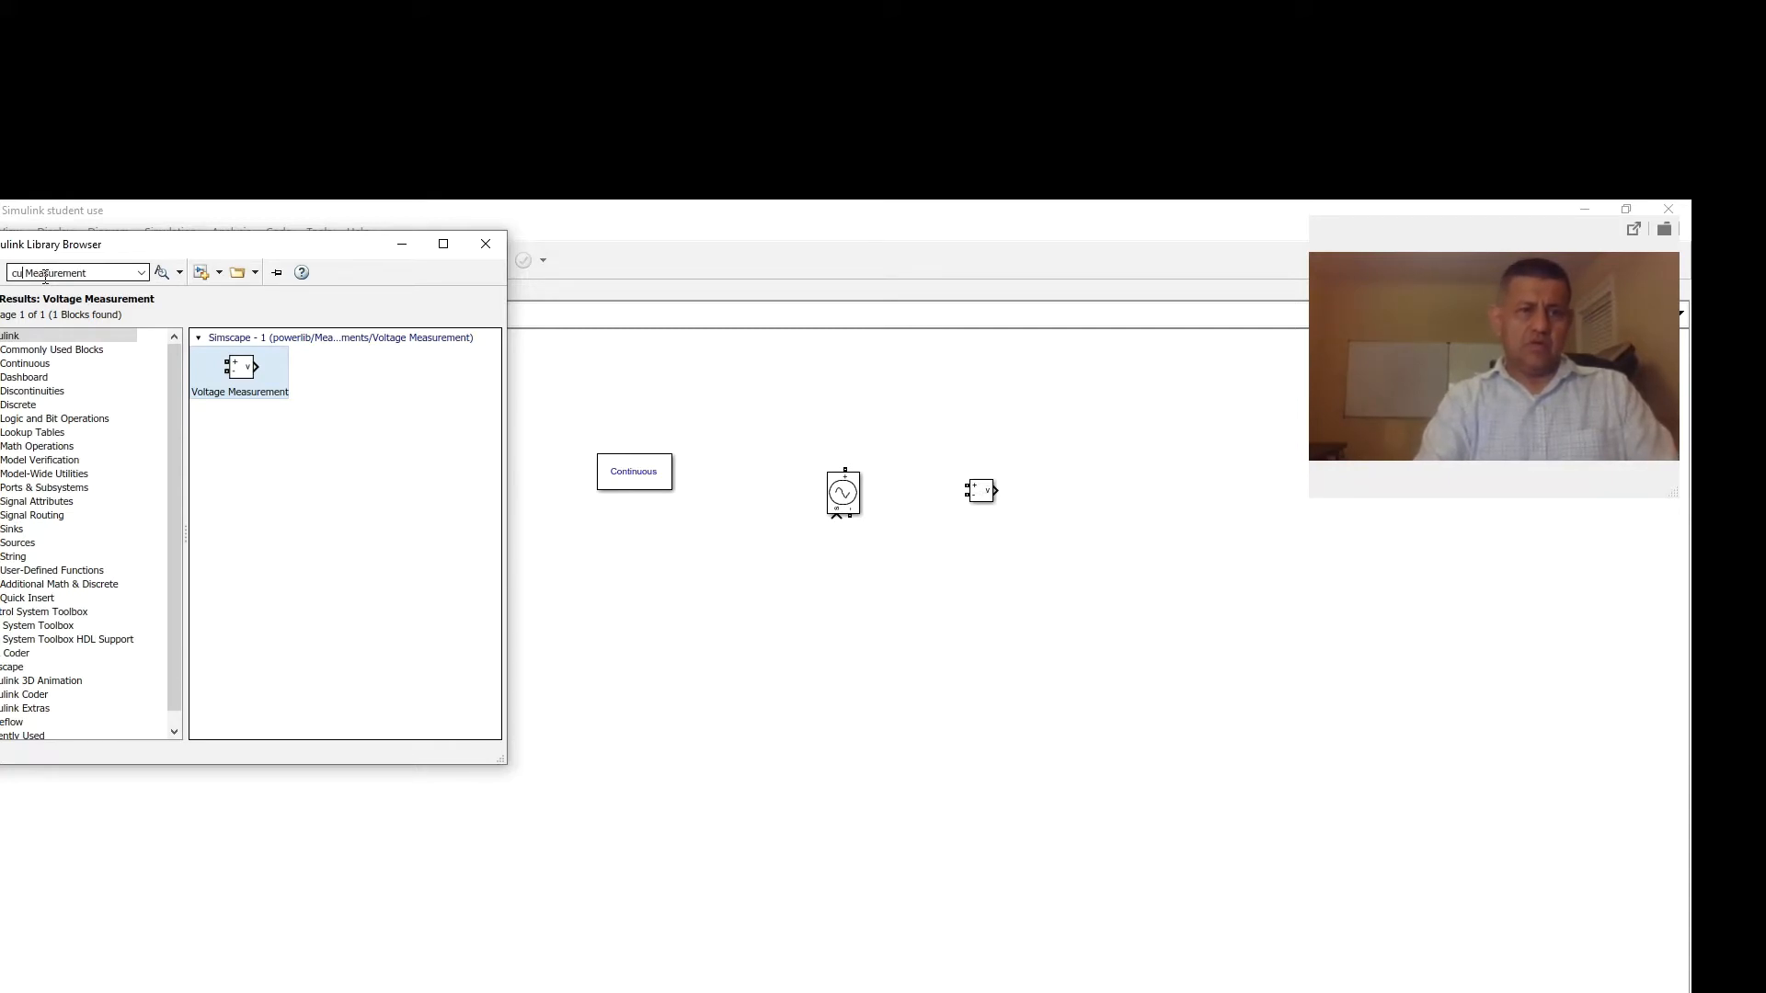
{"action": "type", "text": "rrent"}
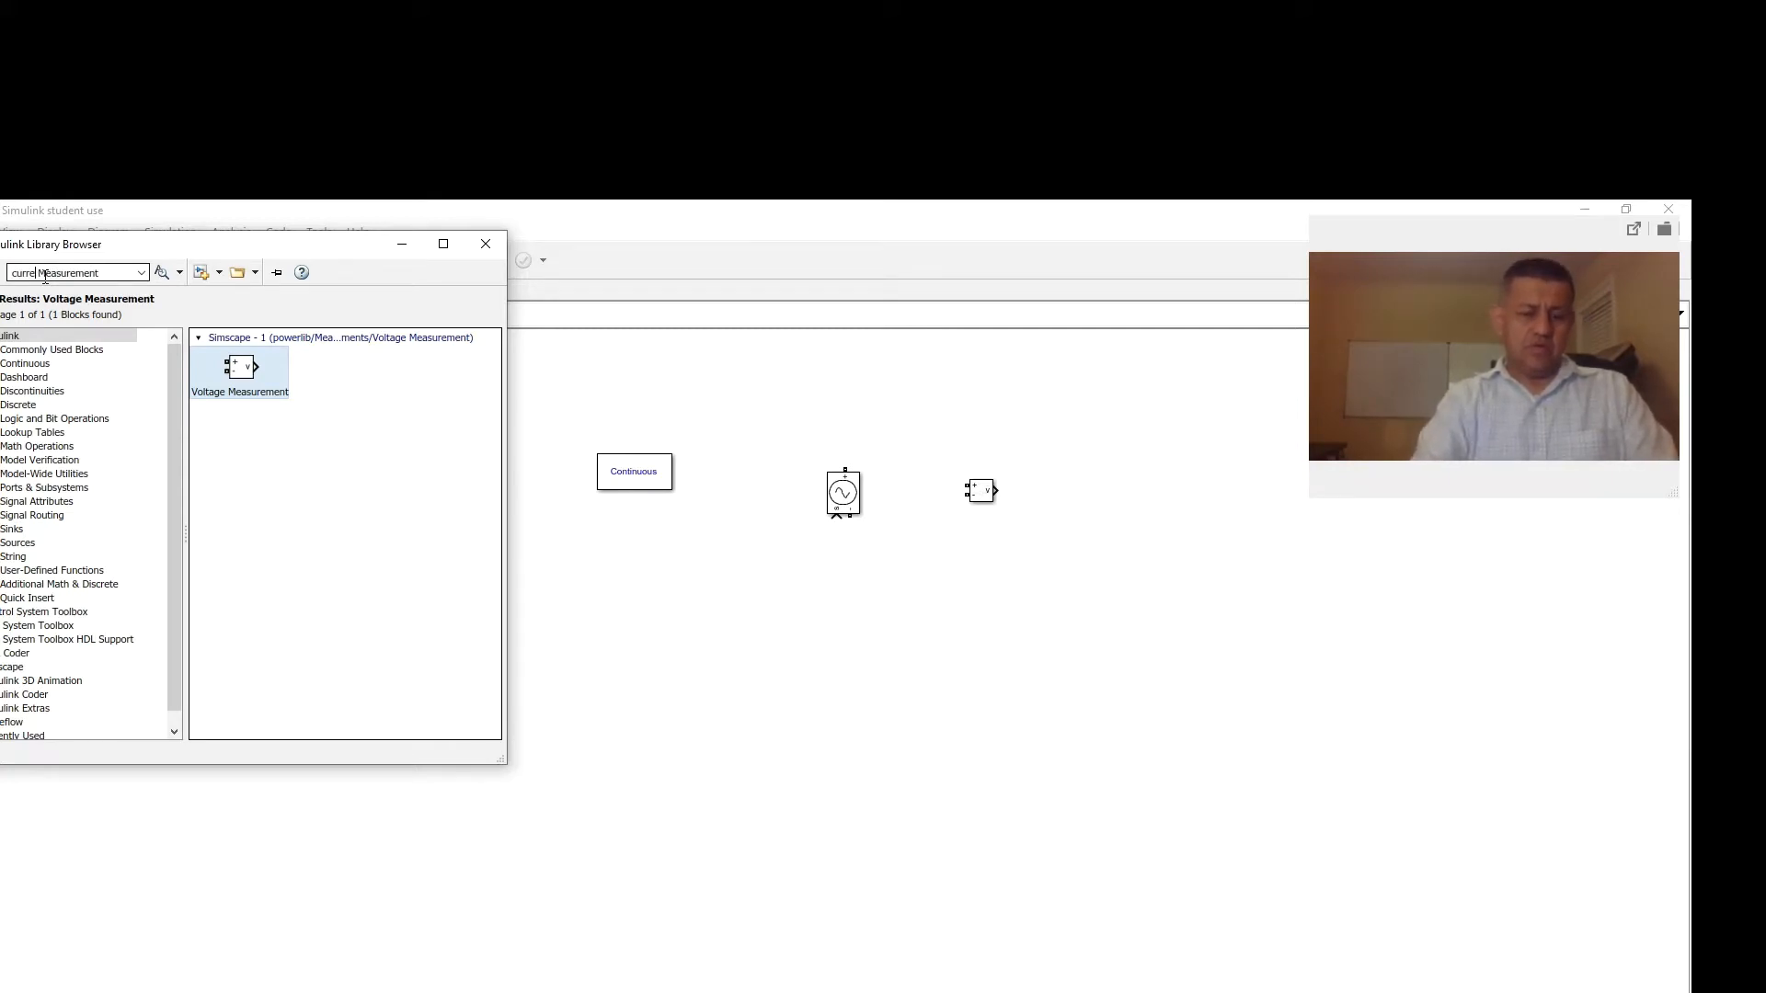
{"action": "type", "text": "t"}
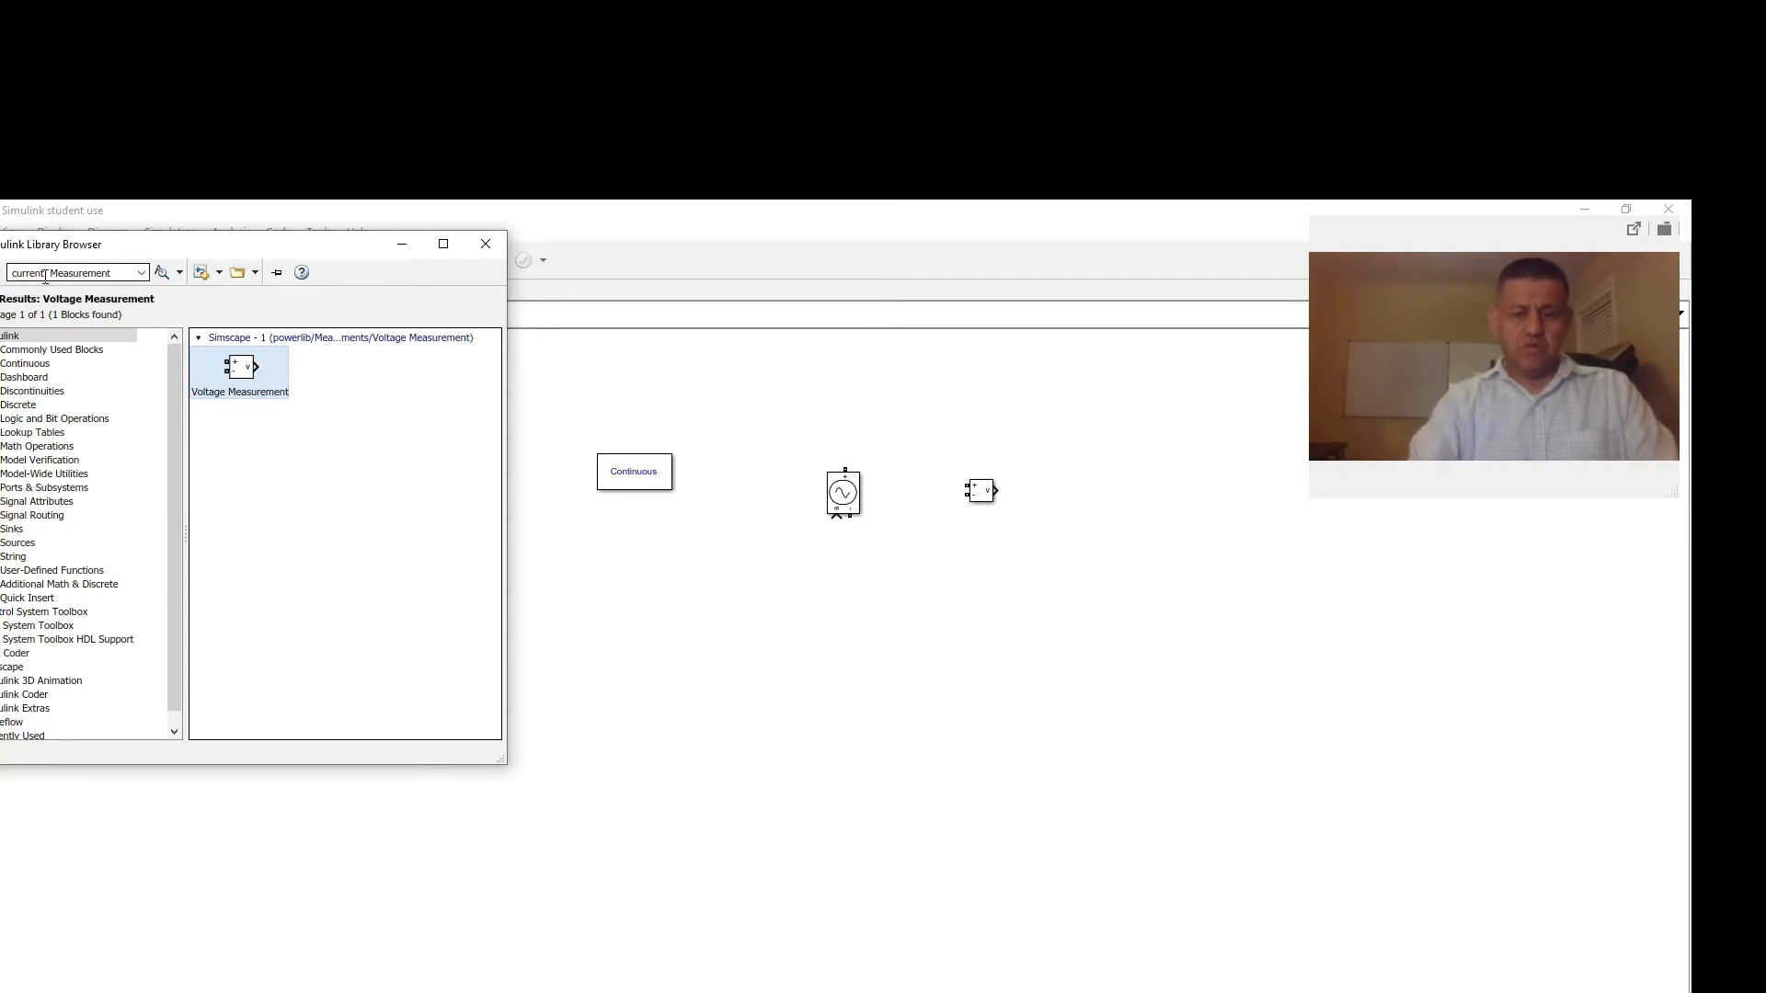
{"action": "key", "text": "Return"}
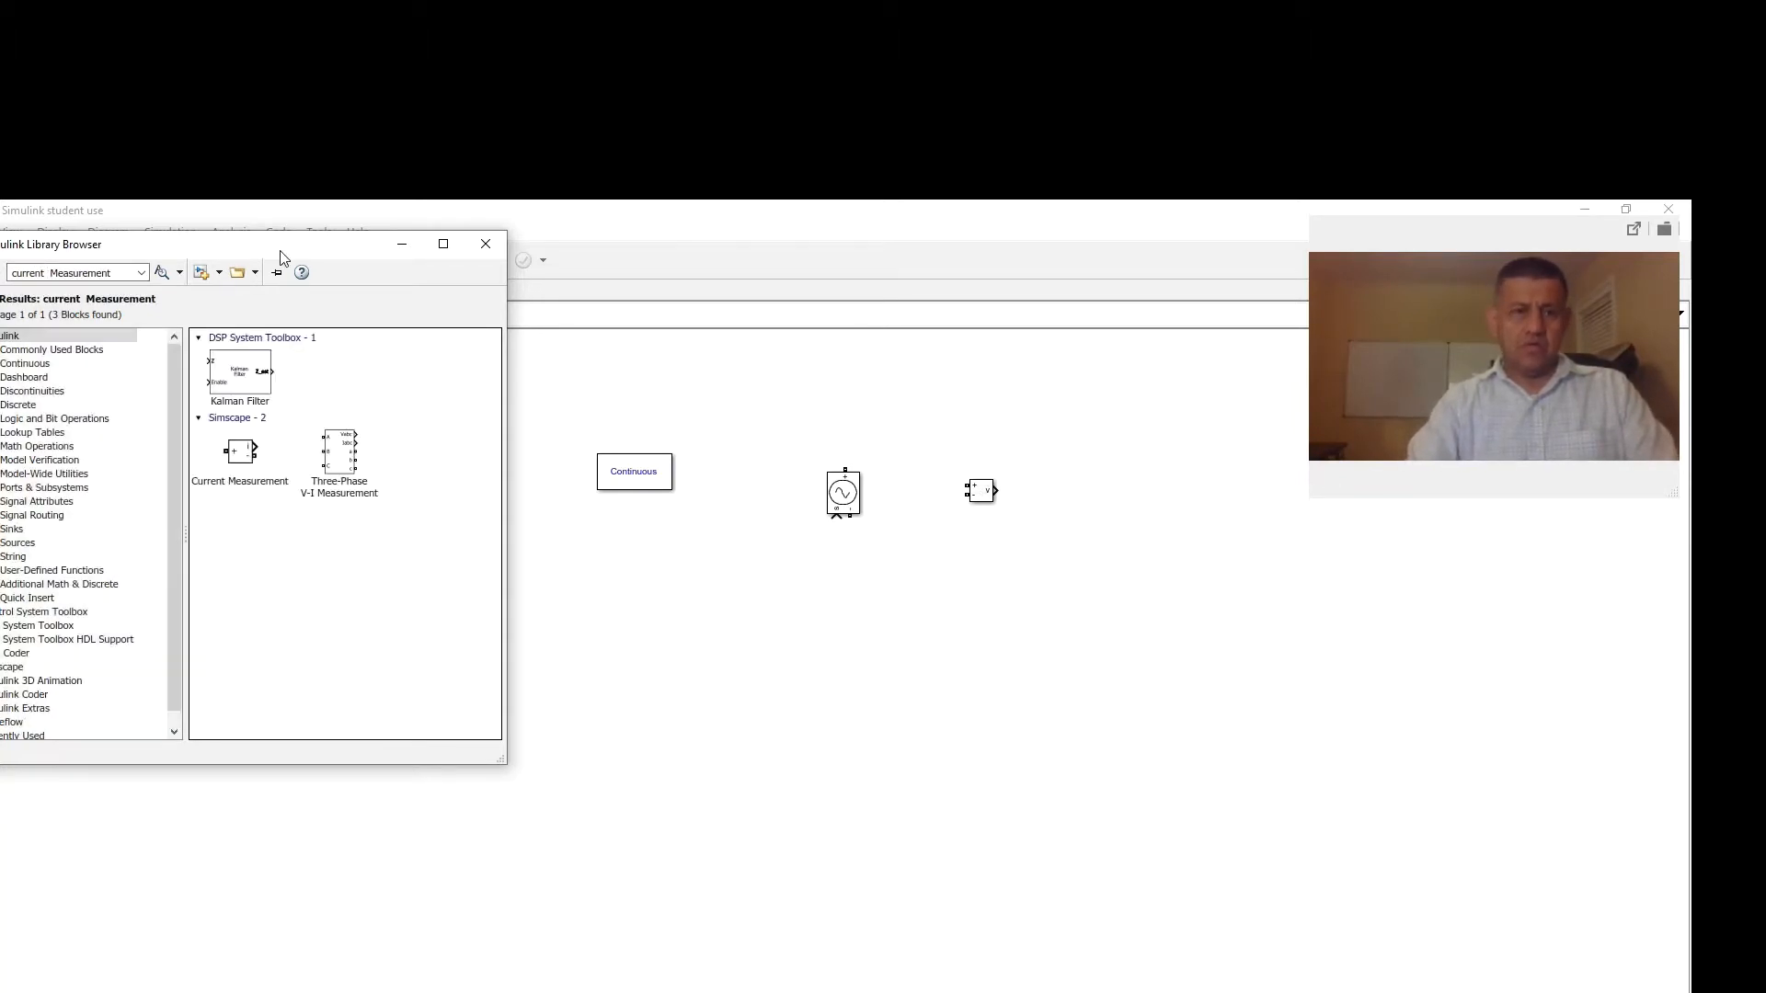
{"action": "left_click", "coordinate": [248, 457]}
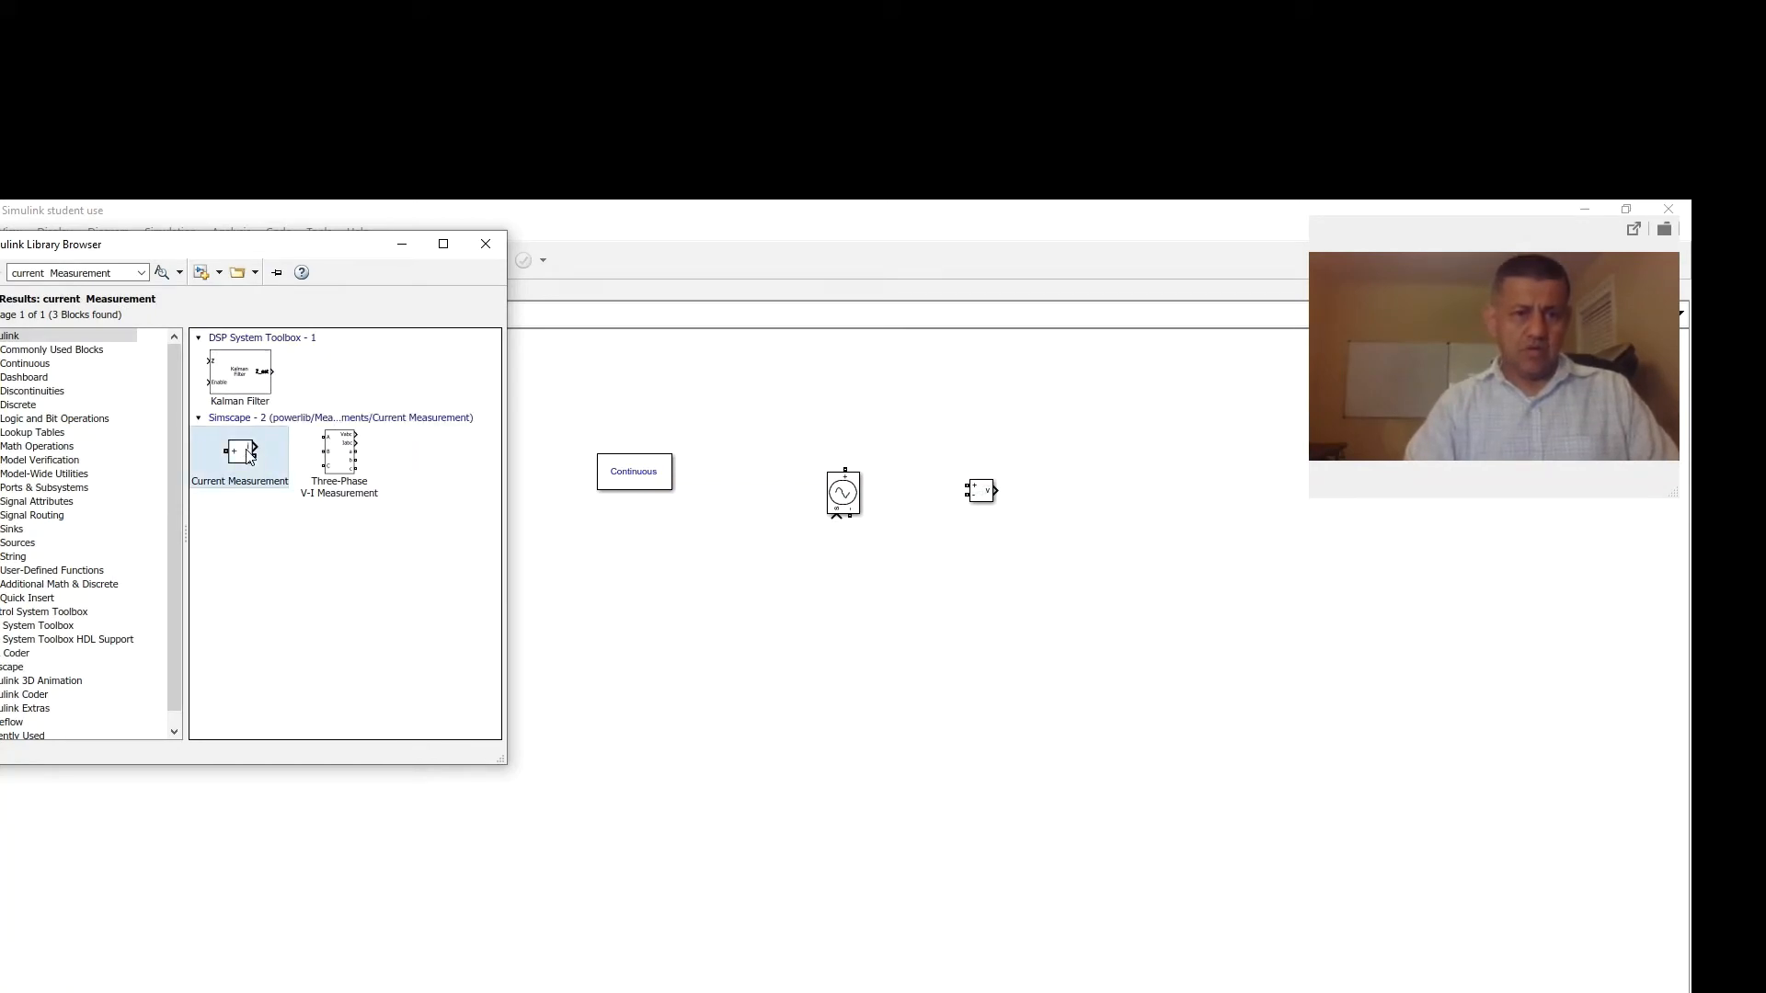
{"action": "double_click", "coordinate": [249, 457]}
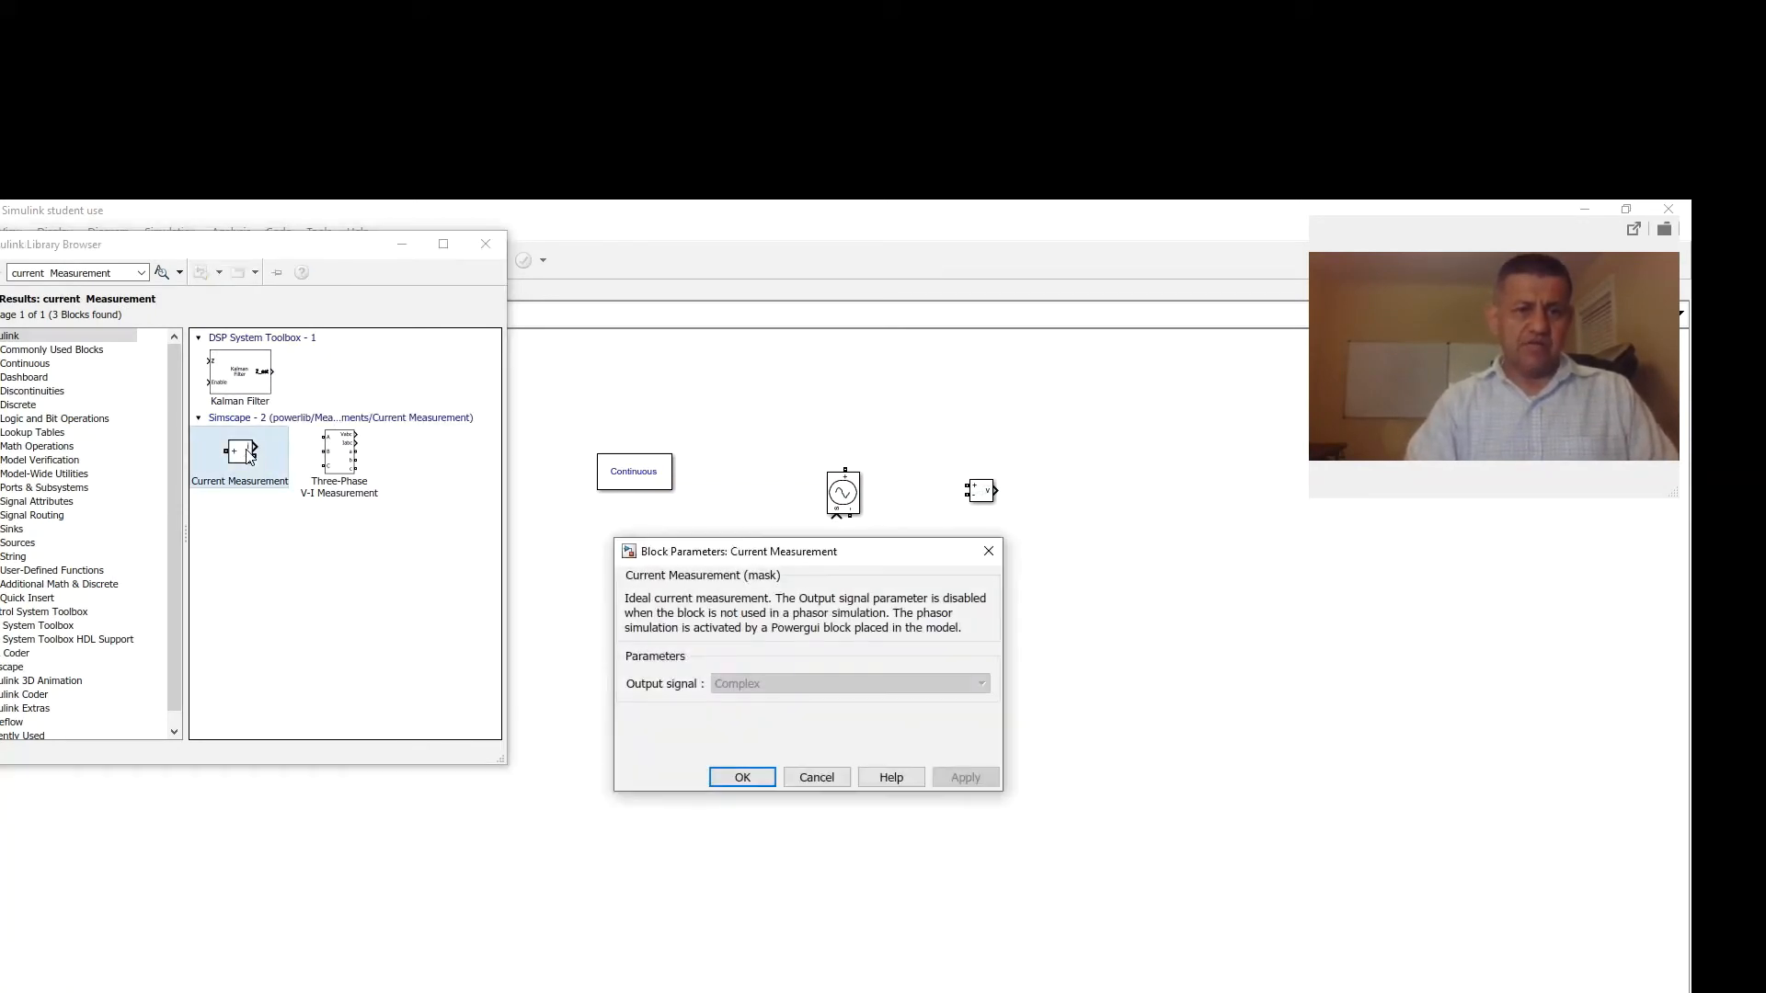
{"action": "left_click", "coordinate": [989, 552]}
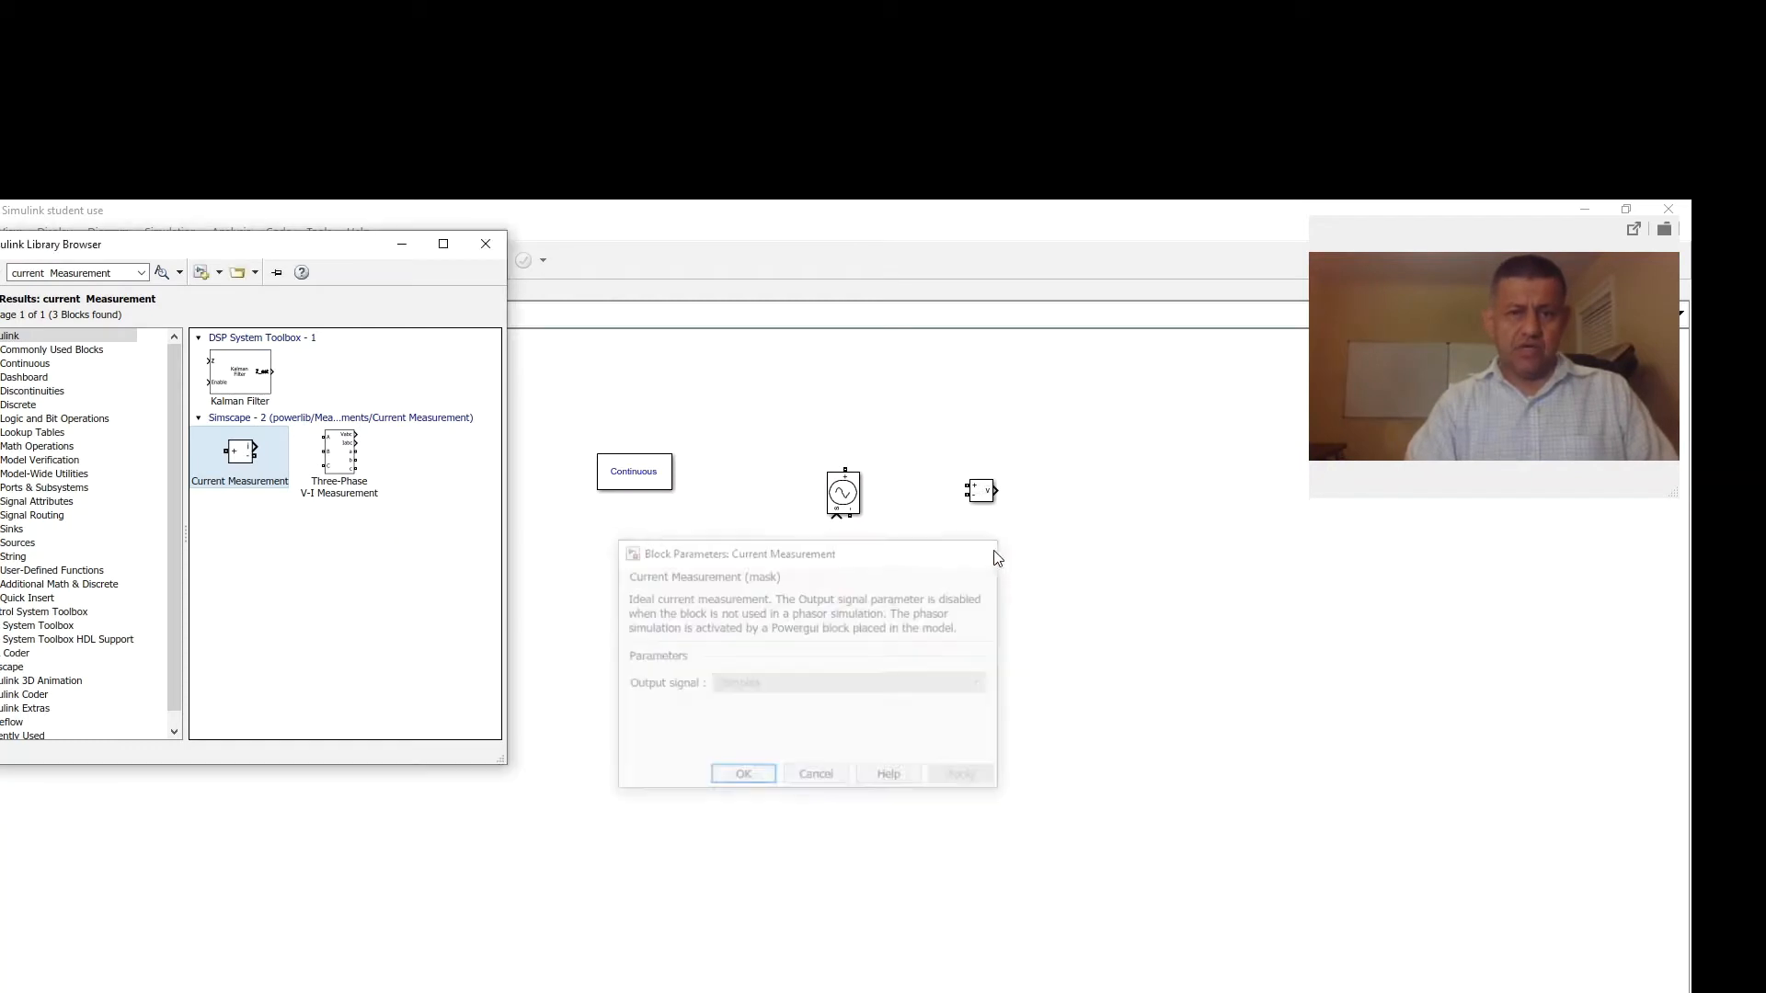
Add the powerlib Current Measurement block to the model and place it below and slightly right of the Voltage Measurement block
{"action": "right_click", "coordinate": [247, 458]}
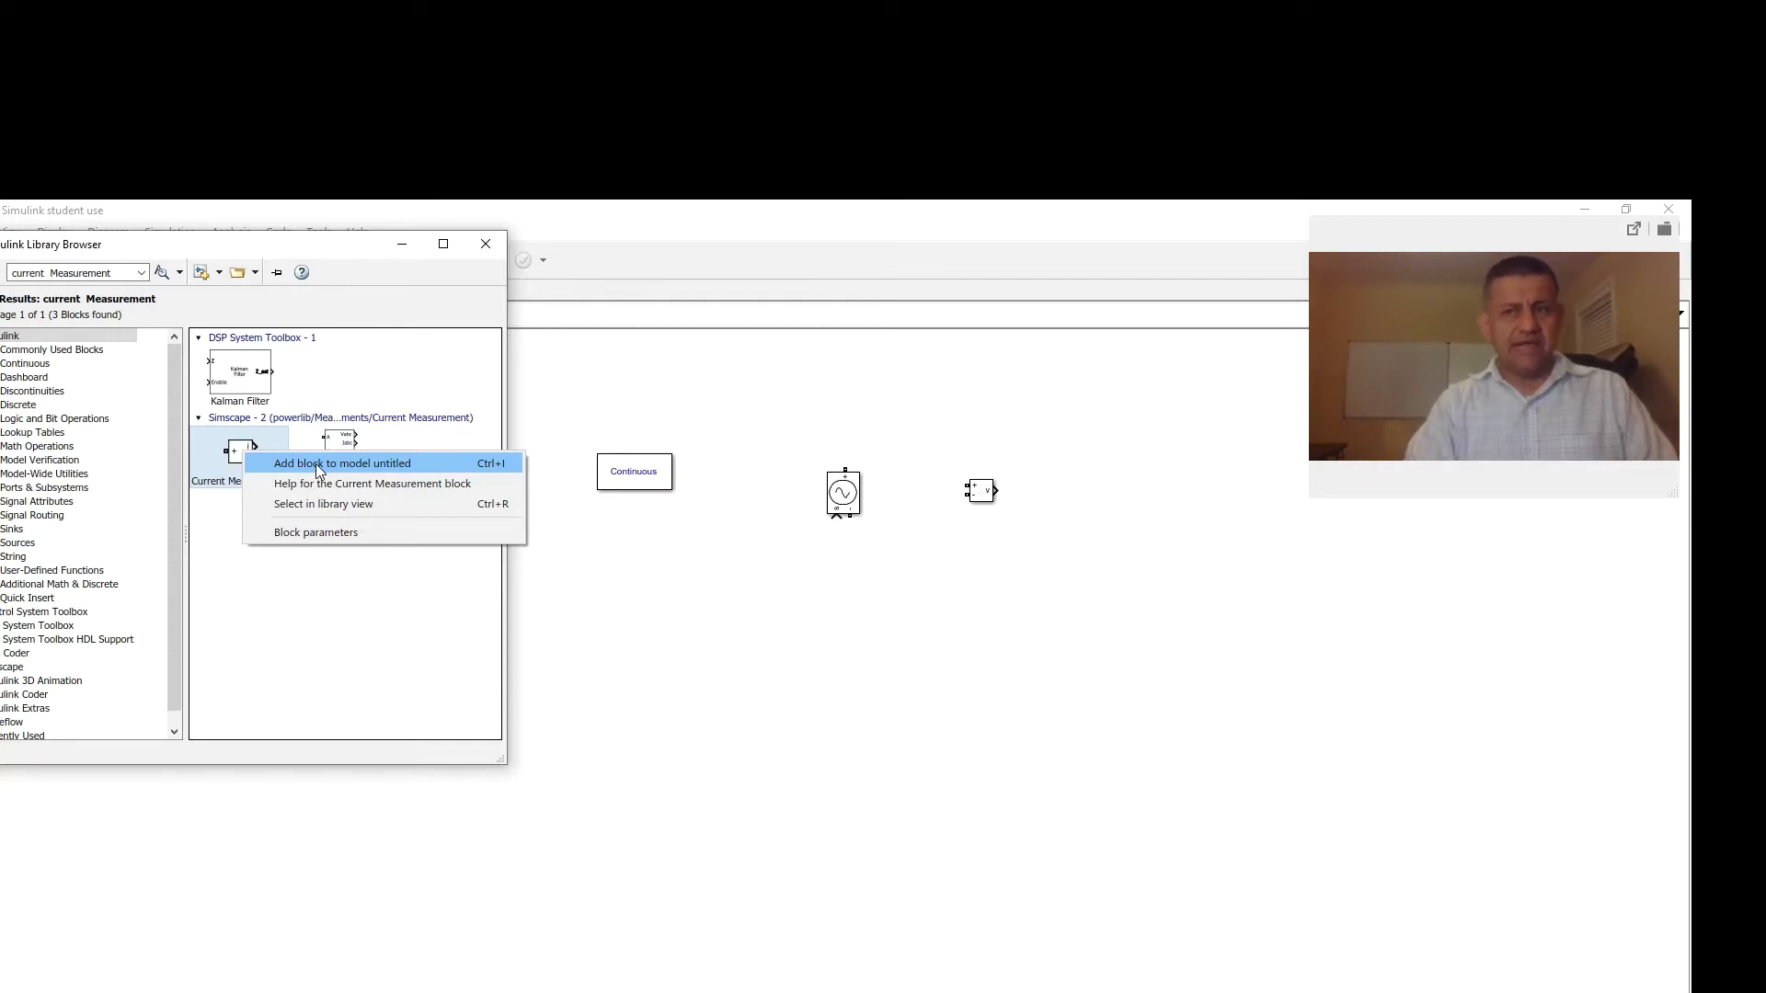
{"action": "left_click", "coordinate": [317, 463]}
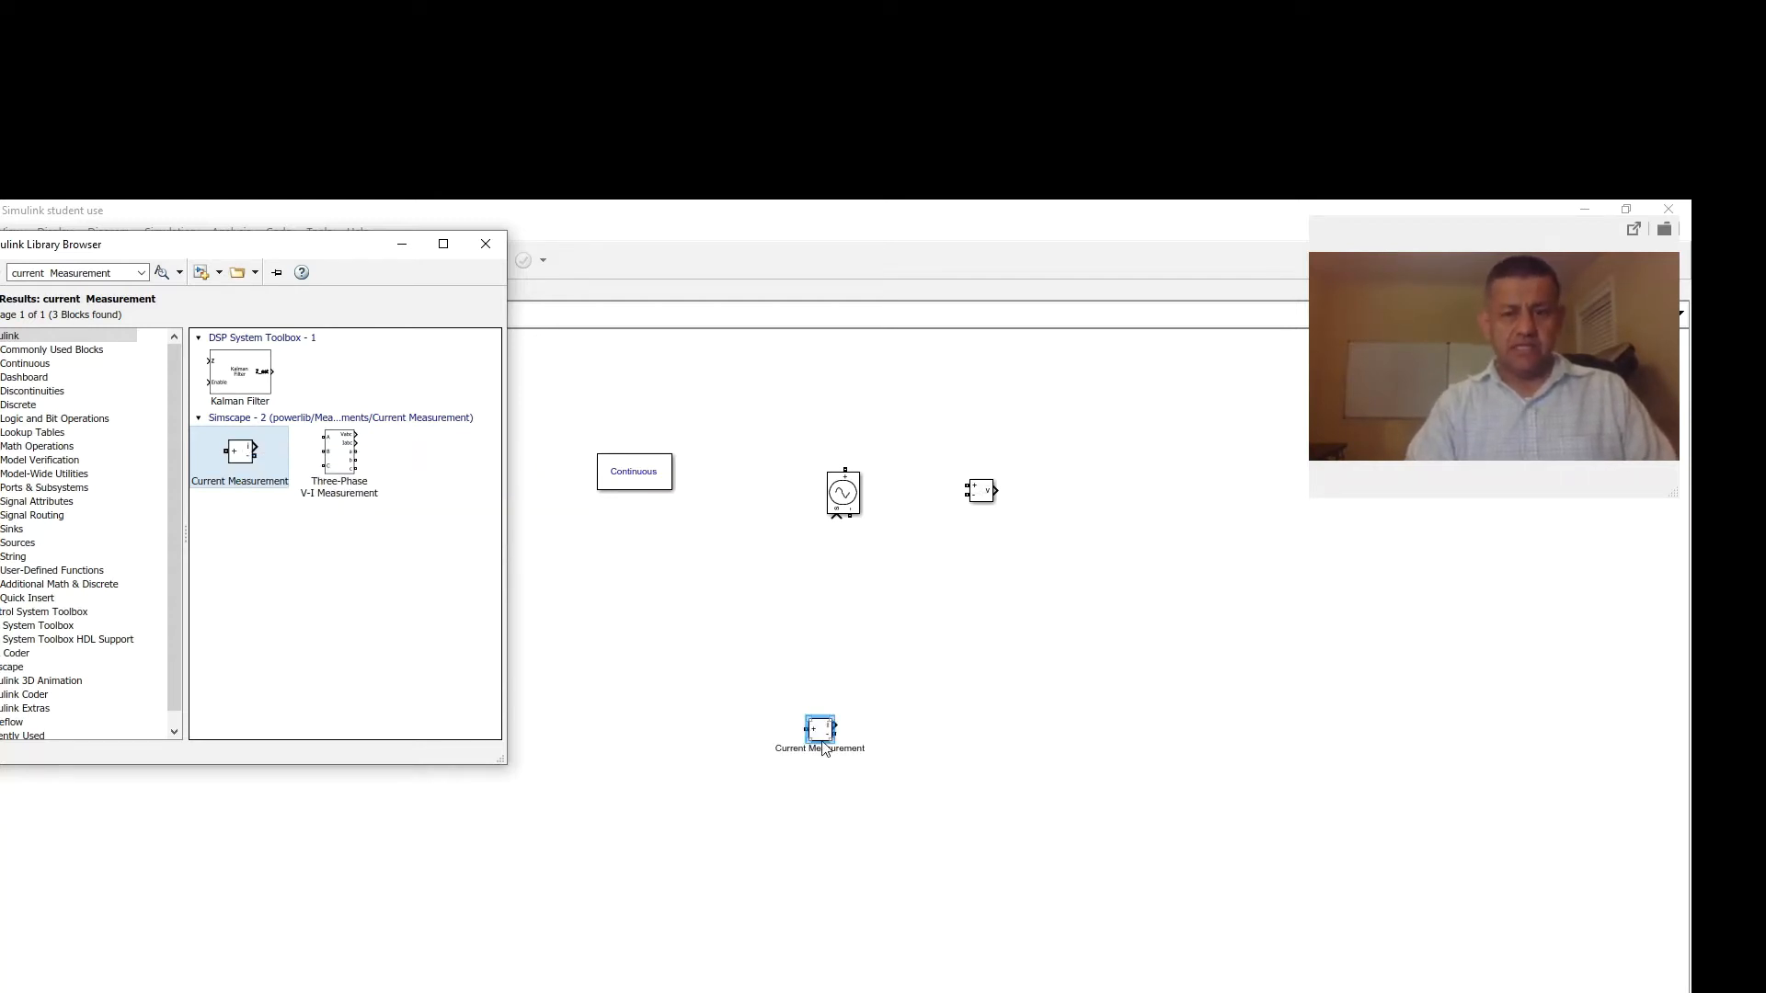
{"action": "left_click_drag", "start_coordinate": [821, 733], "coordinate": [1043, 627]}
{"action": "left_click", "coordinate": [546, 708]}
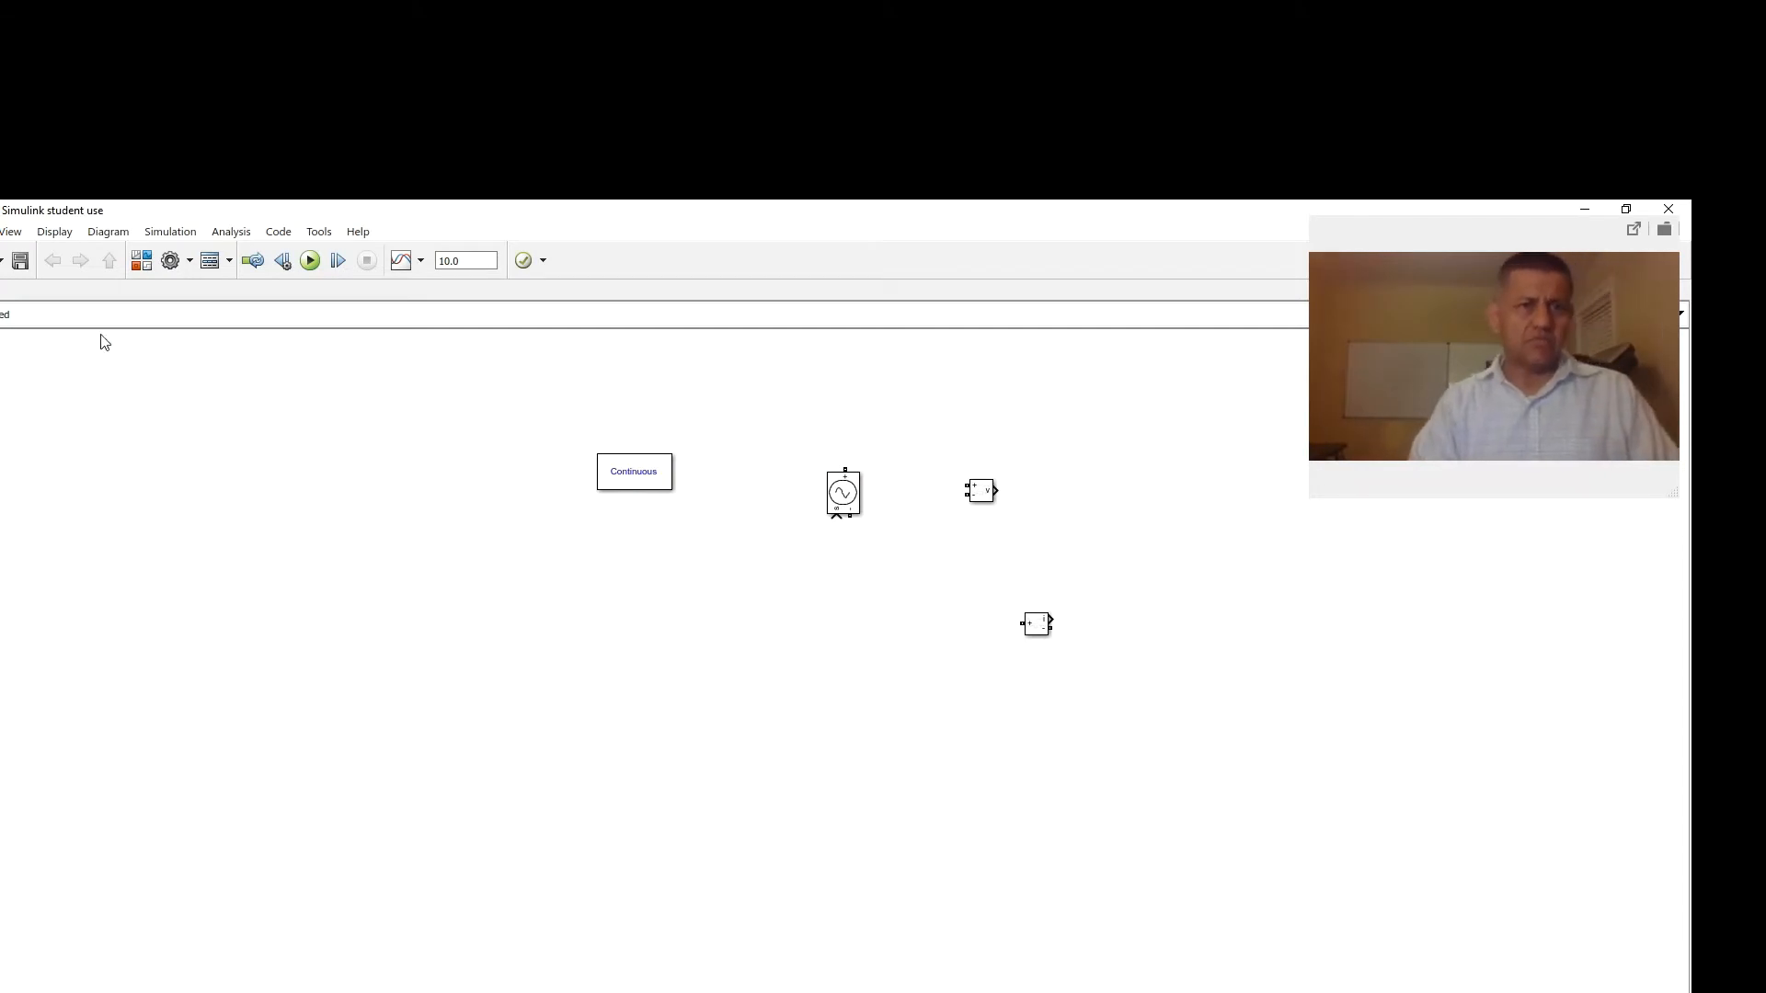
Search the block library for signal generator and add the Simulink Signal Generator block to the model
{"action": "left_click", "coordinate": [145, 261]}
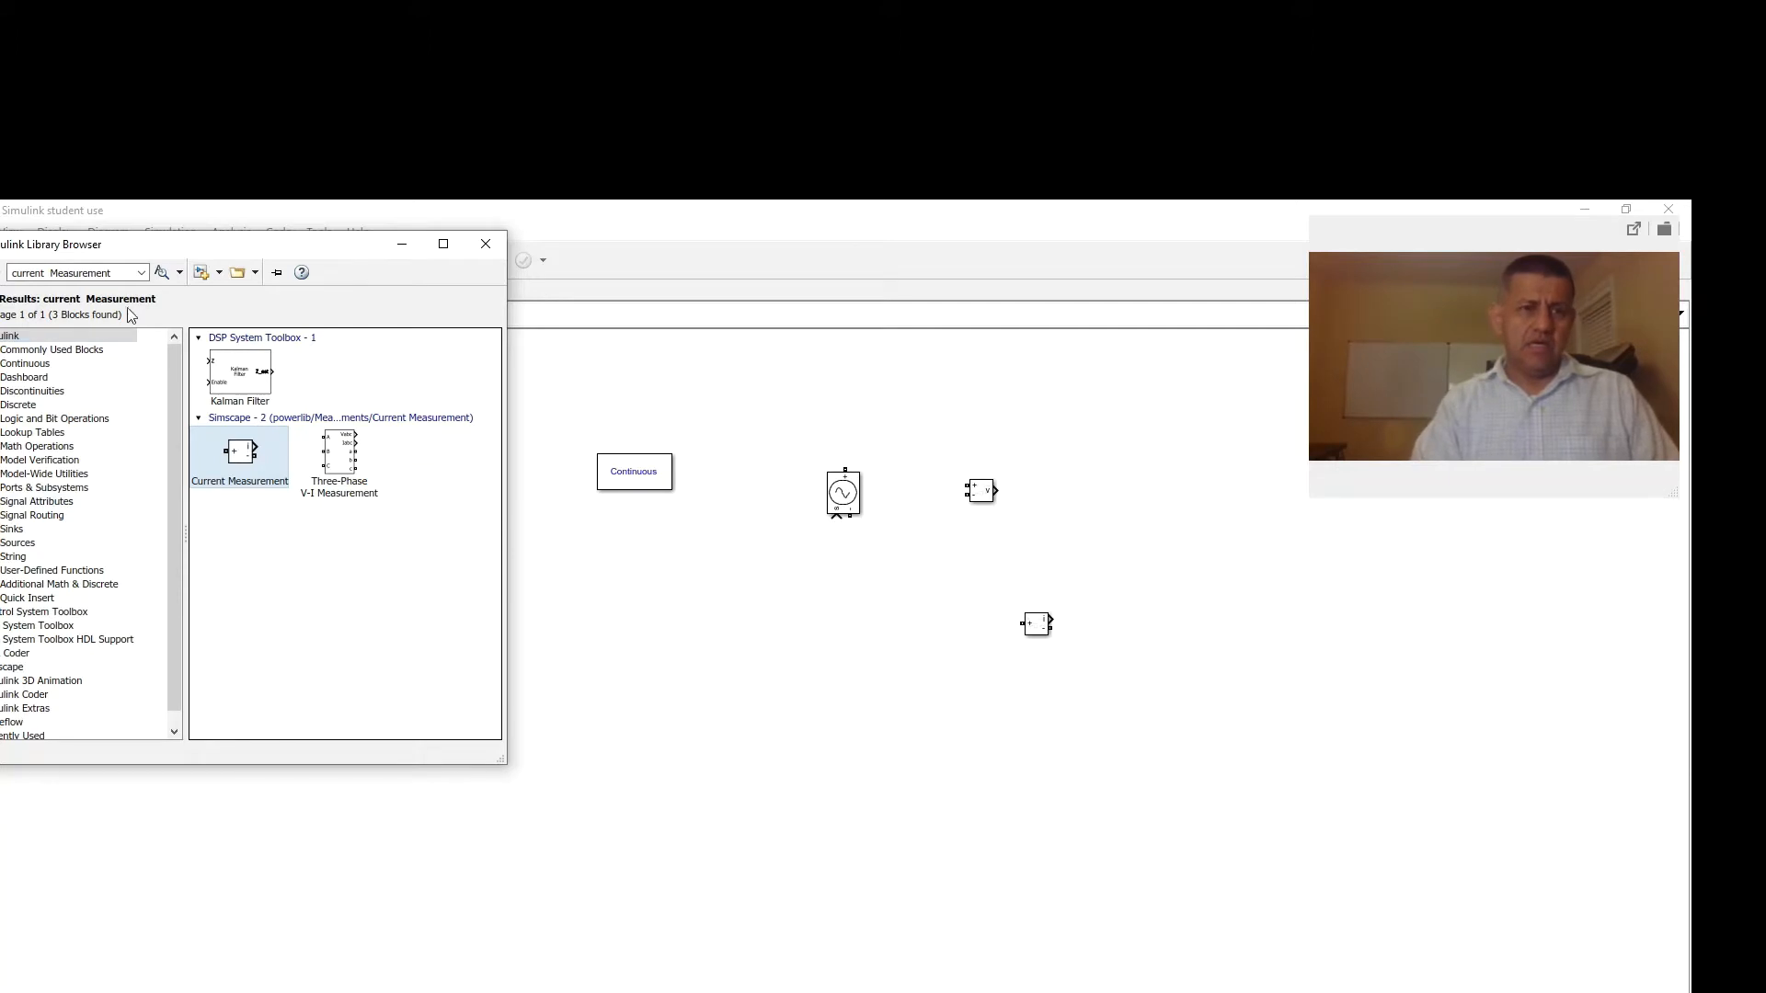
{"action": "left_click", "coordinate": [146, 272]}
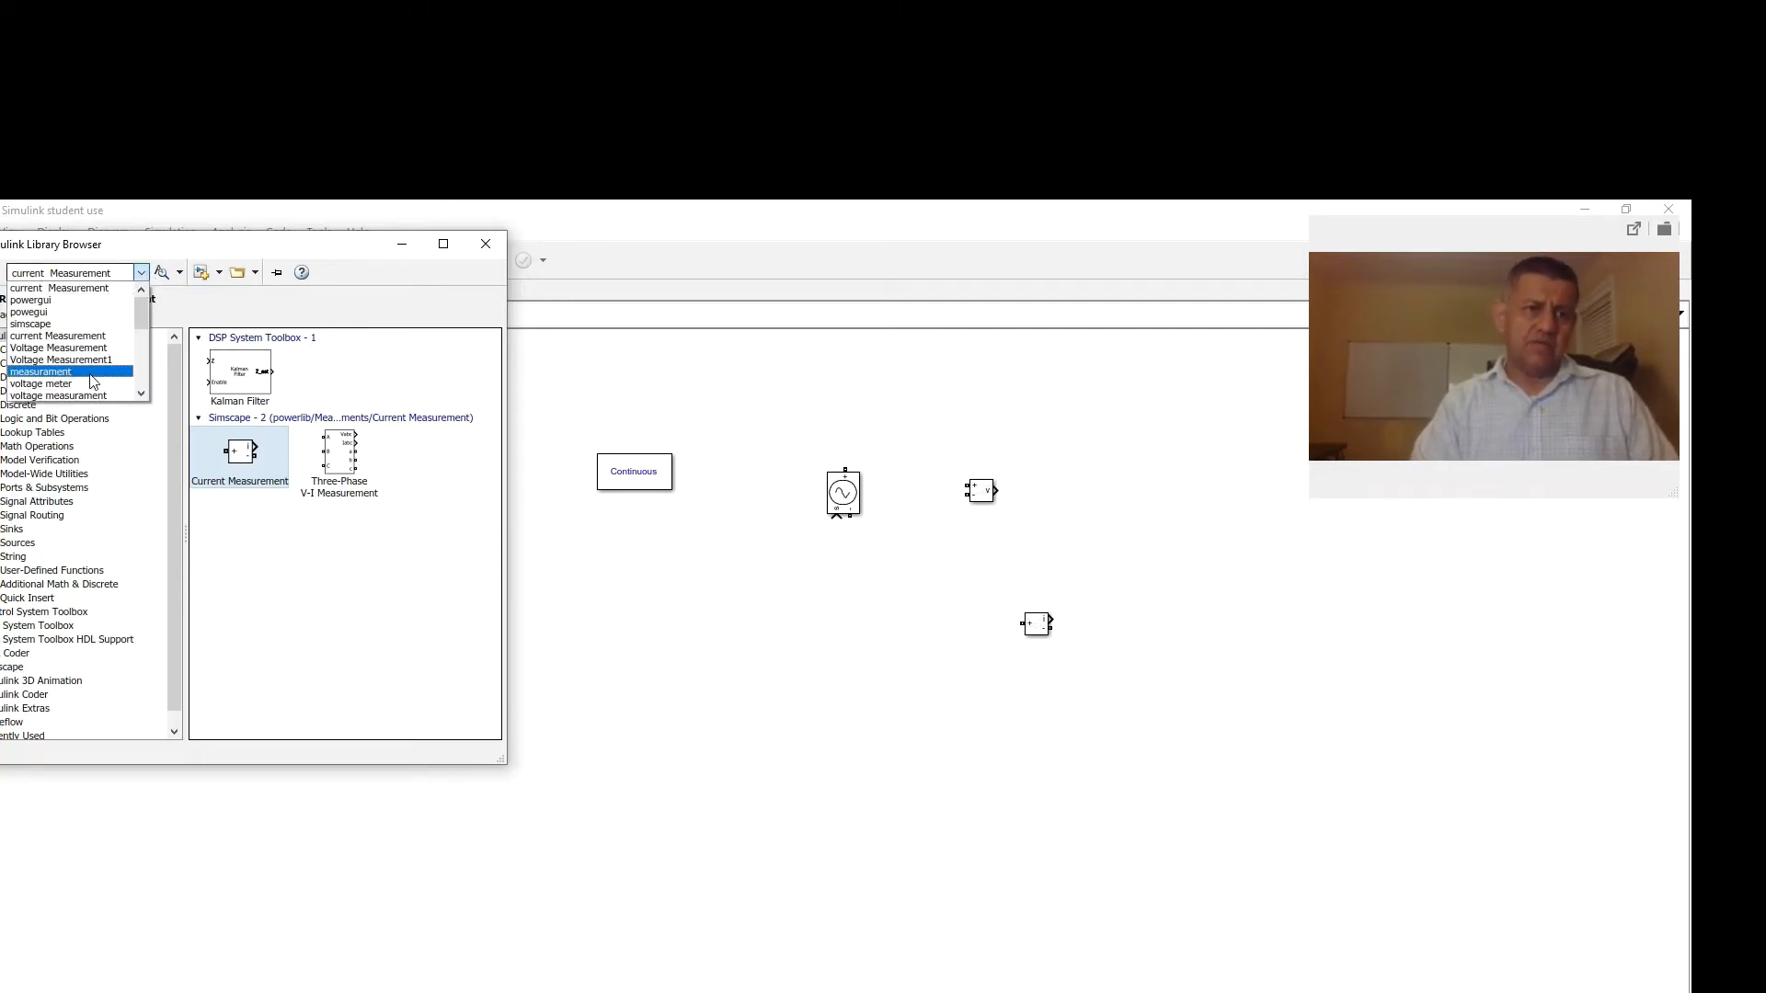
{"action": "left_click", "coordinate": [102, 275]}
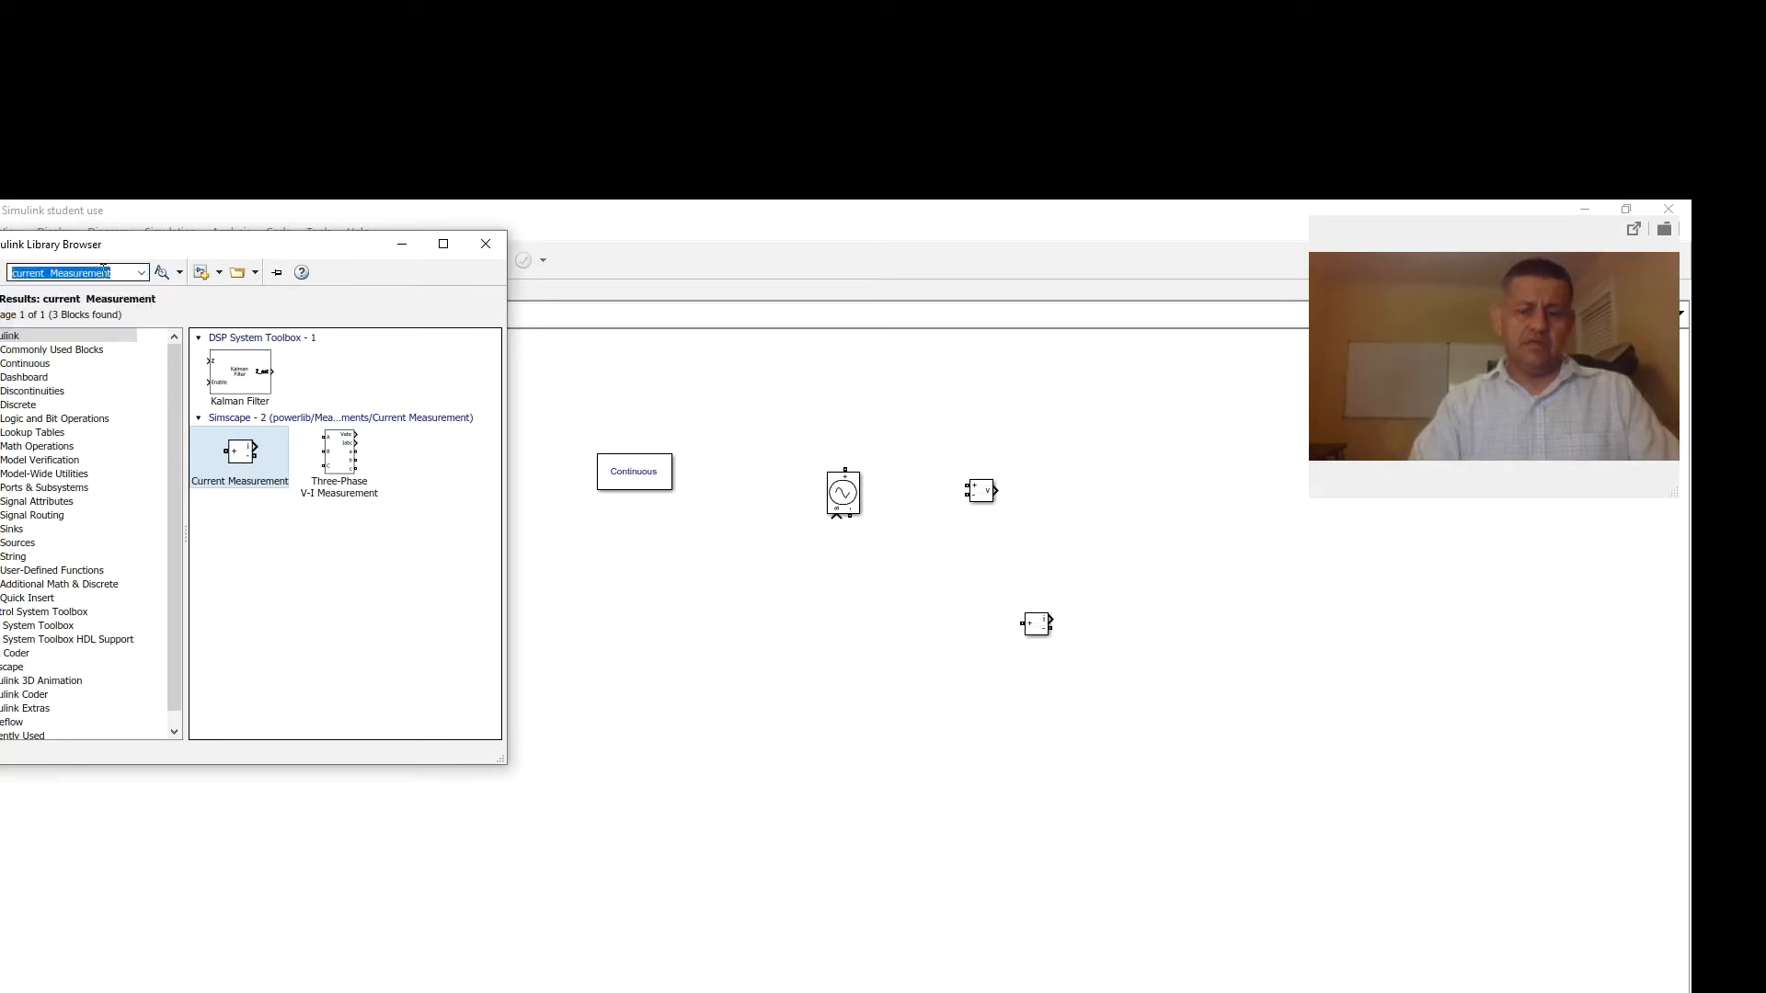
{"action": "key", "text": "BackSpace"}
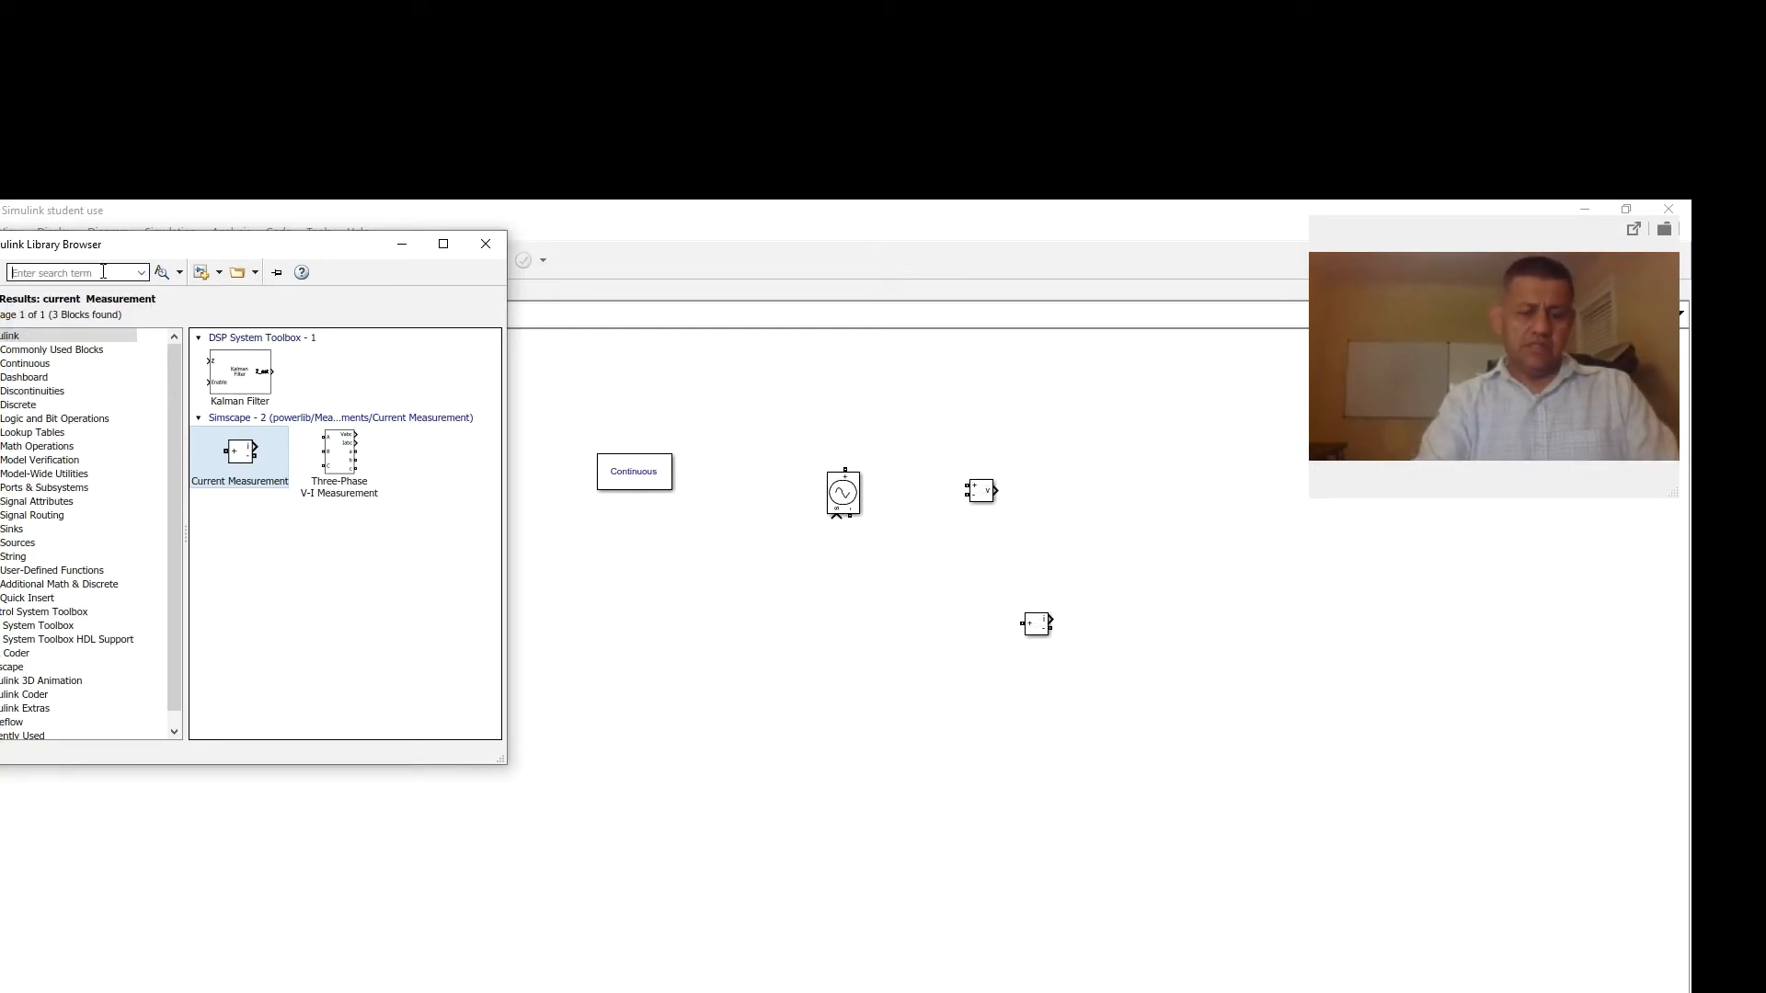
{"action": "type", "text": "sina"}
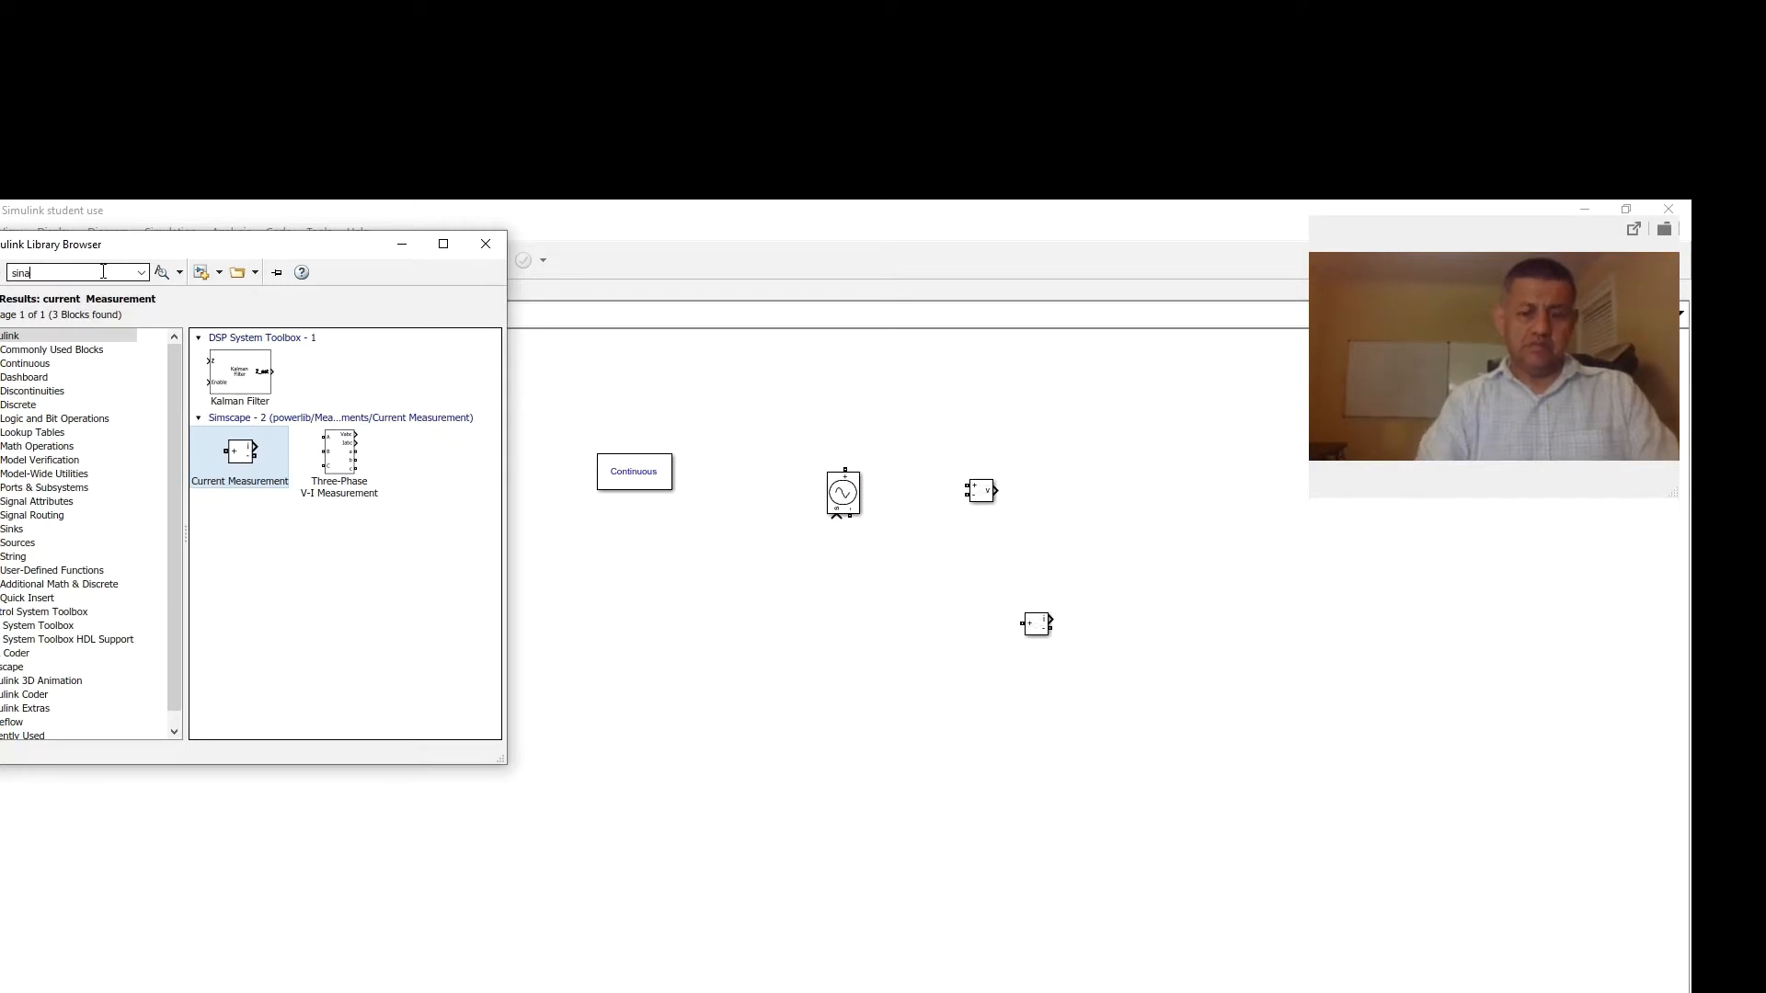
{"action": "key", "text": "BackSpace"}
{"action": "key", "text": "BackSpace"}
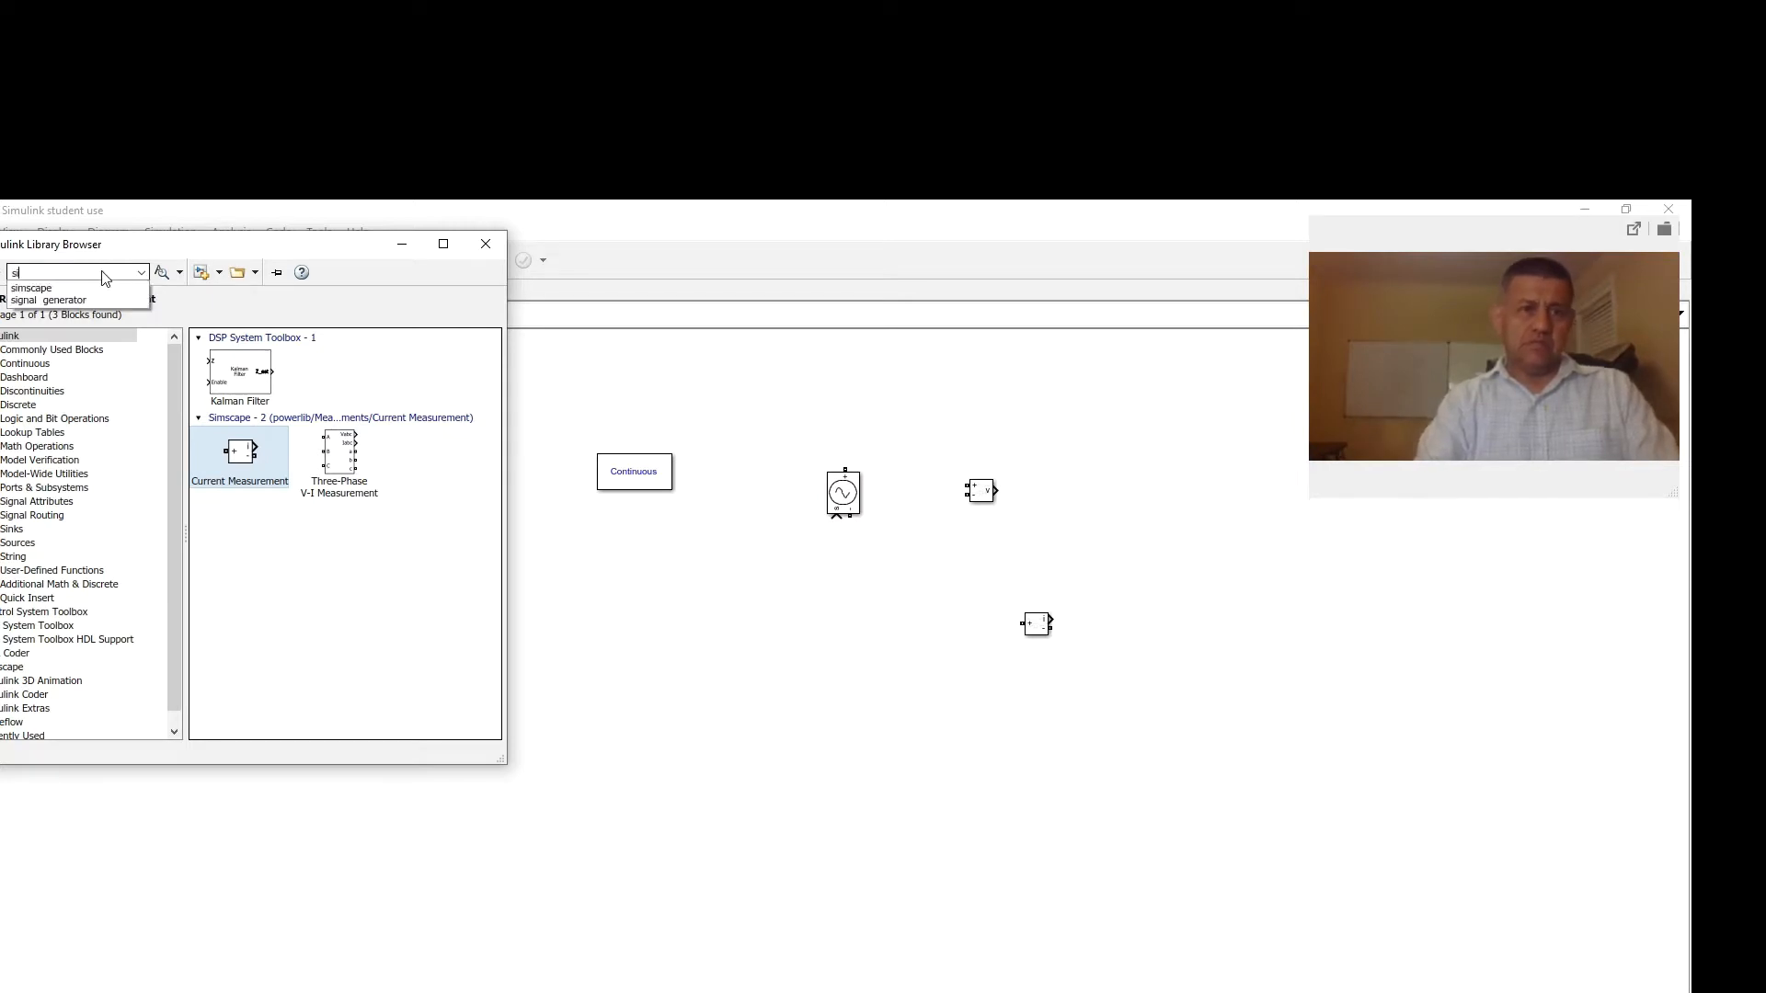
{"action": "left_click", "coordinate": [48, 300]}
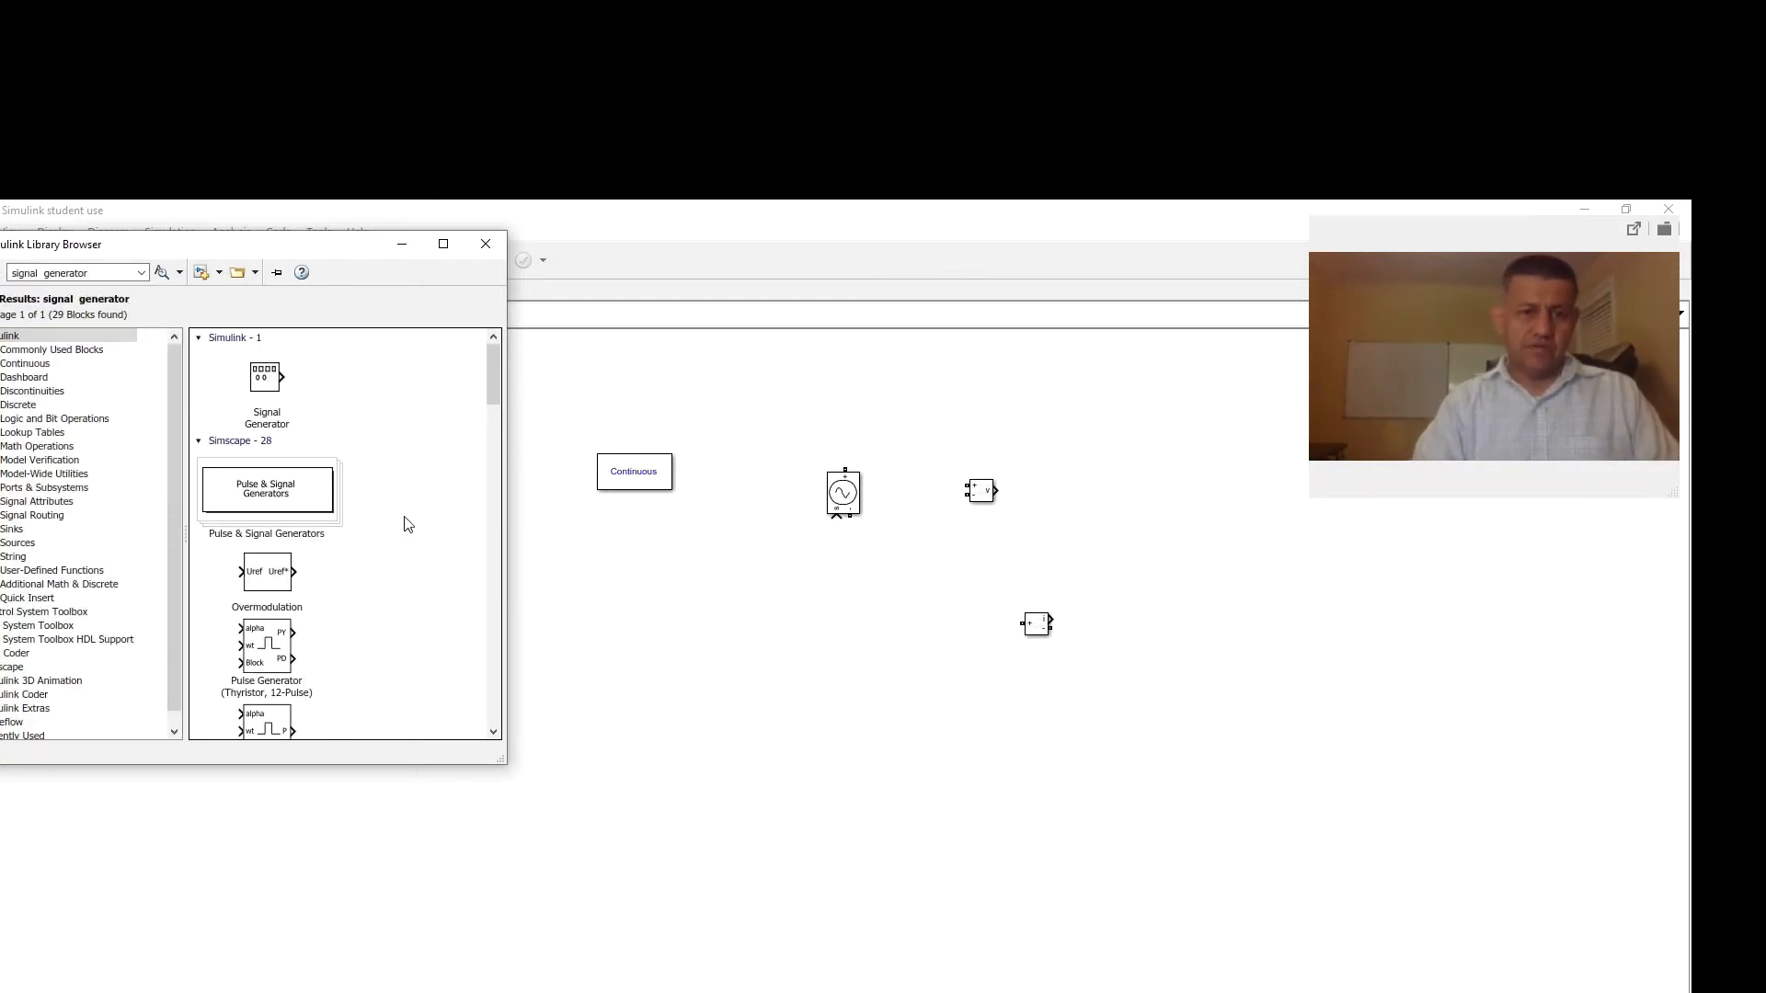
{"action": "right_click", "coordinate": [268, 383]}
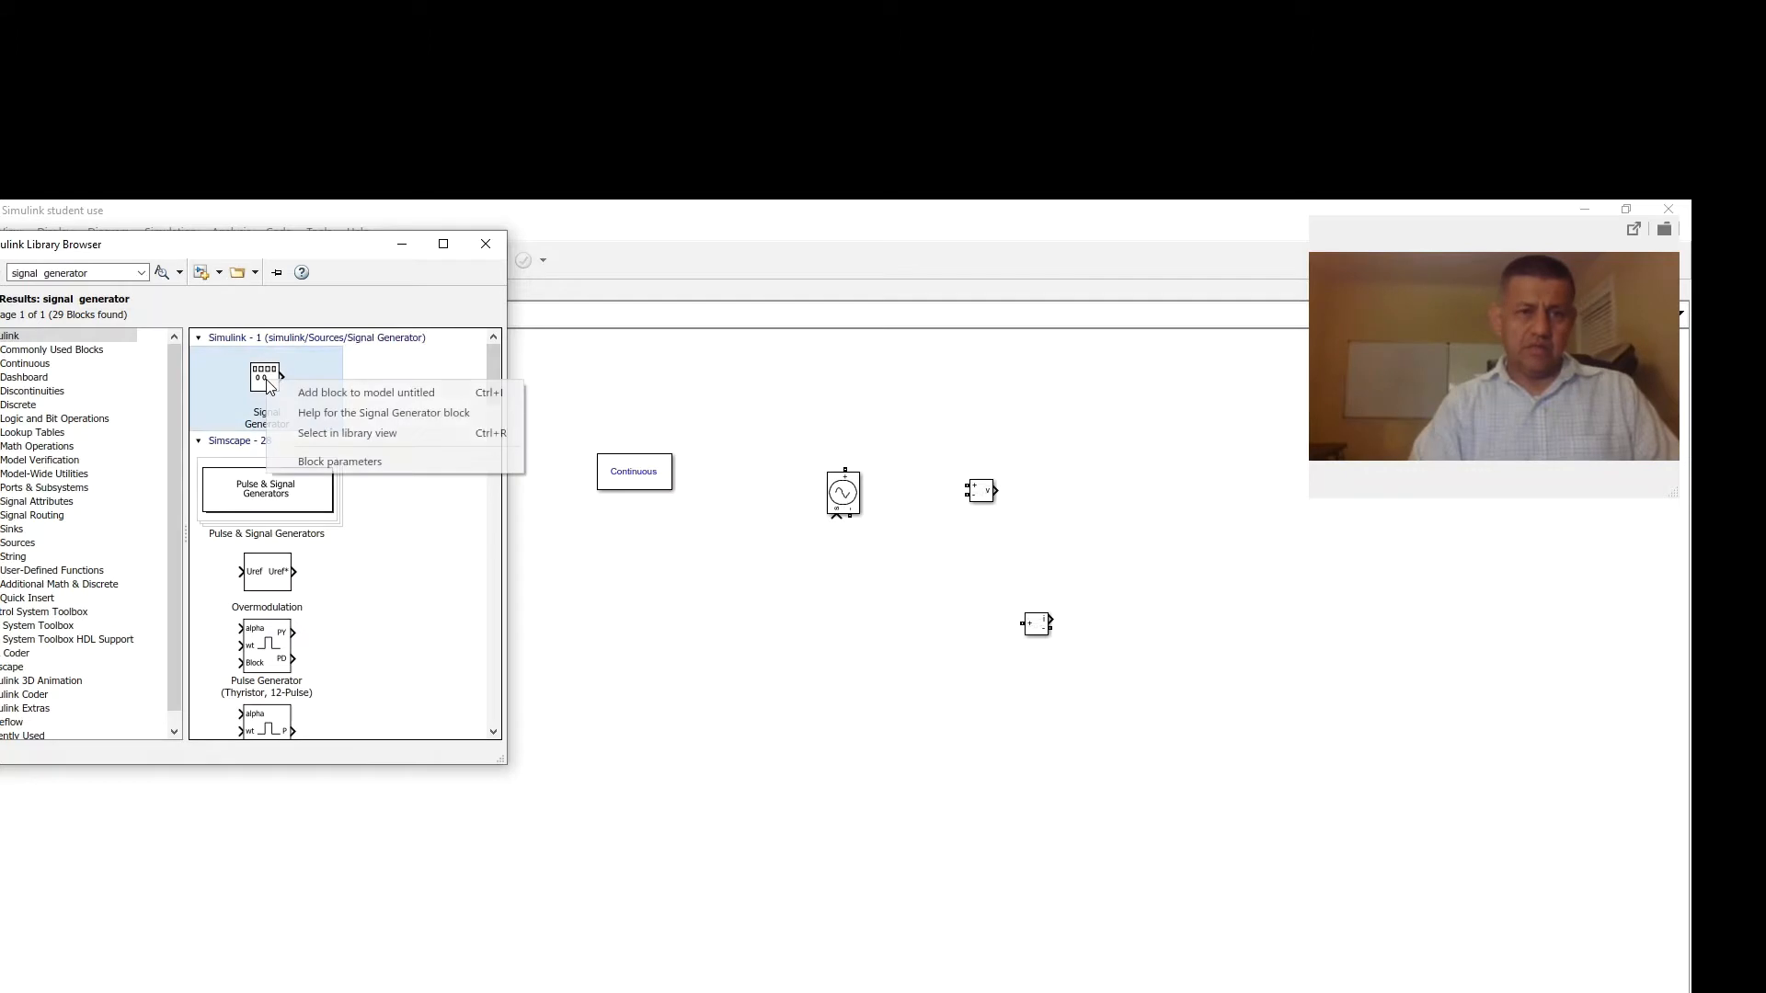
{"action": "left_click", "coordinate": [333, 393]}
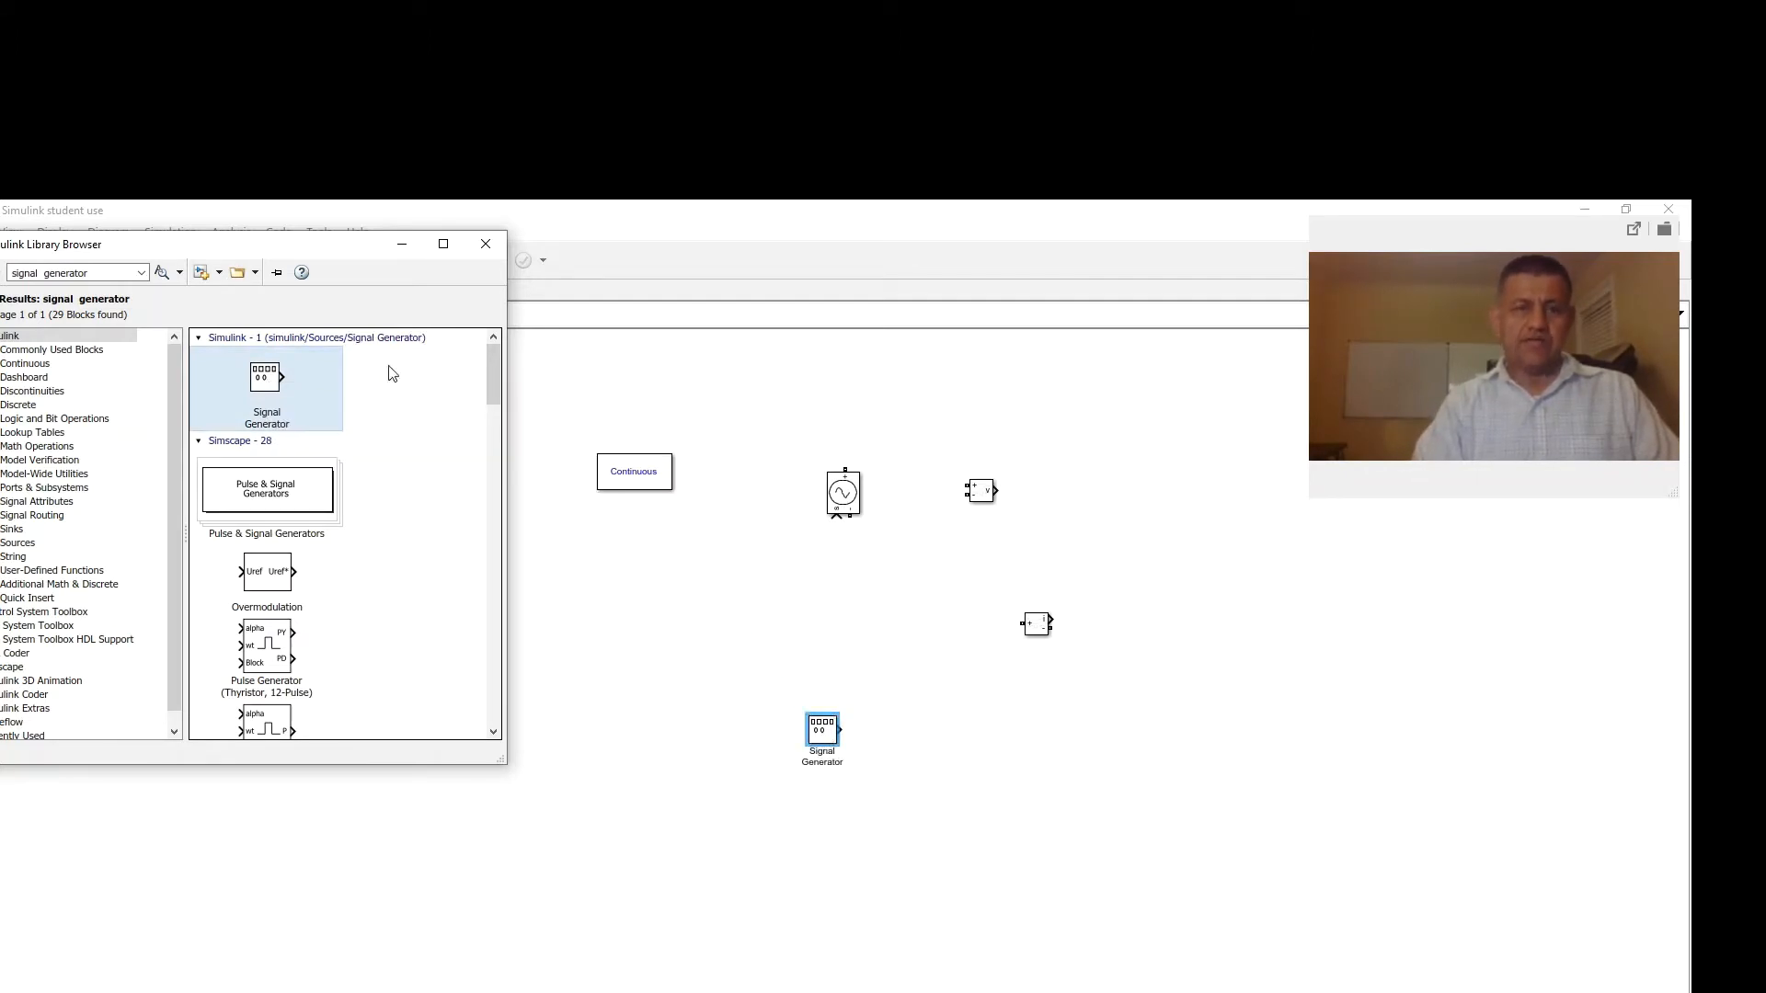
Search the block library for Scope, add the Scope block and place it to the right of the Signal Generator
{"action": "double_click", "coordinate": [127, 272]}
{"action": "key", "text": "BackSpace"}
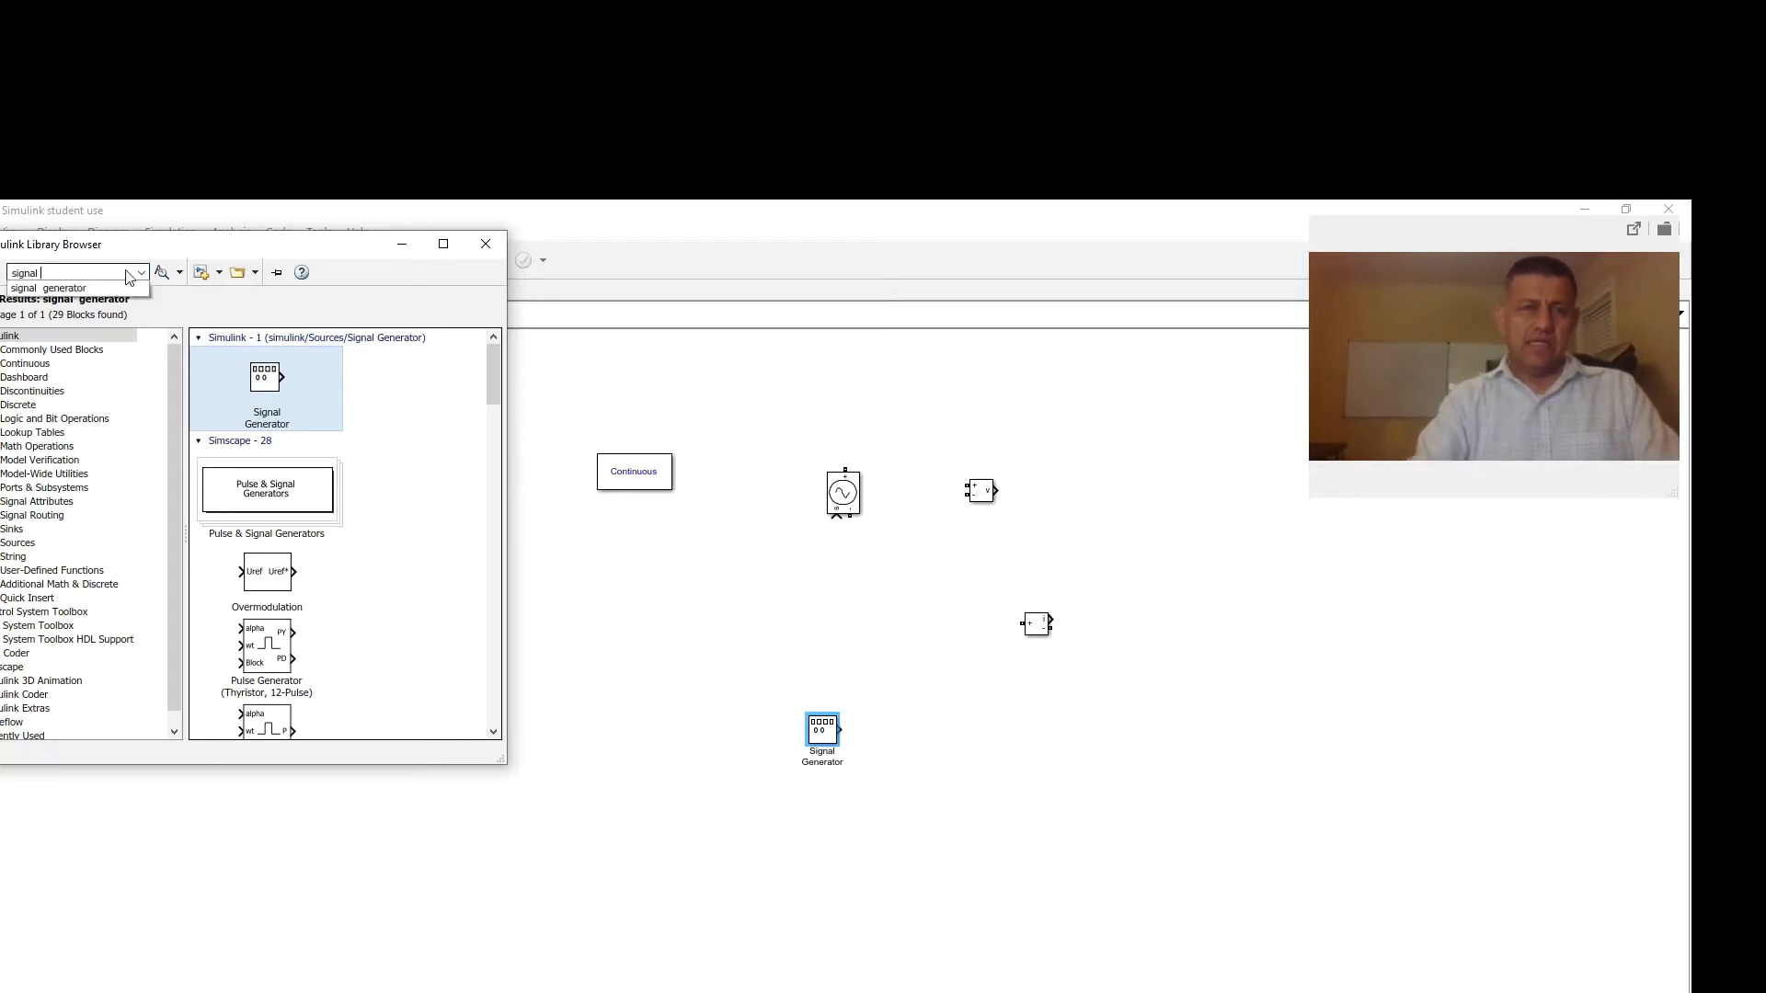
{"action": "key", "text": "BackSpace"}
{"action": "key", "text": "BackSpace"}
{"action": "key", "text": "BackSpace"}
{"action": "key", "text": "BackSpace"}
{"action": "key", "text": "BackSpace"}
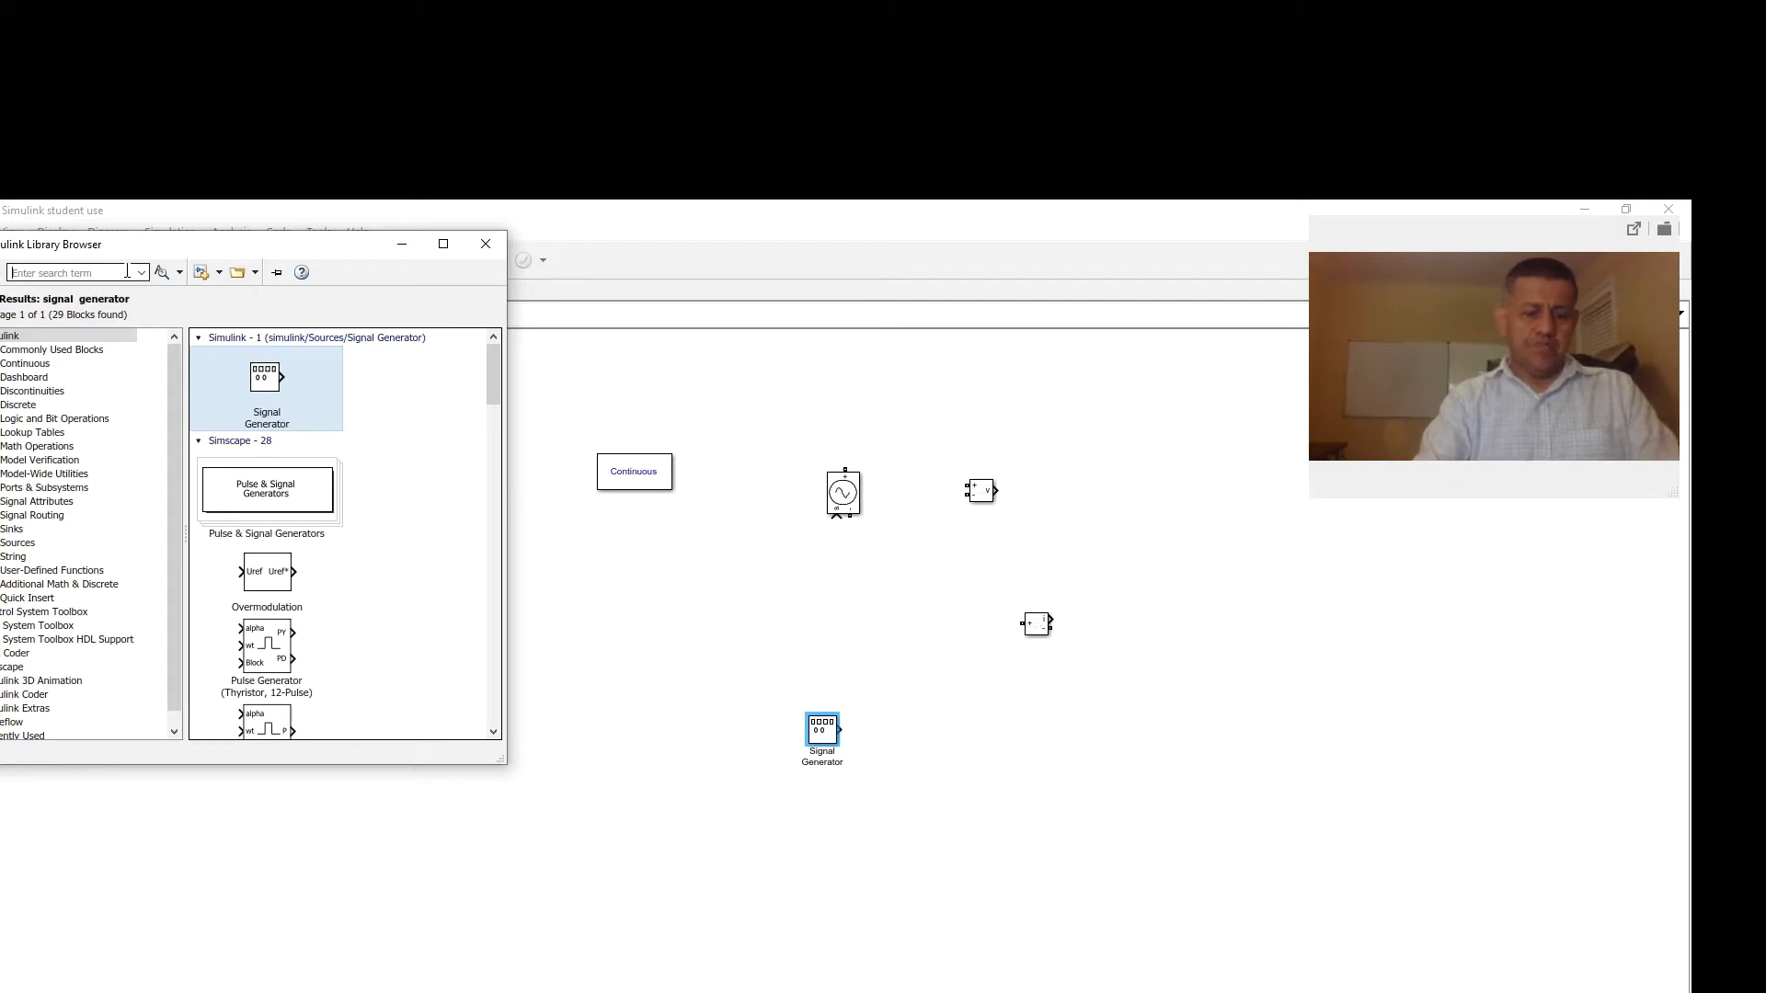
{"action": "type", "text": "s"}
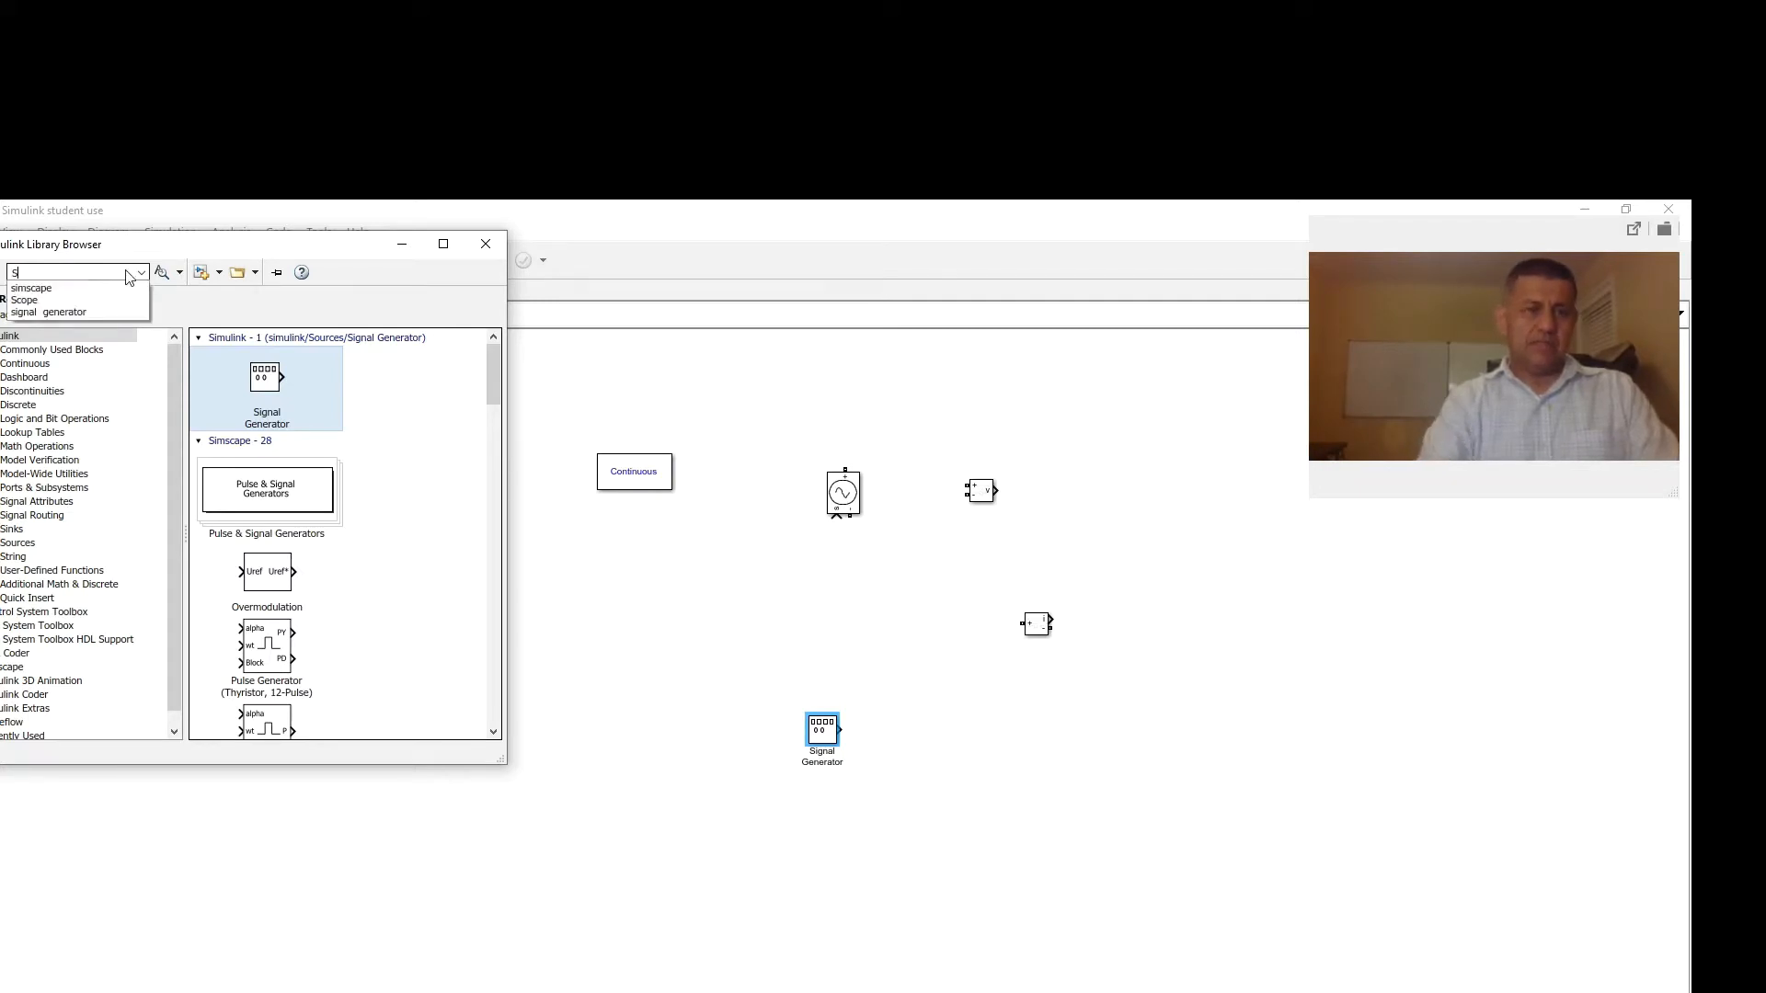
{"action": "left_click", "coordinate": [38, 301]}
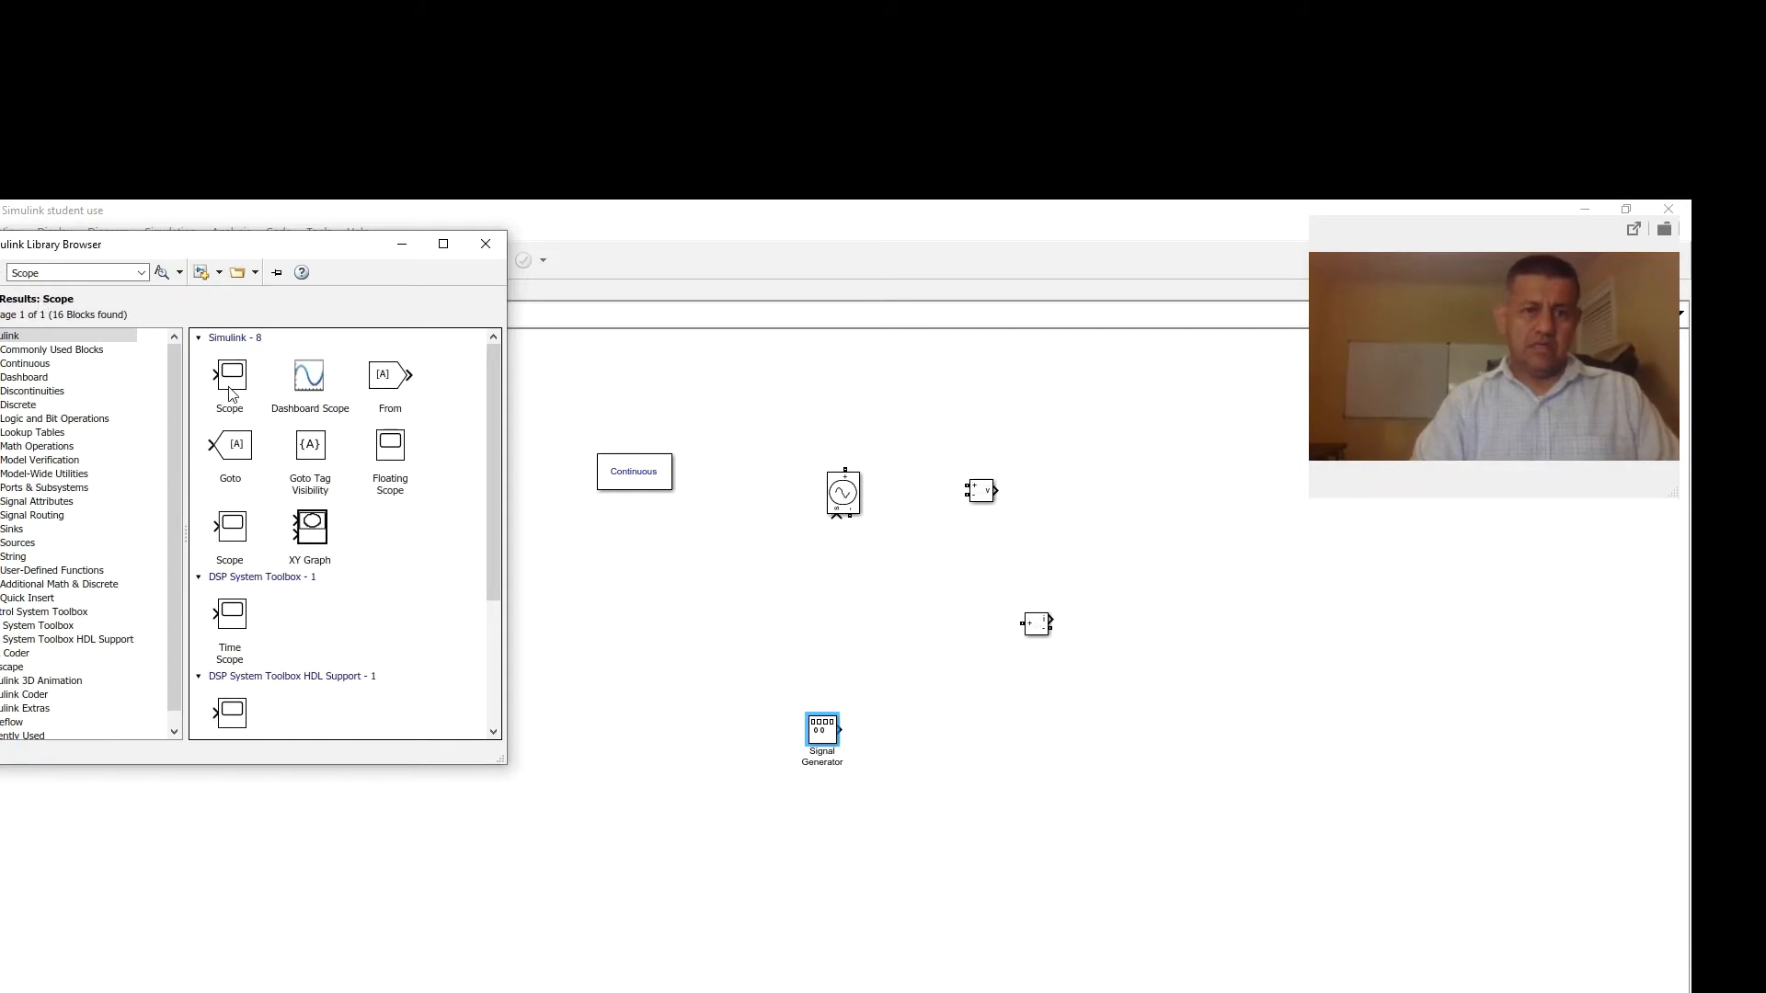
{"action": "right_click", "coordinate": [232, 391]}
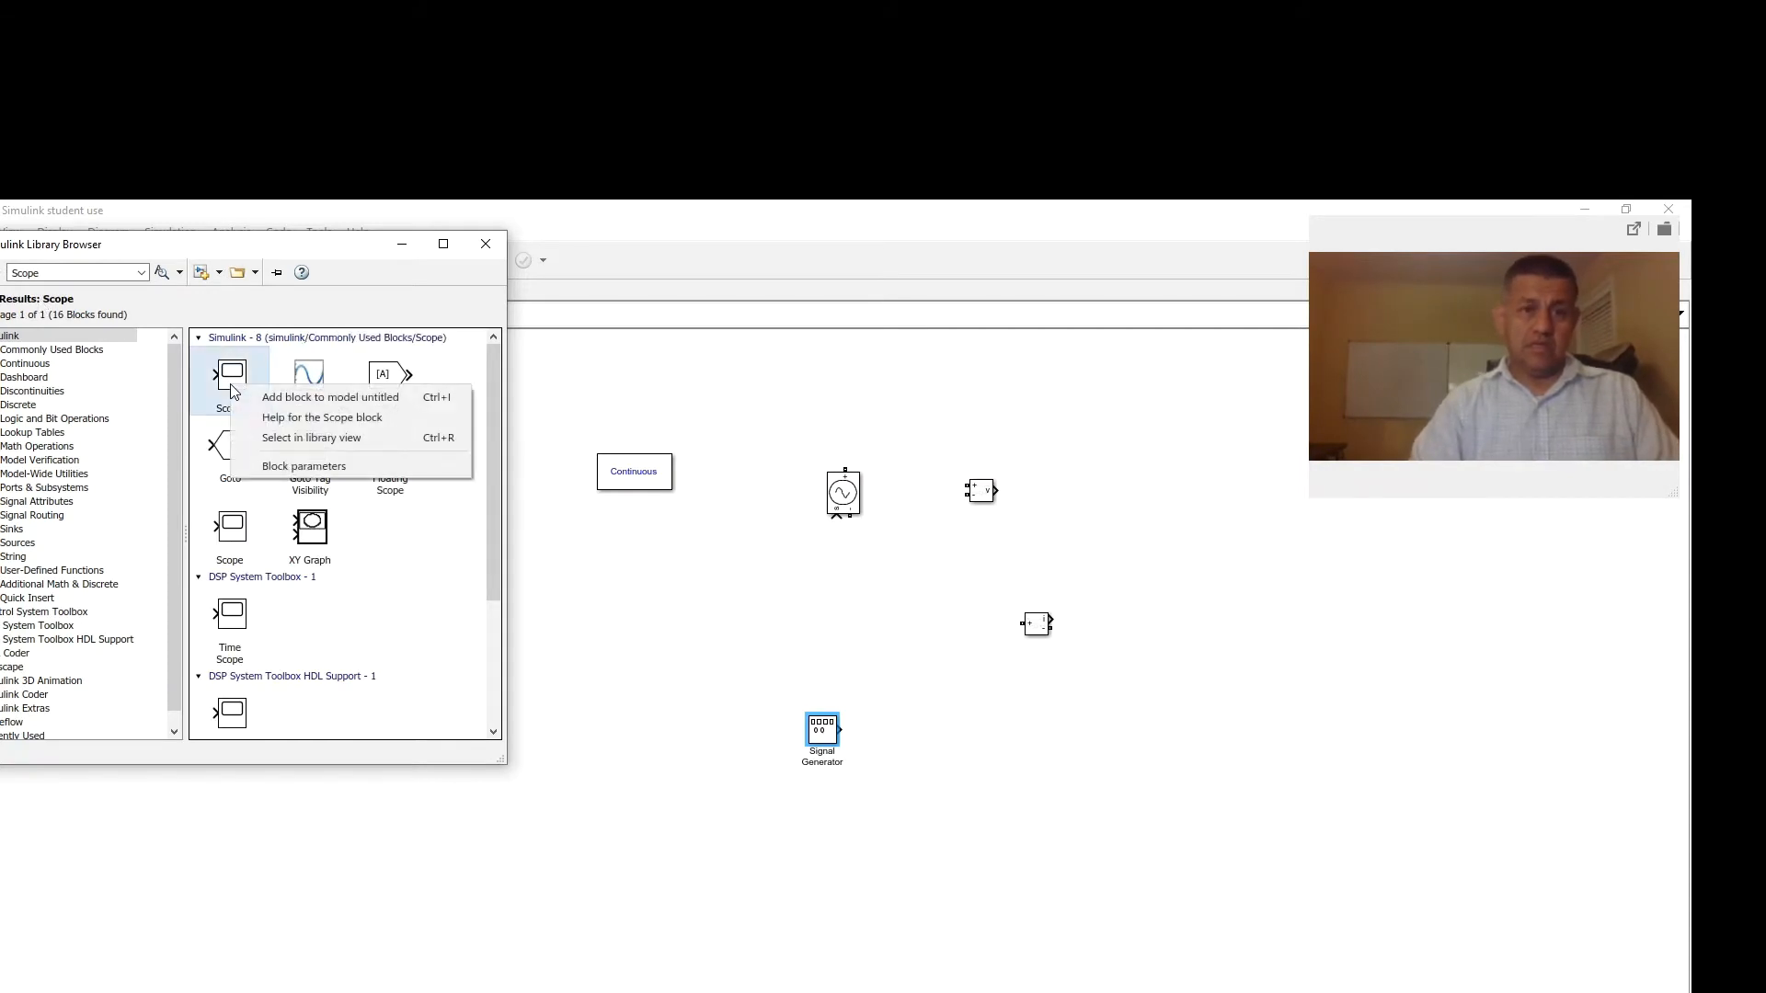
{"action": "left_click", "coordinate": [299, 400]}
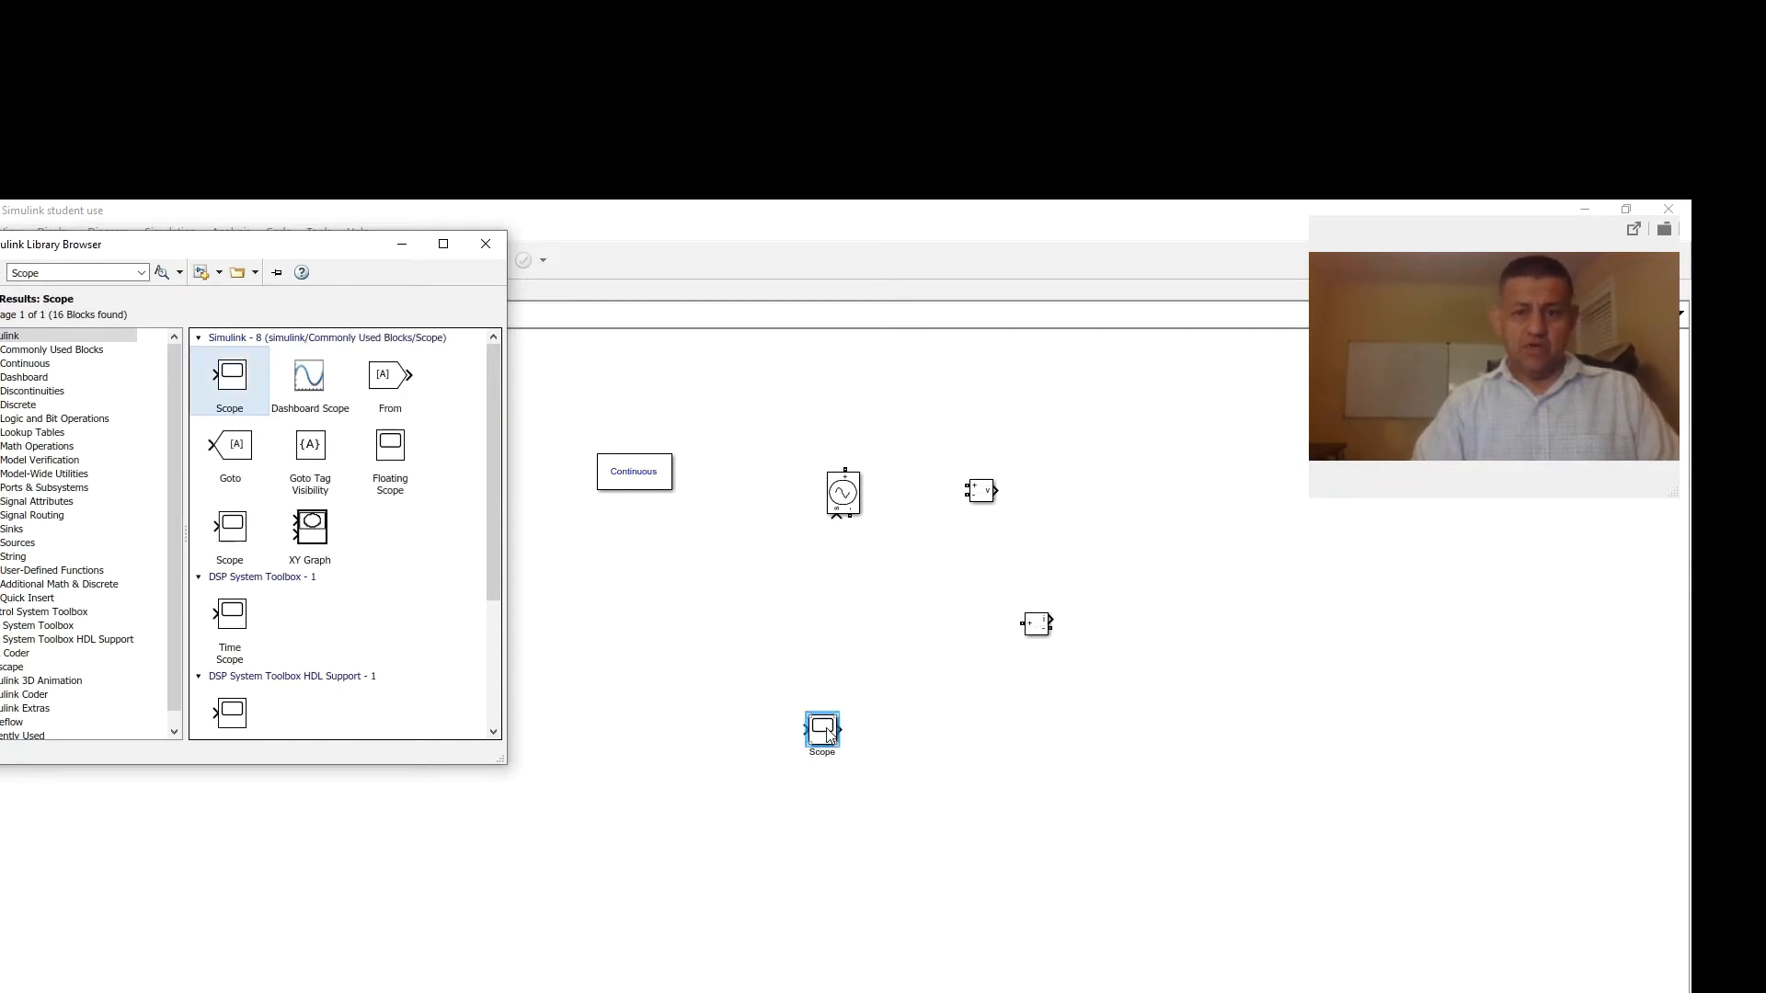
{"action": "left_click_drag", "start_coordinate": [827, 733], "coordinate": [1093, 733]}
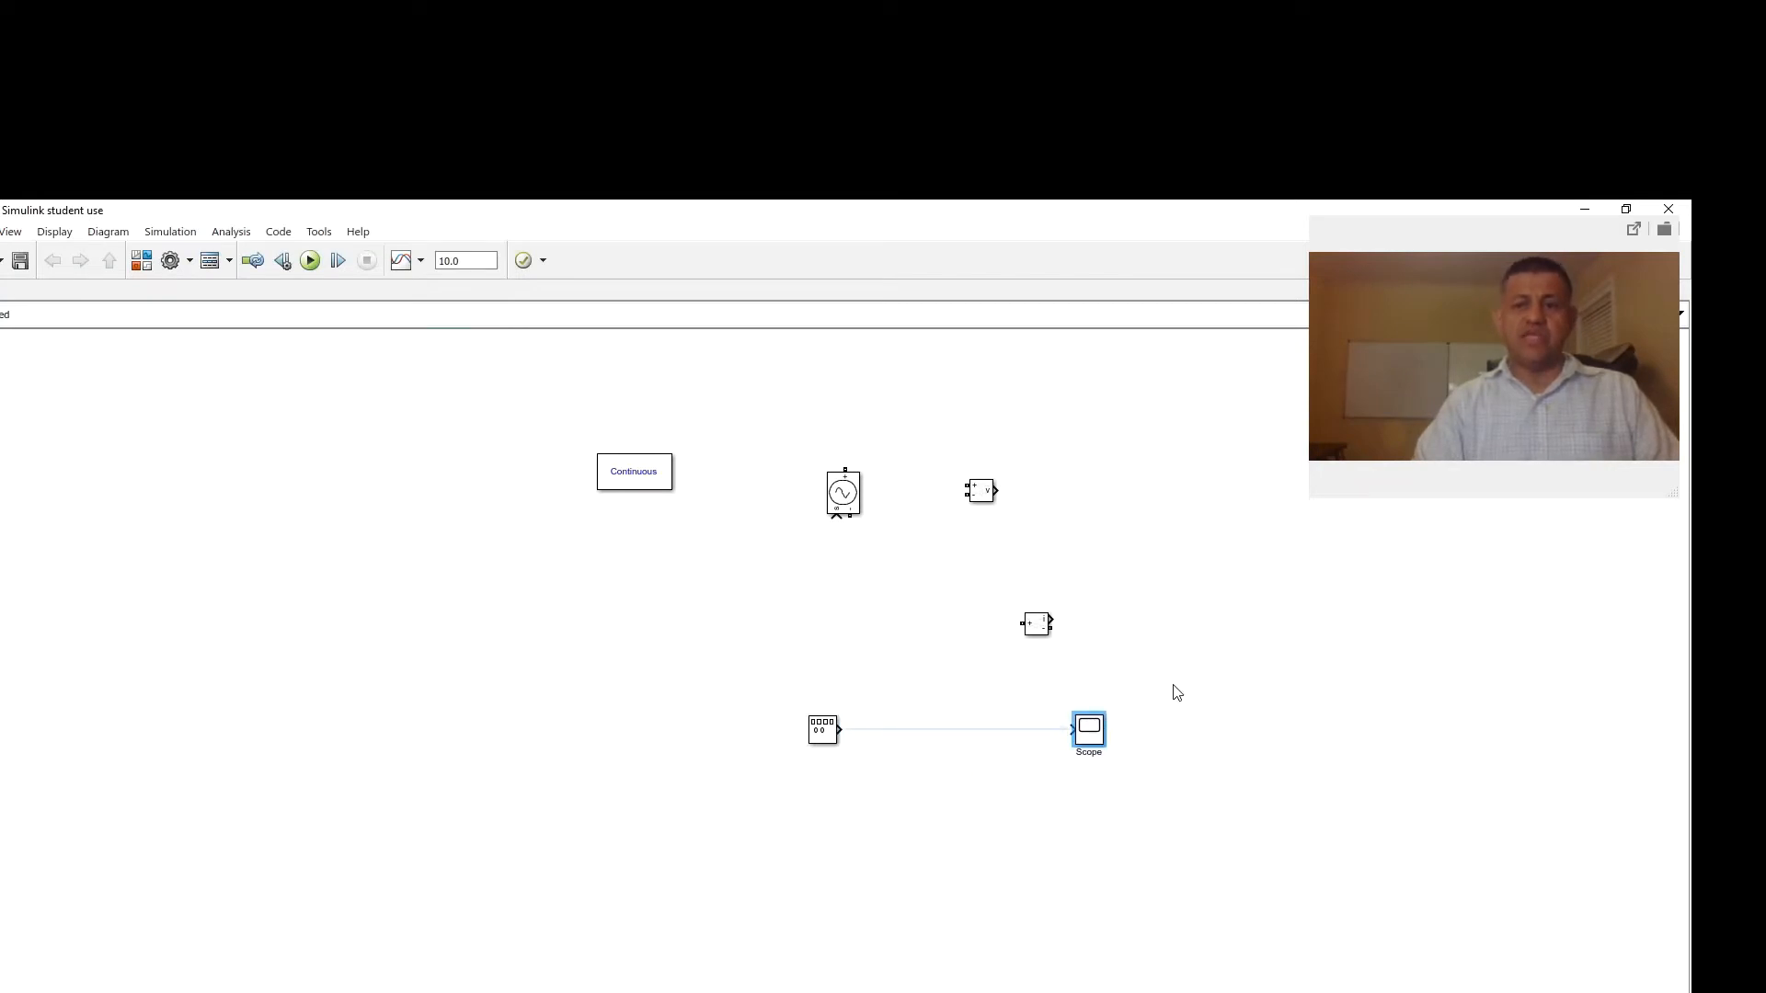
{"action": "left_click", "coordinate": [1154, 711]}
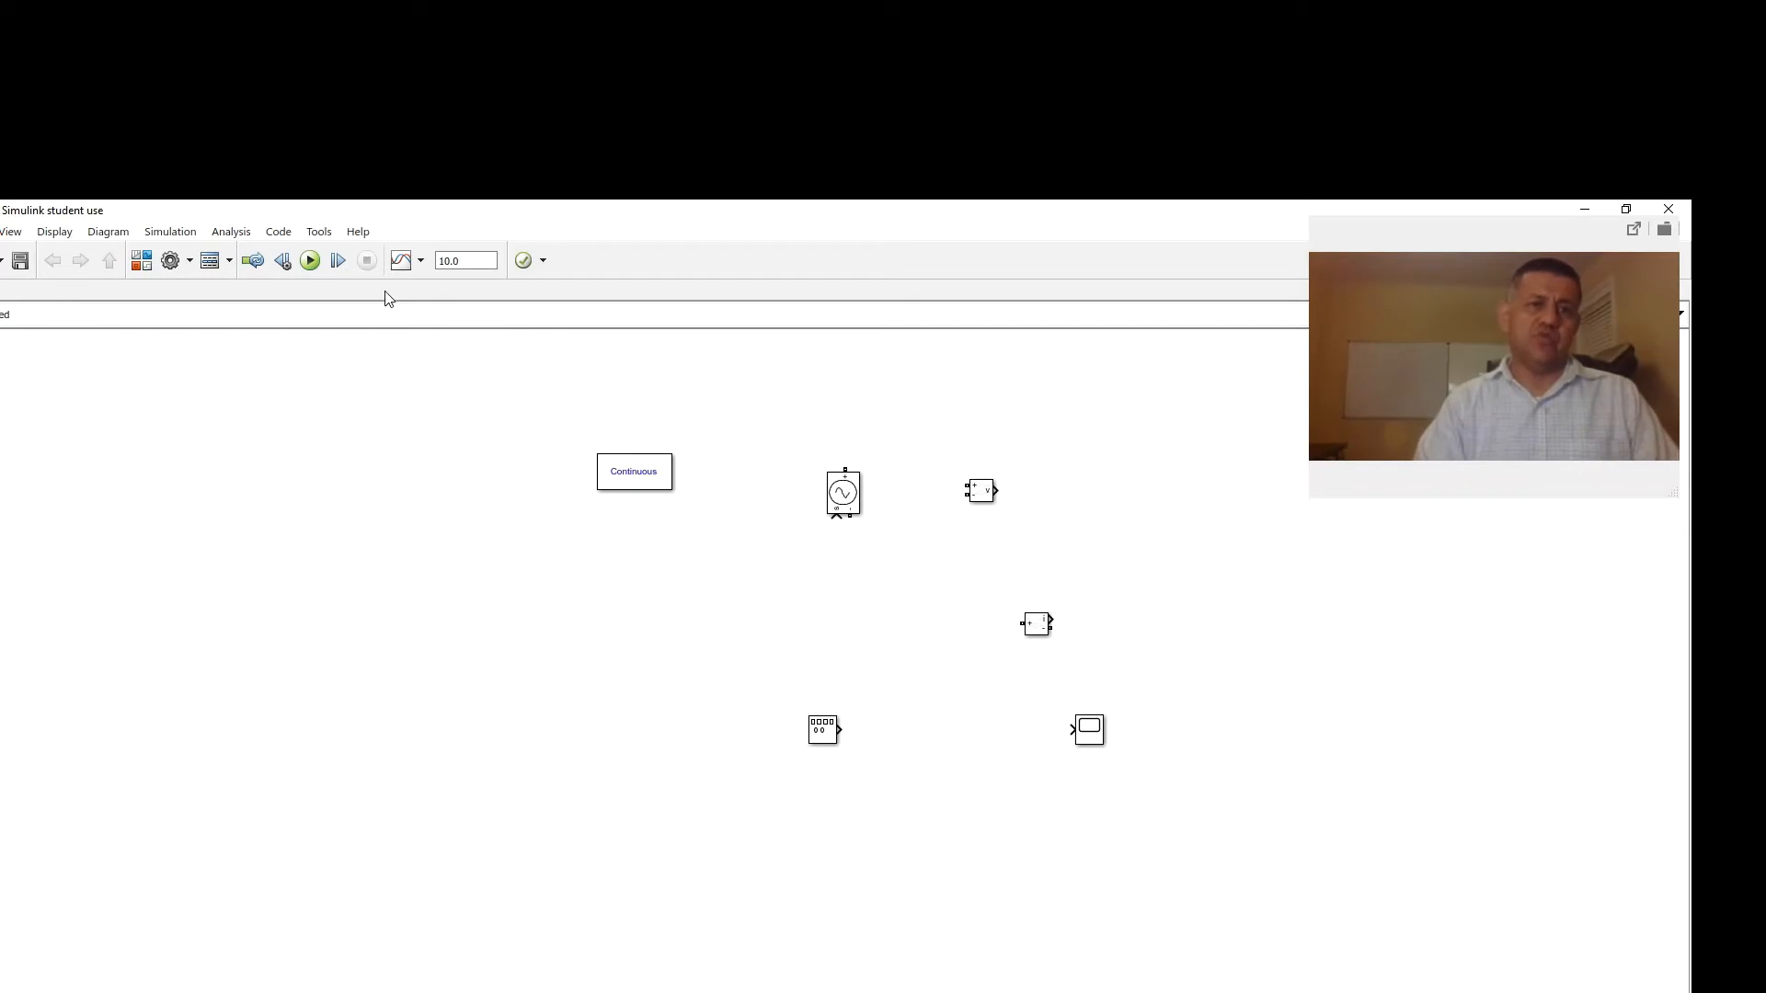
Search the block library for RLC and add the powerlib Series RLC Branch block to the model
{"action": "left_click", "coordinate": [141, 261]}
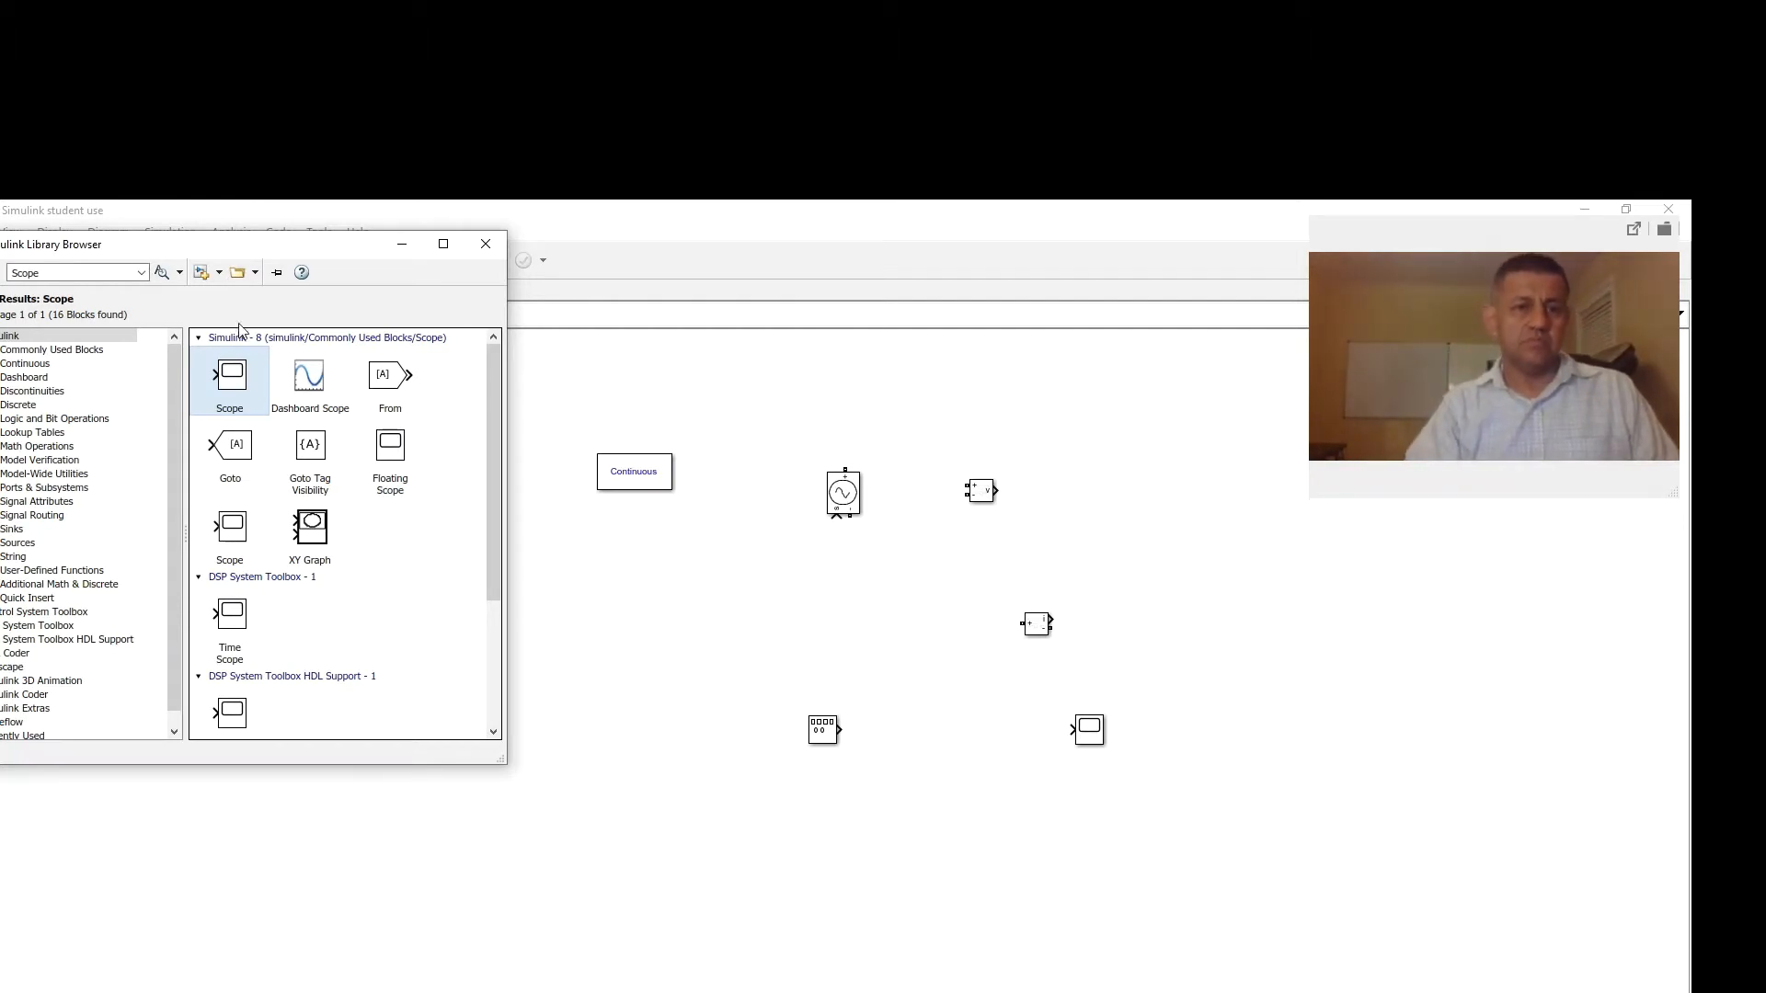
{"action": "double_click", "coordinate": [55, 275]}
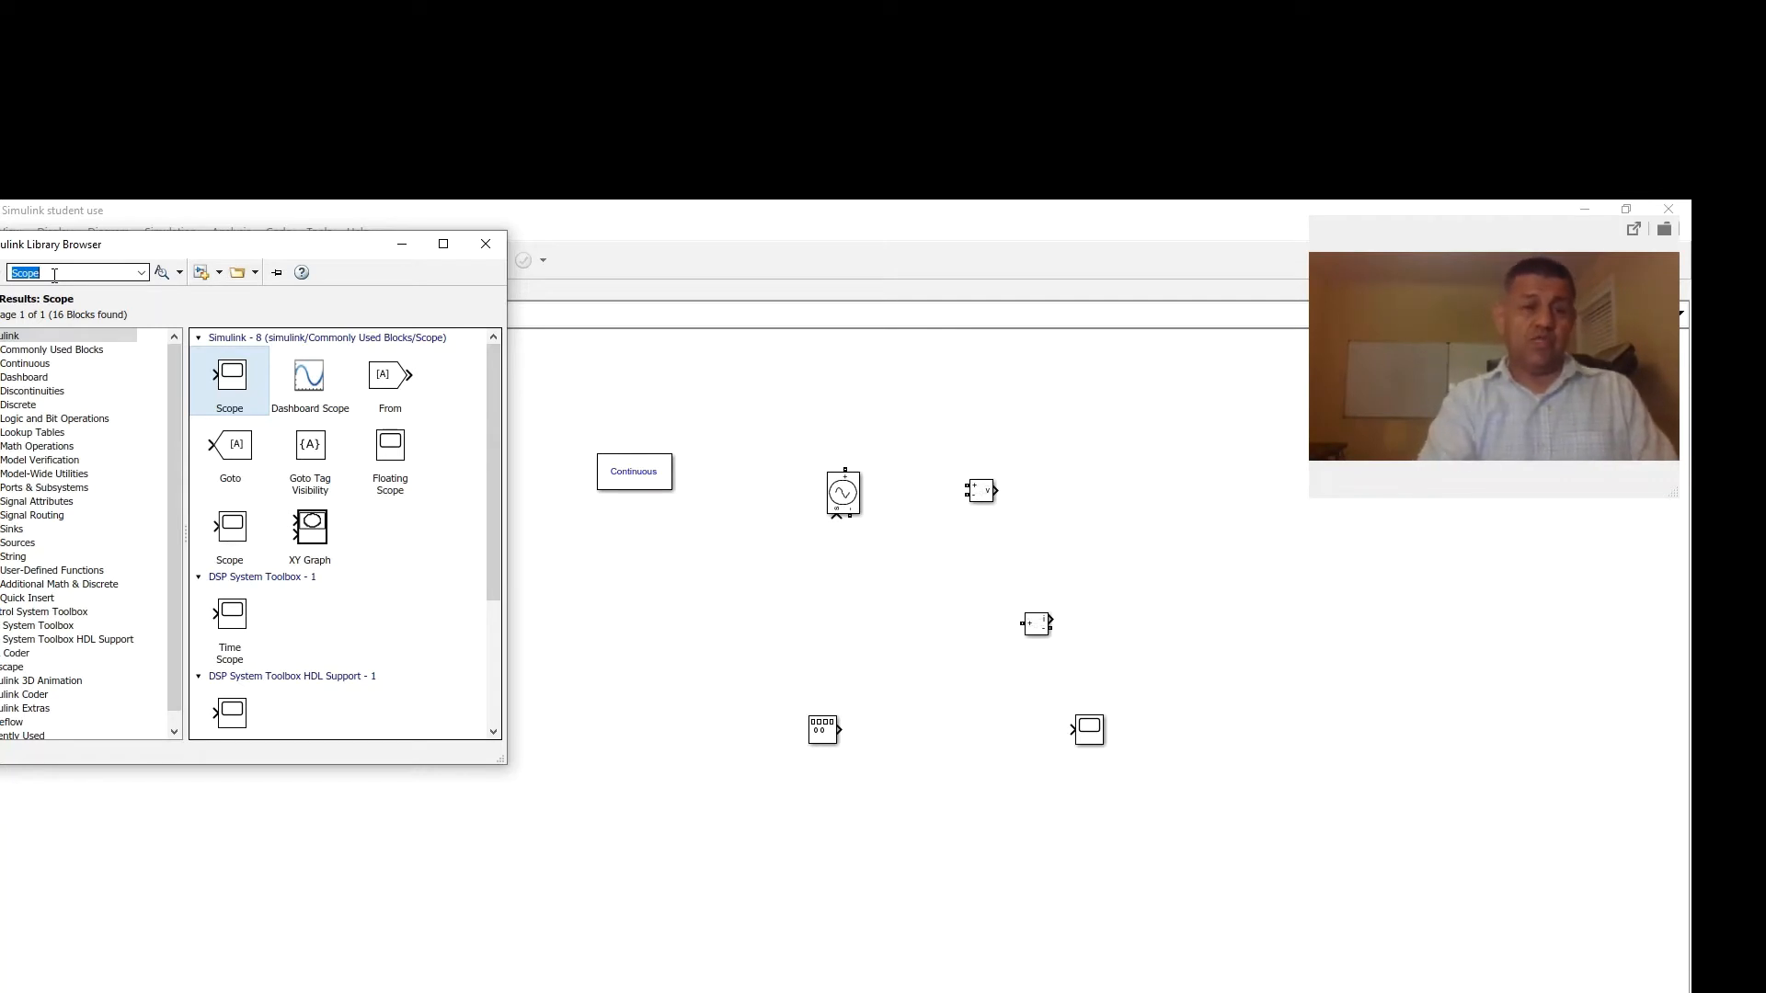
{"action": "type", "text": "R"}
{"action": "left_click", "coordinate": [26, 288]}
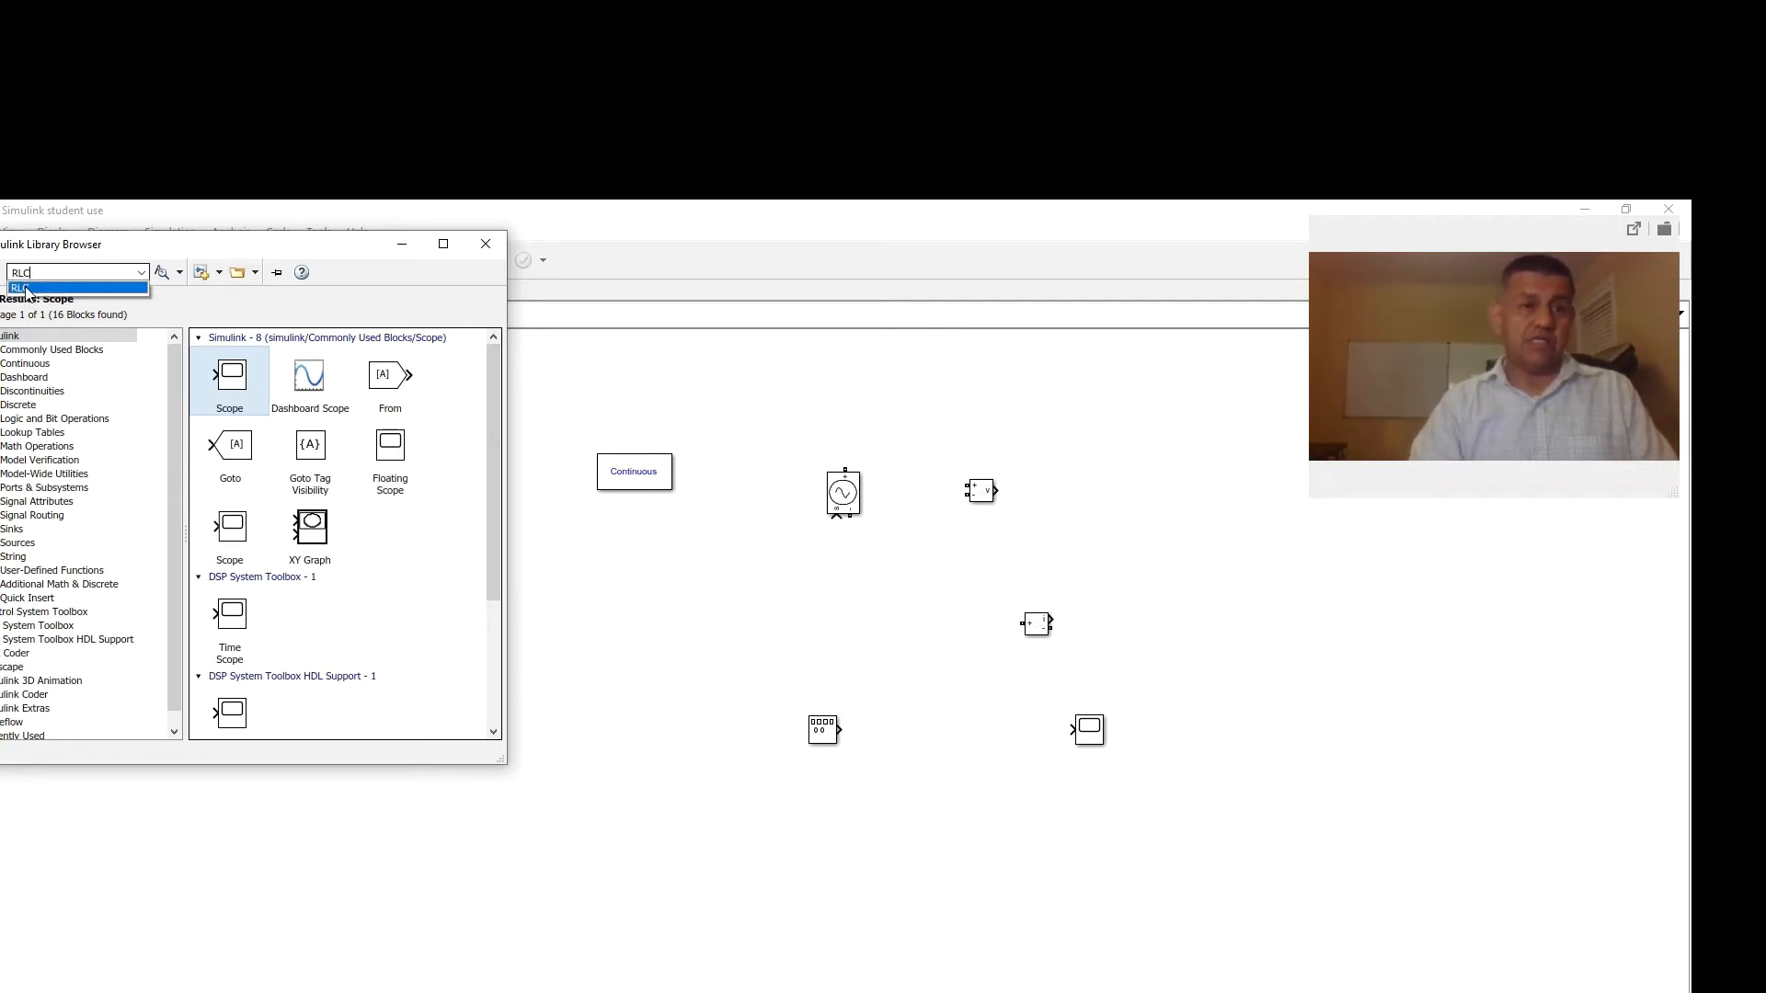
{"action": "key", "text": "Return"}
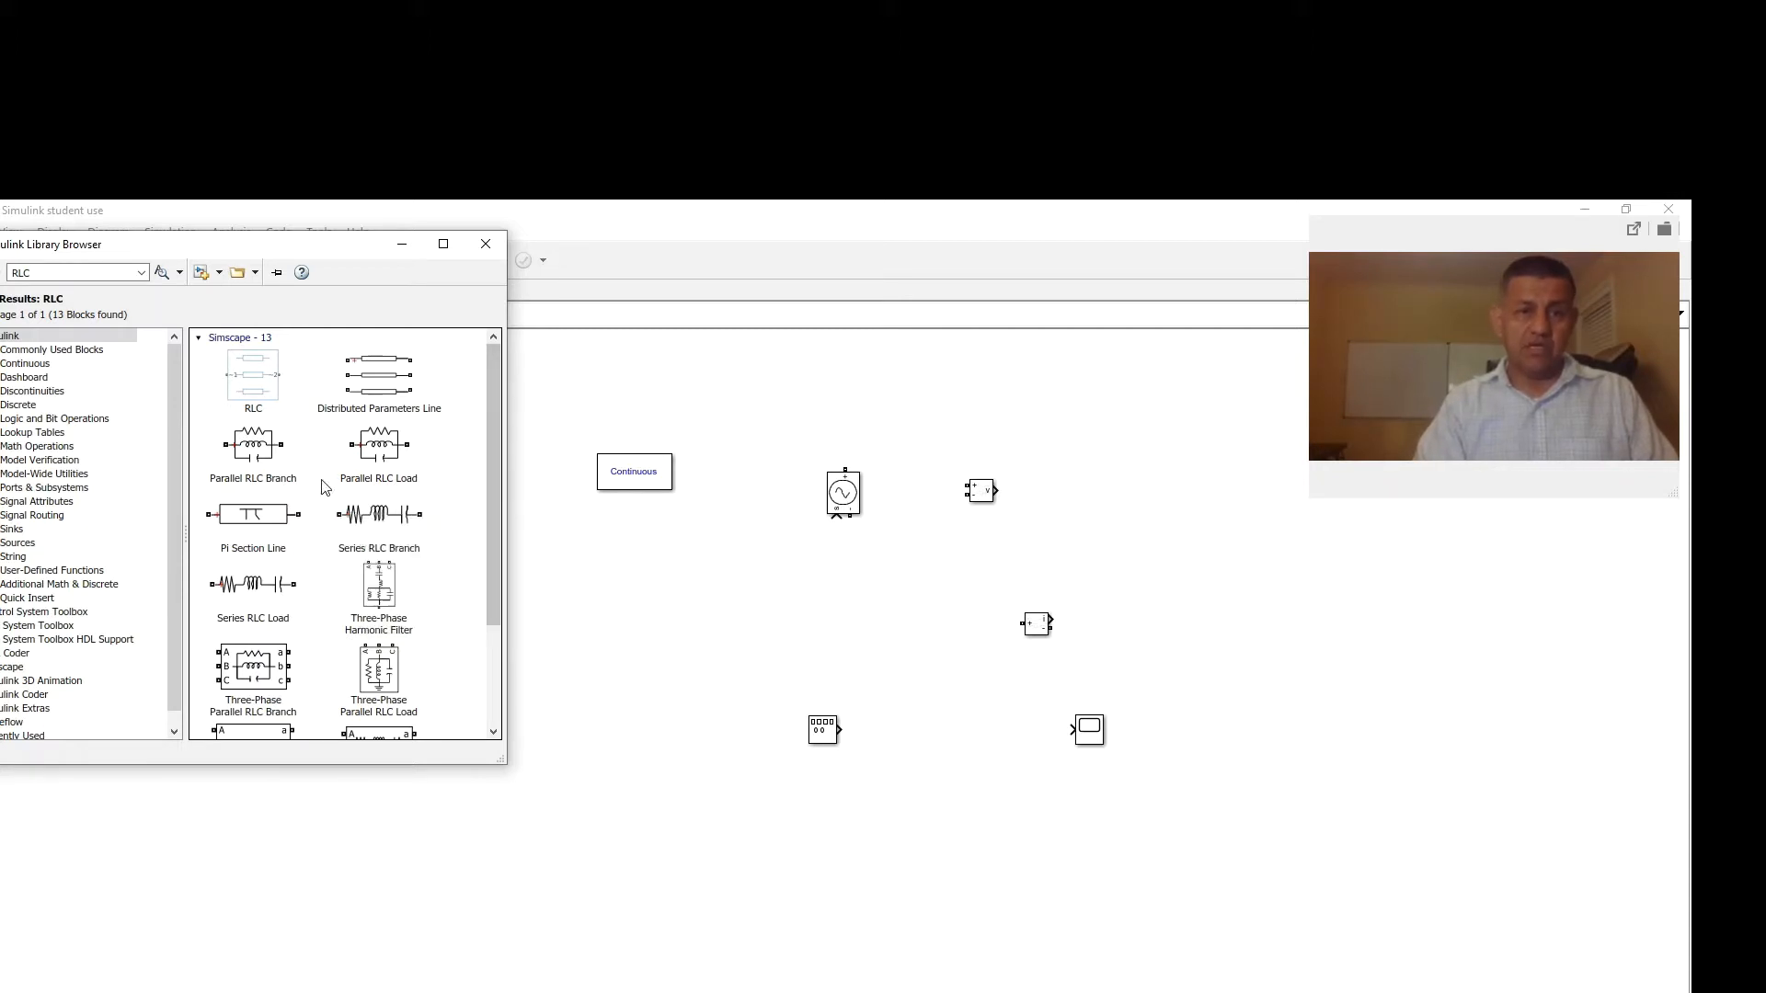
{"action": "right_click", "coordinate": [378, 526]}
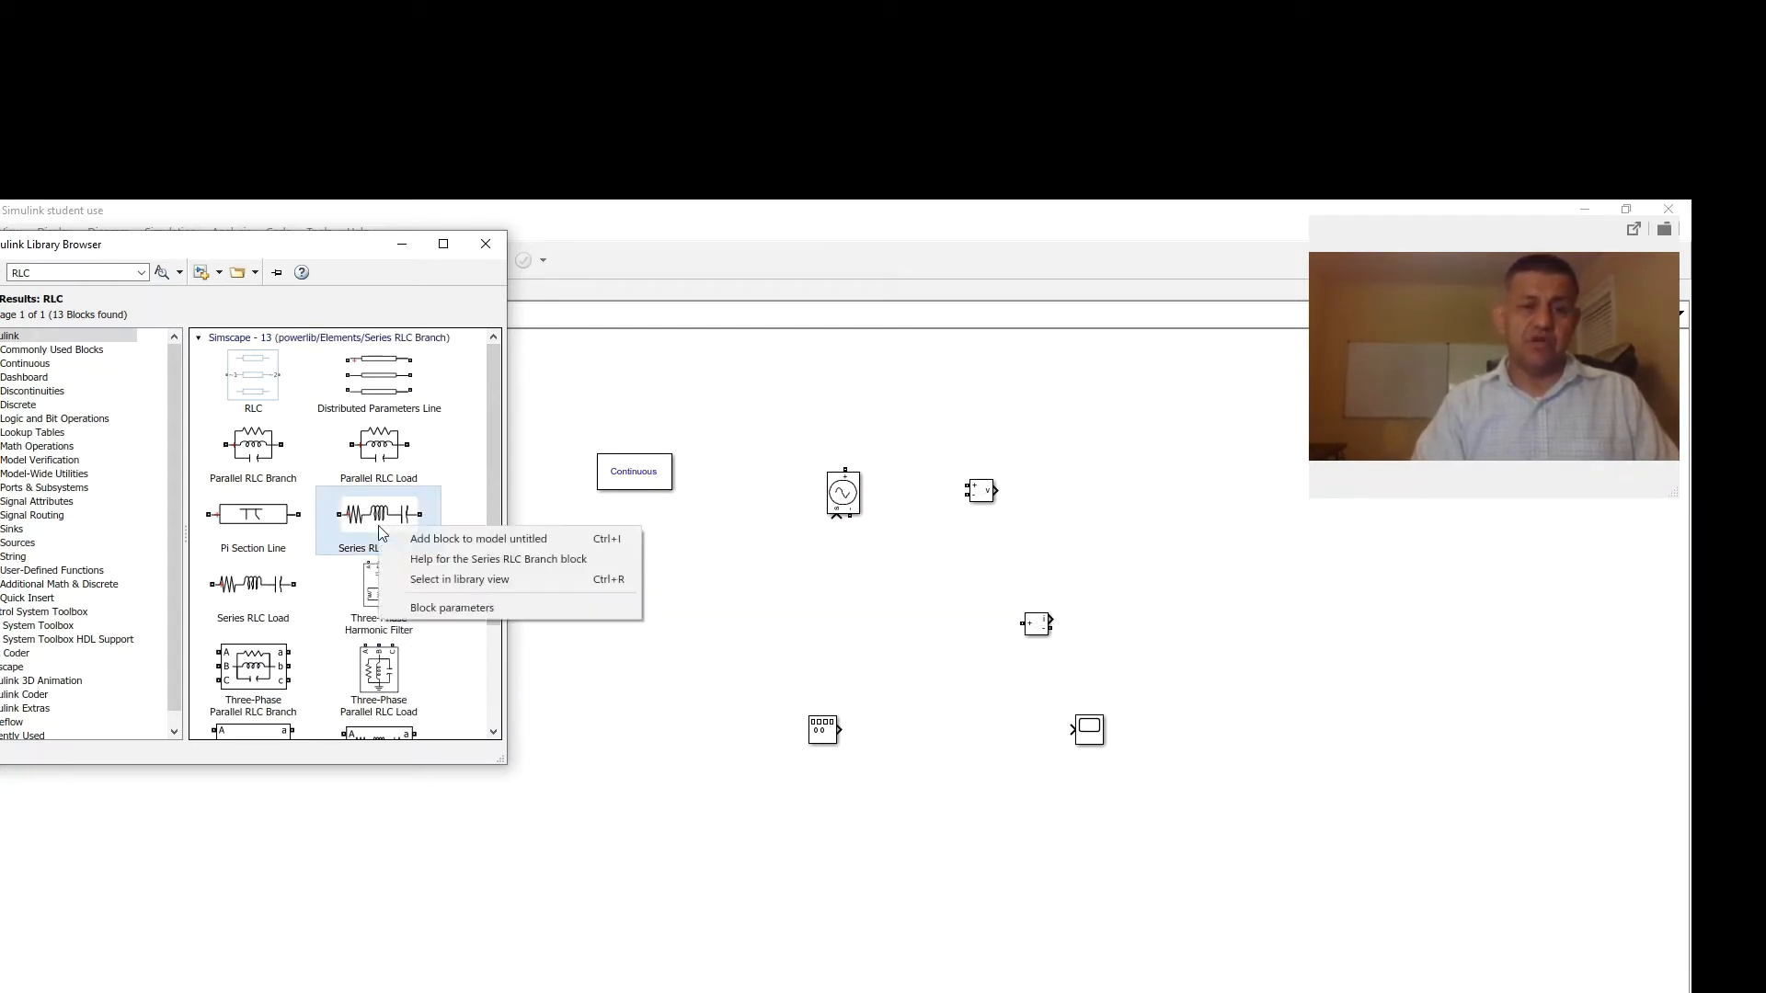
{"action": "left_click", "coordinate": [470, 541]}
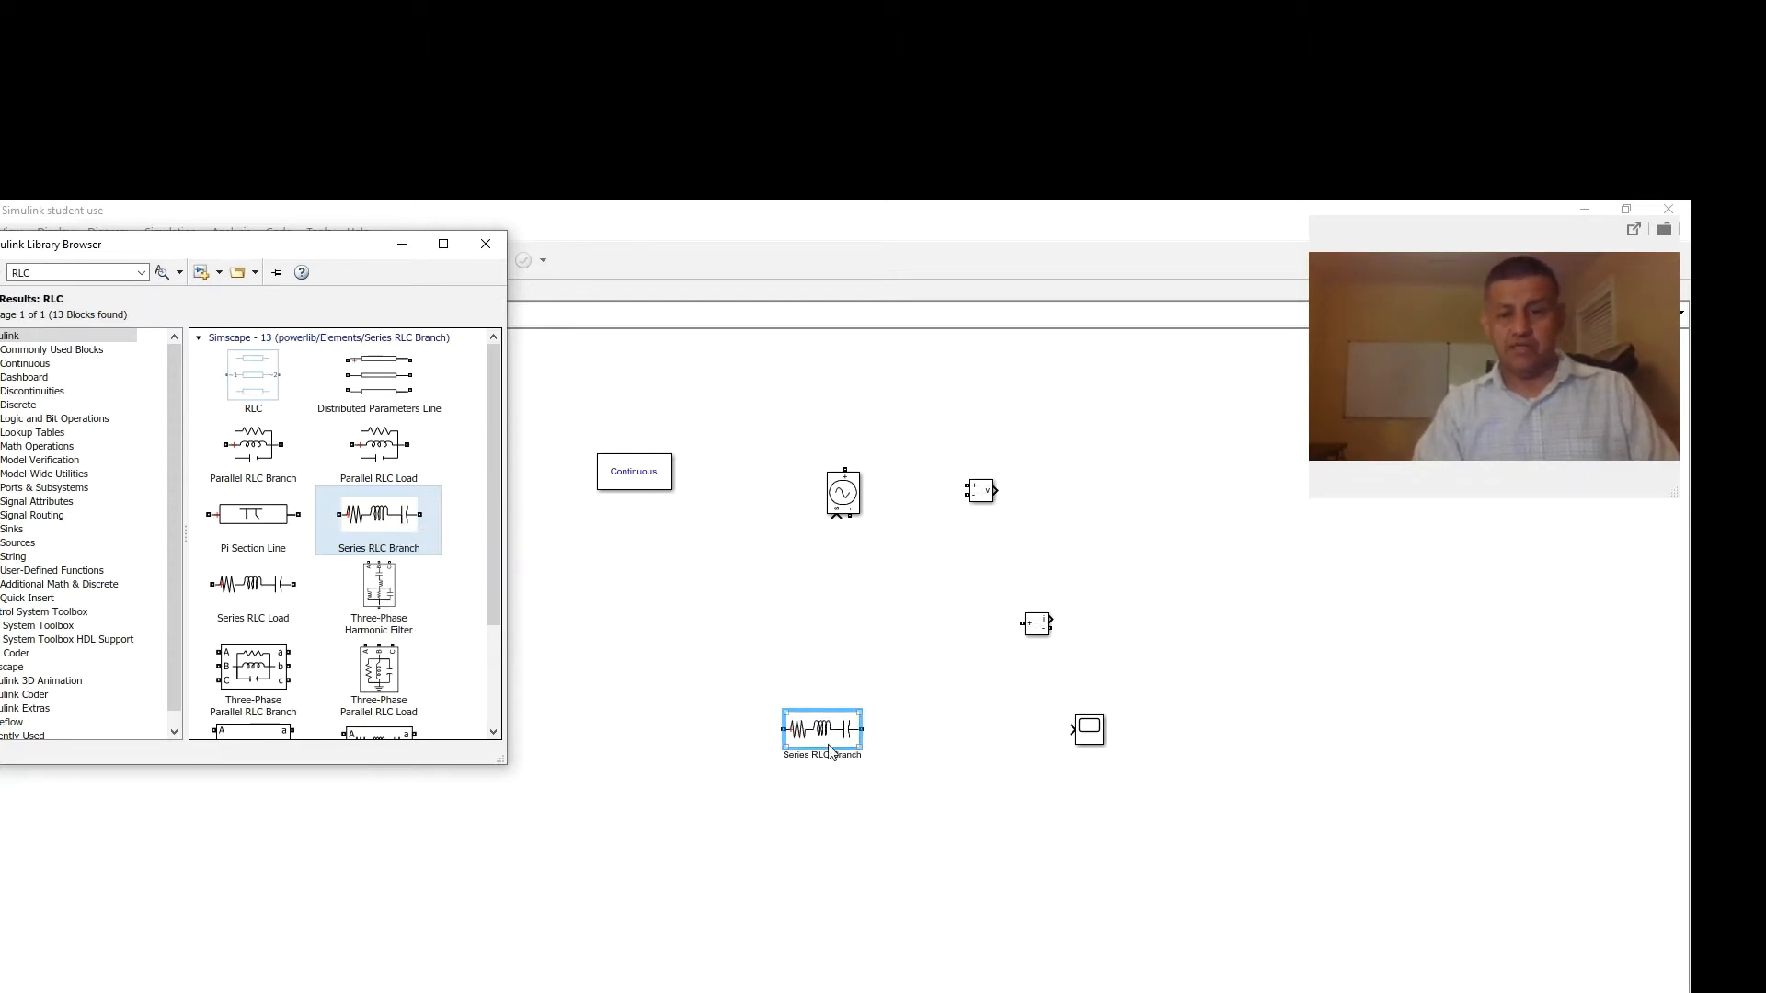
Close the block library and shift the Controlled Voltage Source and powergui blocks further left of the Voltage Measurement block
{"action": "left_click", "coordinate": [485, 244]}
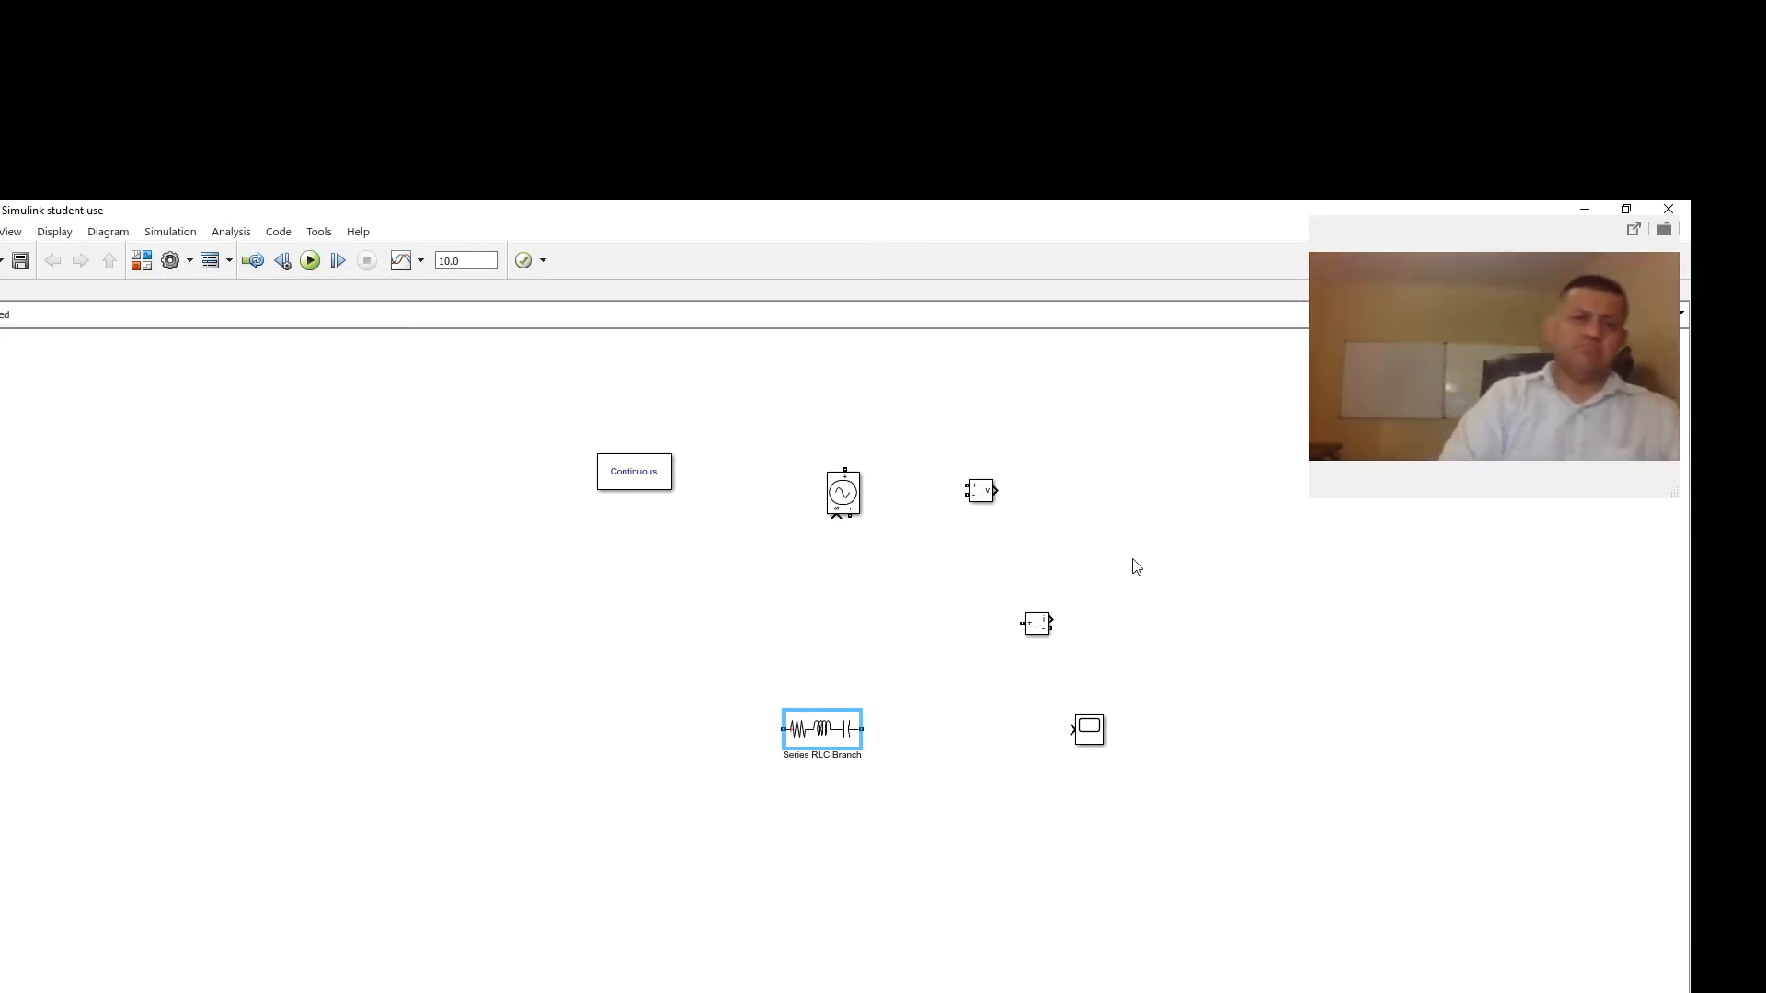
{"action": "left_click_drag", "start_coordinate": [1133, 559], "coordinate": [907, 499]}
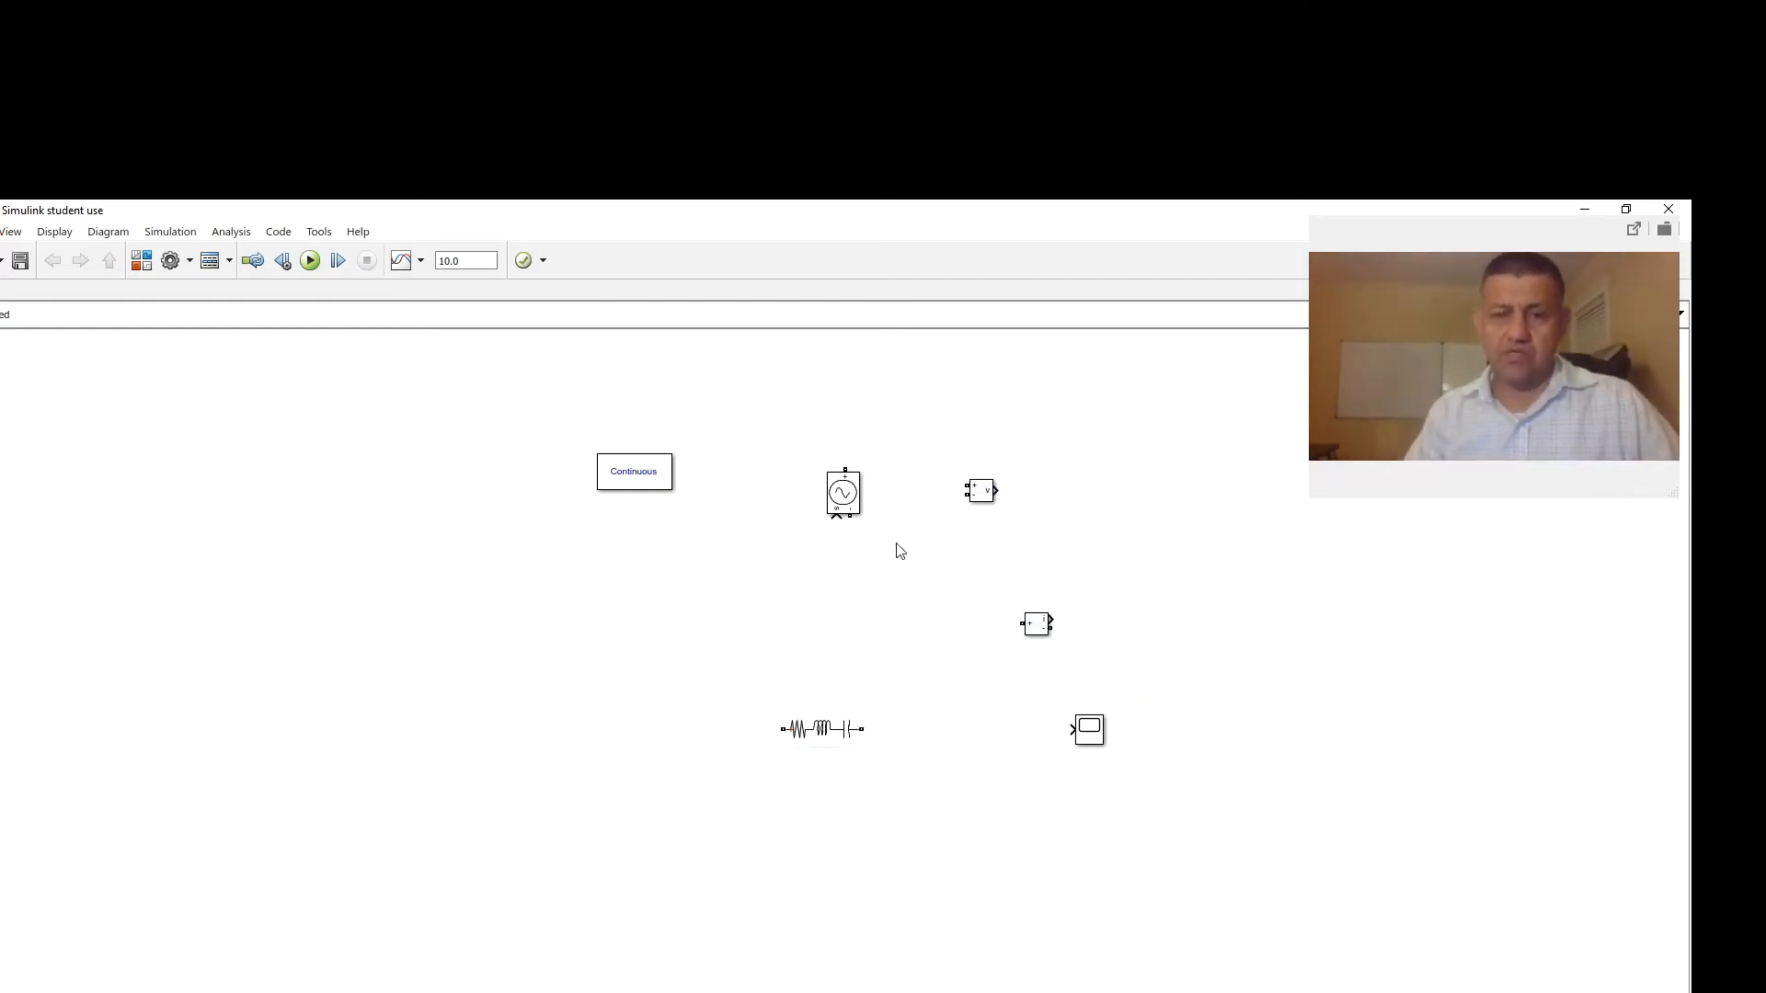
{"action": "left_click_drag", "start_coordinate": [847, 500], "coordinate": [773, 500]}
{"action": "left_click", "coordinate": [1138, 568]}
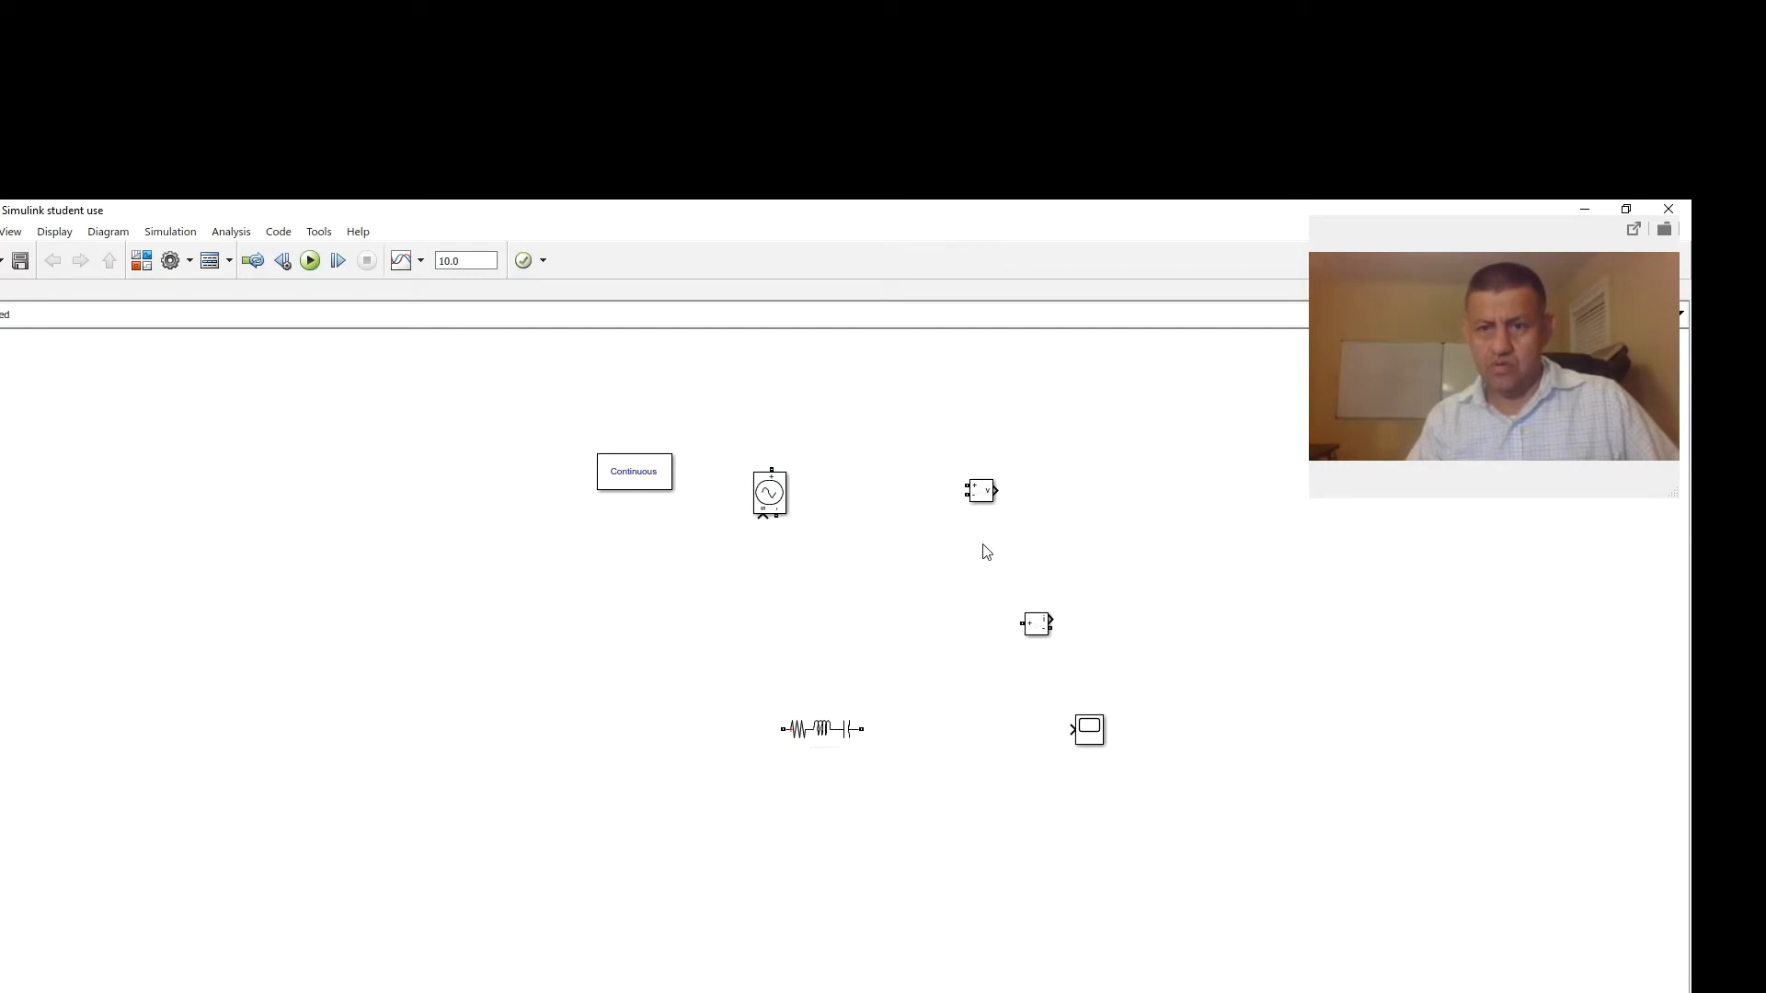
{"action": "left_click", "coordinate": [648, 478]}
{"action": "left_click_drag", "start_coordinate": [652, 475], "coordinate": [573, 557]}
{"action": "left_click", "coordinate": [771, 503]}
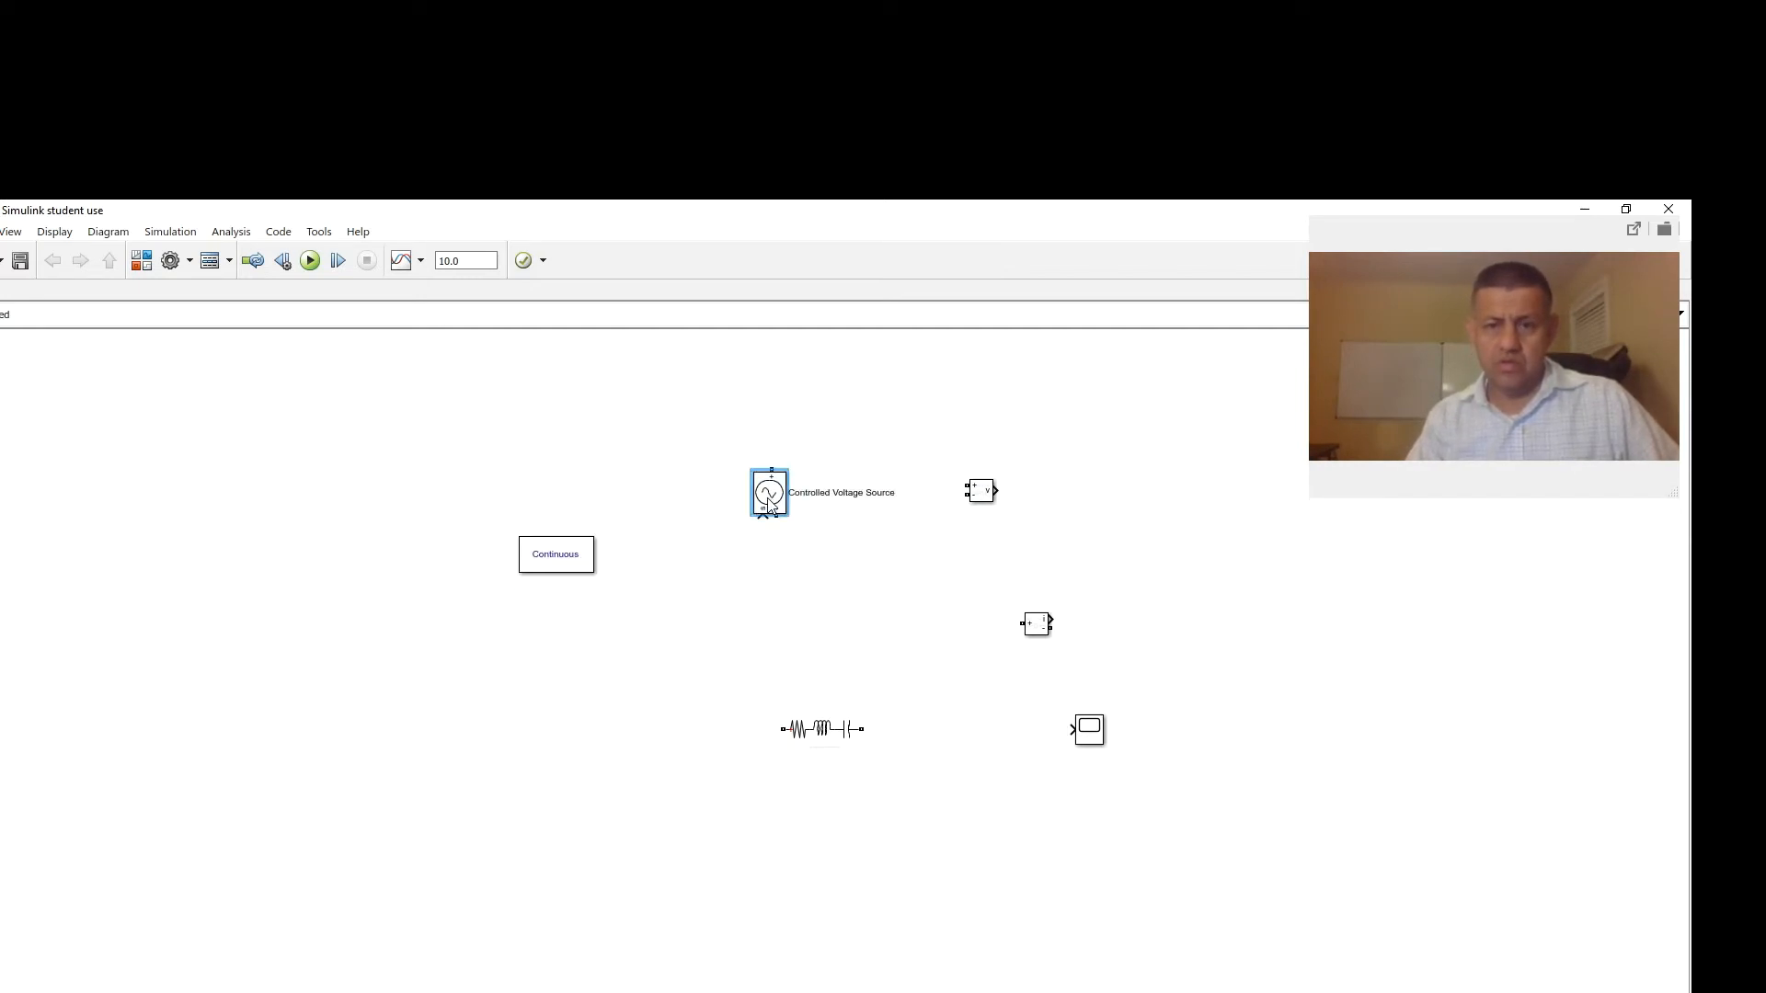
{"action": "mouse_move", "coordinate": [771, 504]}
{"action": "left_mouse_down"}
{"action": "mouse_move", "coordinate": [755, 559]}
{"action": "mouse_move", "coordinate": [747, 477]}
{"action": "mouse_move", "coordinate": [753, 494]}
{"action": "left_mouse_up"}
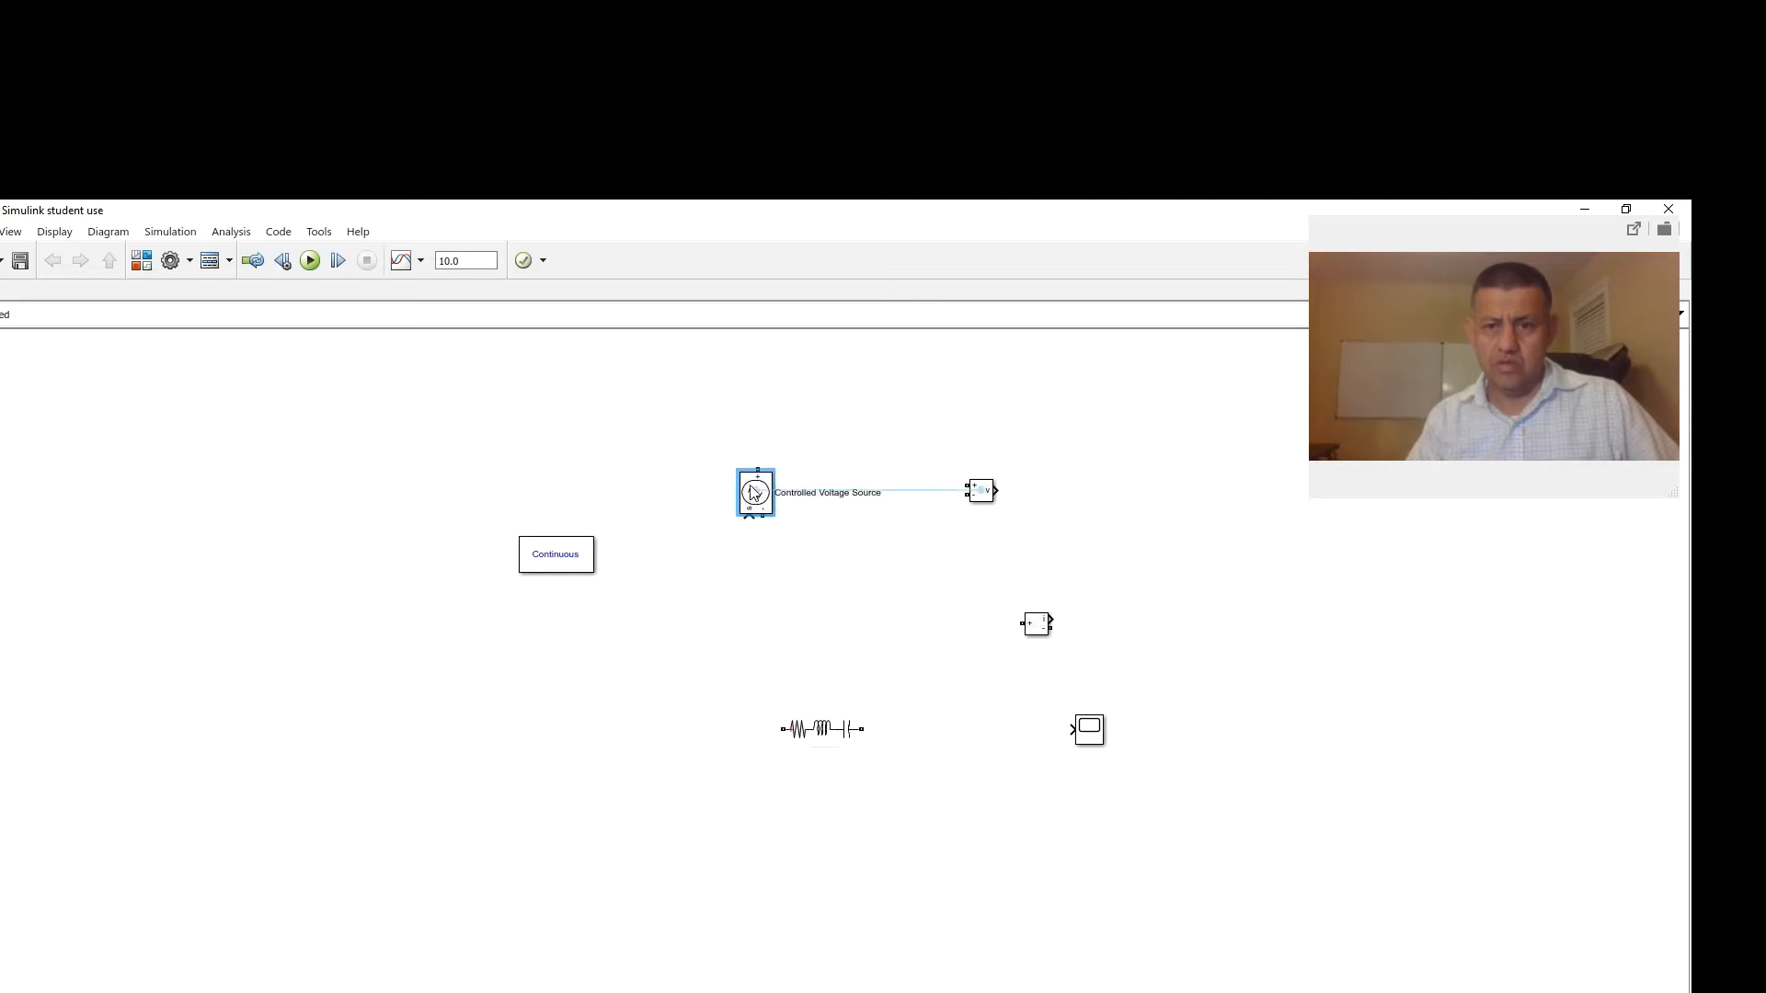
{"action": "left_click", "coordinate": [648, 658]}
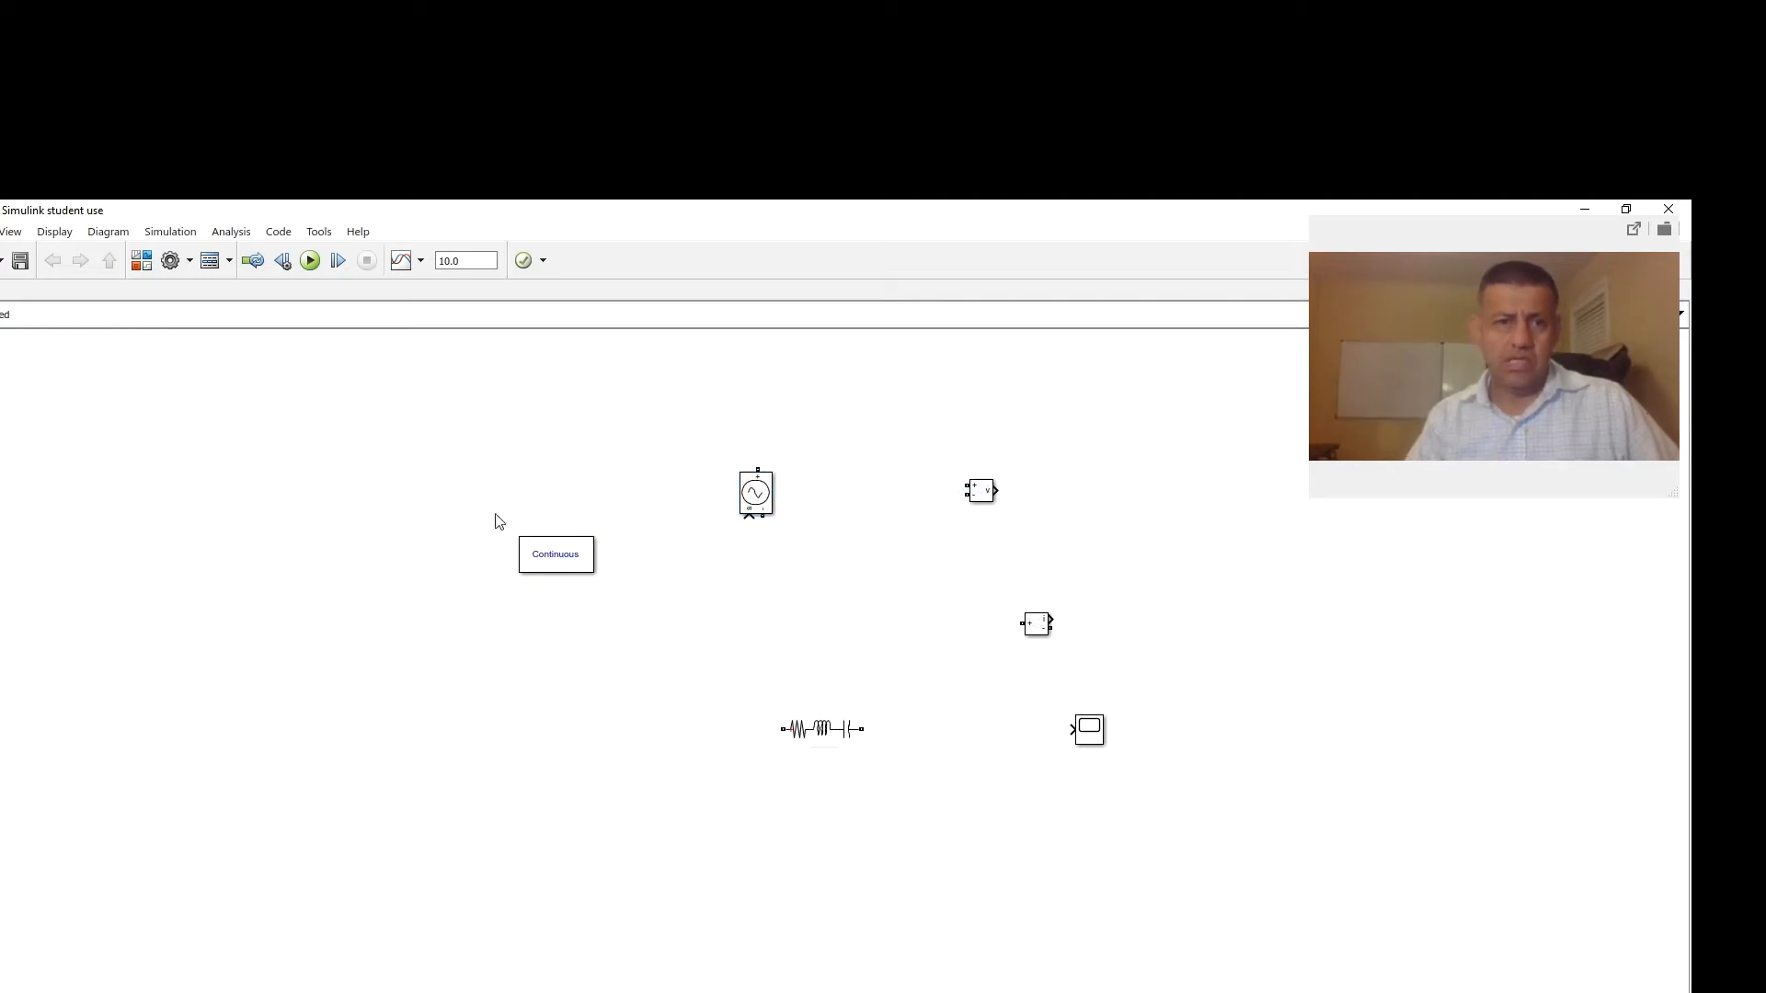
Search the block library for signal generator, add another Signal Generator block and place it below the Controlled Voltage Source
{"action": "left_click", "coordinate": [141, 261]}
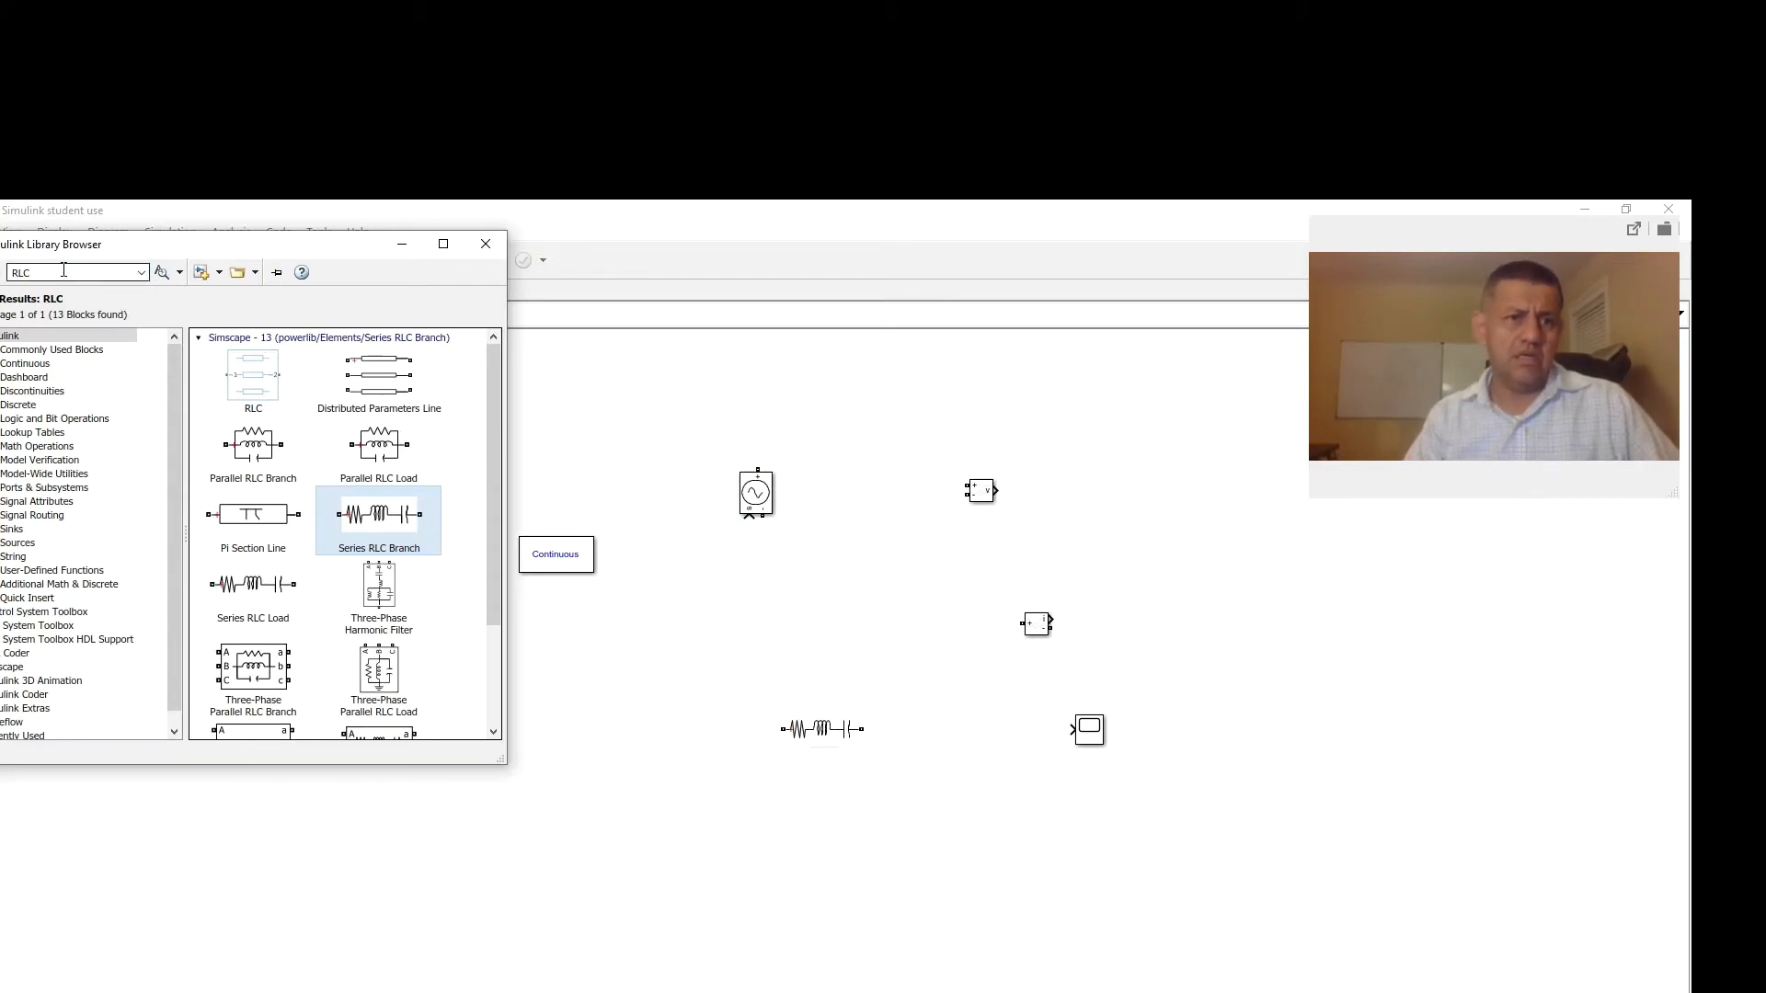
{"action": "left_click", "coordinate": [145, 272]}
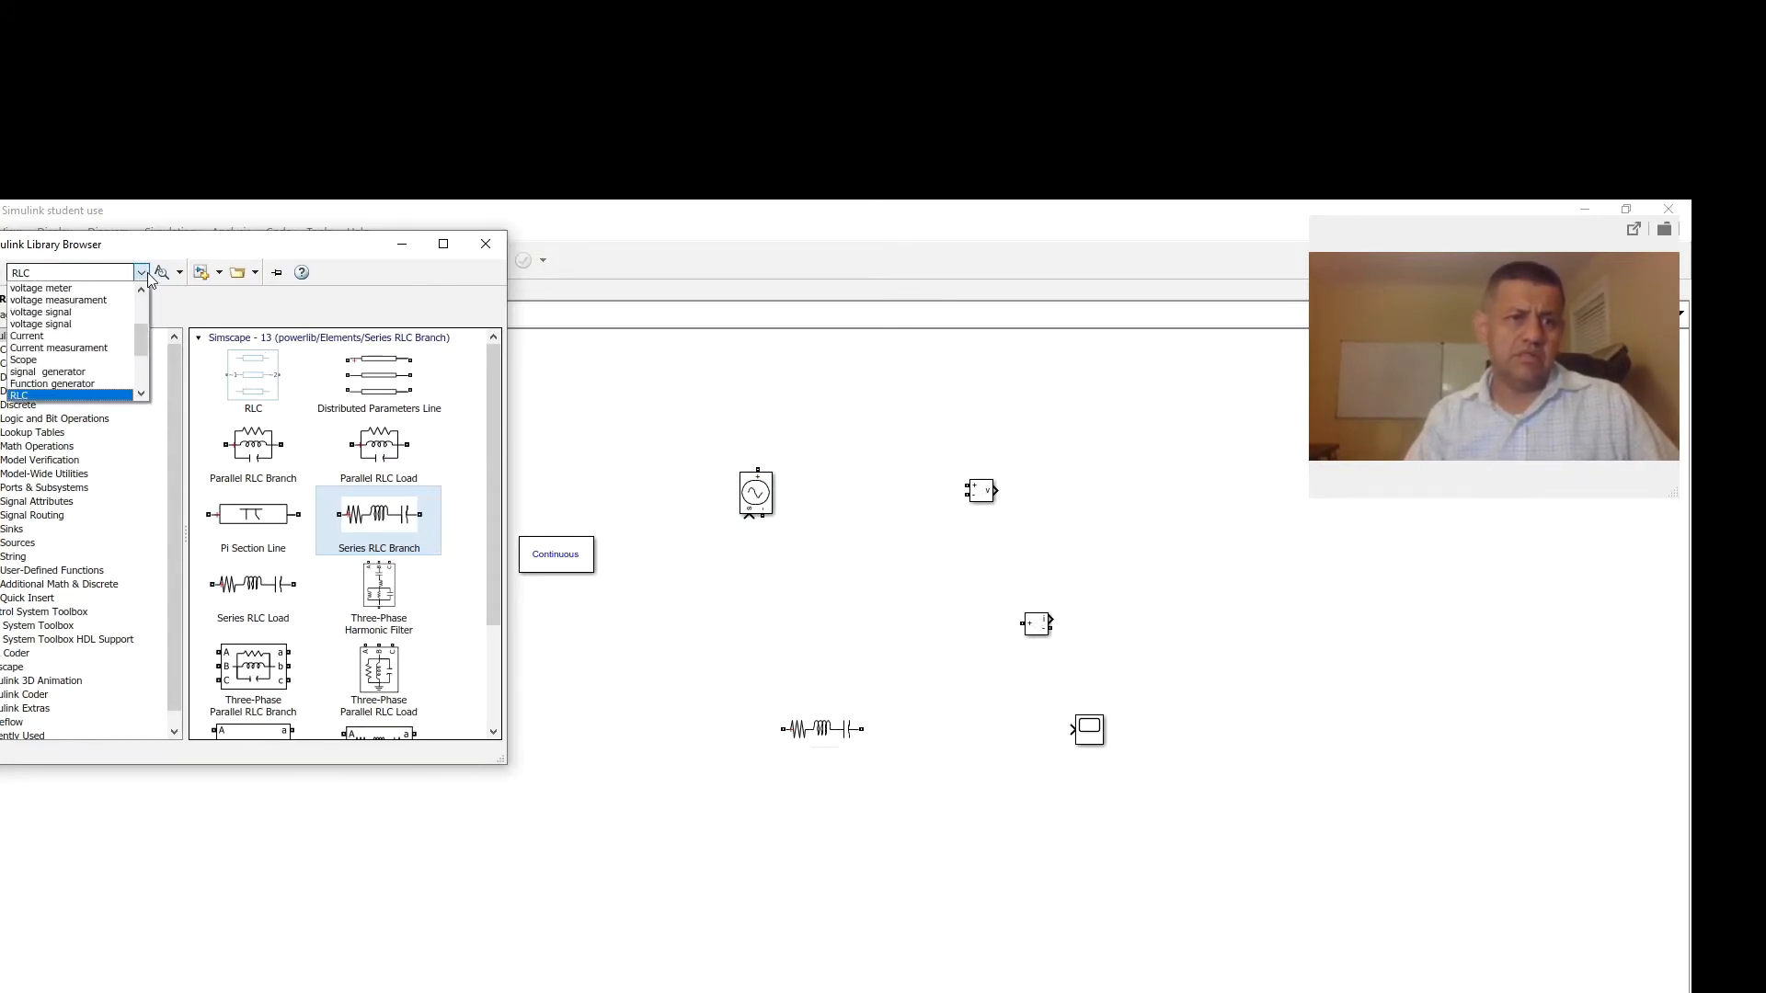
{"action": "left_click", "coordinate": [42, 269]}
{"action": "key", "text": "BackSpace"}
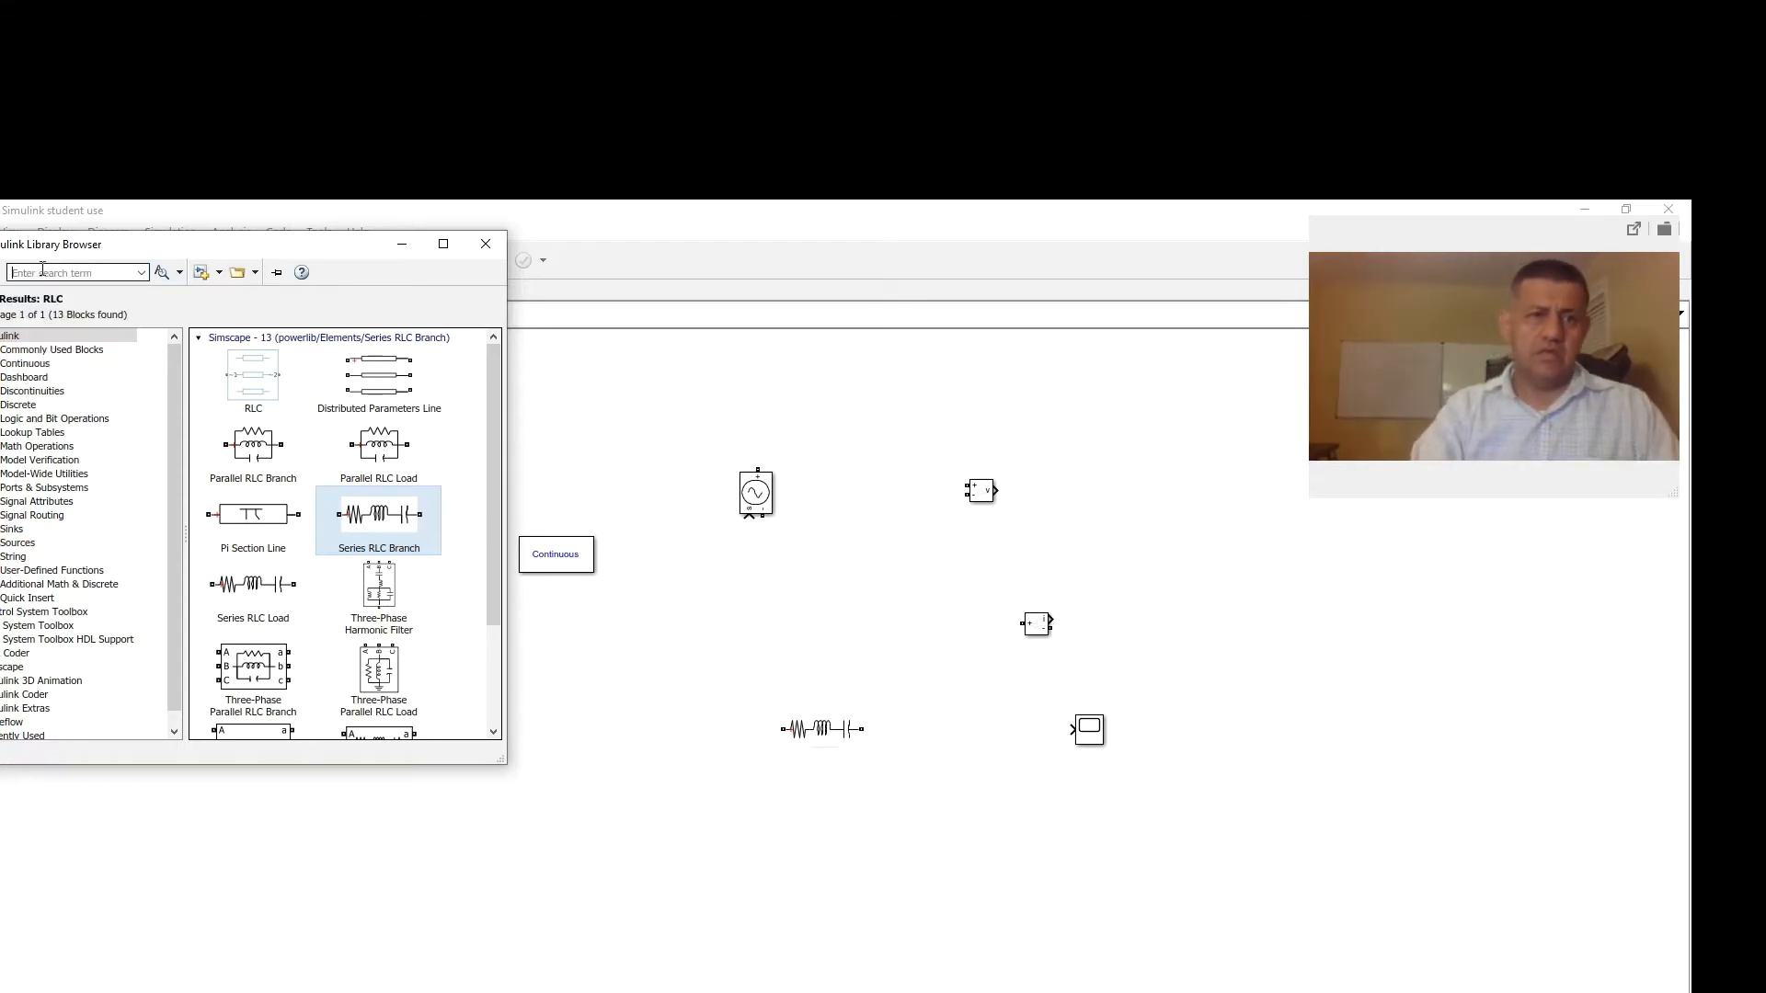
{"action": "type", "text": "S"}
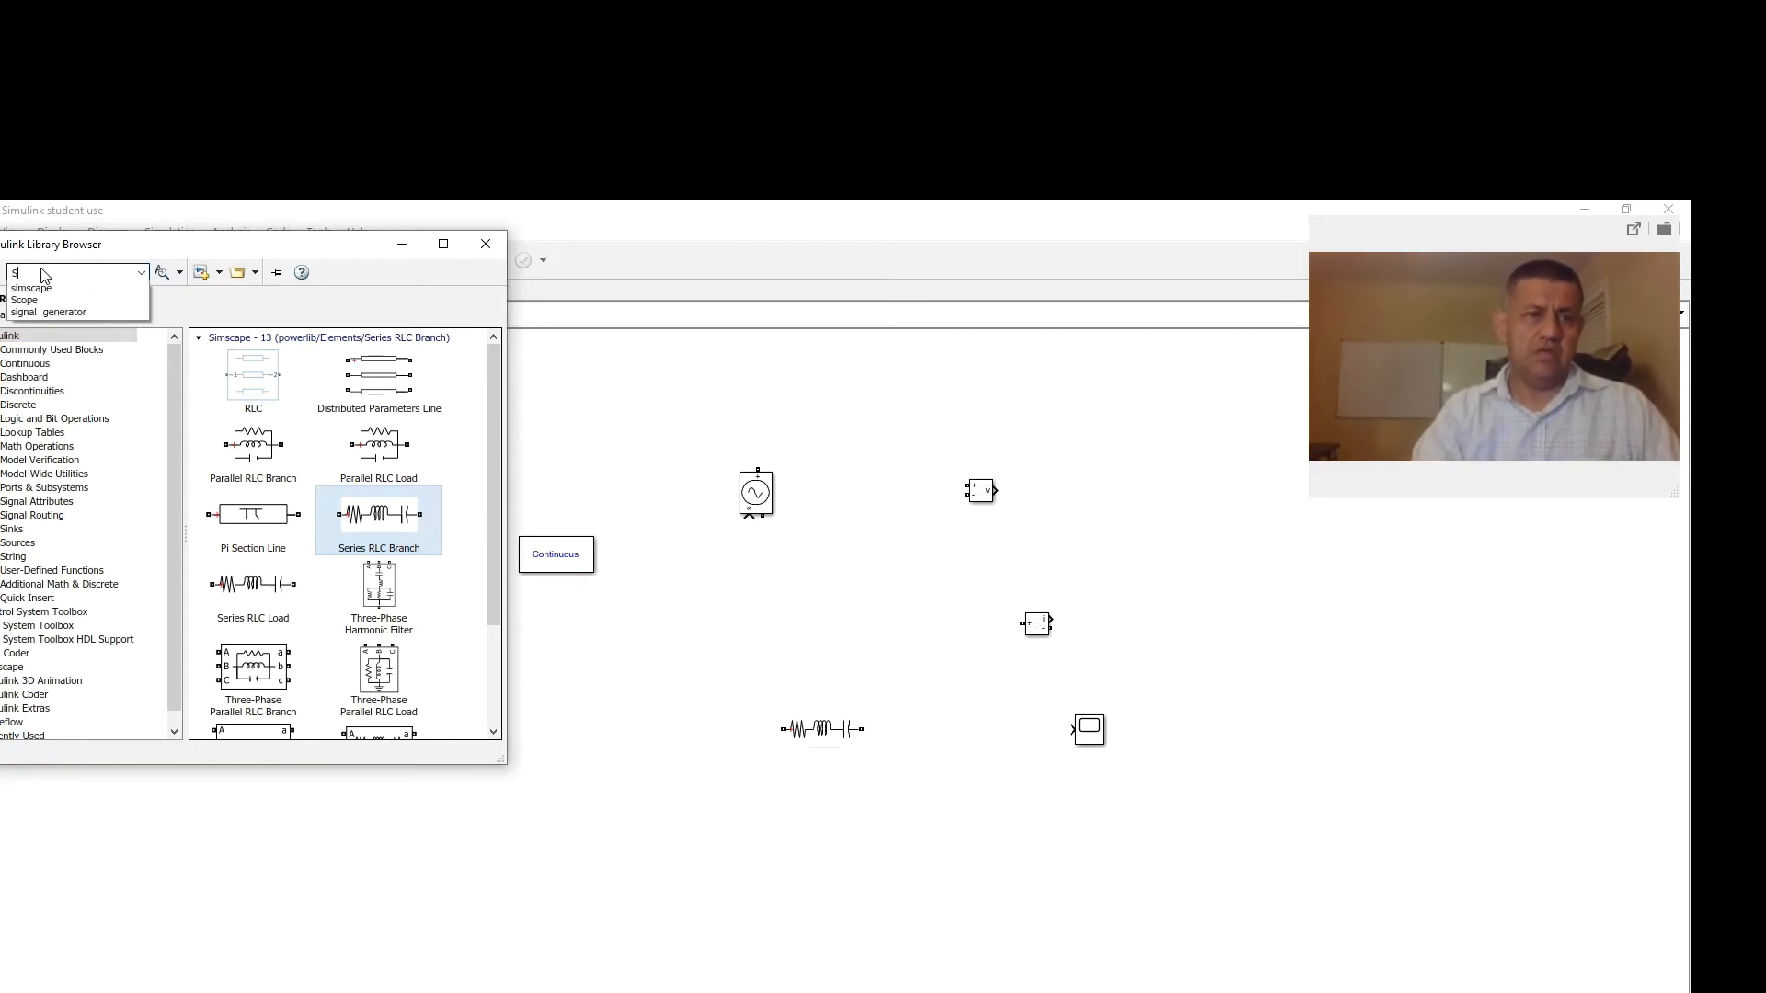
{"action": "left_click", "coordinate": [66, 314]}
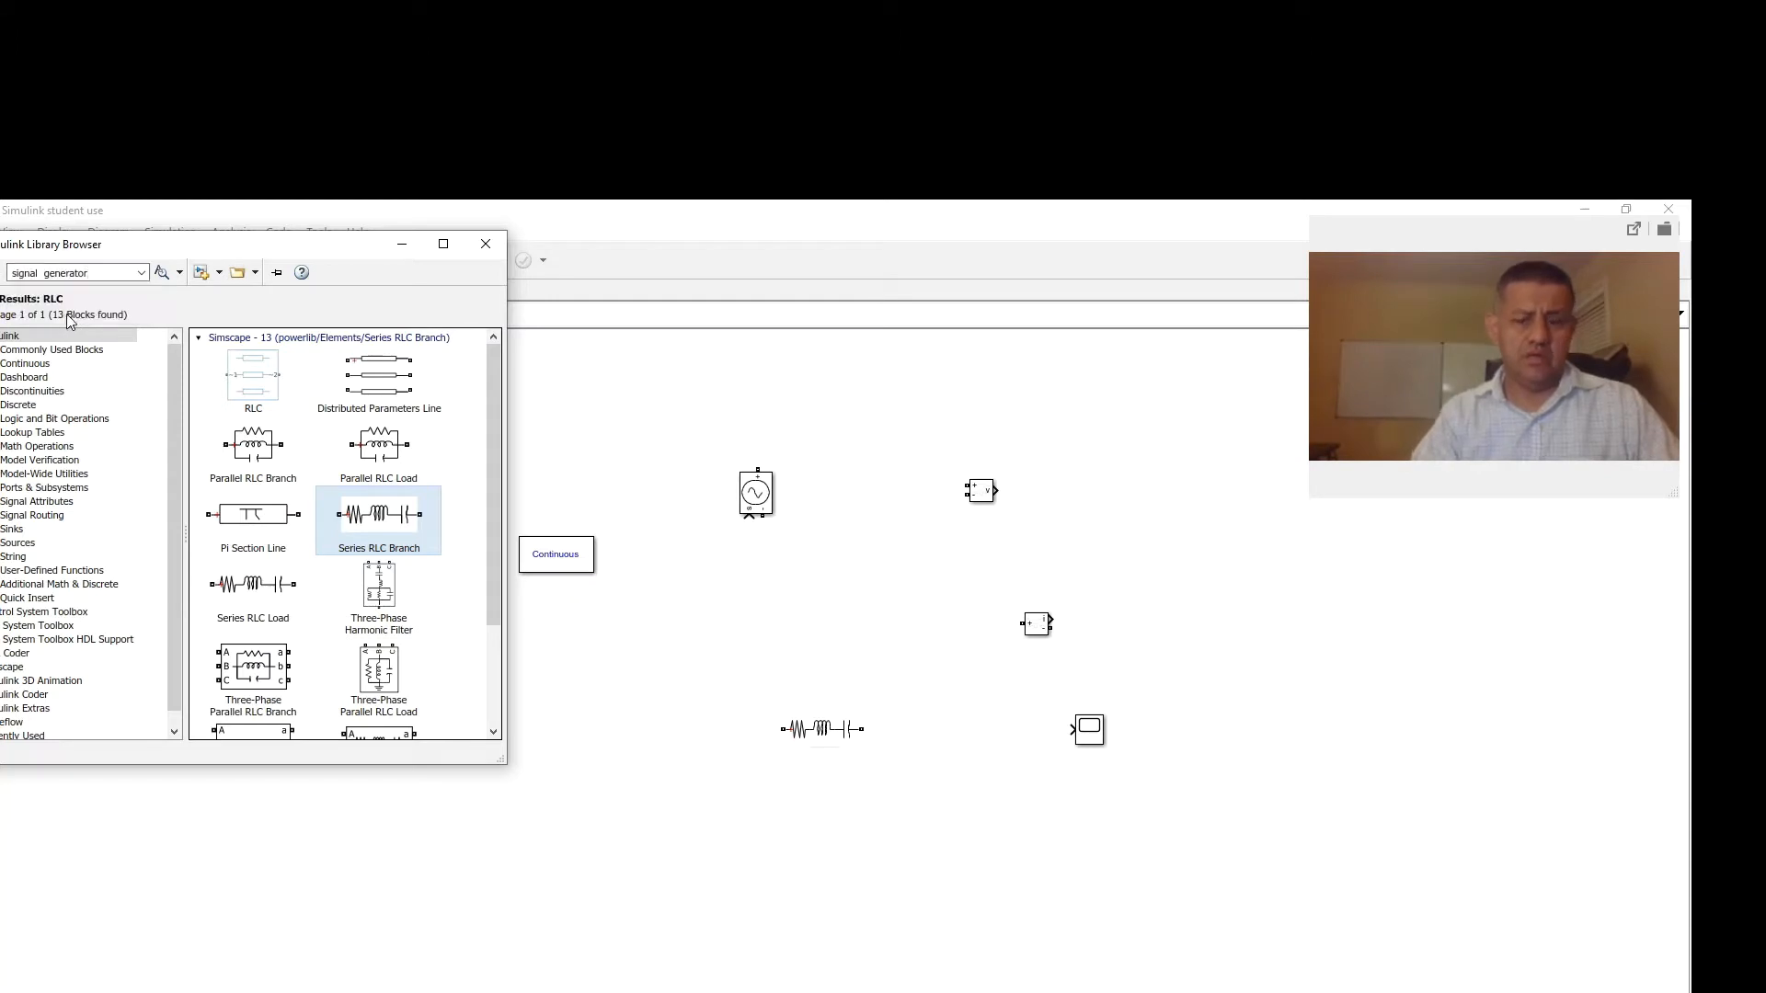
{"action": "key", "text": "Return"}
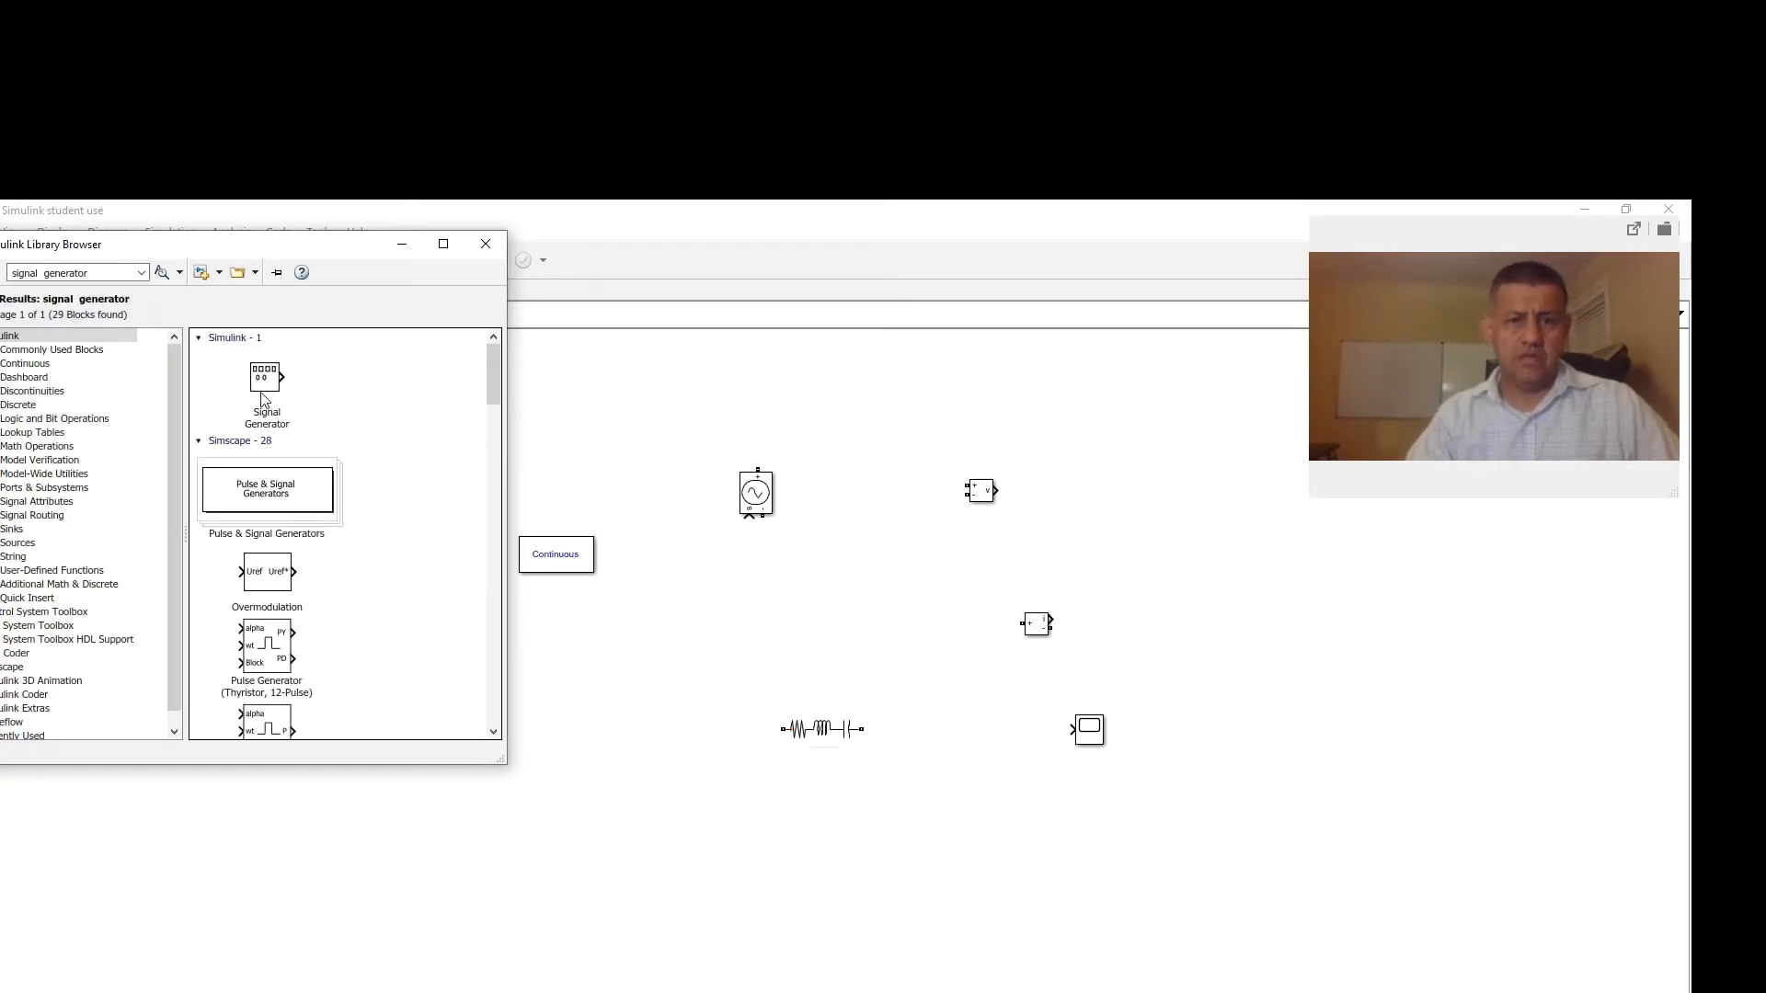
{"action": "right_click", "coordinate": [265, 400]}
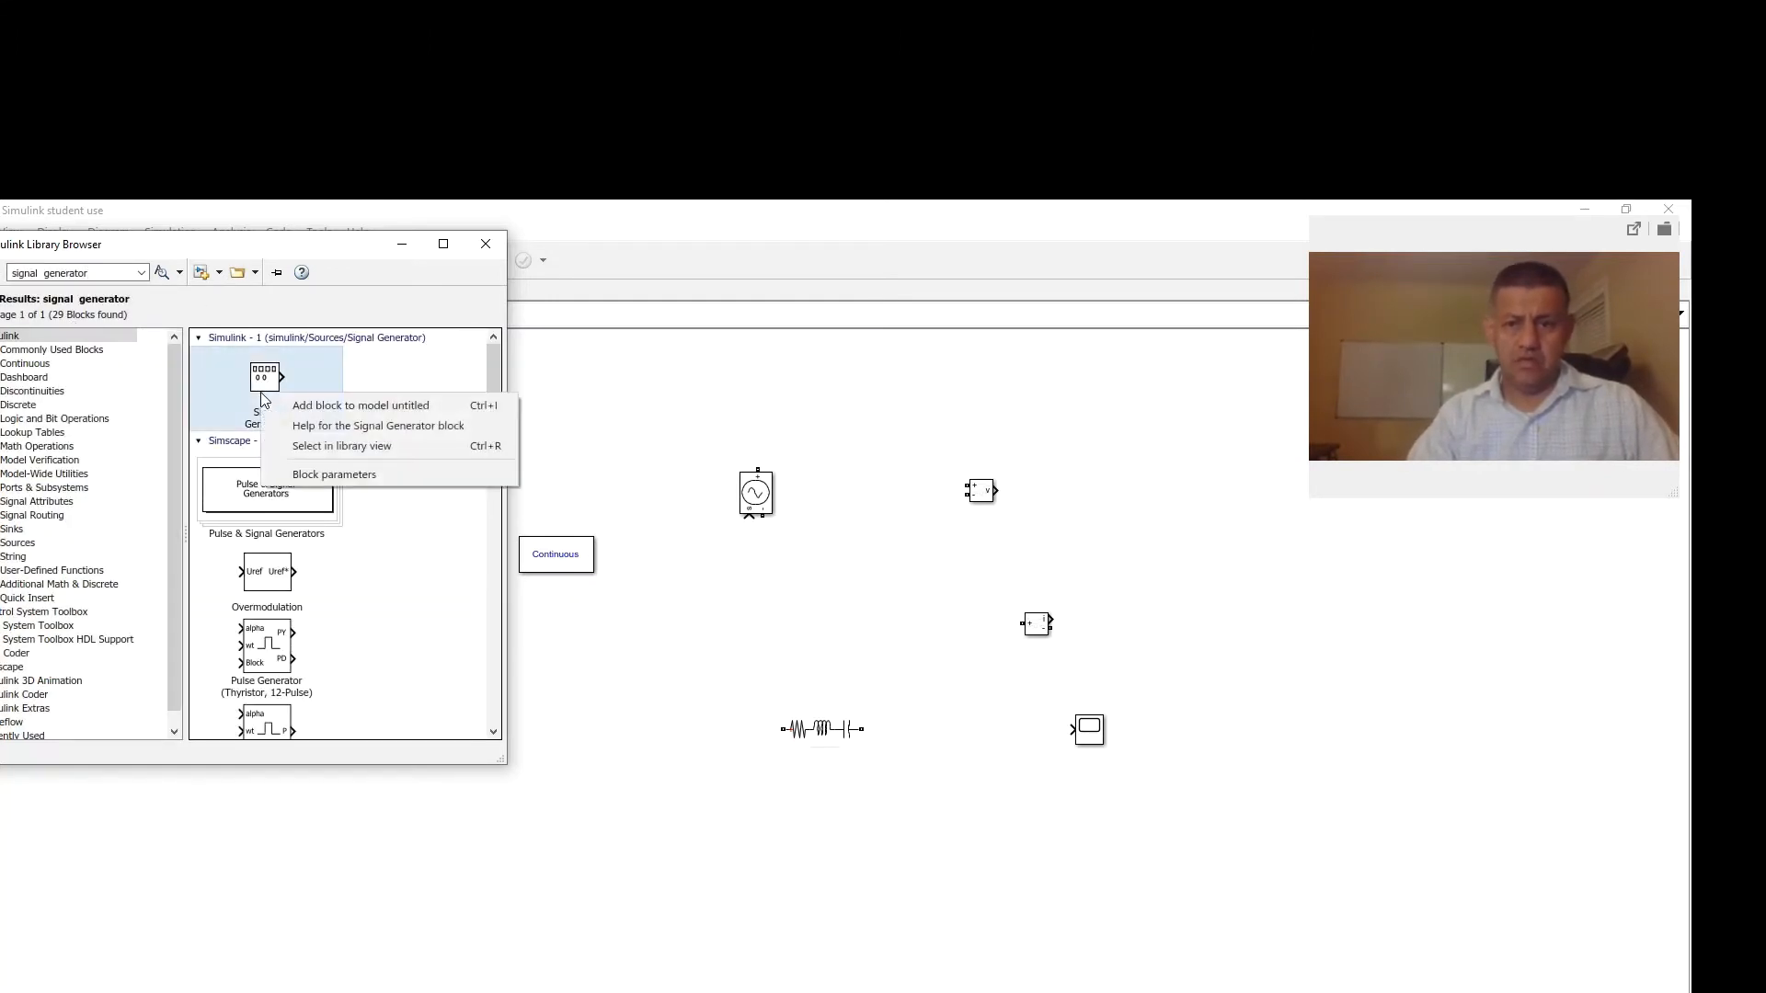
{"action": "left_click", "coordinate": [334, 405]}
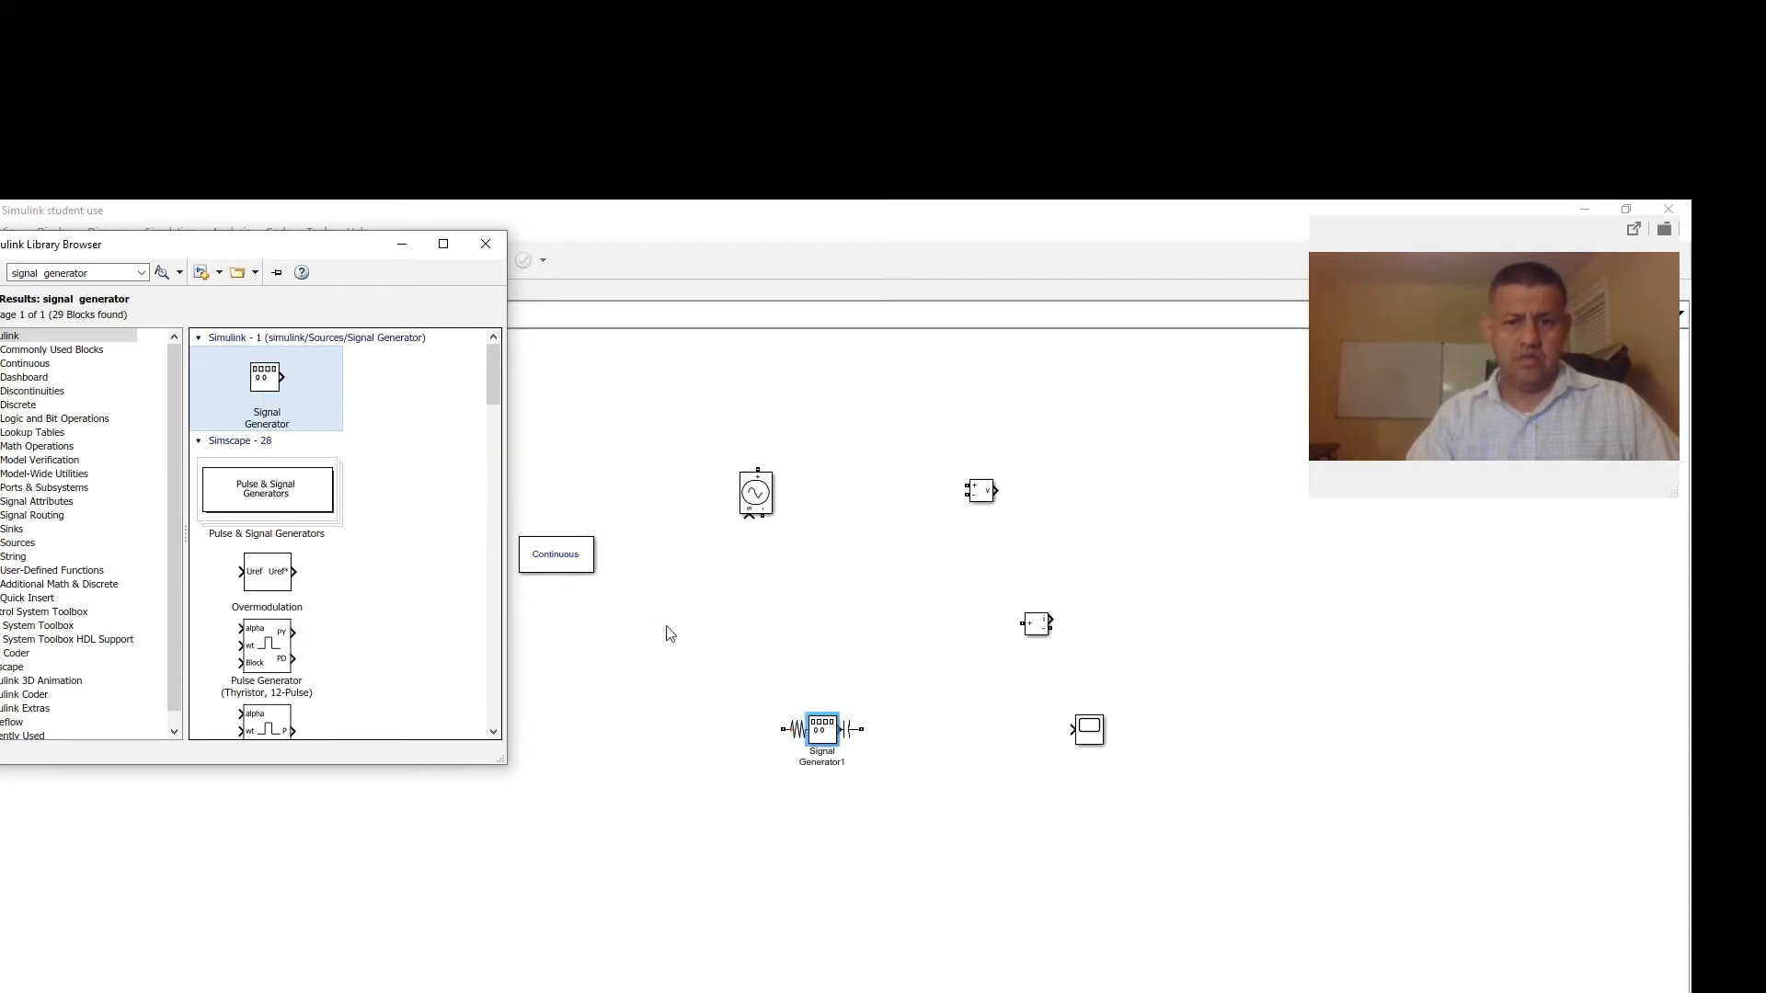
{"action": "left_click_drag", "start_coordinate": [831, 729], "coordinate": [752, 609]}
{"action": "left_click", "coordinate": [1197, 579]}
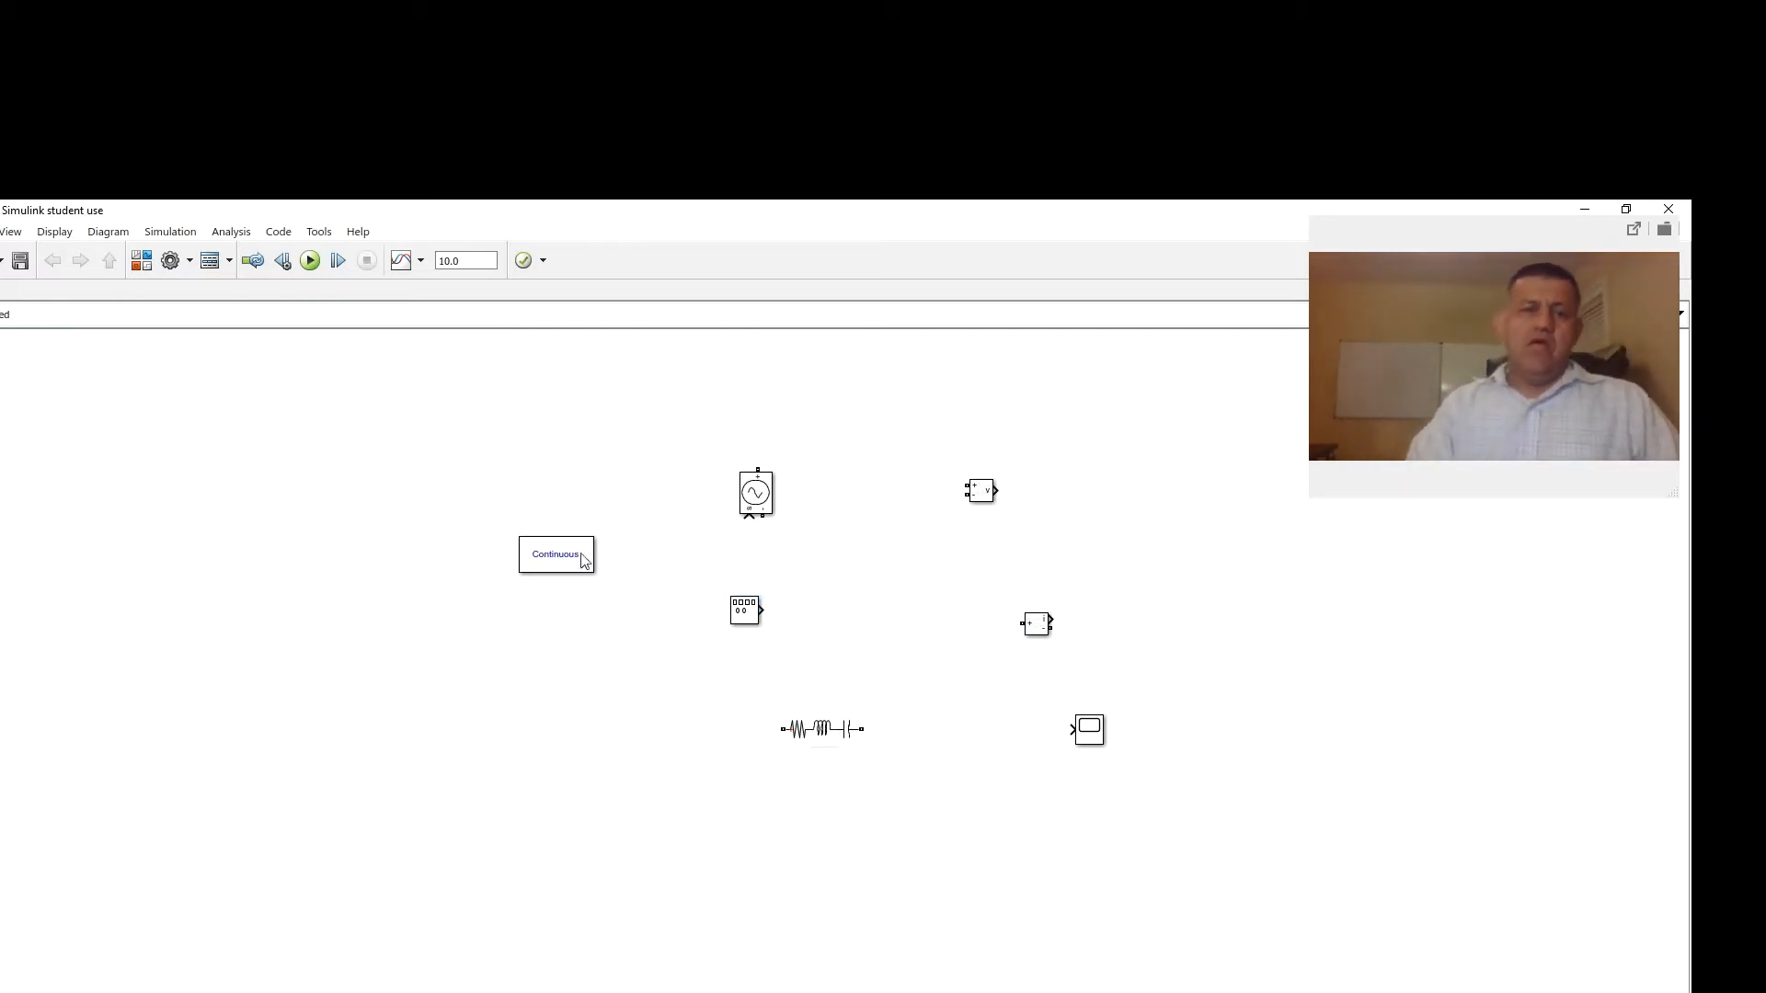
Move powergui, the Controlled Voltage Source and its Signal Generator to the model's left side and wire the generator to the source's input
{"action": "left_click_drag", "start_coordinate": [556, 554], "coordinate": [90, 397]}
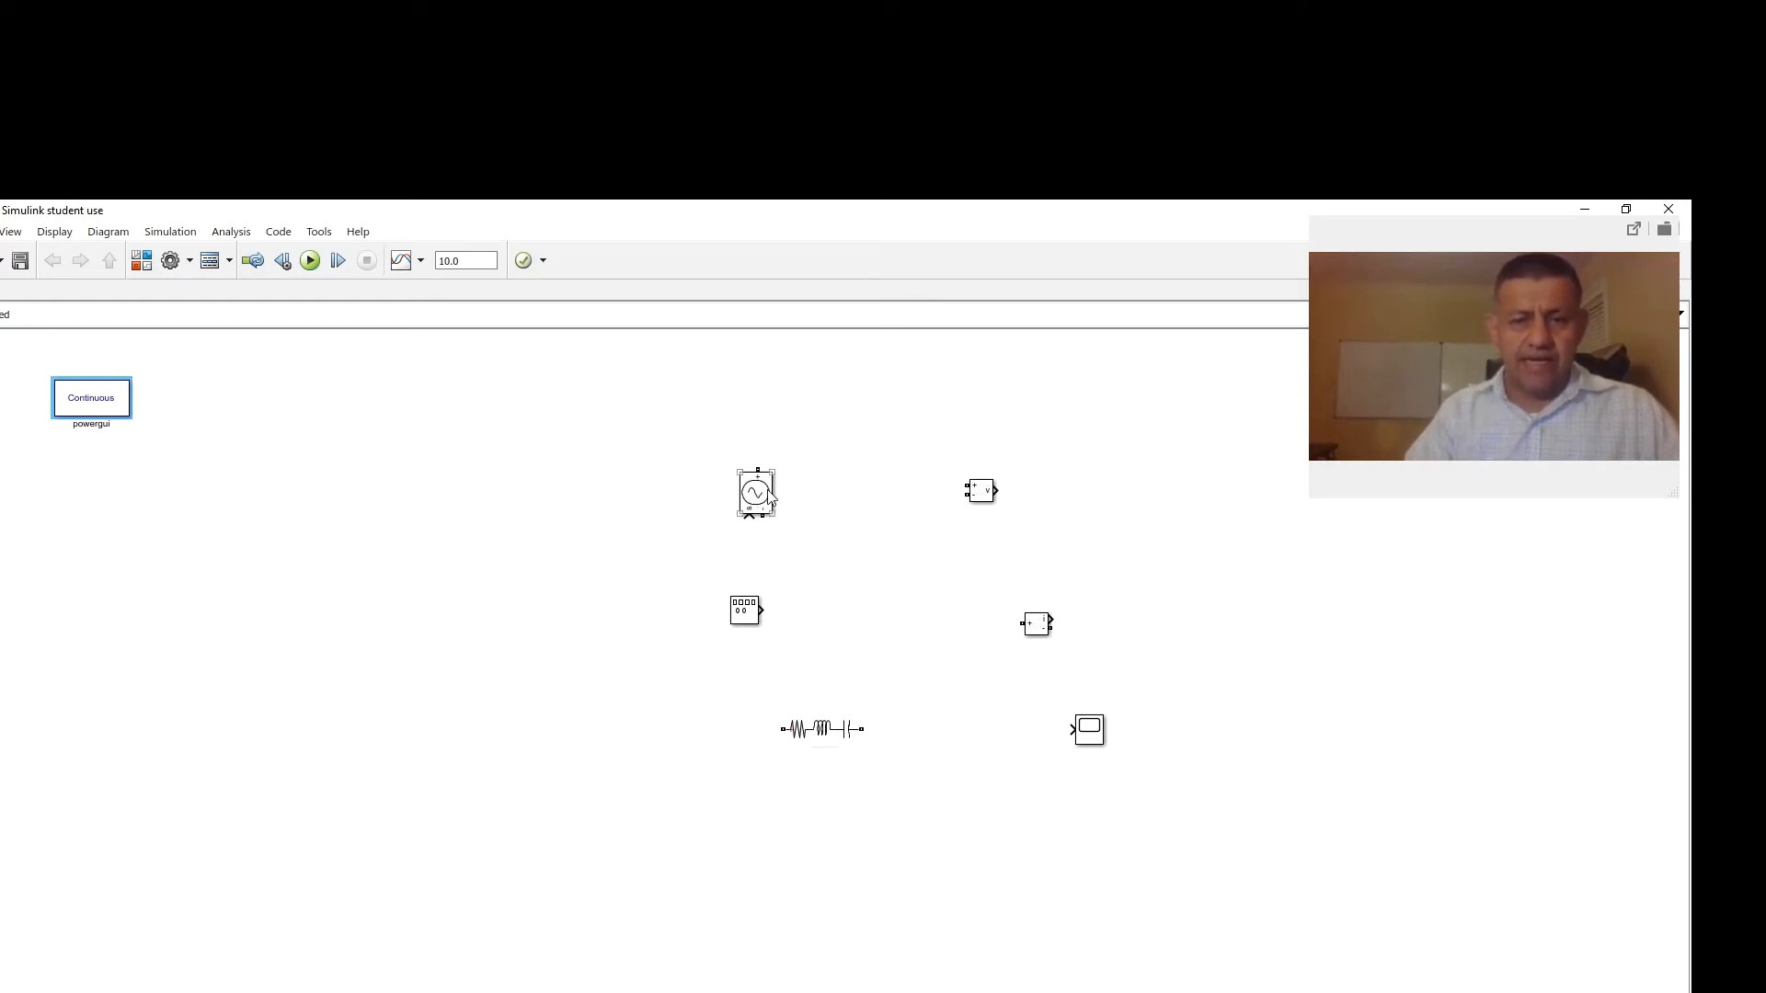
{"action": "left_click_drag", "start_coordinate": [771, 500], "coordinate": [266, 560]}
{"action": "mouse_move", "coordinate": [750, 614]}
{"action": "left_mouse_down"}
{"action": "mouse_move", "coordinate": [406, 735]}
{"action": "mouse_move", "coordinate": [189, 705]}
{"action": "mouse_move", "coordinate": [174, 676]}
{"action": "mouse_move", "coordinate": [245, 581]}
{"action": "left_mouse_up"}
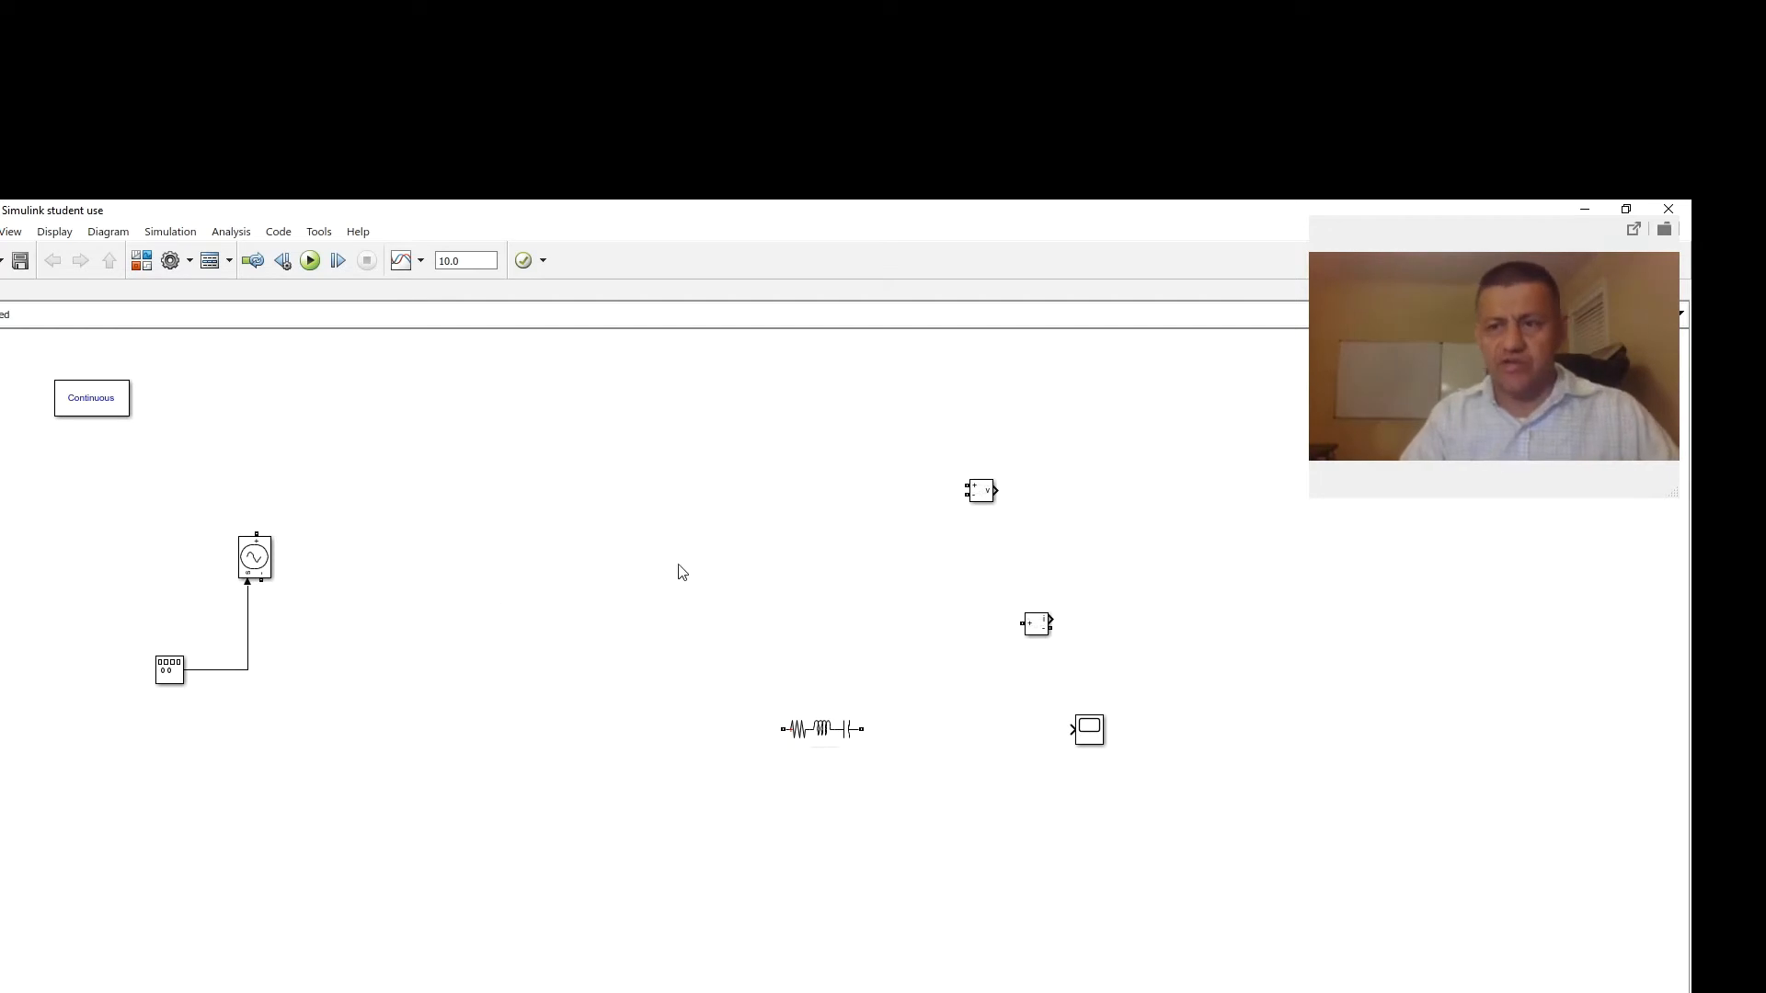
{"action": "left_click", "coordinate": [253, 538]}
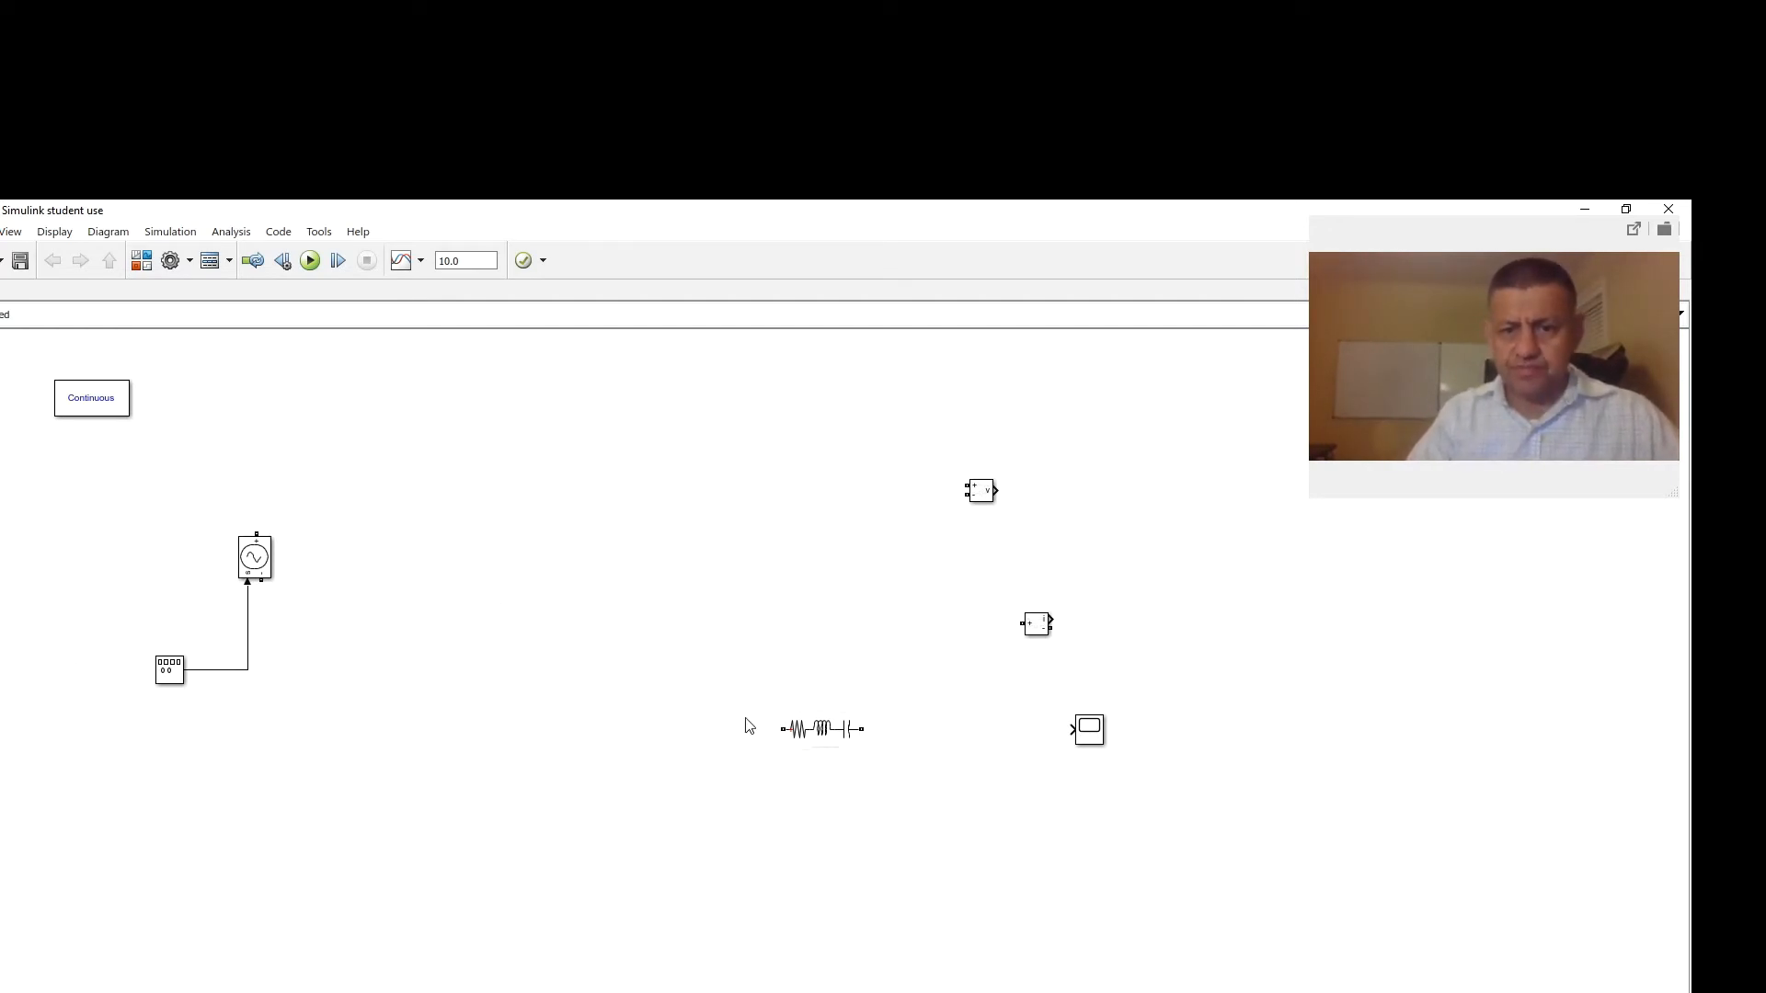
Copy the Series RLC Branch, paste it twice and align both copies in a horizontal row to the right of the Controlled Voltage Source
{"action": "left_click", "coordinate": [825, 733]}
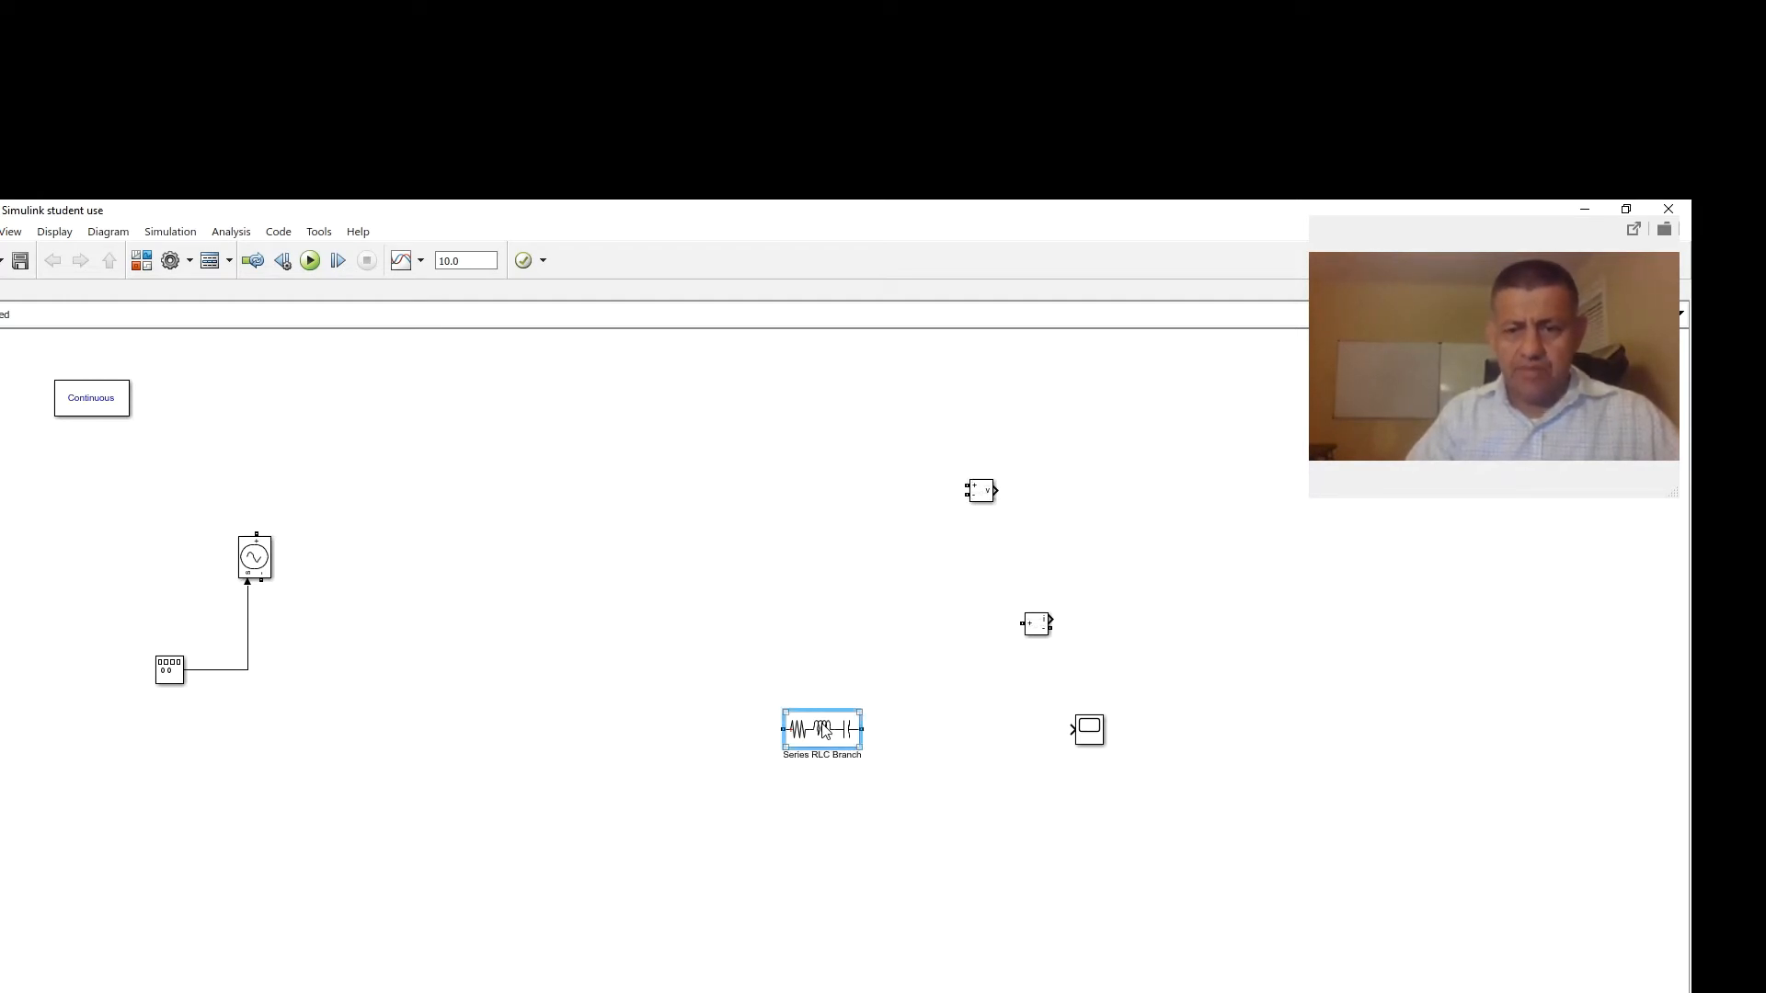
{"action": "right_click", "coordinate": [825, 731]}
{"action": "left_click", "coordinate": [825, 731]}
{"action": "right_click", "coordinate": [825, 731]}
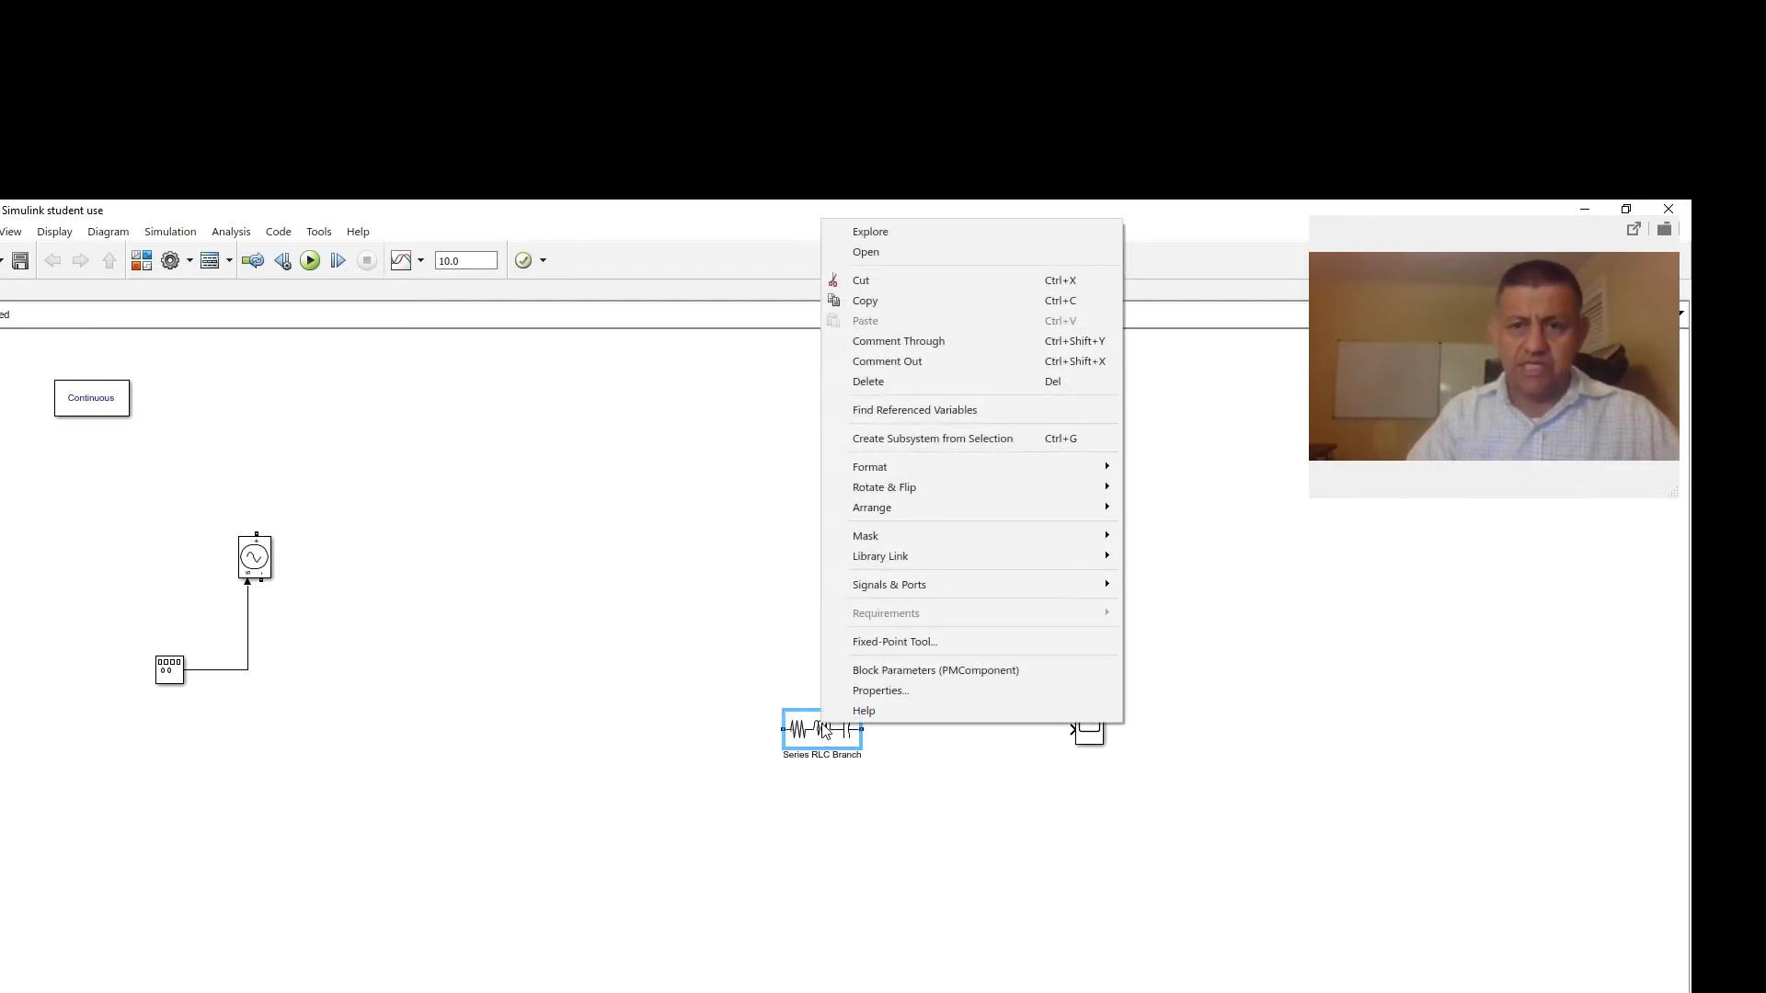
{"action": "left_click", "coordinate": [865, 302]}
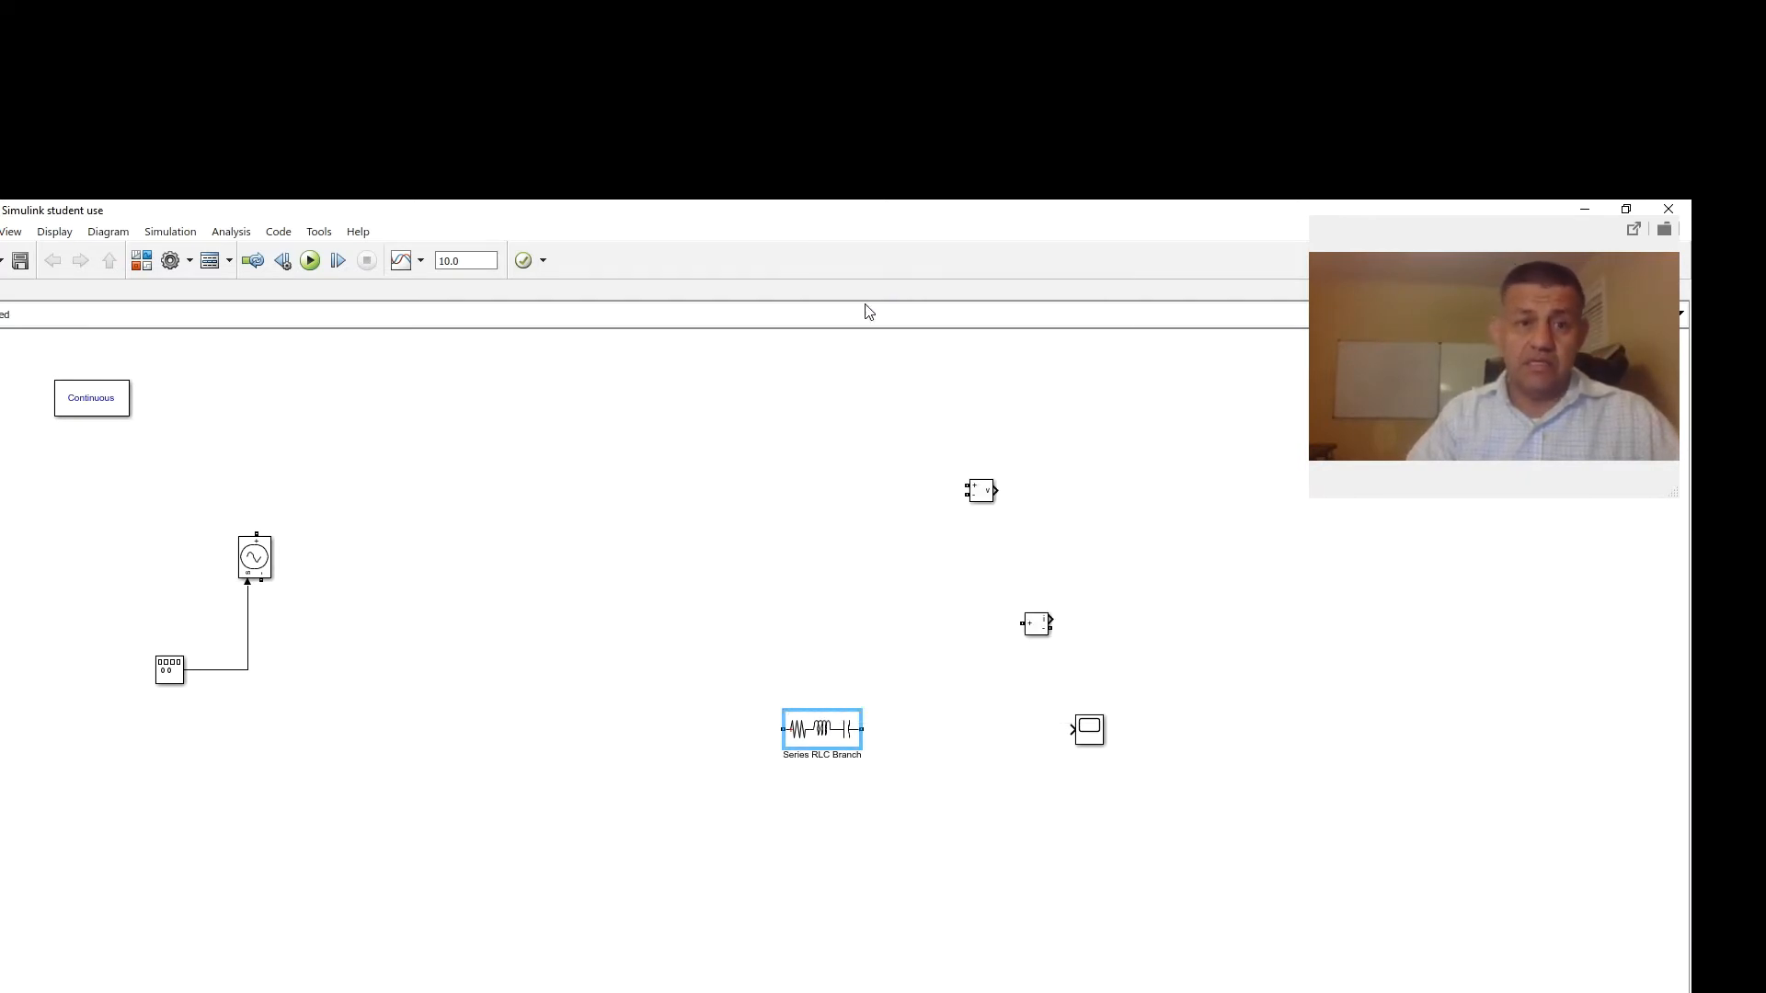
{"action": "right_click", "coordinate": [425, 500]}
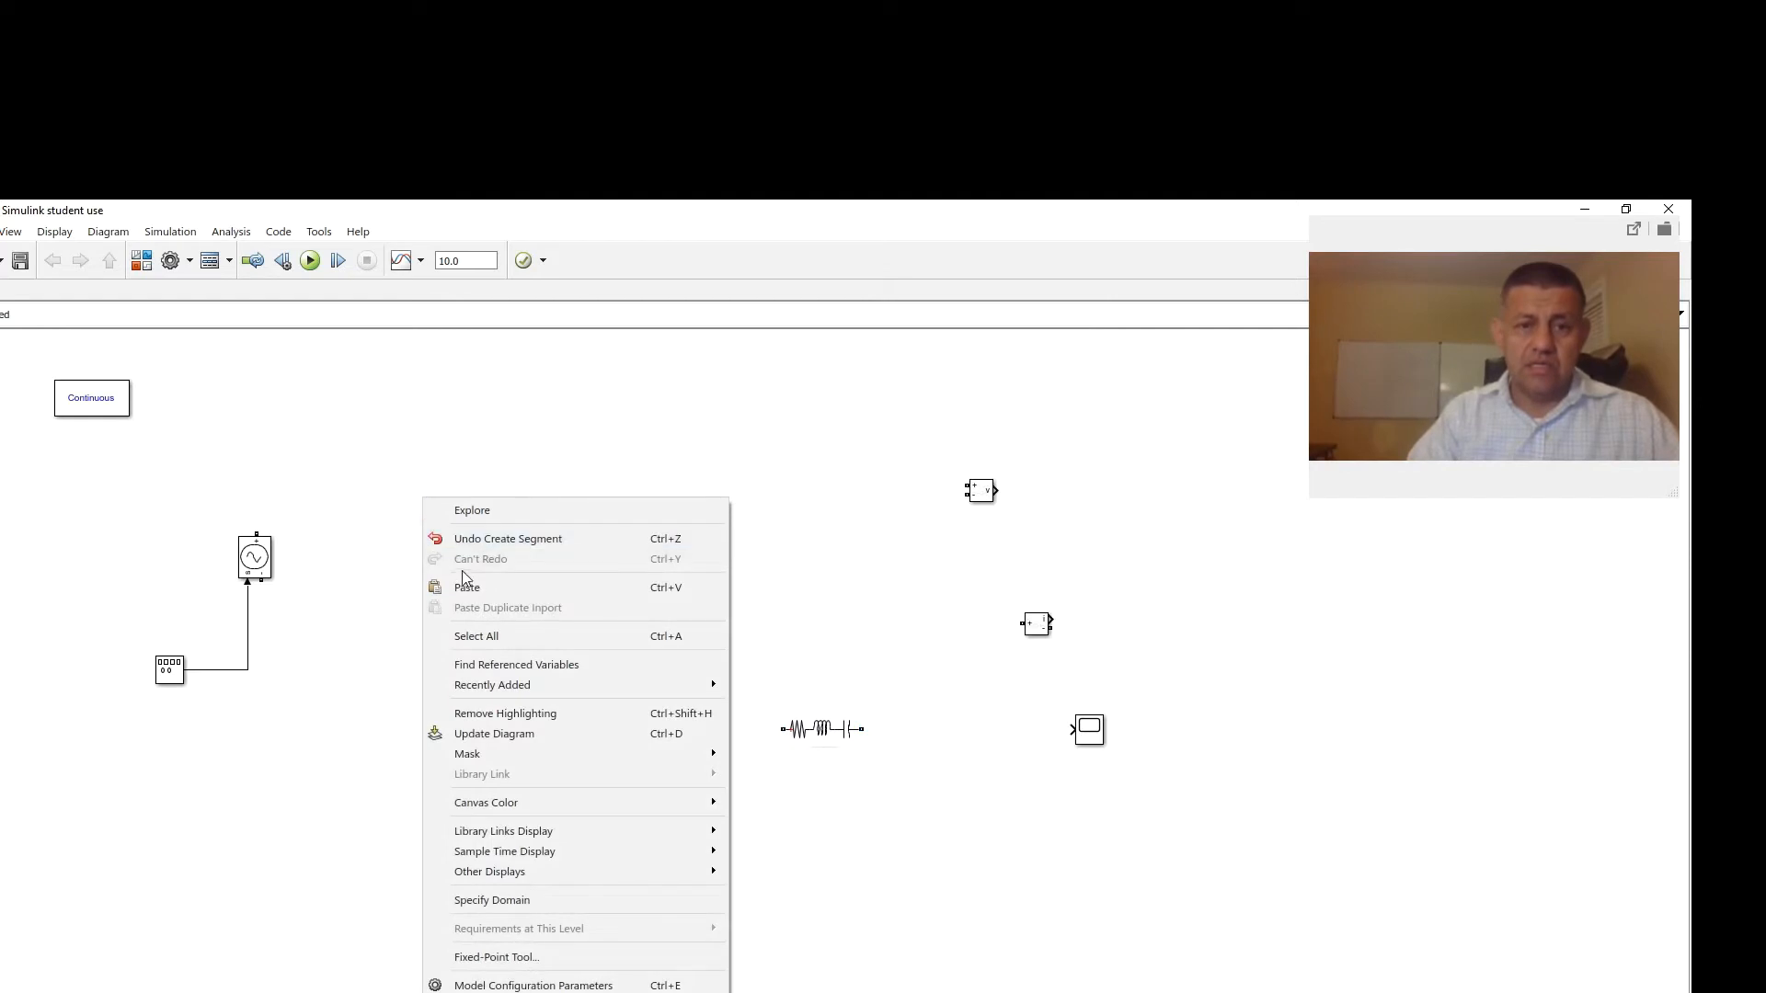
{"action": "left_click", "coordinate": [469, 592]}
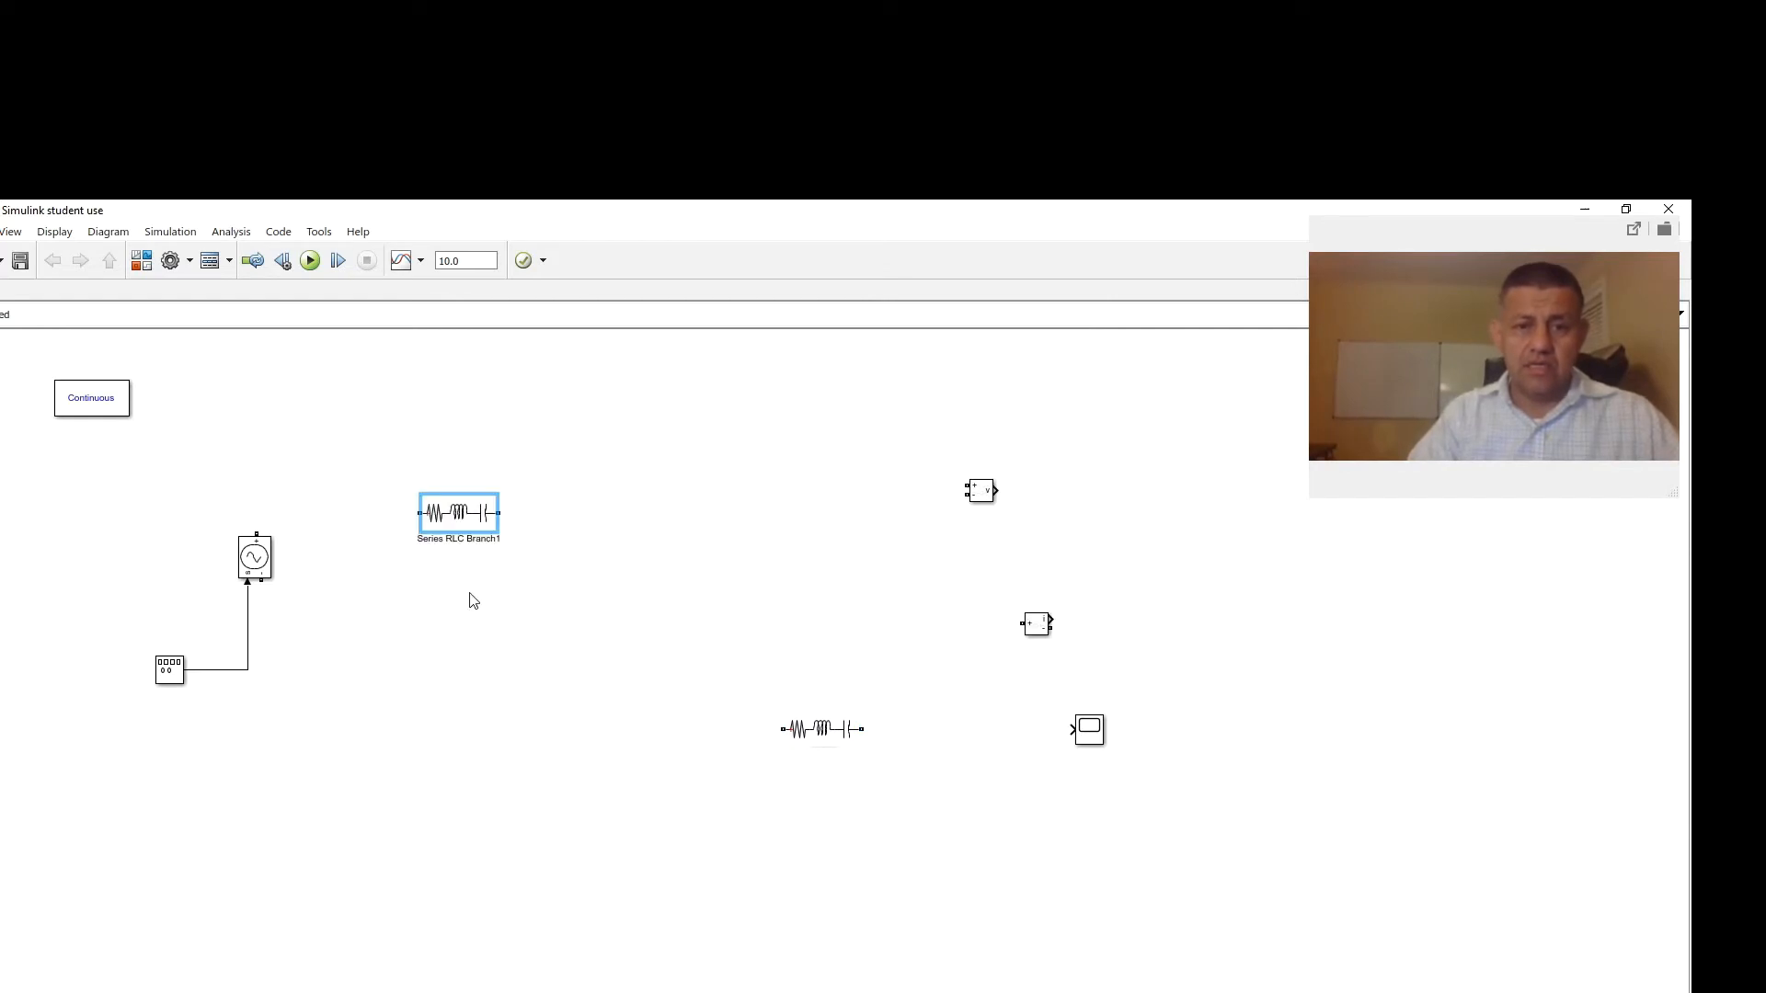
{"action": "right_click", "coordinate": [771, 516]}
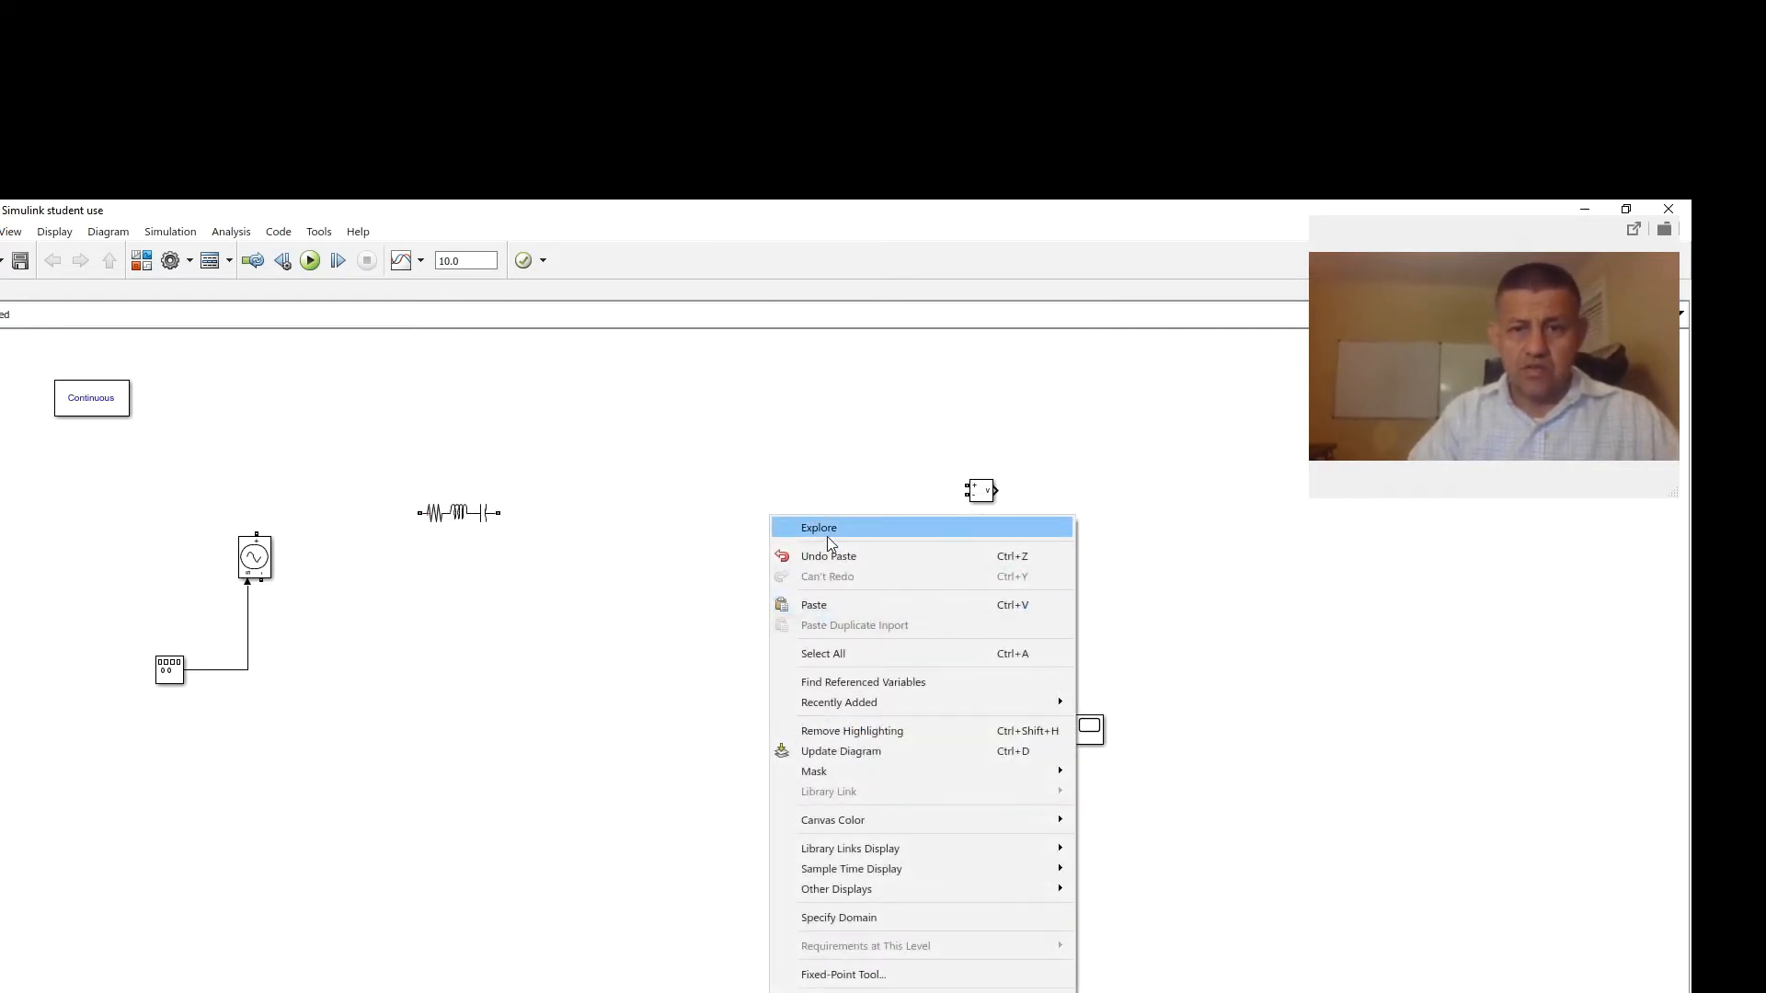
{"action": "left_click", "coordinate": [824, 605]}
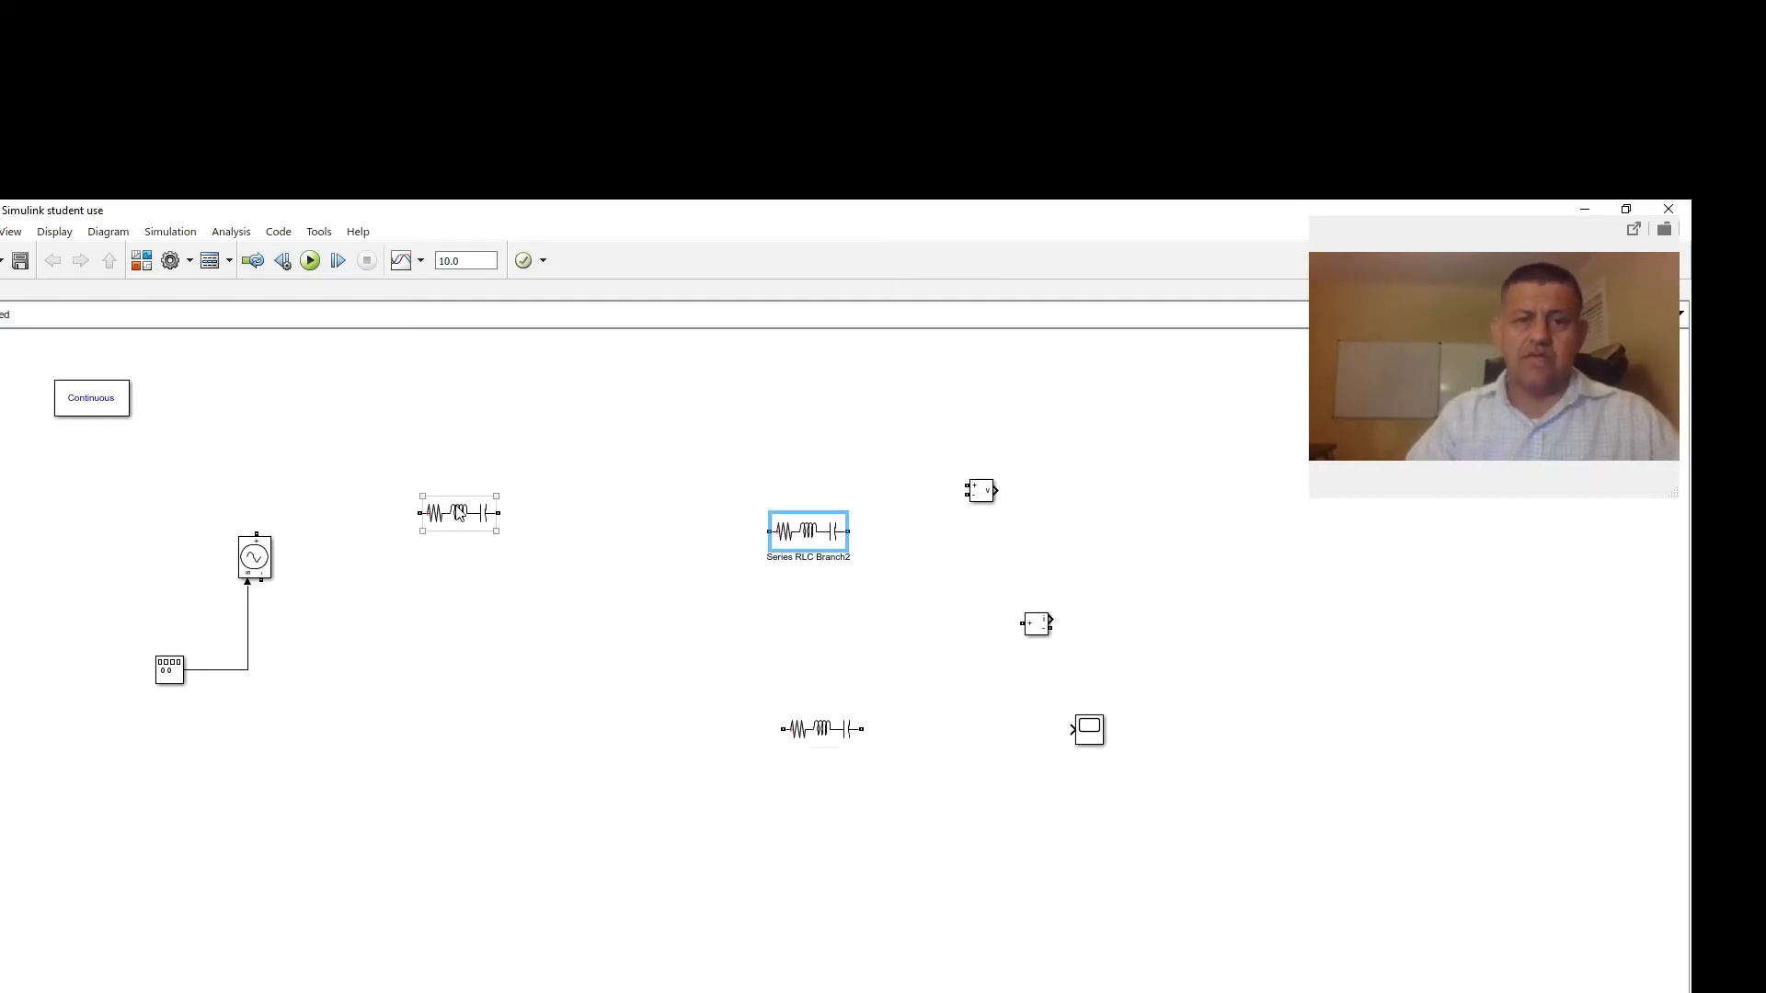
{"action": "left_click_drag", "start_coordinate": [459, 512], "coordinate": [409, 511]}
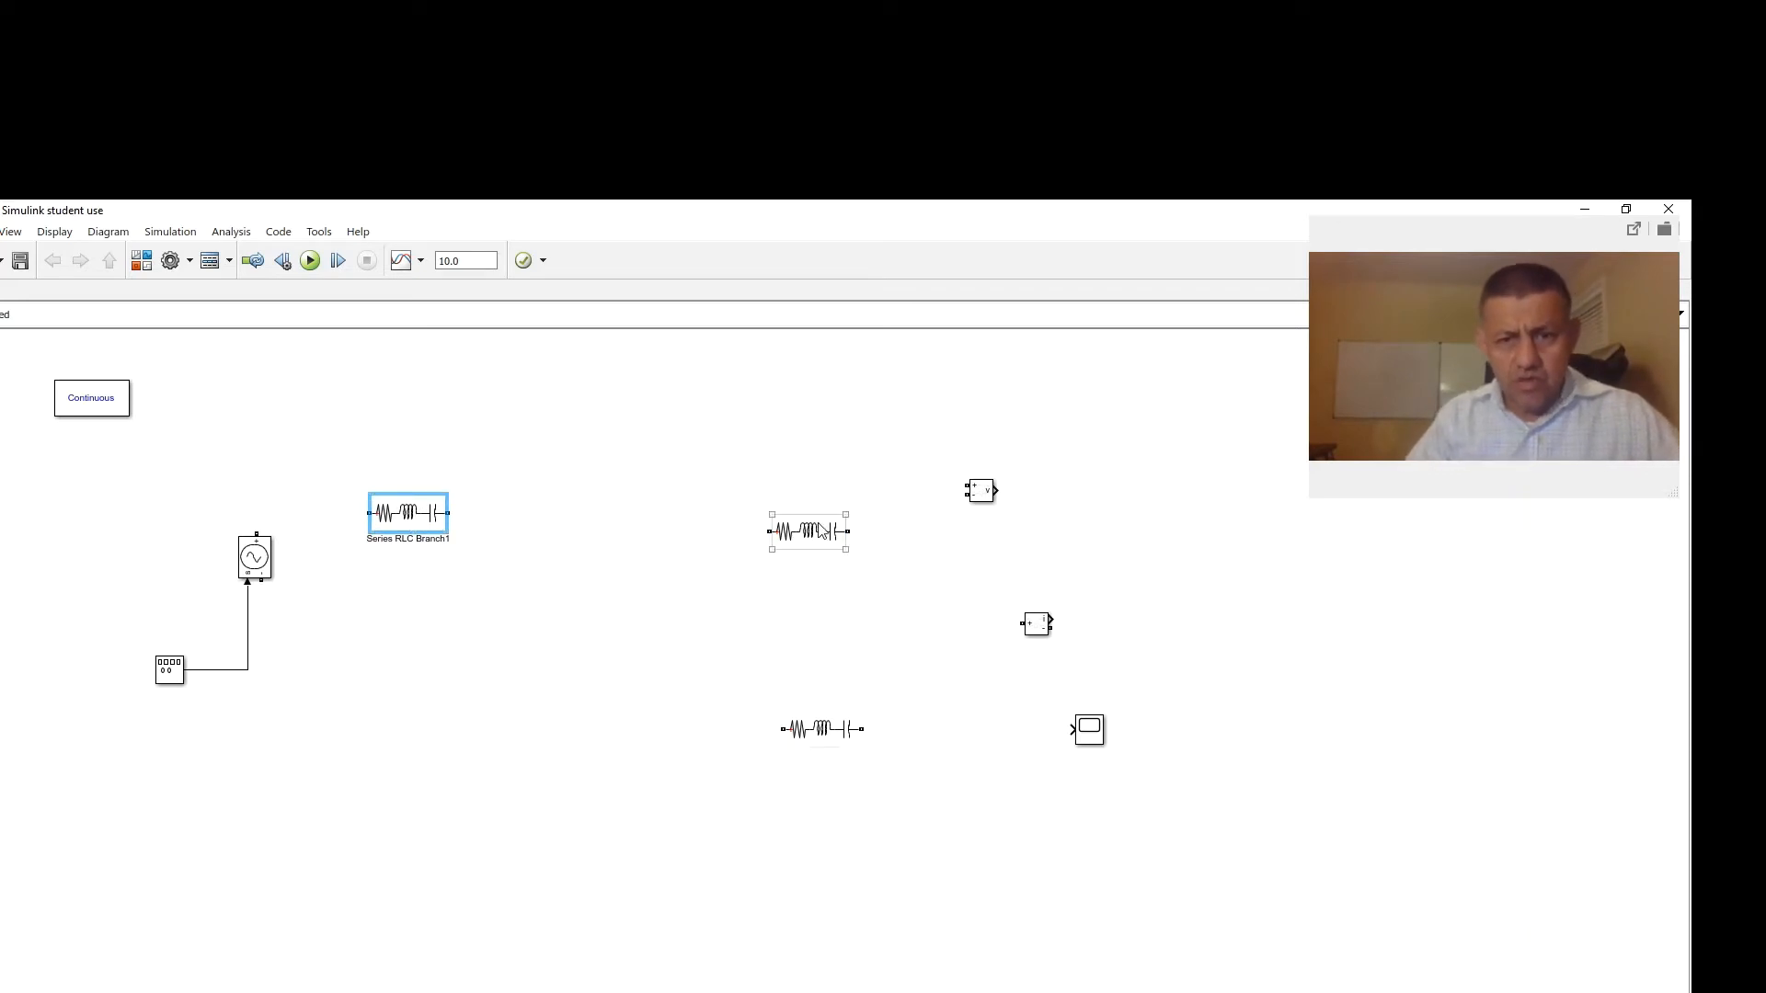
{"action": "left_click_drag", "start_coordinate": [823, 532], "coordinate": [628, 512]}
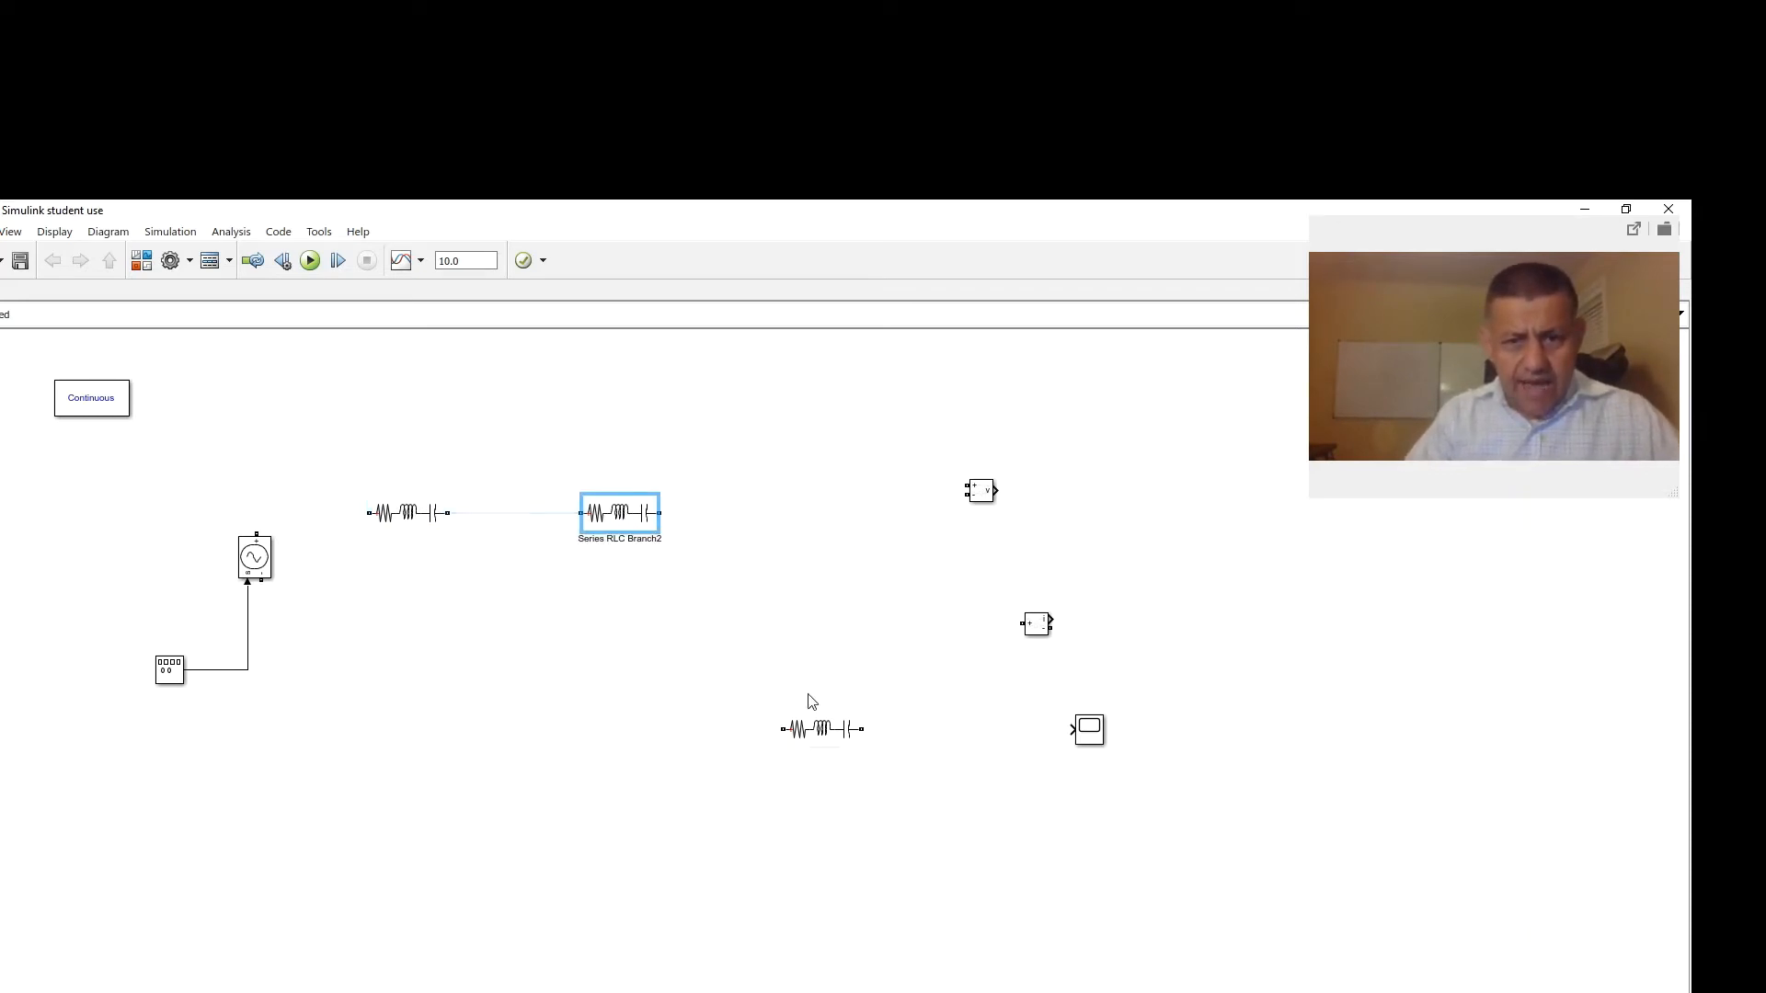
Rotate the original Series RLC Branch to vertical, place it below and right of the second copy, and delete the unconnected Signal Generator beside it
{"action": "left_click_drag", "start_coordinate": [798, 715], "coordinate": [719, 688]}
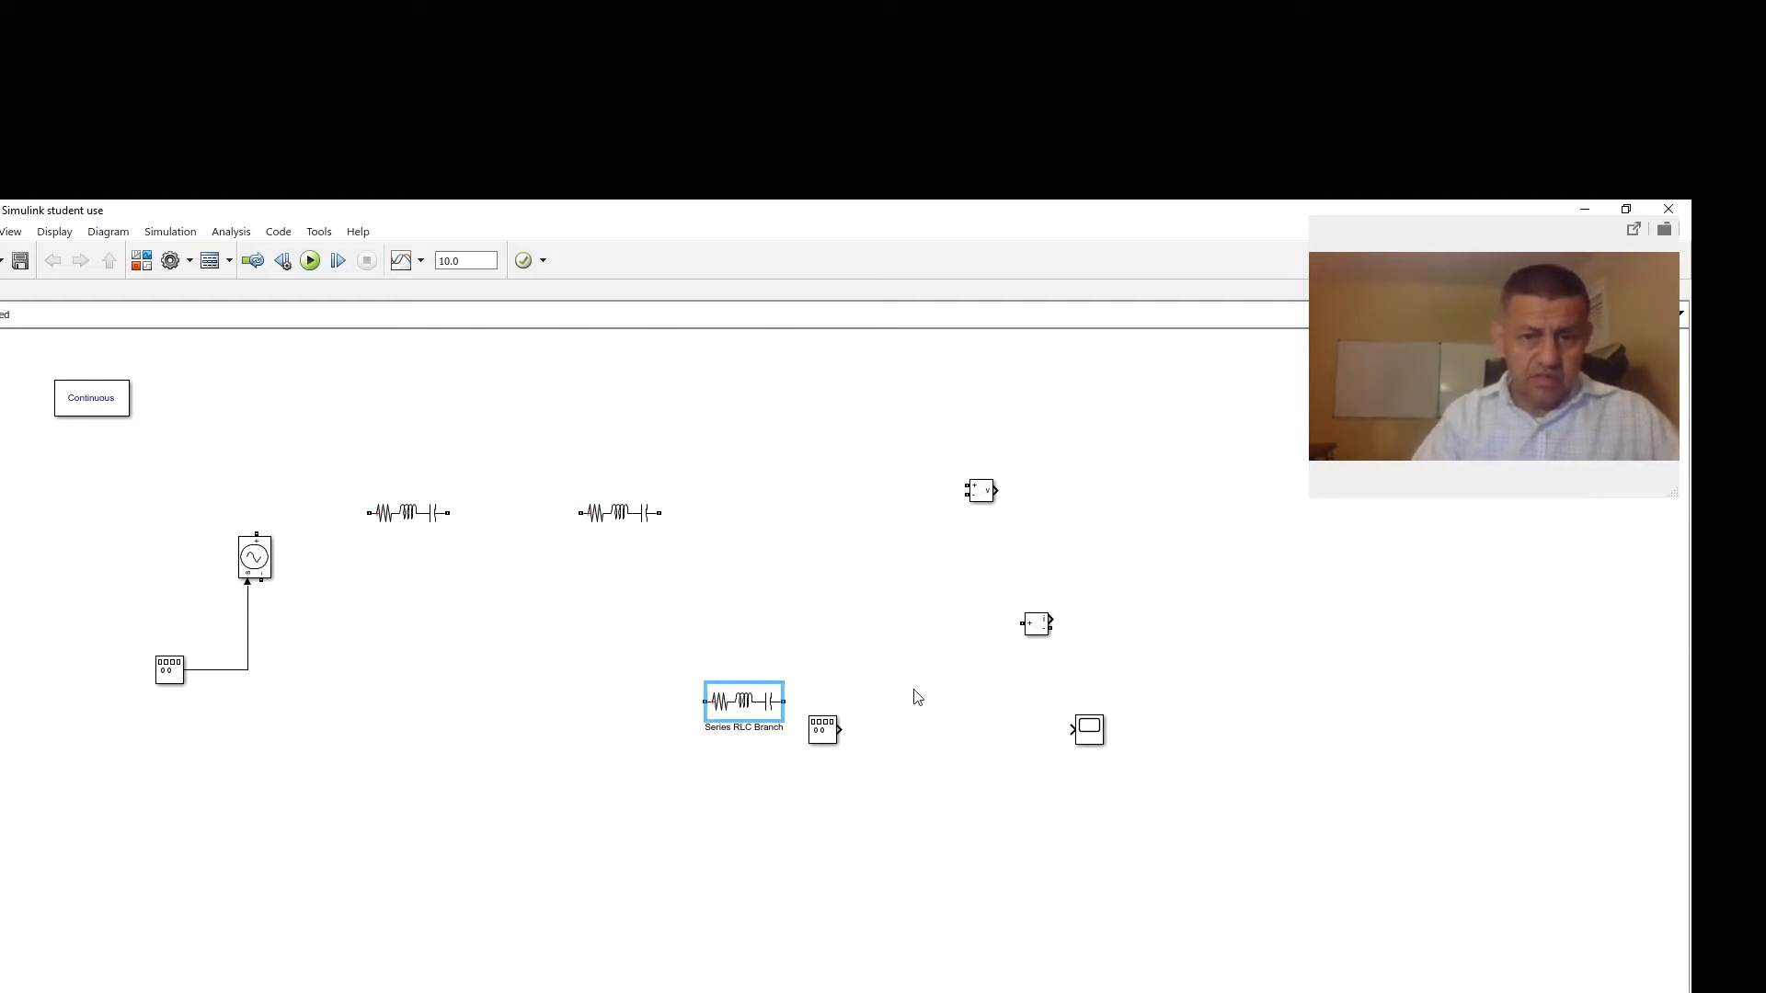
{"action": "key", "text": "ctrl+r"}
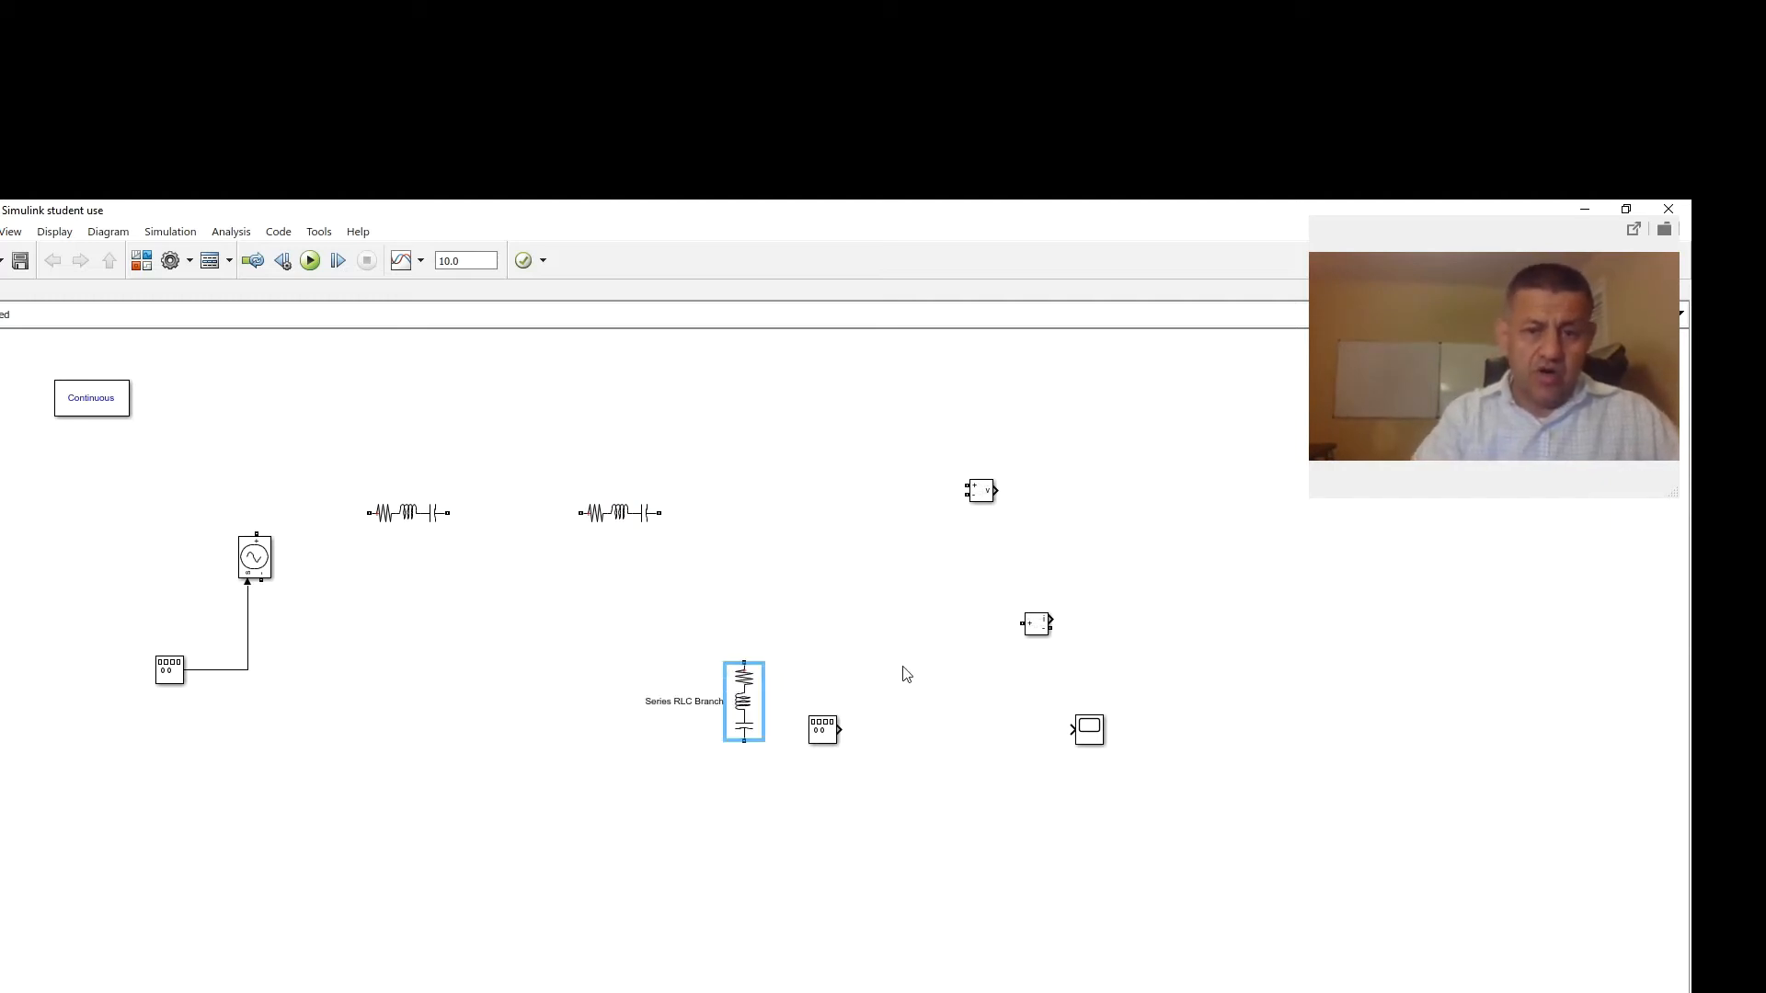
{"action": "left_click_drag", "start_coordinate": [743, 705], "coordinate": [720, 668]}
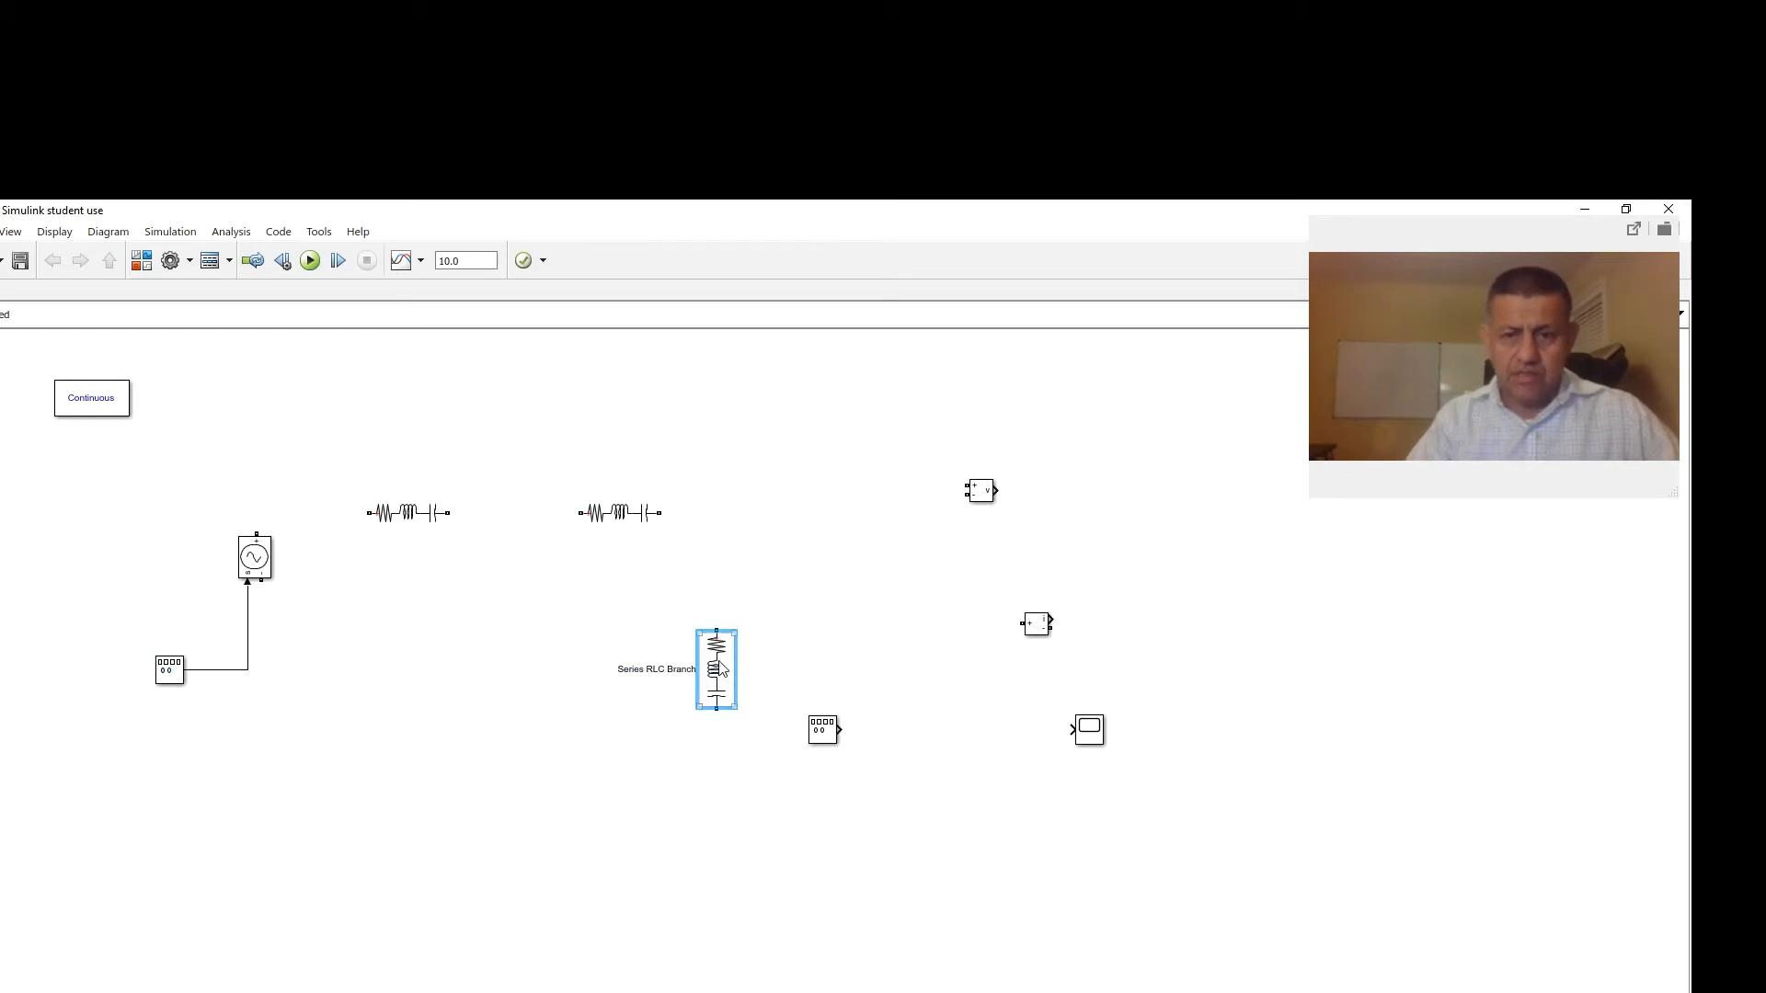
{"action": "left_click", "coordinate": [823, 732]}
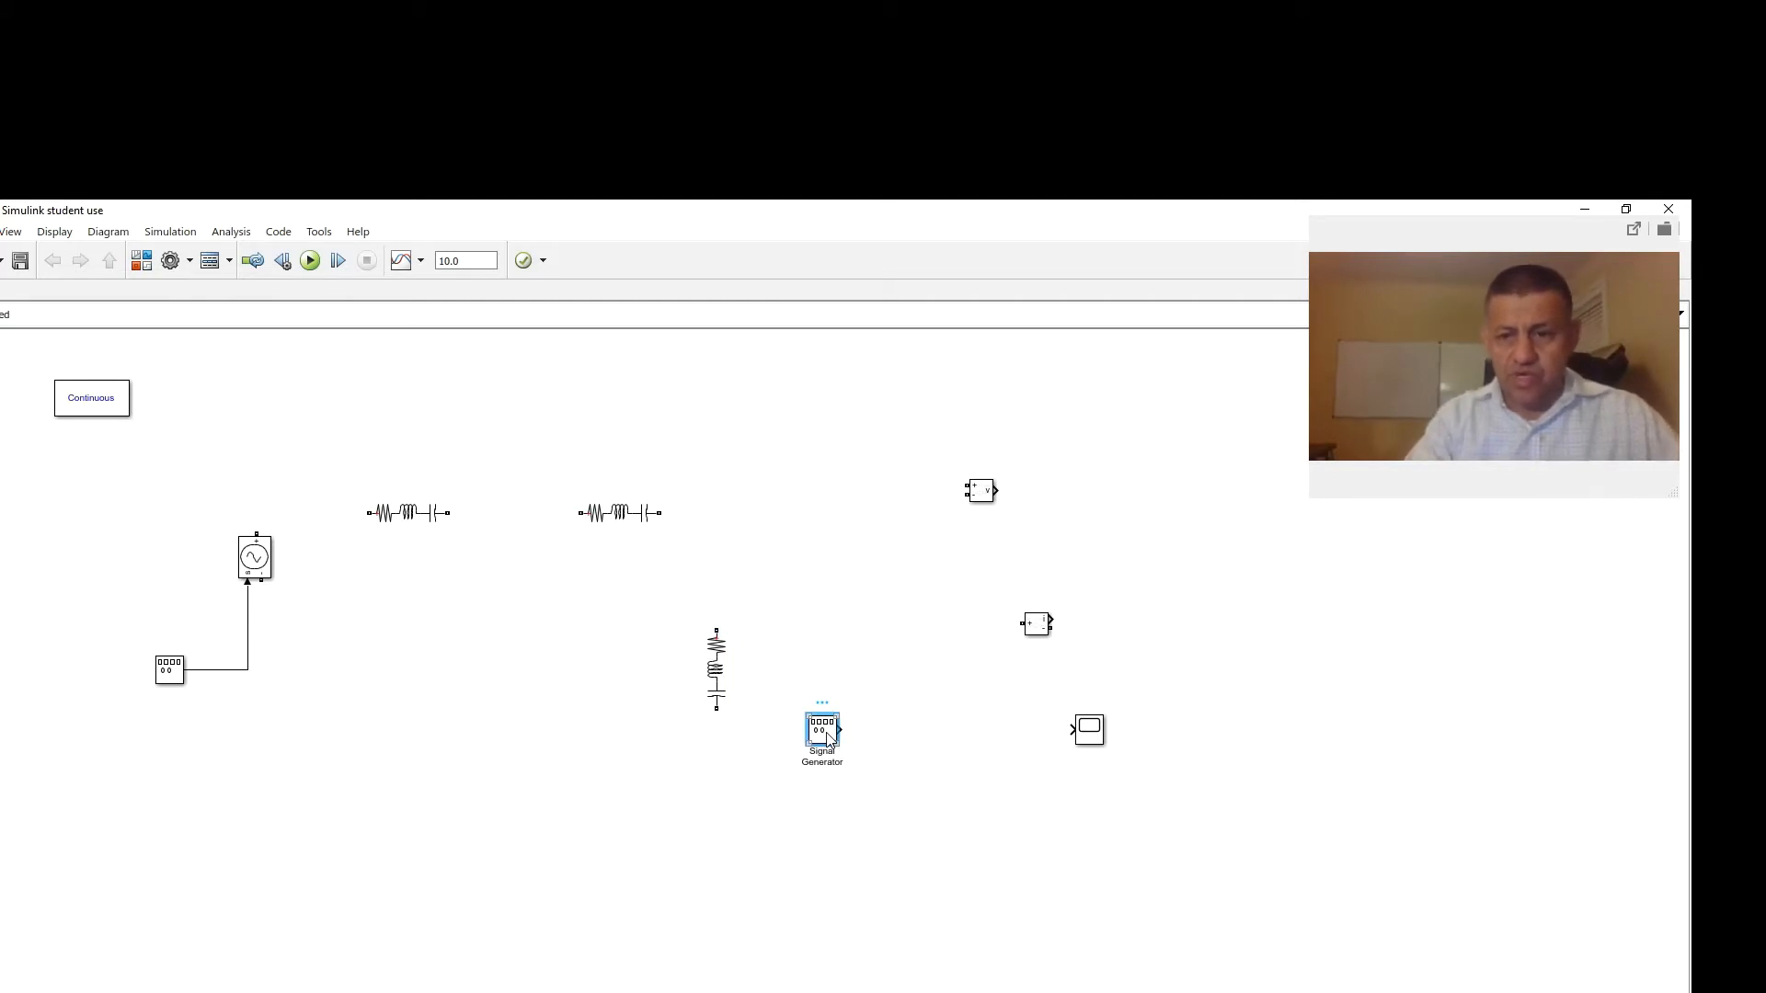
{"action": "key", "text": "Delete"}
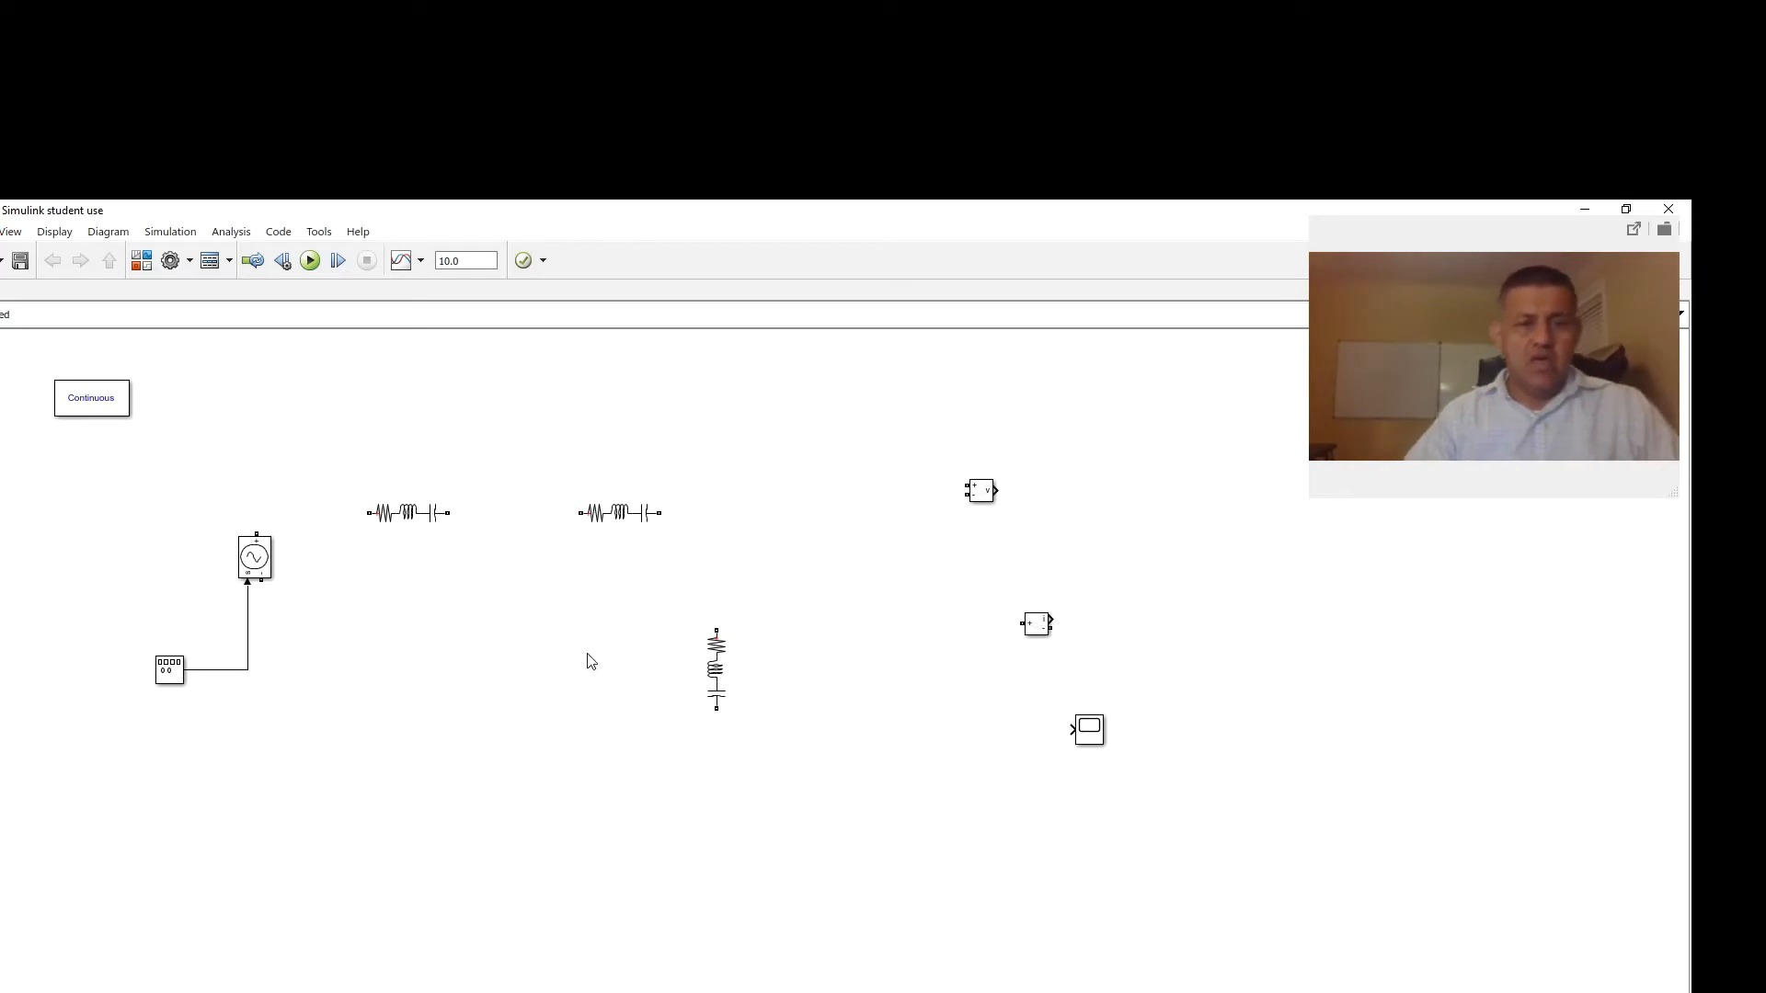
Set the horizontal Series RLC Branch nearest the Controlled Voltage Source to branch type R with a resistance of 1000 ohms
{"action": "left_click", "coordinate": [402, 515]}
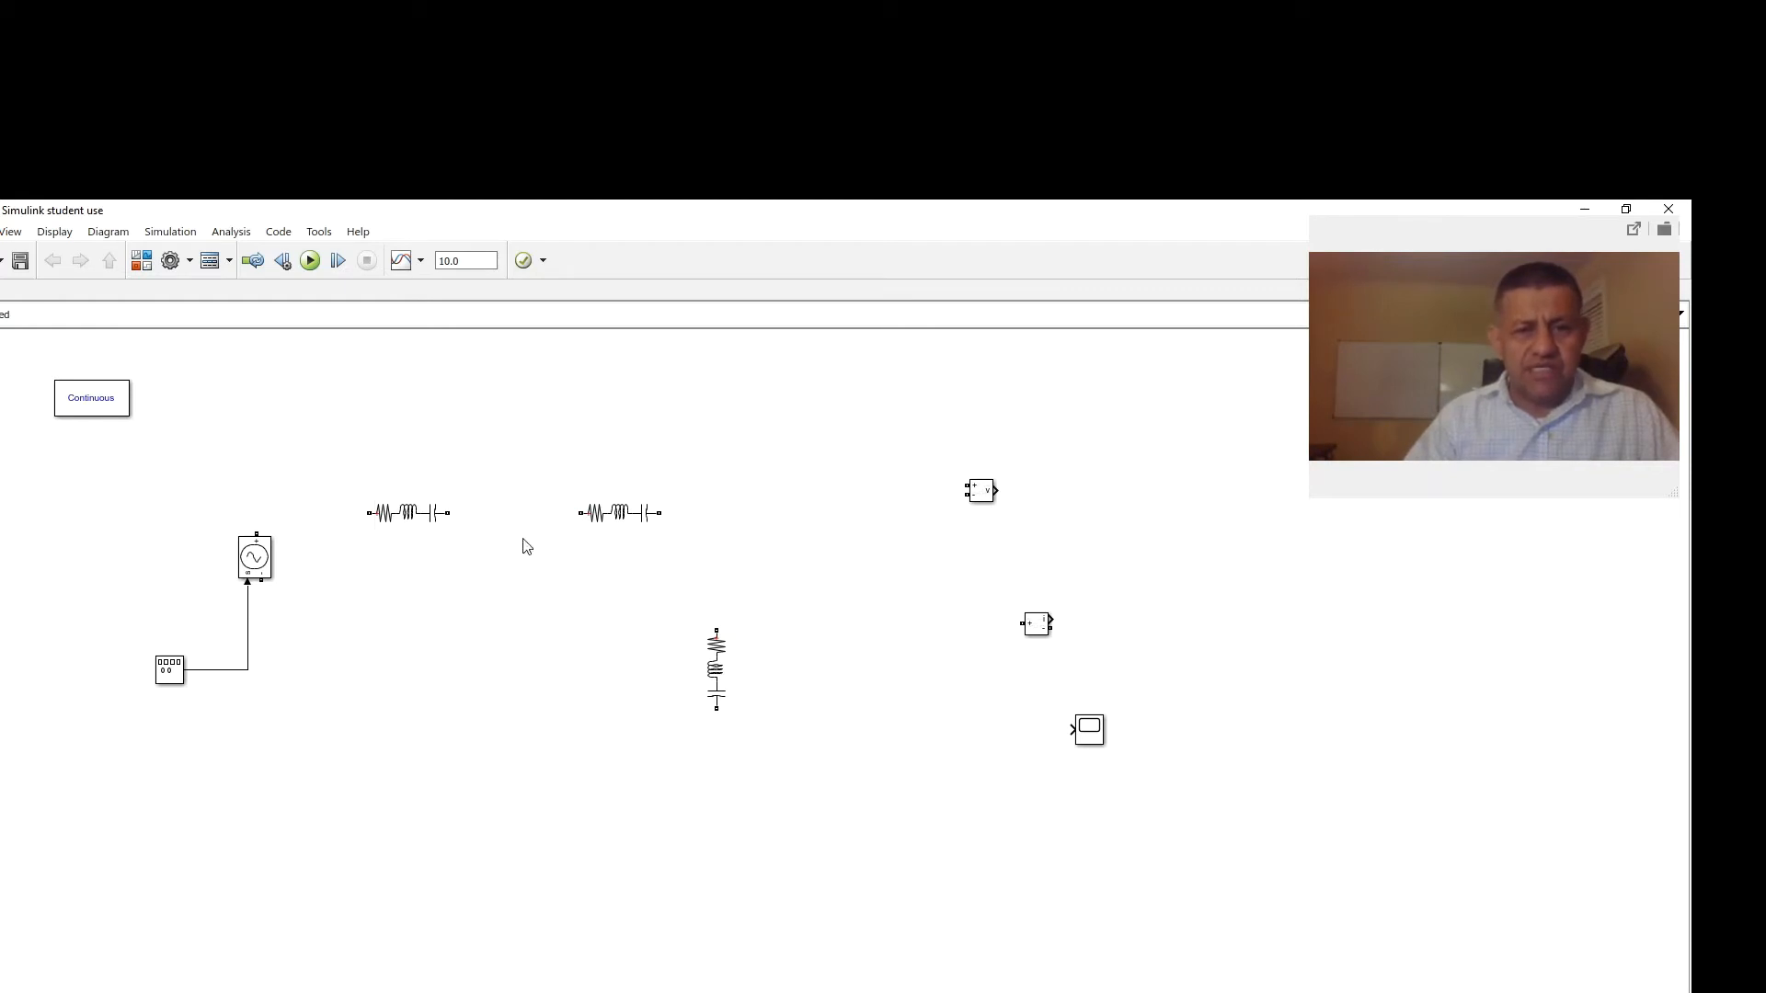
{"action": "double_click", "coordinate": [402, 515]}
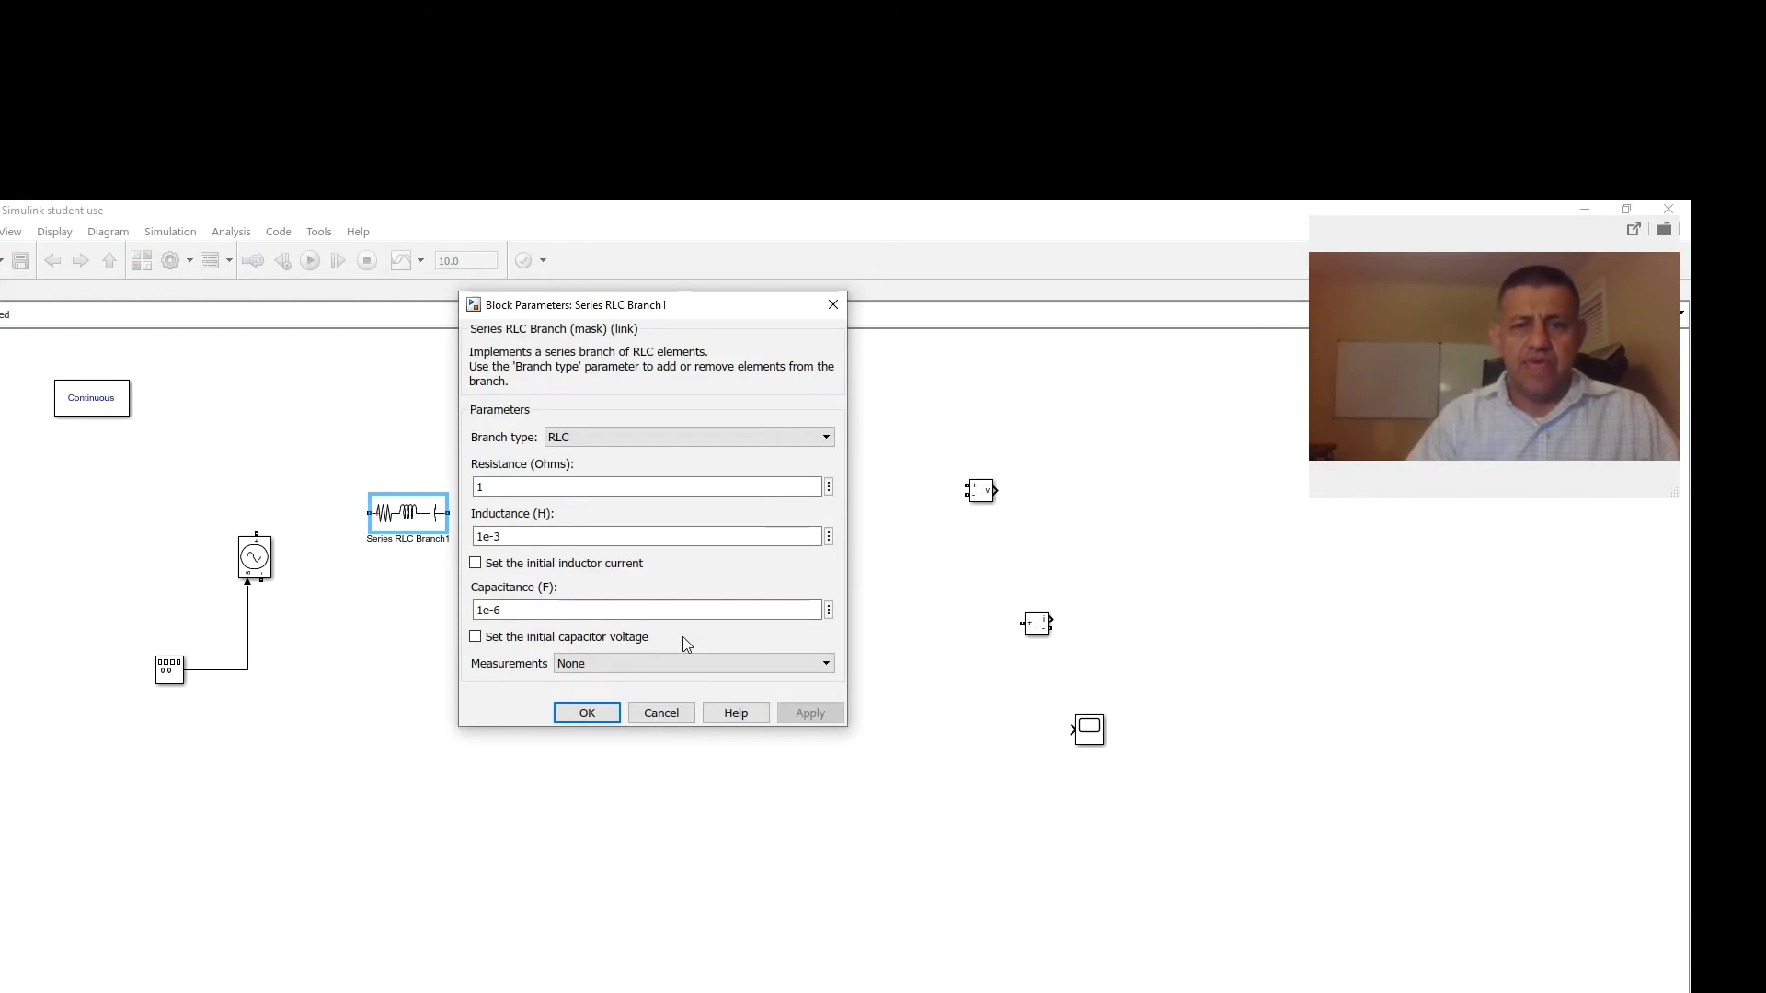
{"action": "left_click", "coordinate": [827, 437]}
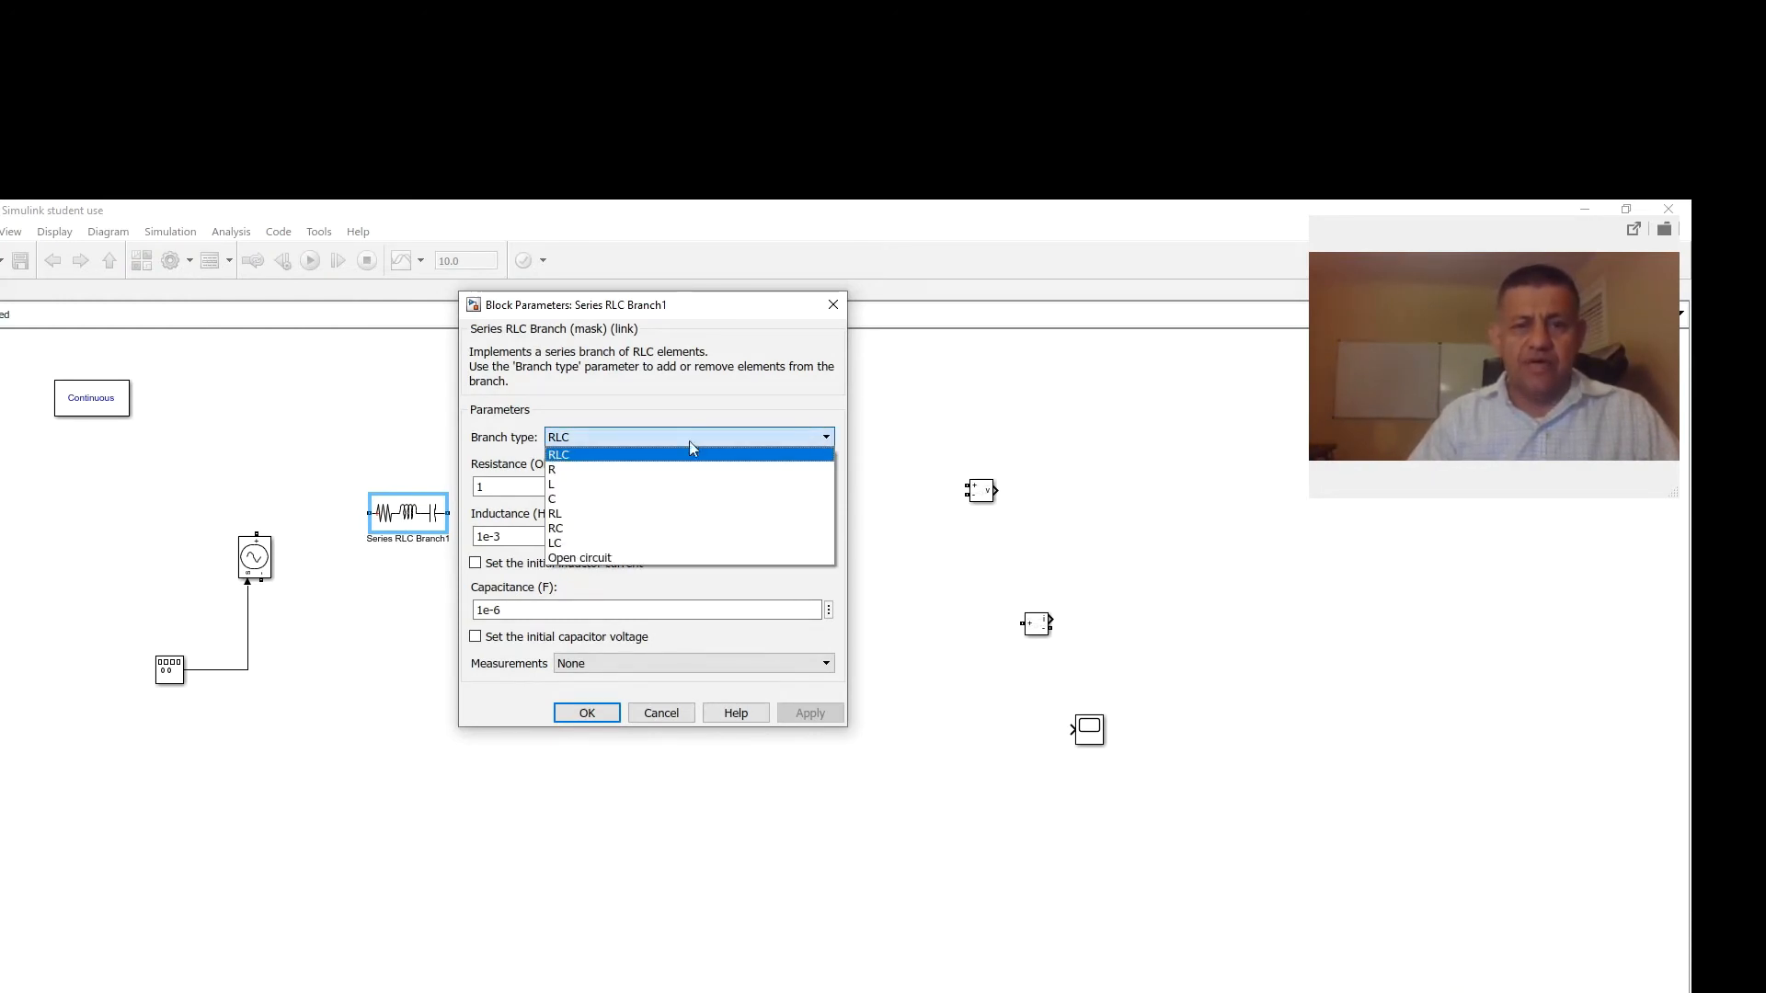
{"action": "left_click", "coordinate": [555, 470]}
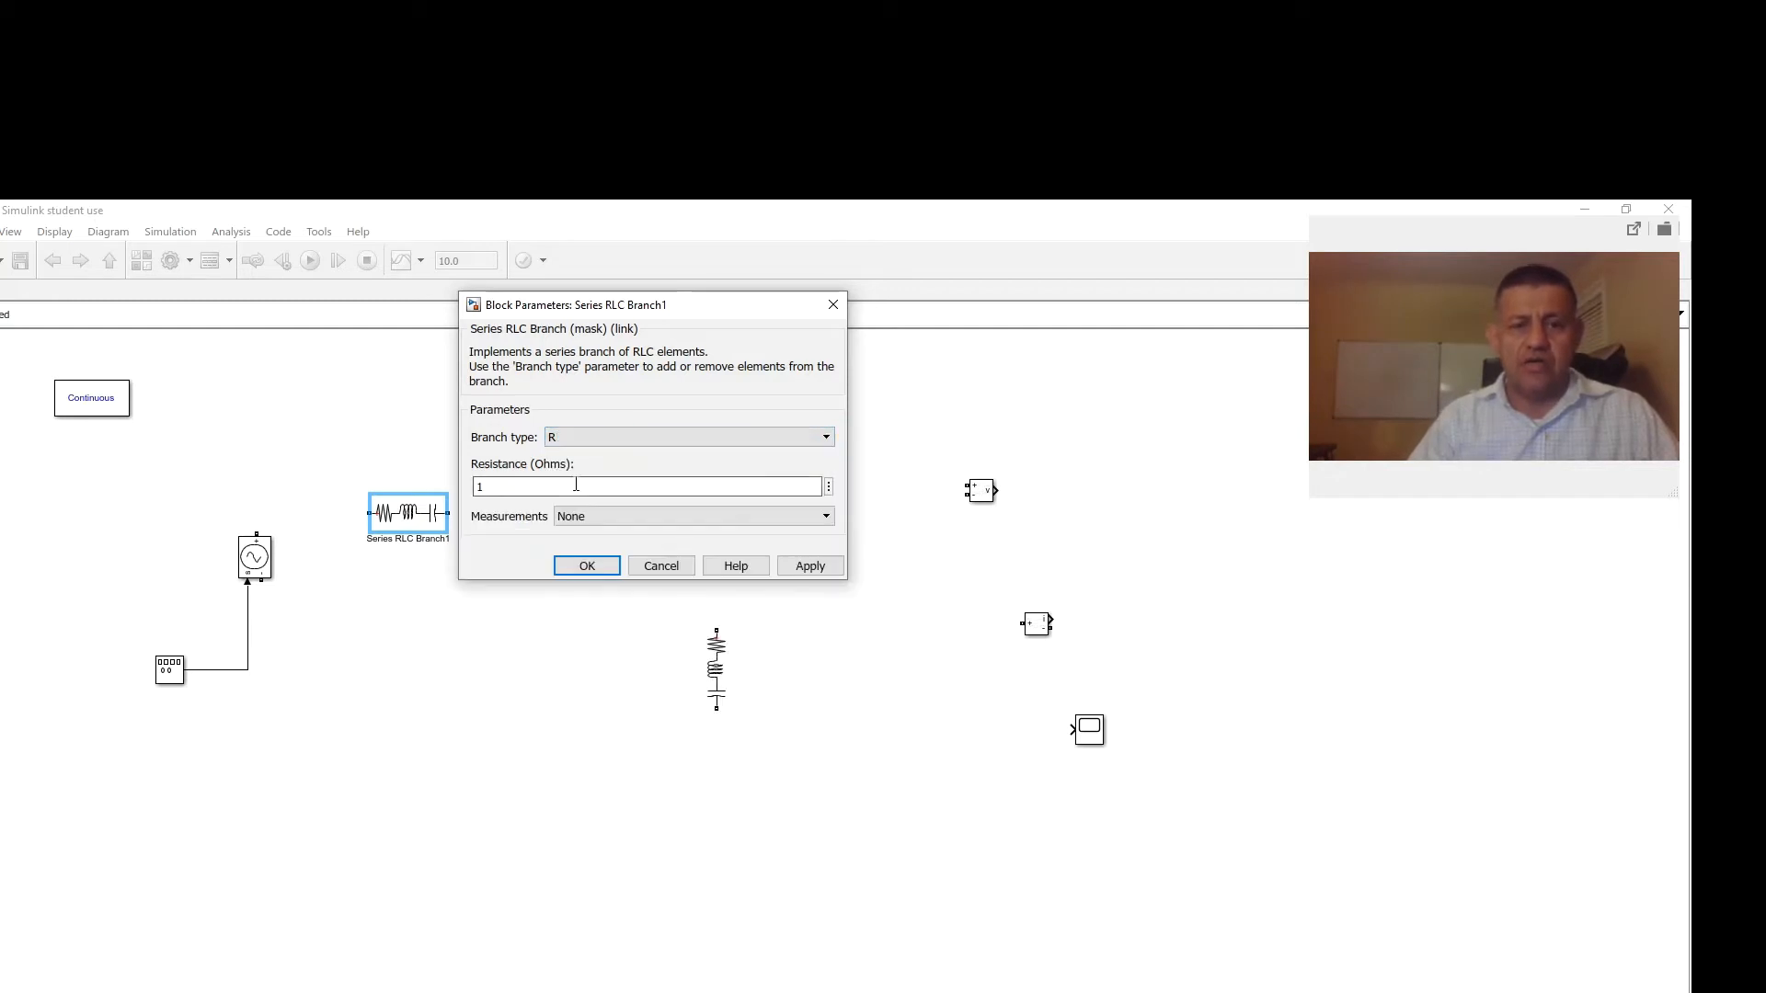
{"action": "double_click", "coordinate": [506, 487]}
{"action": "key", "text": "BackSpace"}
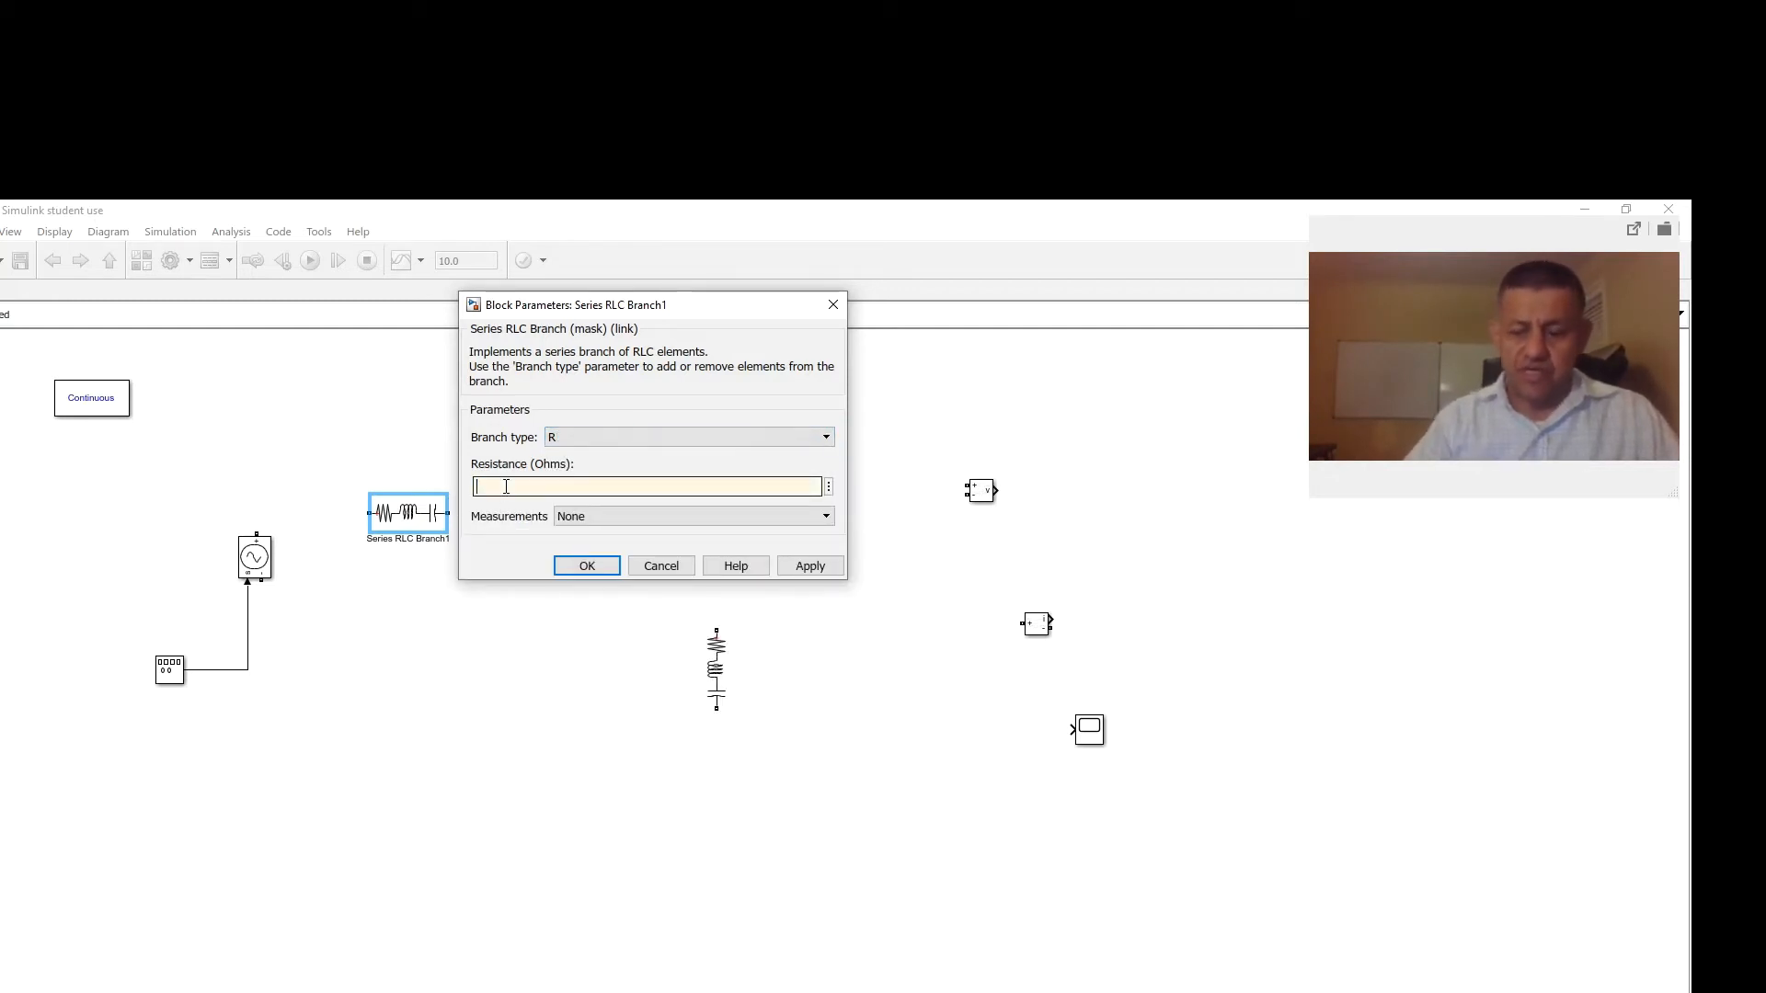
{"action": "type", "text": "100"}
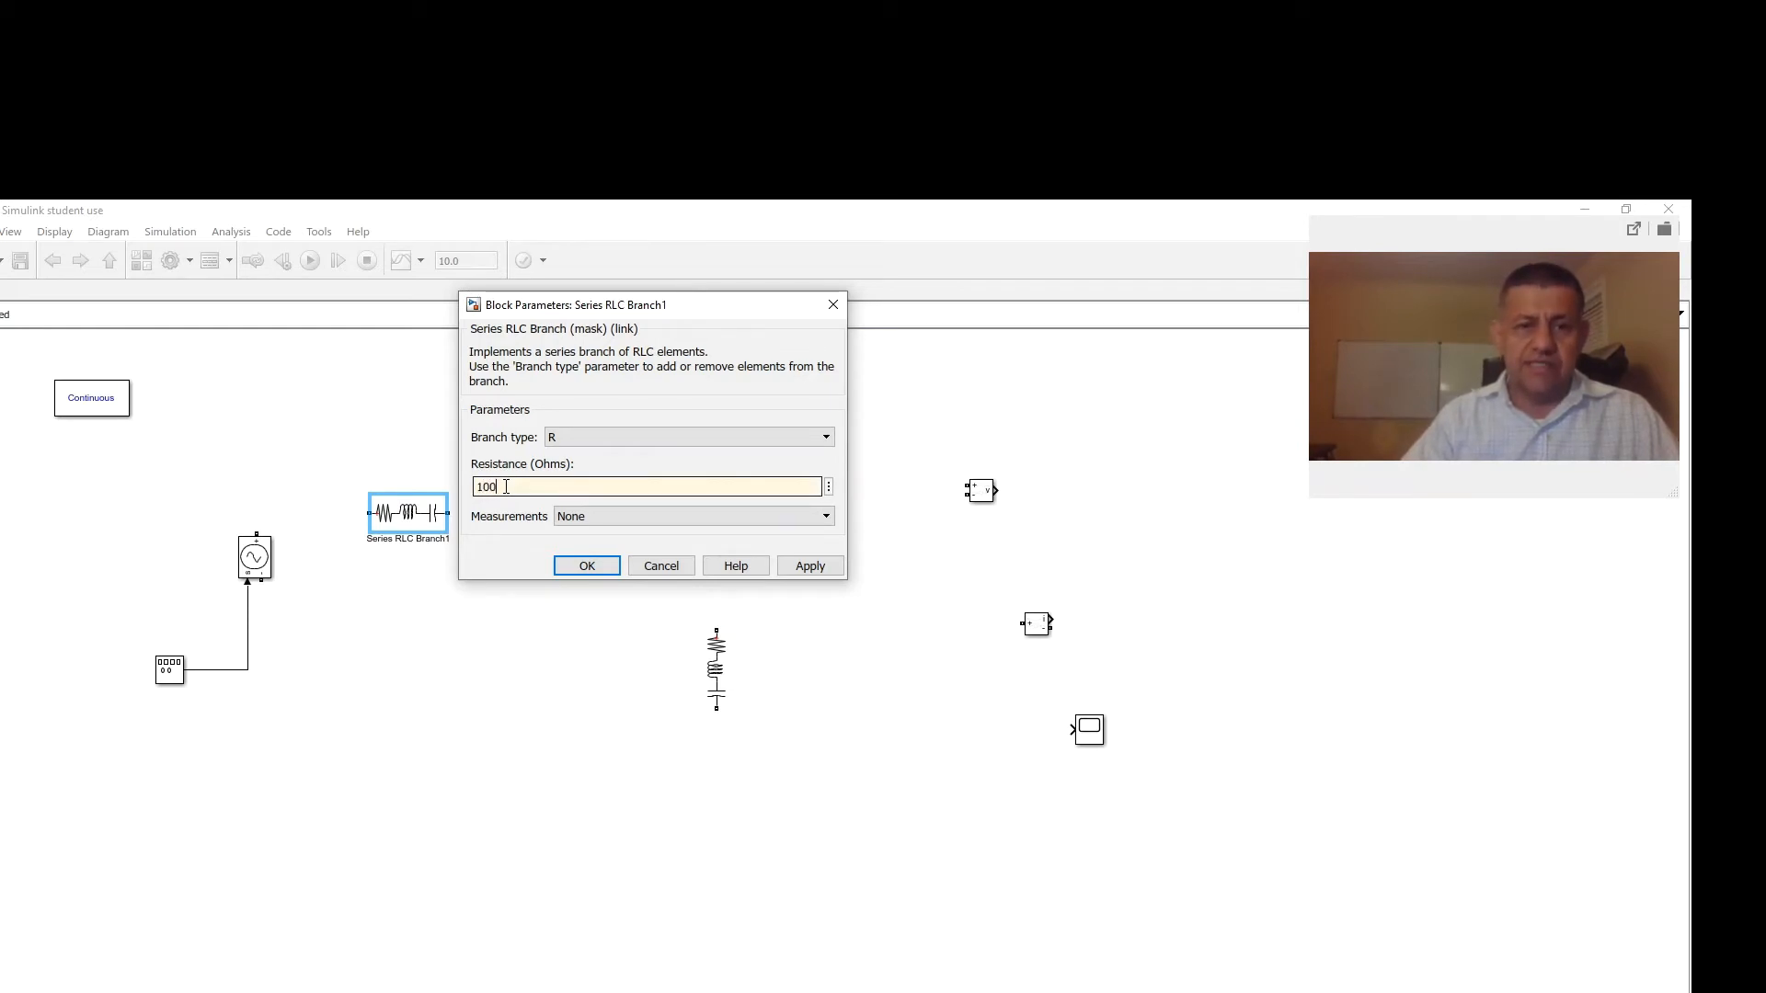
{"action": "type", "text": "0"}
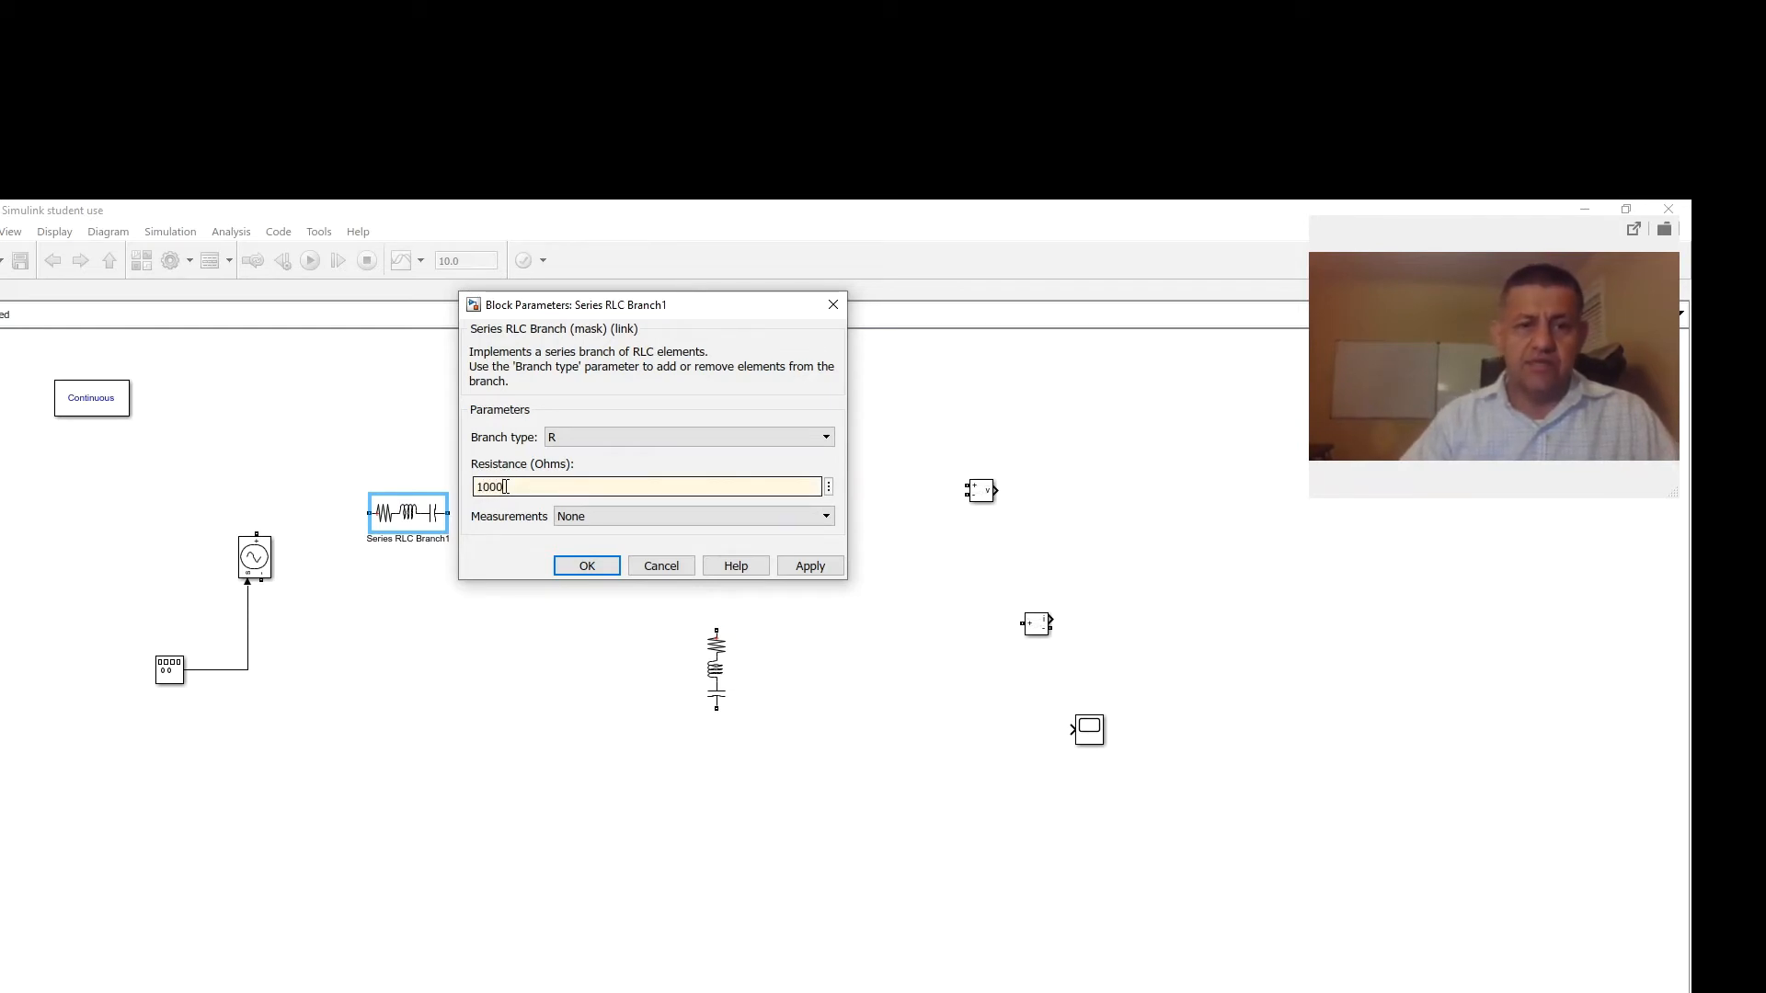
{"action": "left_click", "coordinate": [810, 565]}
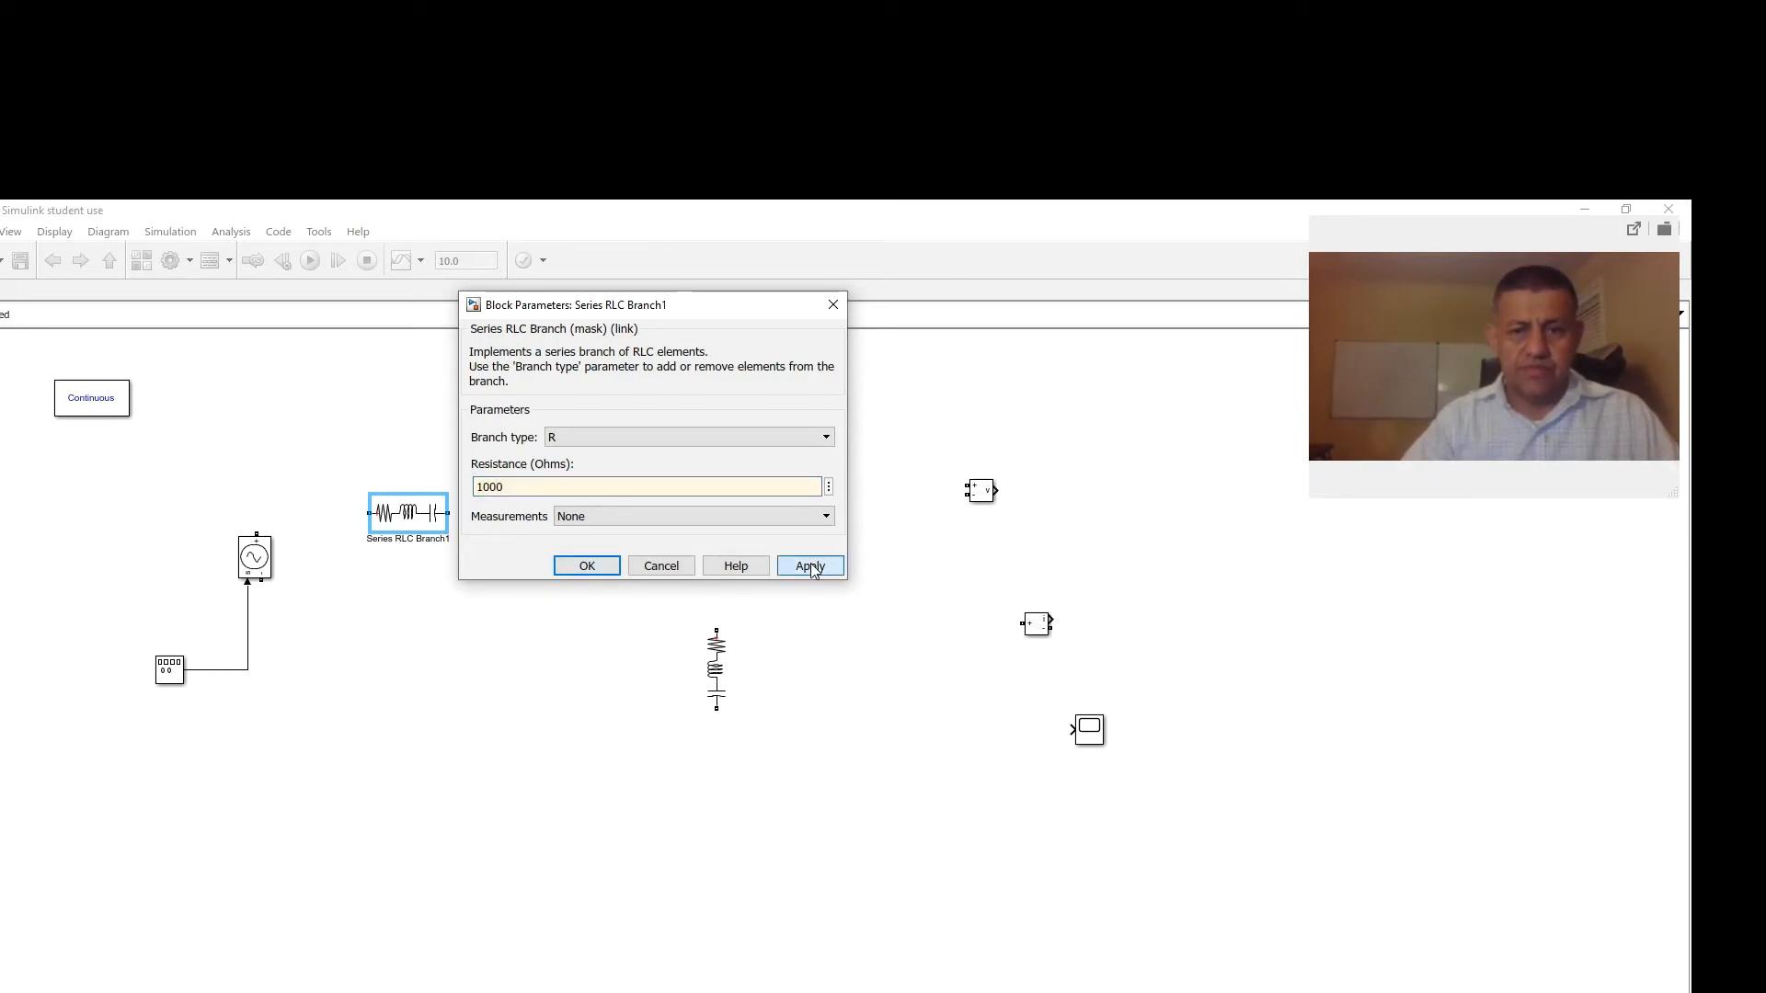
{"action": "left_click", "coordinate": [586, 567]}
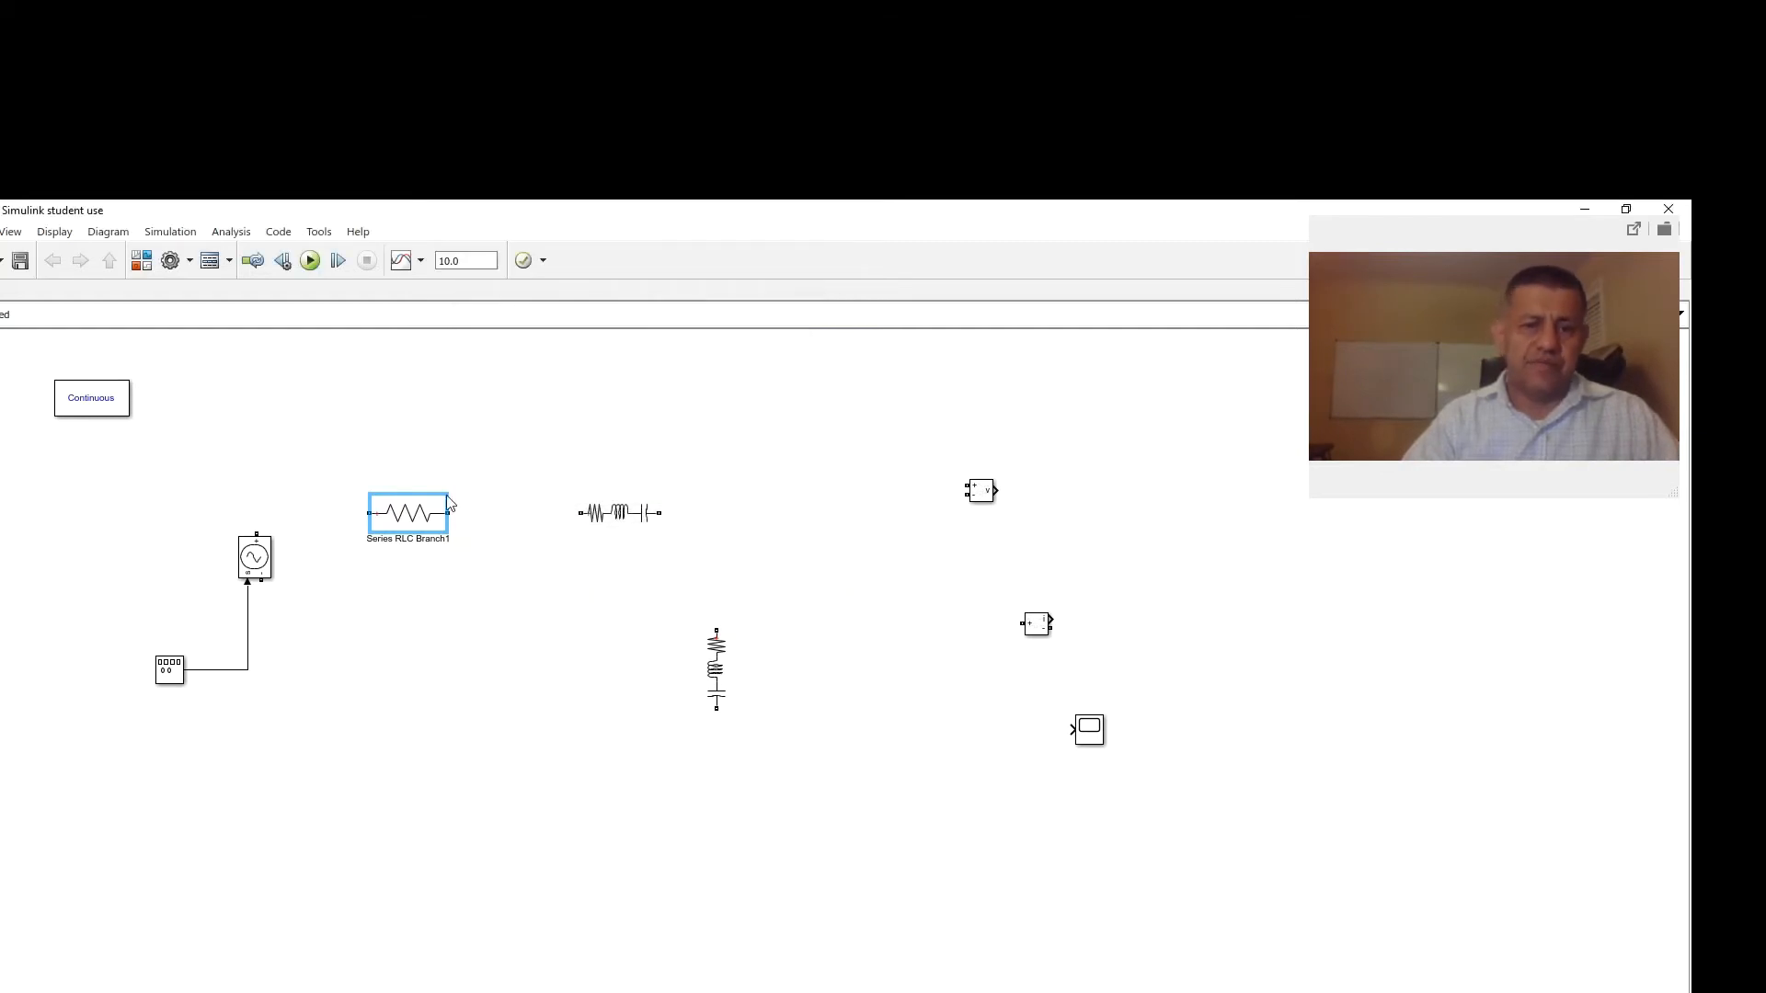
Set the second horizontal Series RLC Branch to branch type L with an inductance of 100e-3 H, and recheck its parameters
{"action": "left_click", "coordinate": [602, 522]}
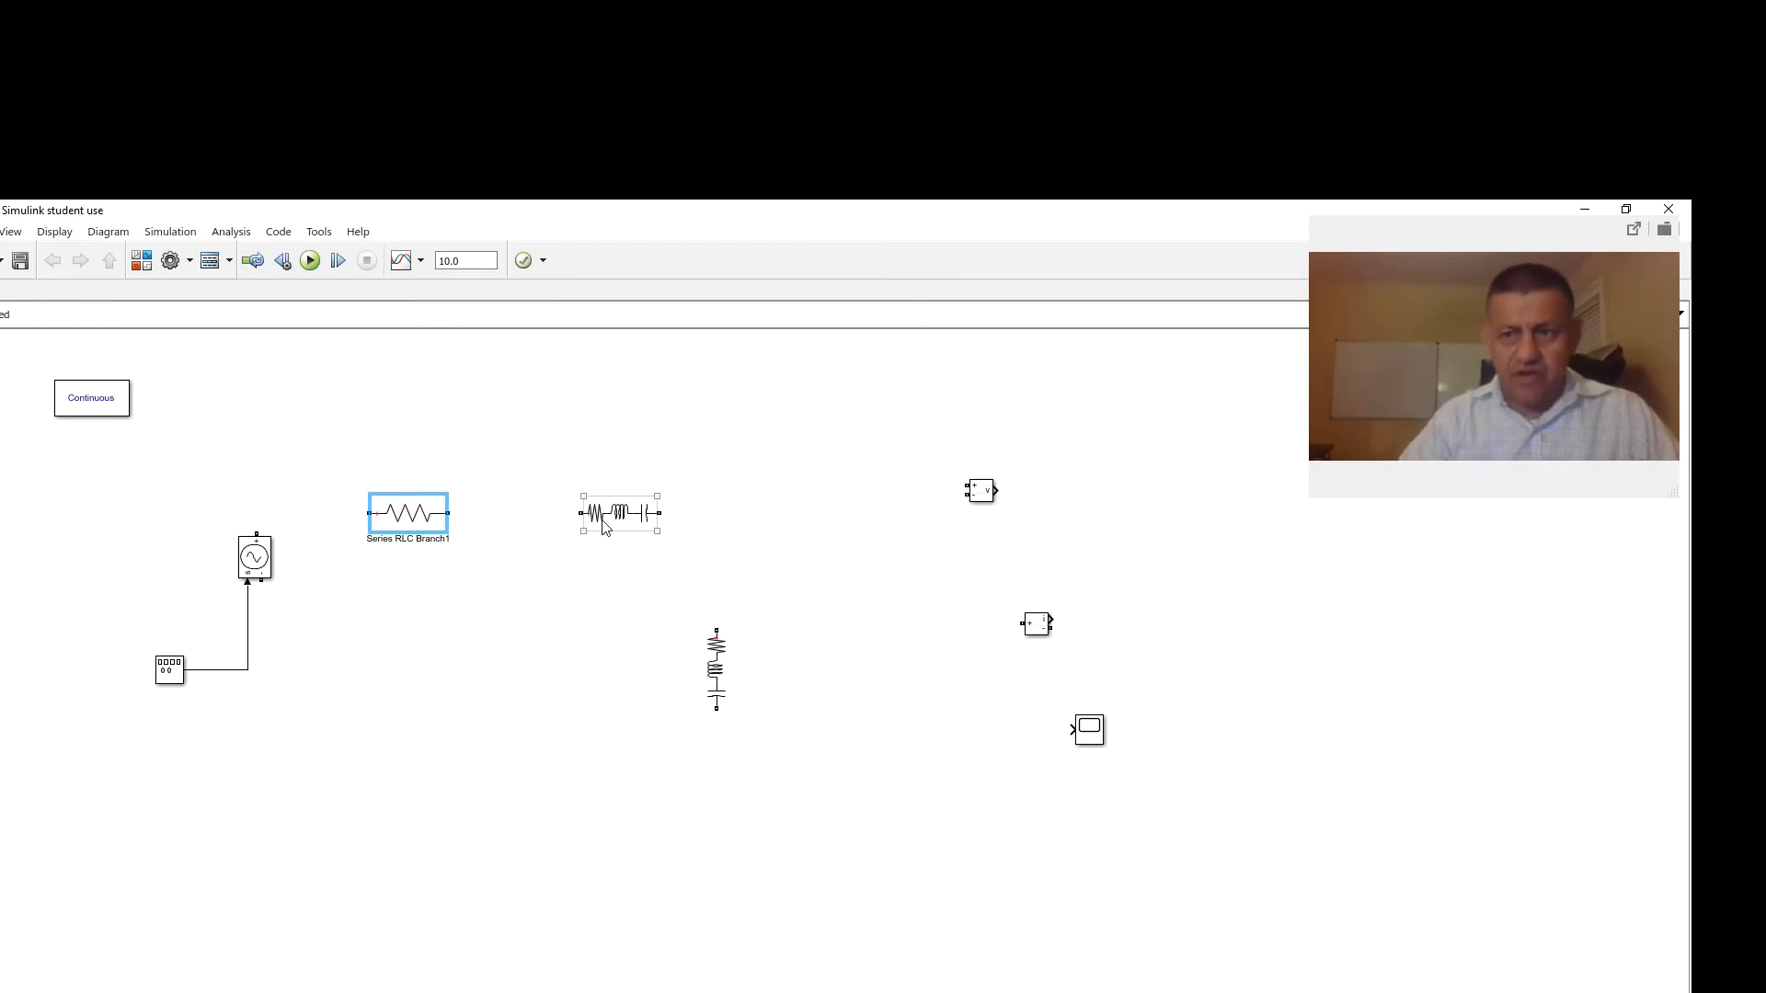
{"action": "double_click", "coordinate": [602, 522]}
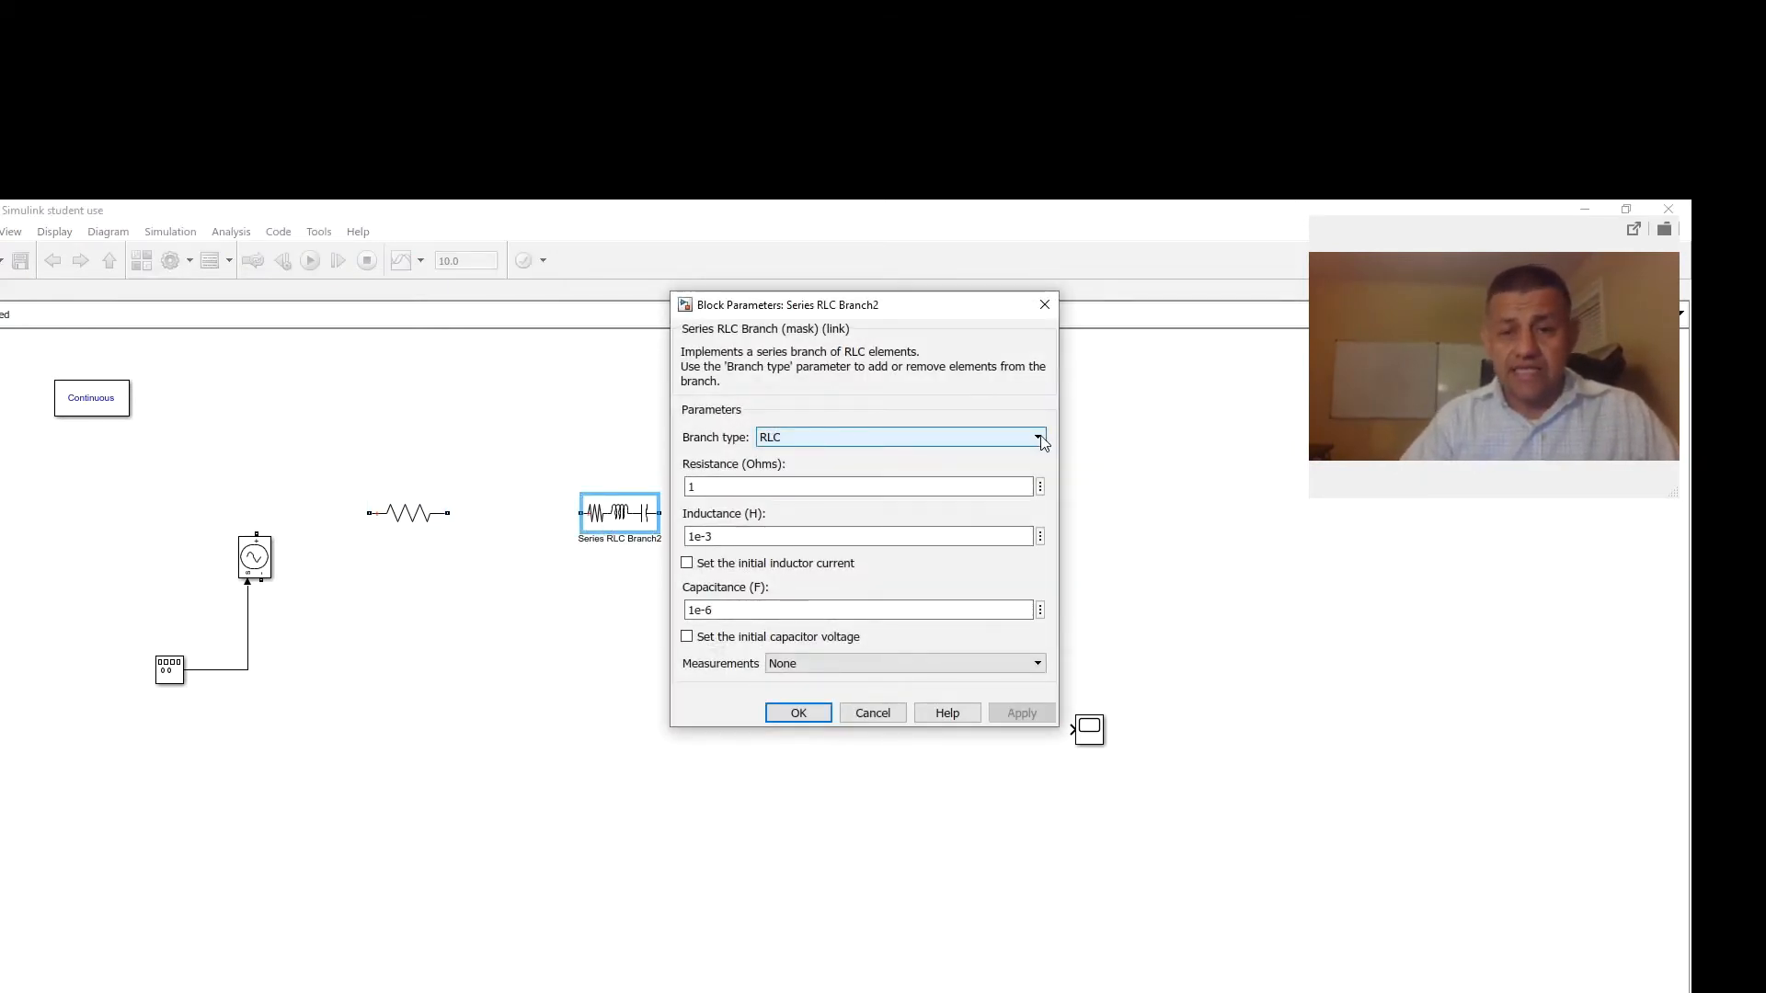
{"action": "left_click", "coordinate": [1038, 438]}
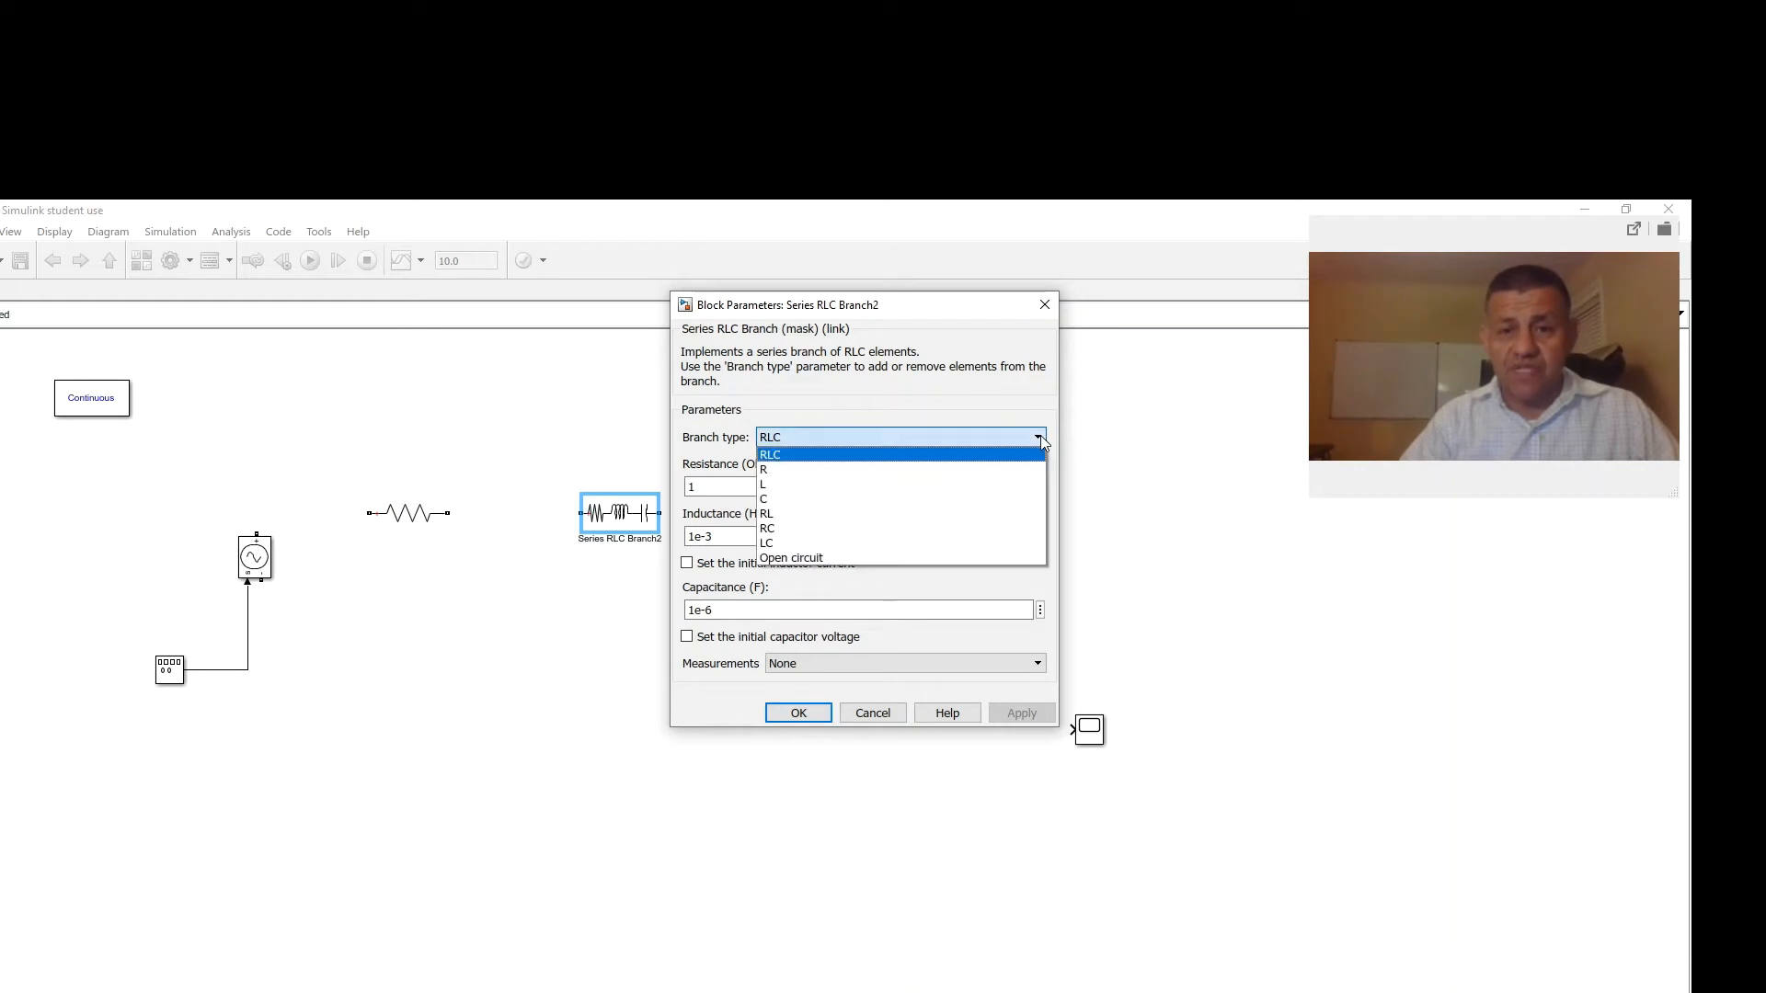
{"action": "left_click", "coordinate": [773, 484]}
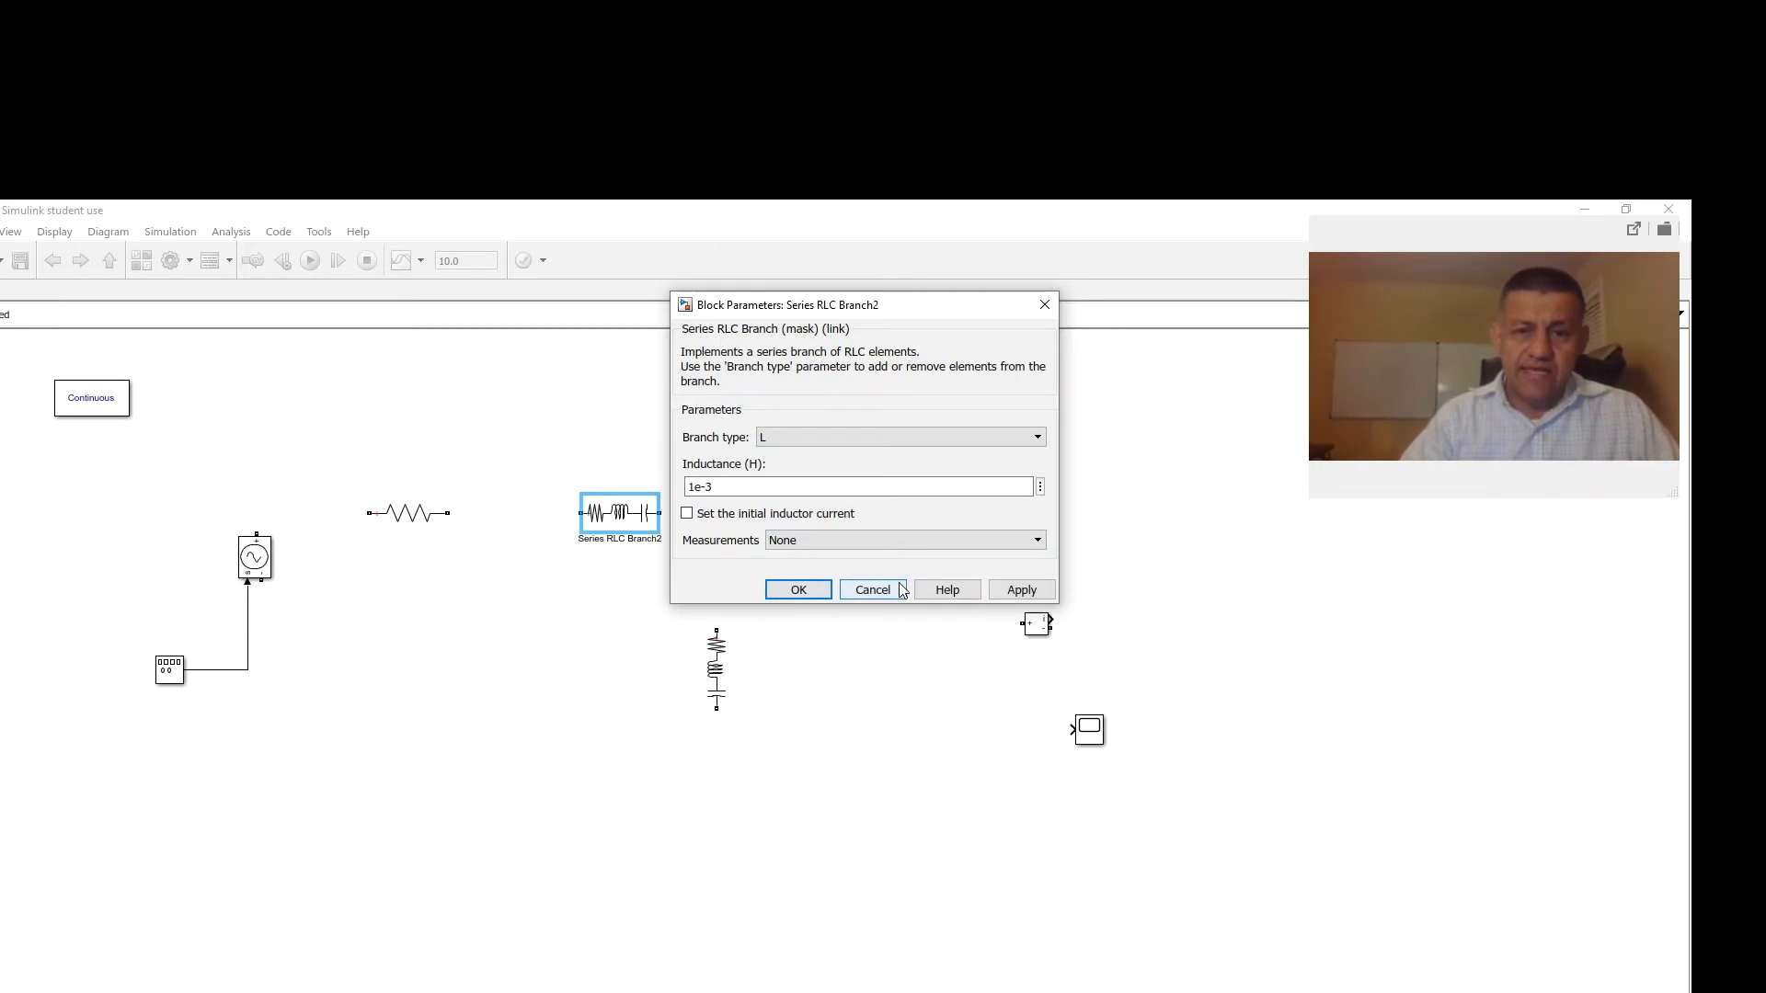
{"action": "double_click", "coordinate": [694, 488]}
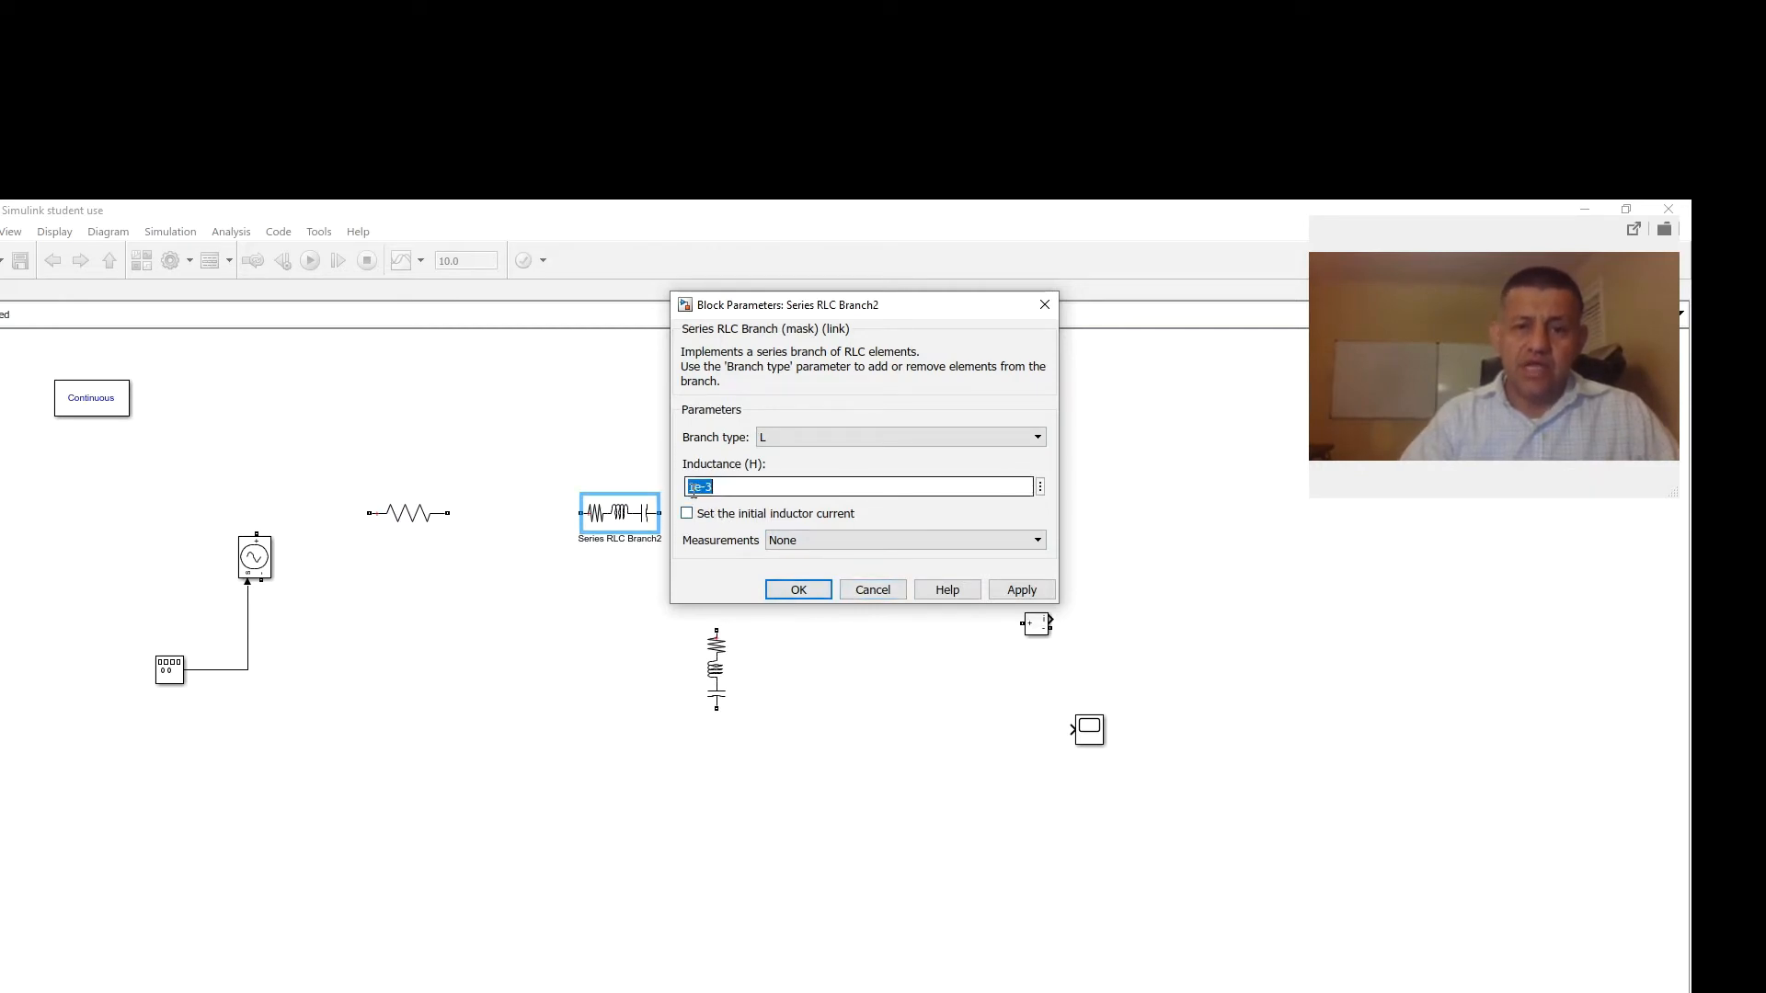
{"action": "left_click", "coordinate": [694, 488]}
{"action": "key", "text": "BackSpace"}
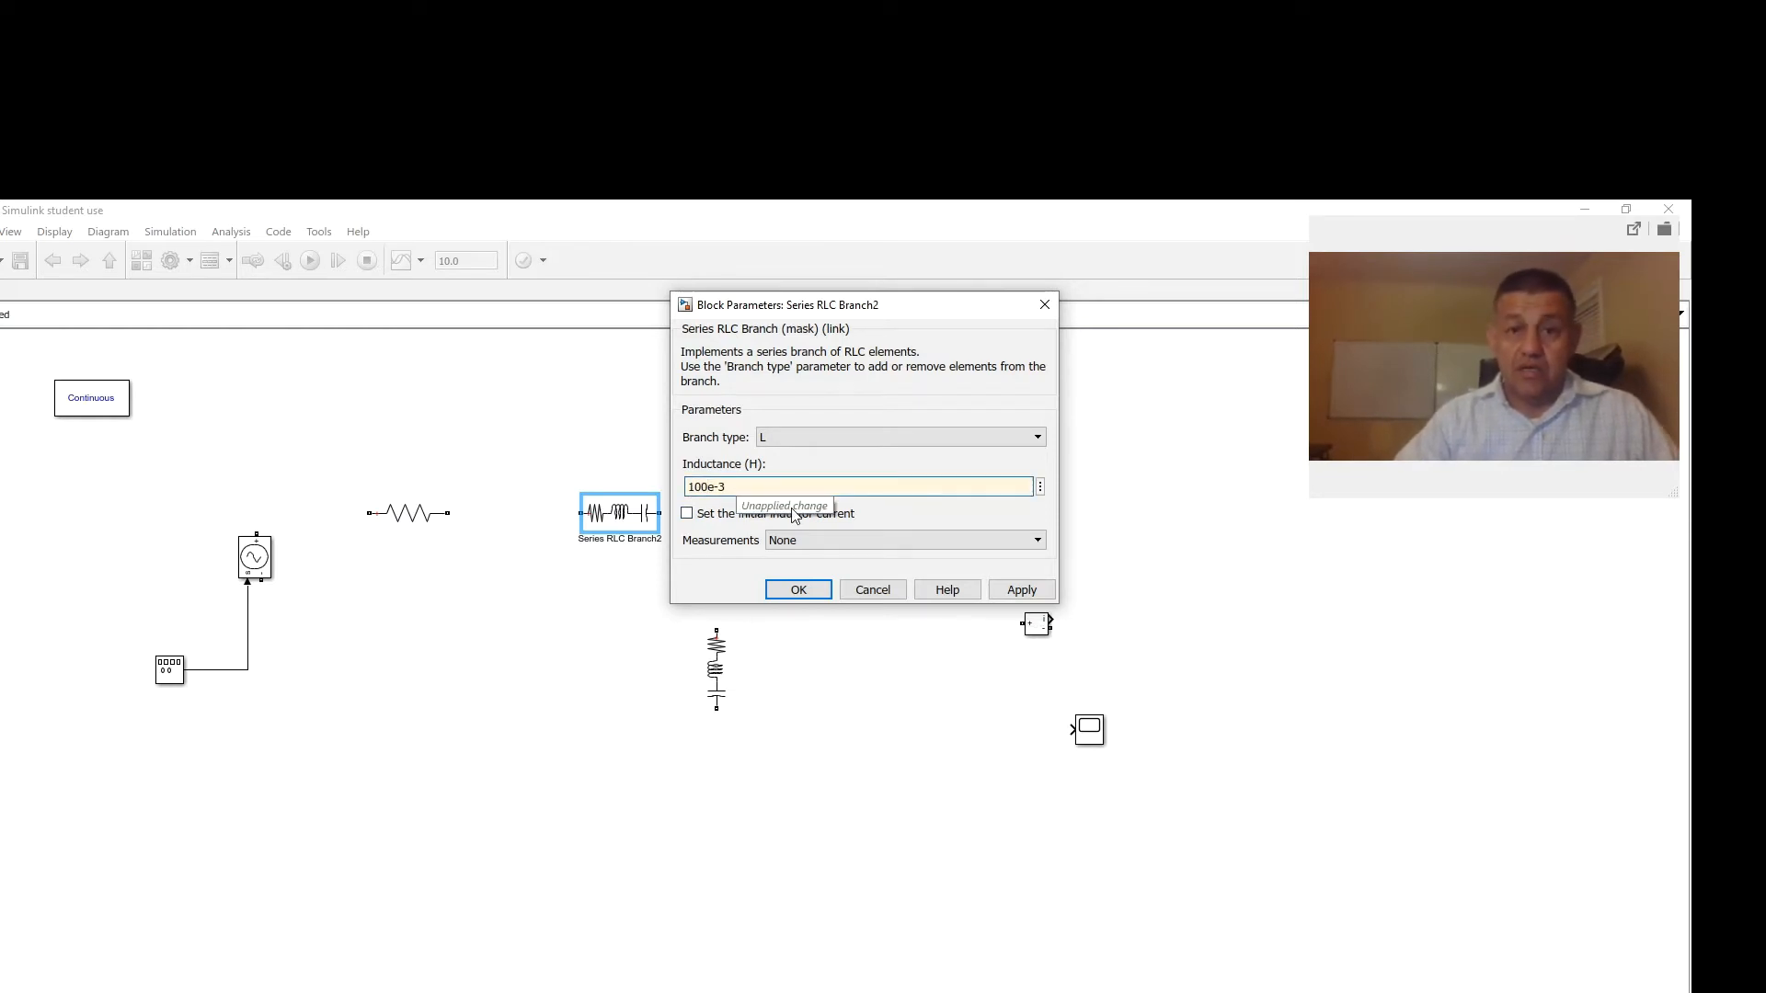
{"action": "left_click", "coordinate": [1023, 591]}
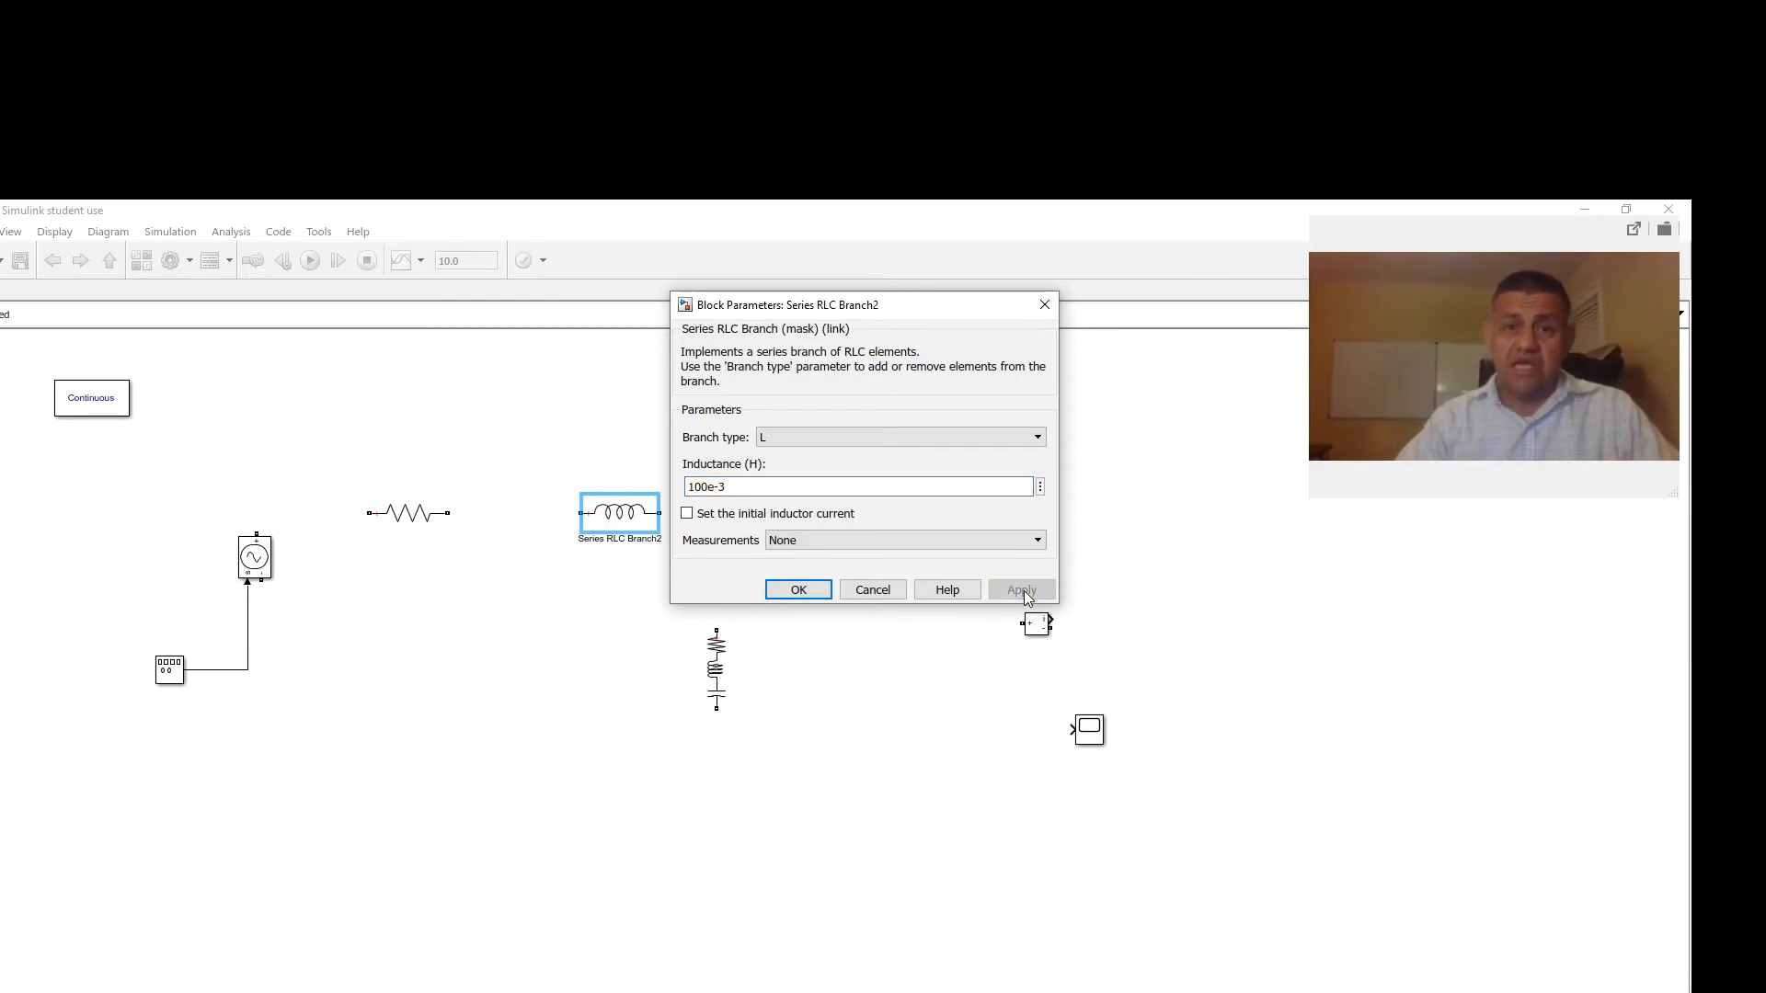
{"action": "left_click", "coordinate": [797, 590]}
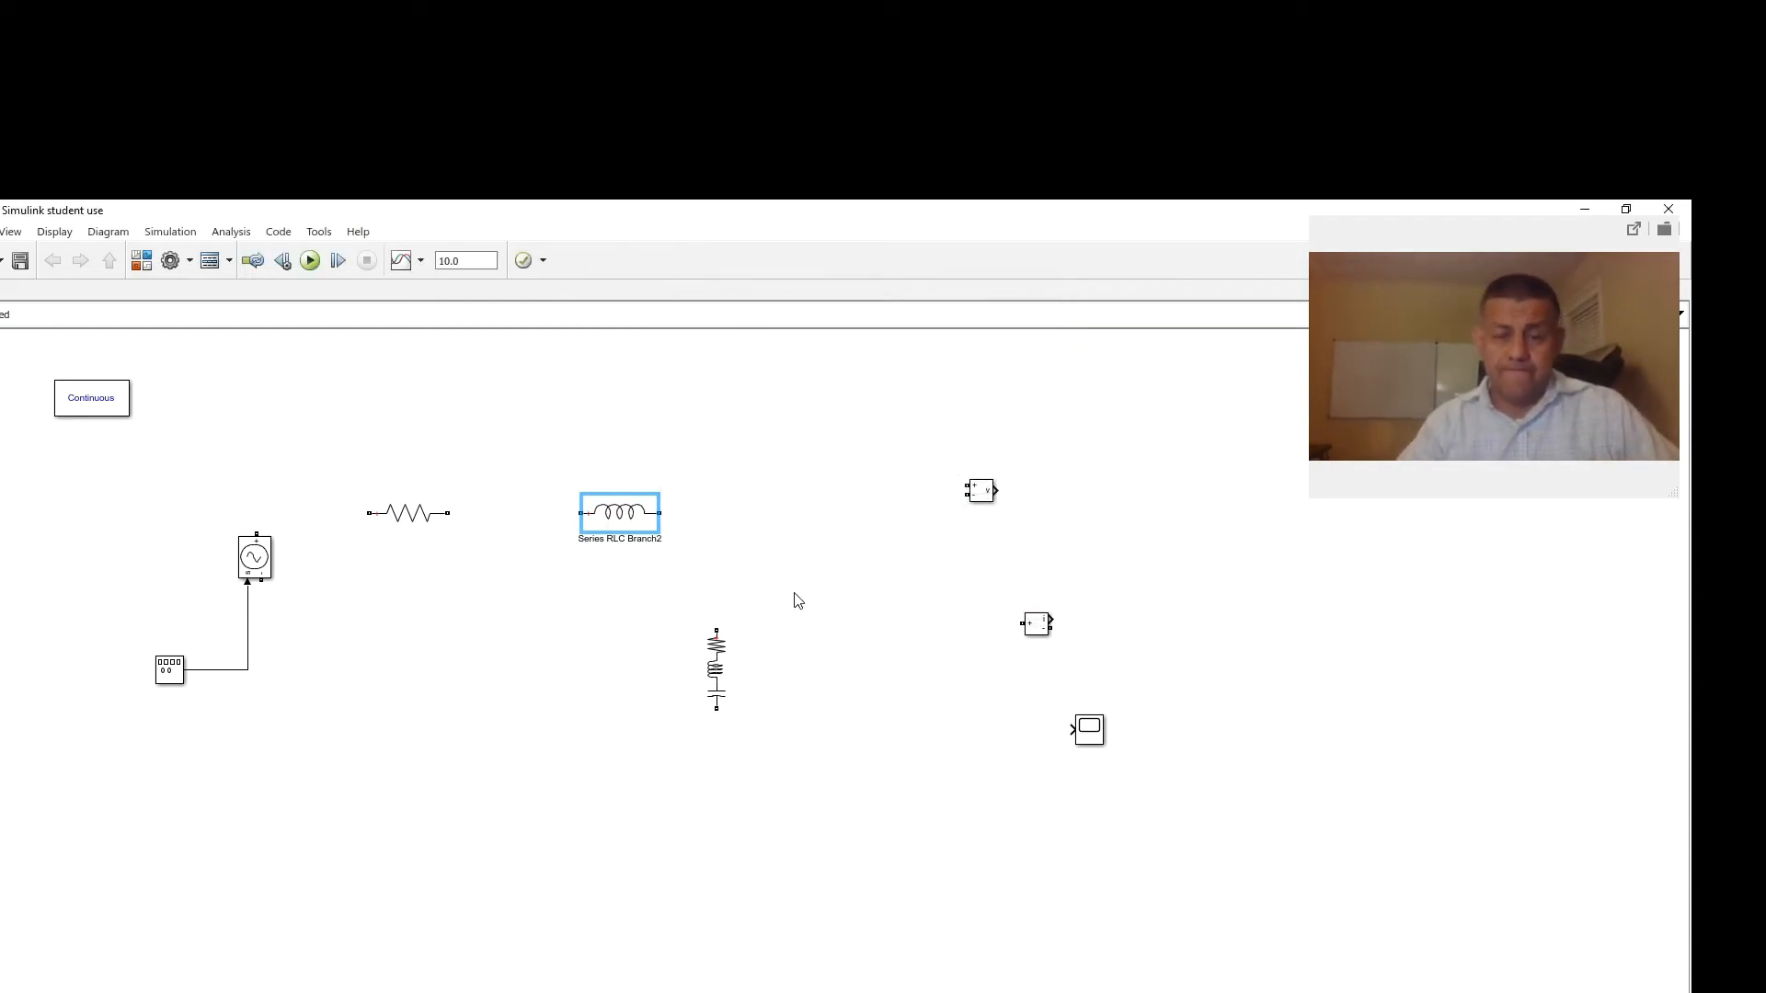
{"action": "double_click", "coordinate": [633, 517]}
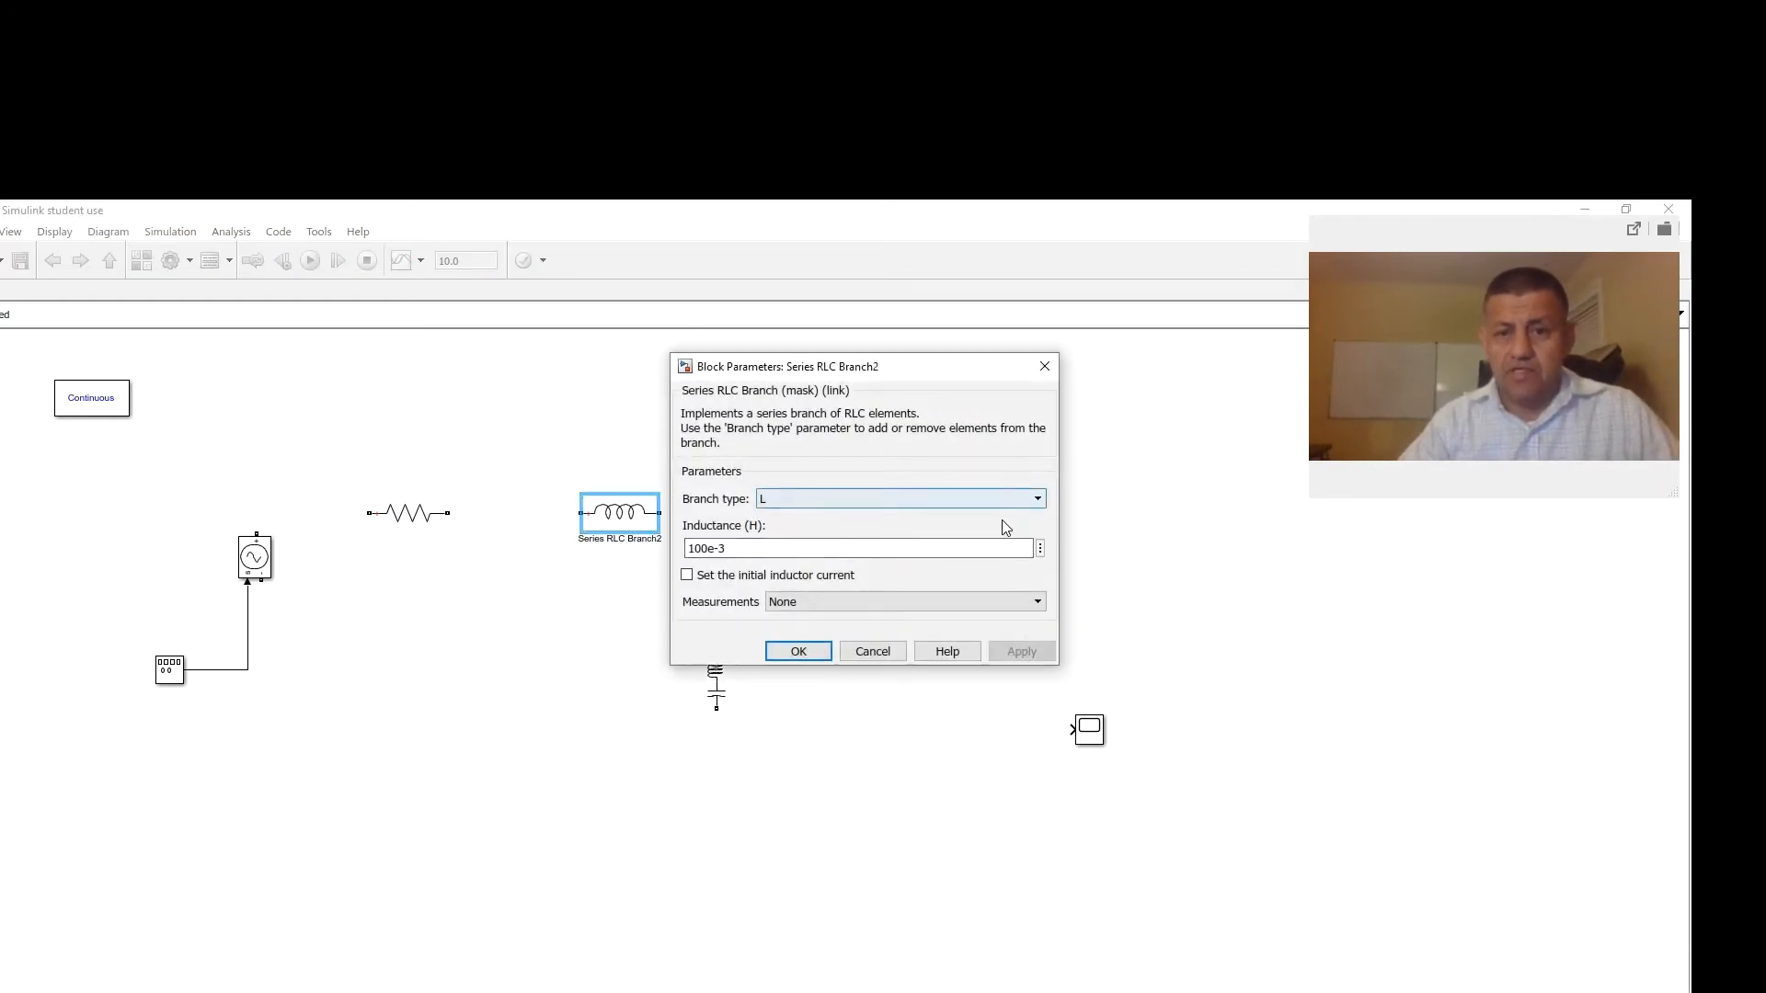
{"action": "left_click", "coordinate": [1044, 367]}
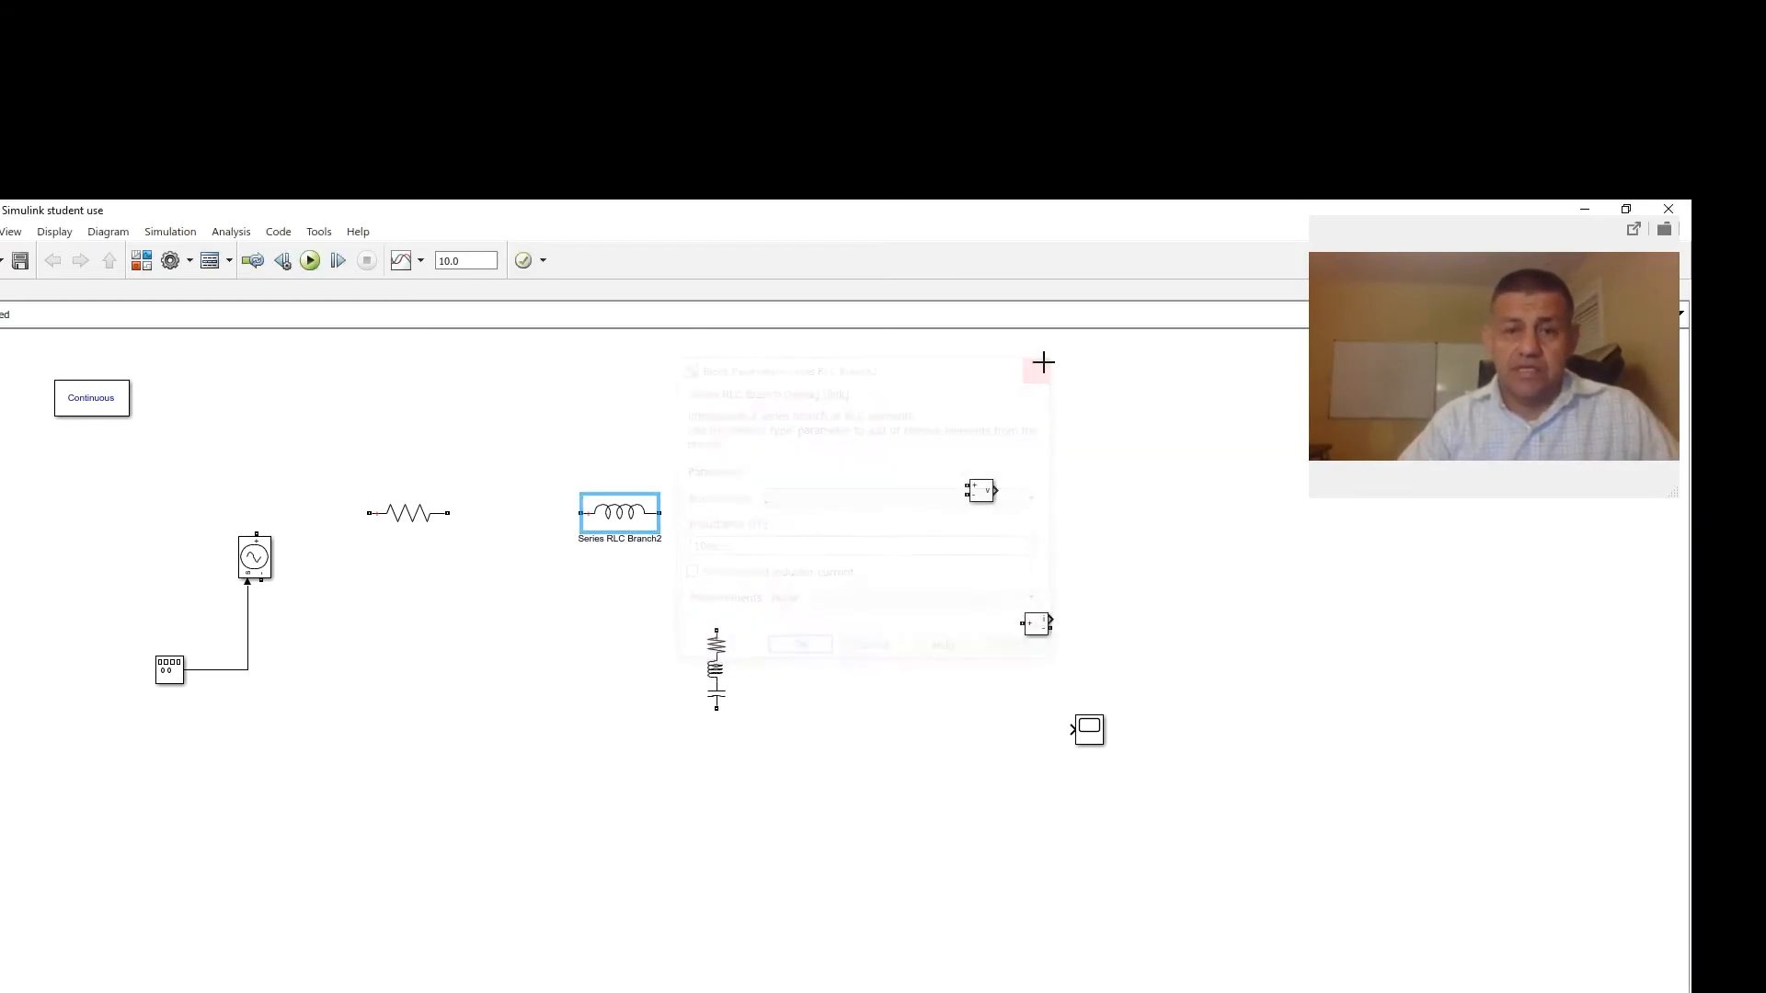
{"action": "double_click", "coordinate": [604, 534]}
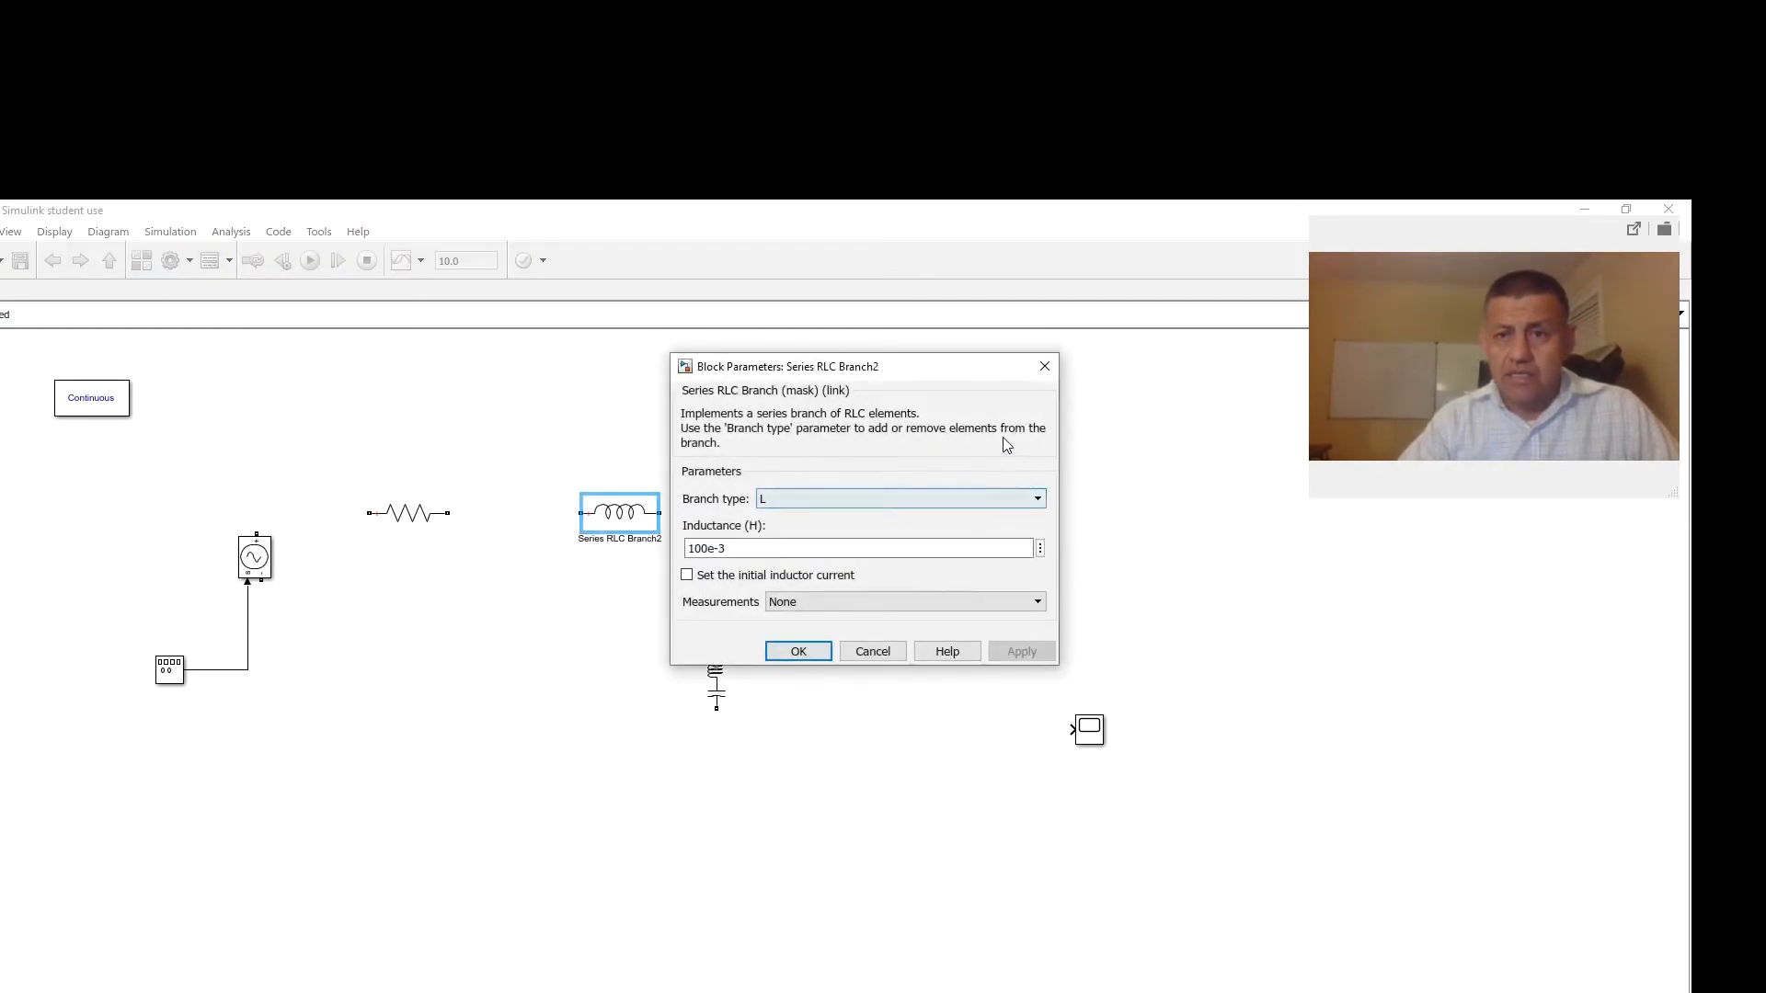
{"action": "left_click", "coordinate": [1044, 366]}
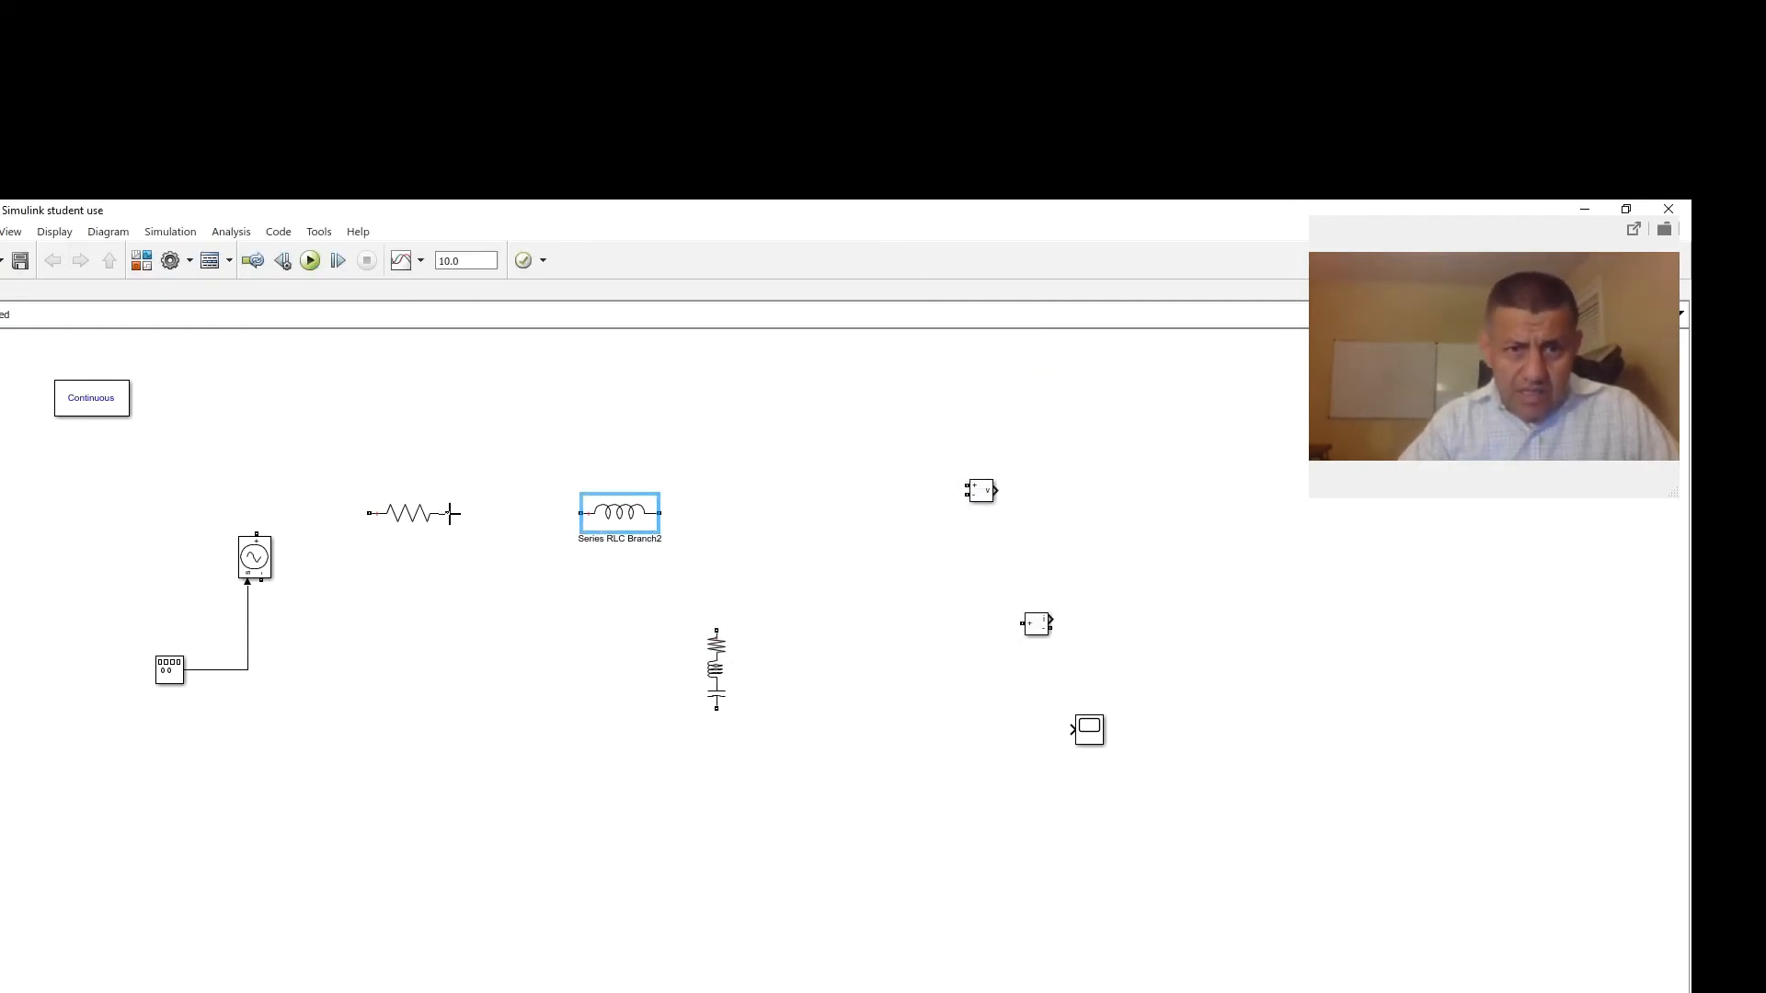
Set the vertical Series RLC Branch to branch type C with a capacitance of 100e-9 F
{"action": "double_click", "coordinate": [718, 682]}
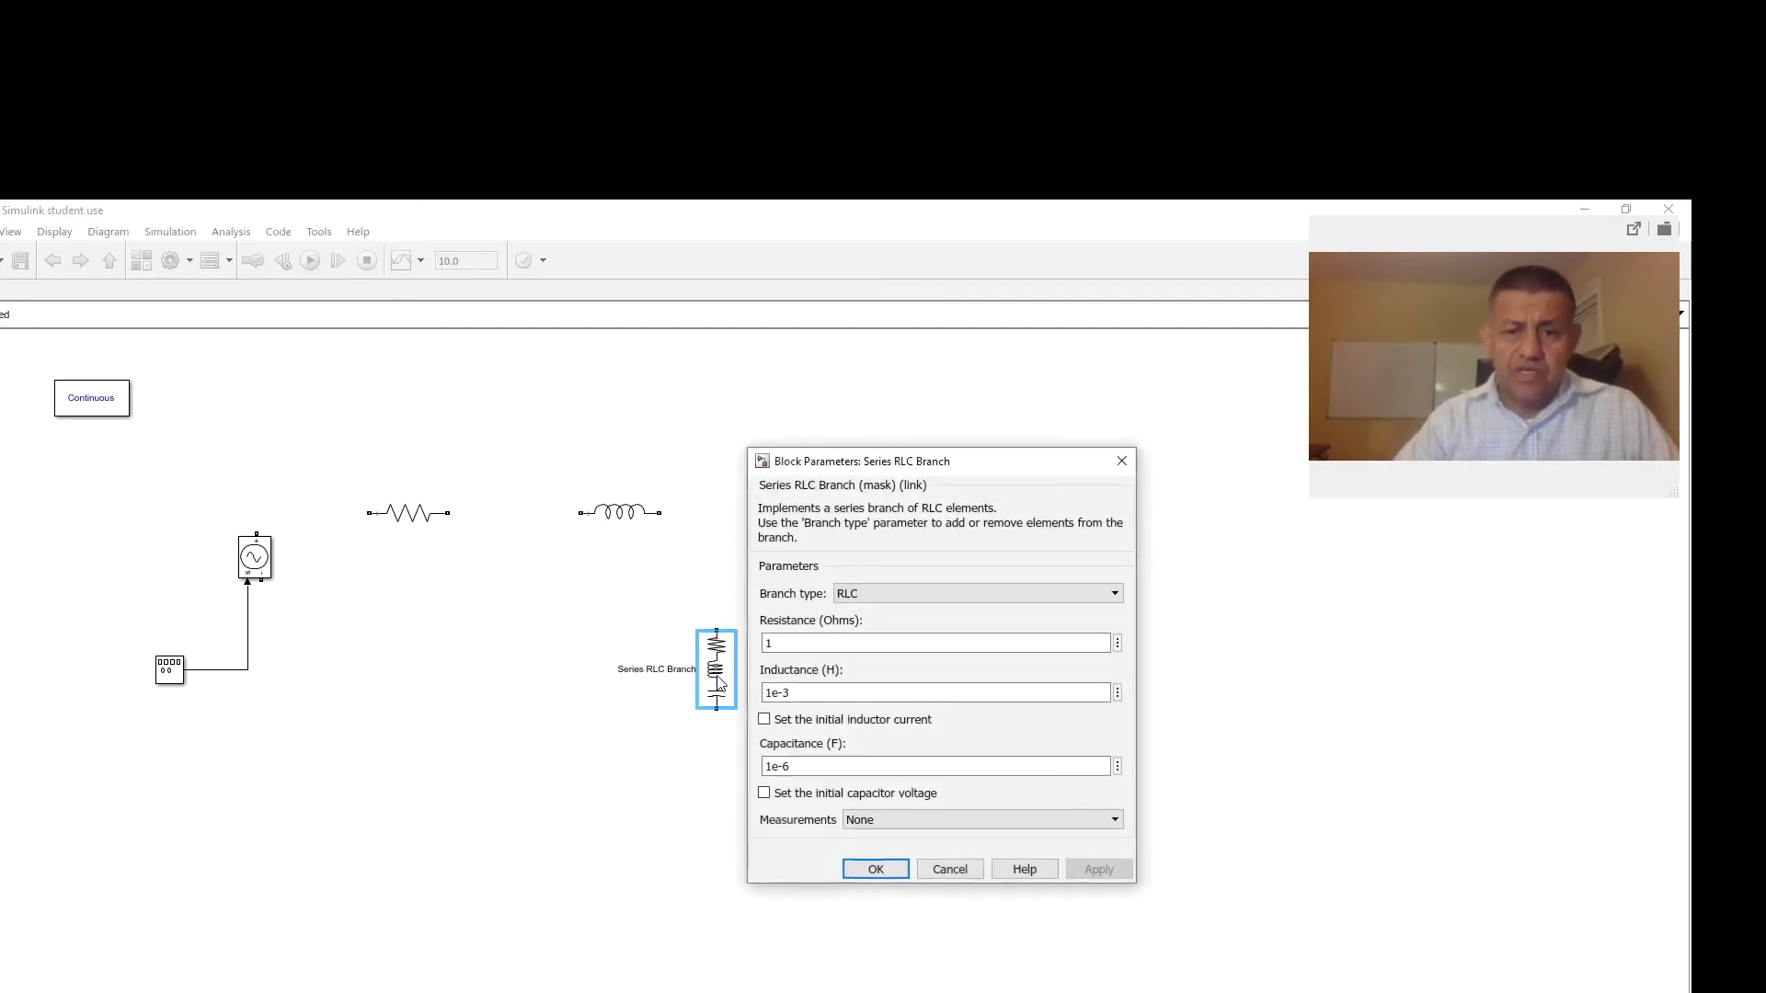
{"action": "left_click", "coordinate": [1115, 594]}
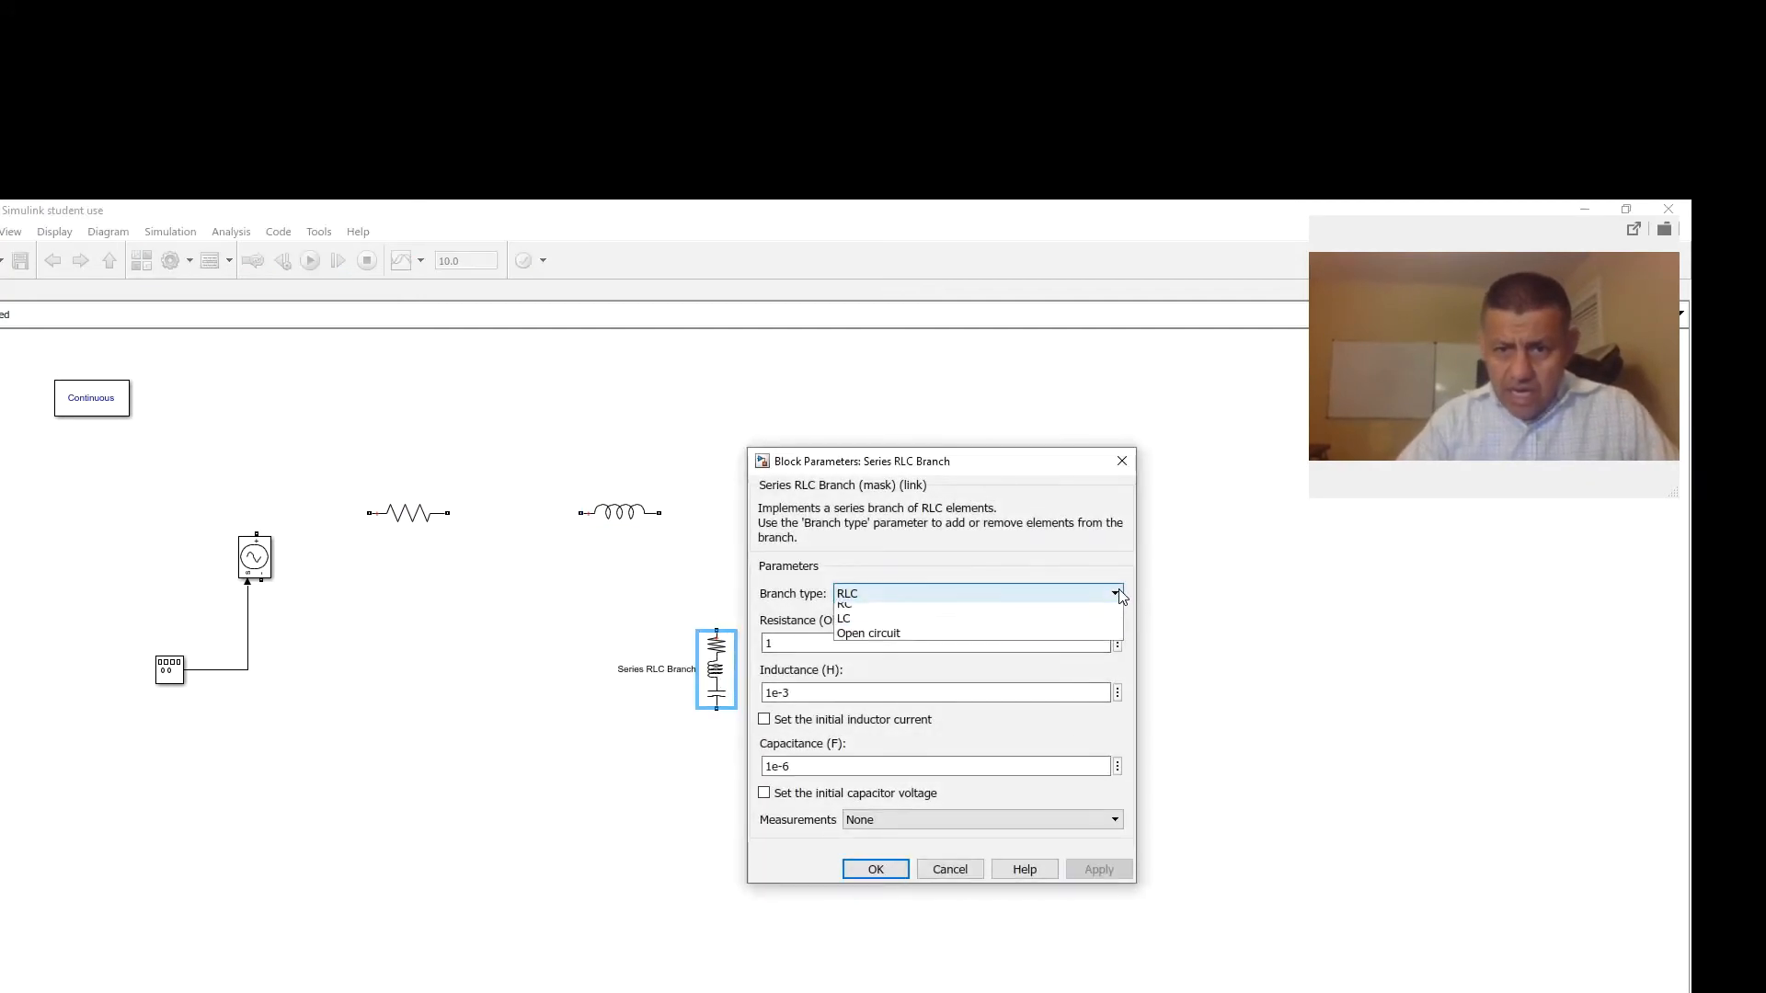
{"action": "left_click", "coordinate": [856, 656]}
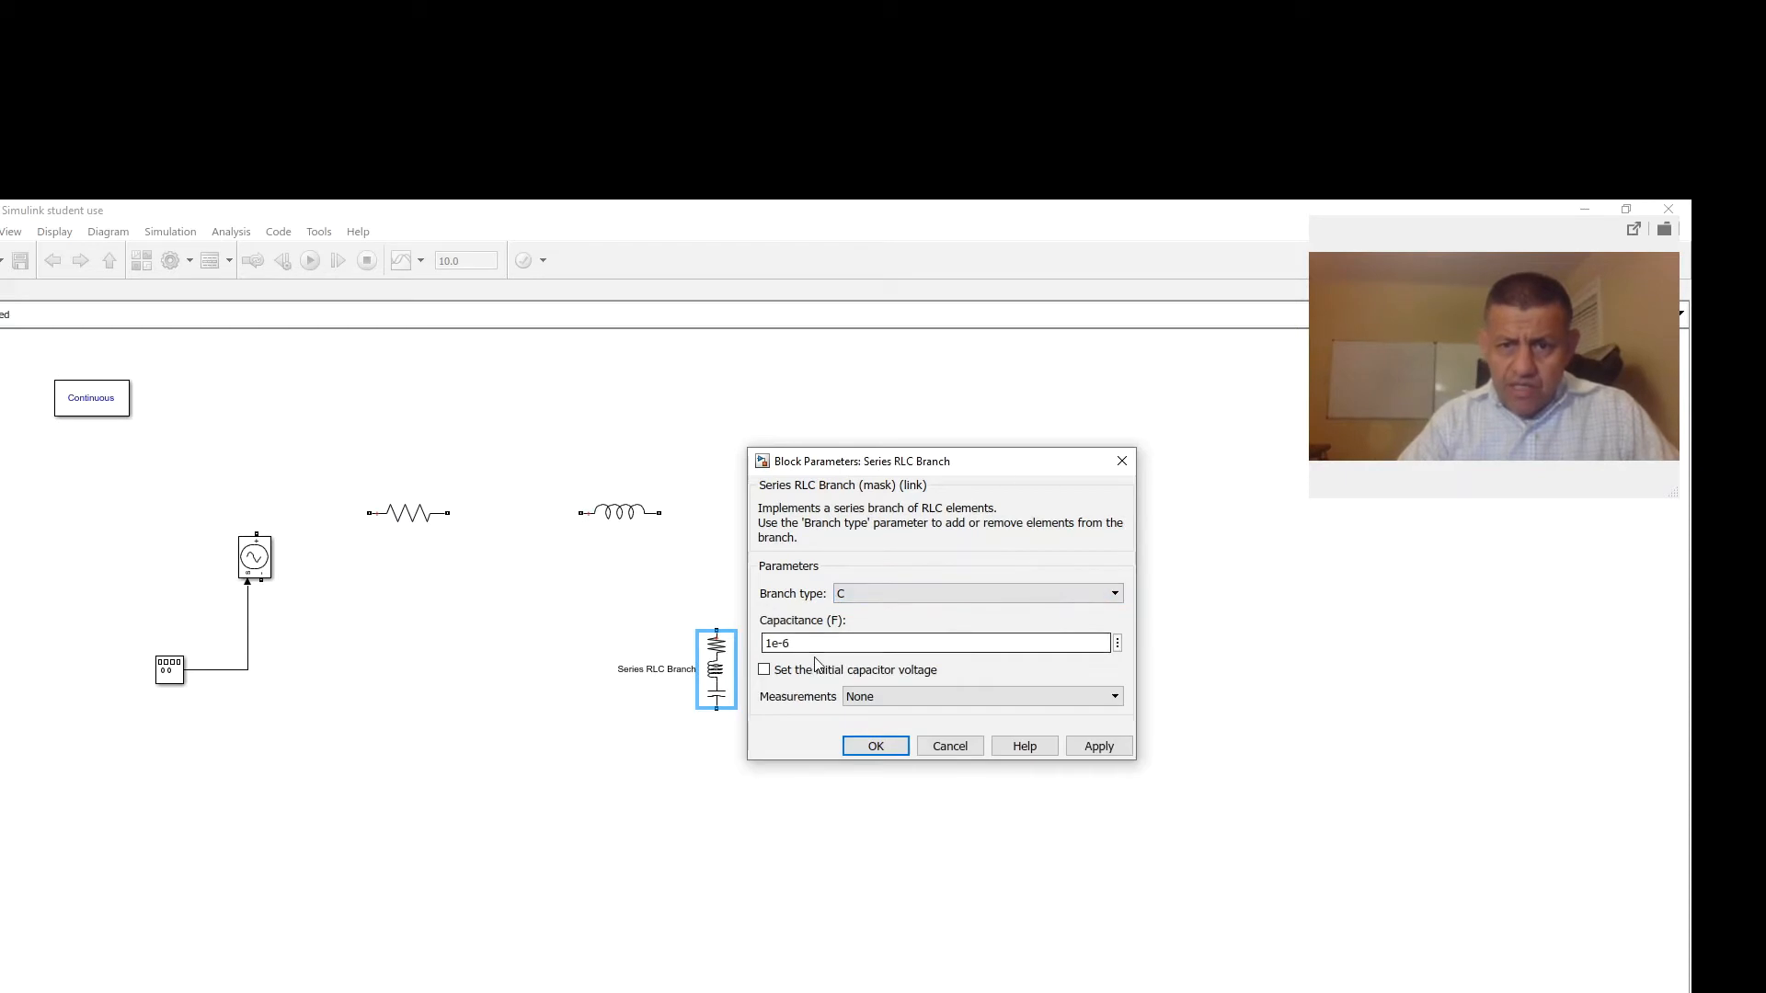
{"action": "double_click", "coordinate": [774, 647]}
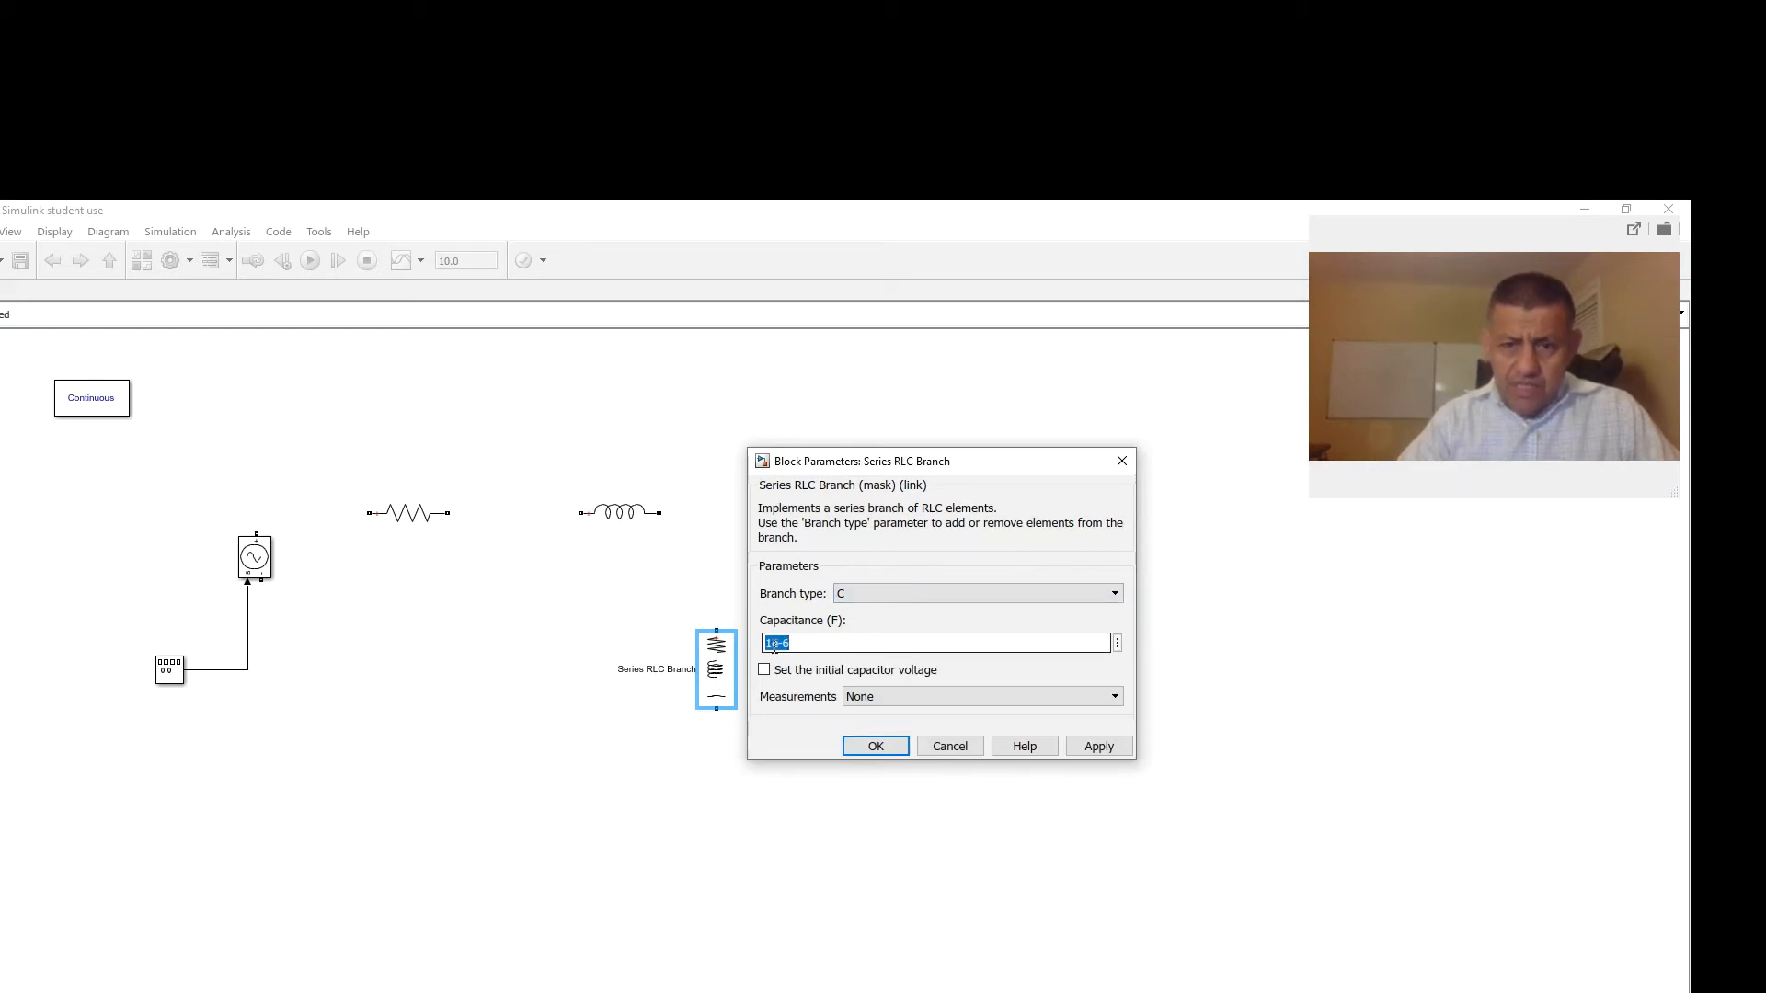
{"action": "left_click", "coordinate": [774, 645]}
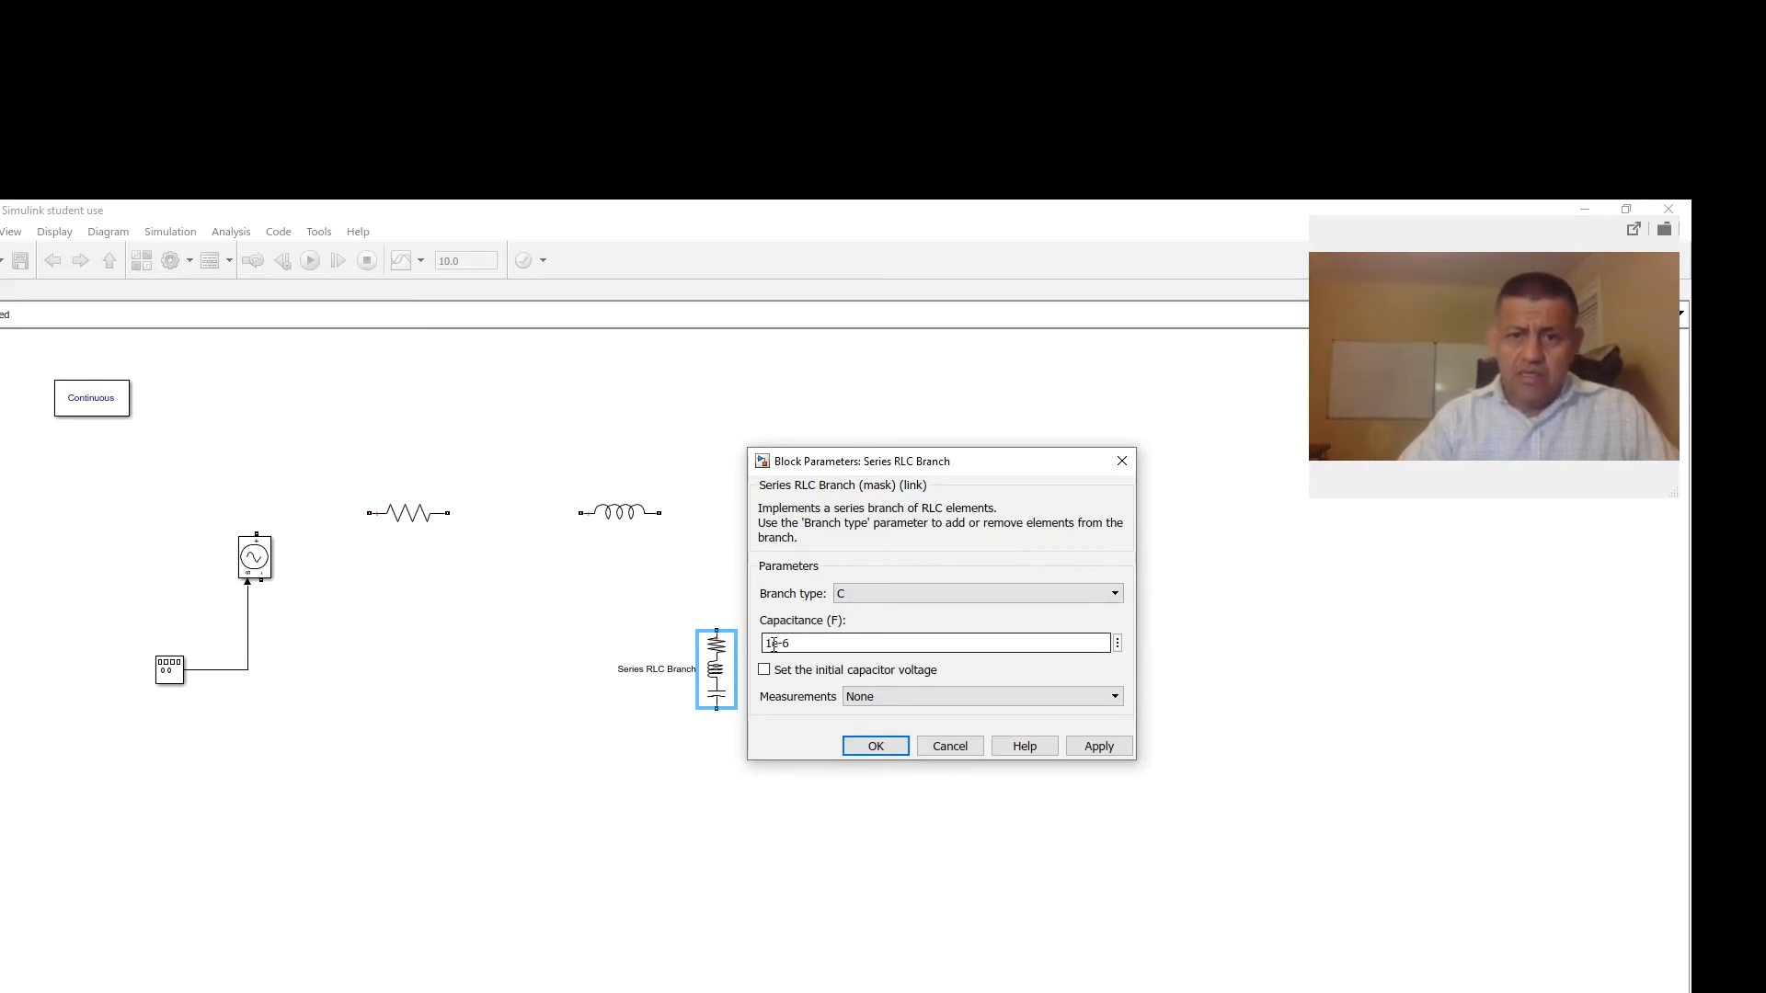
{"action": "type", "text": "00"}
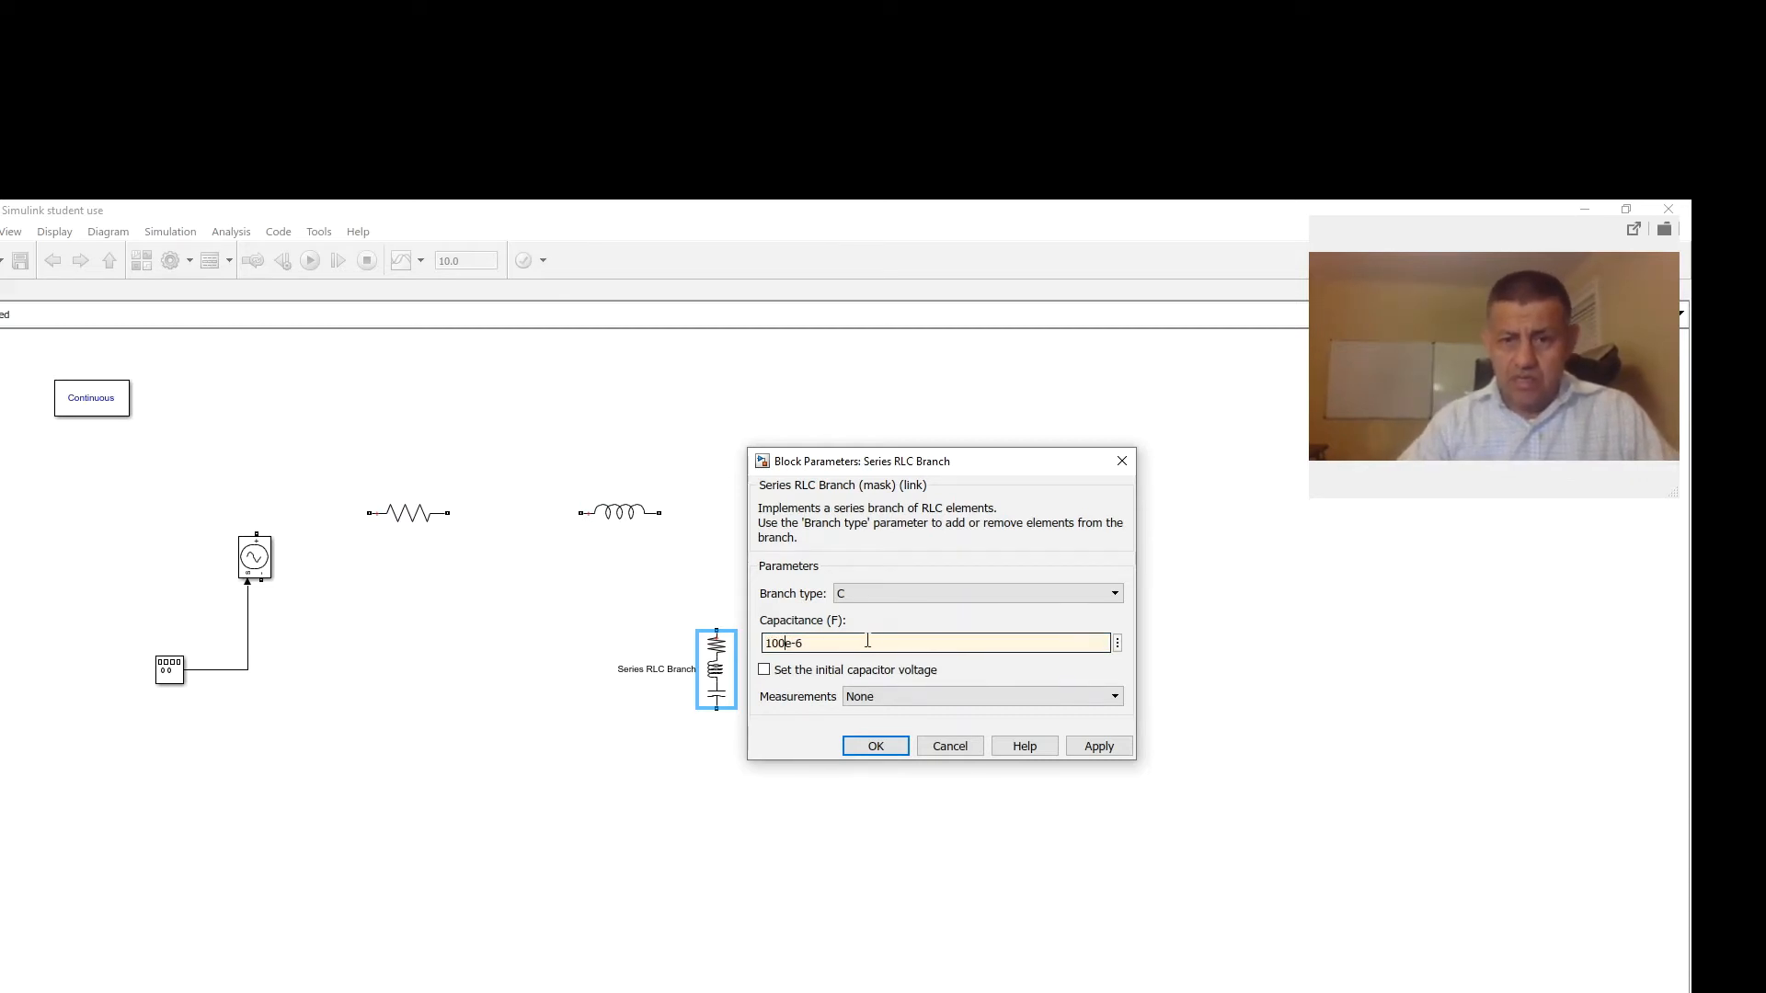
{"action": "key", "text": "BackSpace"}
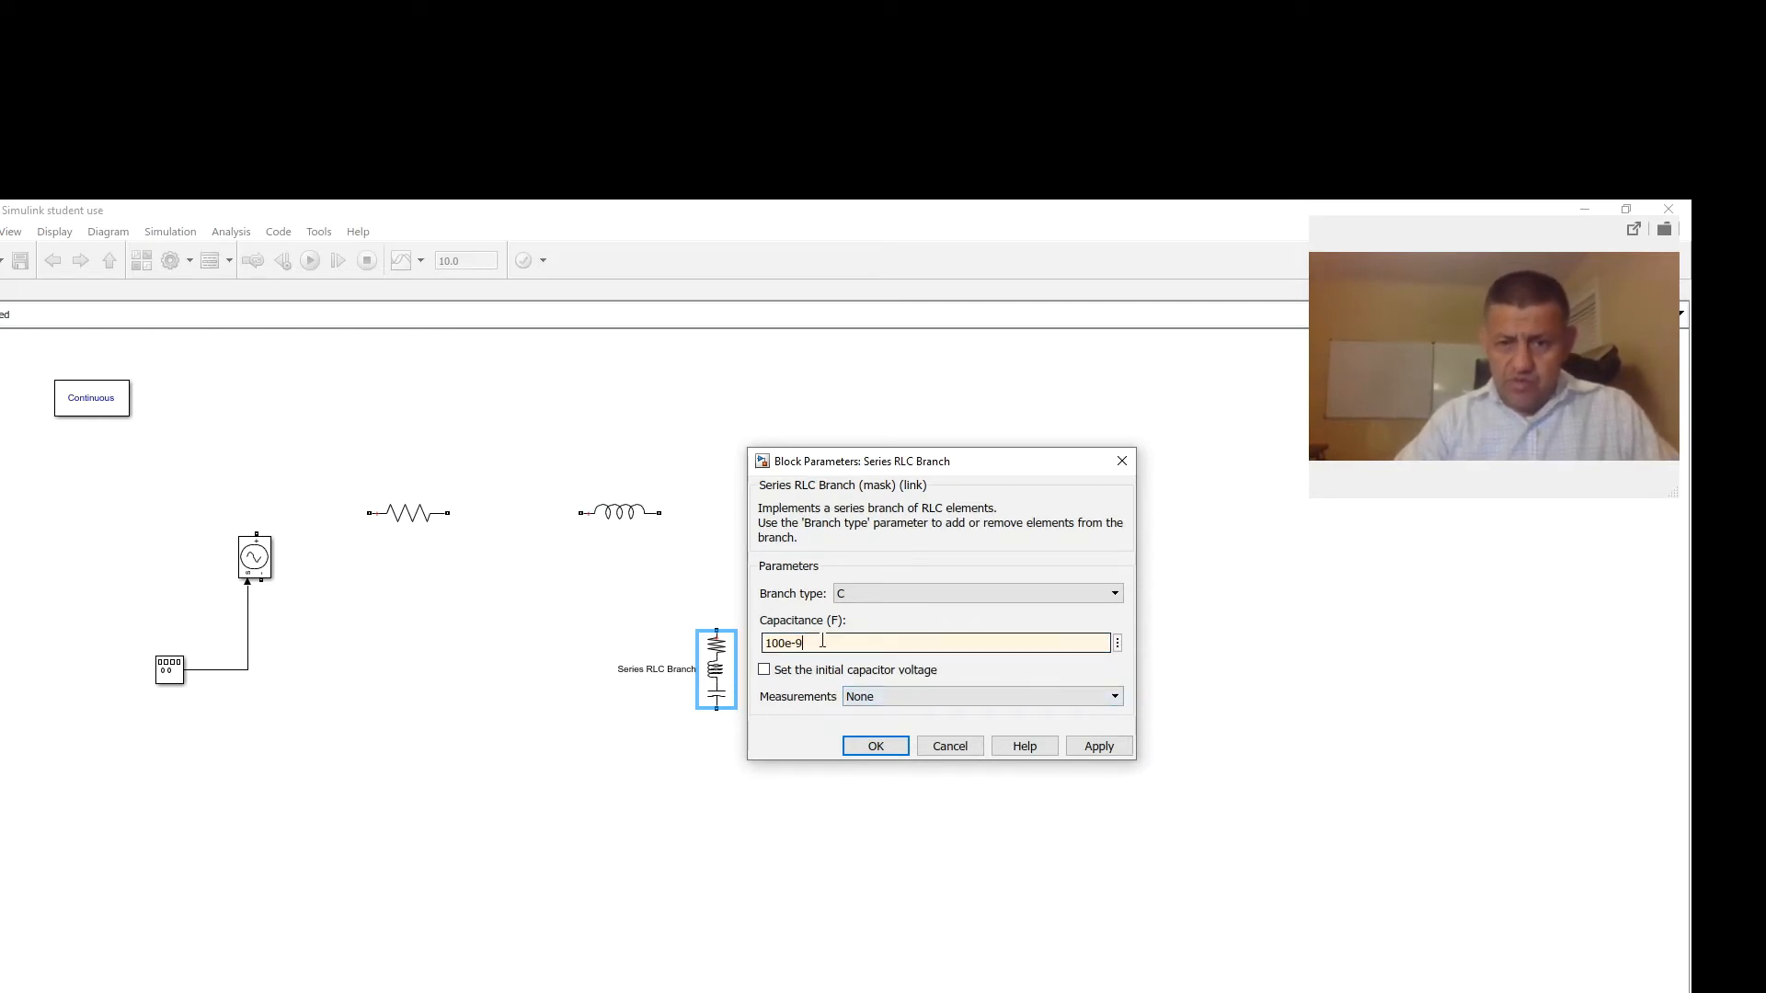
{"action": "left_click", "coordinate": [1099, 747]}
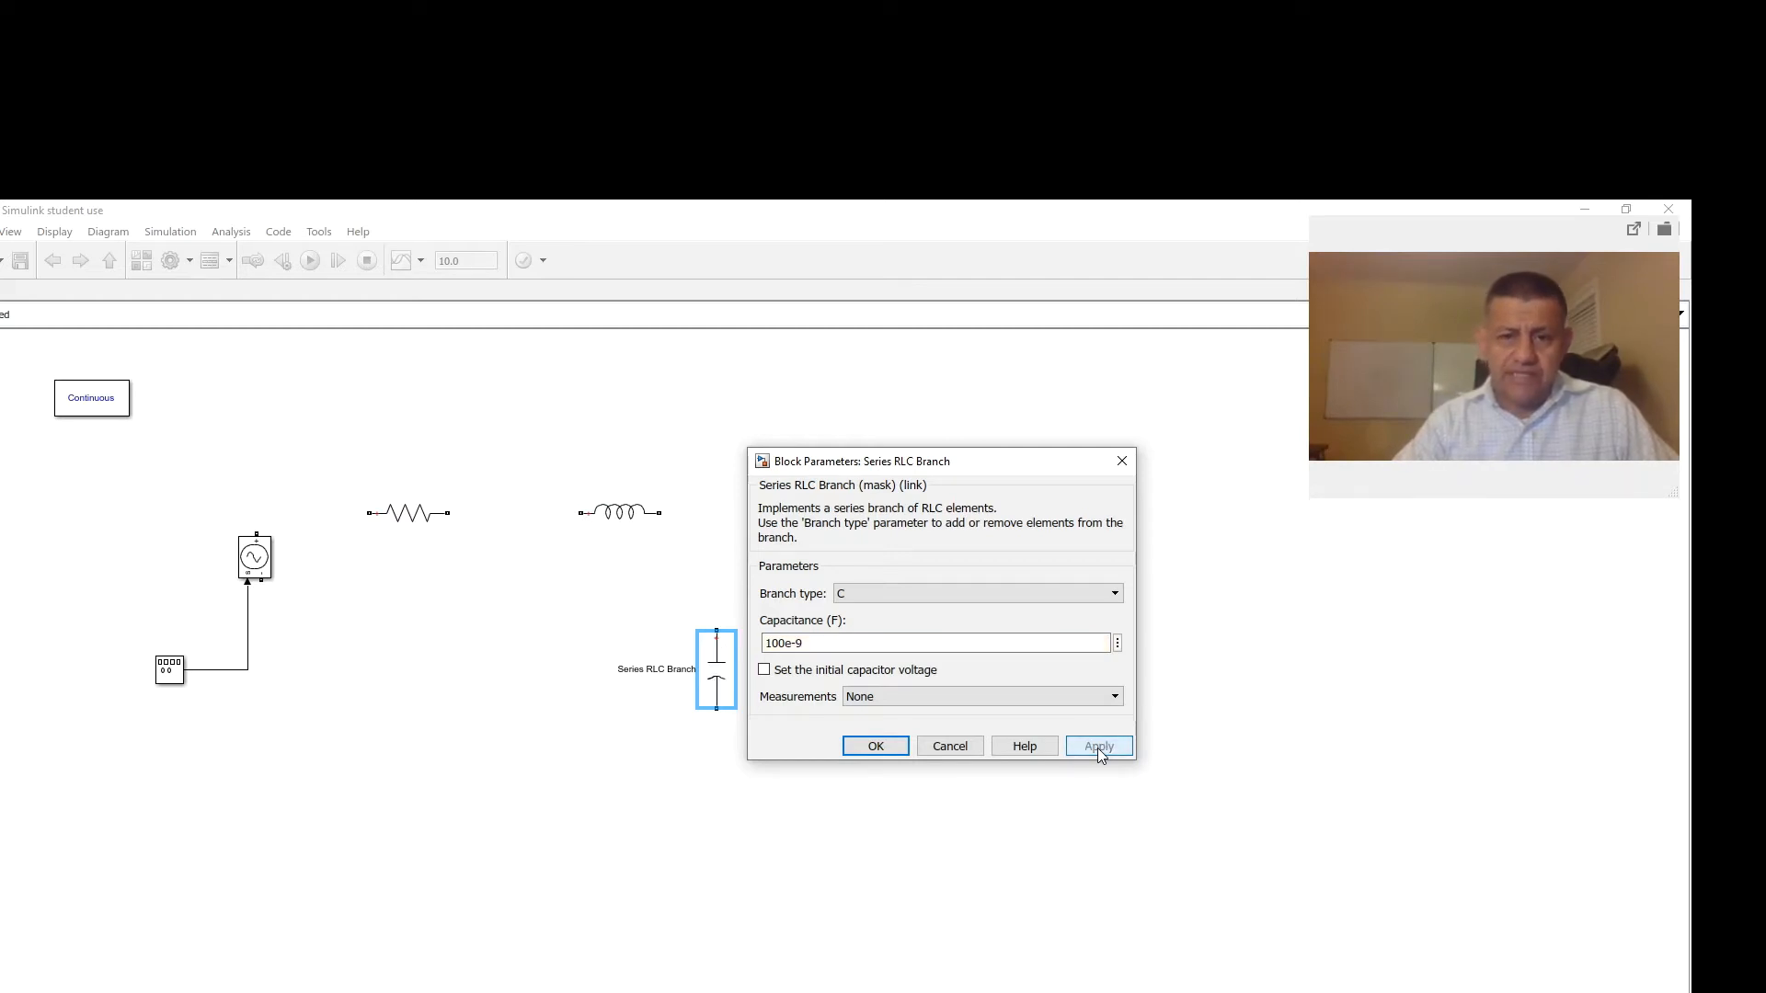
{"action": "left_click", "coordinate": [1133, 461]}
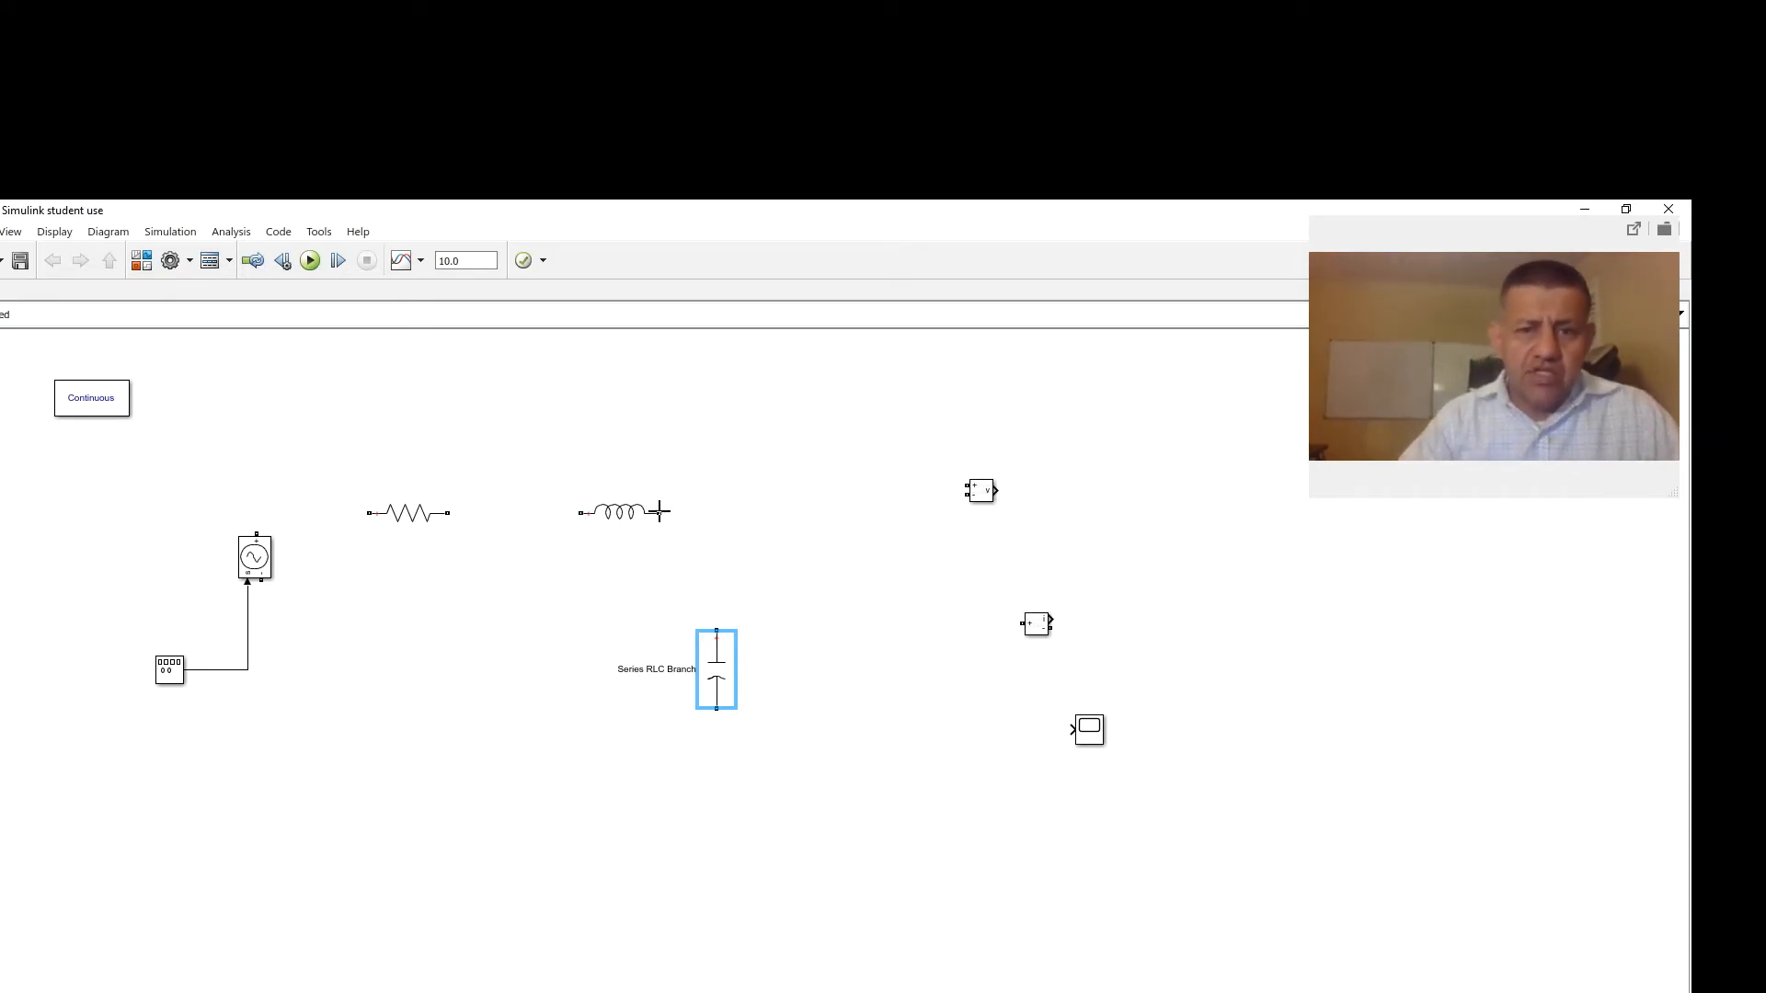
Wire the Controlled Voltage Source's positive terminal, the resistor, the inductor and the capacitor's upper end in series
{"action": "mouse_move", "coordinate": [659, 512]}
{"action": "left_mouse_down"}
{"action": "mouse_move", "coordinate": [733, 595]}
{"action": "mouse_move", "coordinate": [718, 625]}
{"action": "left_mouse_up"}
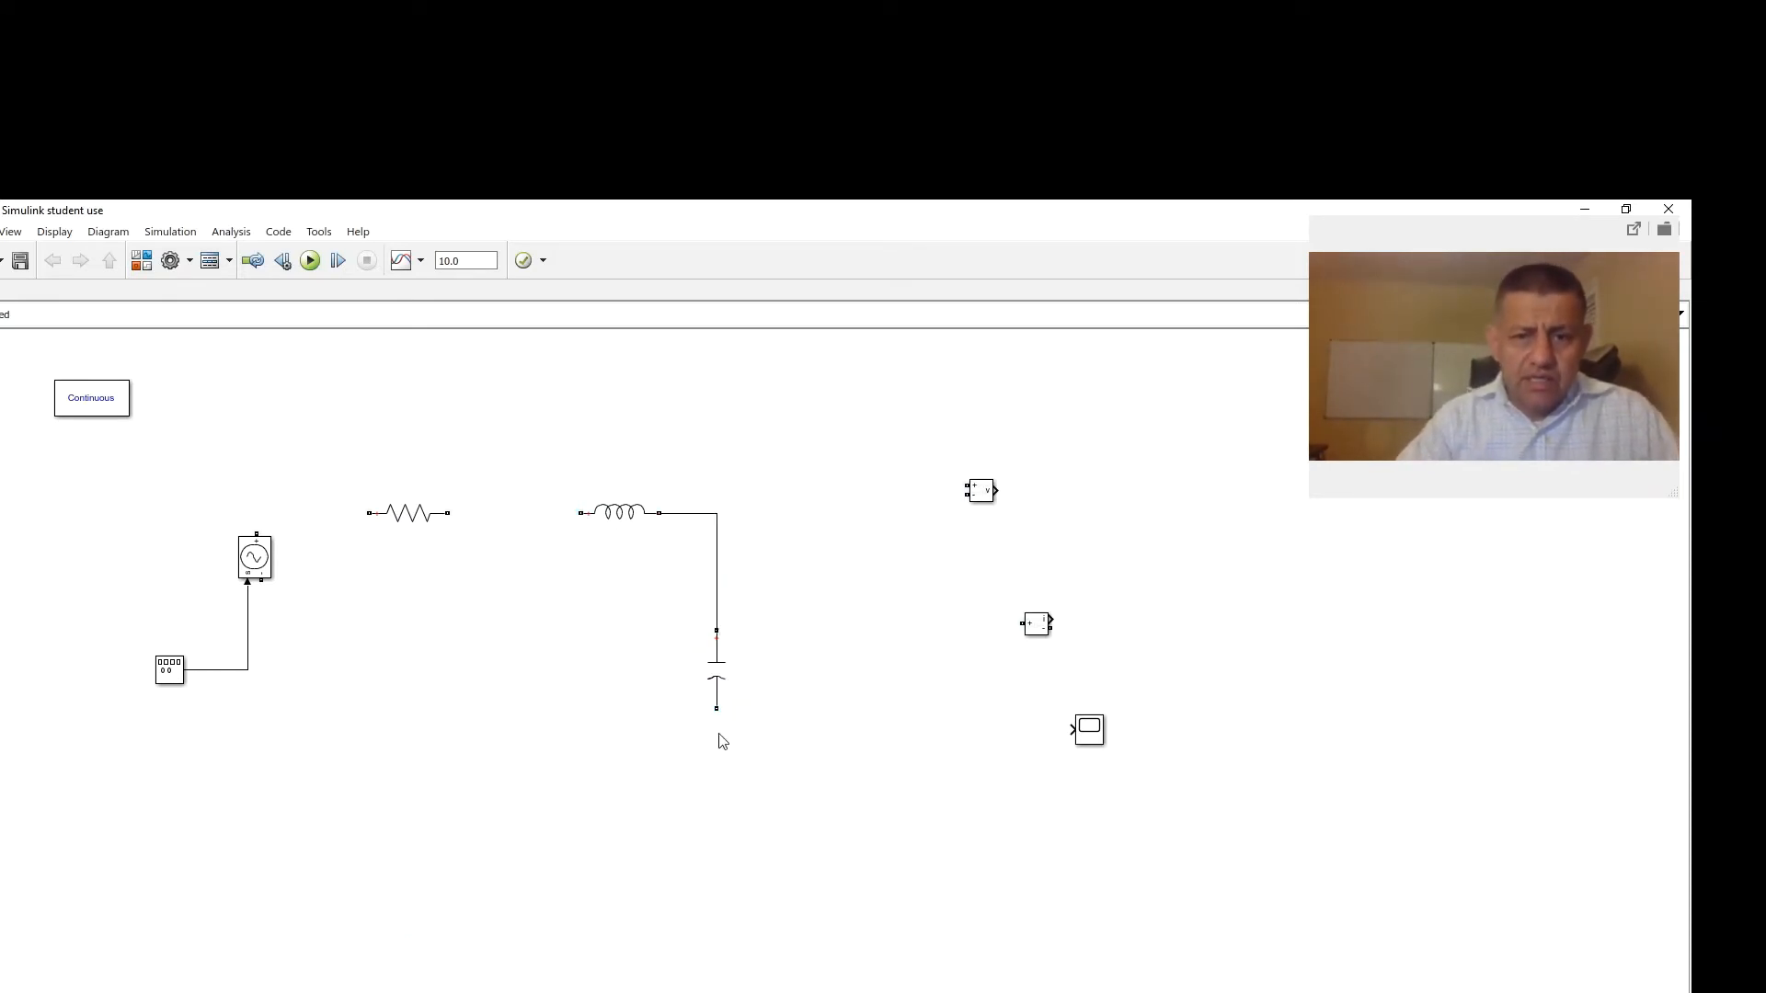
{"action": "left_click", "coordinate": [447, 521]}
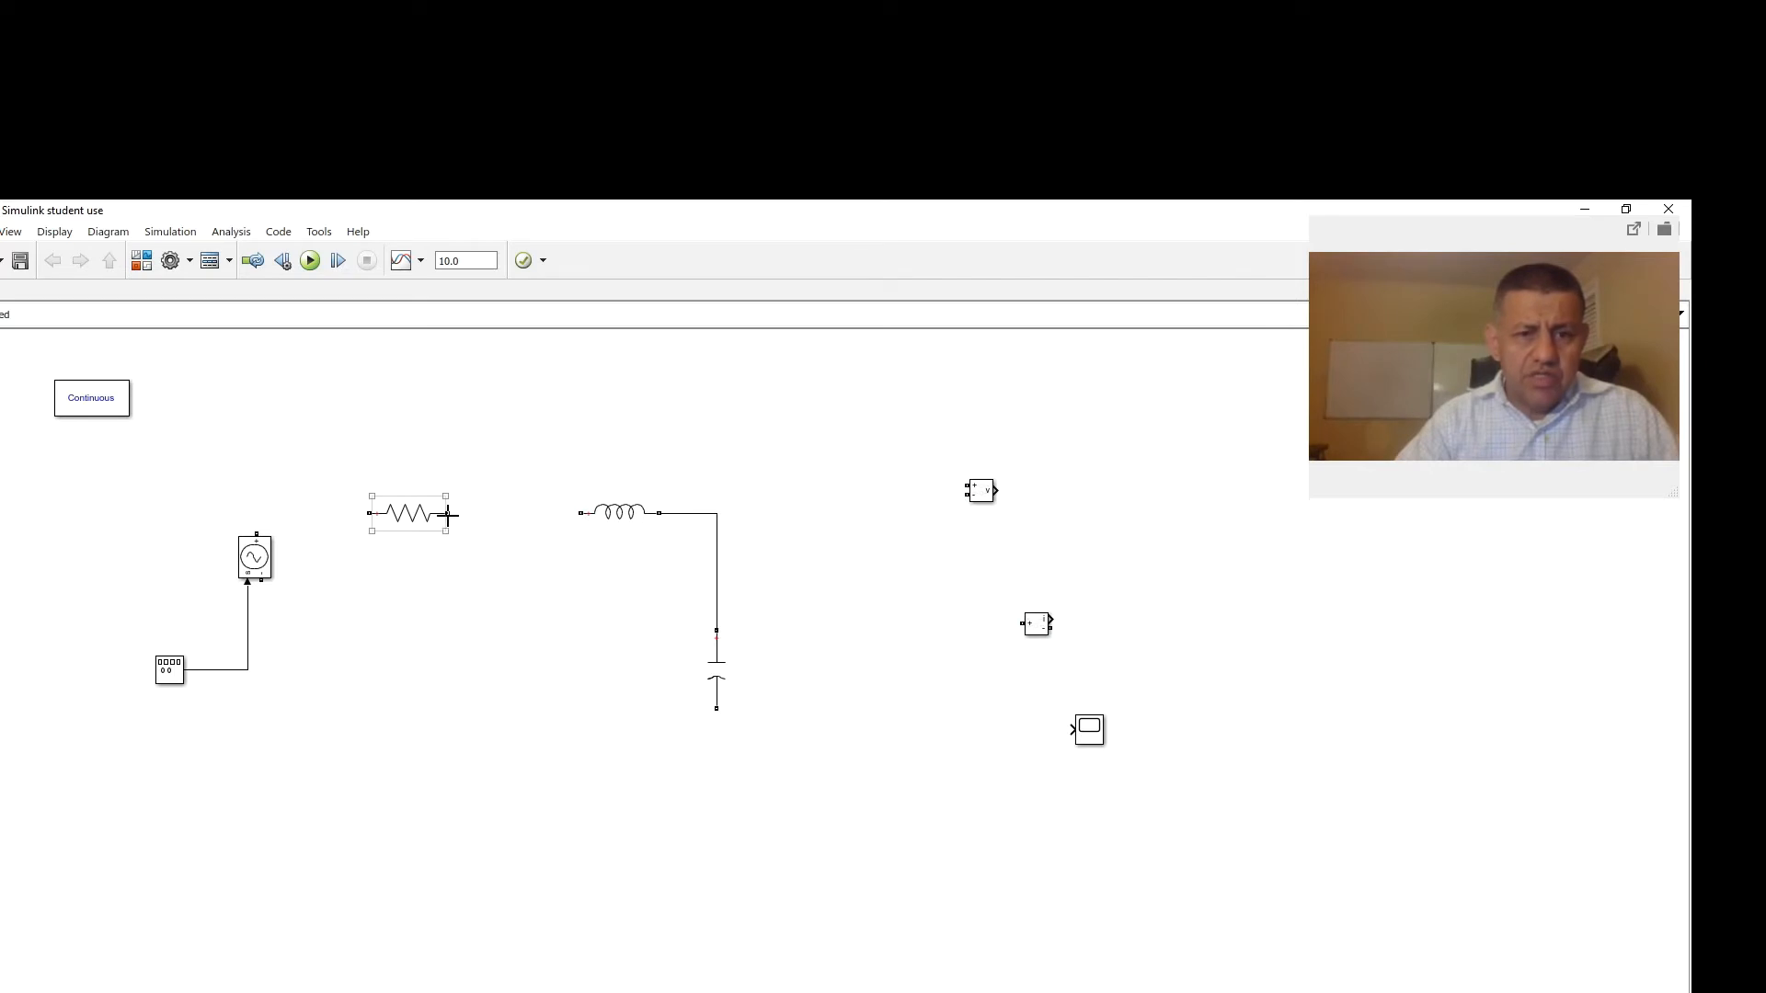
{"action": "left_click_drag", "start_coordinate": [448, 516], "coordinate": [390, 522]}
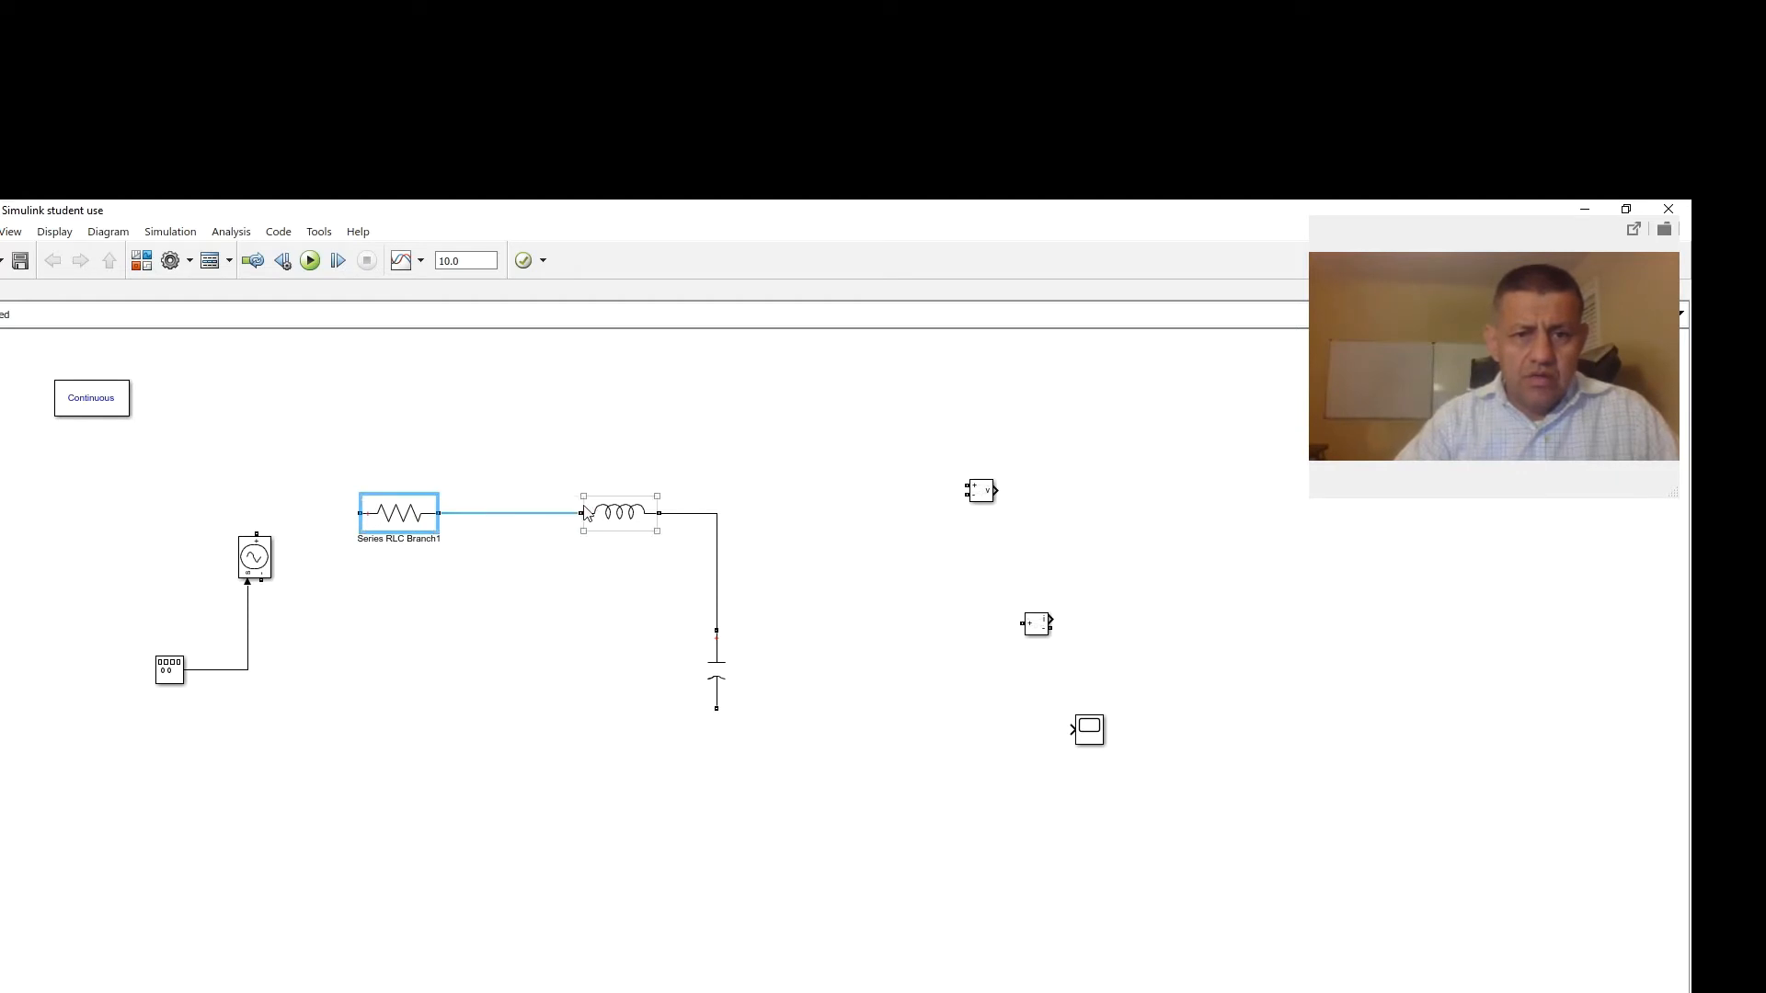
{"action": "left_click", "coordinate": [471, 524]}
{"action": "left_click_drag", "start_coordinate": [438, 514], "coordinate": [439, 514]}
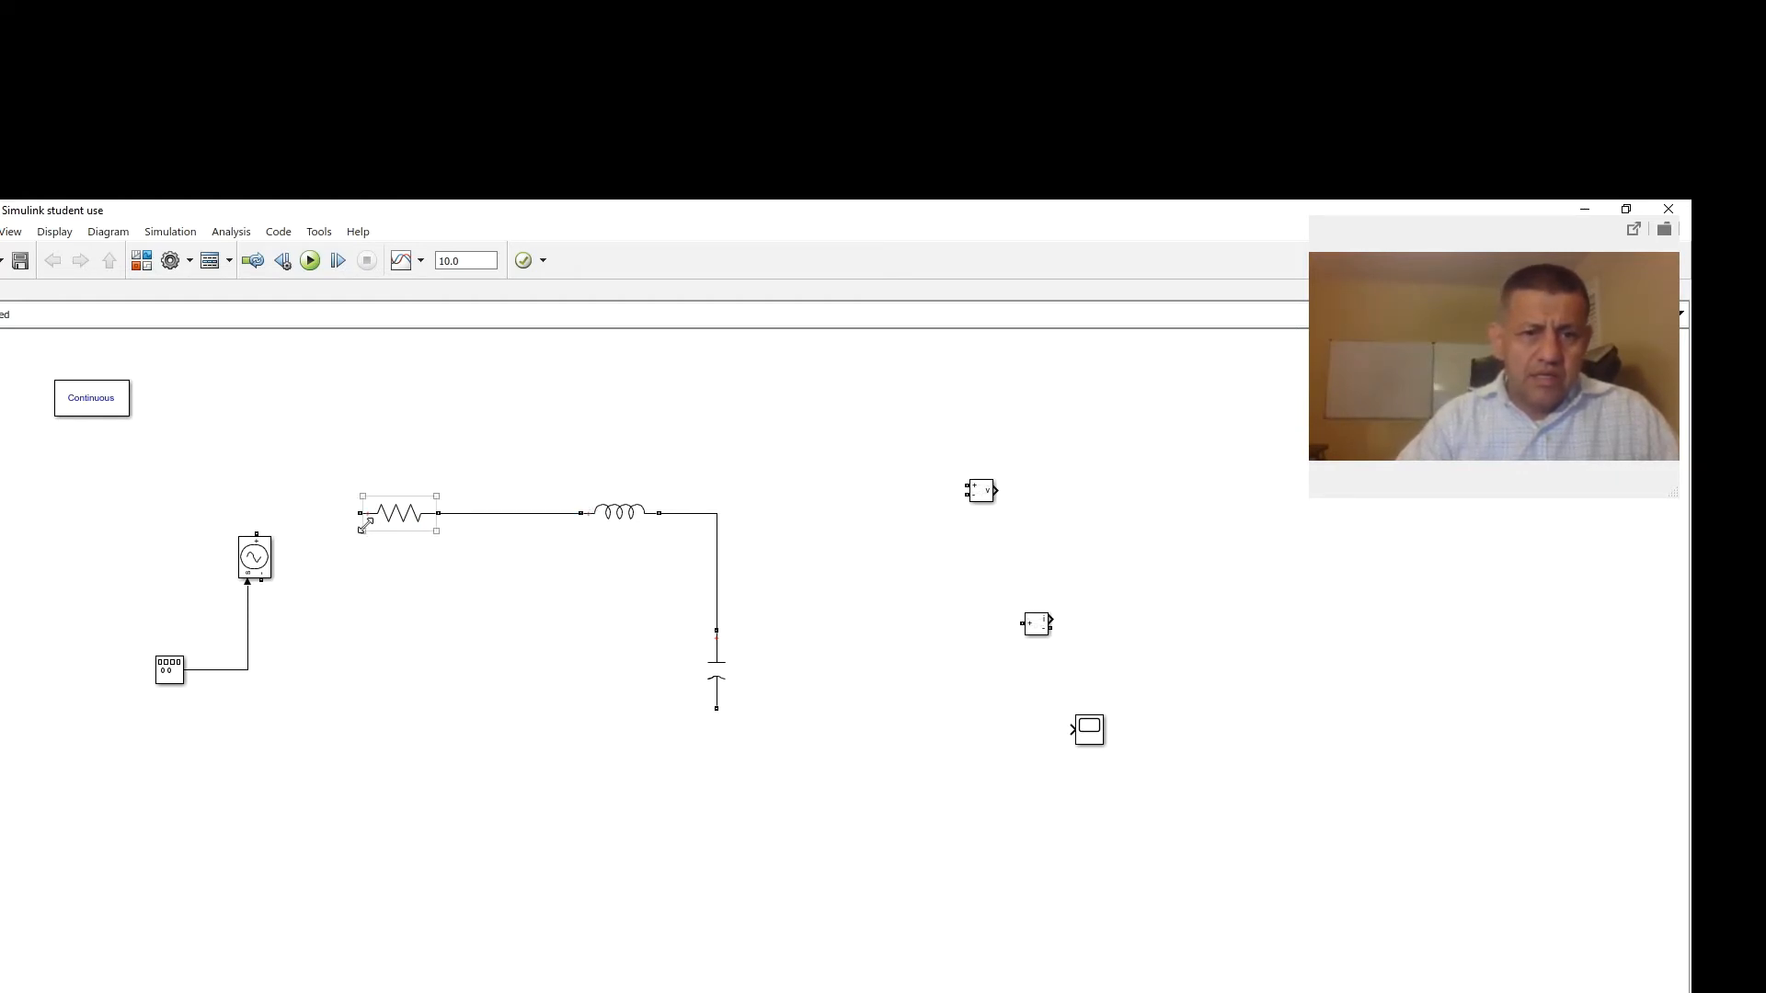
{"action": "left_click_drag", "start_coordinate": [356, 512], "coordinate": [255, 531]}
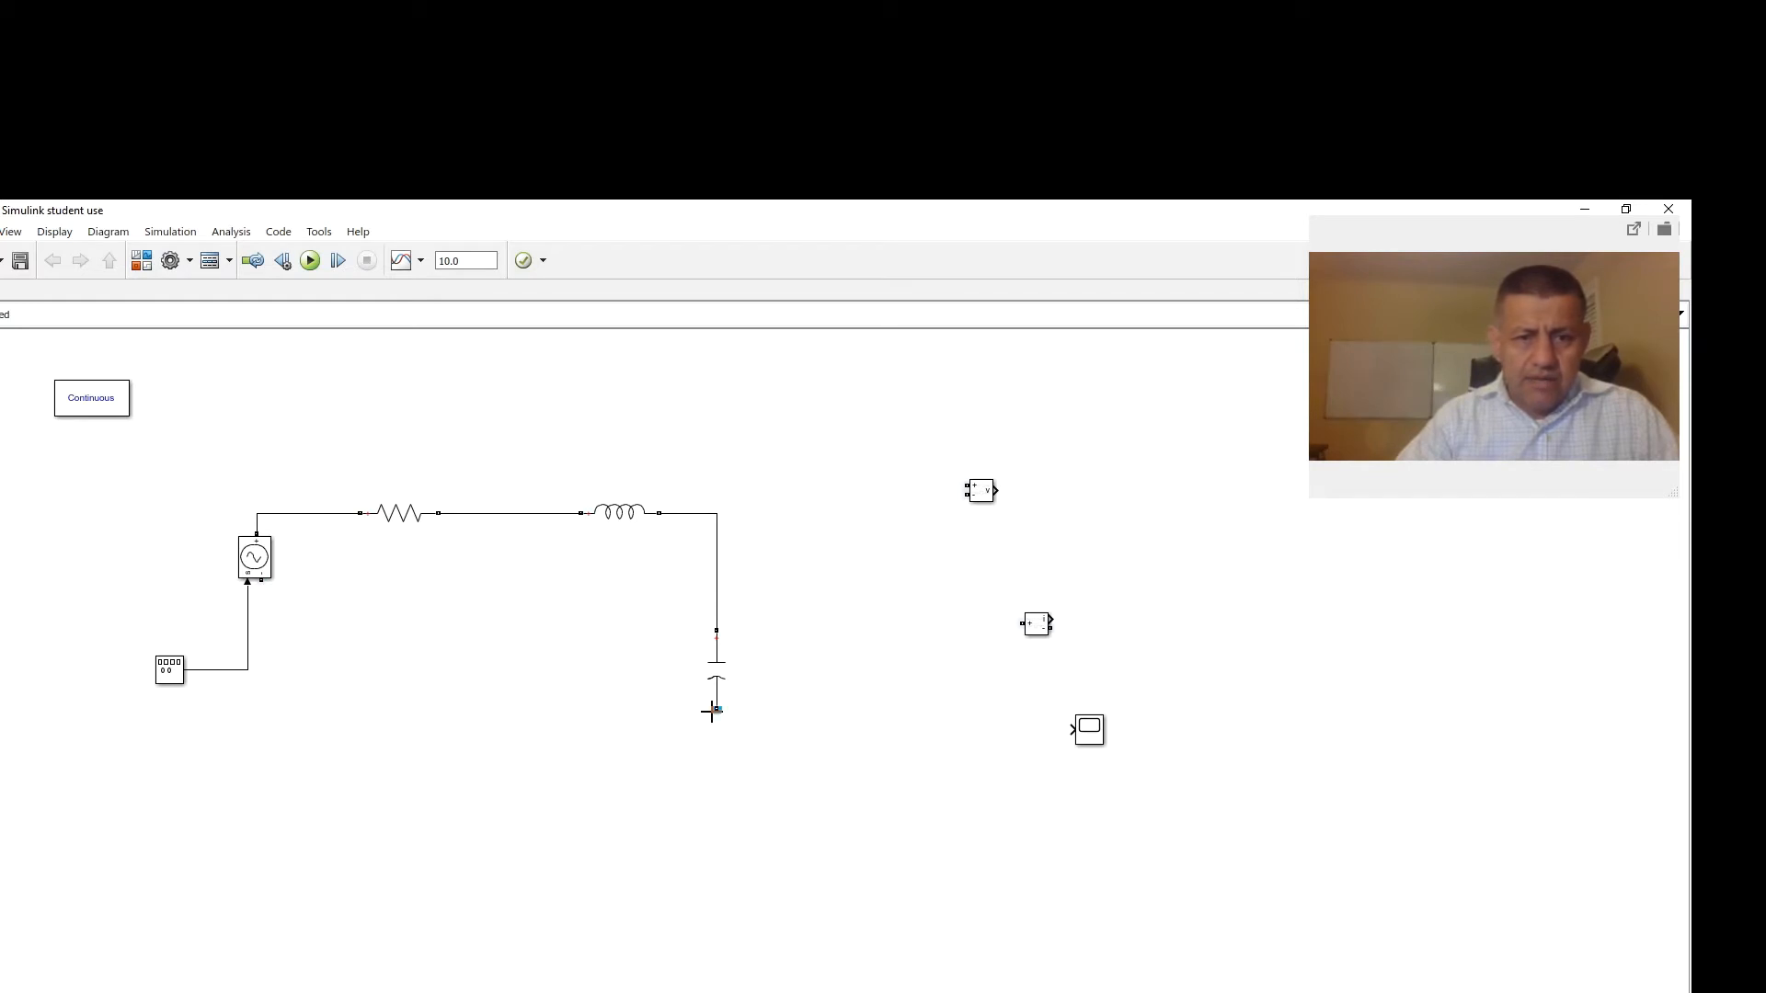
Wire the capacitor's lower end back to the Controlled Voltage Source's negative terminal to close the loop
{"action": "left_click_drag", "start_coordinate": [713, 711], "coordinate": [258, 589]}
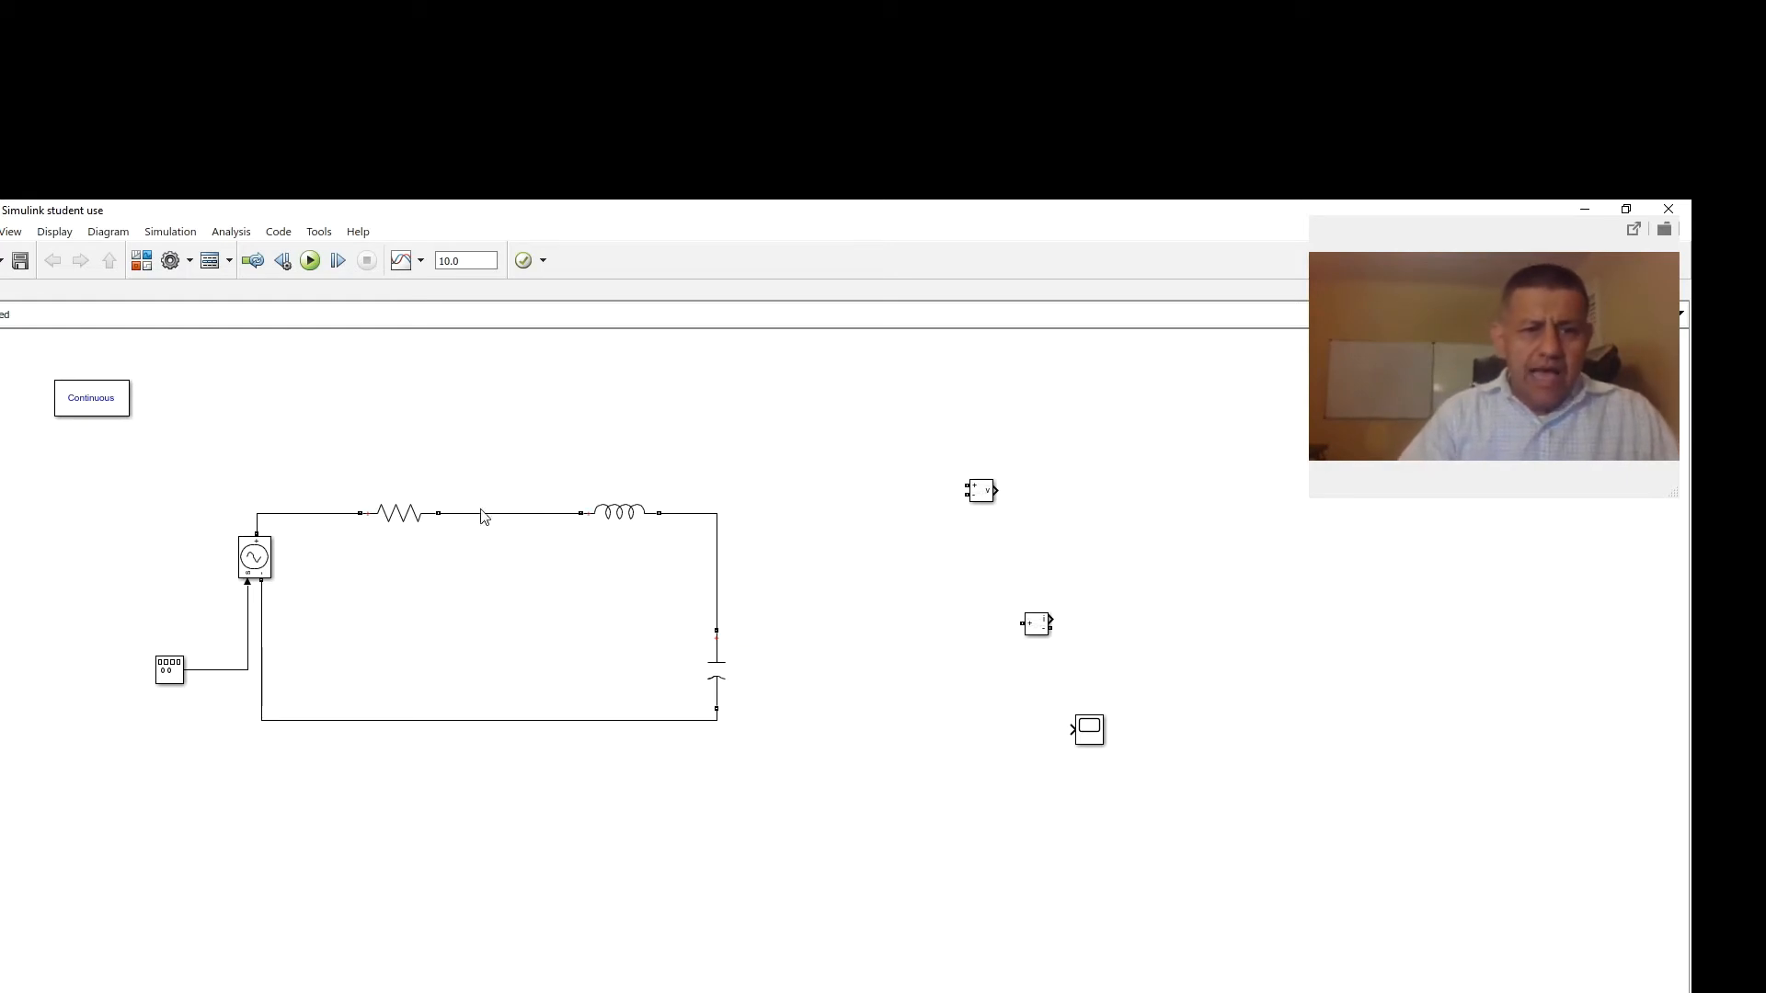
Set the Signal Generator to a square wave form with amplitude 2.5, frequency 100 and units in Hertz
{"action": "double_click", "coordinate": [171, 674]}
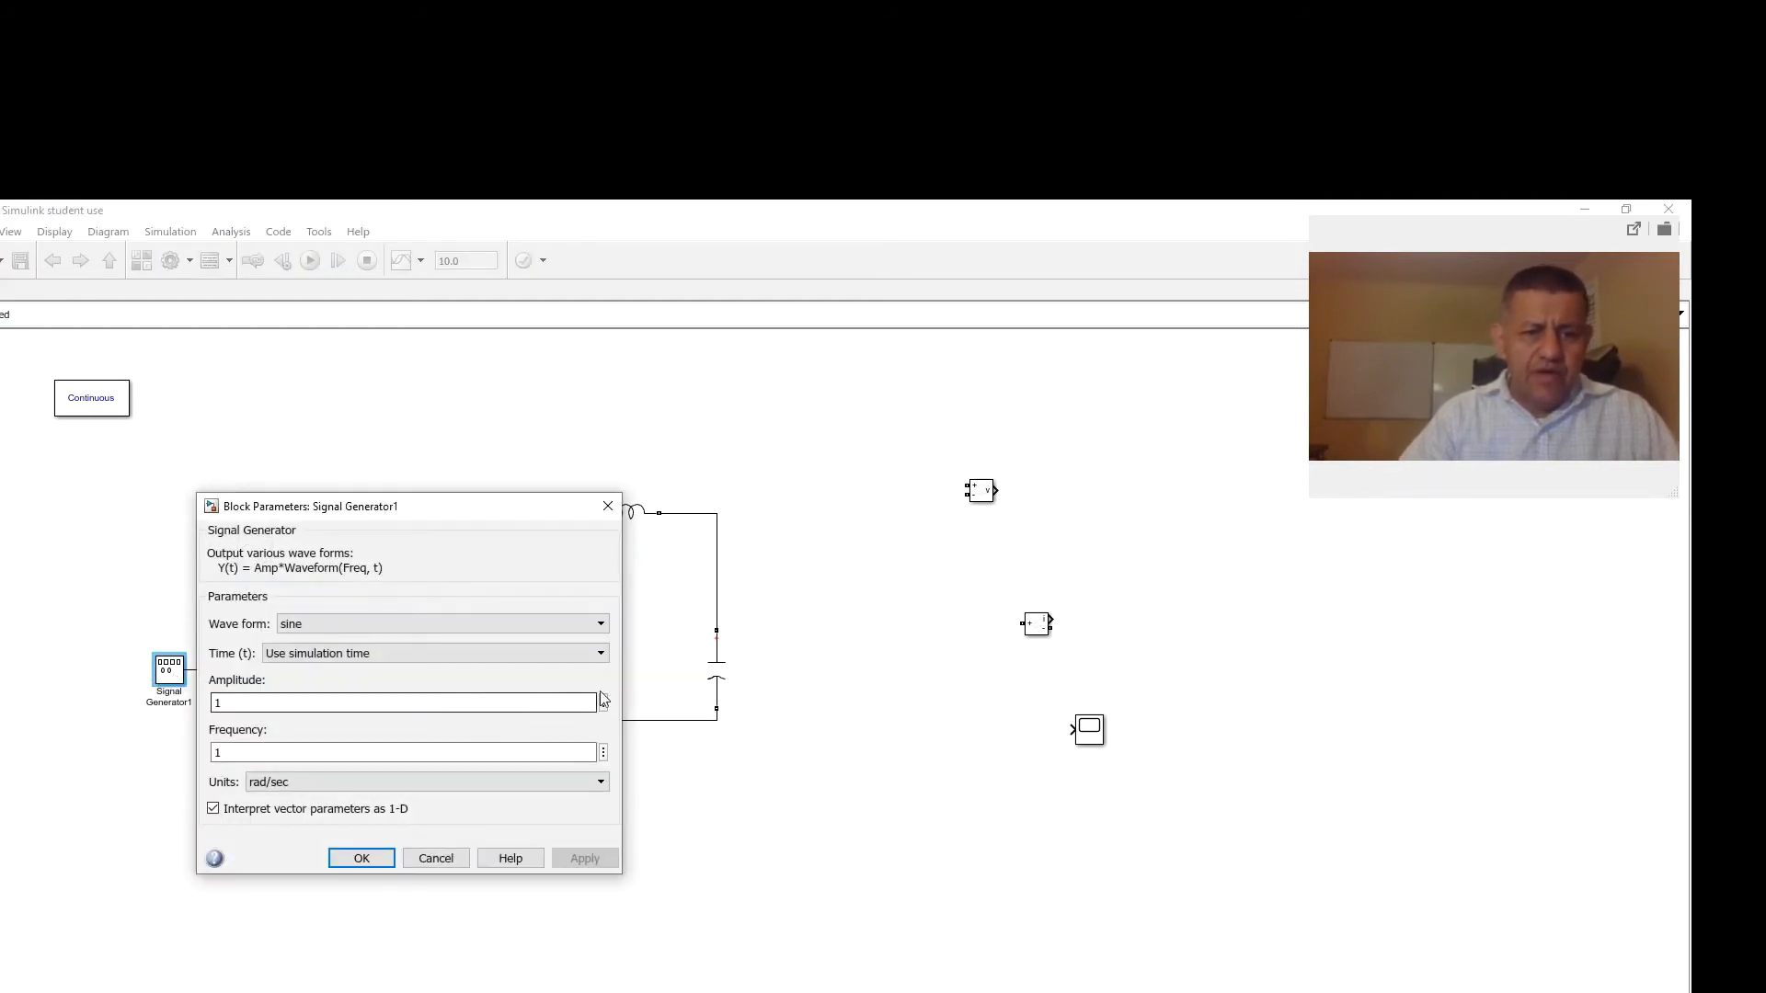
{"action": "left_click", "coordinate": [602, 626]}
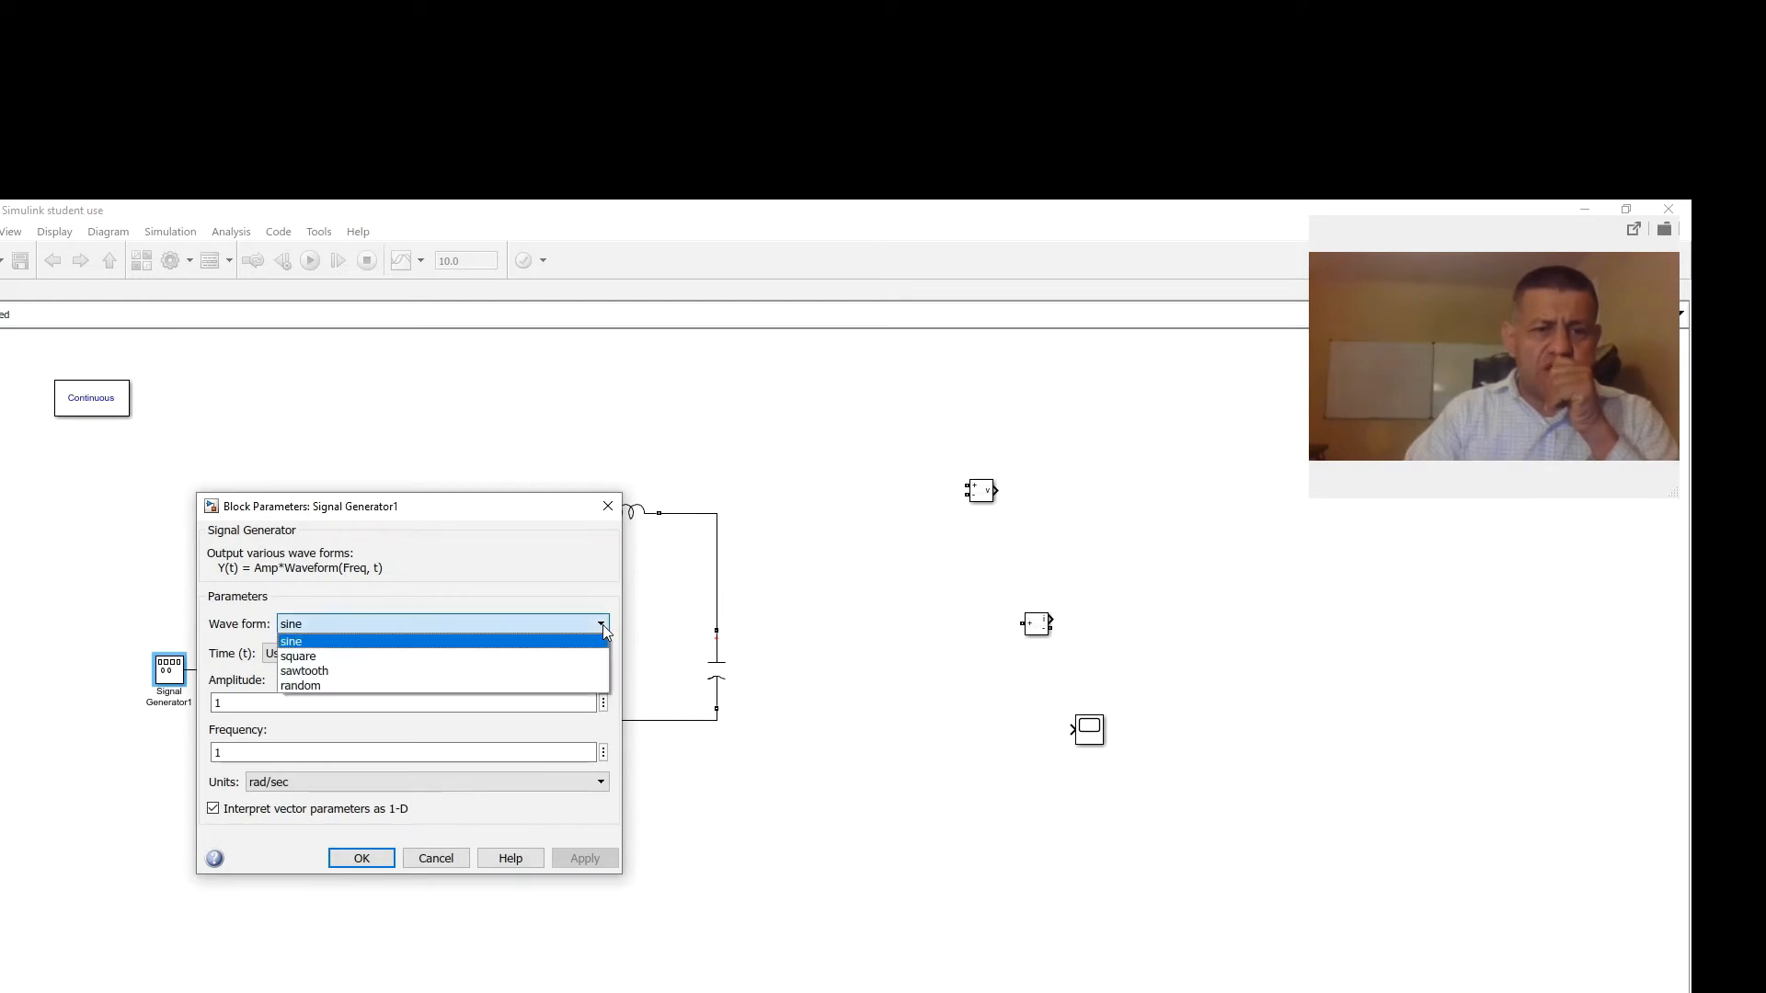
{"action": "left_click", "coordinate": [300, 657]}
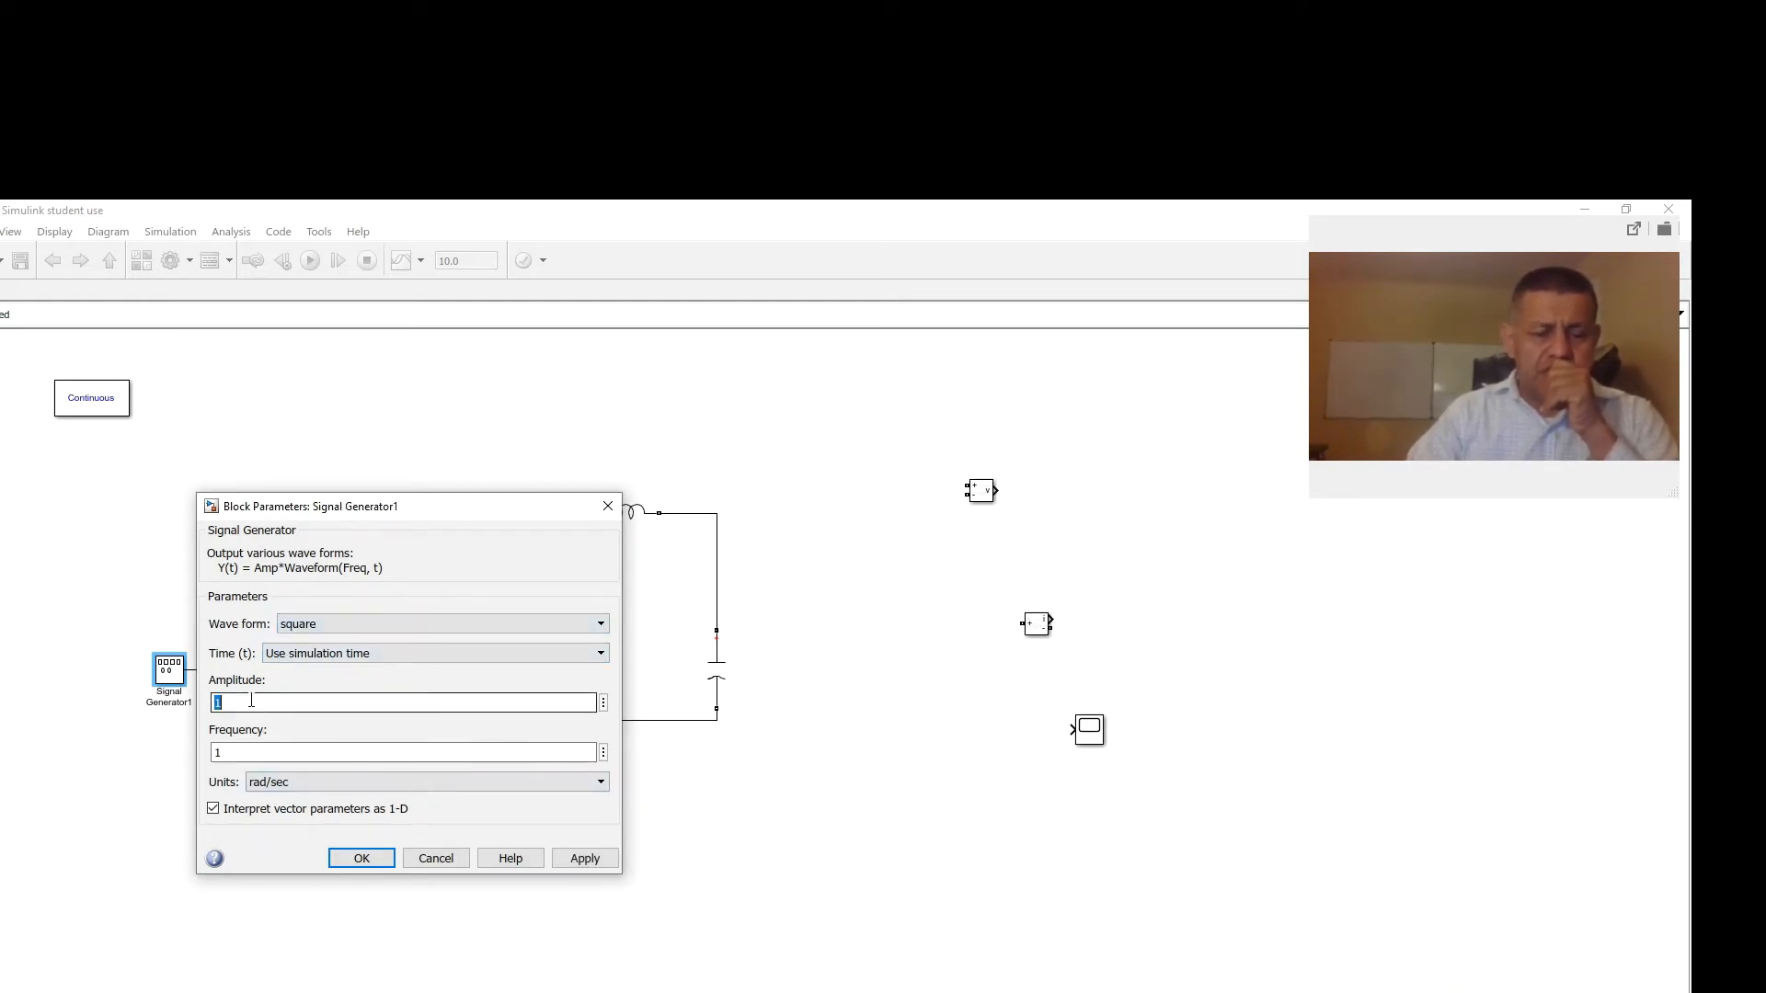
{"action": "key", "text": "BackSpace"}
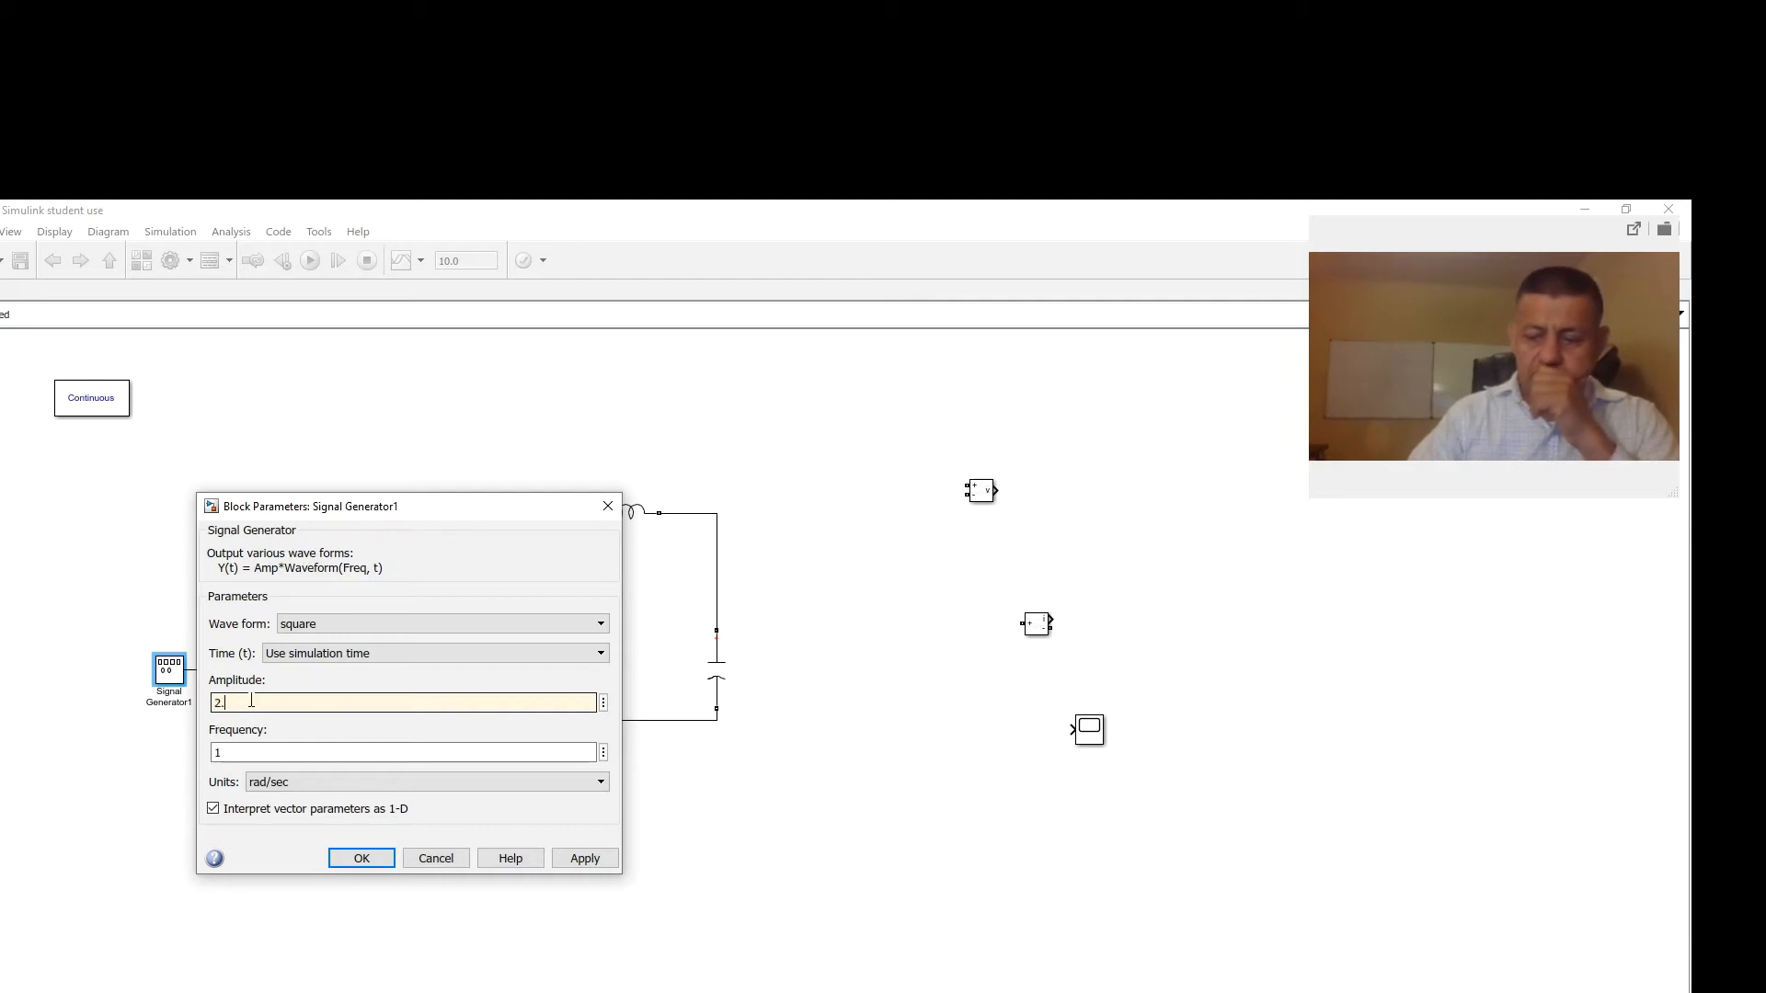
{"action": "type", "text": "2.5"}
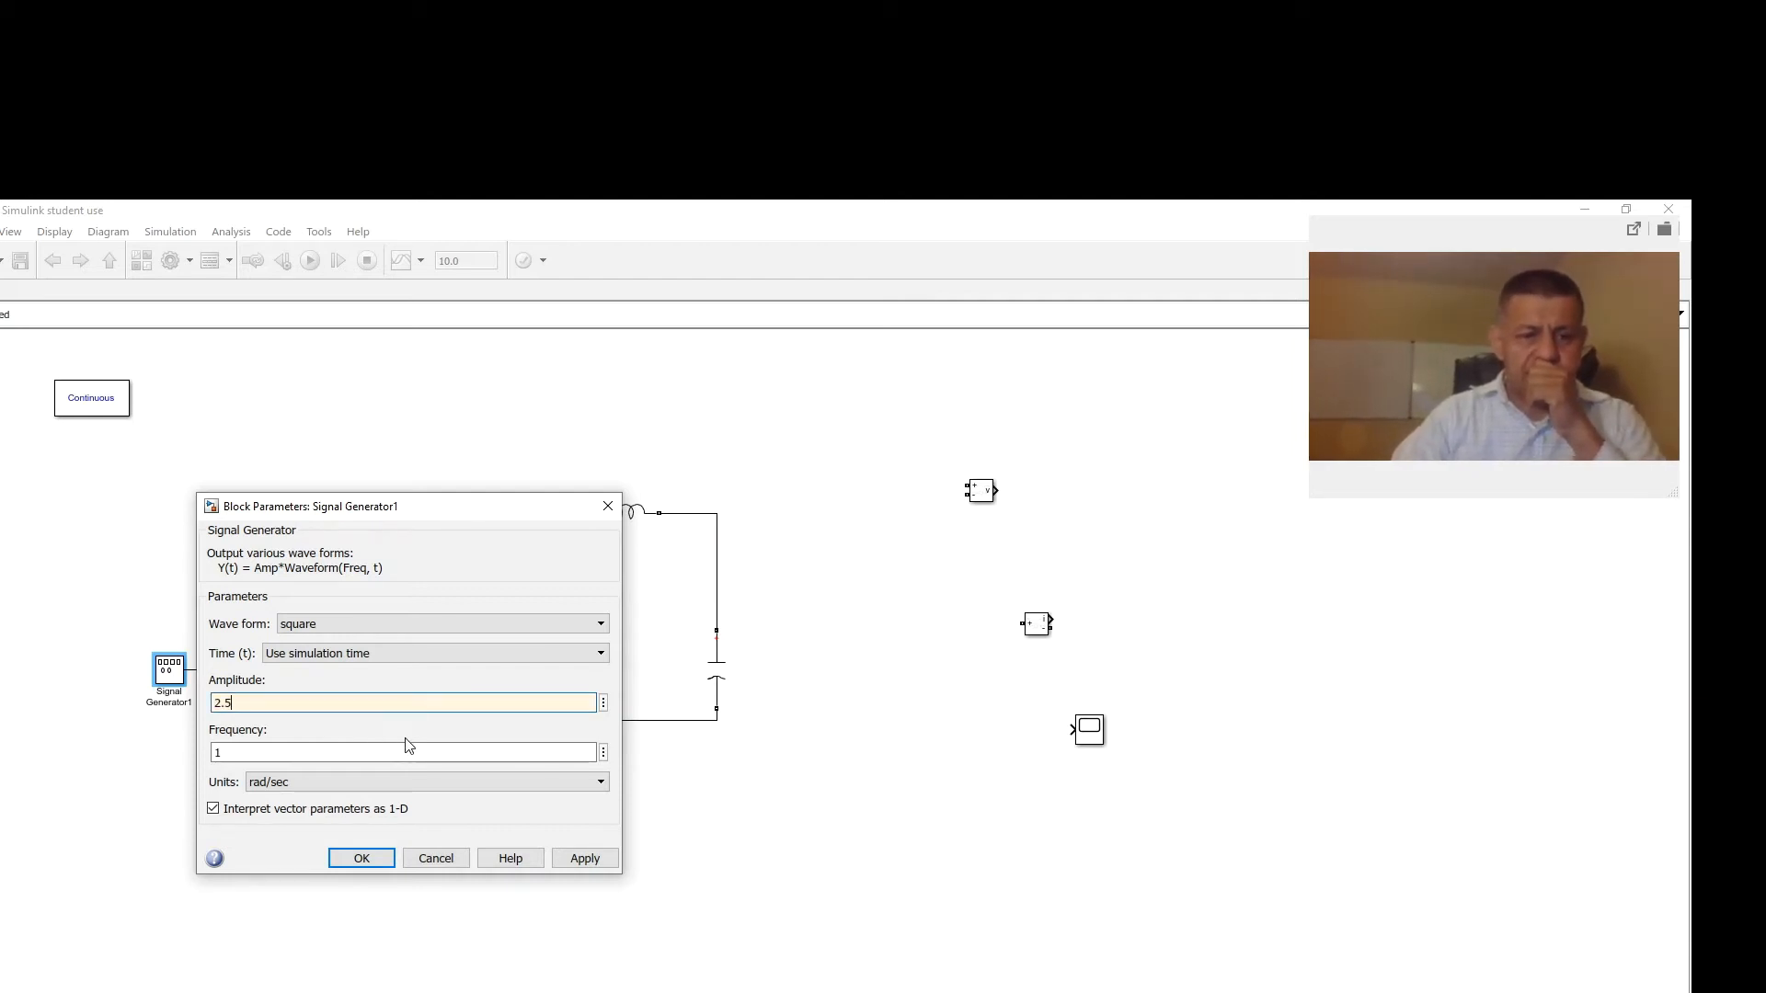
{"action": "double_click", "coordinate": [240, 753]}
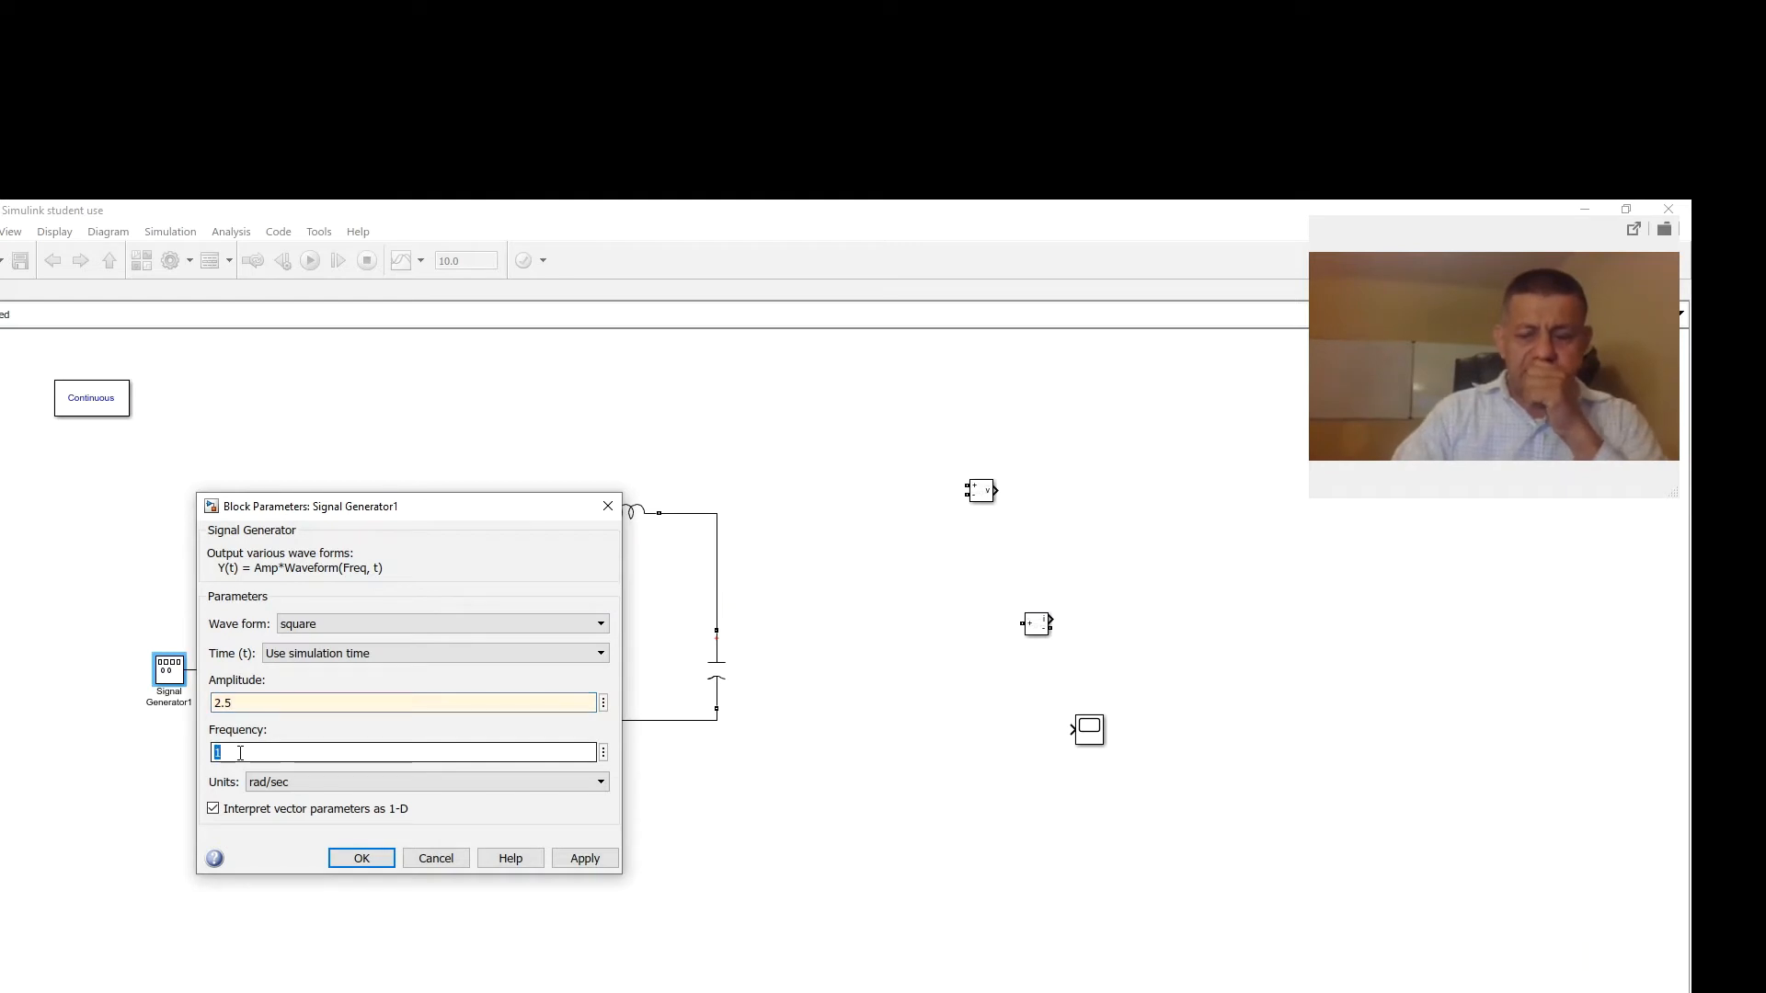
{"action": "key", "text": "BackSpace"}
{"action": "type", "text": "100"}
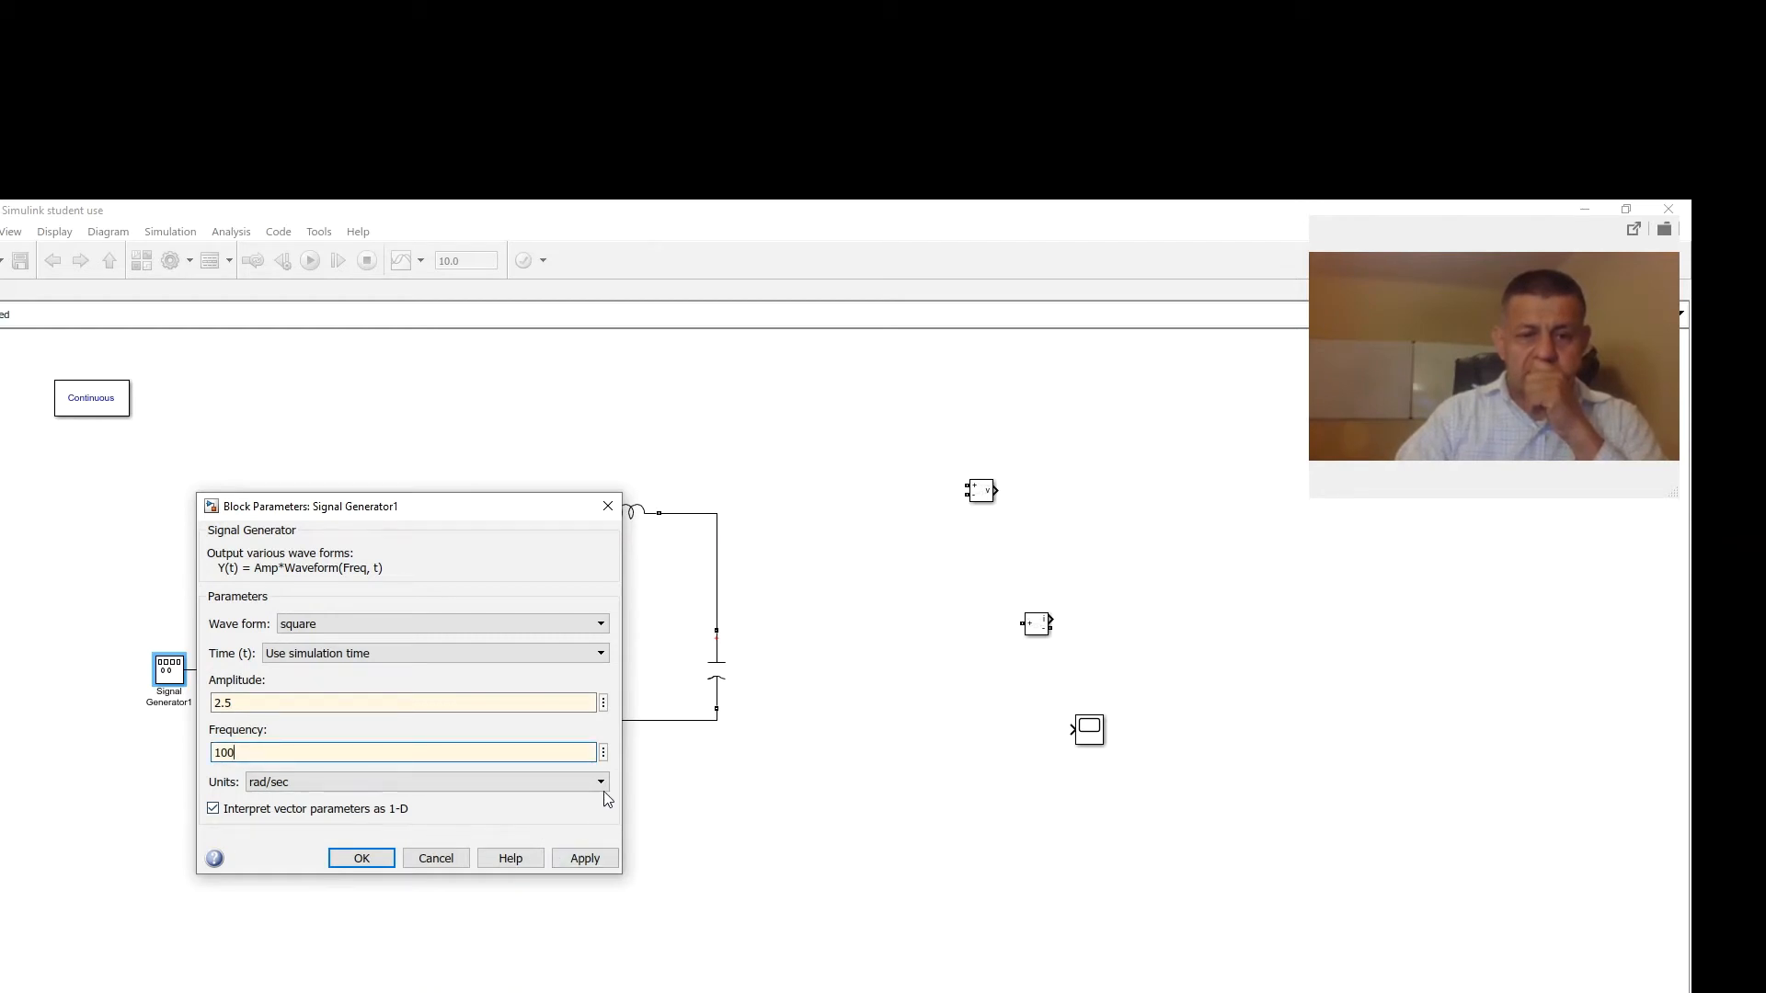
{"action": "left_click", "coordinate": [601, 781]}
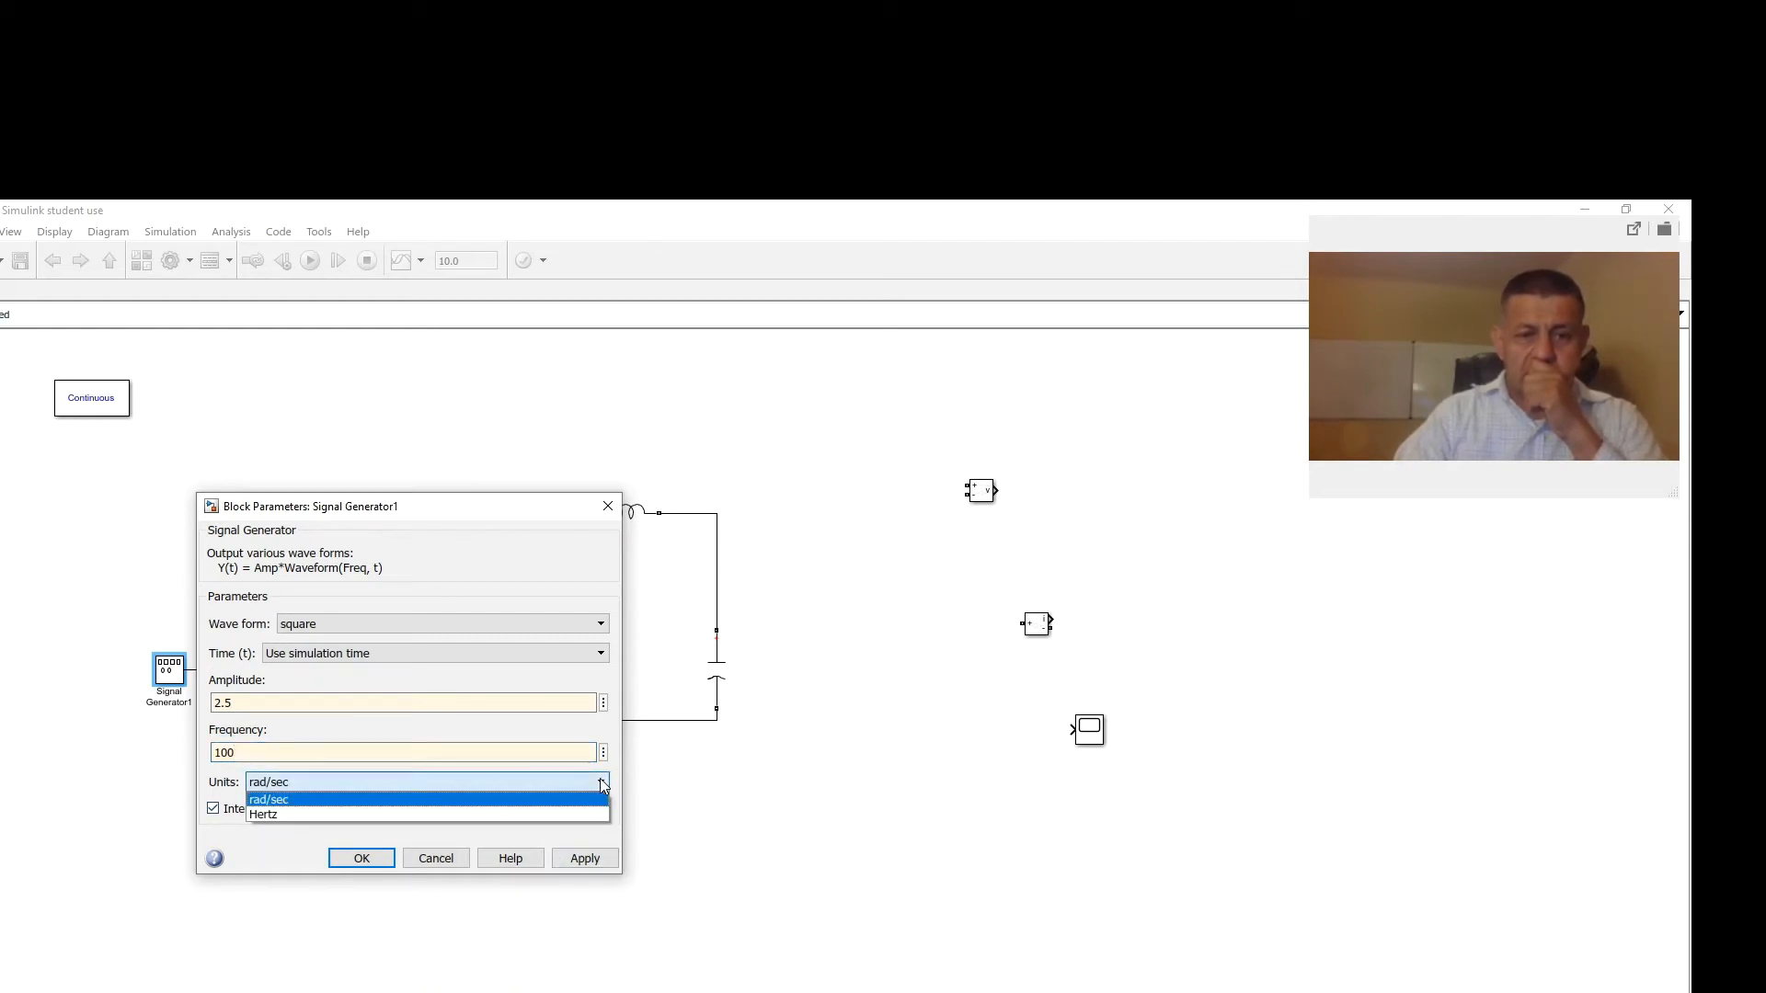
{"action": "left_click", "coordinate": [260, 814]}
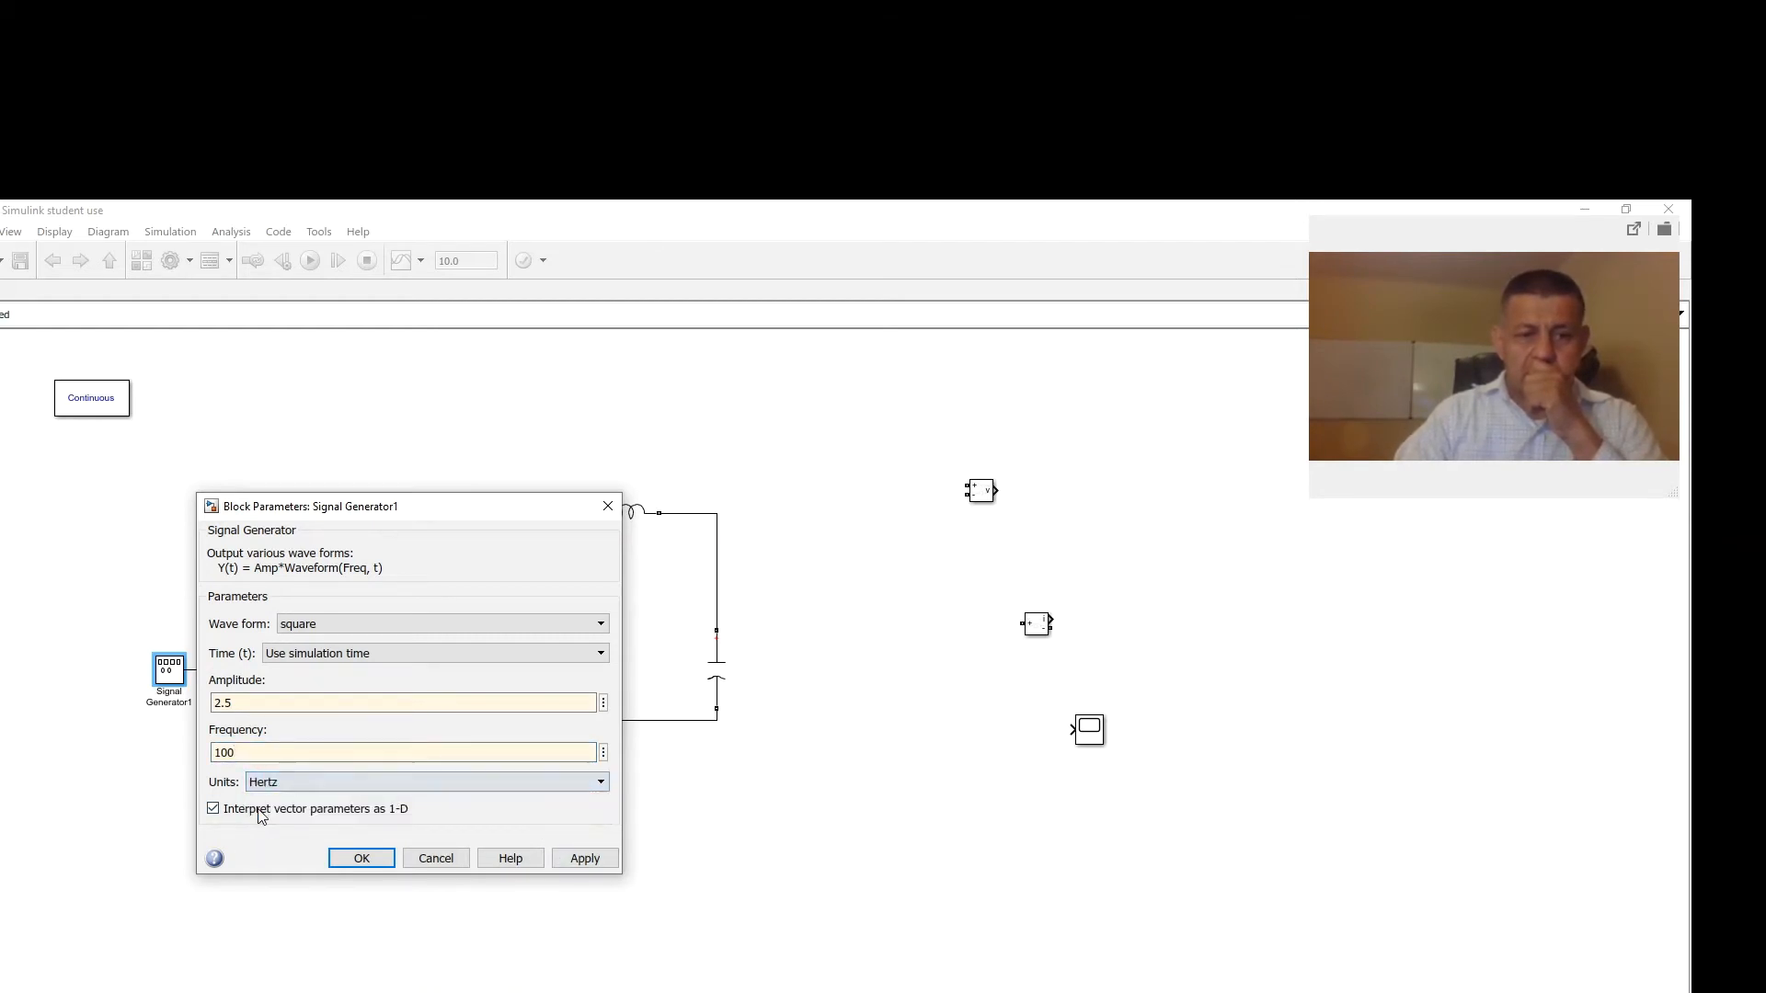
{"action": "left_click", "coordinate": [584, 859]}
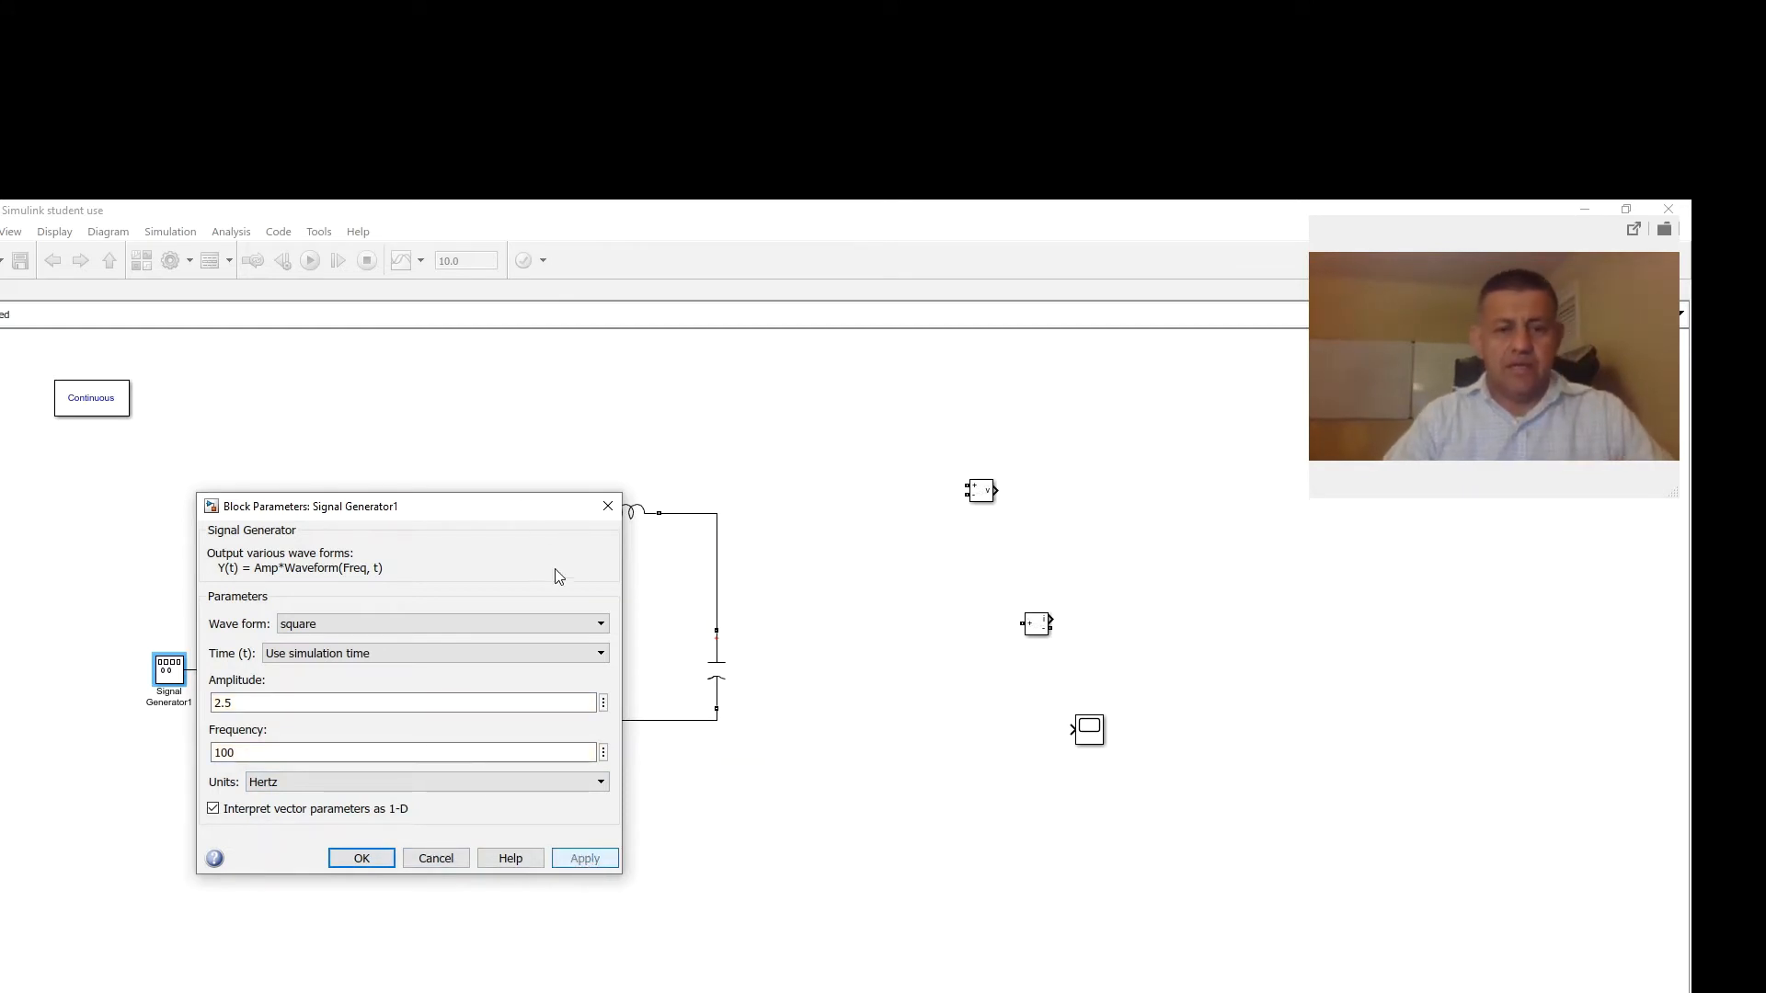
{"action": "left_click", "coordinate": [362, 858]}
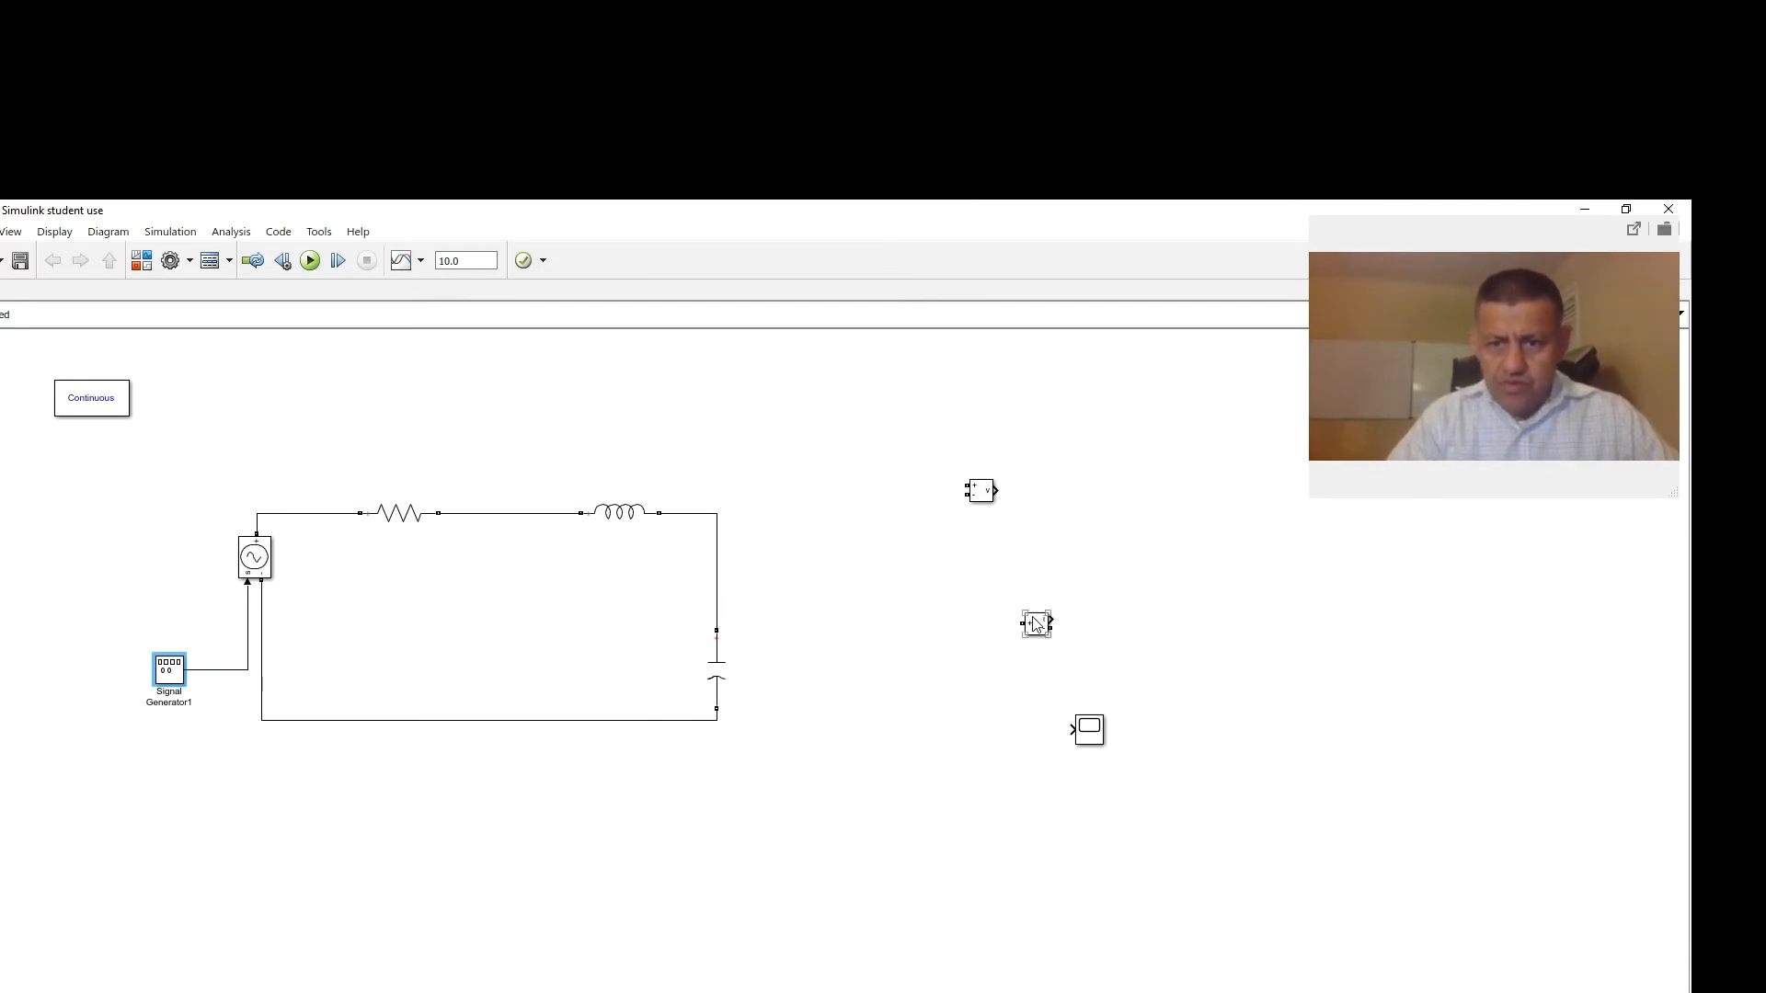
Move the Current Measurement block aside, place the Voltage Measurement block above the resistor and wire its two terminals across the resistor
{"action": "left_click_drag", "start_coordinate": [1037, 623], "coordinate": [1101, 457]}
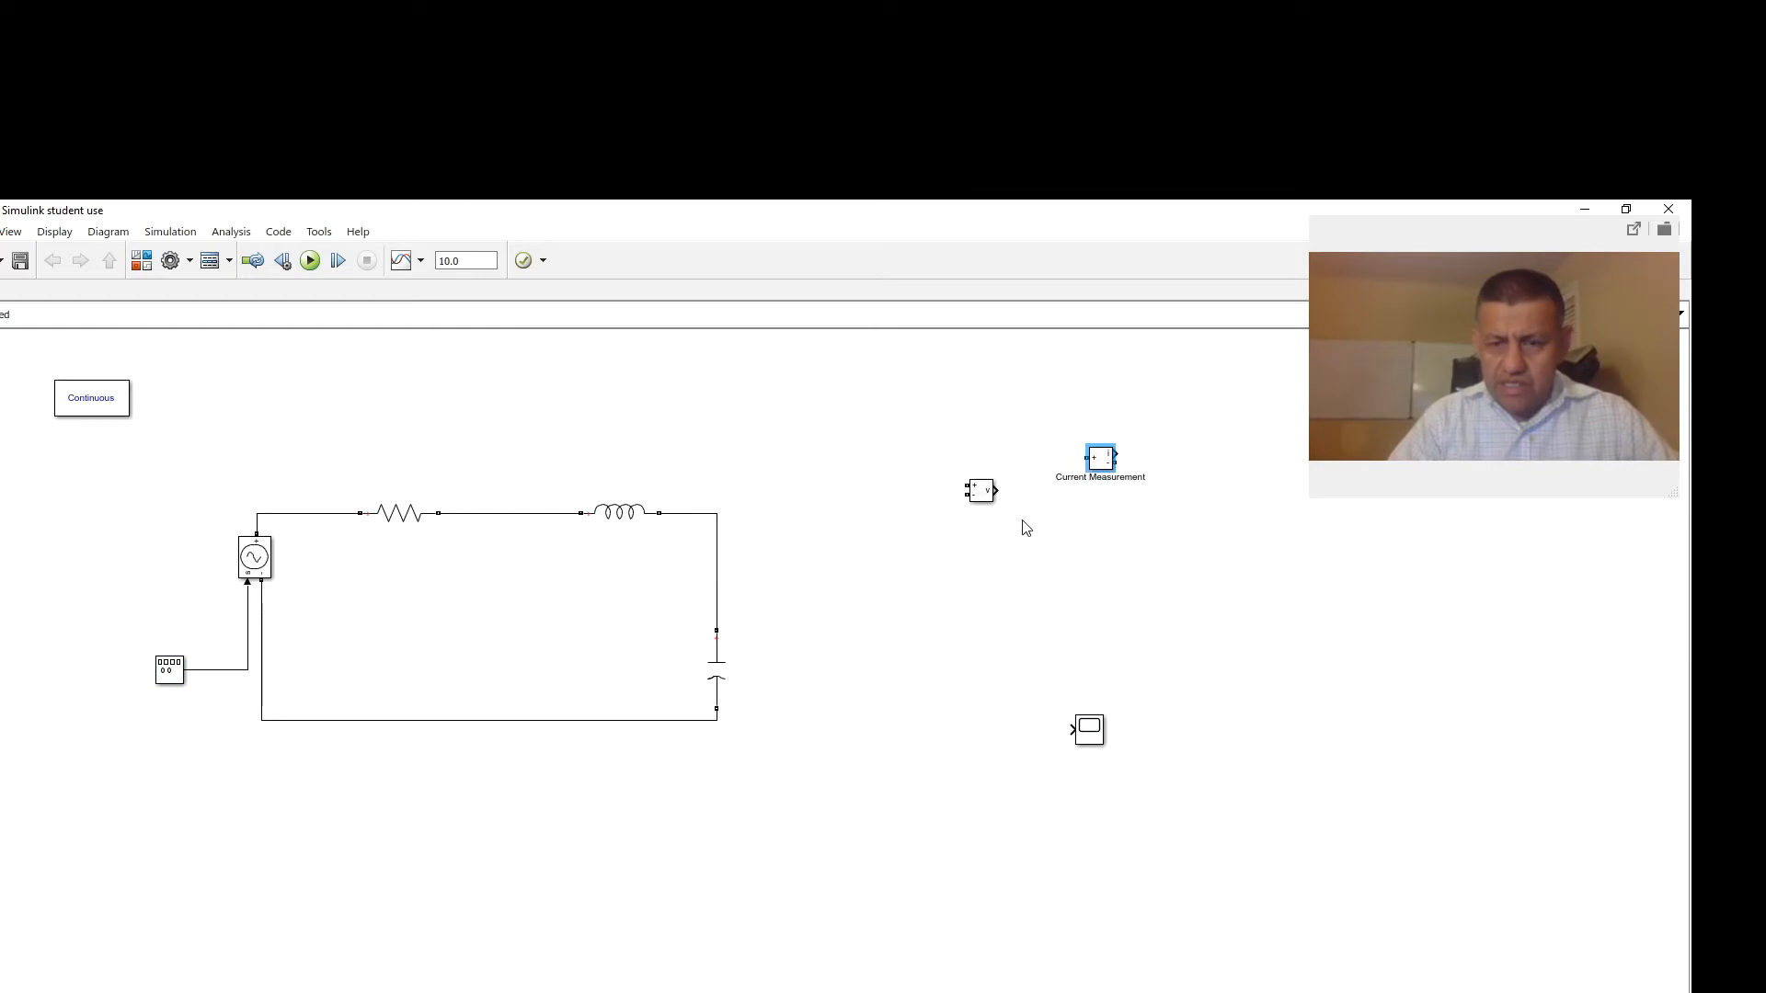
{"action": "left_click", "coordinate": [1026, 528]}
{"action": "mouse_move", "coordinate": [980, 499]}
{"action": "left_mouse_down"}
{"action": "mouse_move", "coordinate": [327, 401]}
{"action": "mouse_move", "coordinate": [401, 400]}
{"action": "mouse_move", "coordinate": [316, 406]}
{"action": "mouse_move", "coordinate": [318, 514]}
{"action": "left_mouse_up"}
{"action": "left_click", "coordinate": [557, 419]}
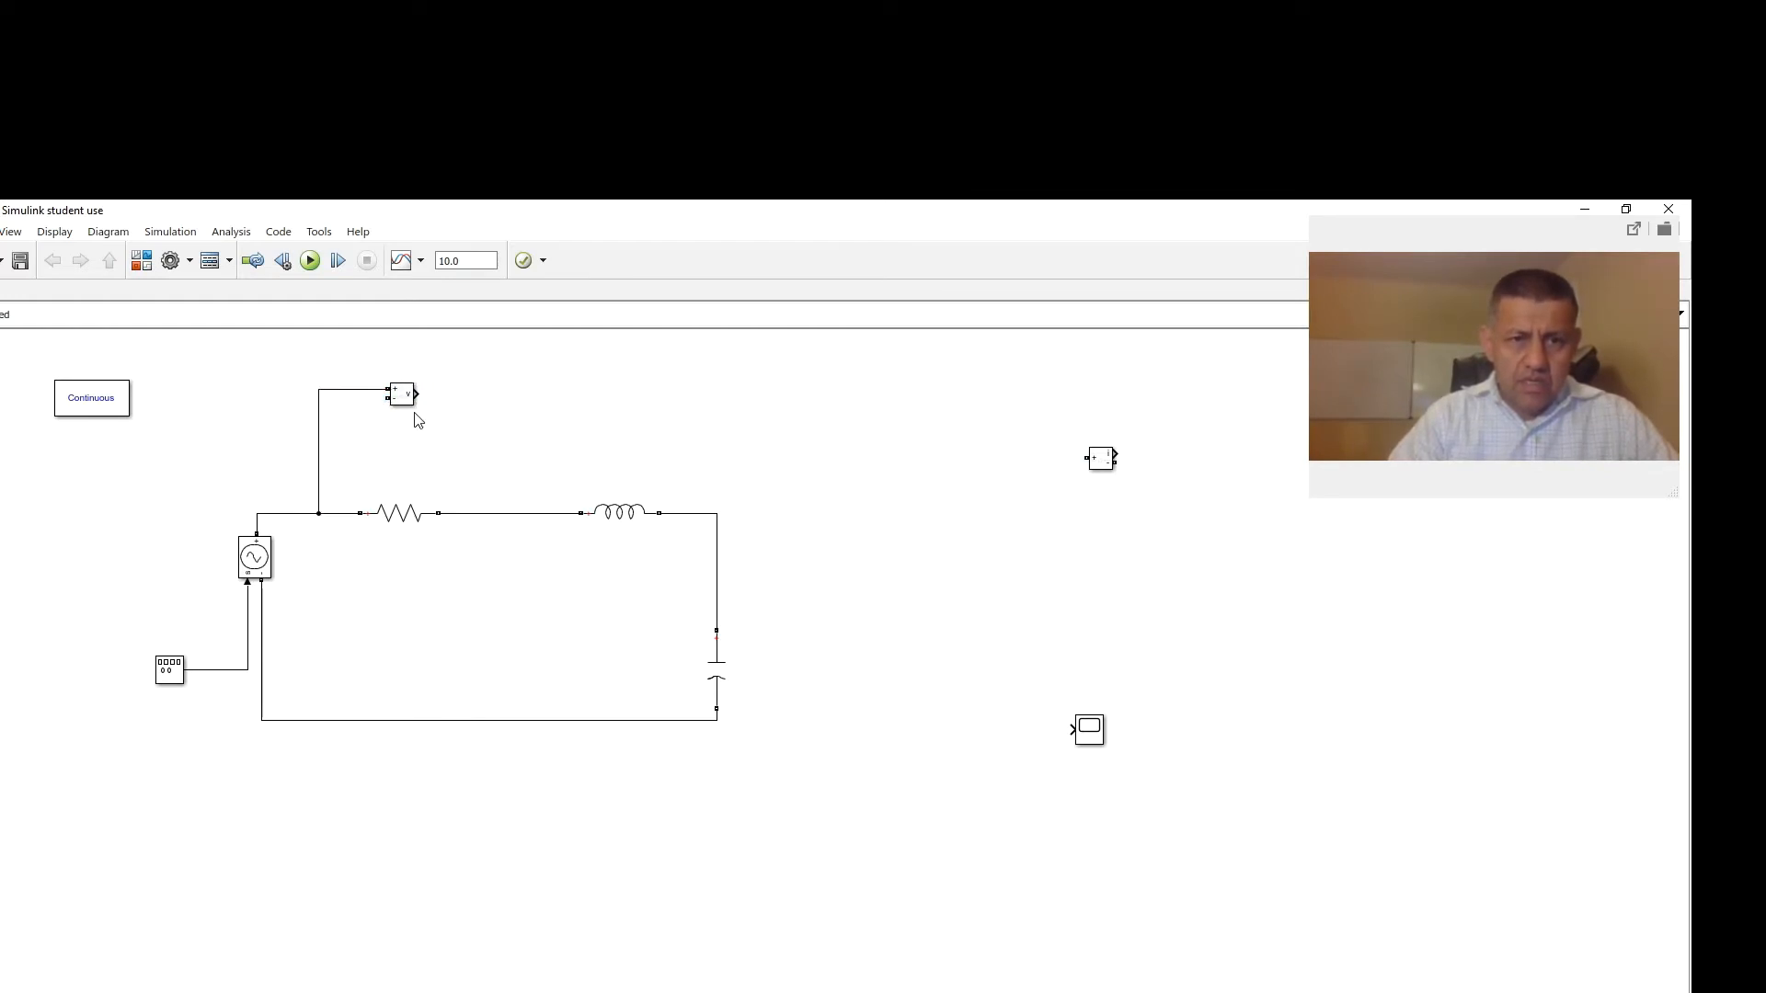
{"action": "left_click_drag", "start_coordinate": [384, 398], "coordinate": [469, 512]}
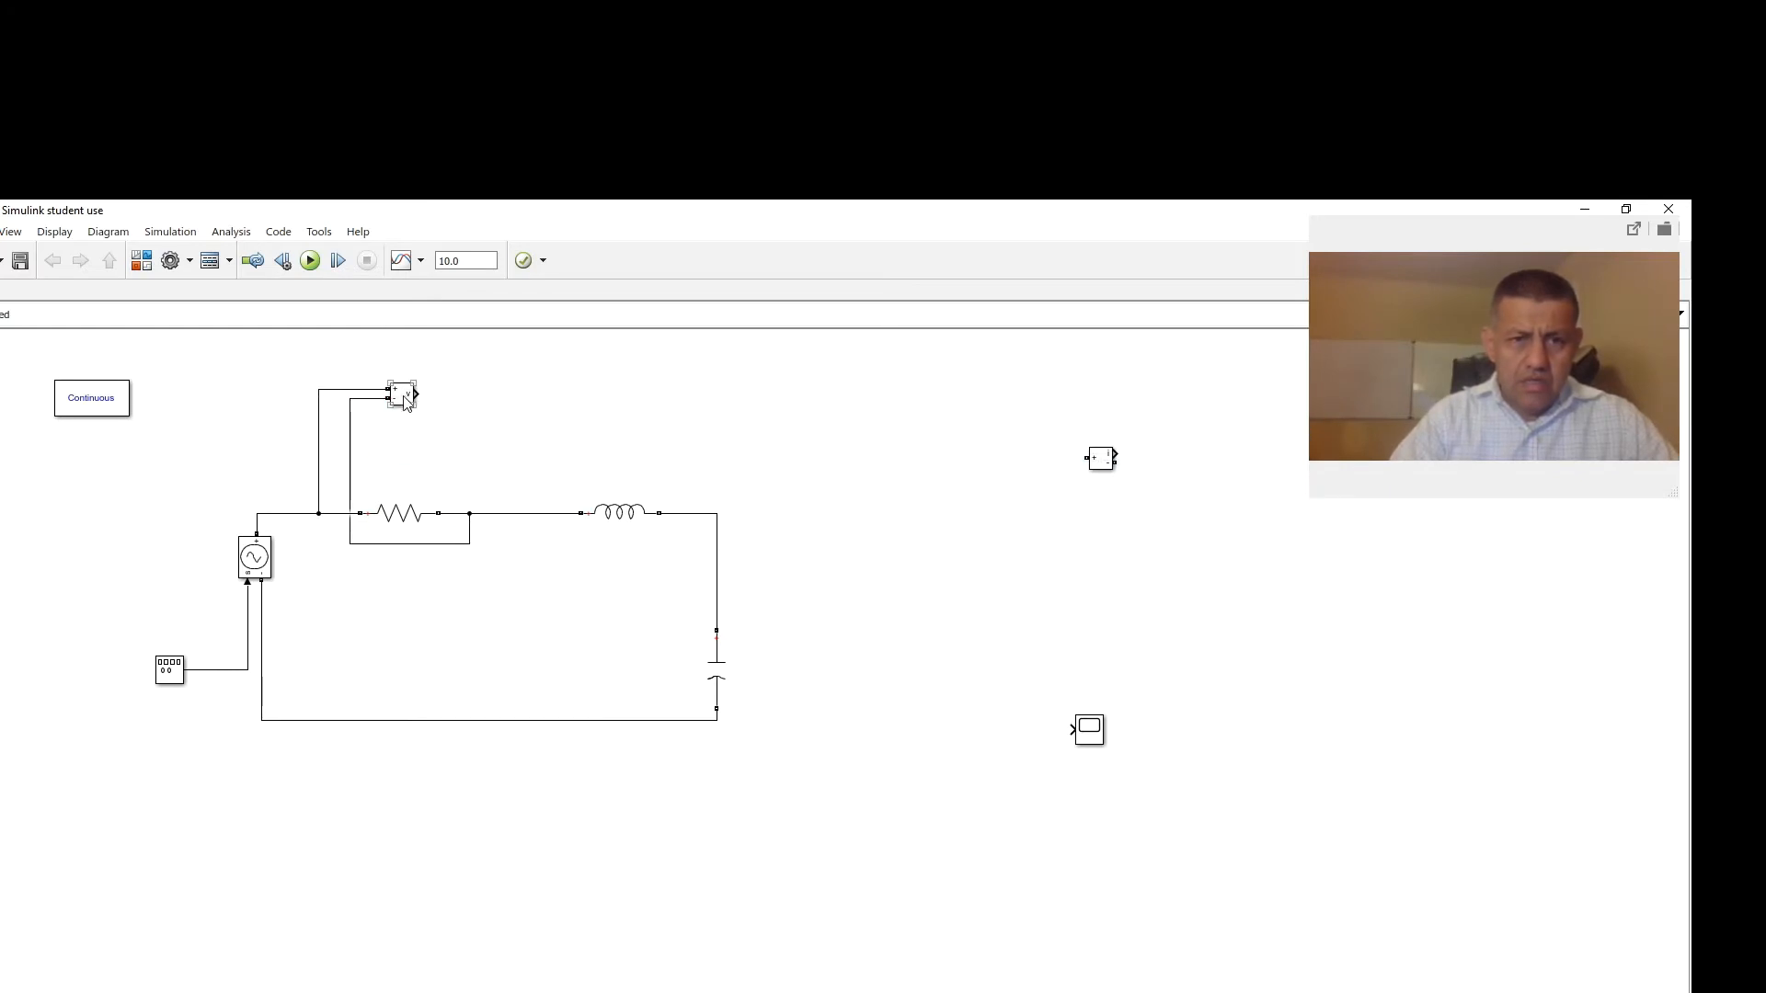
Raise the Voltage Measurement block and reroute its negative lead above the resistor to the node between resistor and inductor
{"action": "left_click_drag", "start_coordinate": [403, 394], "coordinate": [421, 353]}
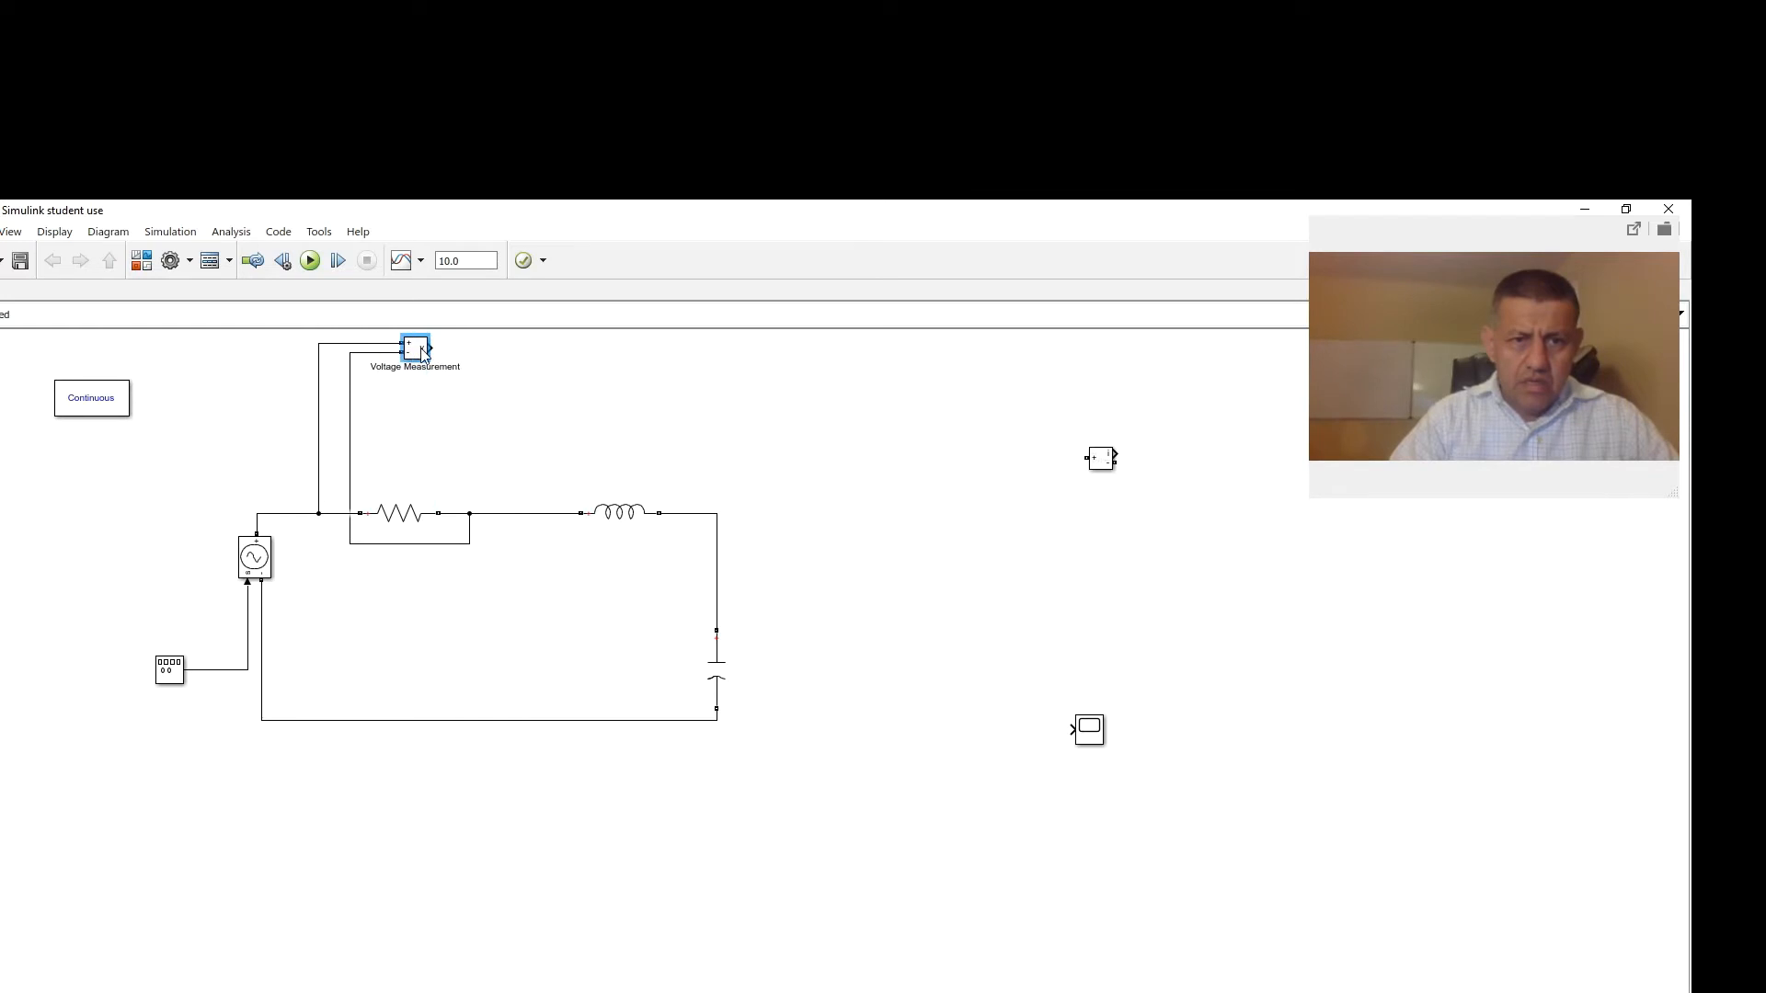
{"action": "left_click", "coordinate": [352, 474]}
{"action": "left_click_drag", "start_coordinate": [350, 470], "coordinate": [494, 397]}
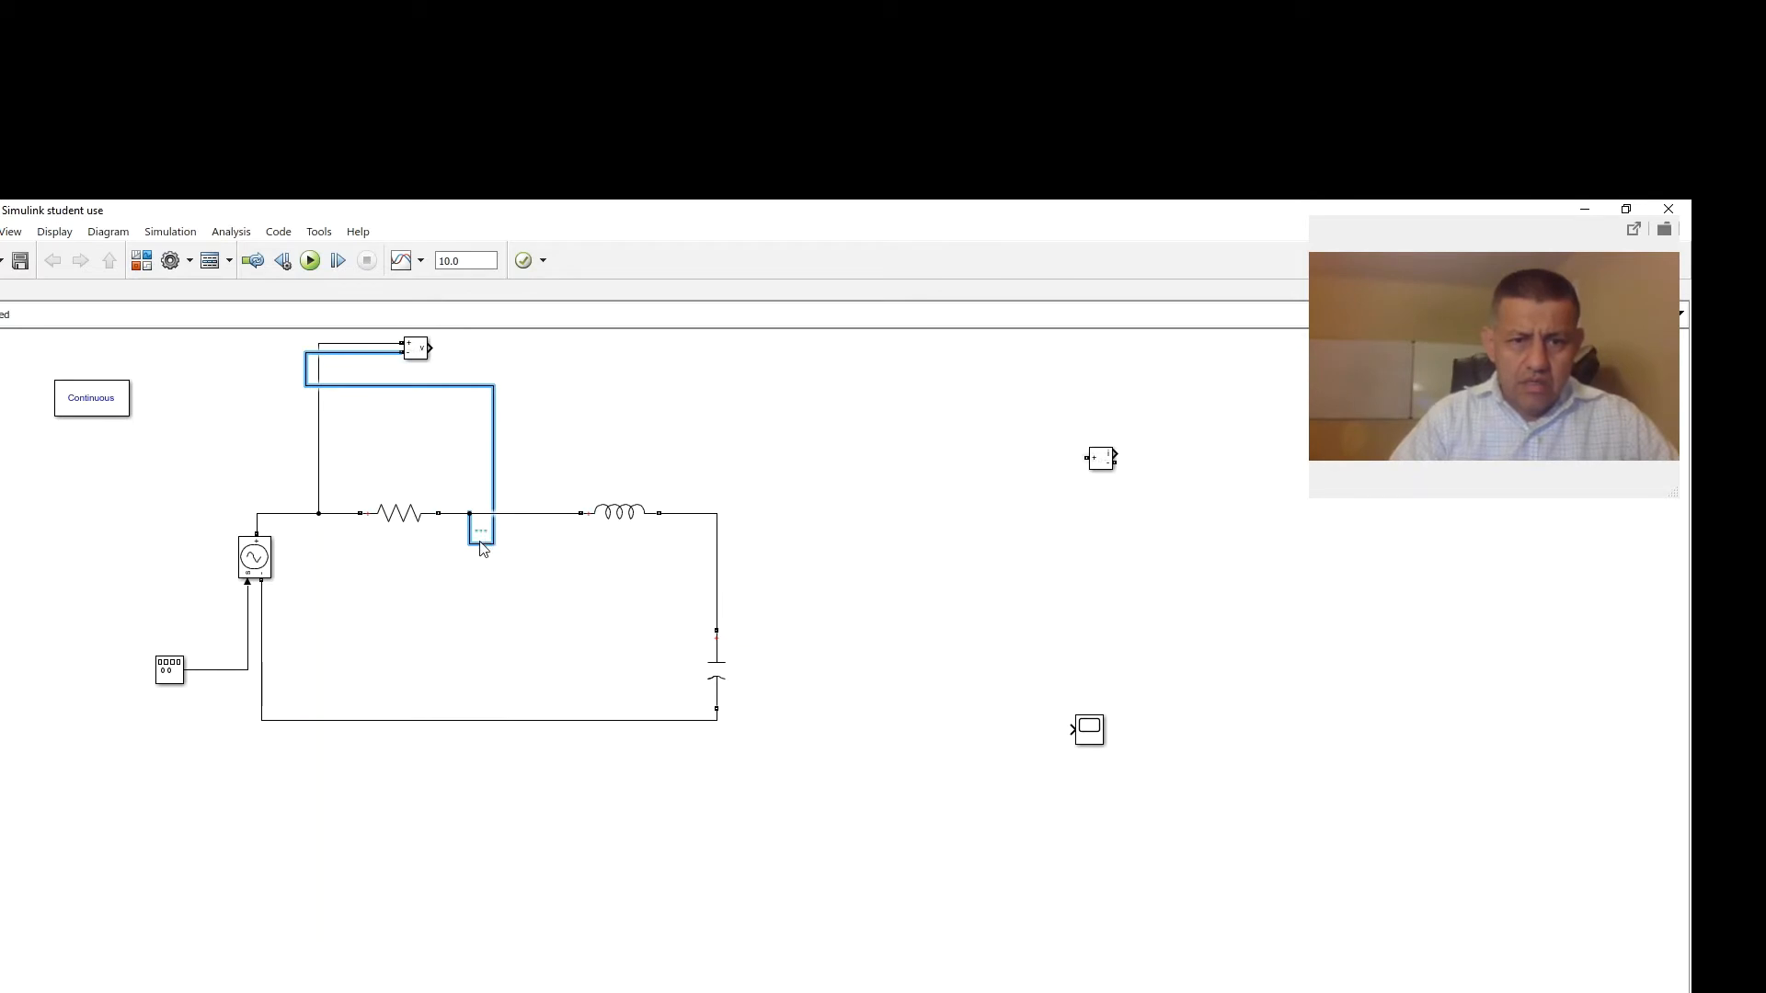
{"action": "left_click_drag", "start_coordinate": [490, 545], "coordinate": [466, 475]}
{"action": "left_click", "coordinate": [309, 375]}
{"action": "left_click_drag", "start_coordinate": [310, 375], "coordinate": [359, 377]}
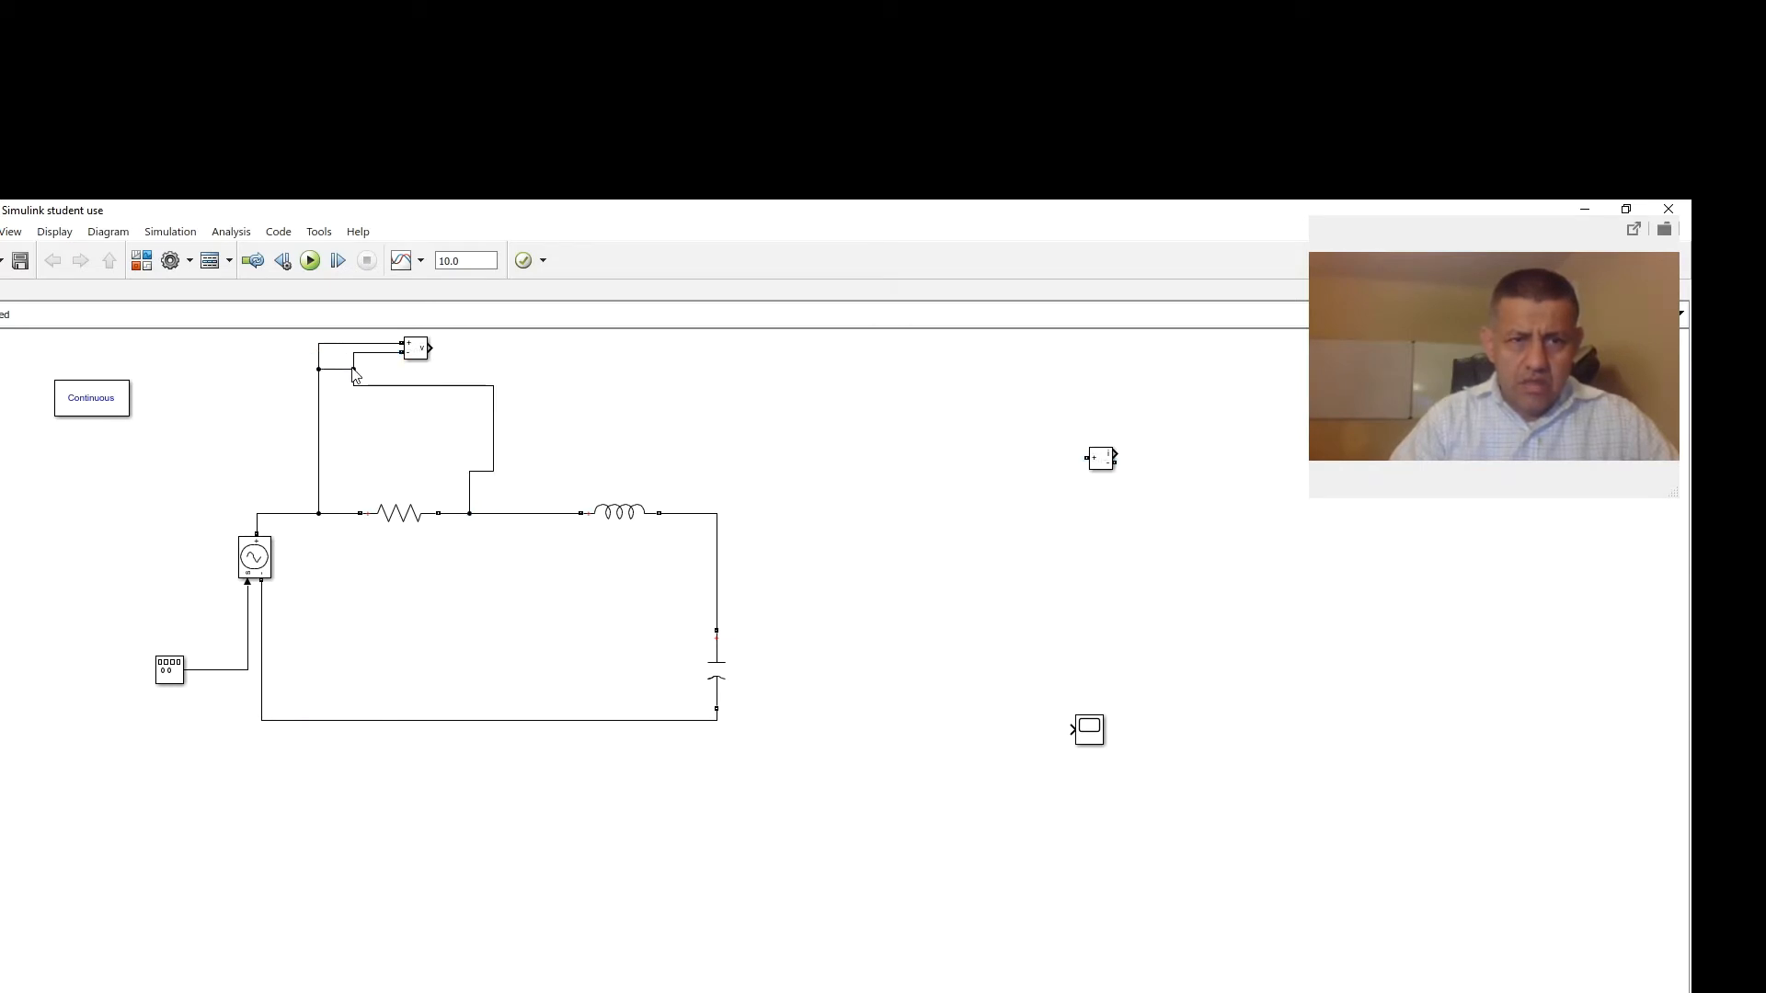
Delete the stray branch joining the Voltage Measurement's two leads and straighten the negative lead down to the resistor-inductor node
{"action": "left_click", "coordinate": [419, 387]}
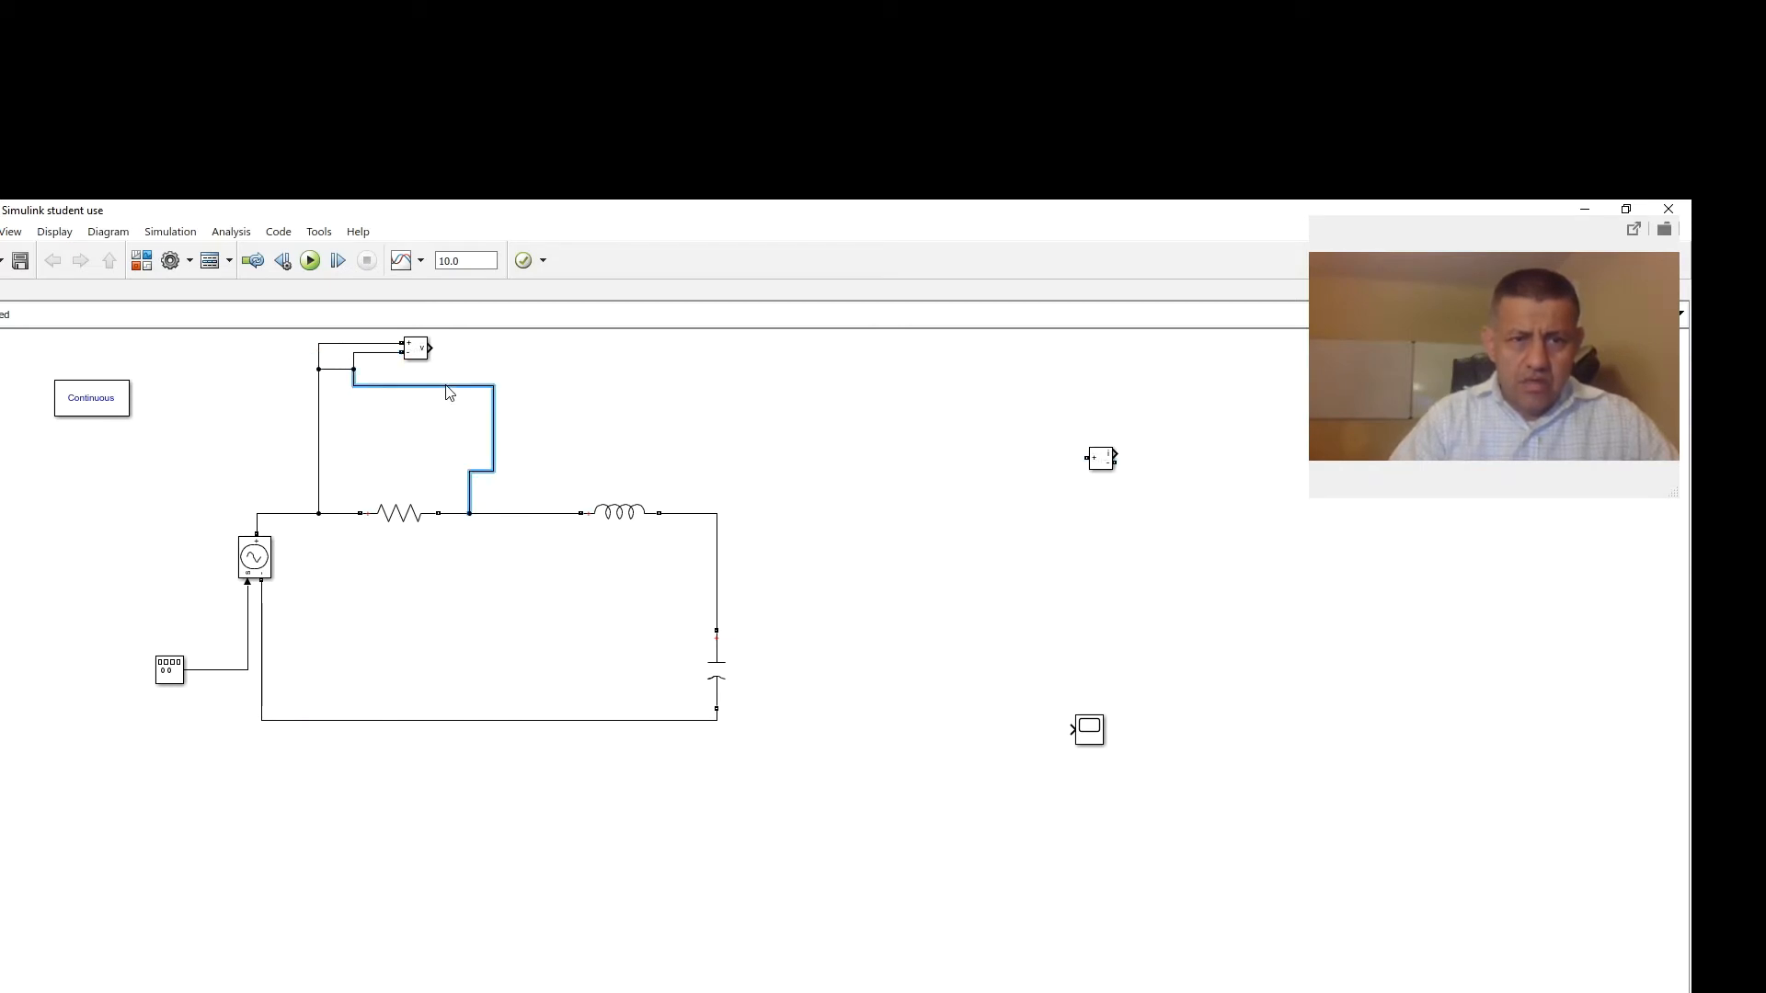
{"action": "left_click", "coordinate": [327, 369]}
{"action": "key", "text": "Delete"}
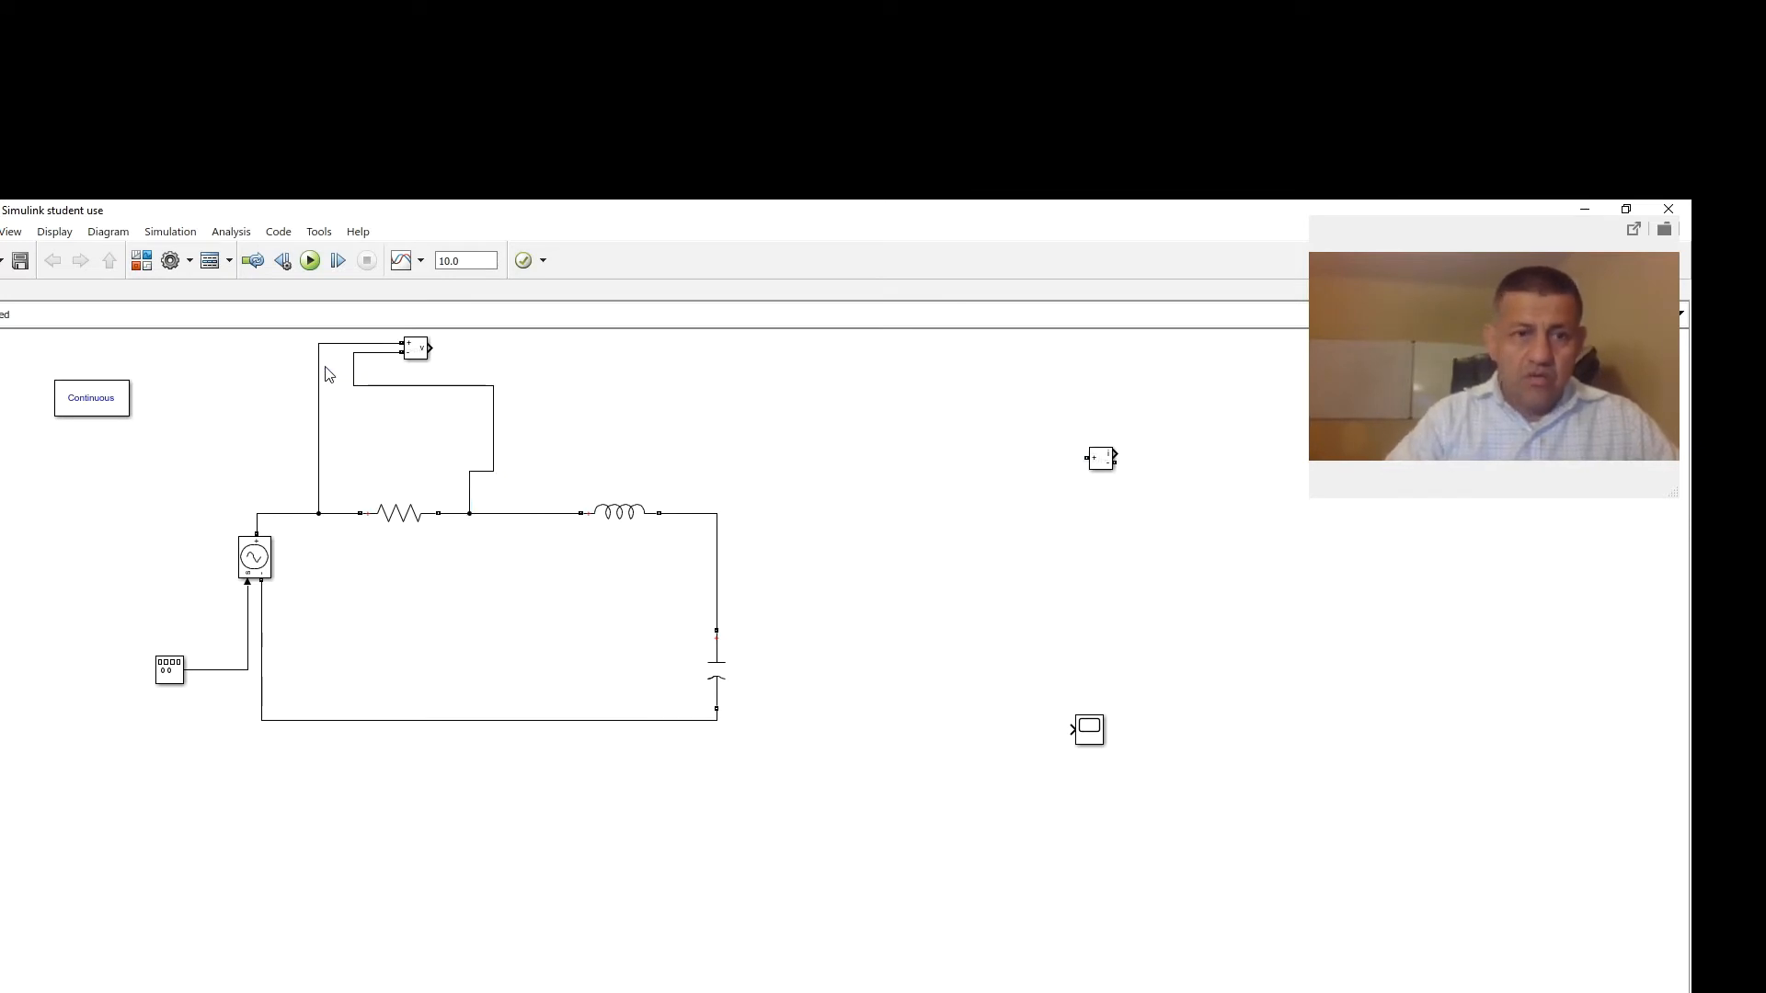
{"action": "left_click", "coordinate": [494, 438]}
{"action": "left_click_drag", "start_coordinate": [494, 442], "coordinate": [469, 448]}
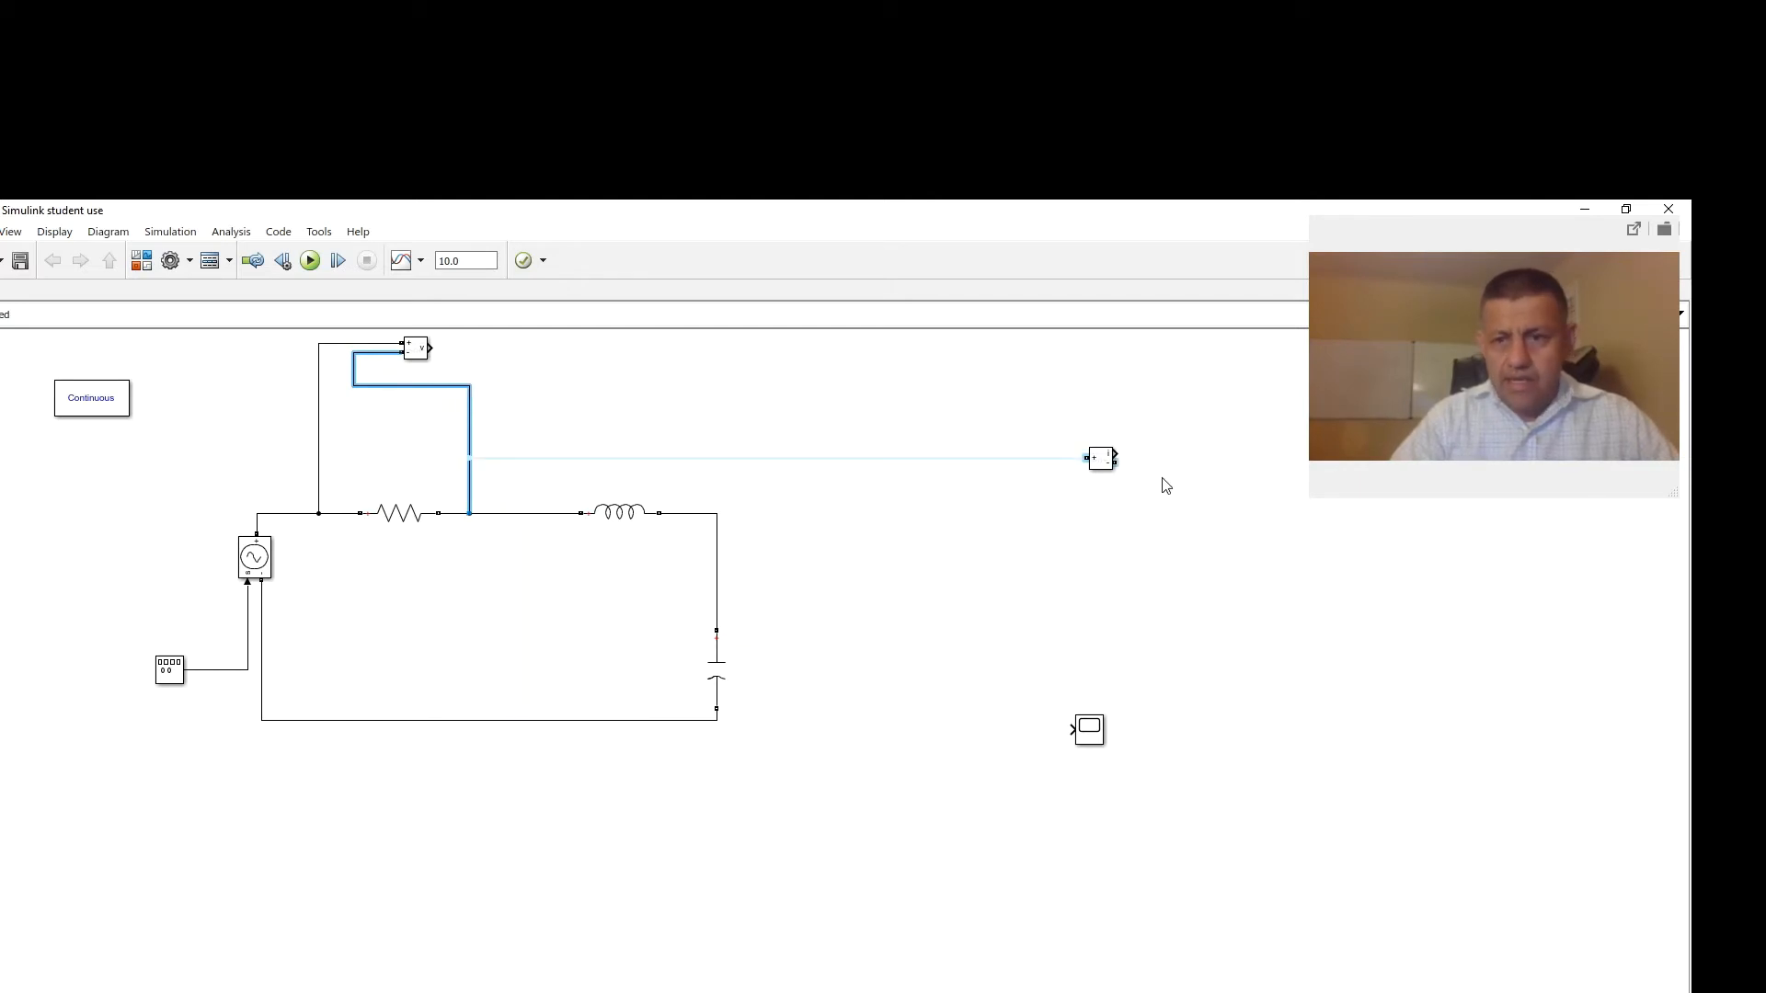
Copy the Scope block and paste two duplicates, one beside the Voltage Measurement block and one above the circuit's inductor-capacitor corner
{"action": "left_click", "coordinate": [1095, 739]}
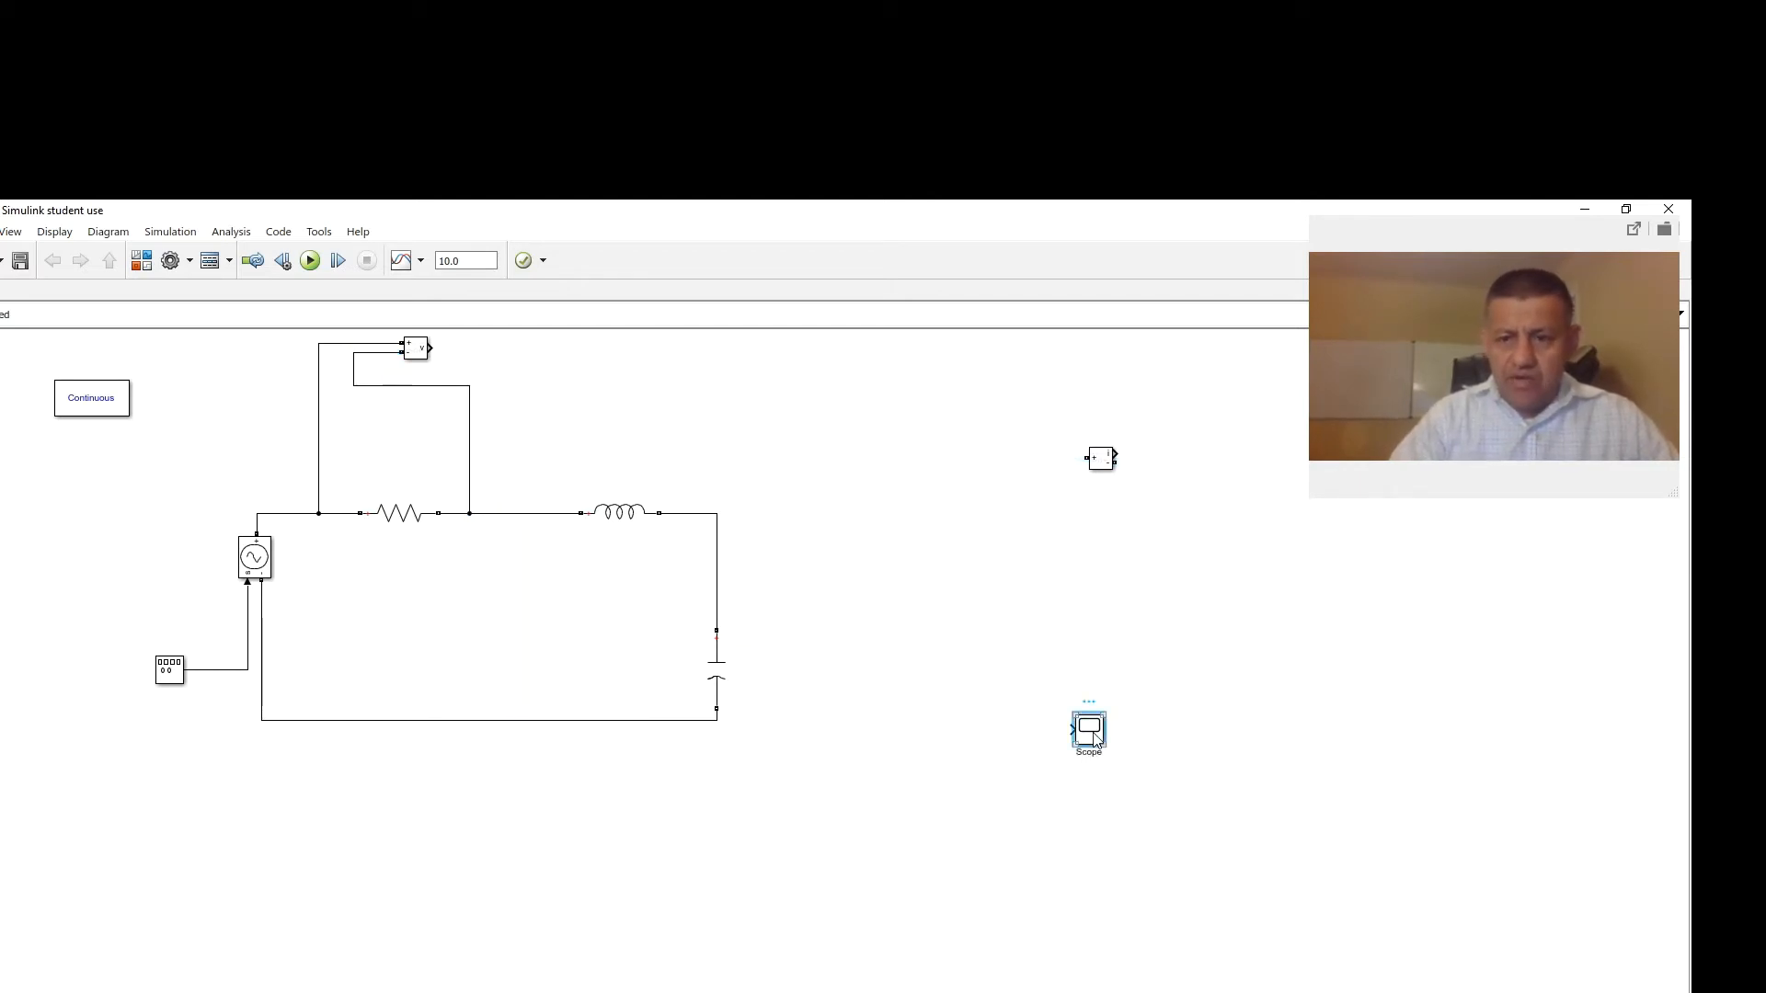
{"action": "right_click", "coordinate": [1095, 739]}
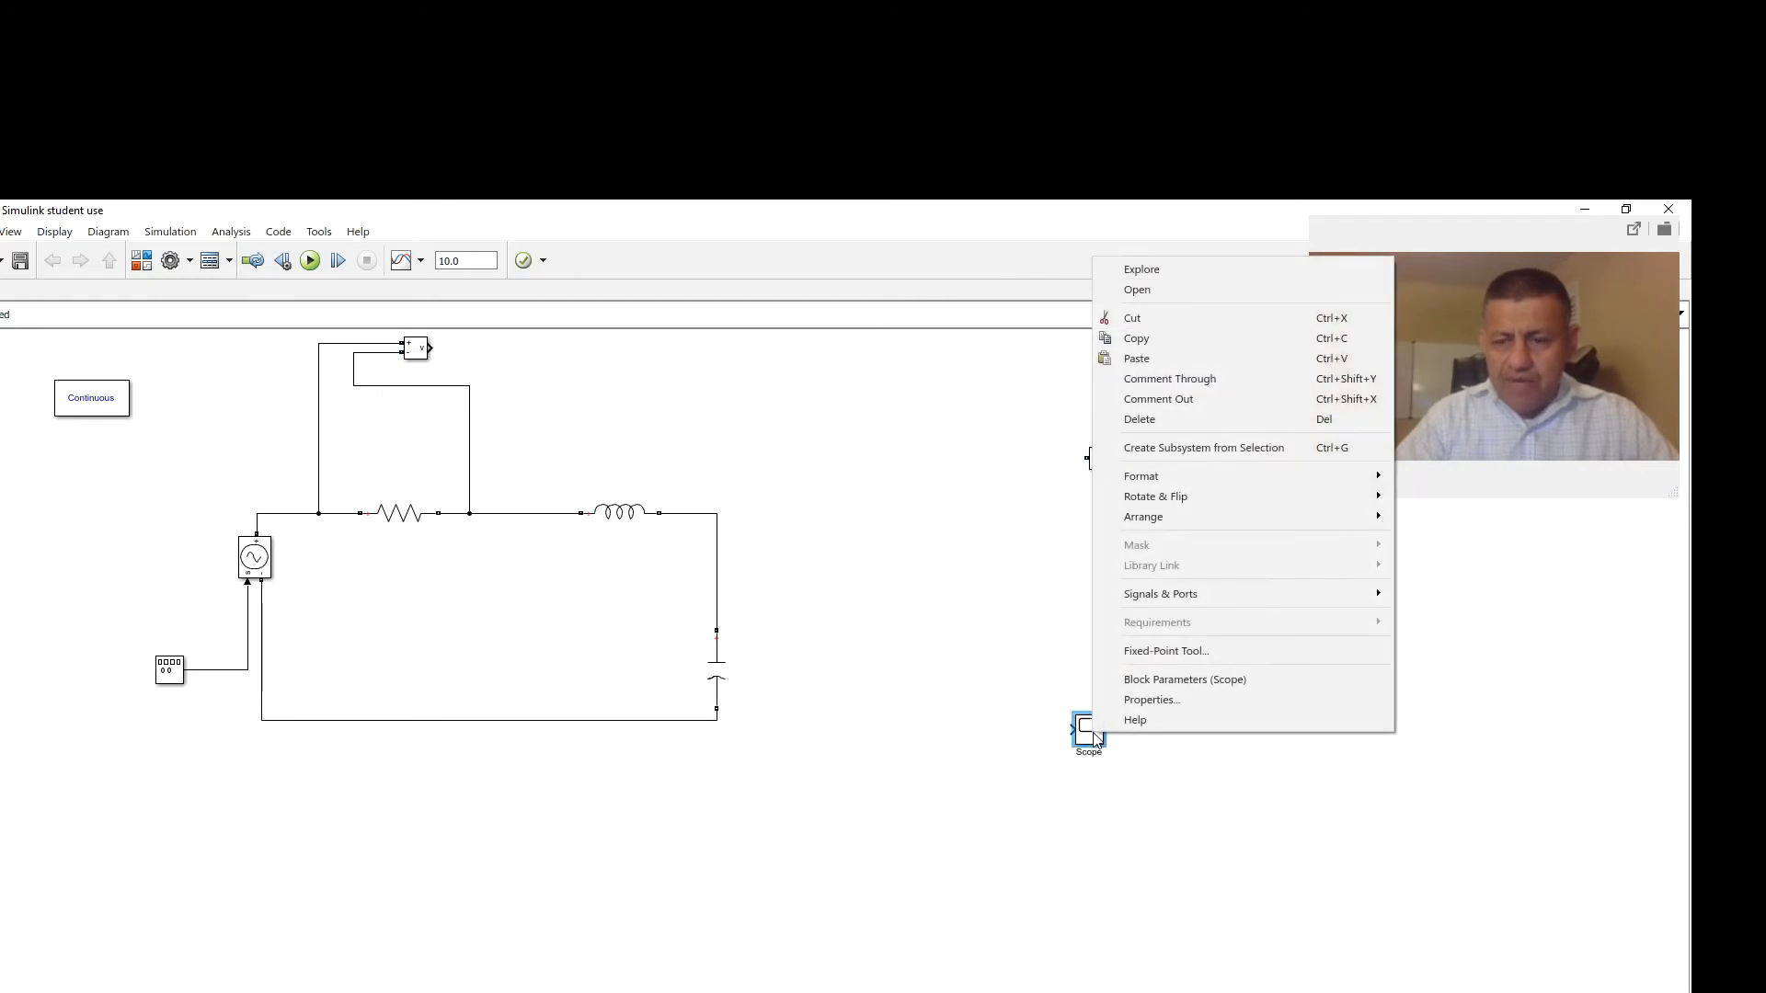
{"action": "left_click", "coordinate": [1139, 340]}
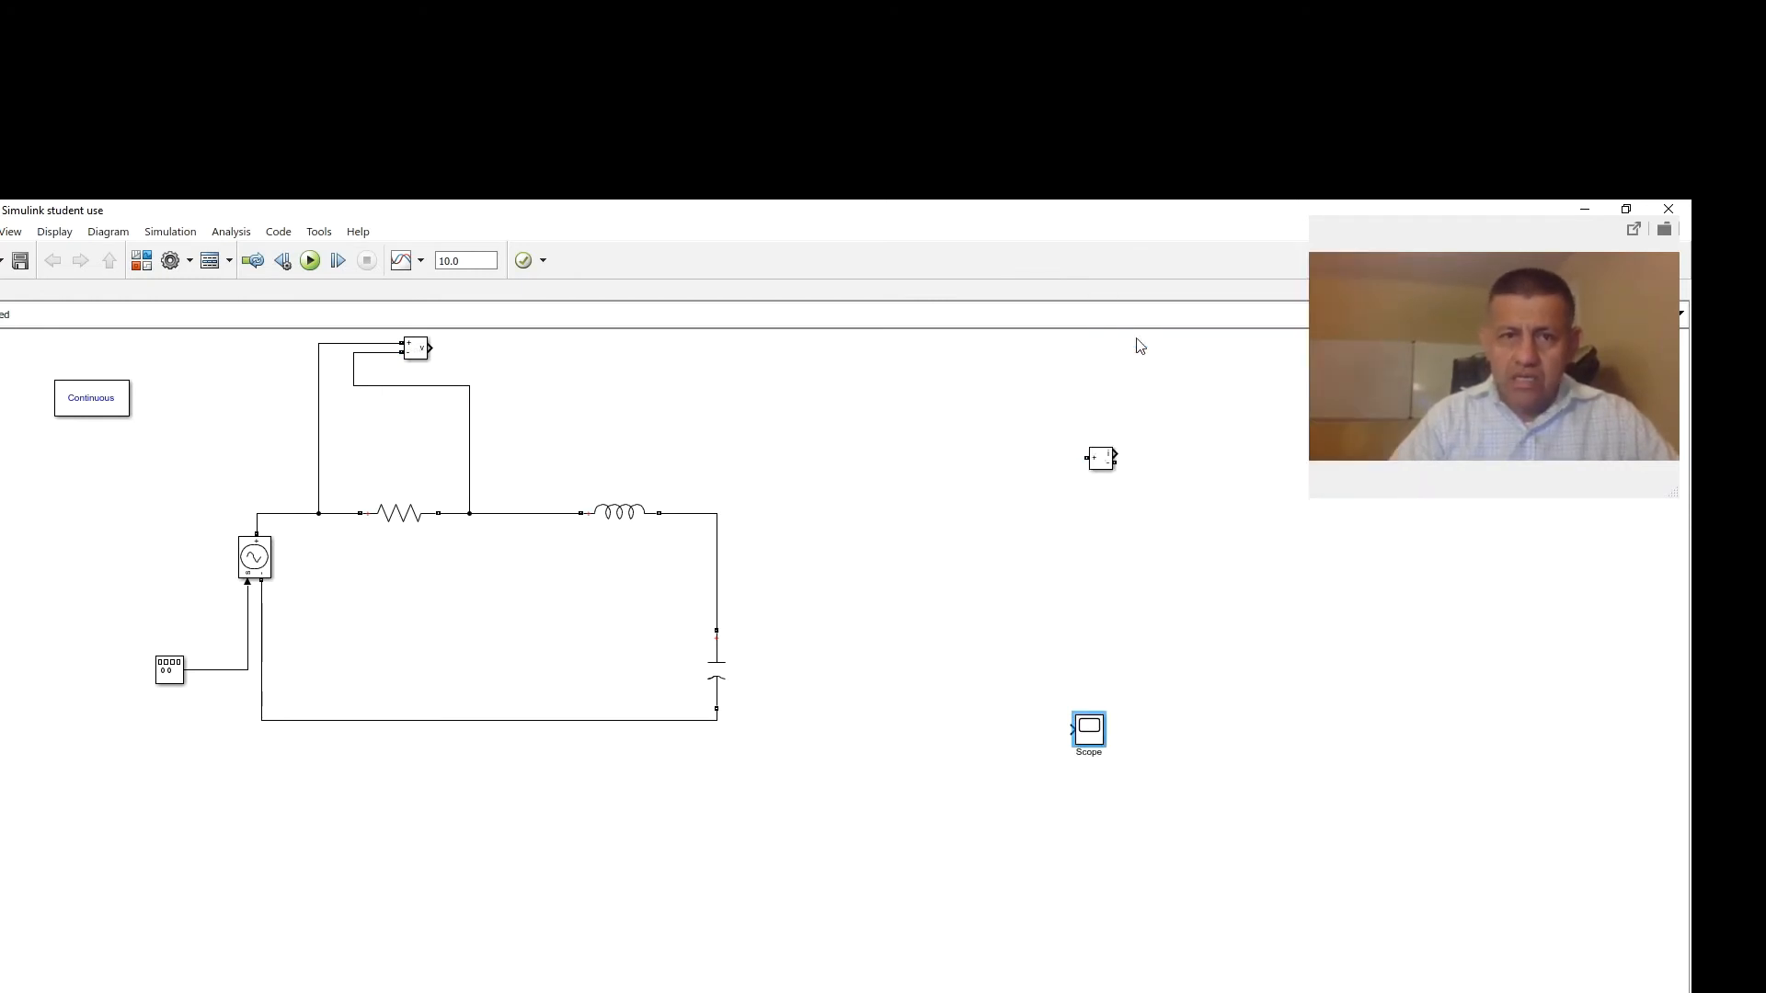
{"action": "right_click", "coordinate": [556, 376]}
{"action": "left_click", "coordinate": [600, 466]}
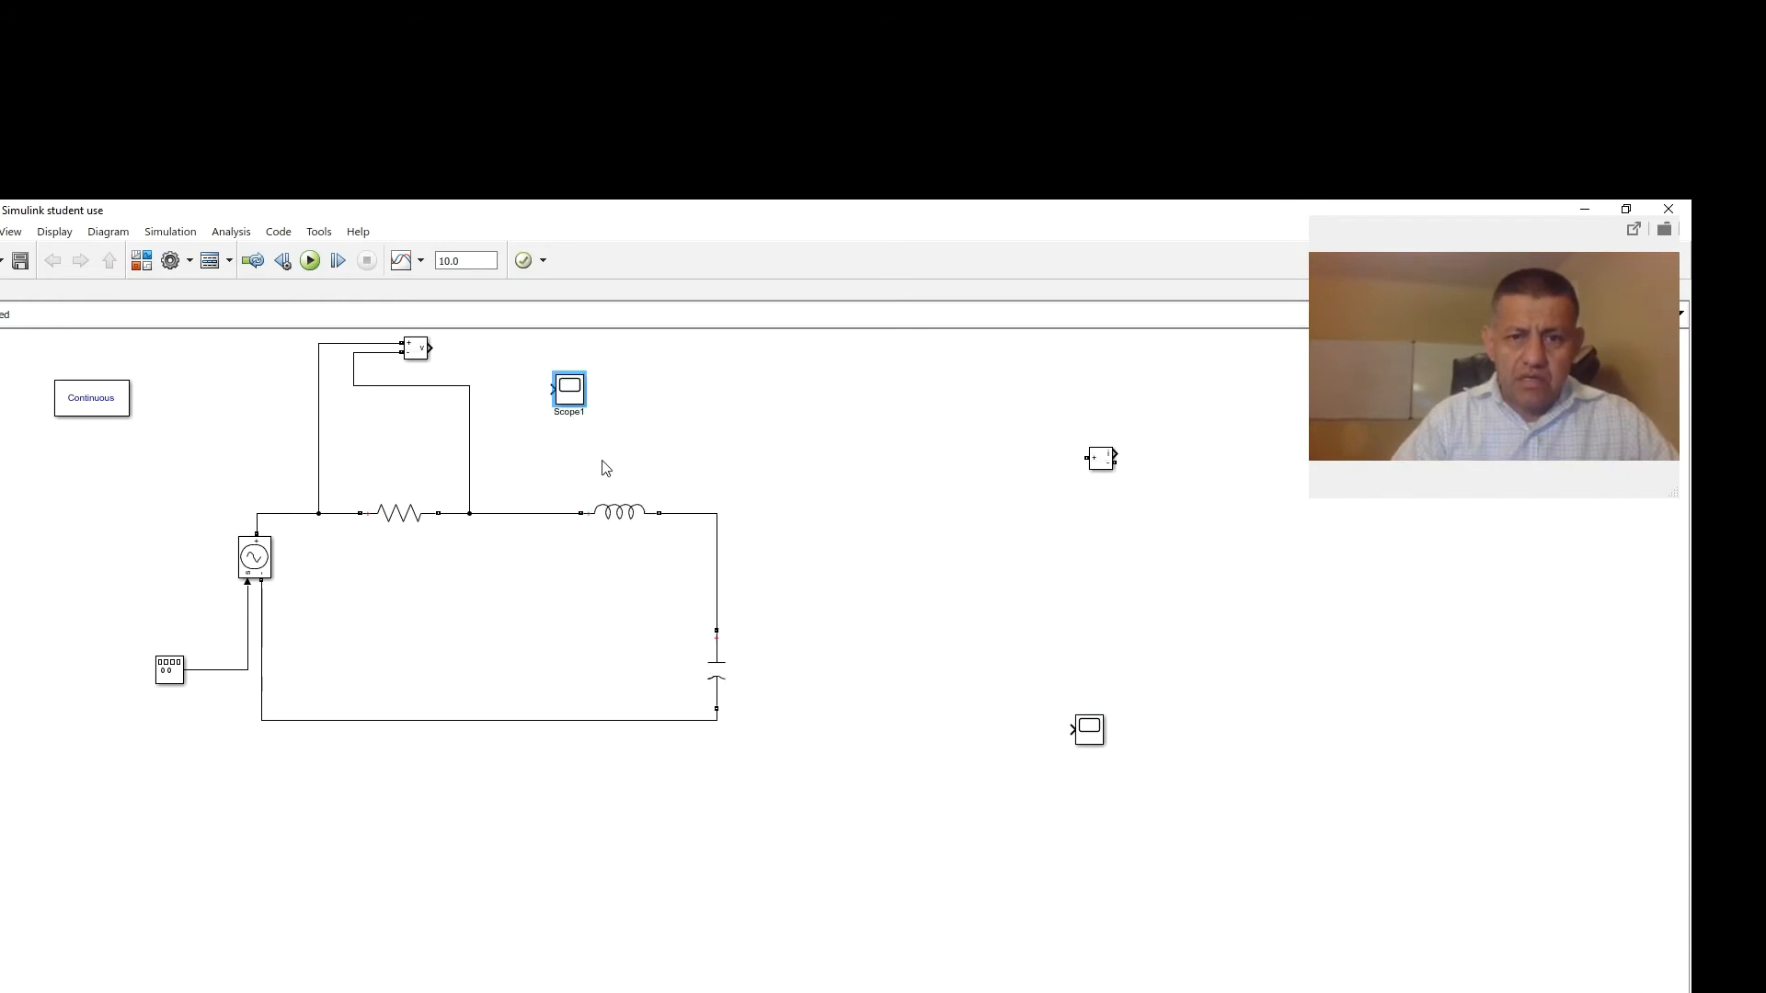
{"action": "right_click", "coordinate": [727, 465]}
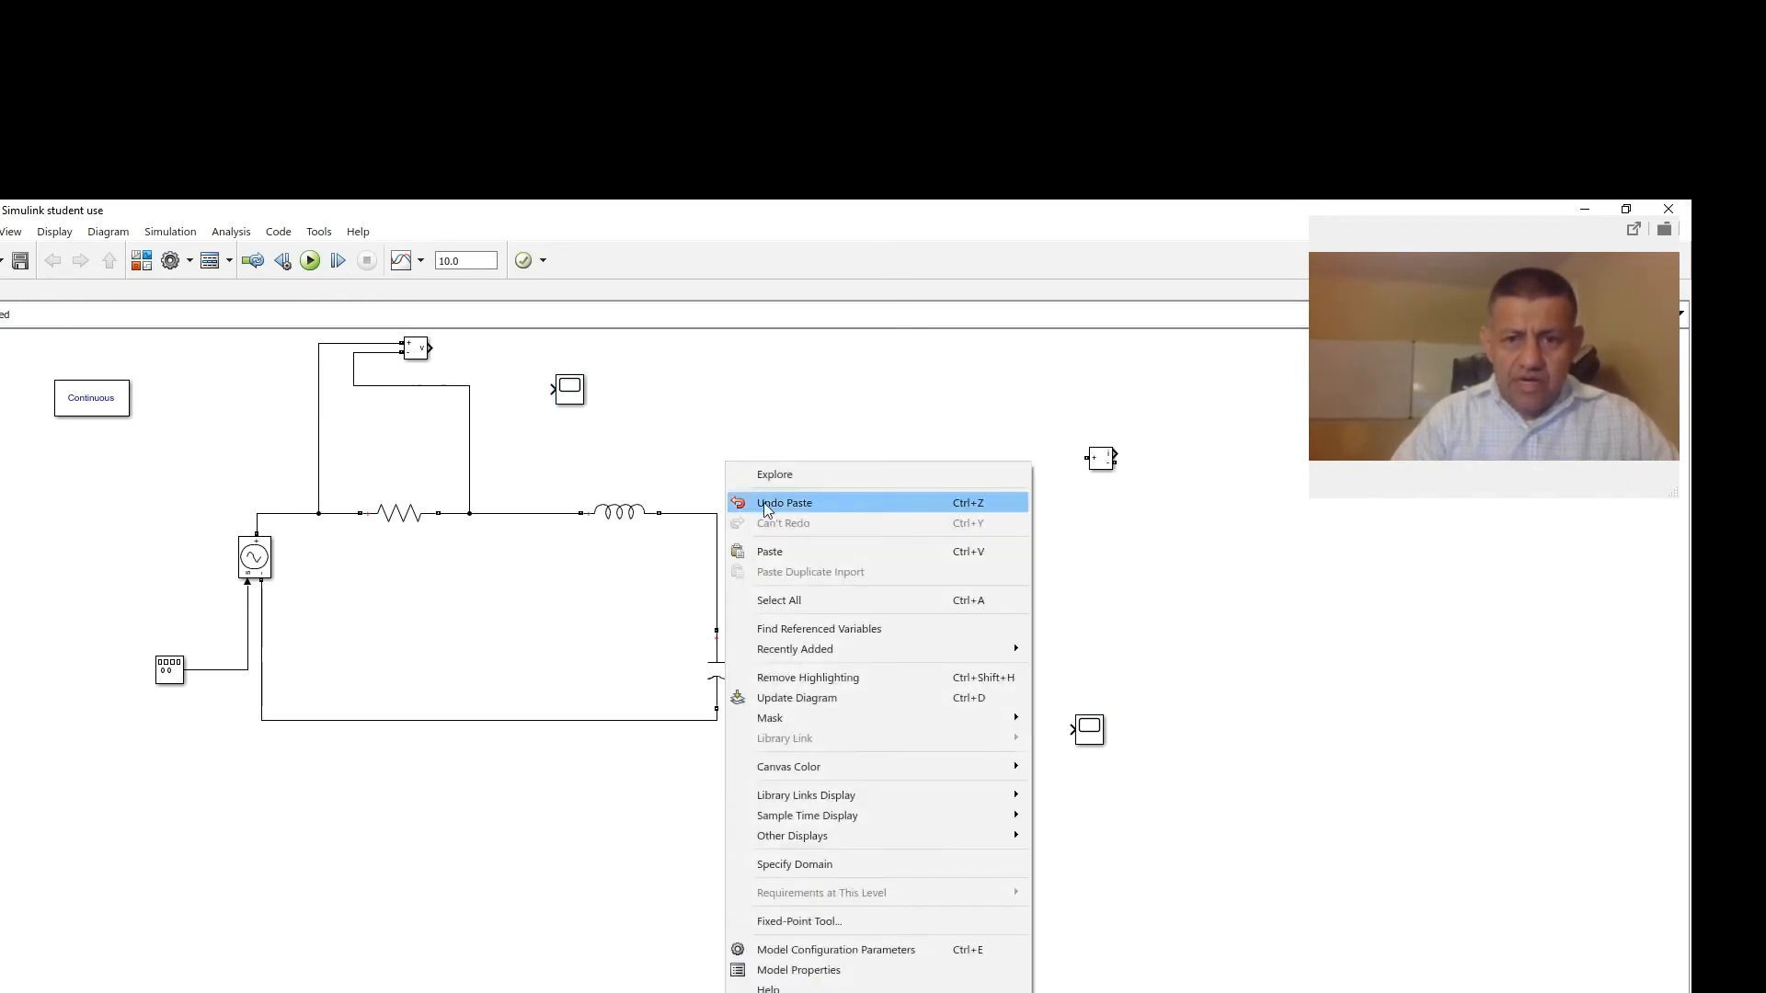
{"action": "left_click", "coordinate": [781, 555]}
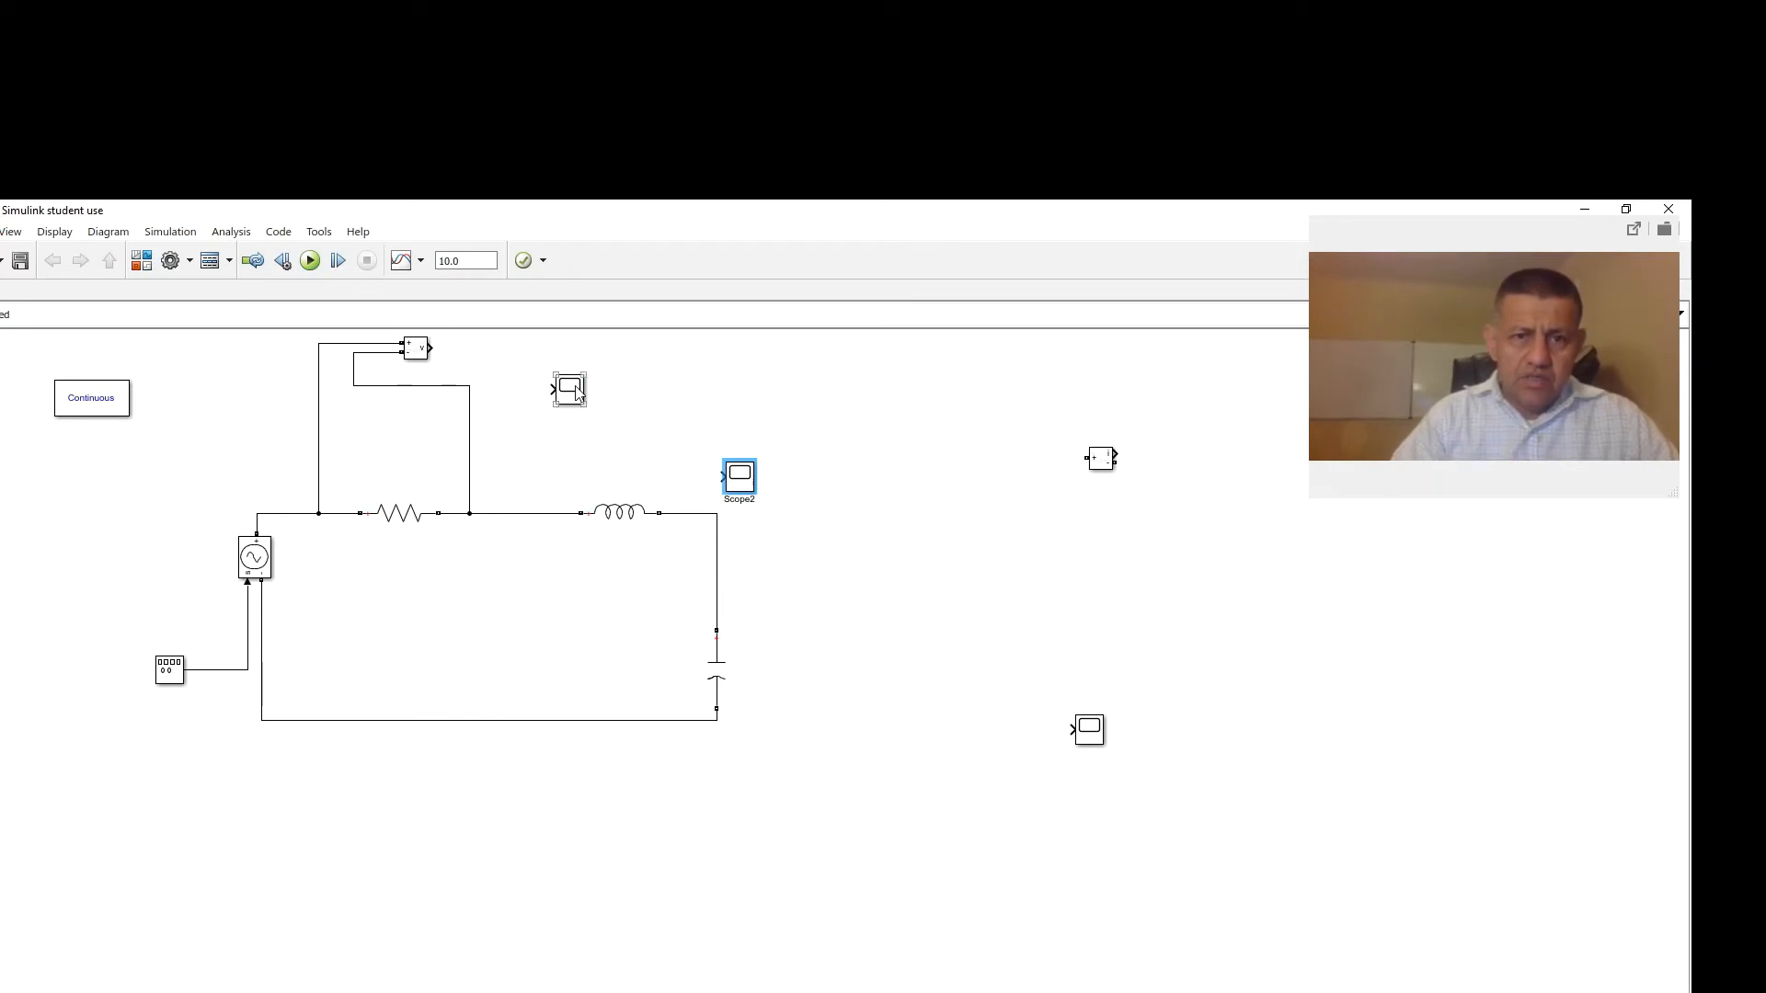
Align the first copied scope with the Voltage Measurement output and connect them, and move the original Scope closer to the capacitor
{"action": "left_click_drag", "start_coordinate": [577, 392], "coordinate": [430, 349]}
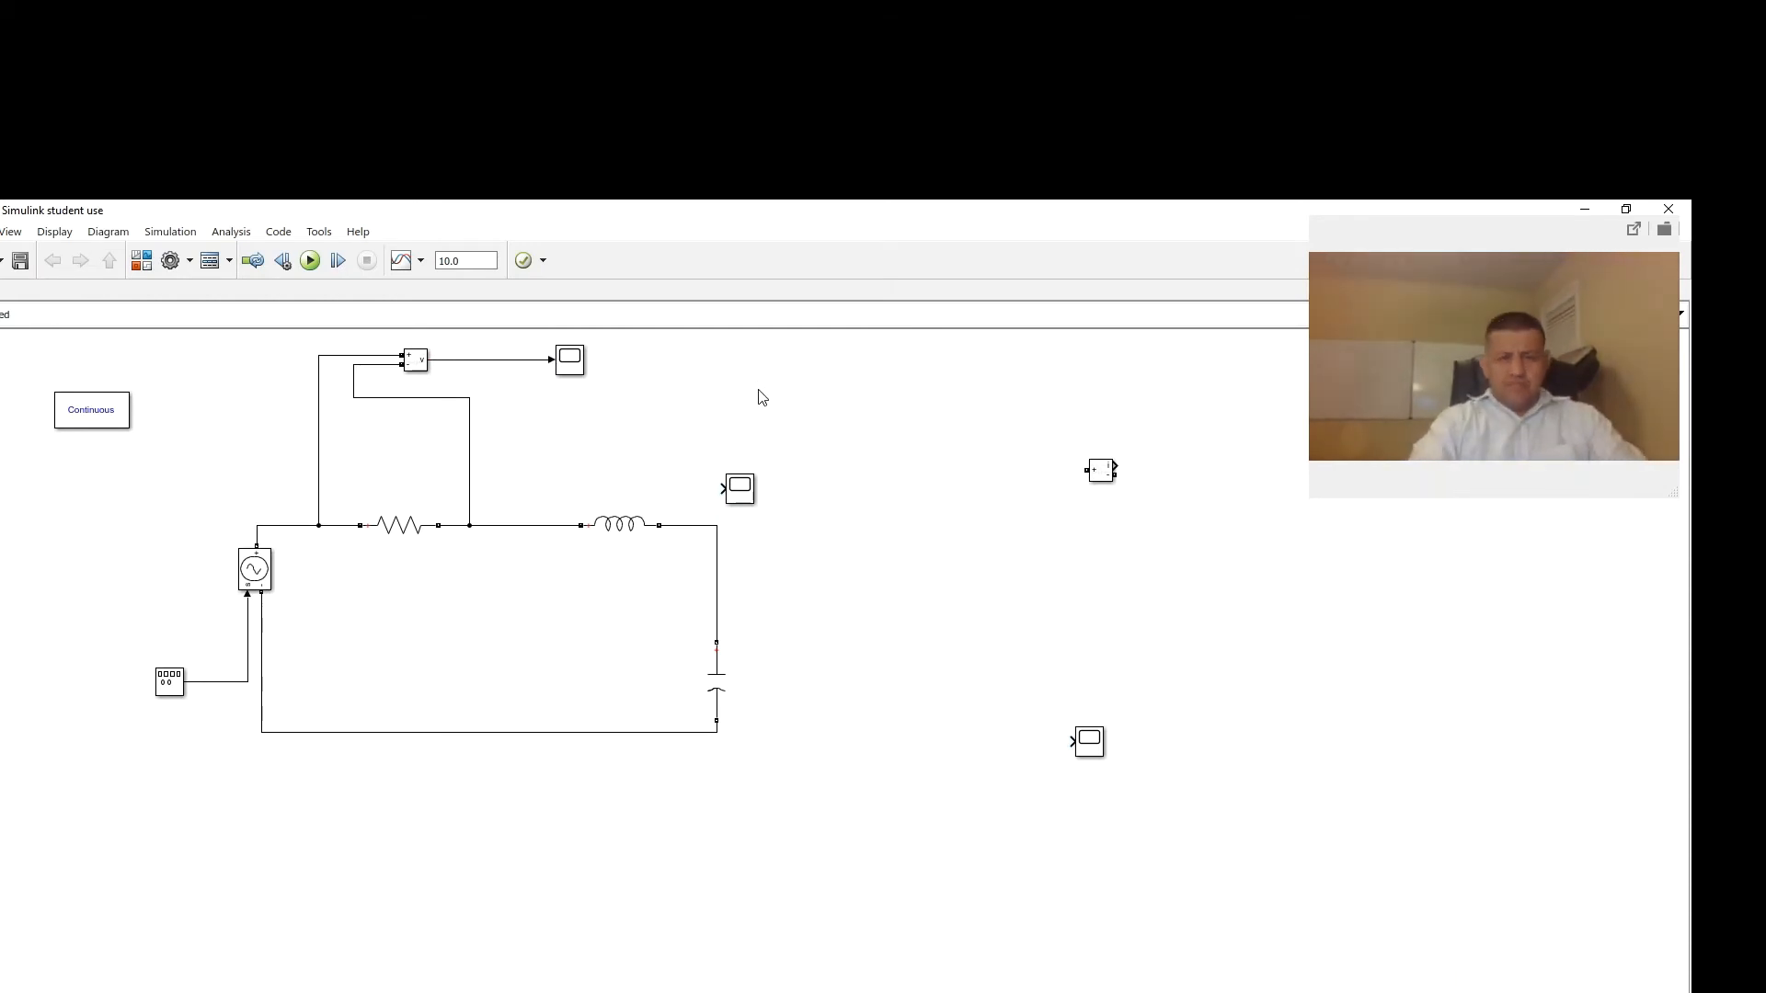
{"action": "left_click", "coordinate": [1097, 475]}
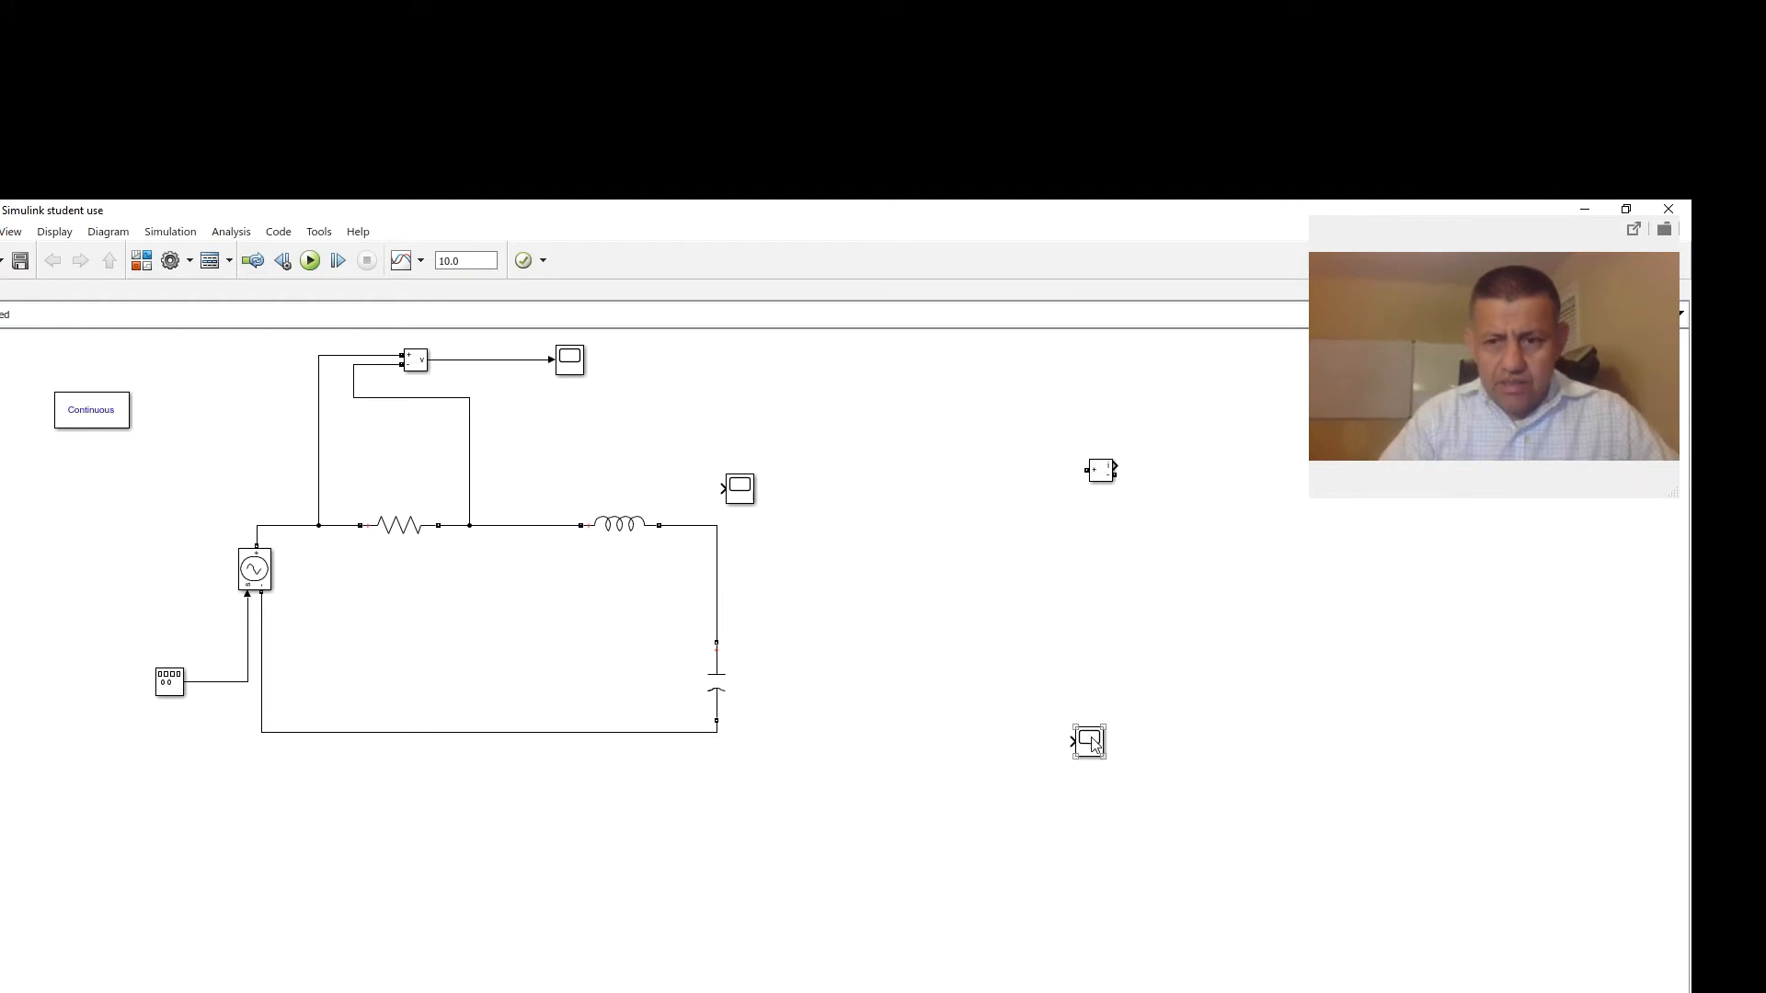
{"action": "left_click_drag", "start_coordinate": [1093, 745], "coordinate": [1018, 661]}
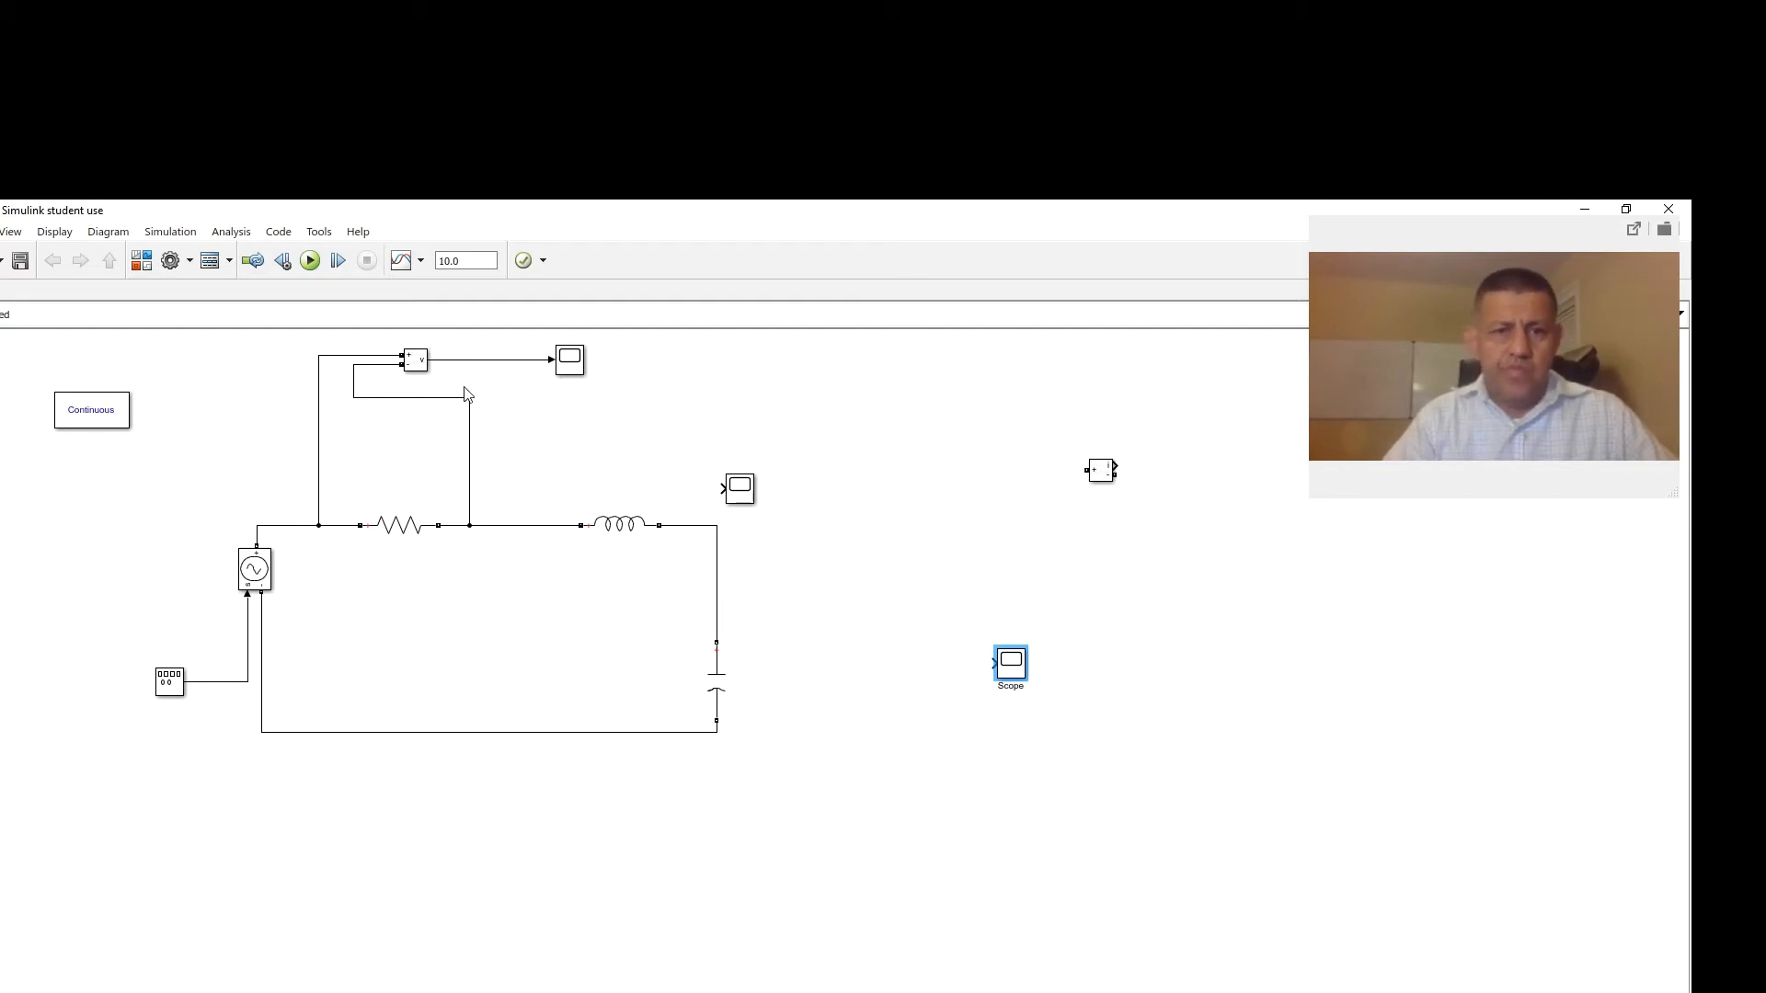
Duplicate the Voltage Measurement block and place the copy between the capacitor and the original Scope, level with the Scope
{"action": "left_click", "coordinate": [413, 364]}
{"action": "right_click", "coordinate": [413, 365]}
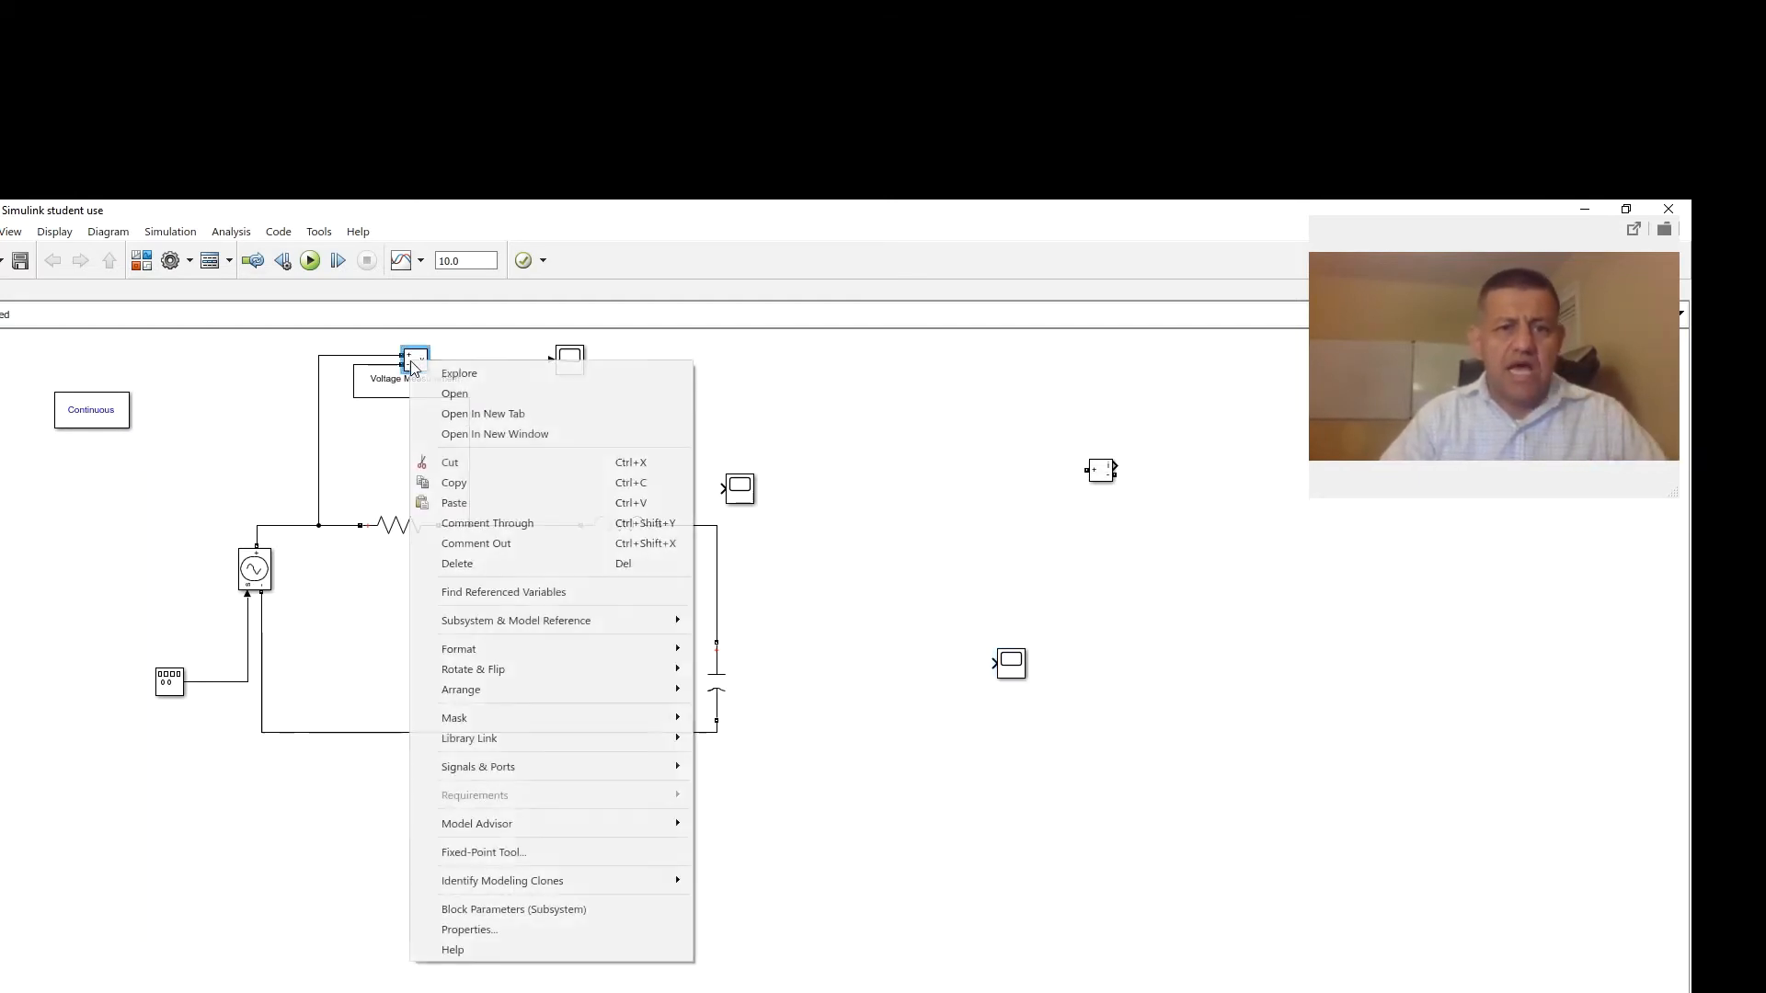
{"action": "left_click", "coordinate": [458, 482]}
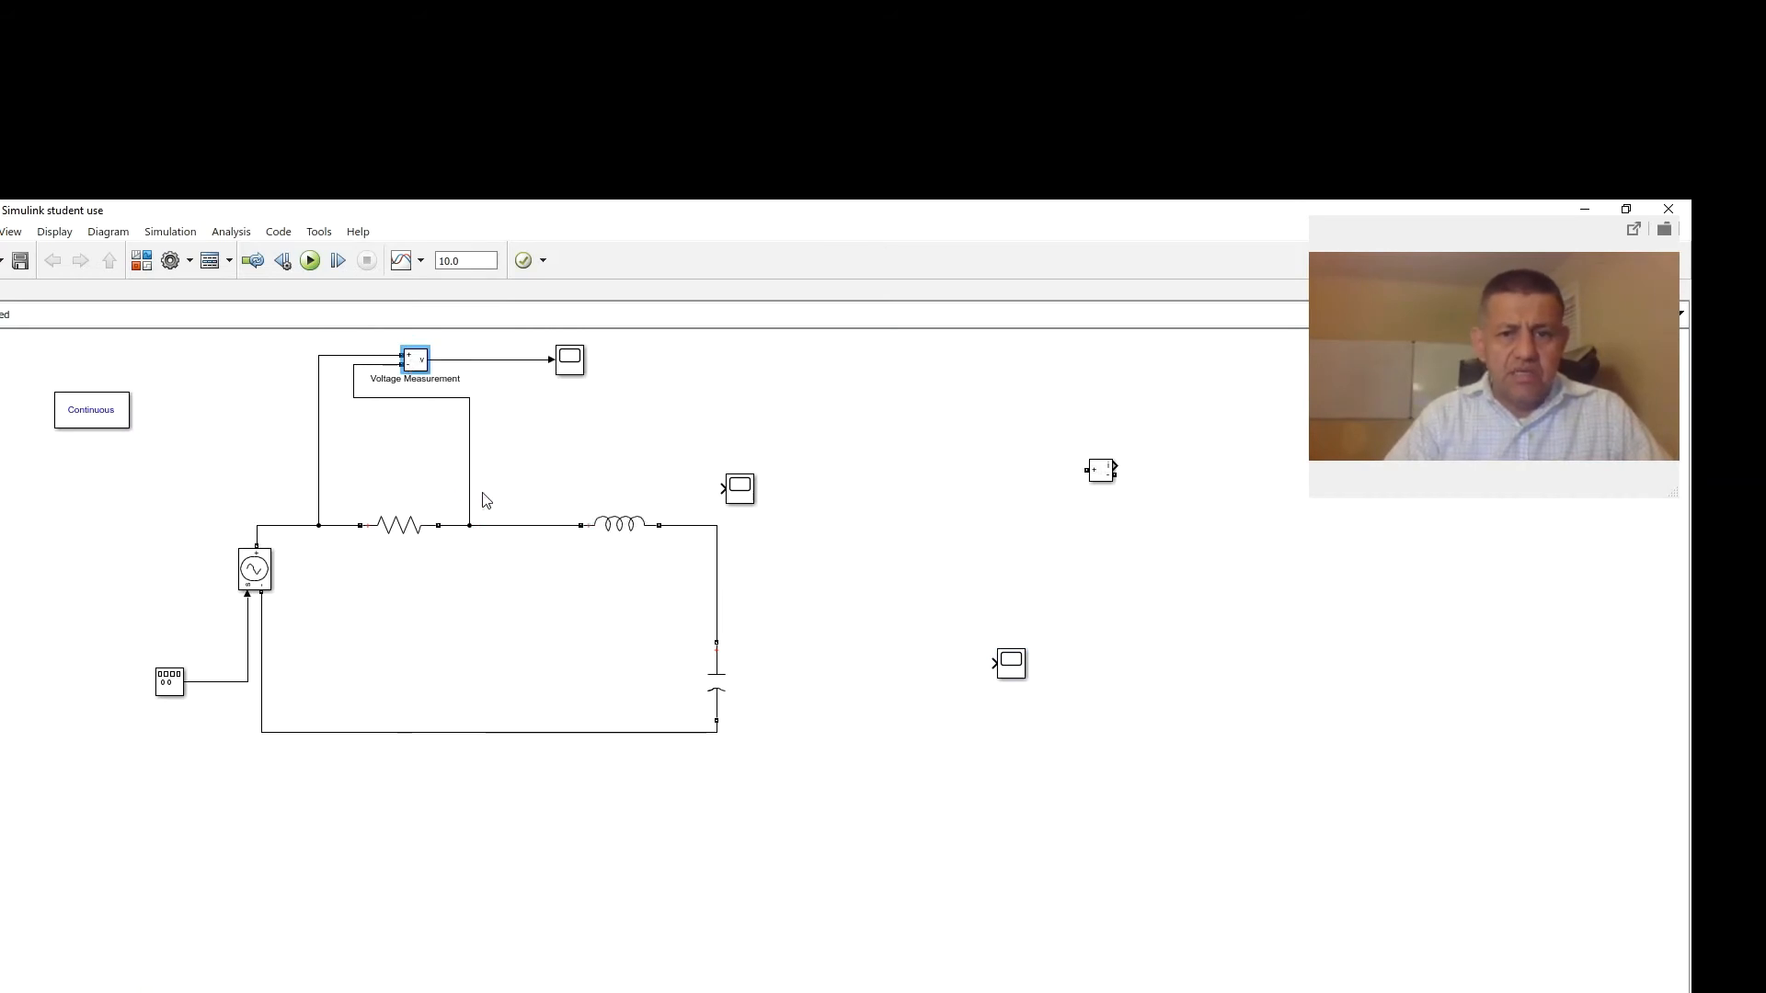
{"action": "right_click", "coordinate": [819, 641]}
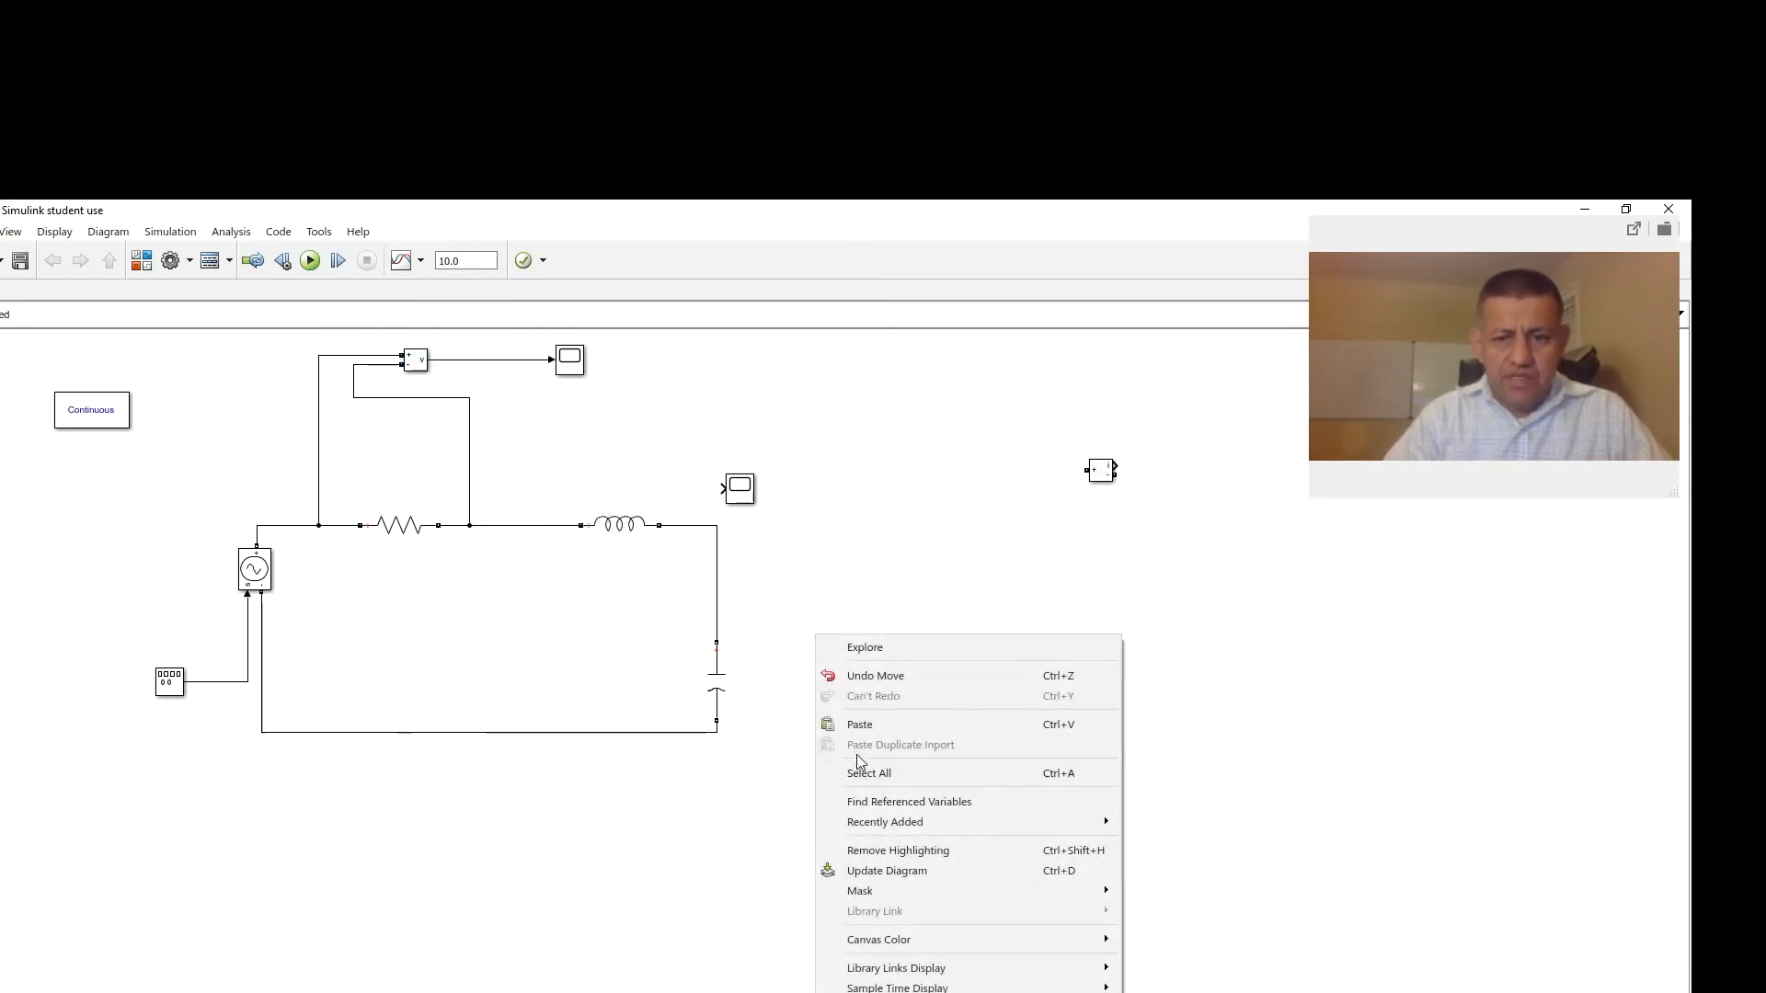
{"action": "left_click", "coordinate": [857, 732]}
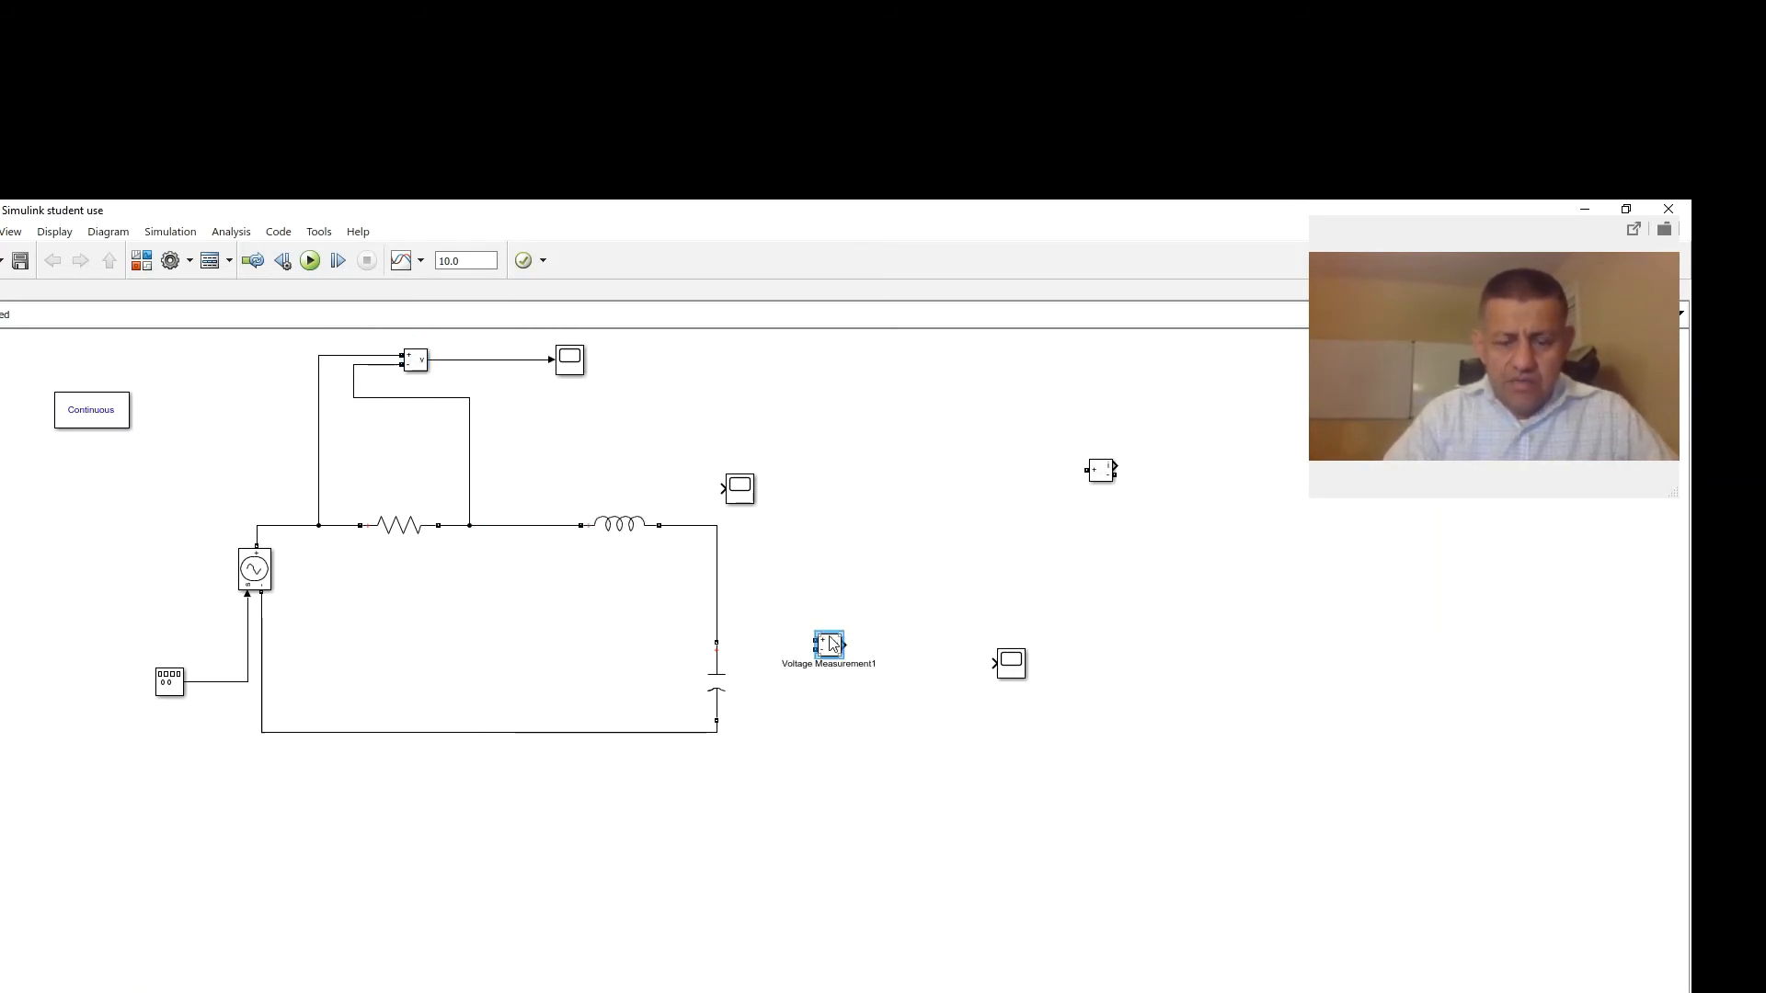
{"action": "left_click_drag", "start_coordinate": [839, 645], "coordinate": [834, 667]}
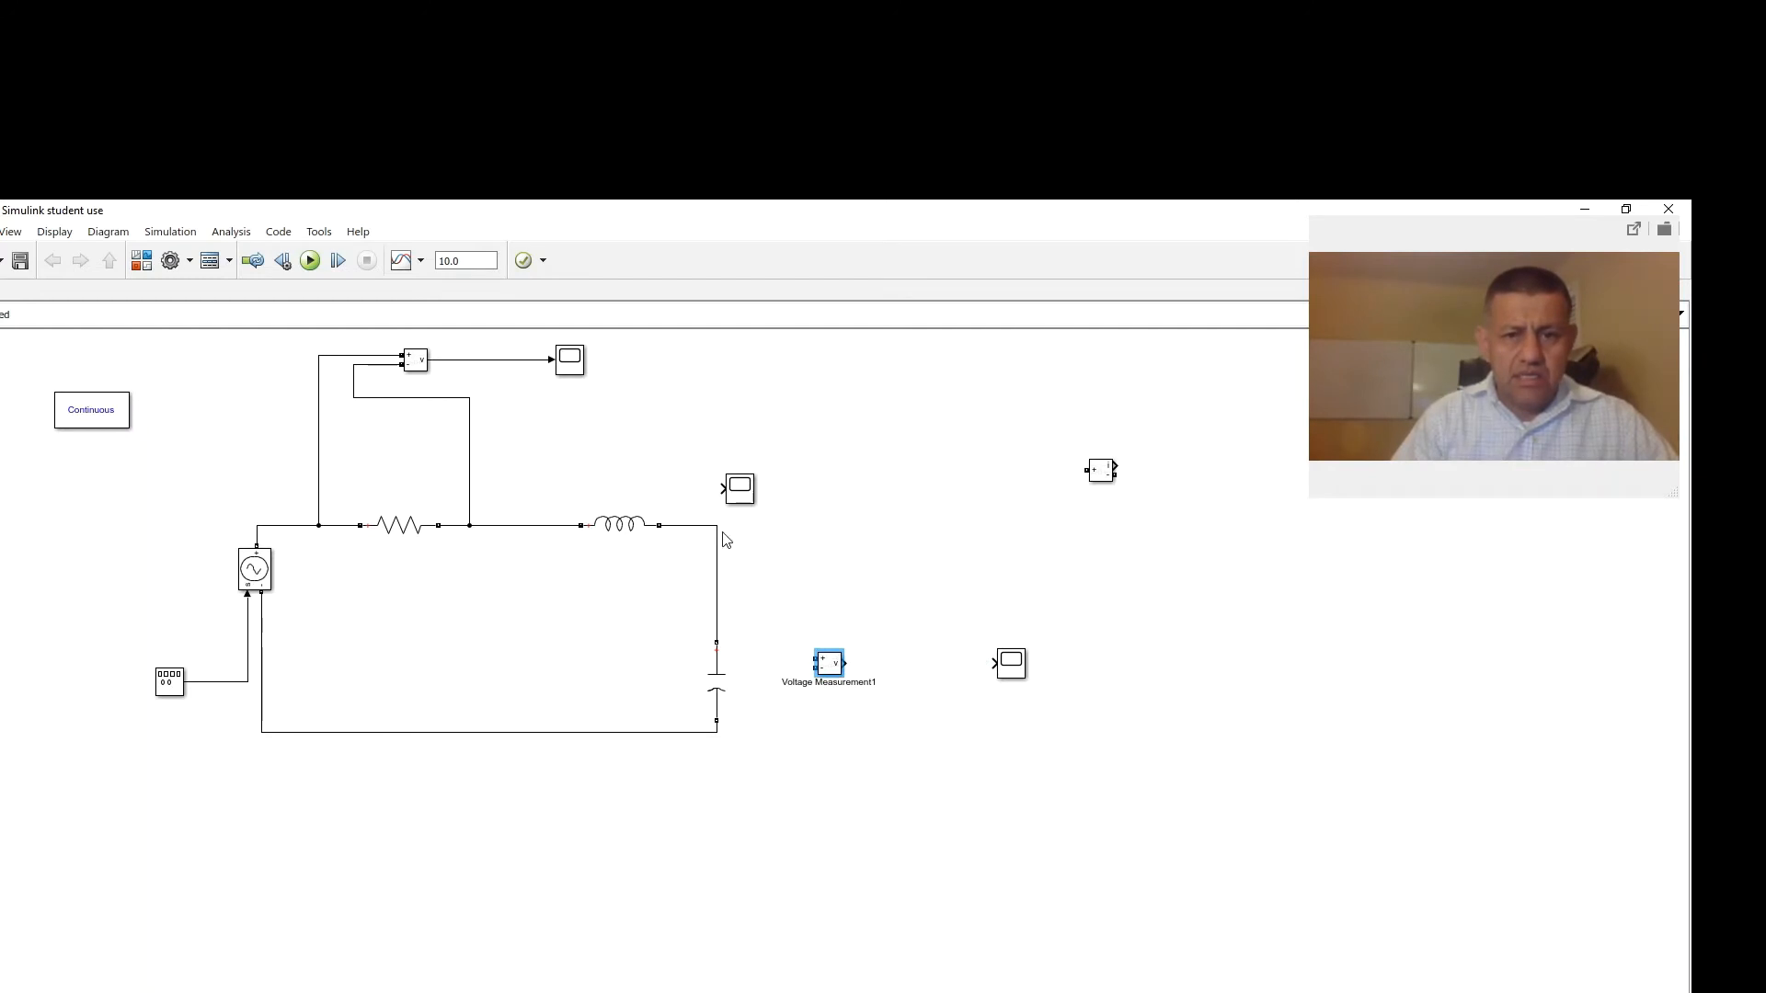
Place the Current Measurement block above the inductor, move the nearby scope clear of it, and wire its negative terminal to the inductor-capacitor node
{"action": "left_click", "coordinate": [717, 568]}
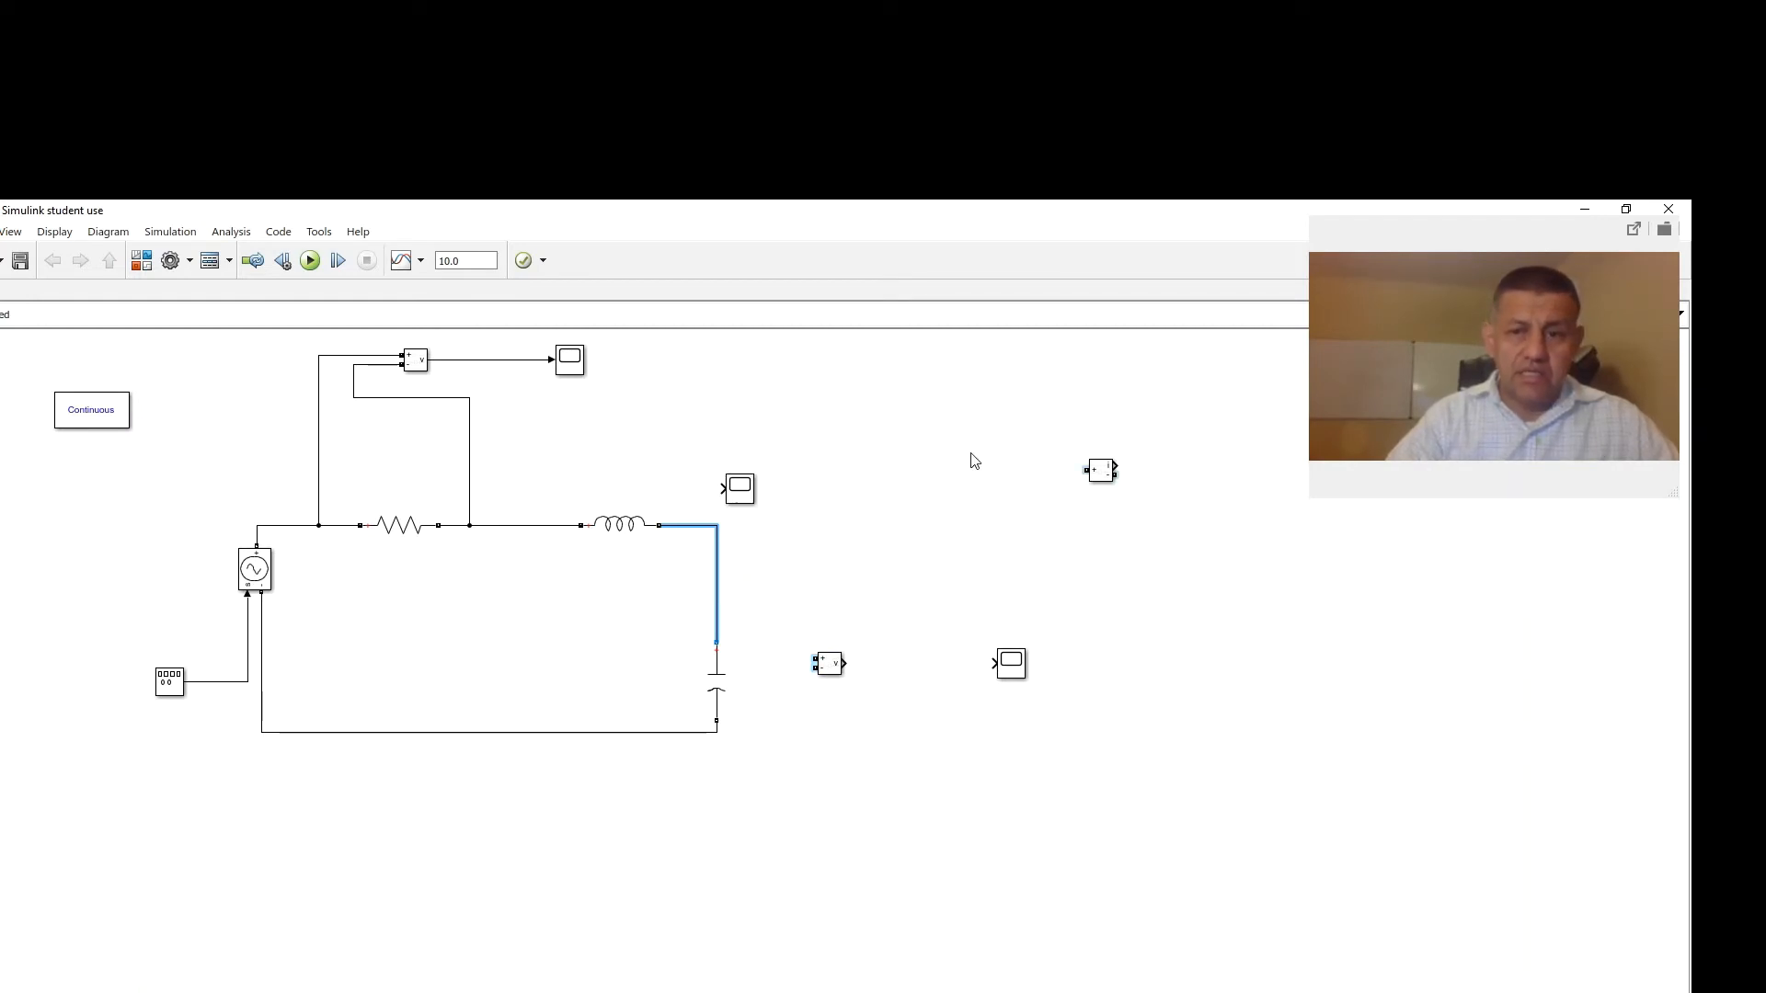
{"action": "mouse_move", "coordinate": [1103, 475]}
{"action": "left_mouse_down"}
{"action": "mouse_move", "coordinate": [621, 386]}
{"action": "mouse_move", "coordinate": [660, 440]}
{"action": "mouse_move", "coordinate": [560, 450]}
{"action": "mouse_move", "coordinate": [526, 523]}
{"action": "left_mouse_up"}
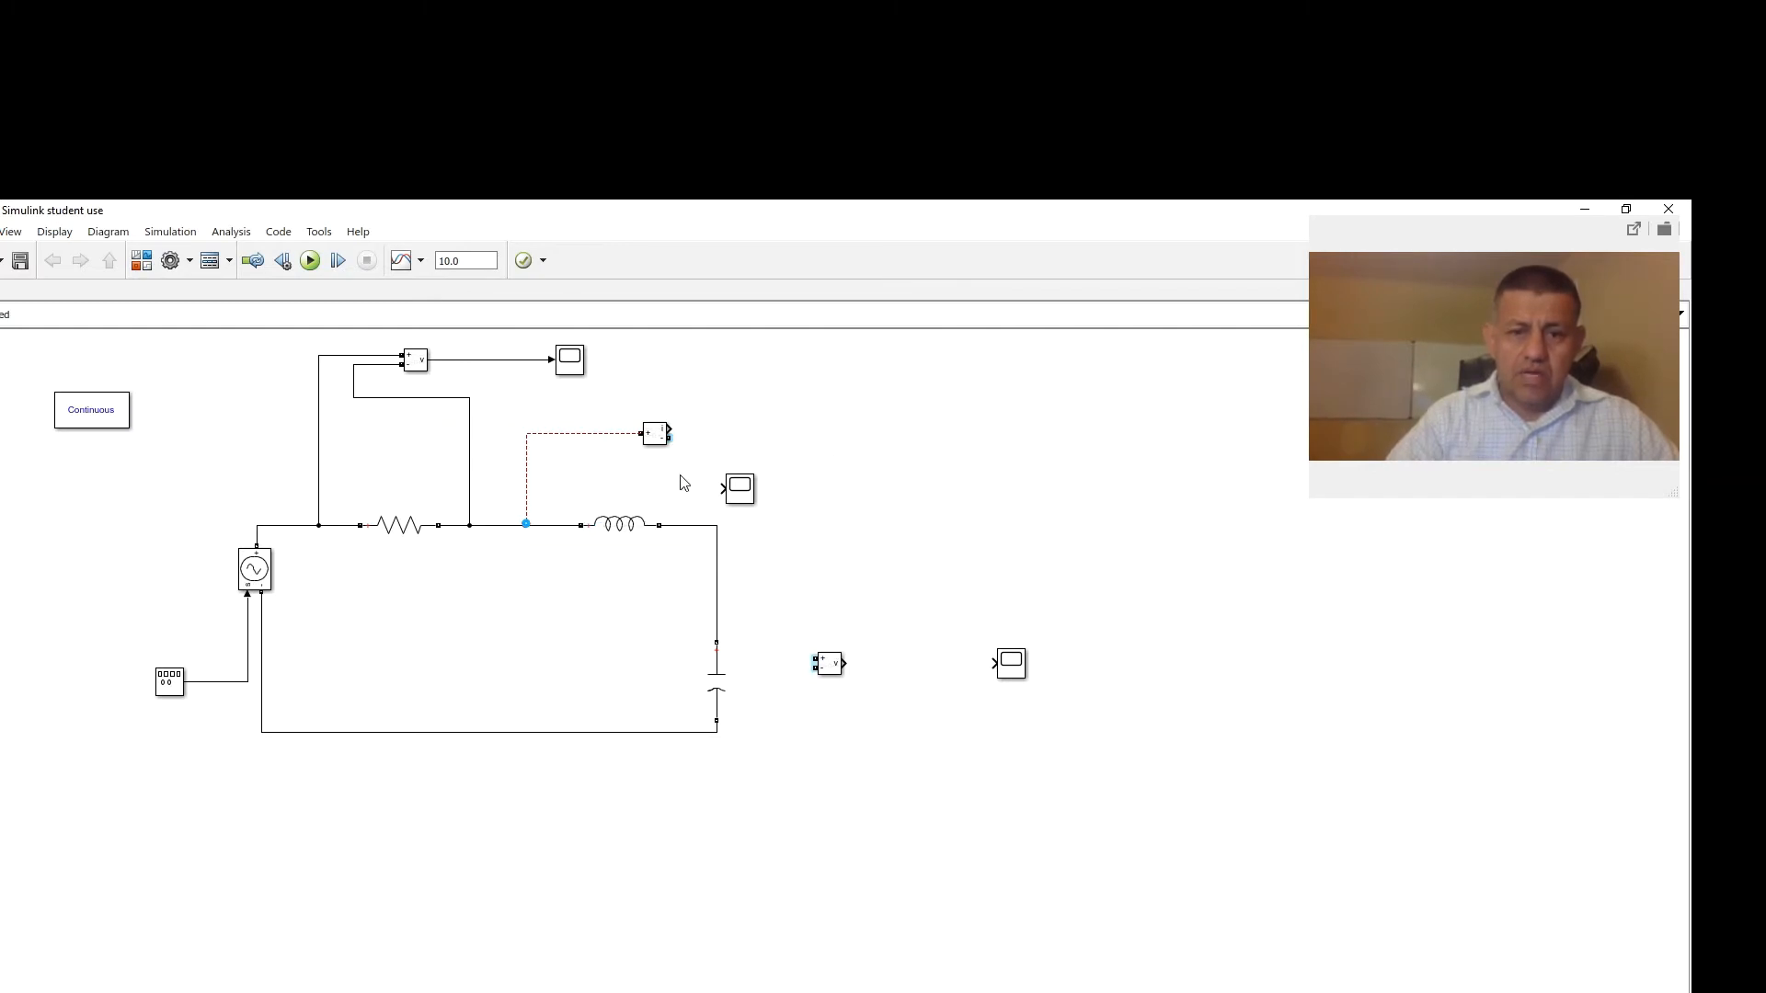
{"action": "left_click", "coordinate": [675, 442]}
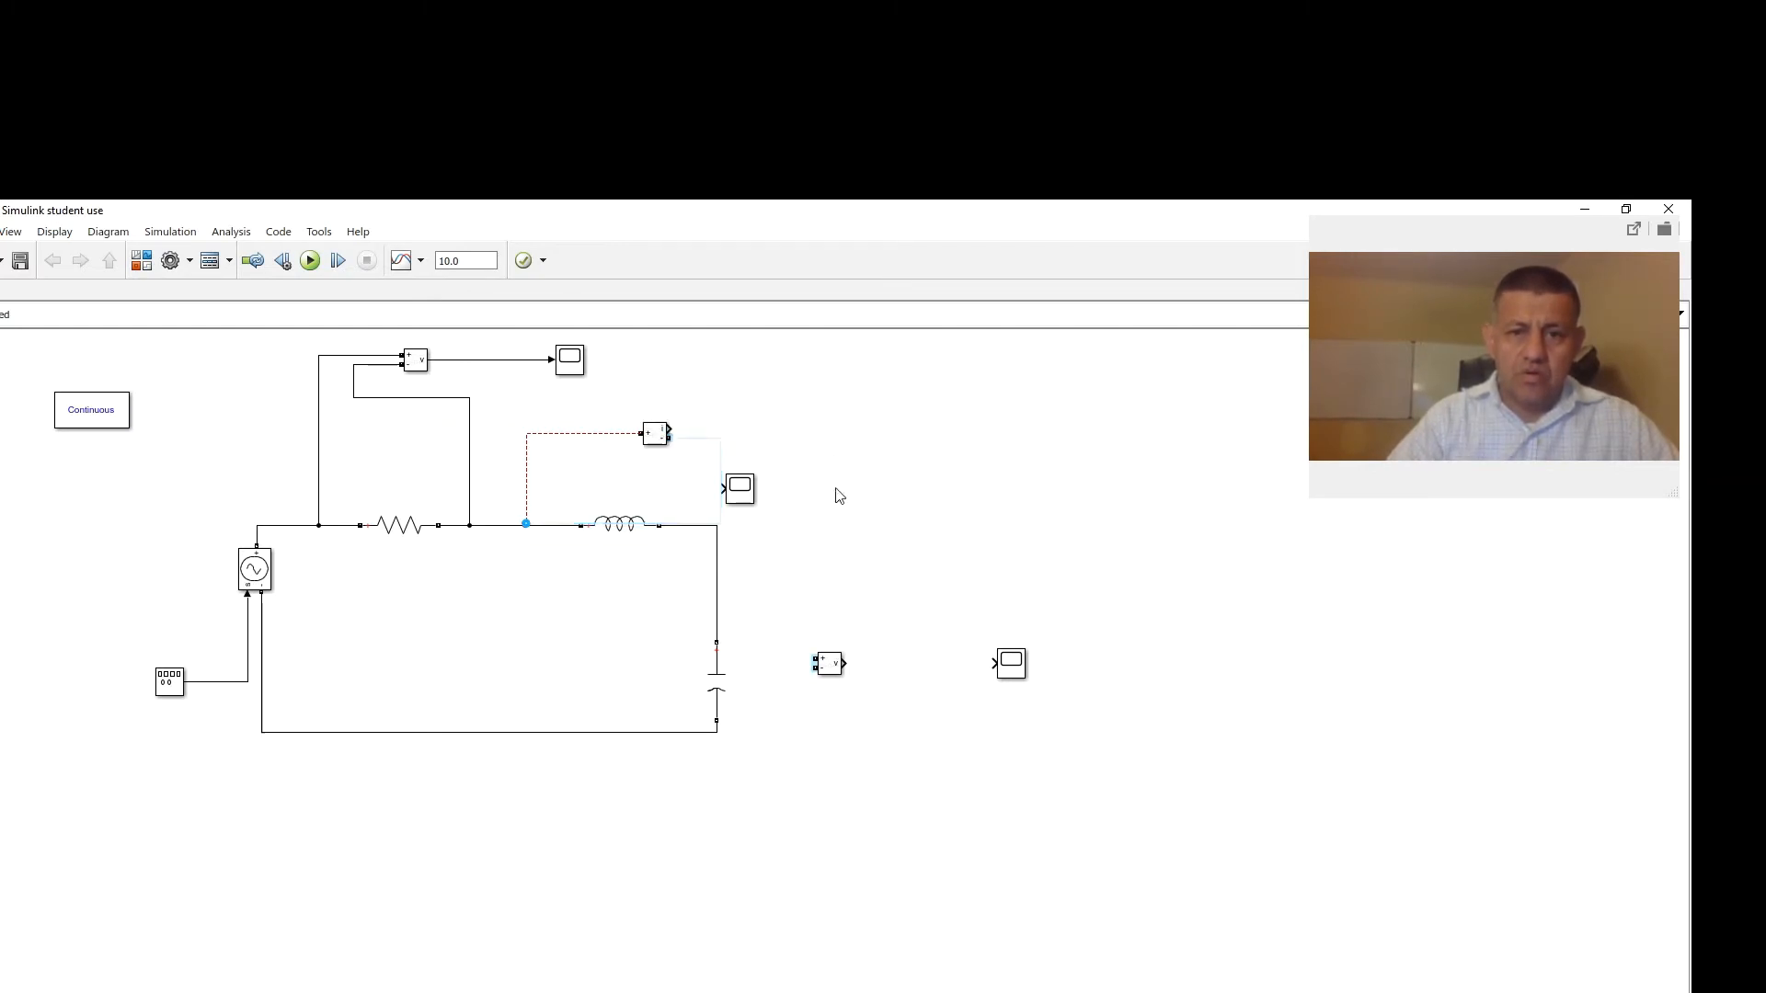
{"action": "left_click_drag", "start_coordinate": [741, 487], "coordinate": [888, 462]}
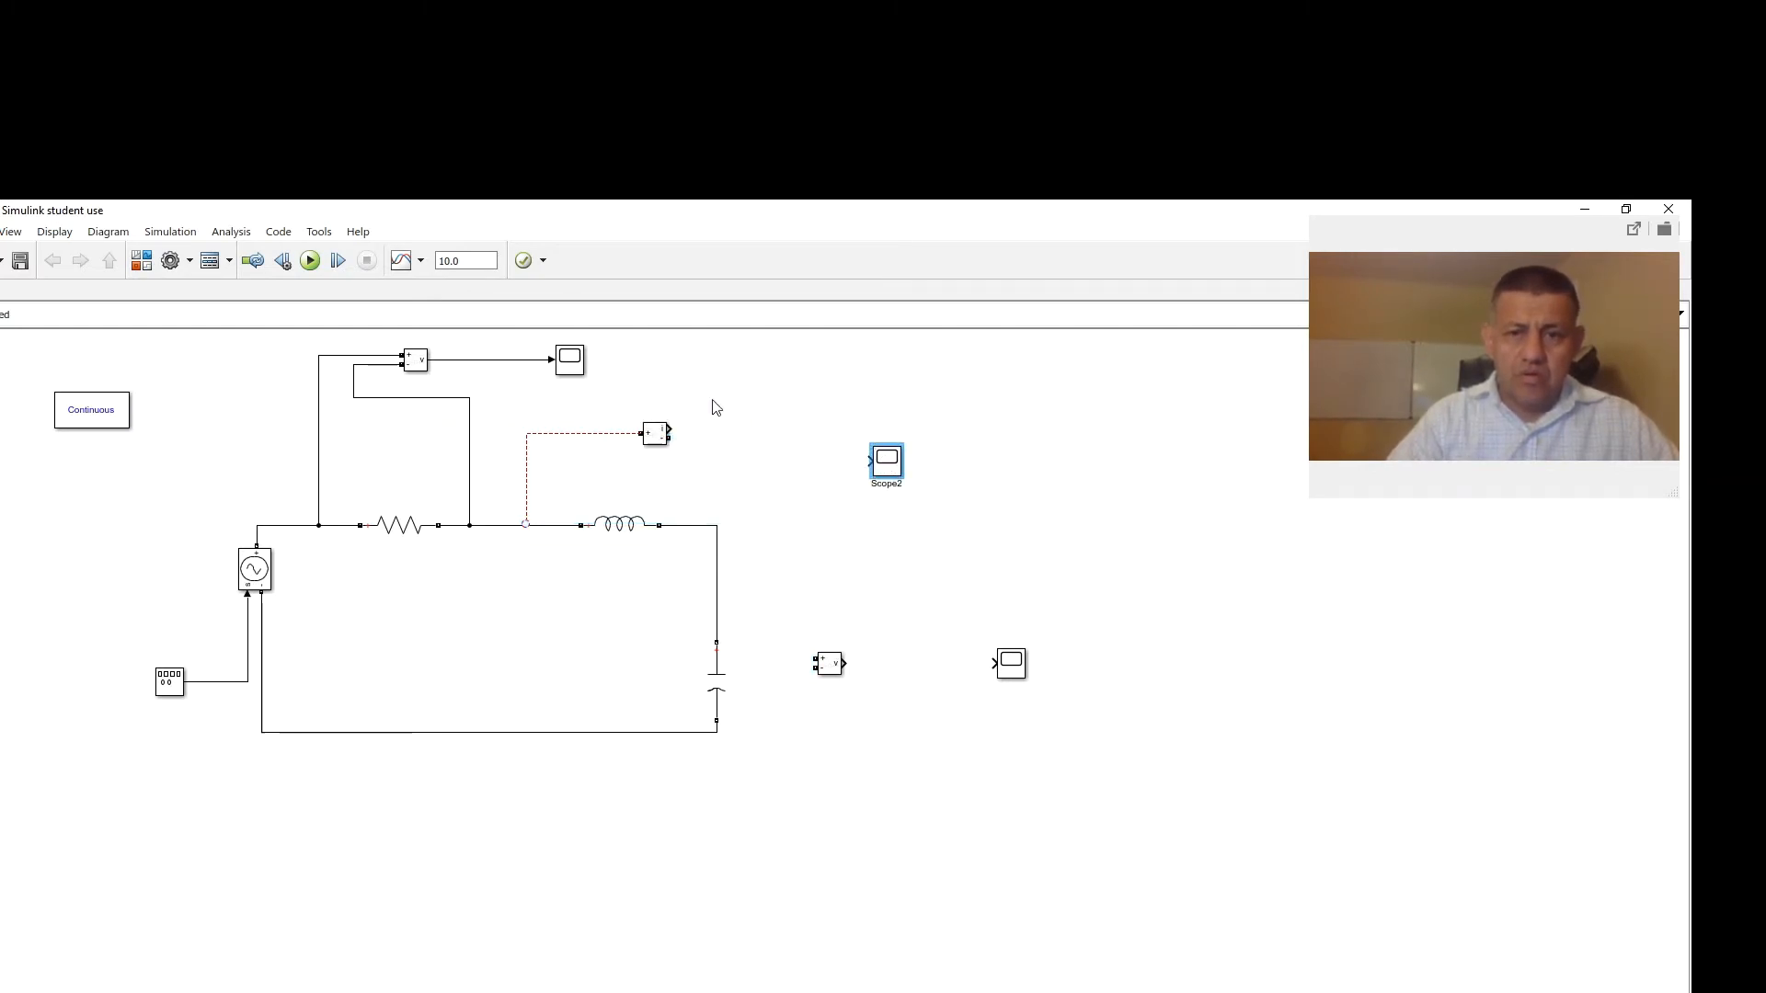
{"action": "mouse_move", "coordinate": [669, 438]}
{"action": "left_mouse_down"}
{"action": "mouse_move", "coordinate": [774, 452]}
{"action": "mouse_move", "coordinate": [749, 512]}
{"action": "mouse_move", "coordinate": [708, 543]}
{"action": "mouse_move", "coordinate": [699, 526]}
{"action": "left_mouse_up"}
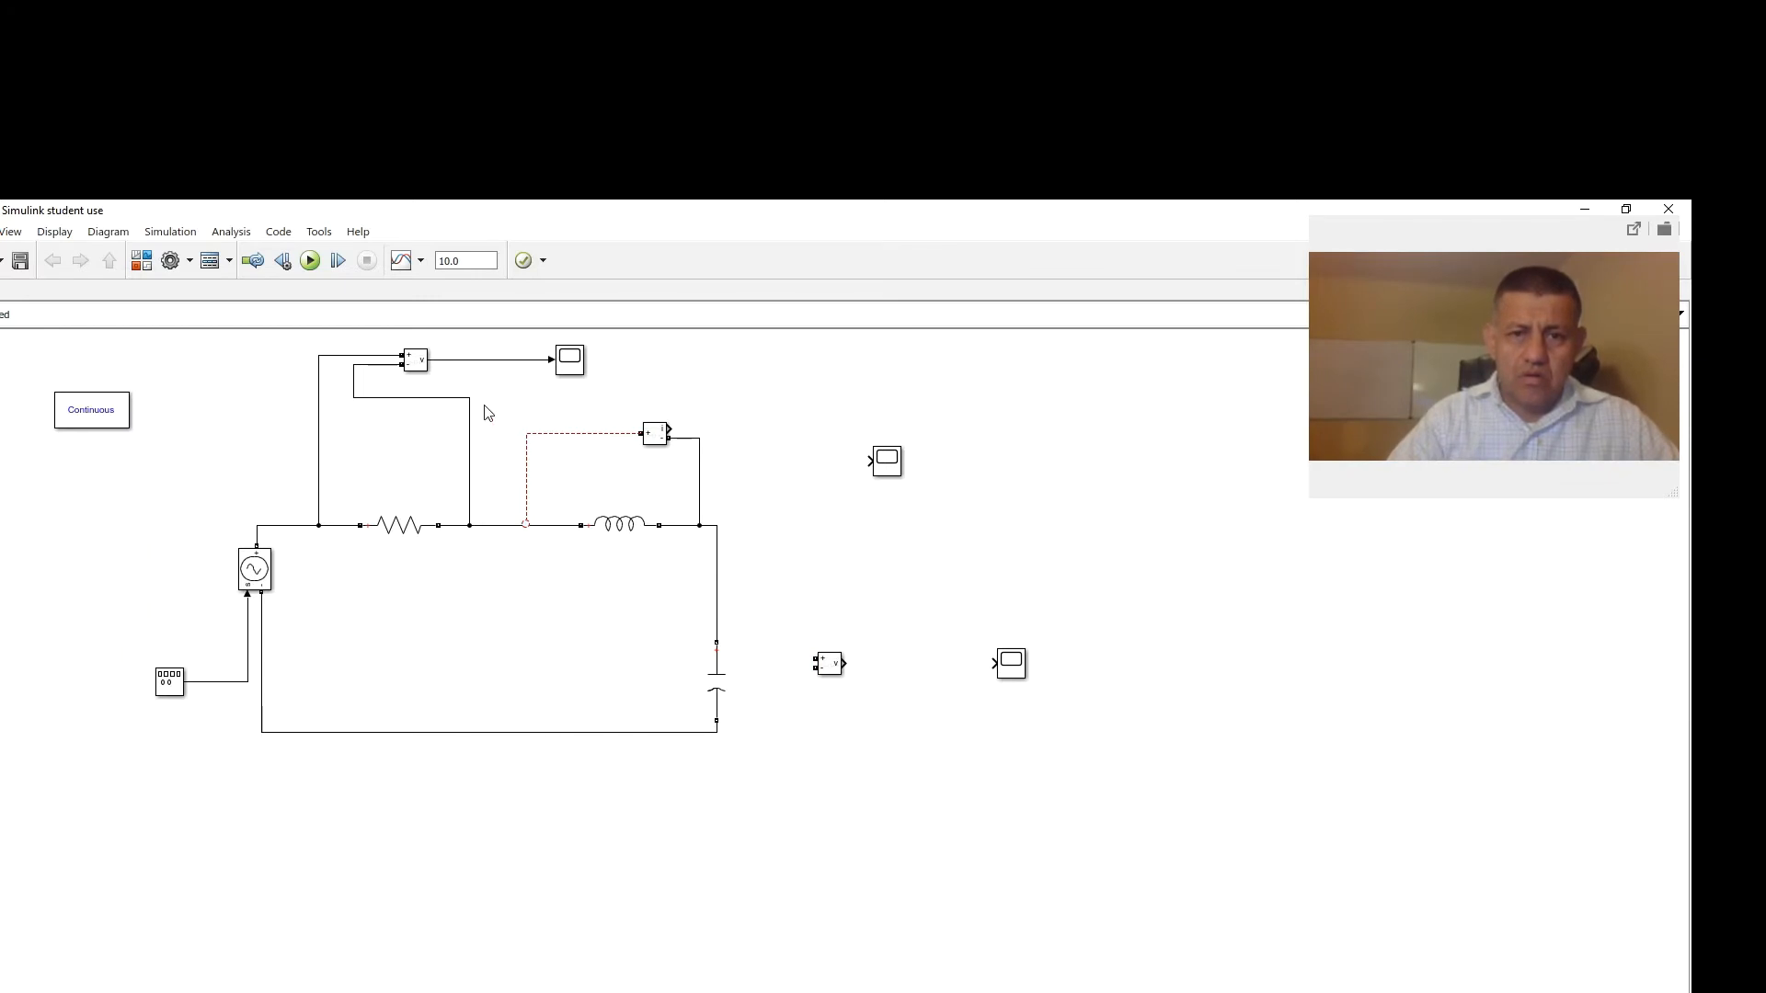
Delete the unconnected lead of the Current Measurement block and rewire its positive terminal to the line between the resistor and inductor
{"action": "left_click", "coordinate": [531, 434]}
{"action": "left_click_drag", "start_coordinate": [525, 523], "coordinate": [522, 516]}
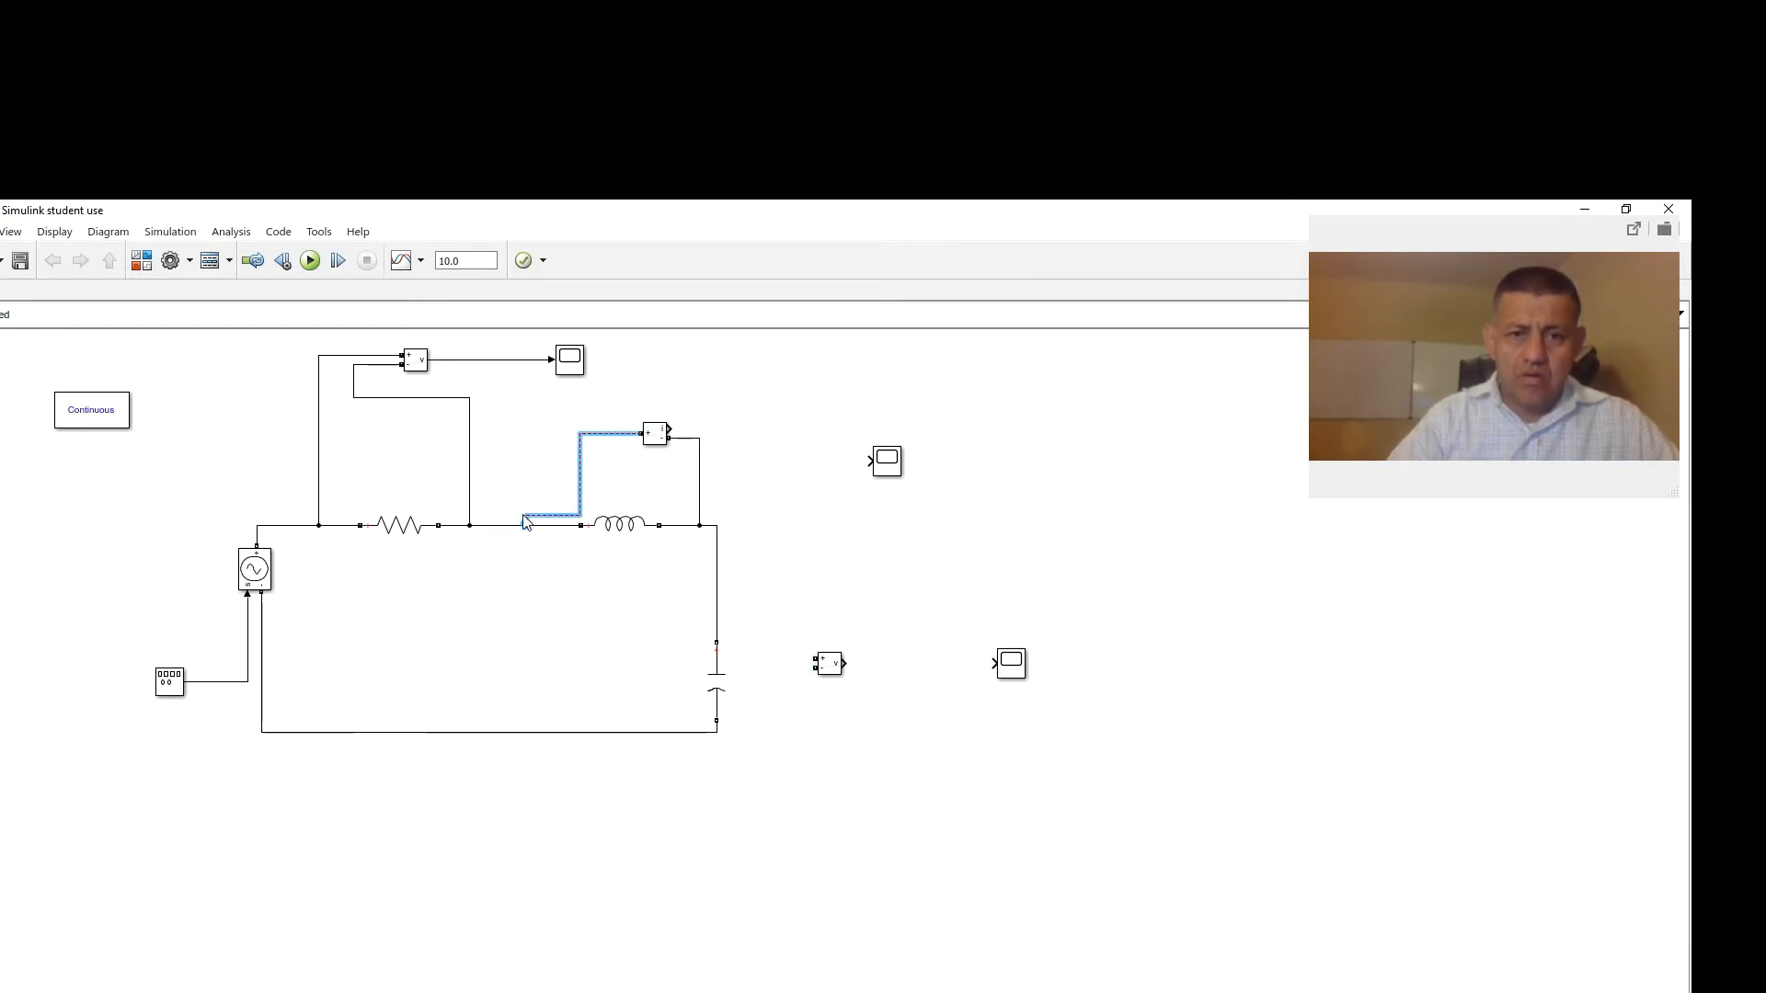
{"action": "left_click", "coordinate": [739, 441]}
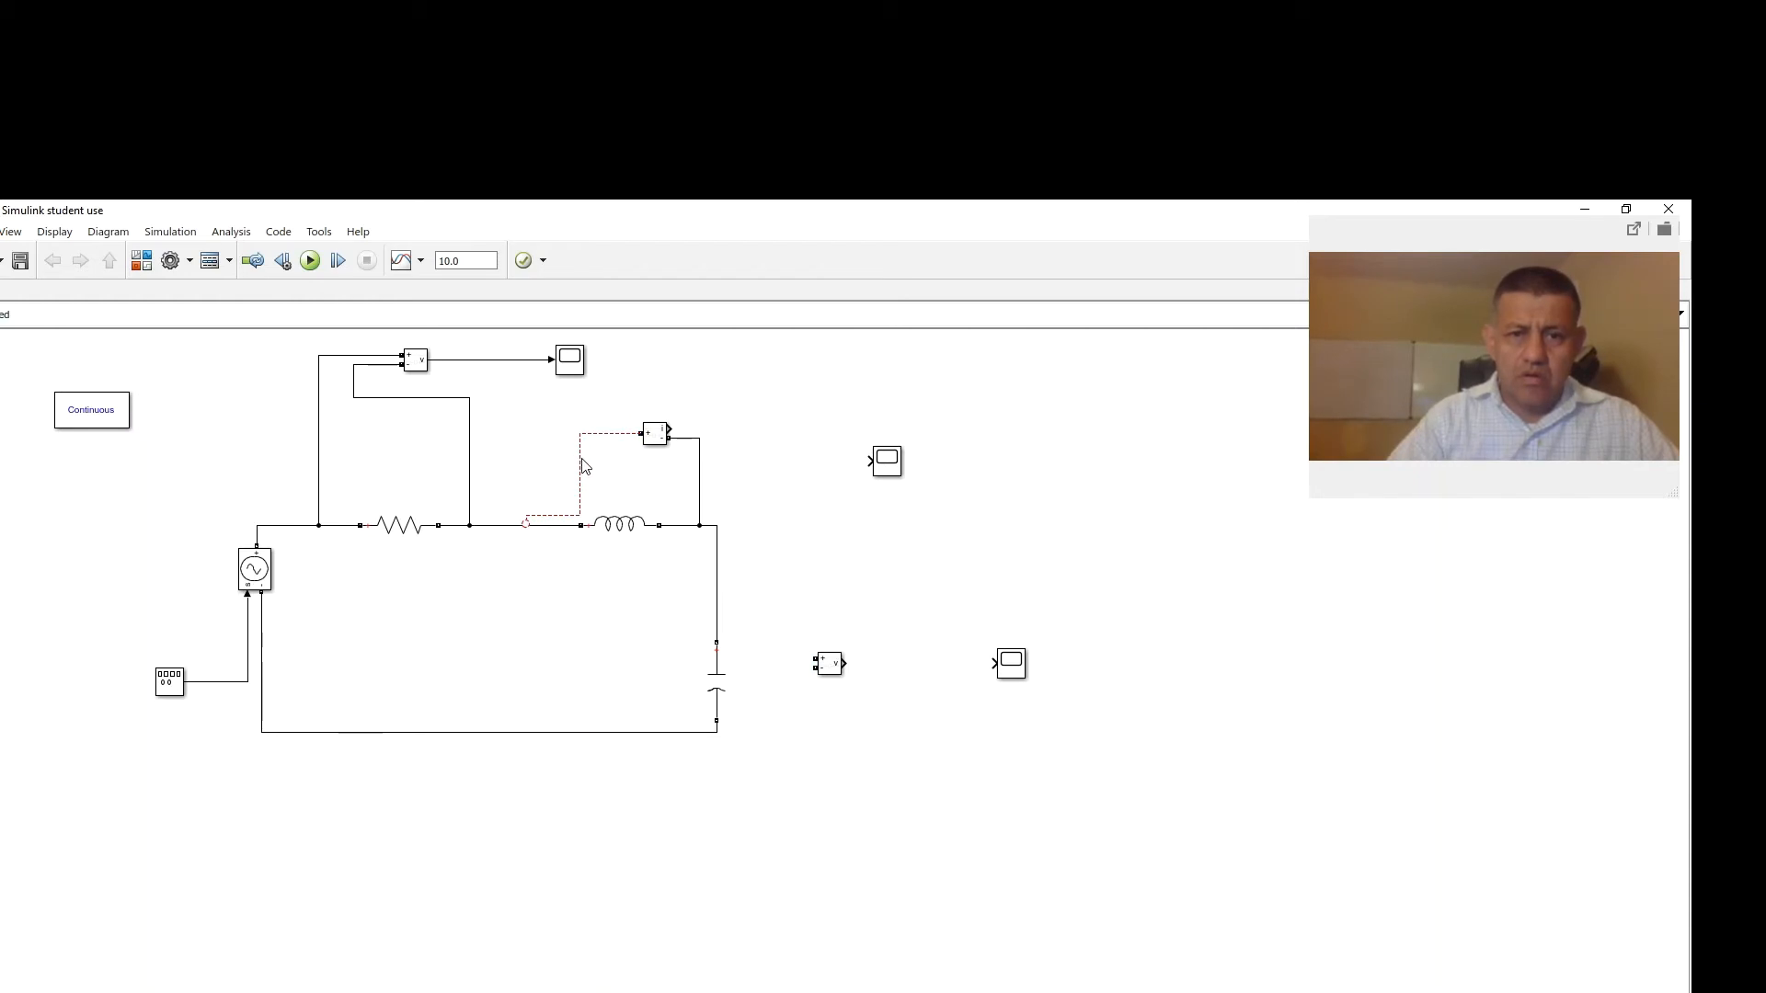
{"action": "left_click", "coordinate": [581, 460]}
{"action": "key", "text": "Delete"}
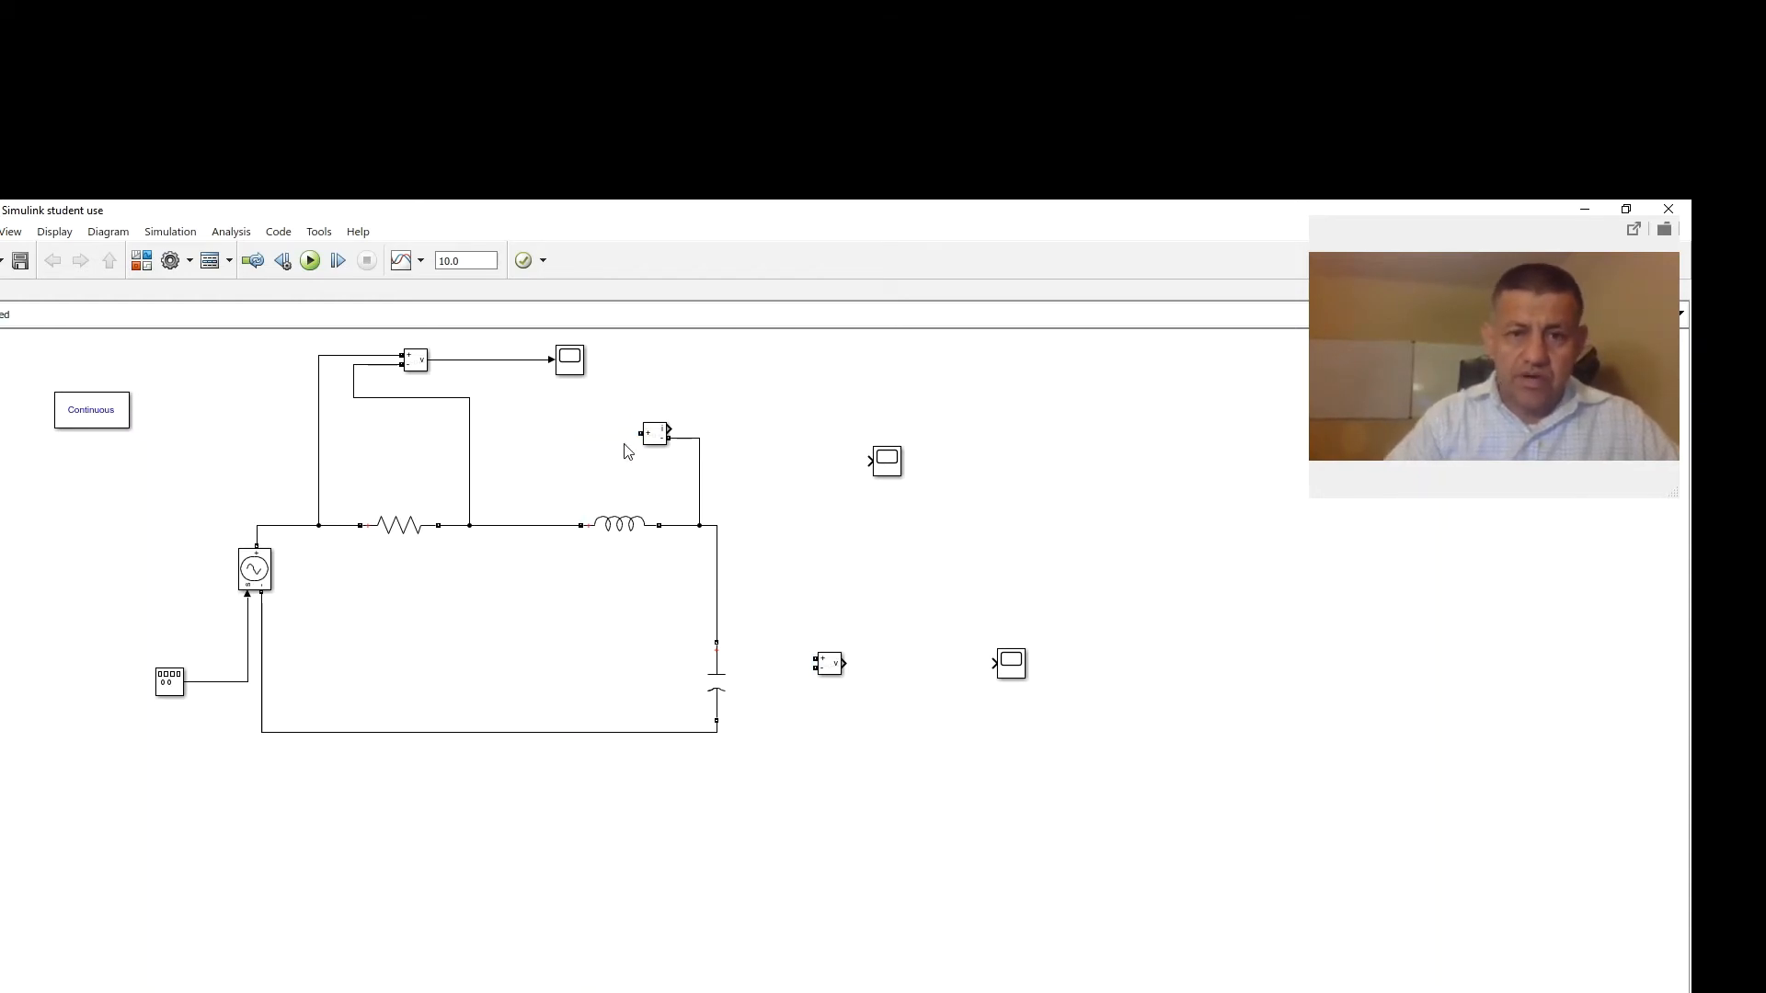
{"action": "mouse_move", "coordinate": [641, 435]}
{"action": "left_mouse_down"}
{"action": "mouse_move", "coordinate": [536, 457]}
{"action": "mouse_move", "coordinate": [515, 525]}
{"action": "left_mouse_up"}
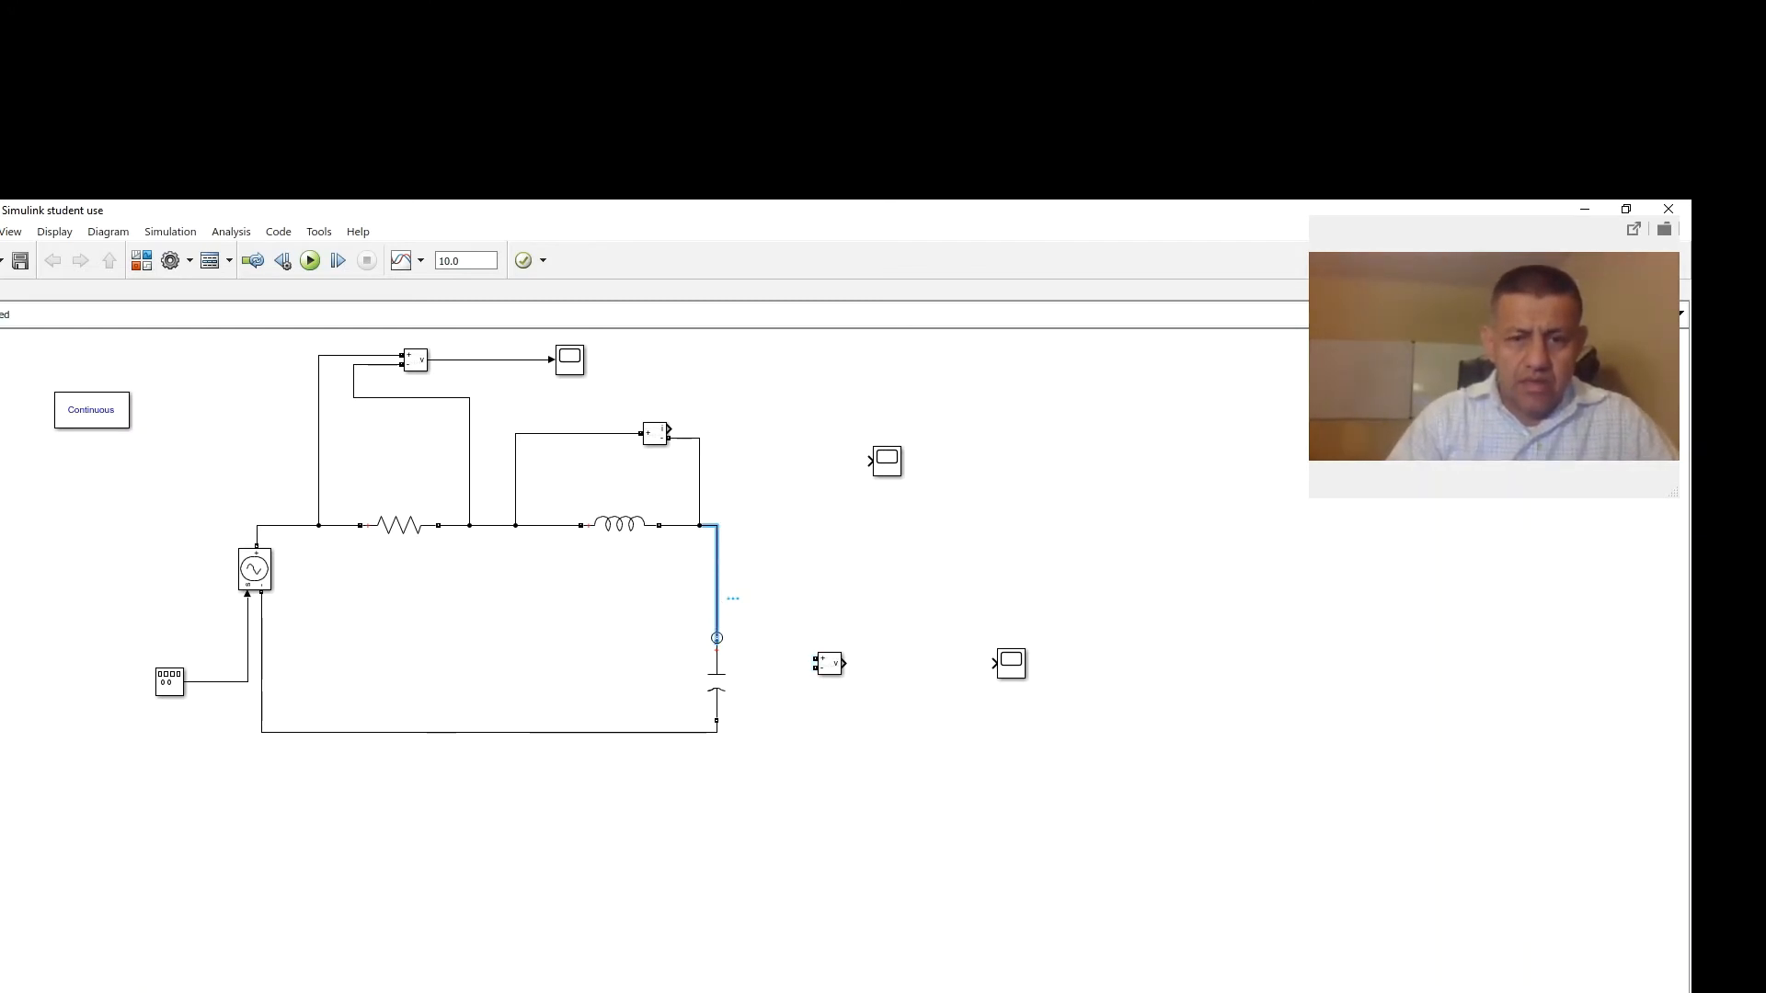
Wire the second Voltage Measurement block across the capacitor, rejoining the inductor line to the capacitor's upper node
{"action": "left_click_drag", "start_coordinate": [717, 637], "coordinate": [734, 601]}
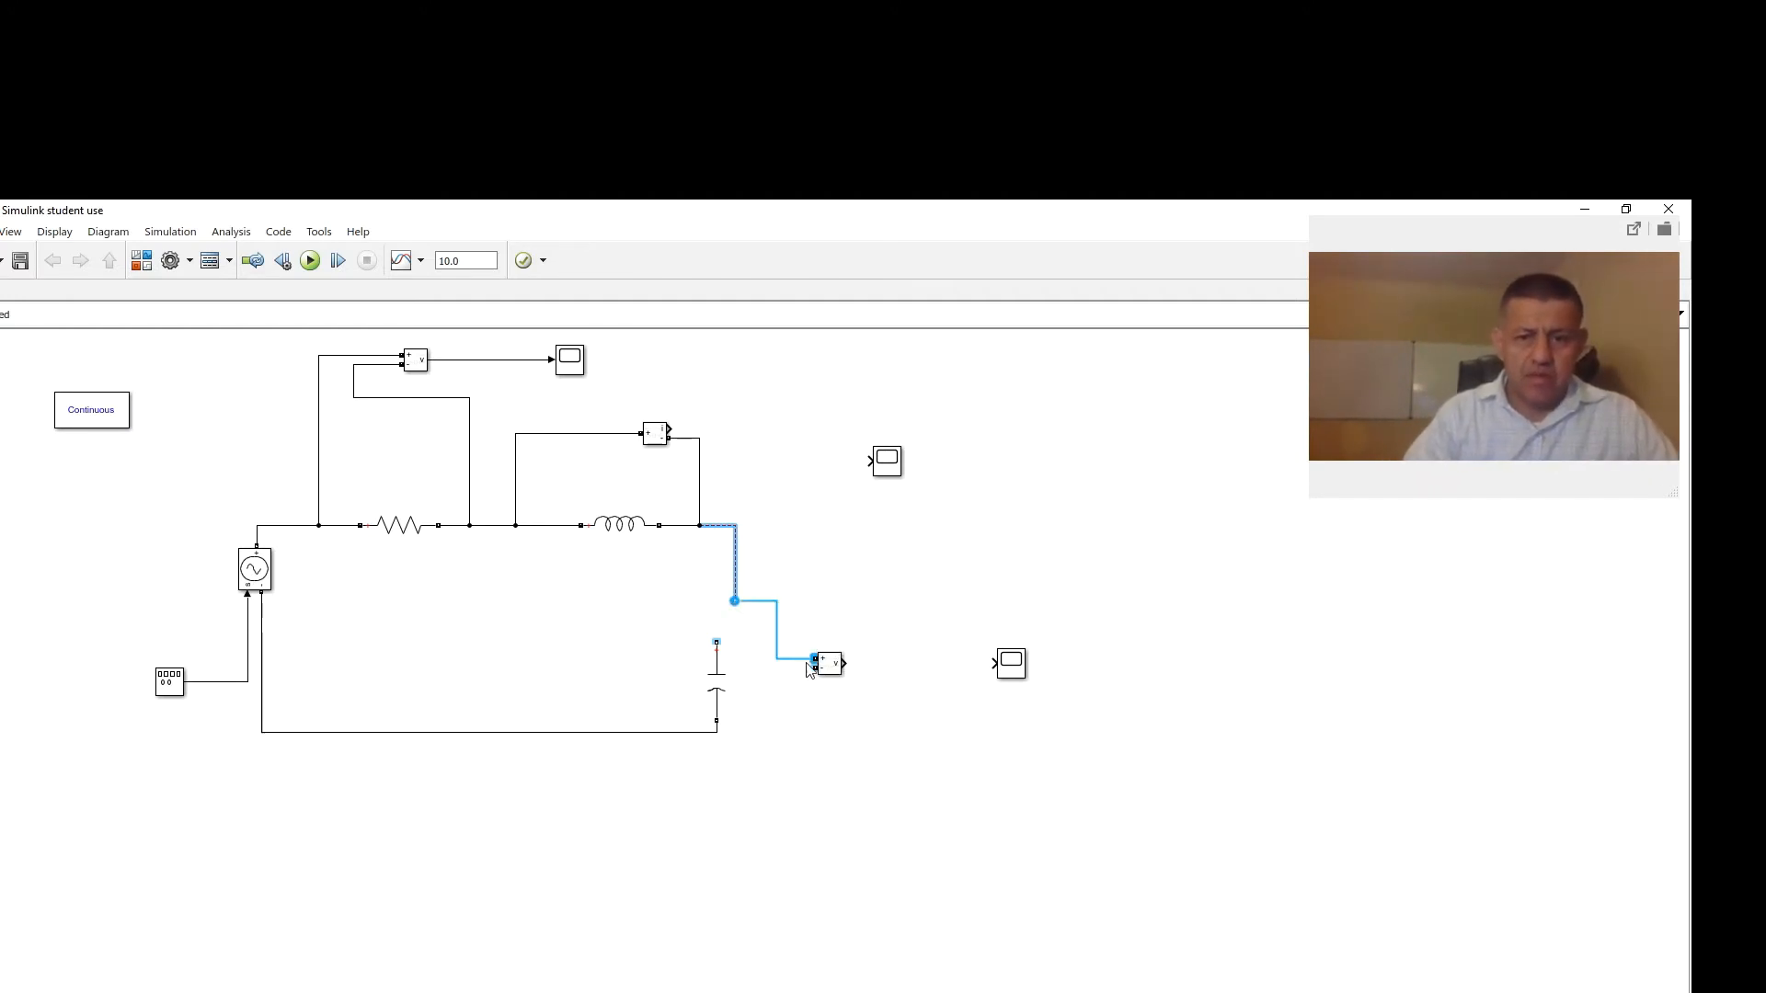
{"action": "left_click", "coordinate": [918, 619]}
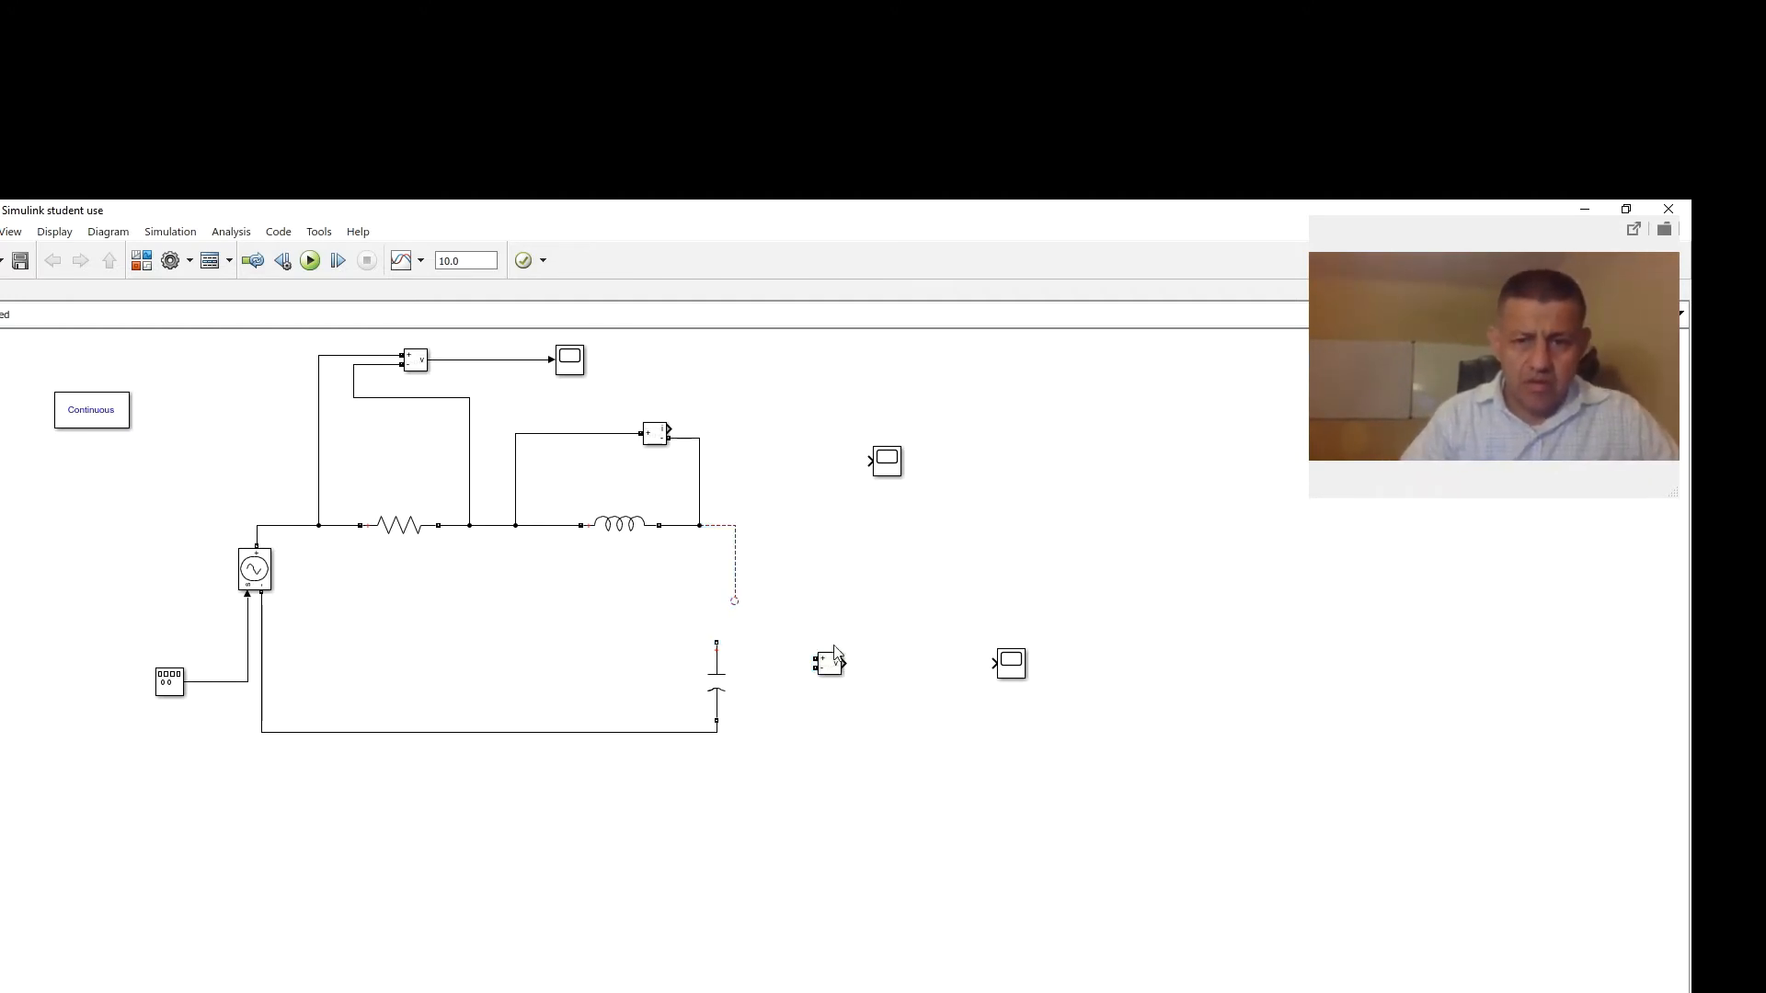
{"action": "left_click_drag", "start_coordinate": [807, 659], "coordinate": [735, 586]}
{"action": "left_click", "coordinate": [886, 522]}
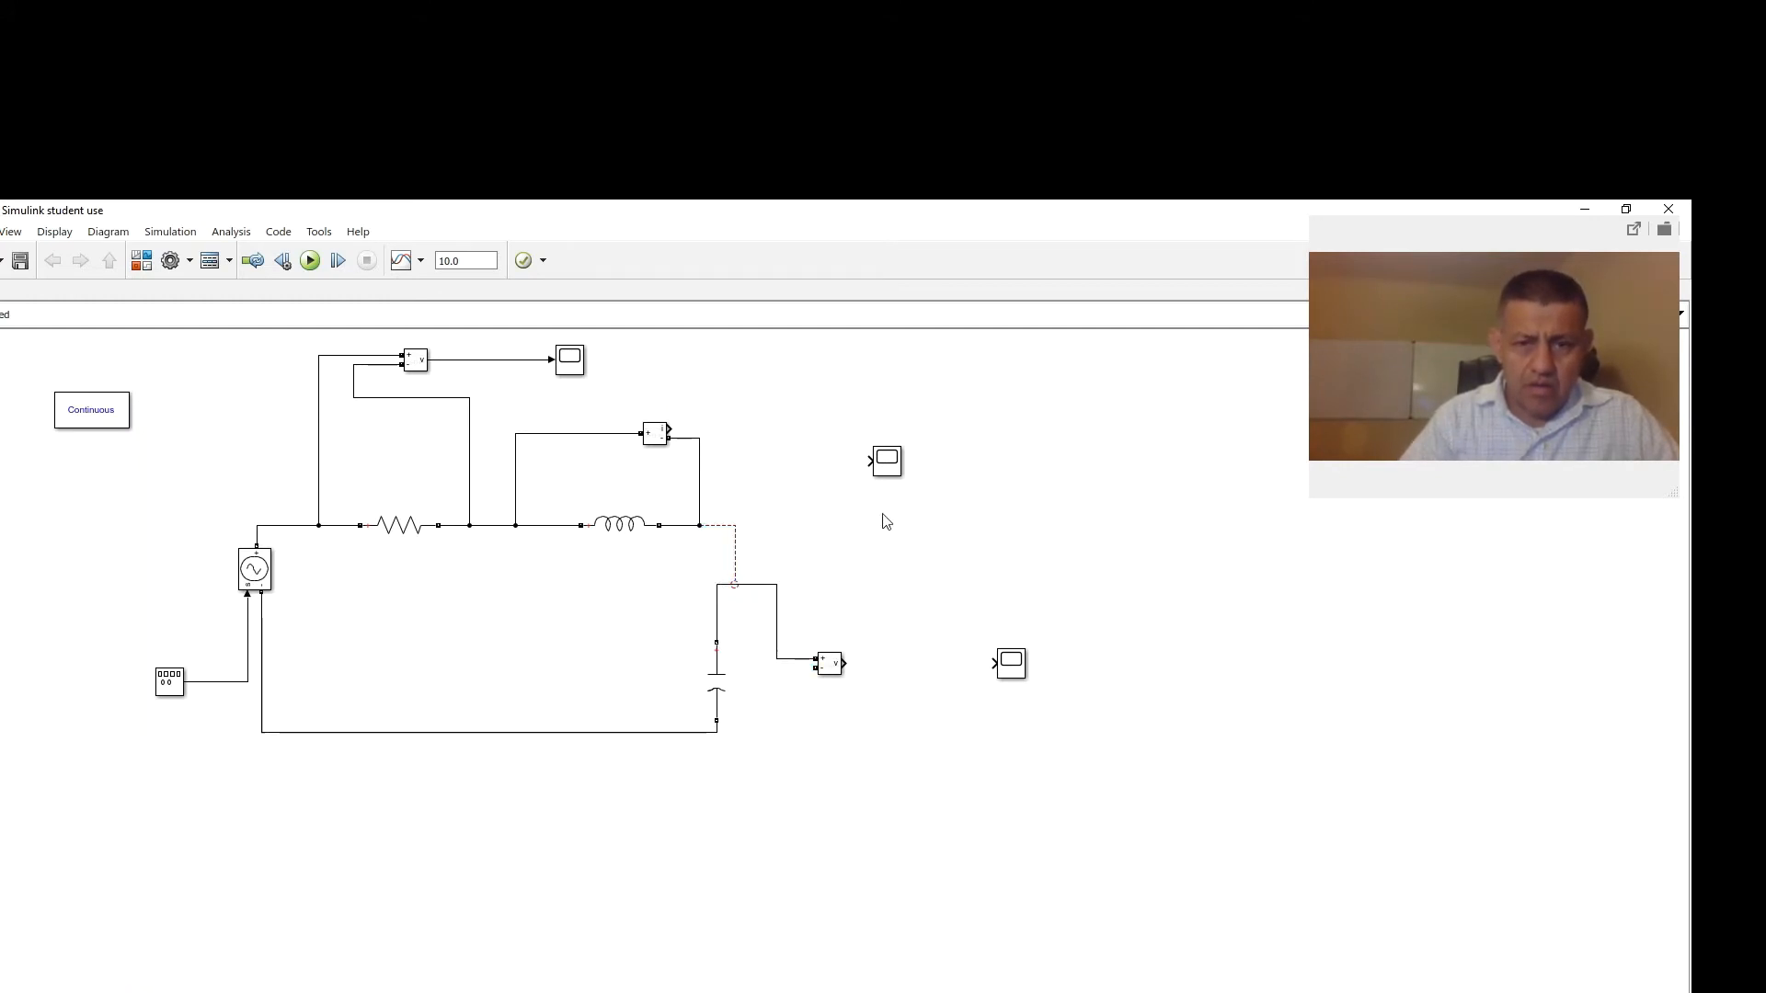
{"action": "left_click", "coordinate": [737, 575]}
{"action": "mouse_move", "coordinate": [736, 584]}
{"action": "left_mouse_down"}
{"action": "mouse_move", "coordinate": [772, 581]}
{"action": "mouse_move", "coordinate": [710, 583]}
{"action": "mouse_move", "coordinate": [751, 590]}
{"action": "left_mouse_up"}
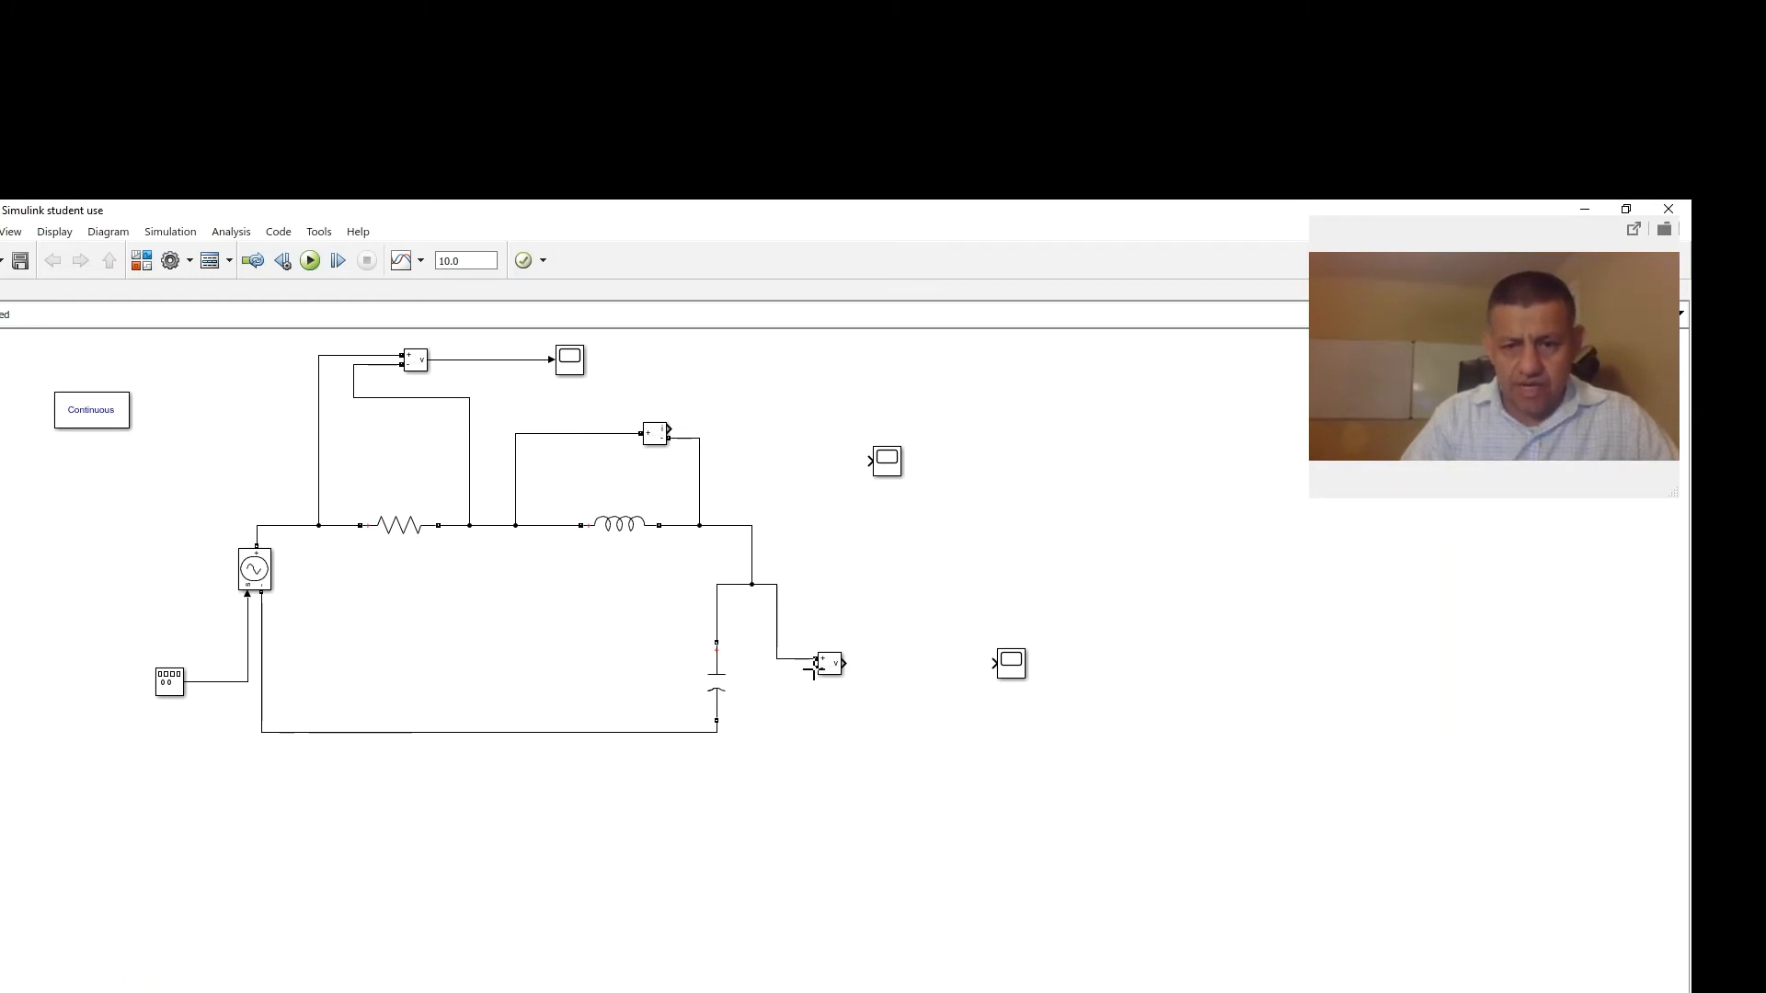
{"action": "left_click_drag", "start_coordinate": [814, 669], "coordinate": [720, 731]}
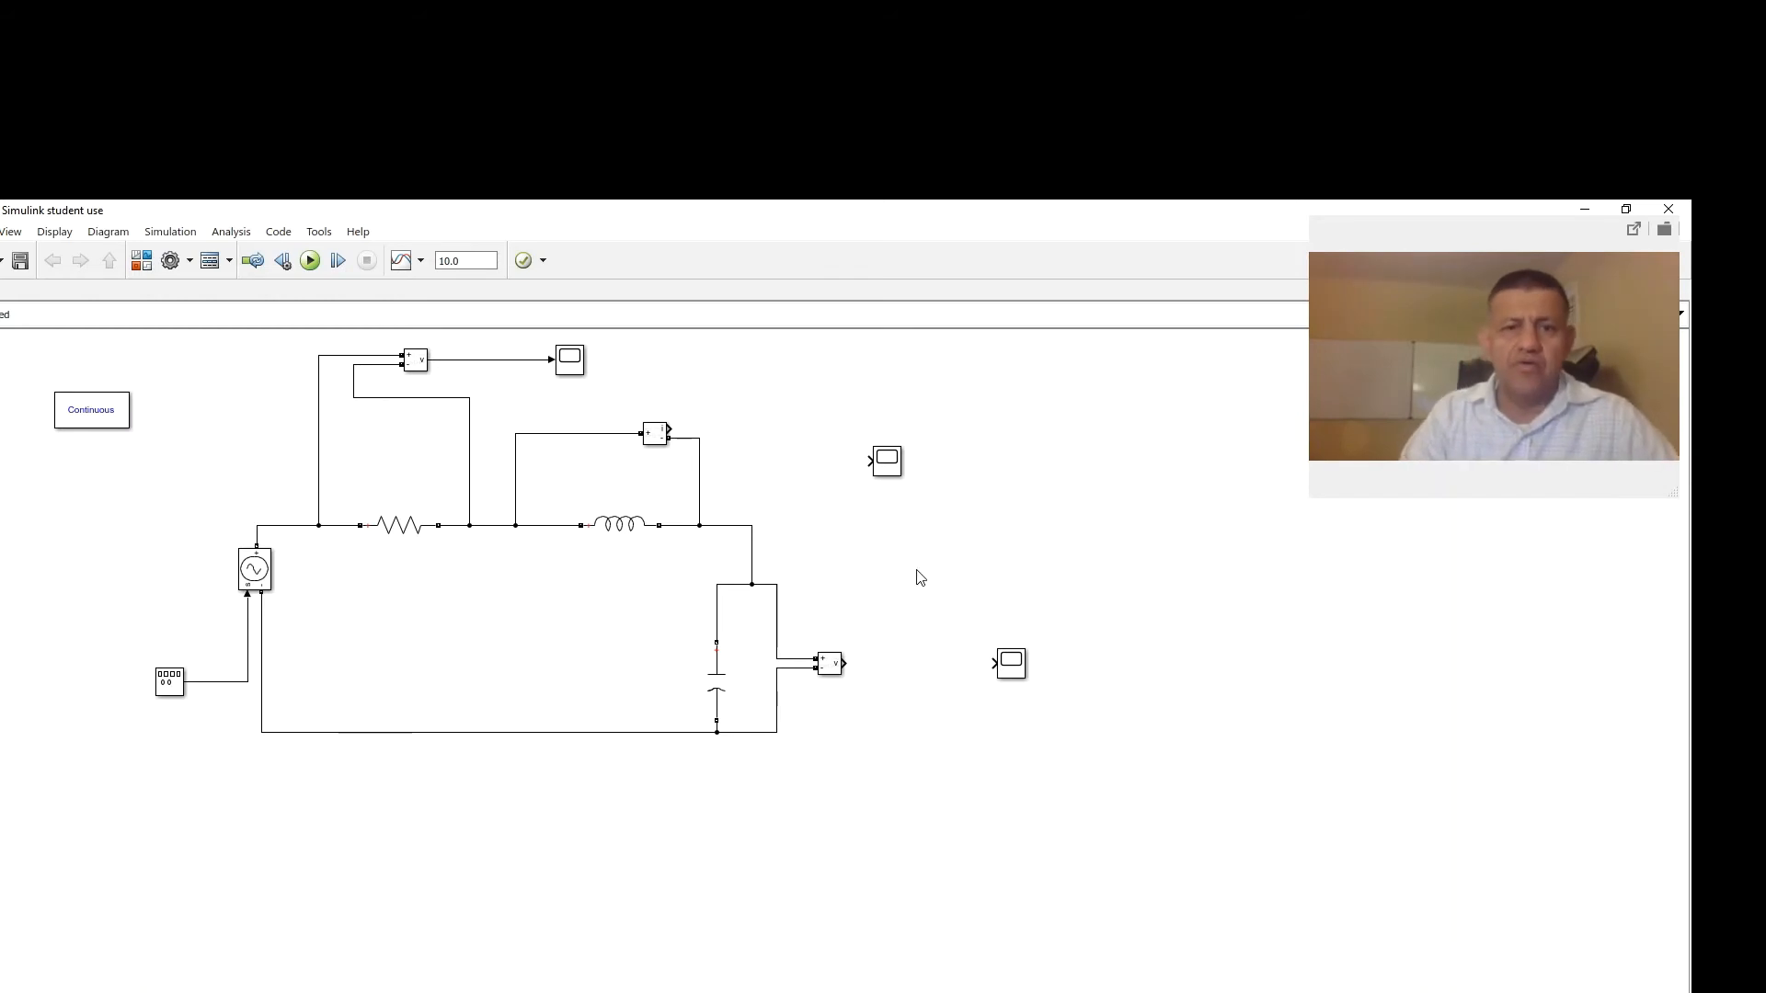
Connect the Current Measurement output to Scope2 and the capacitor's Voltage Measurement output to the original Scope
{"action": "left_click", "coordinate": [665, 434]}
{"action": "left_click_drag", "start_coordinate": [674, 427], "coordinate": [896, 427]}
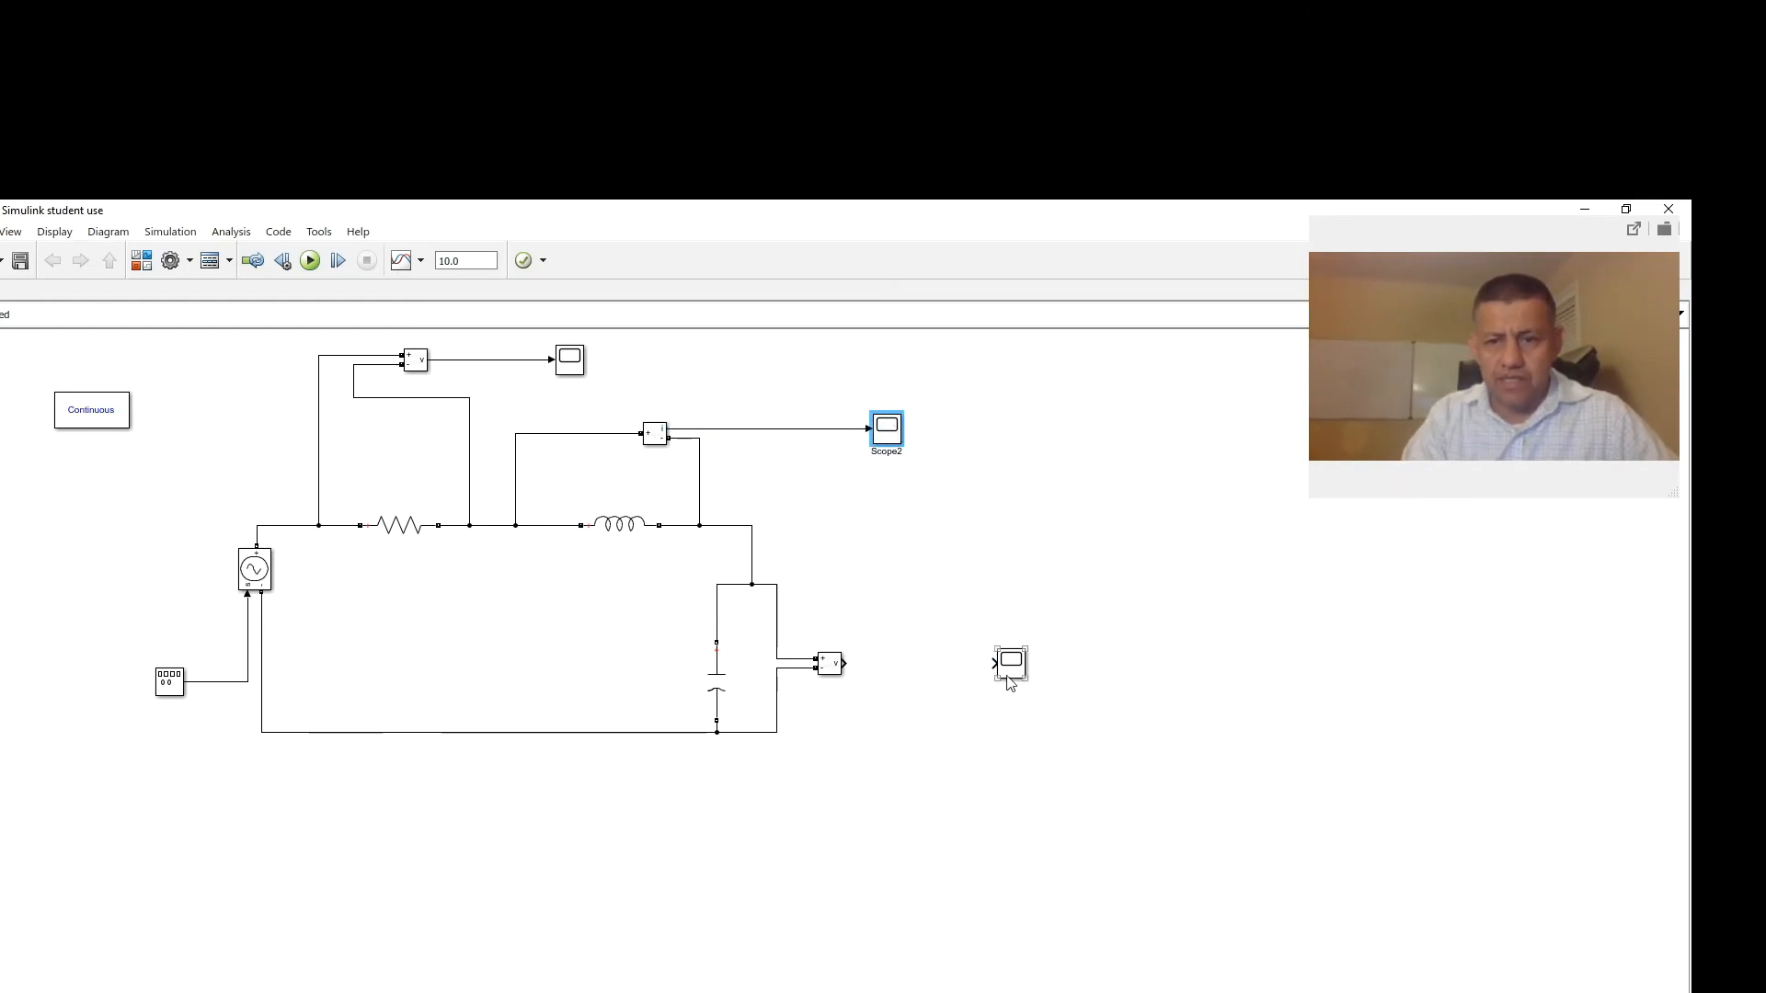
{"action": "left_click_drag", "start_coordinate": [994, 664], "coordinate": [829, 664]}
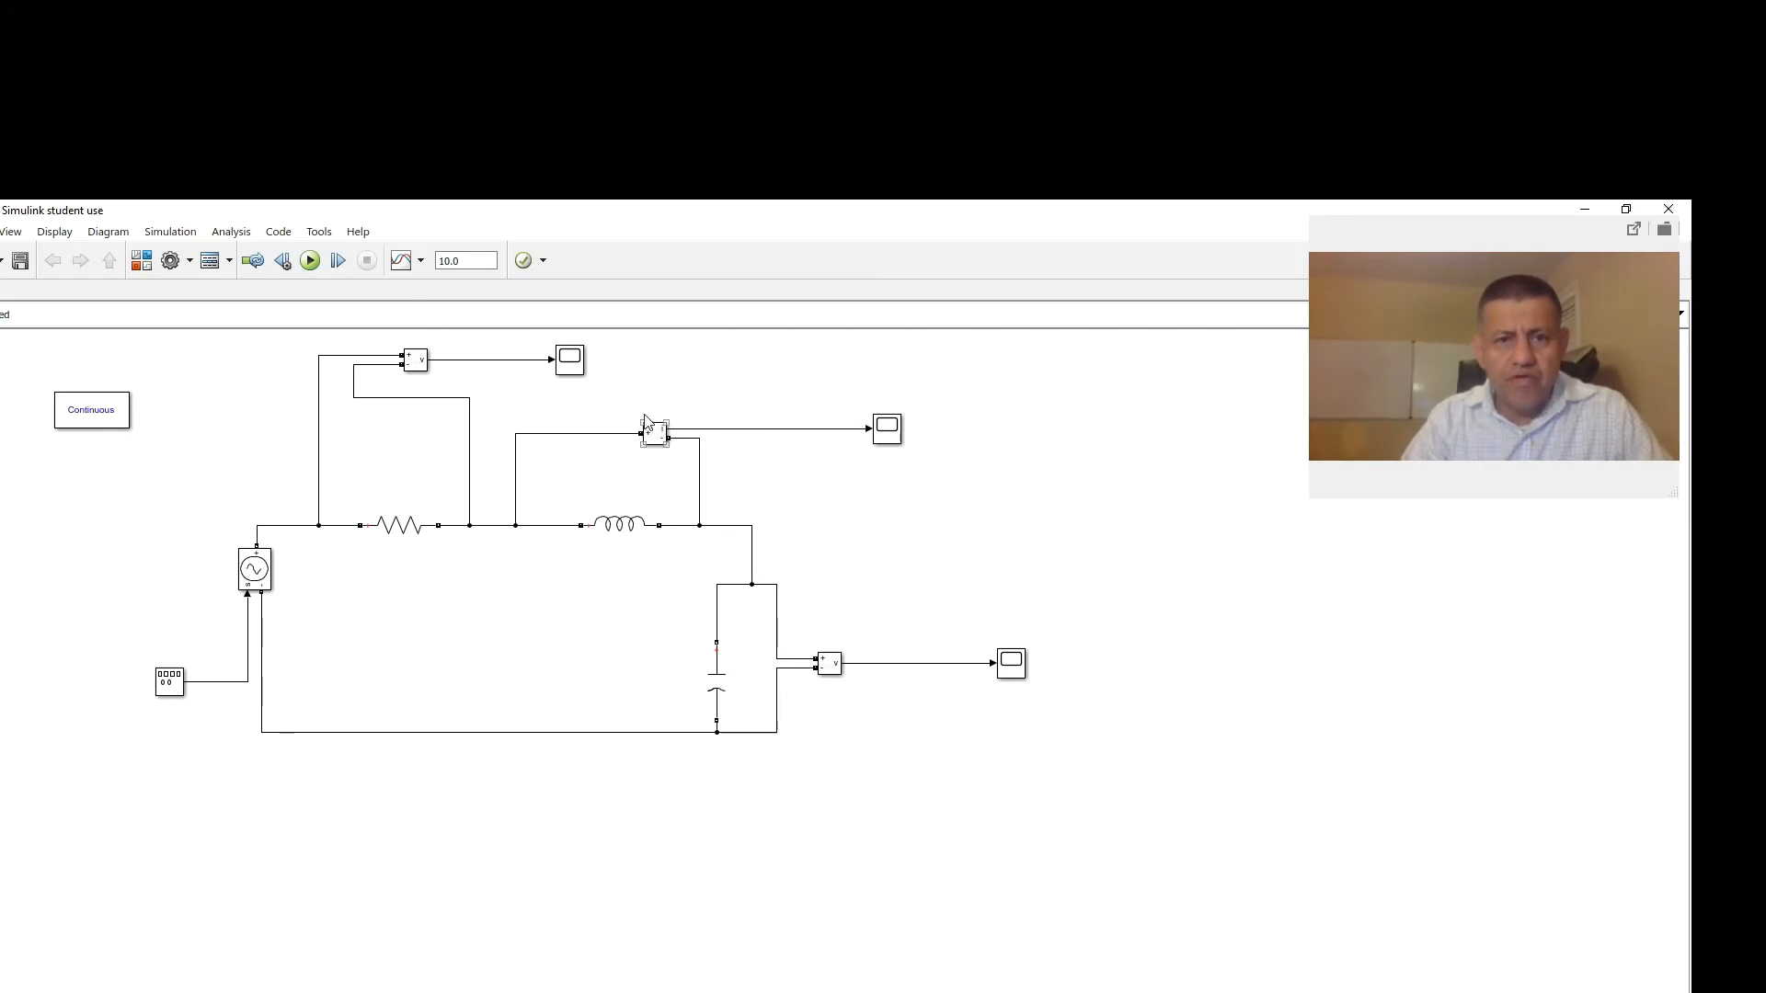
Set the simulation stop time to 1.0 and apply ode23t (mod. stiff/Trapezoidal) as the solver in the model configuration parameters
{"action": "left_click", "coordinate": [880, 424]}
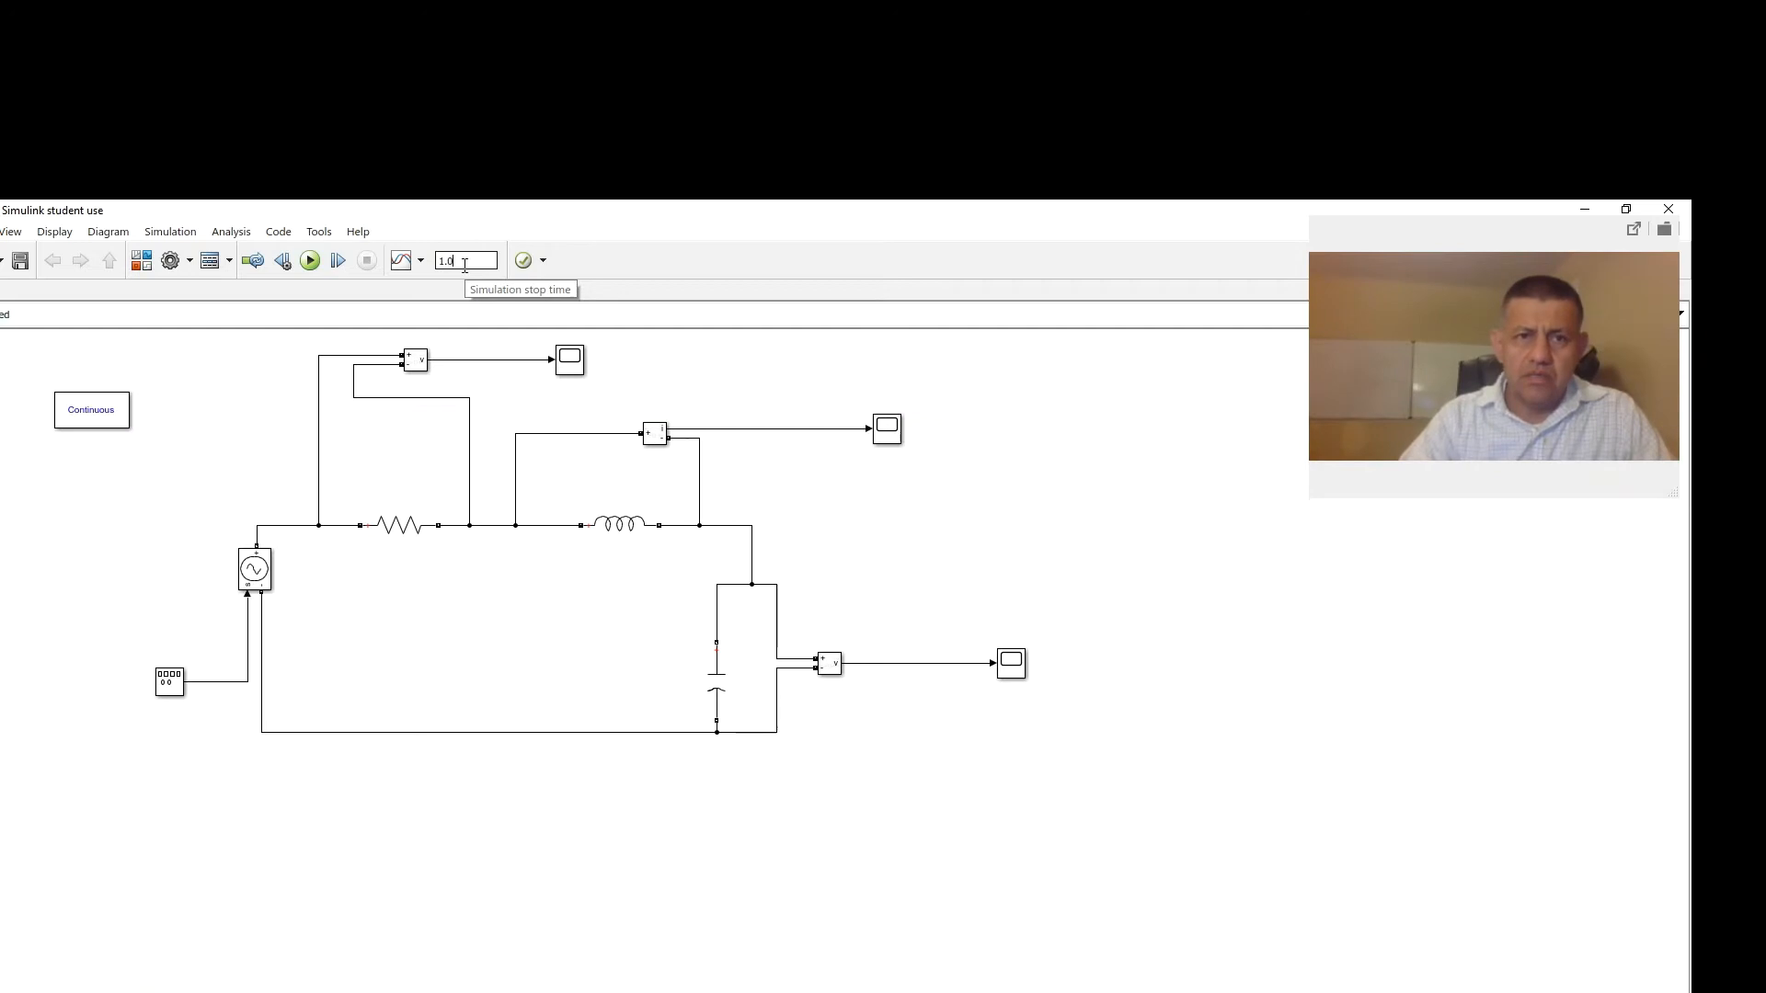
{"action": "left_click", "coordinate": [175, 232]}
{"action": "left_click", "coordinate": [255, 274]}
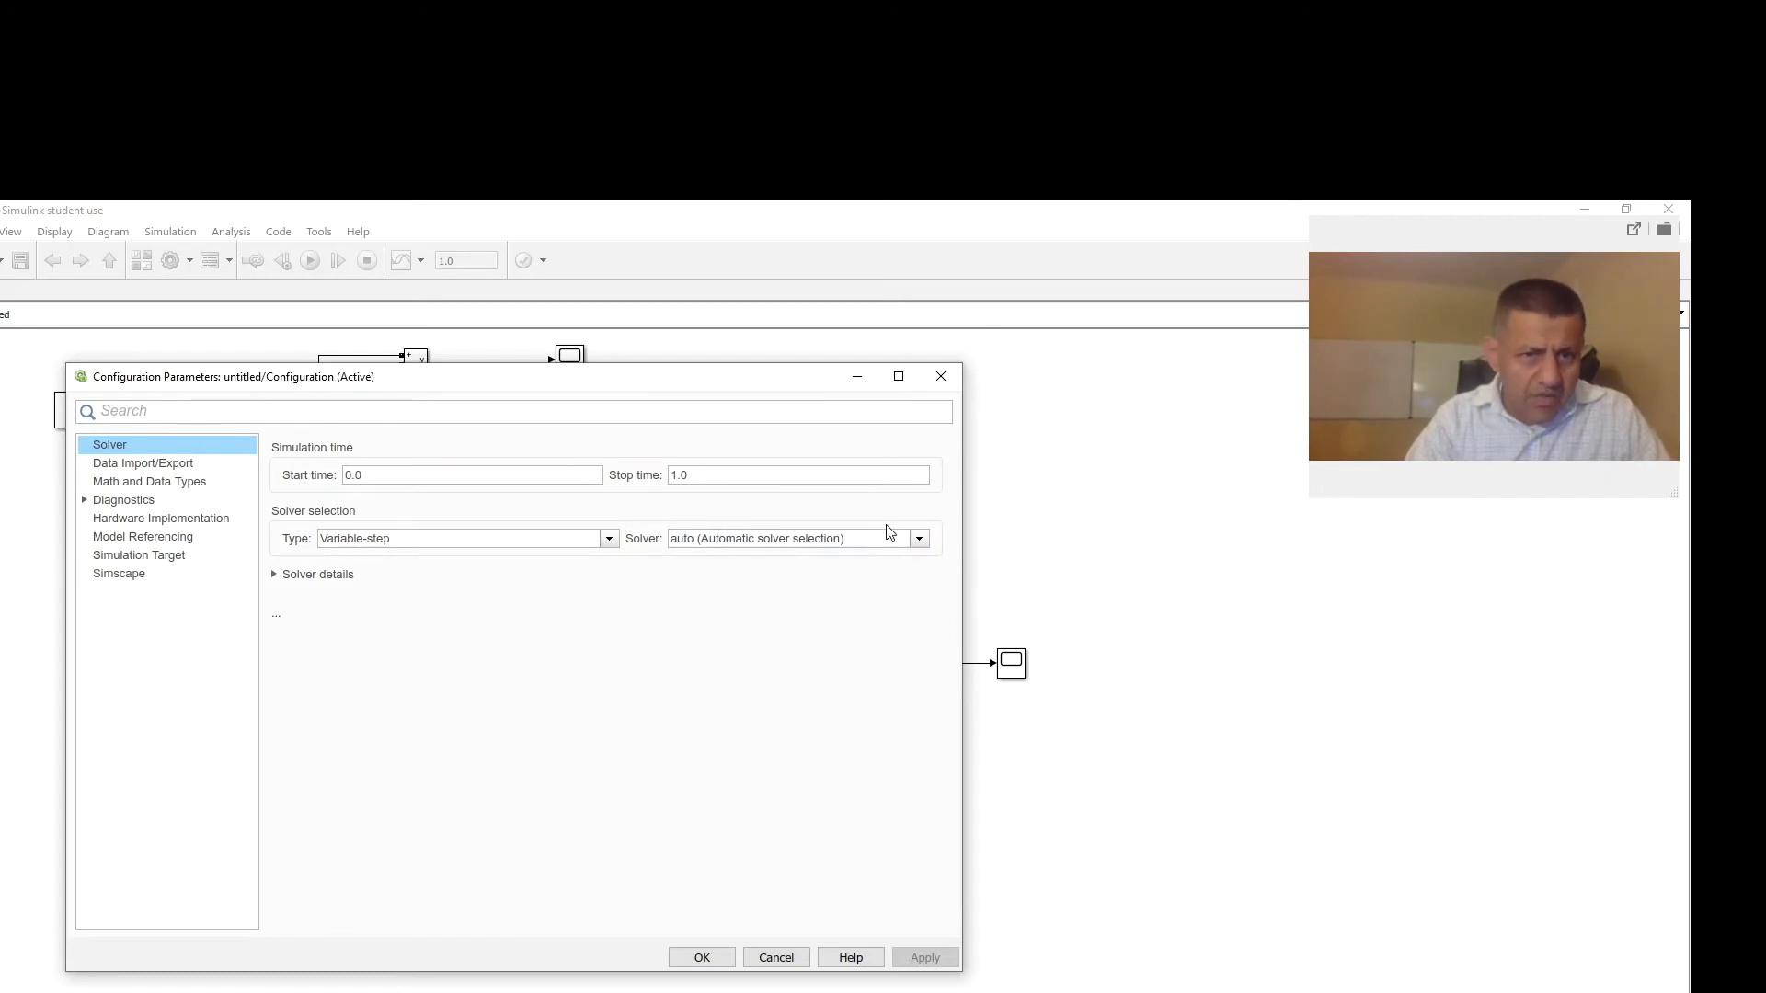
{"action": "left_click", "coordinate": [920, 540]}
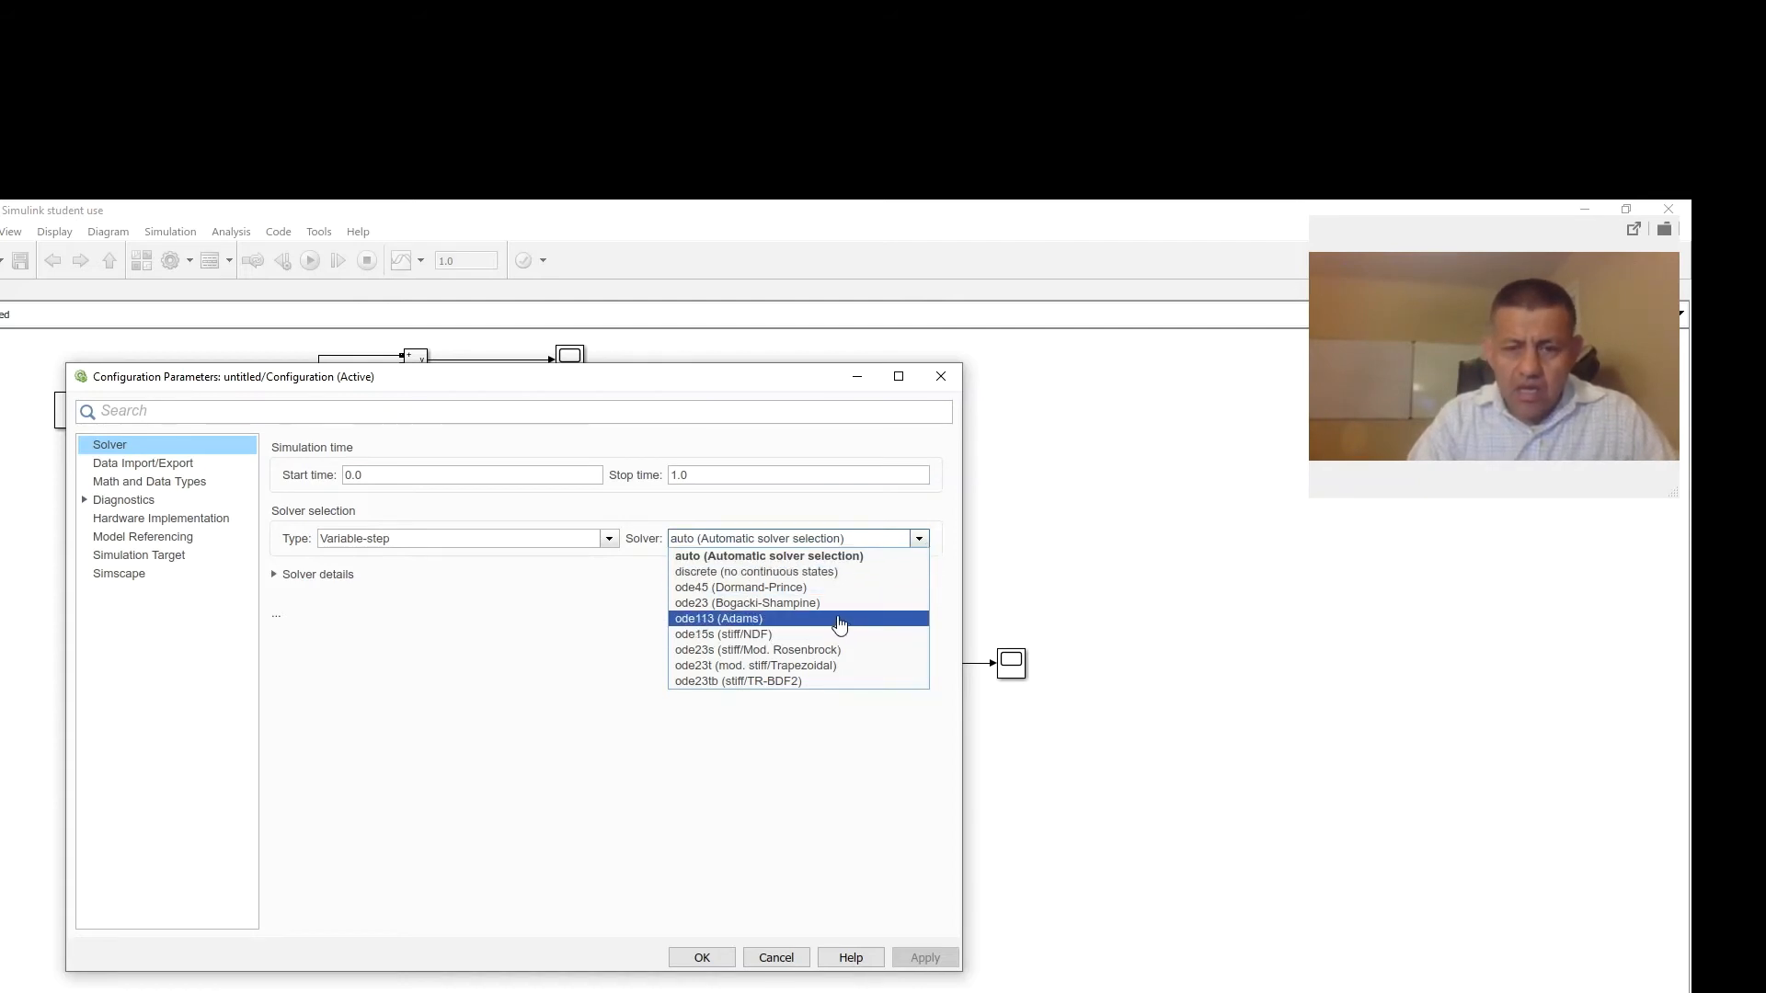
{"action": "left_click", "coordinate": [750, 666]}
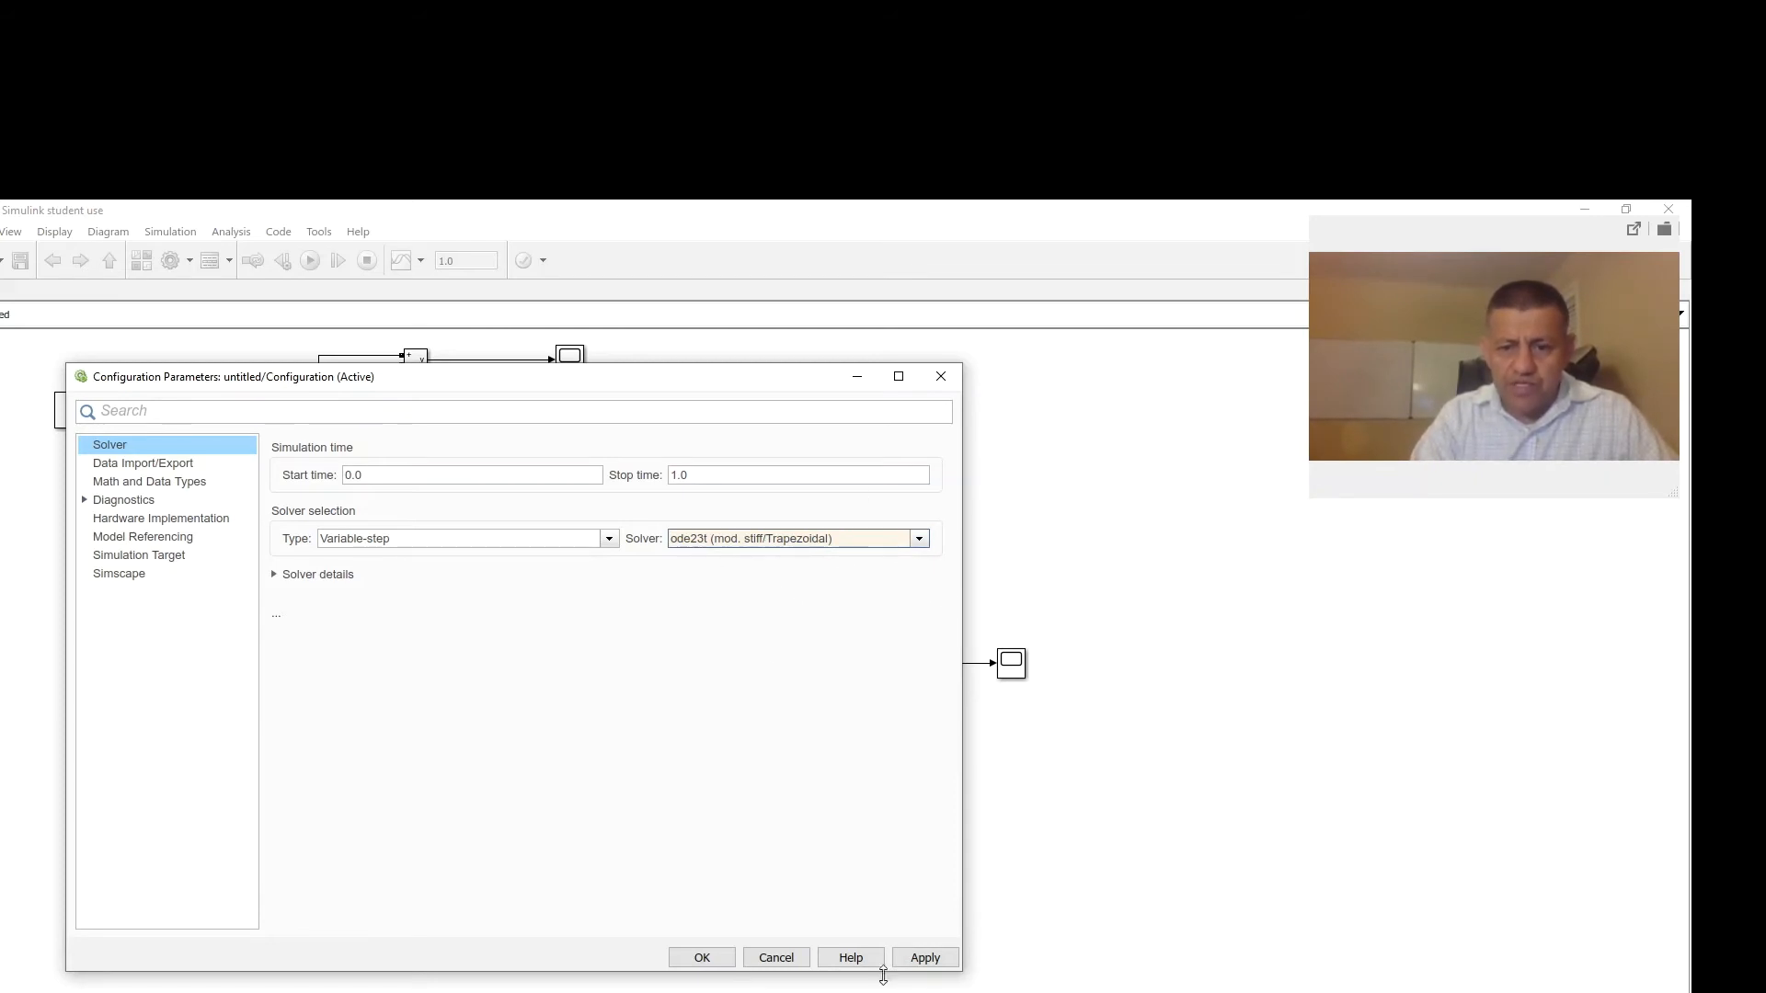
{"action": "left_click", "coordinate": [918, 957]}
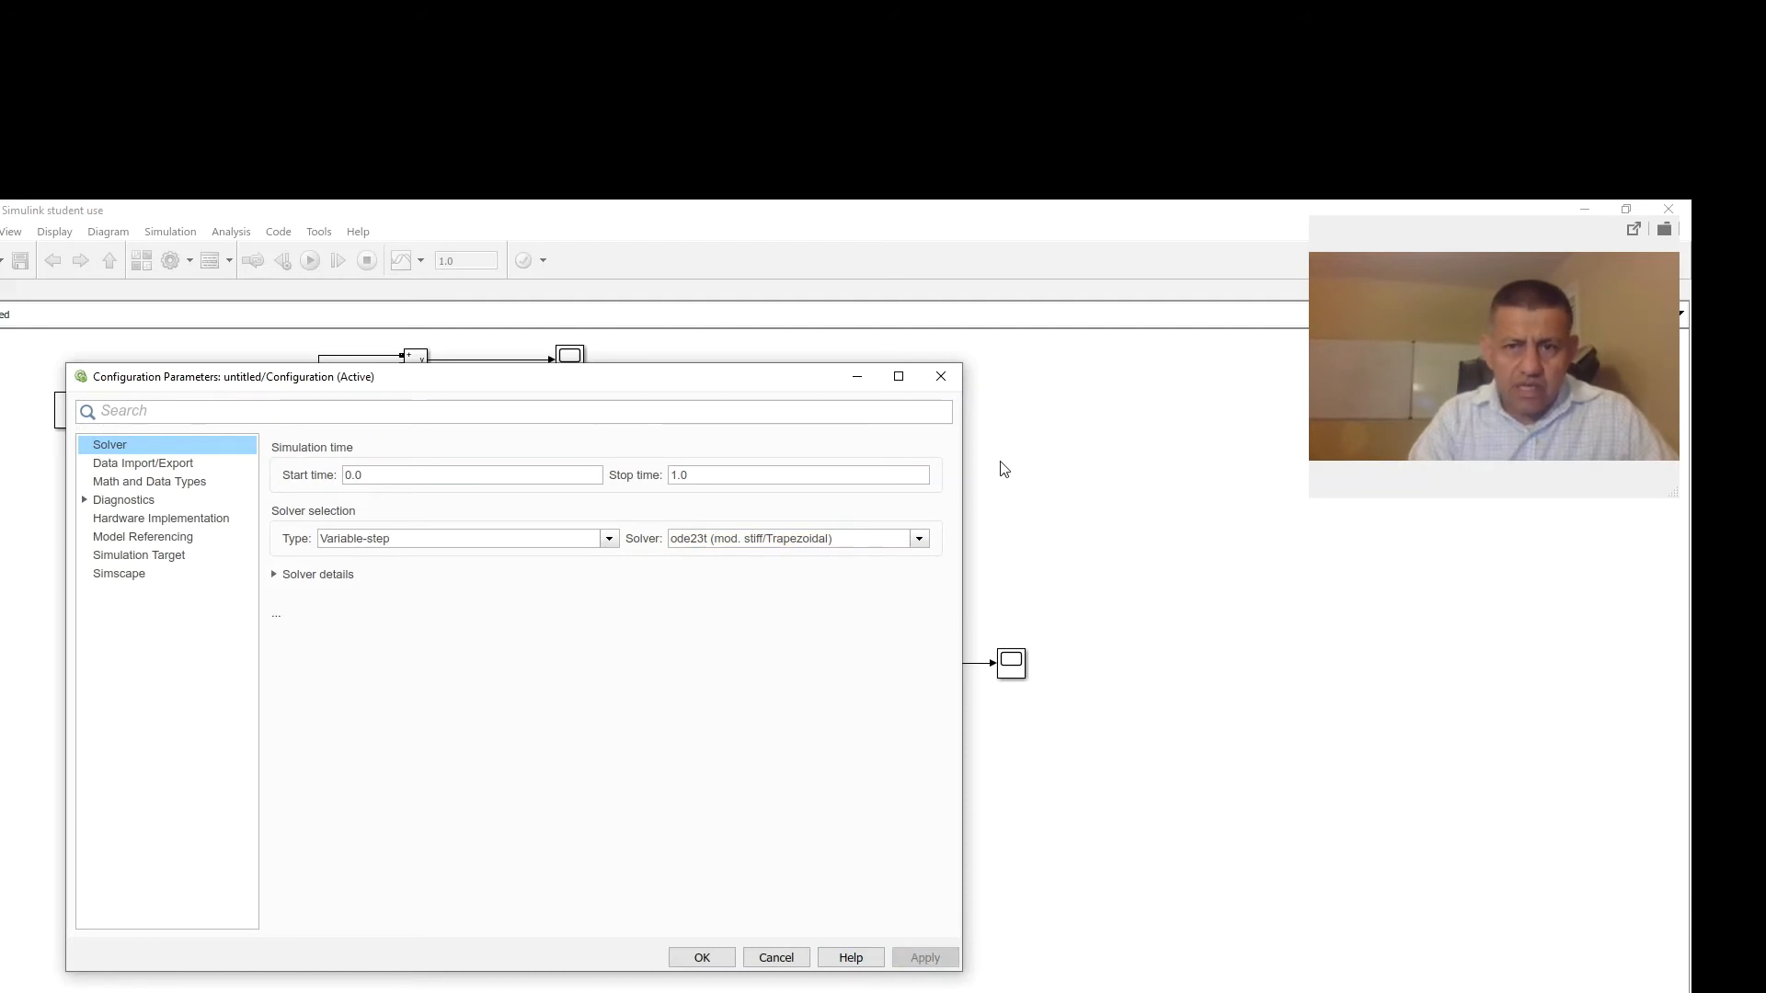
{"action": "left_click", "coordinate": [943, 378]}
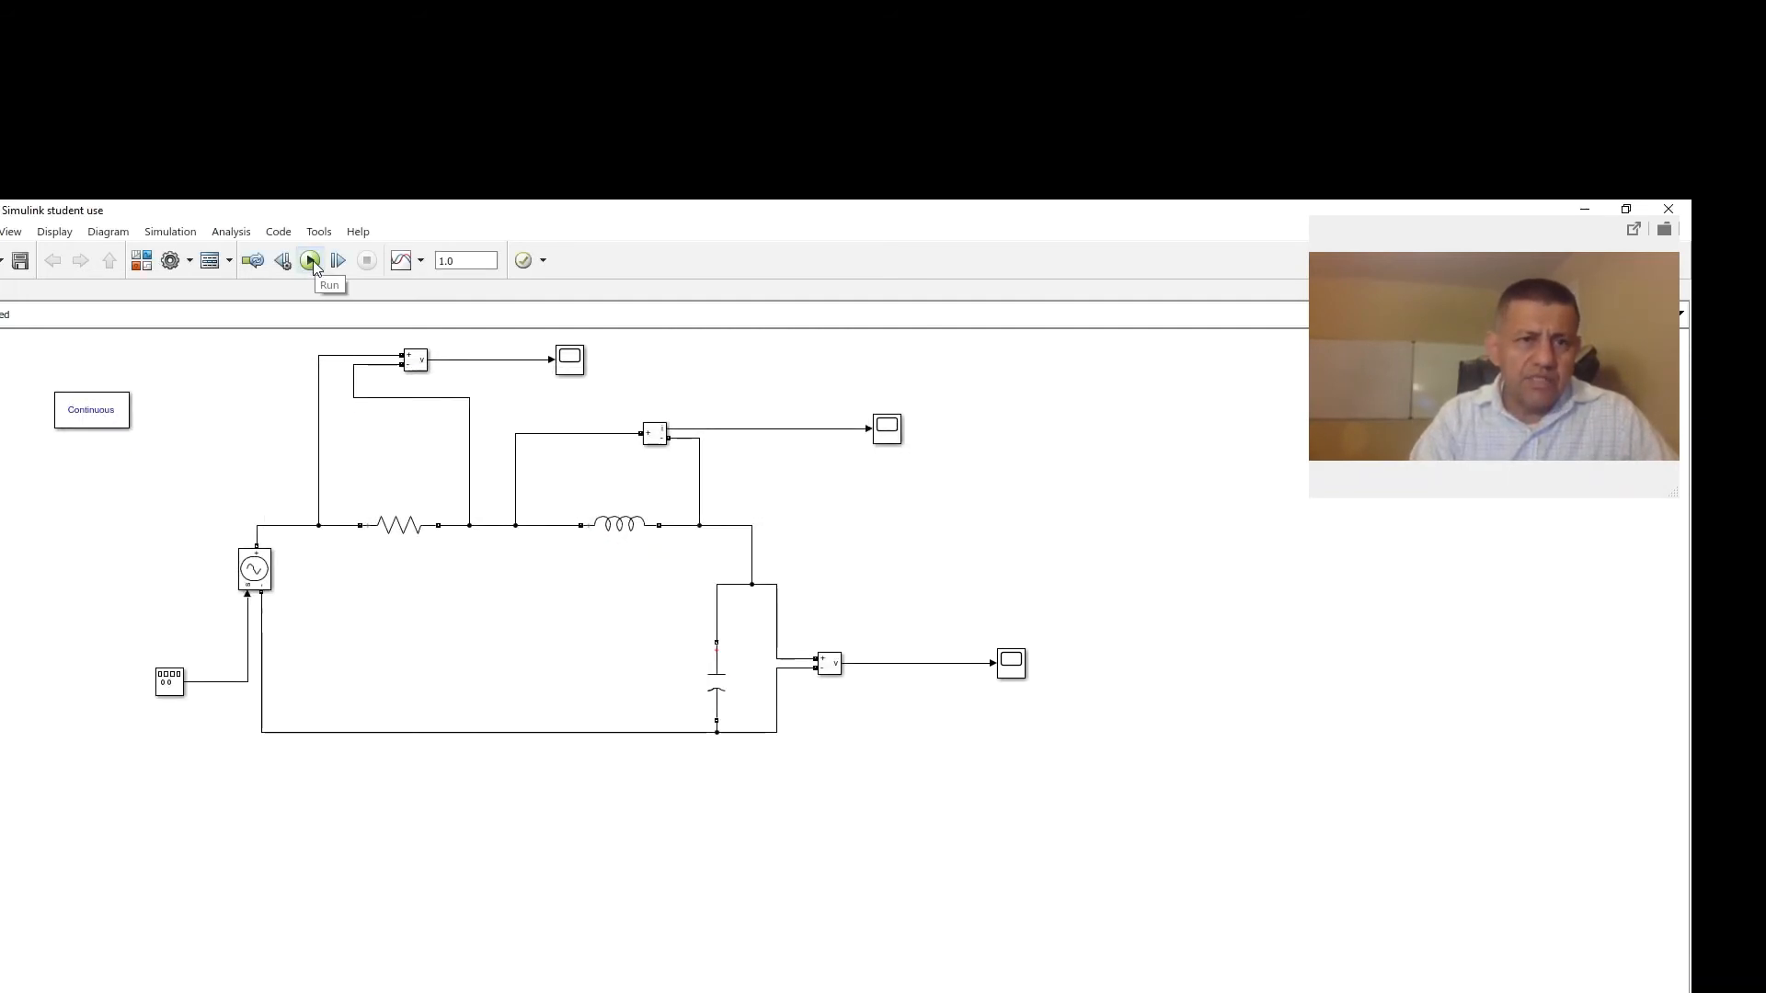
Recheck and accept the solver settings in the model configuration parameters, then run the simulation
{"action": "left_click", "coordinate": [182, 233]}
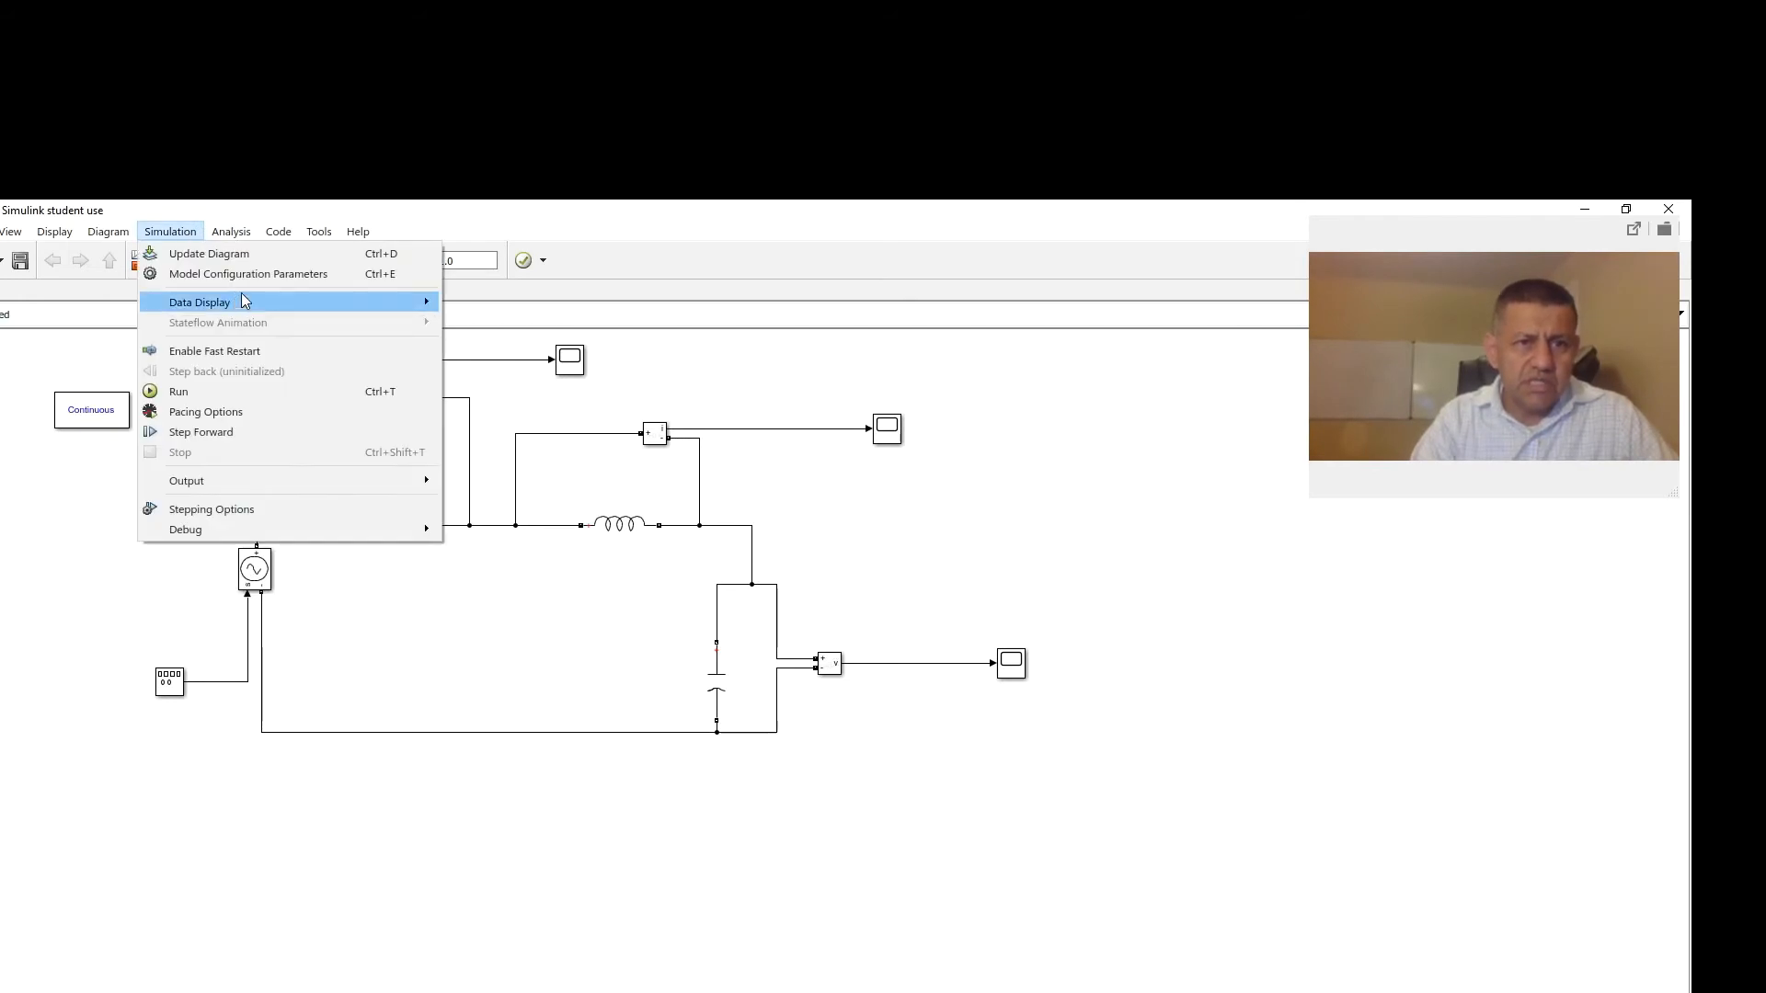
{"action": "left_click", "coordinate": [273, 271]}
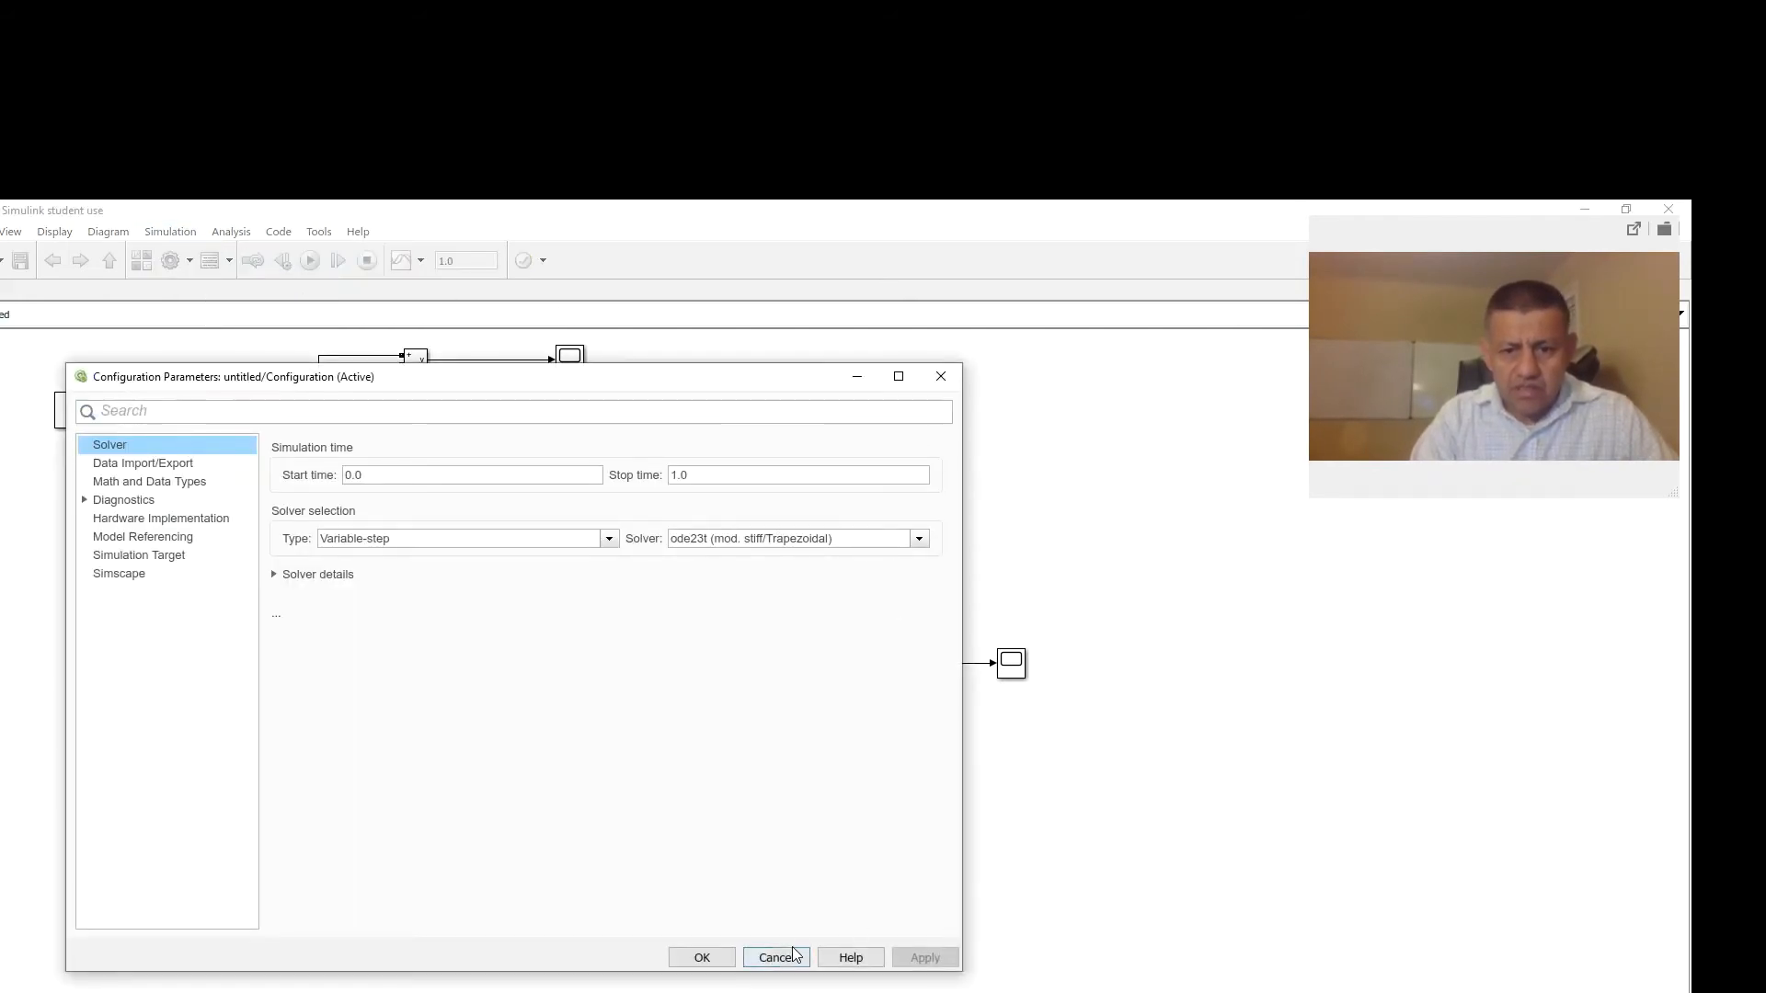
{"action": "left_click", "coordinate": [697, 957]}
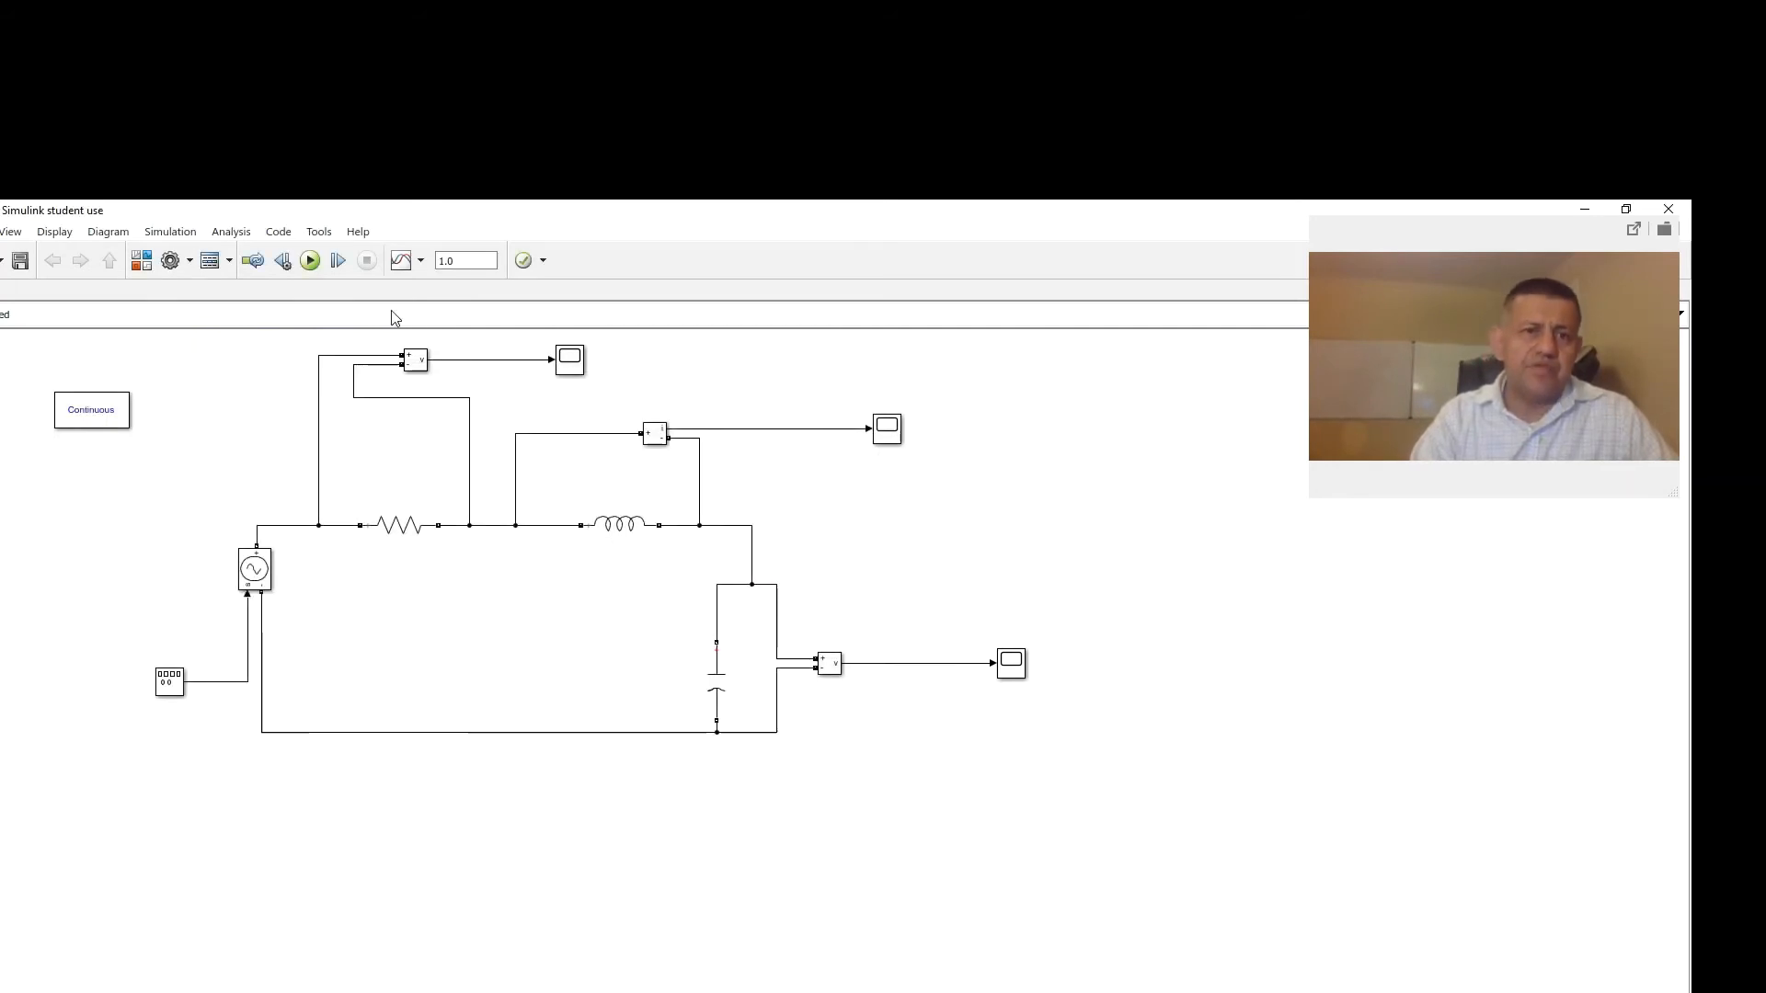
{"action": "left_click", "coordinate": [310, 262]}
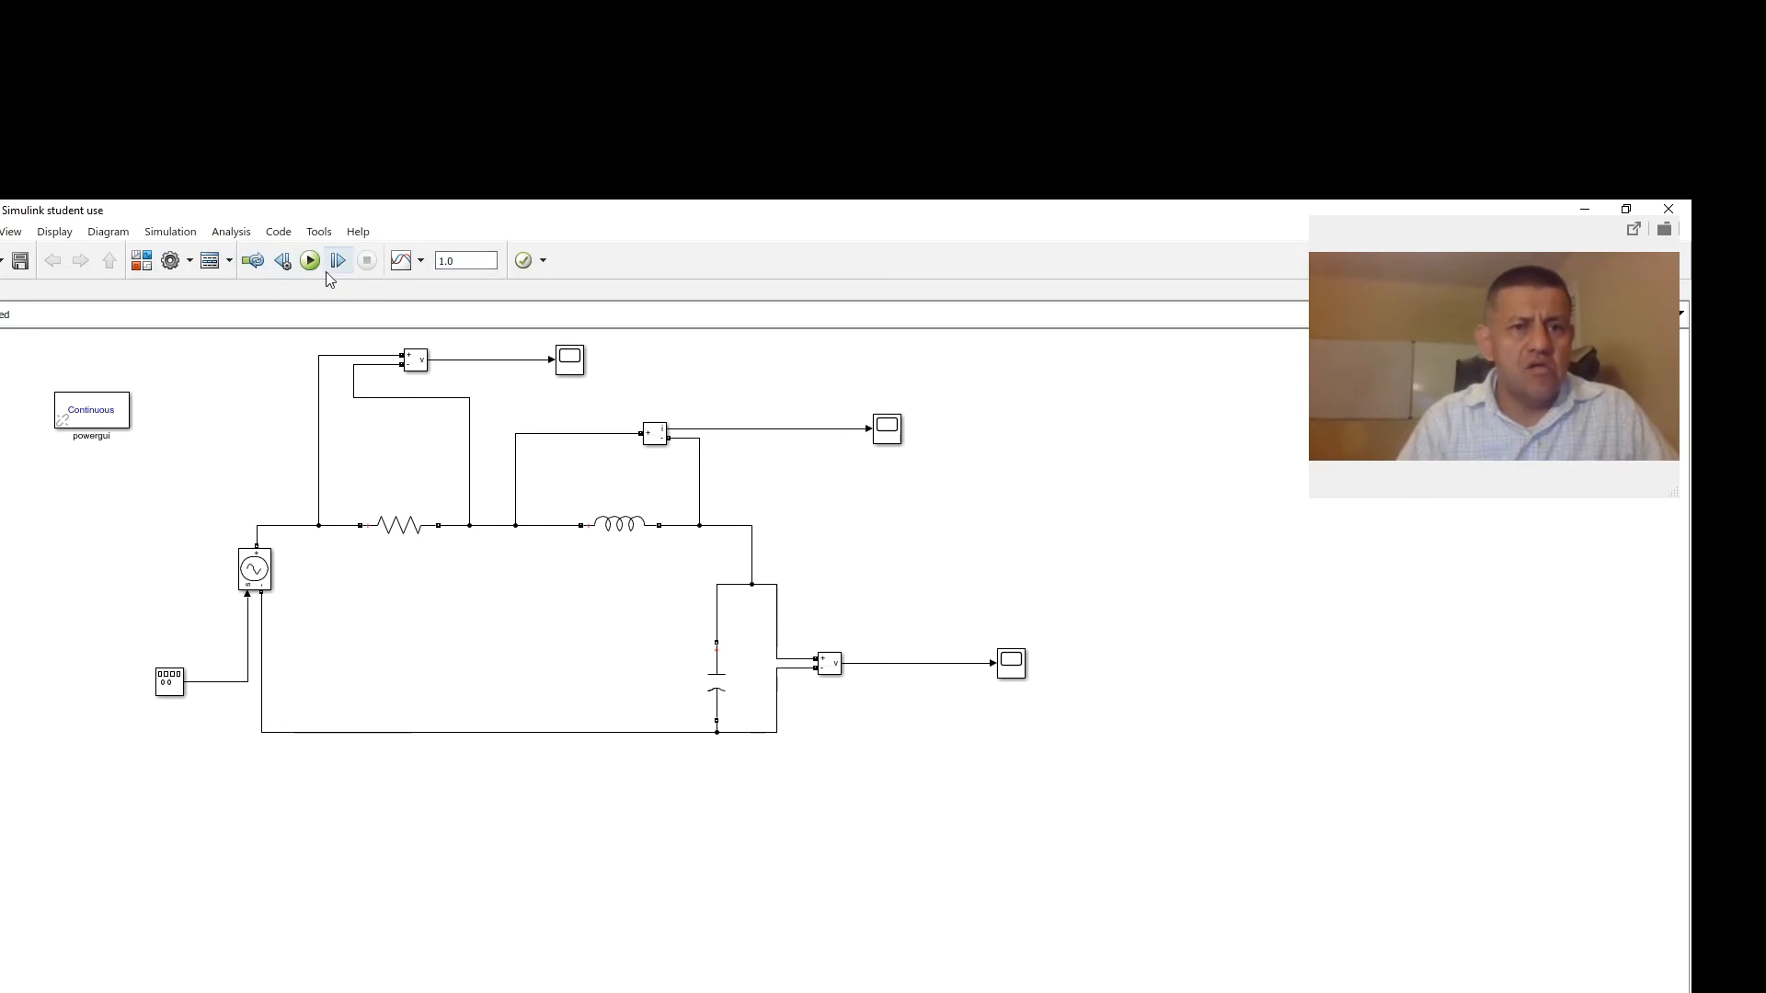
Open the scope for the capacitor voltage, maximize its window and scale both axes to fit the waveform
{"action": "left_click", "coordinate": [1009, 673]}
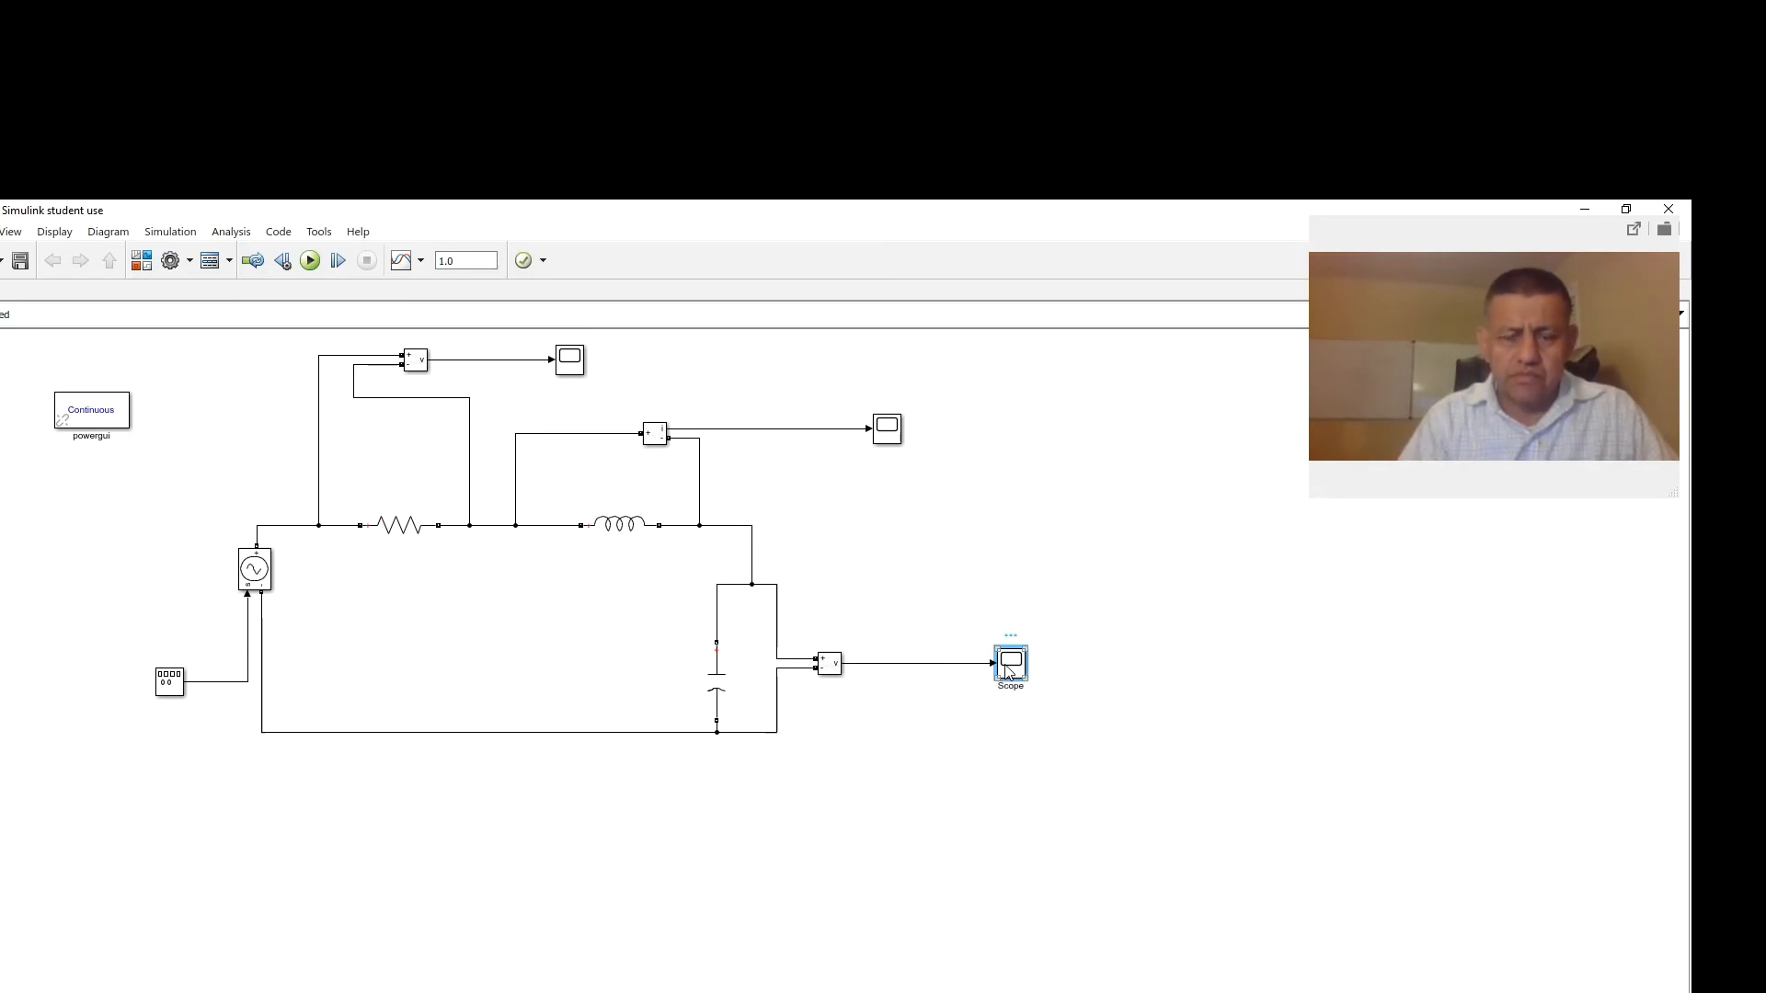
{"action": "double_click", "coordinate": [1009, 672]}
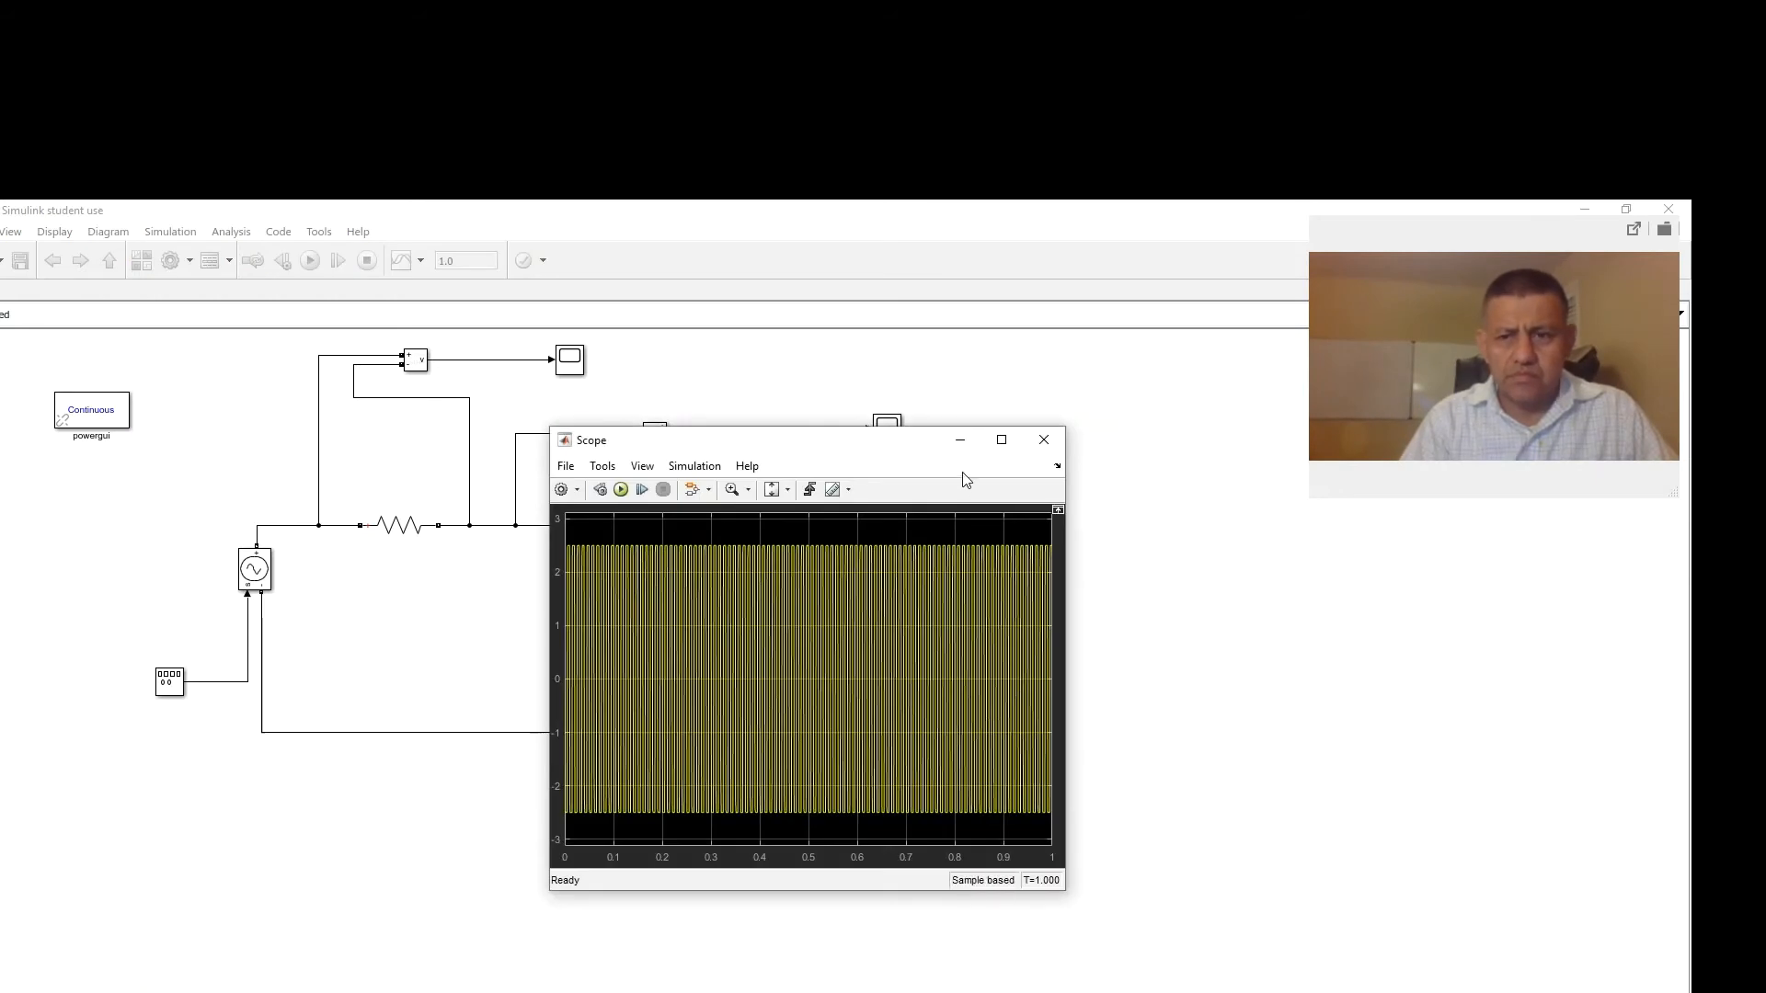
{"action": "left_click", "coordinate": [1002, 441]}
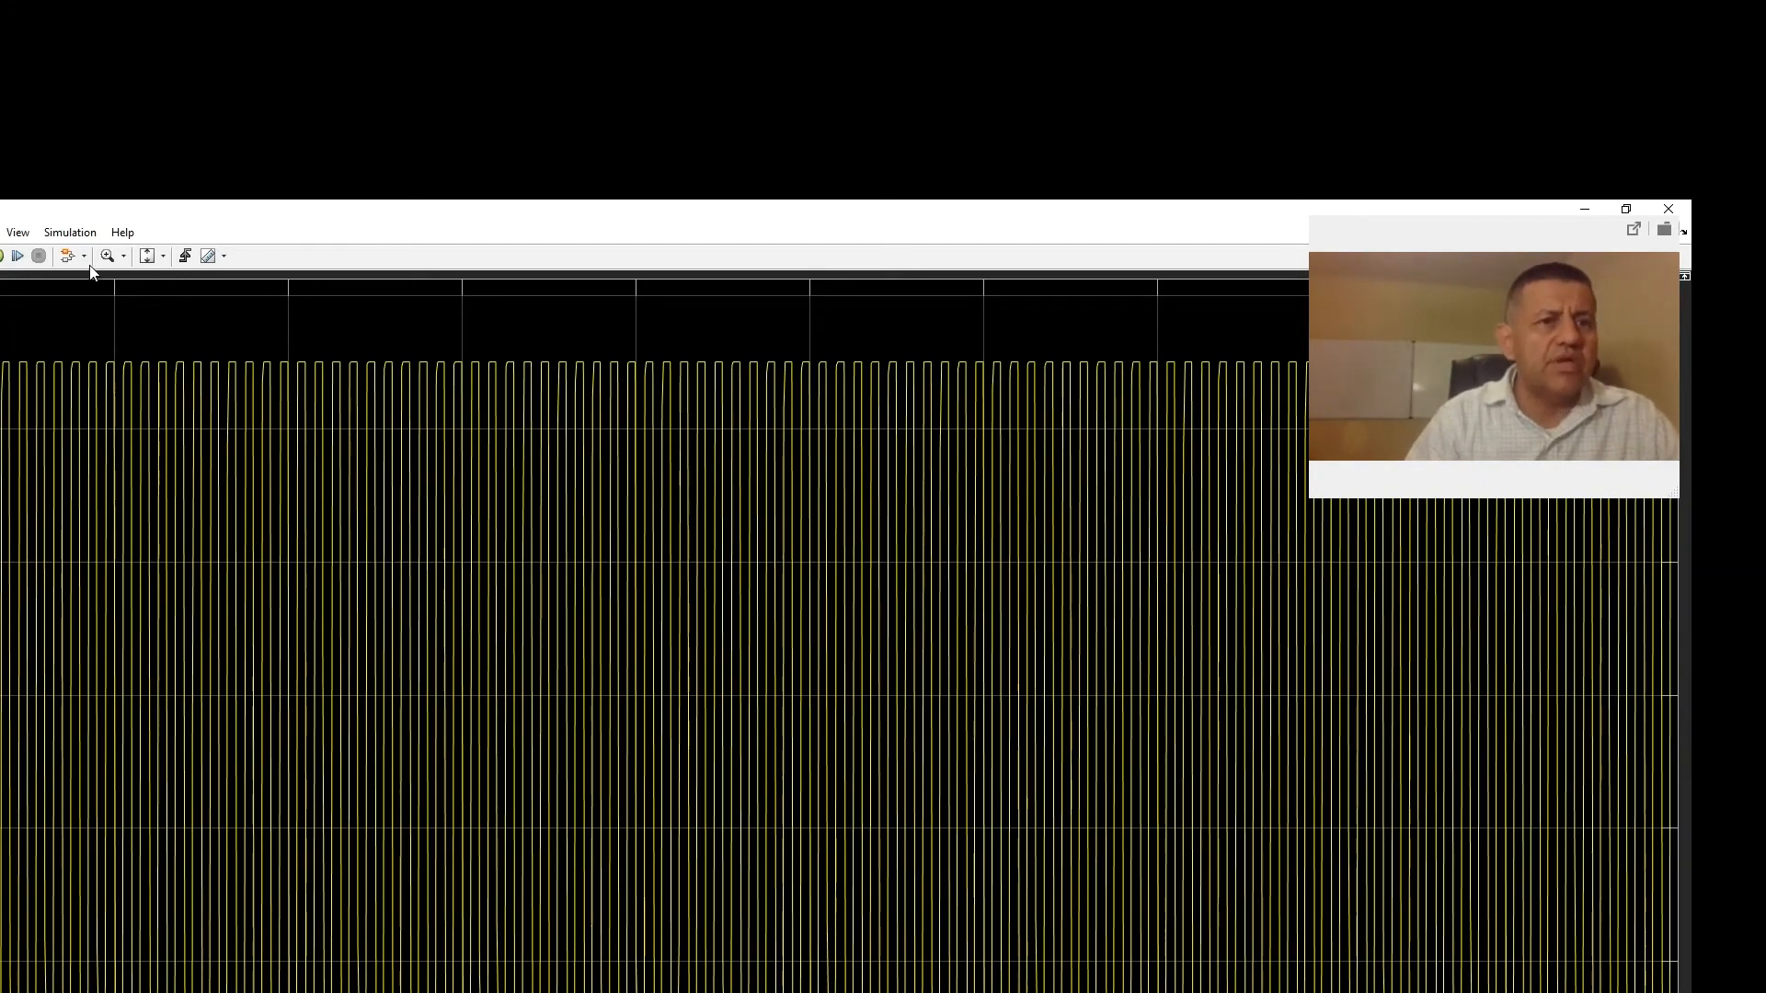
{"action": "left_click", "coordinate": [166, 262]}
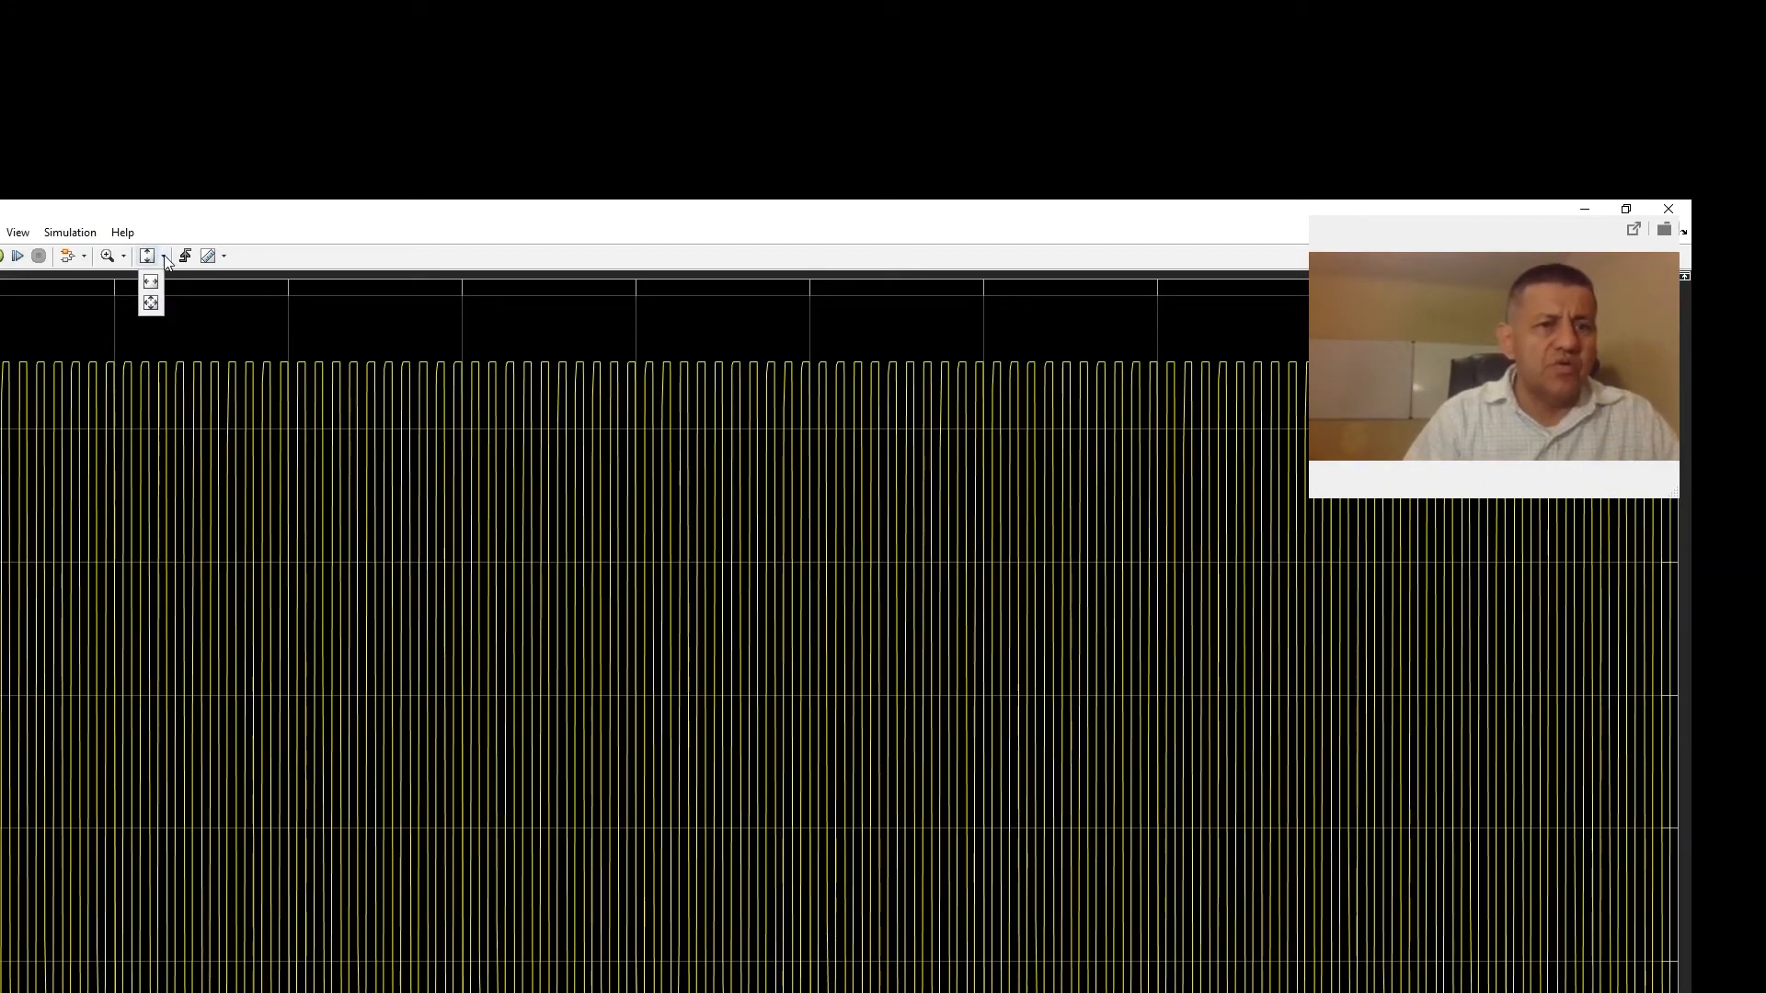
{"action": "left_click", "coordinate": [151, 298]}
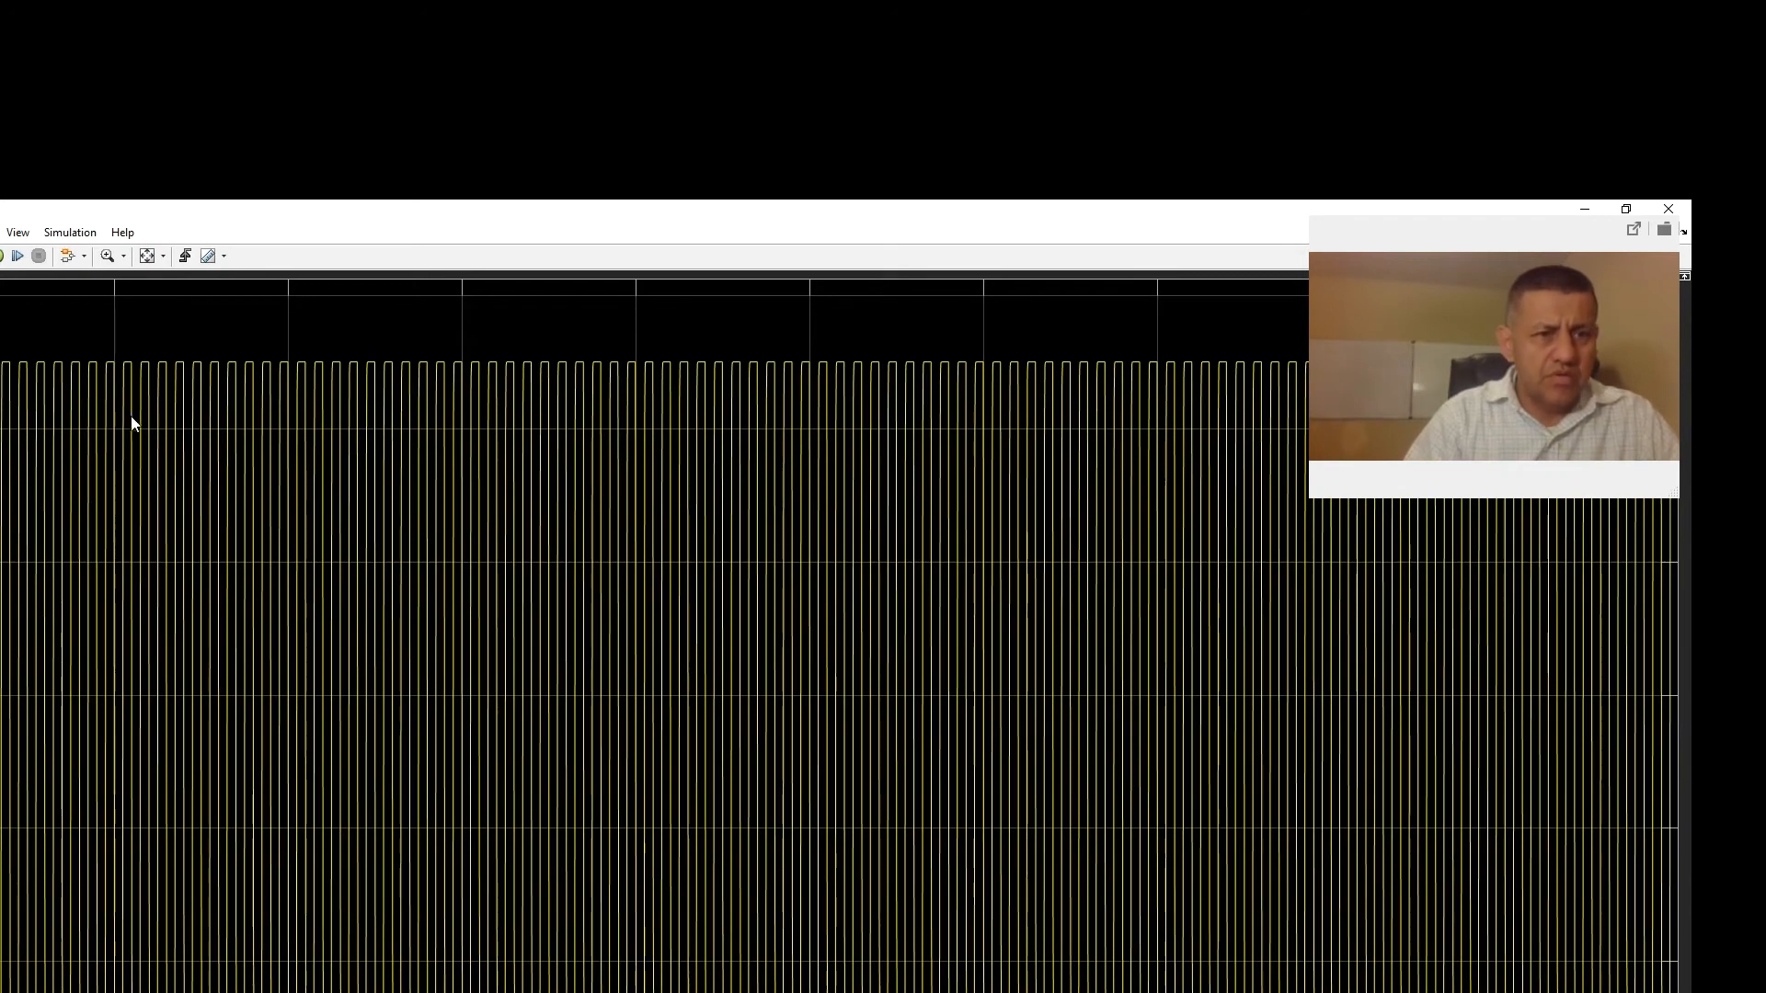
Zoom in twice along the scope's time axis to examine individual cycles of the capacitor voltage
{"action": "left_click", "coordinate": [124, 257]}
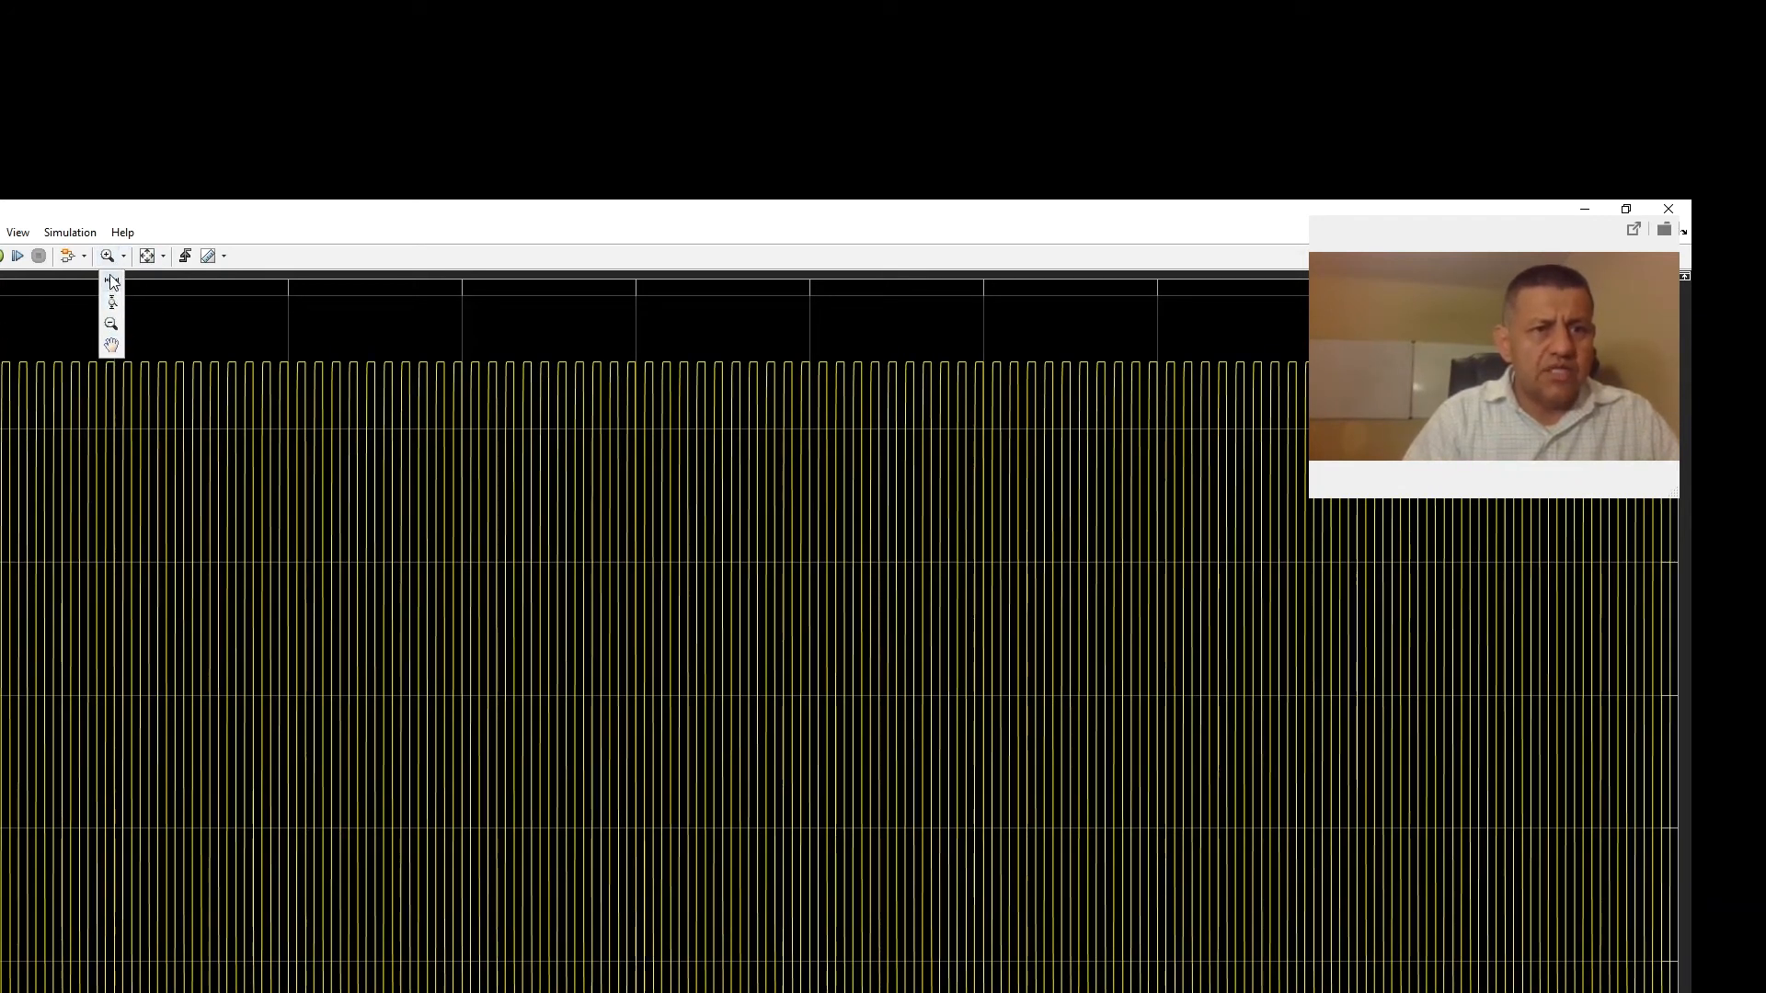
{"action": "left_click", "coordinate": [112, 280]}
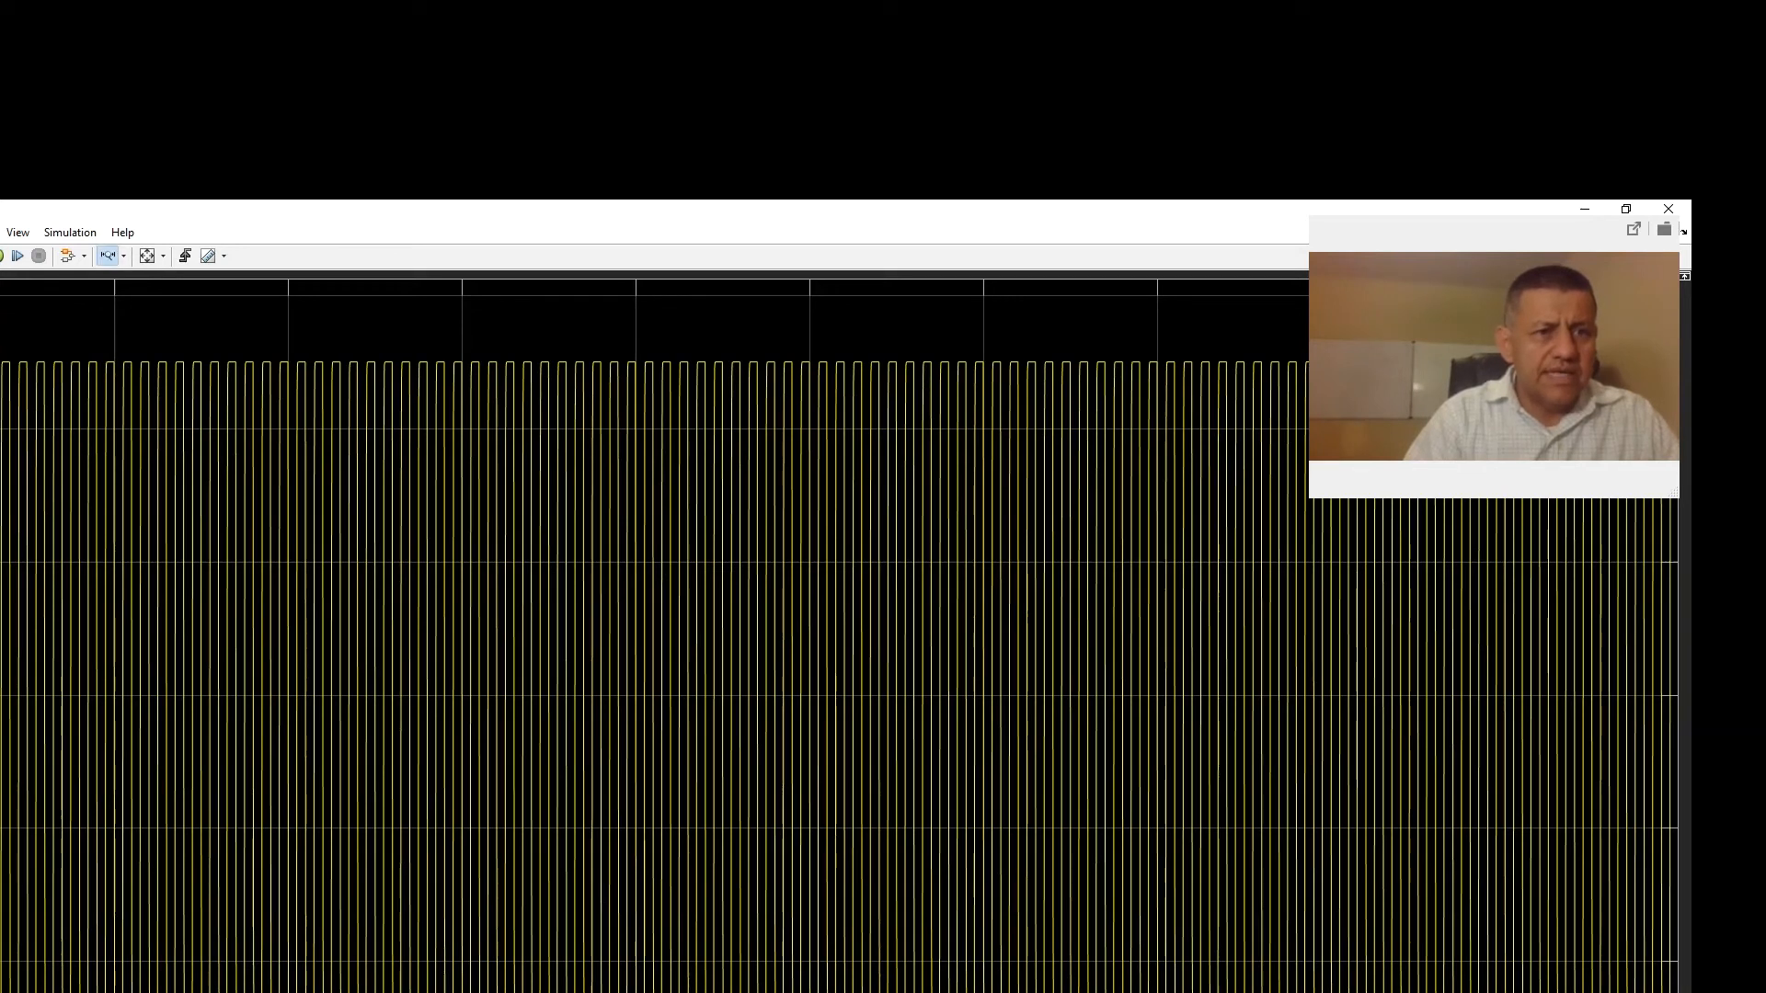
{"action": "left_click_drag", "start_coordinate": [0, 358], "coordinate": [879, 383]}
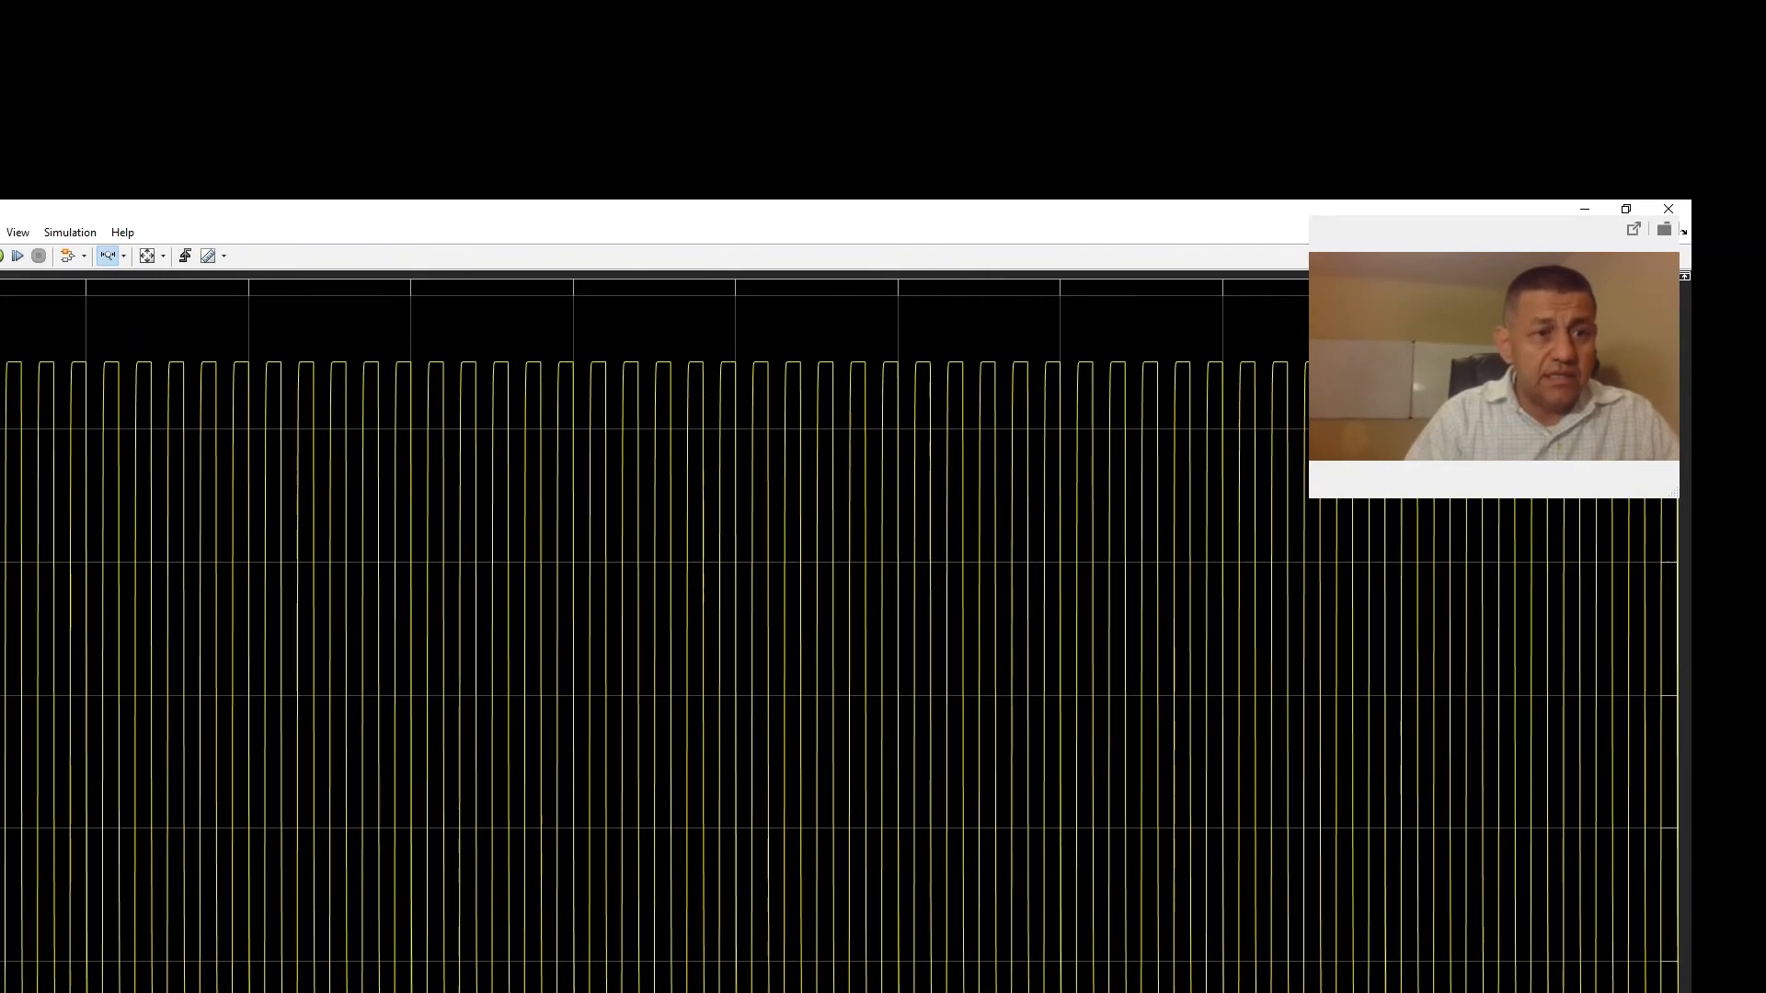
{"action": "left_click_drag", "start_coordinate": [0, 358], "coordinate": [993, 390]}
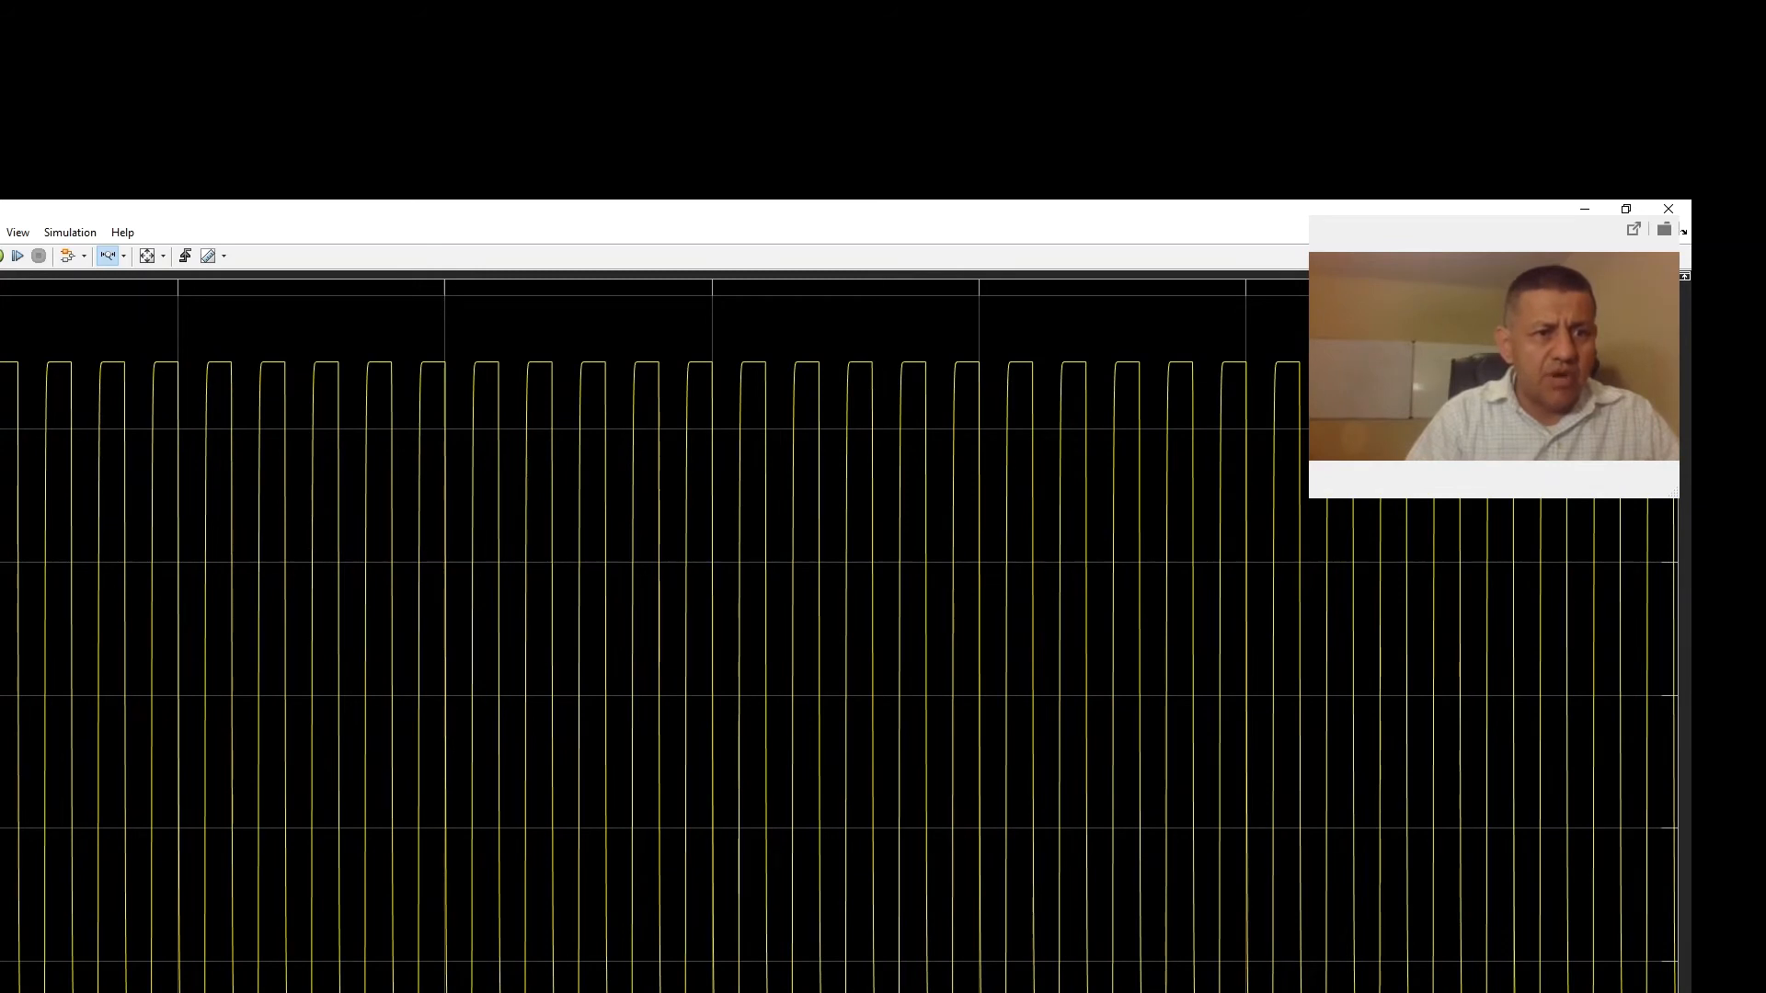
Zoom further along the time axis of the capacitor voltage scope, and rescale both axes to restore the full waveform
{"action": "left_click_drag", "start_coordinate": [0, 364], "coordinate": [1288, 377]}
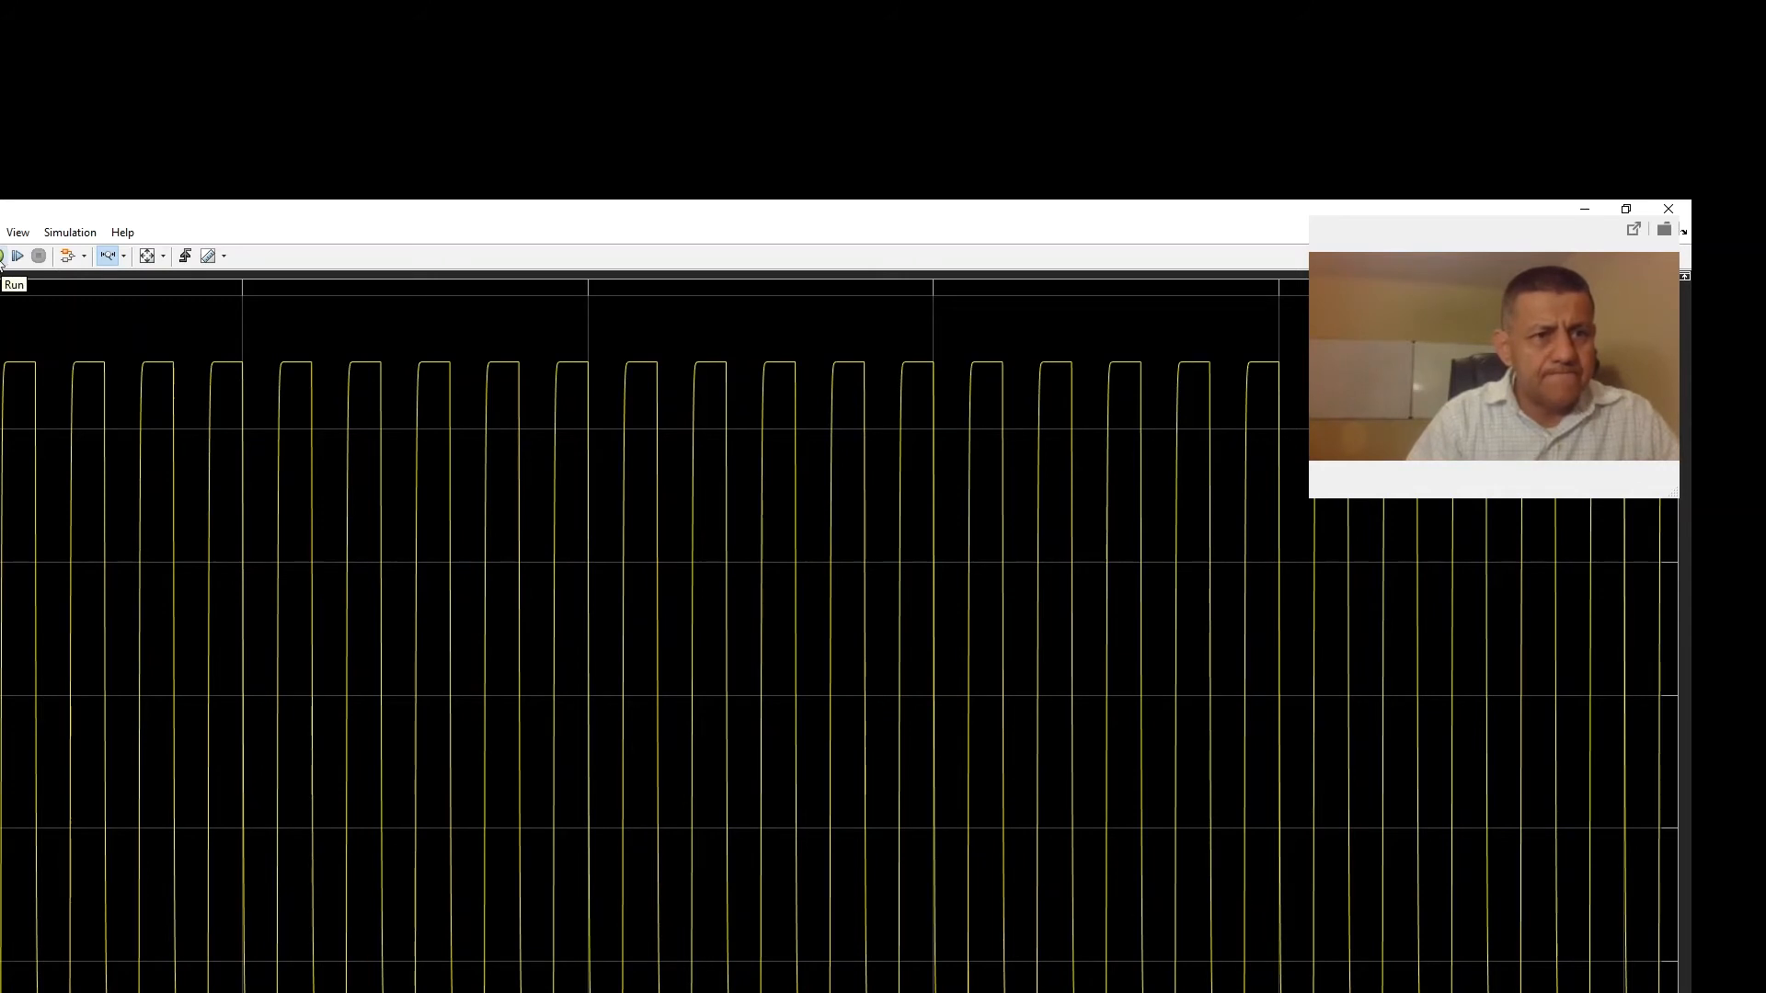
{"action": "left_click", "coordinate": [123, 257]}
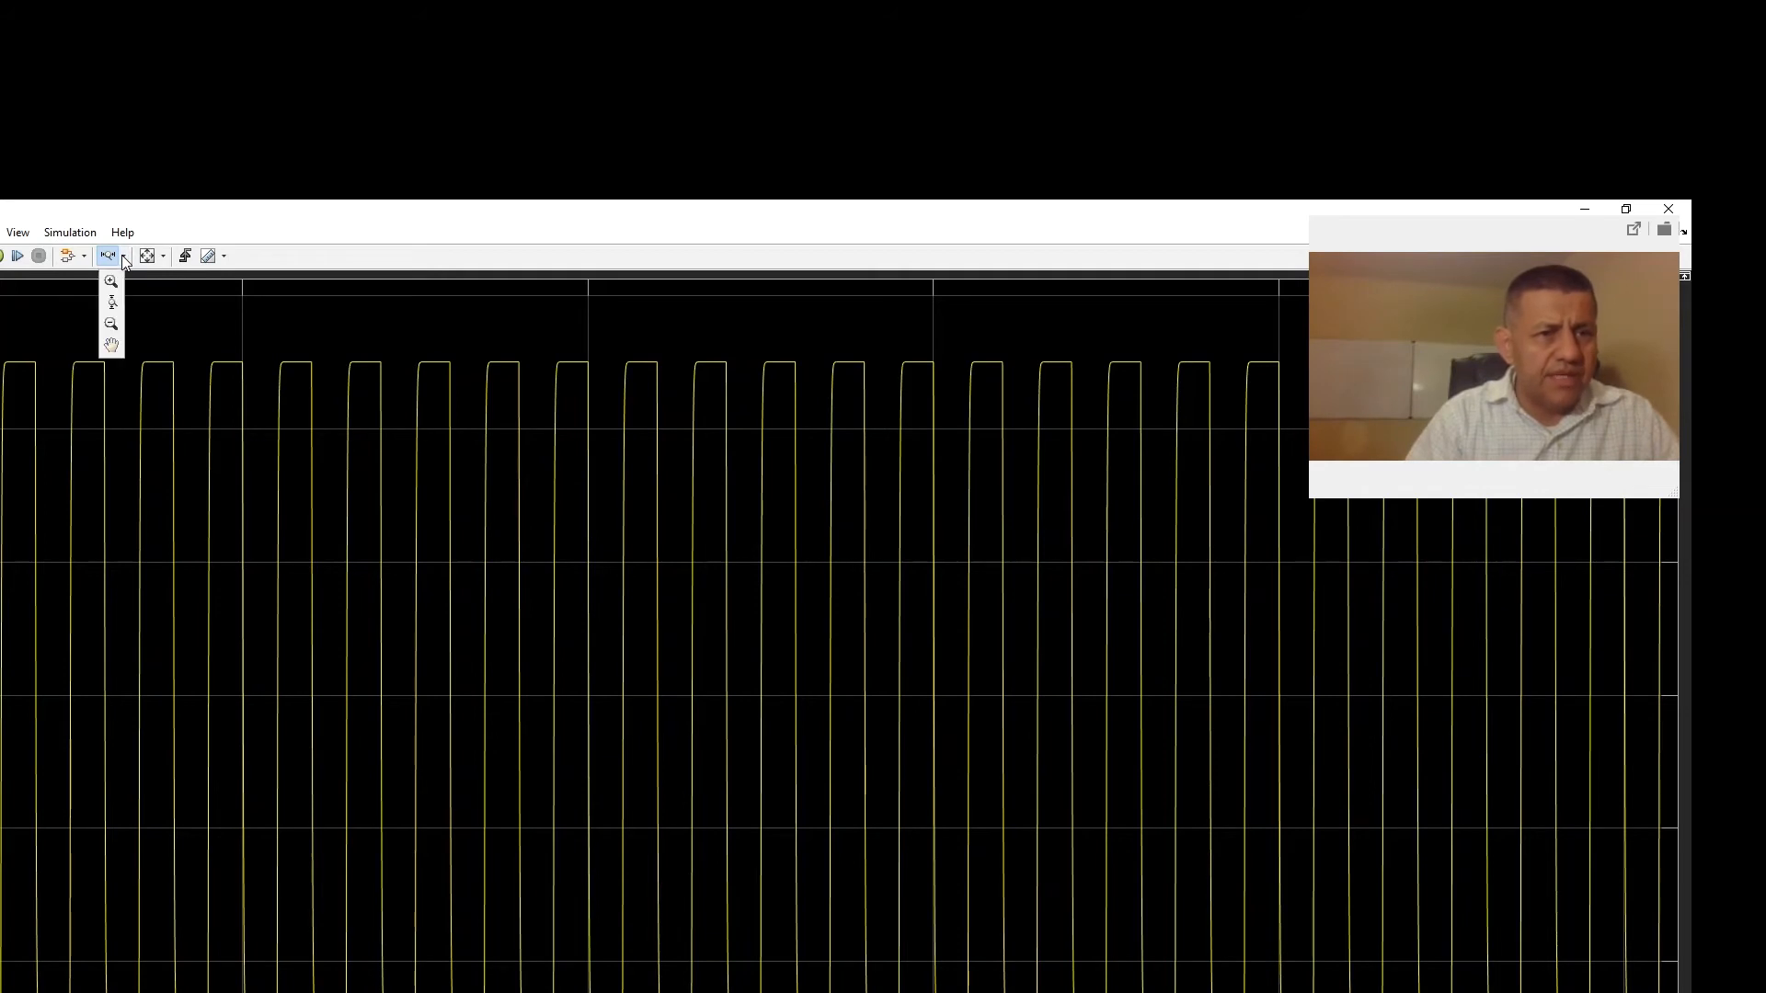
{"action": "left_click", "coordinate": [168, 305]}
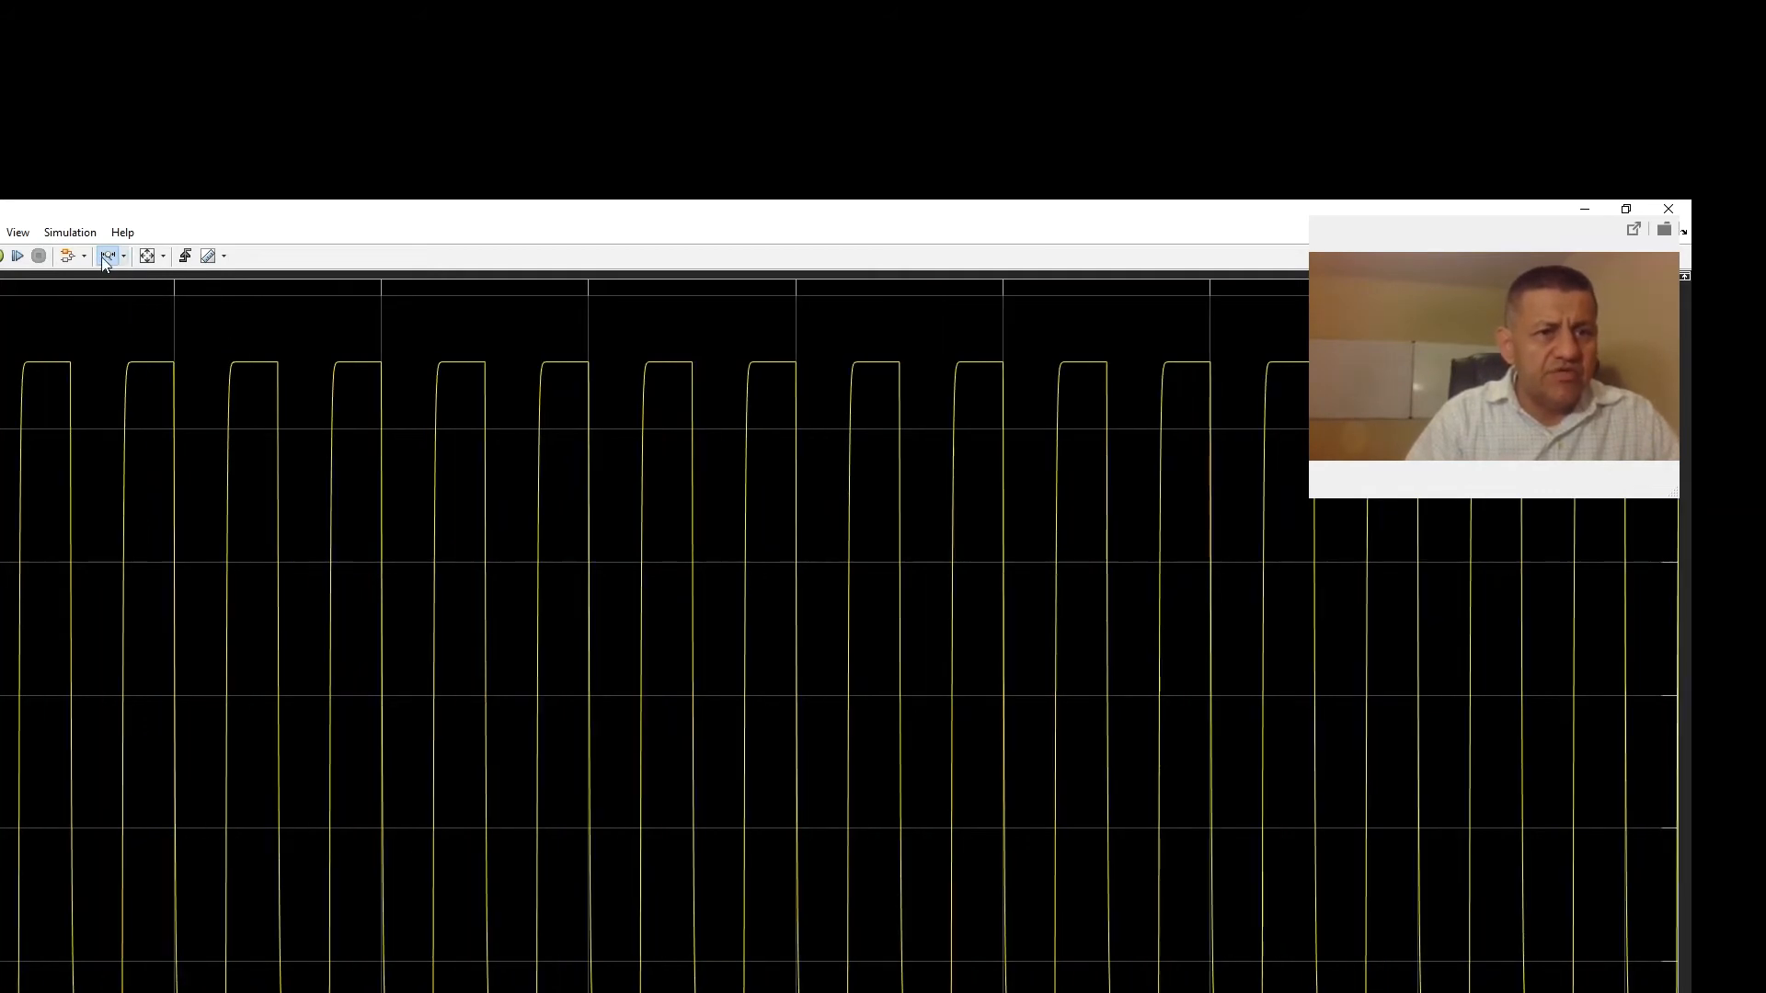
{"action": "left_click", "coordinate": [105, 257]}
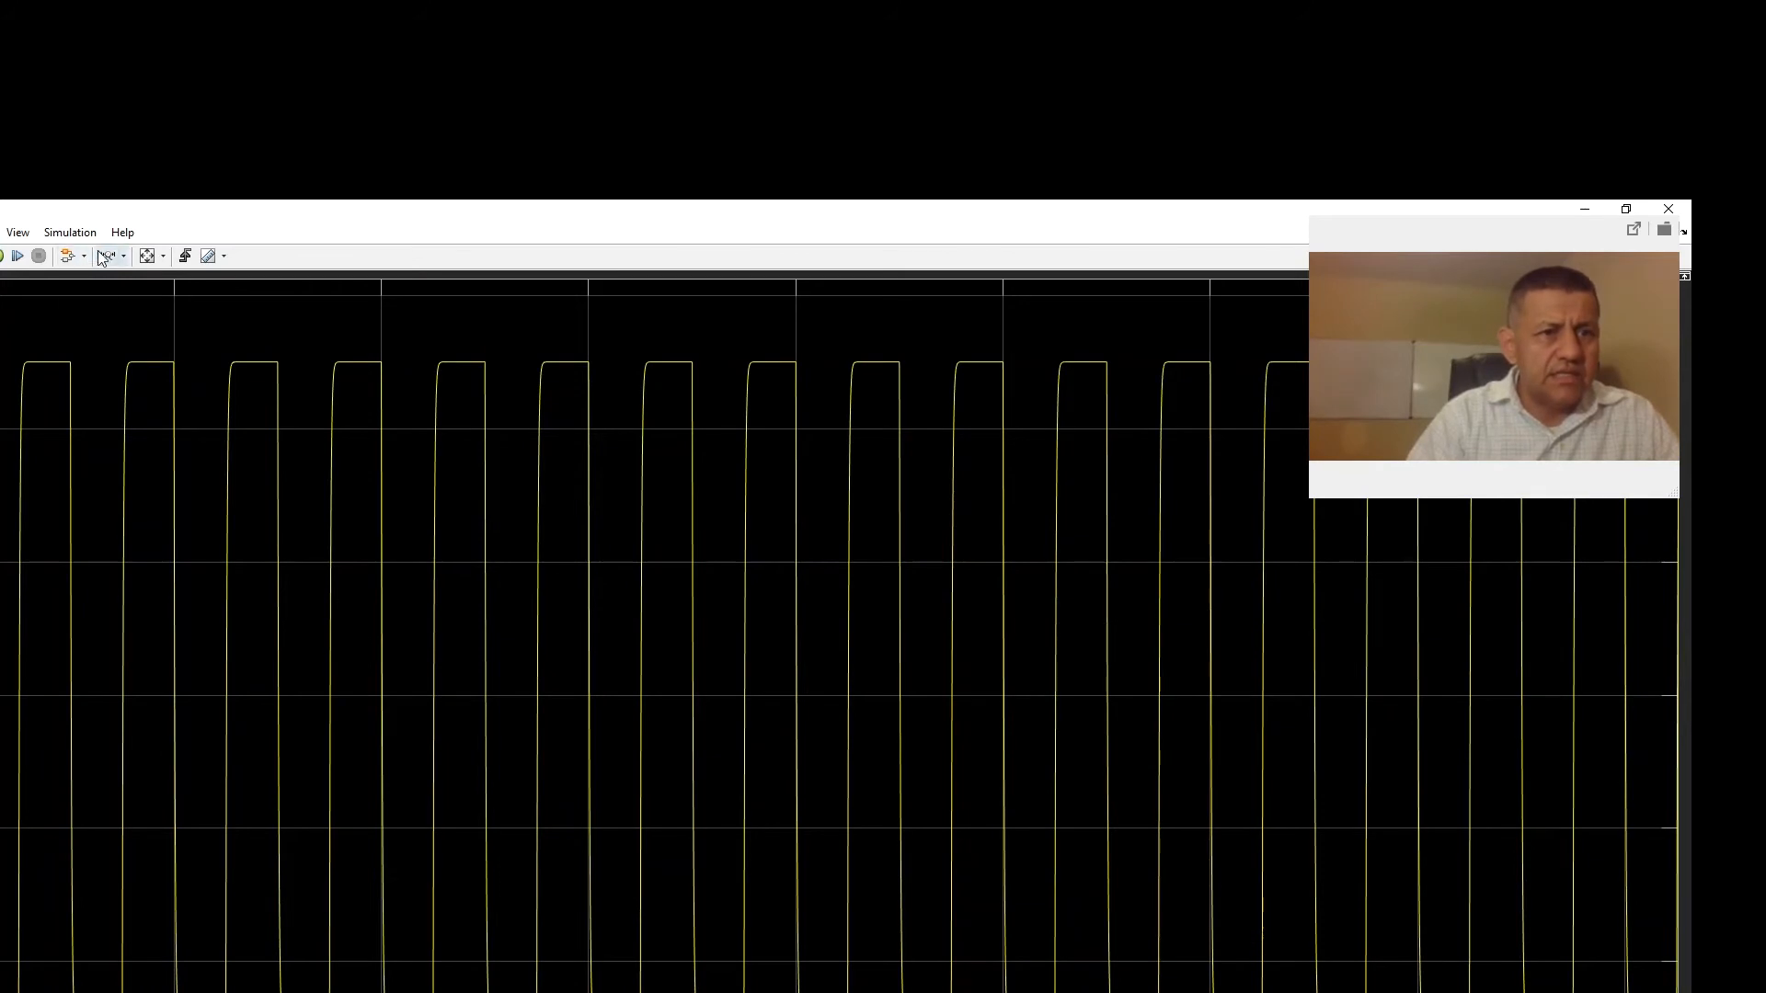
{"action": "left_click", "coordinate": [123, 261]}
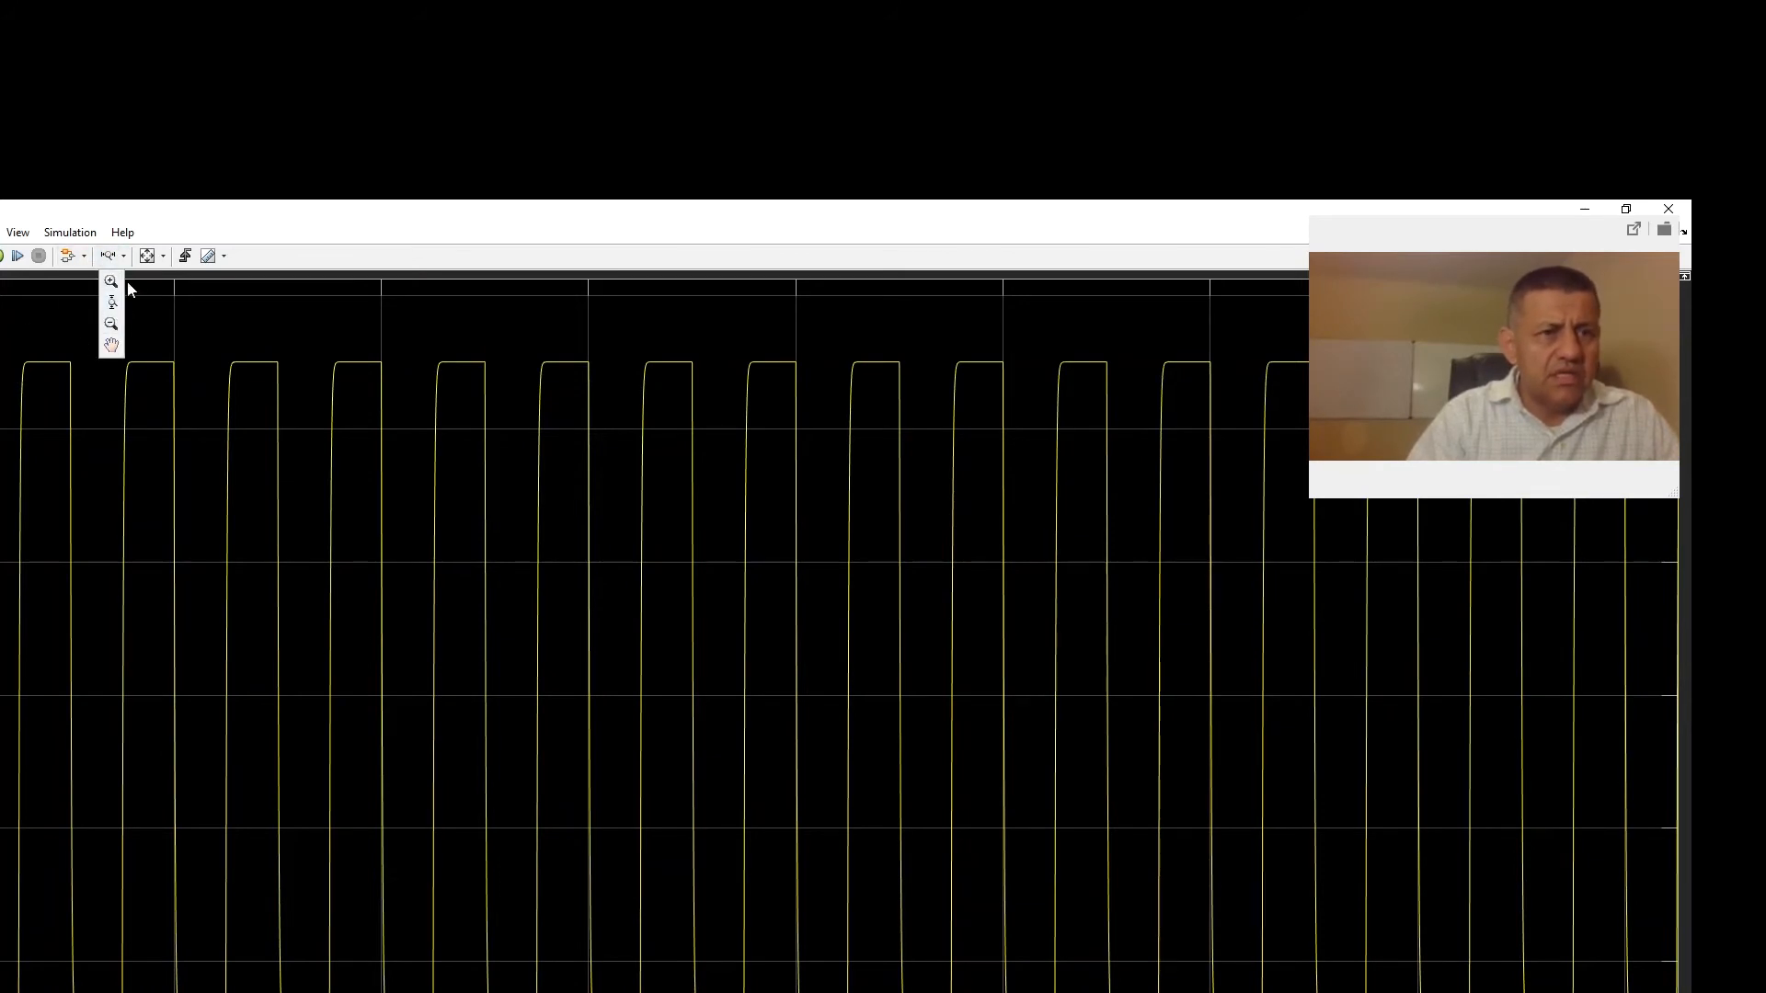
{"action": "left_click", "coordinate": [123, 254]}
{"action": "left_click", "coordinate": [148, 258]}
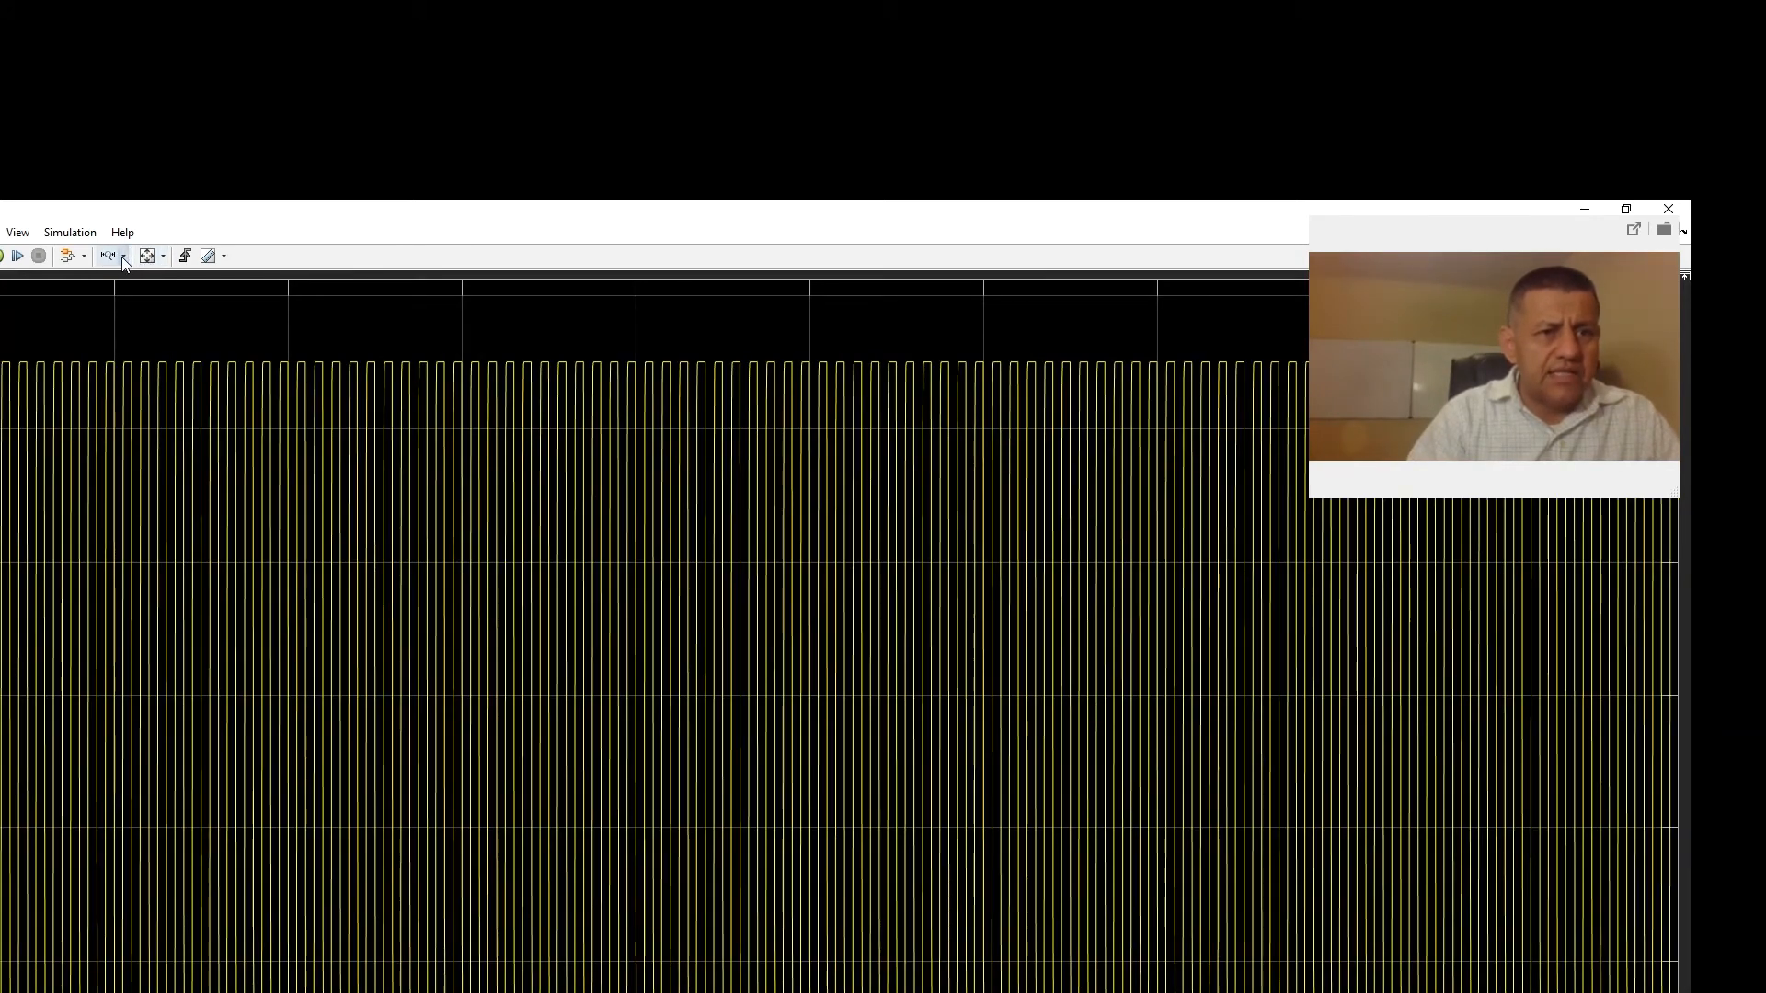
Zoom in repeatedly along the time axis to examine the rising edge of a single capacitor voltage pulse, and close the scope
{"action": "left_click", "coordinate": [124, 258]}
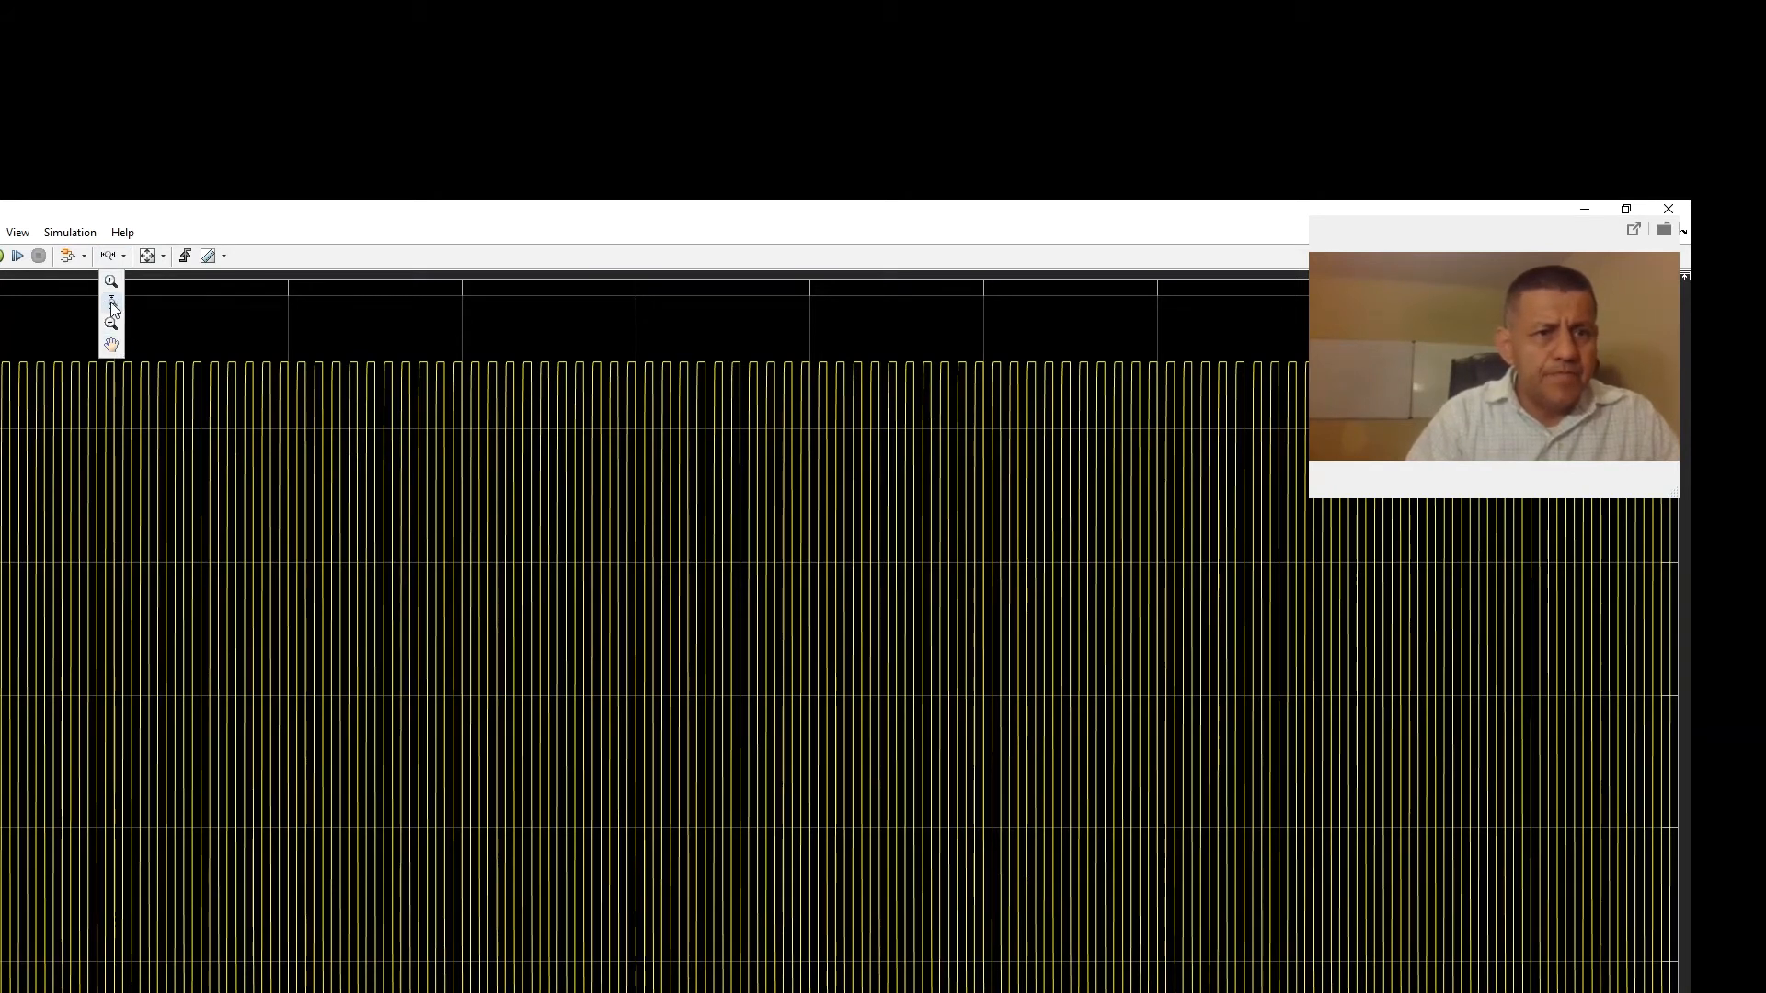
{"action": "left_click", "coordinate": [112, 252]}
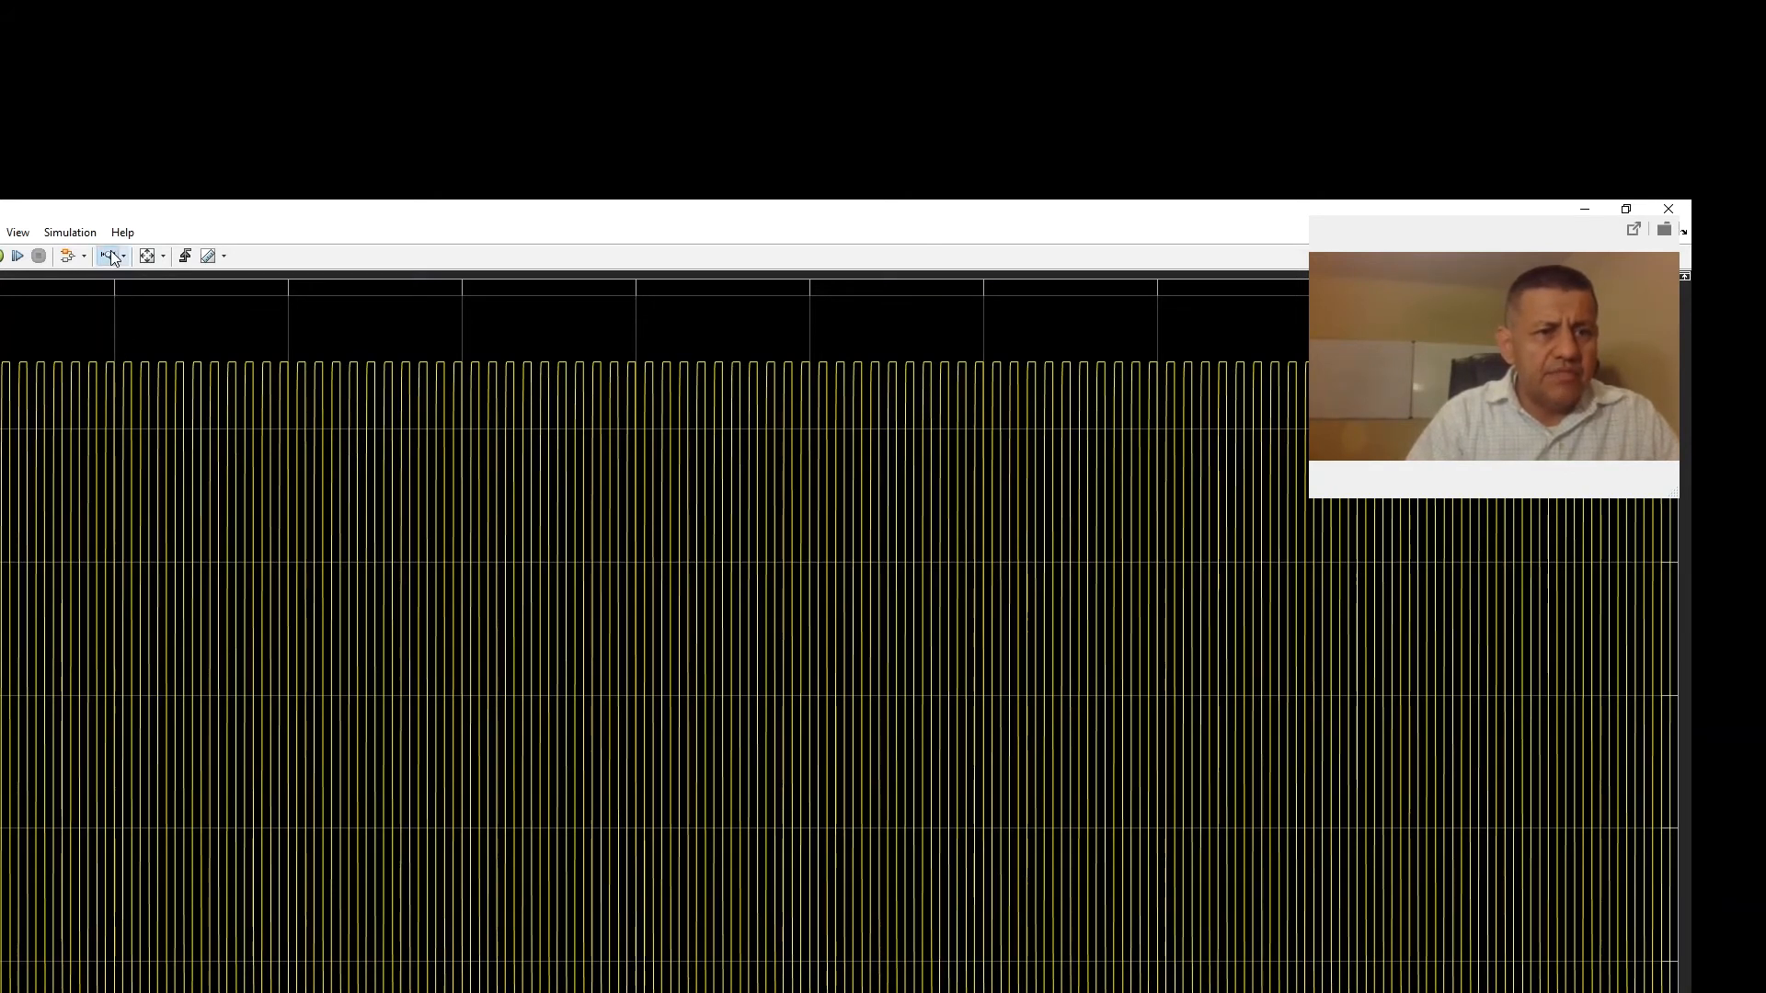
{"action": "left_click_drag", "start_coordinate": [3, 378], "coordinate": [931, 410]}
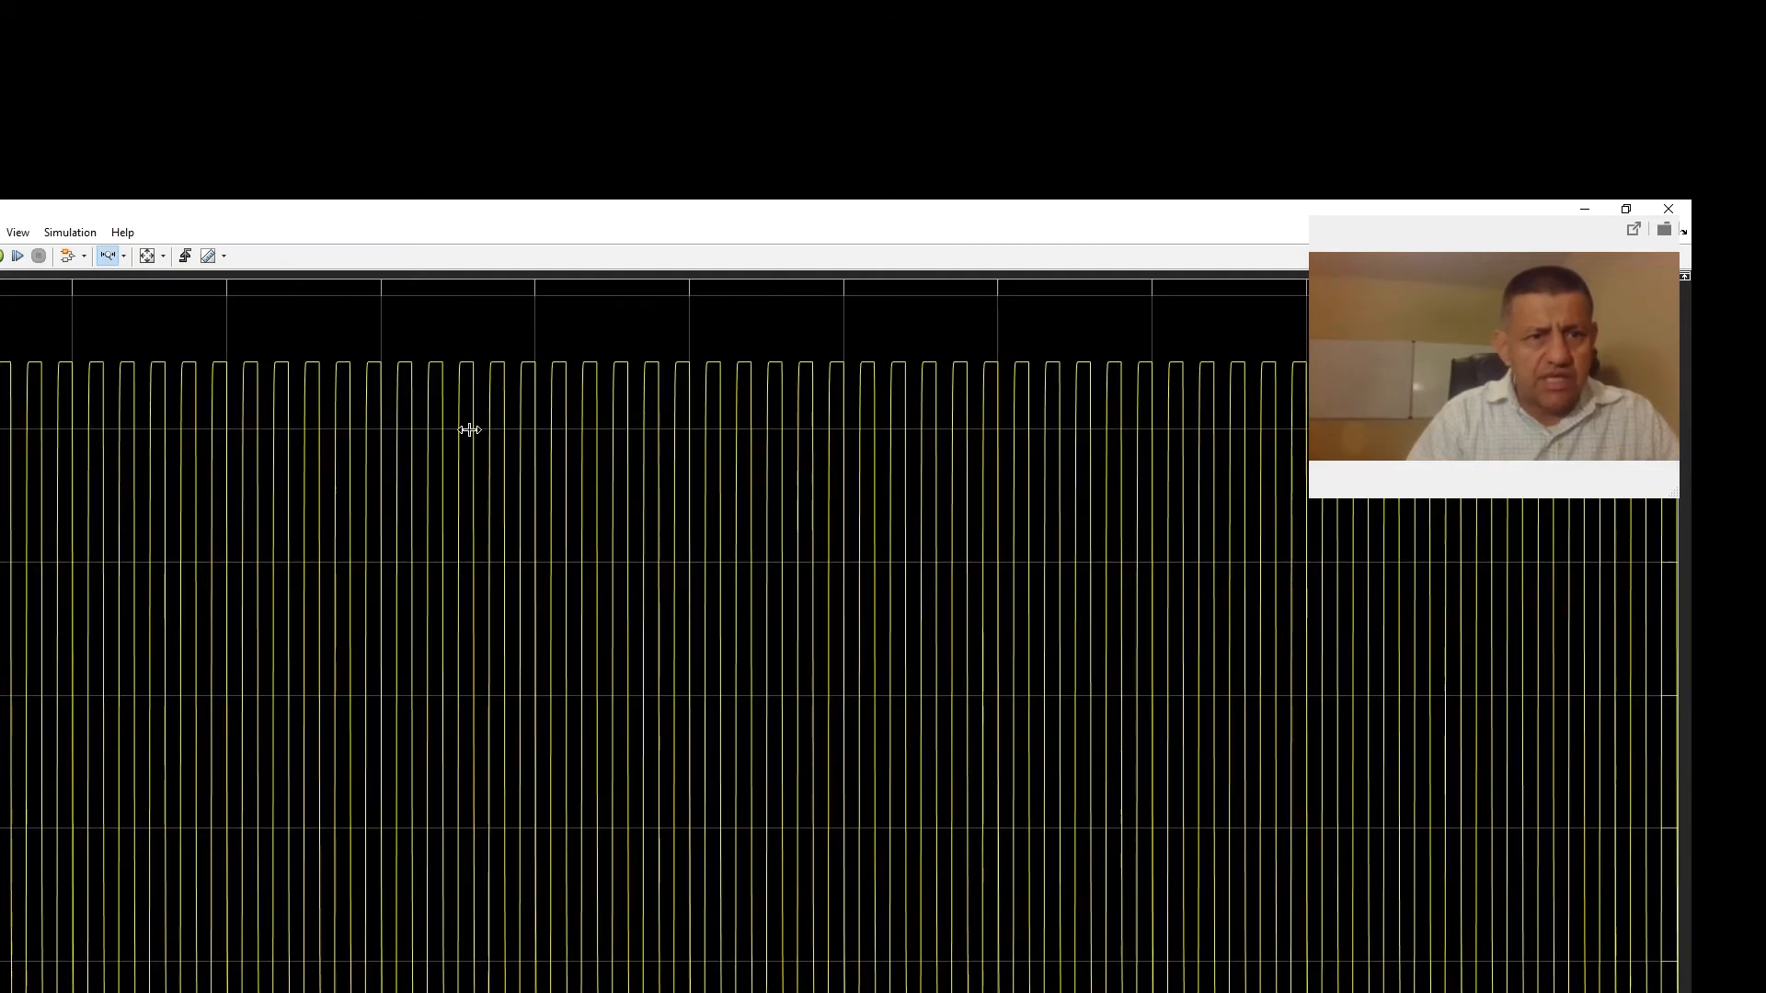
{"action": "left_click_drag", "start_coordinate": [3, 382], "coordinate": [1097, 461]}
{"action": "left_click", "coordinate": [1097, 461]}
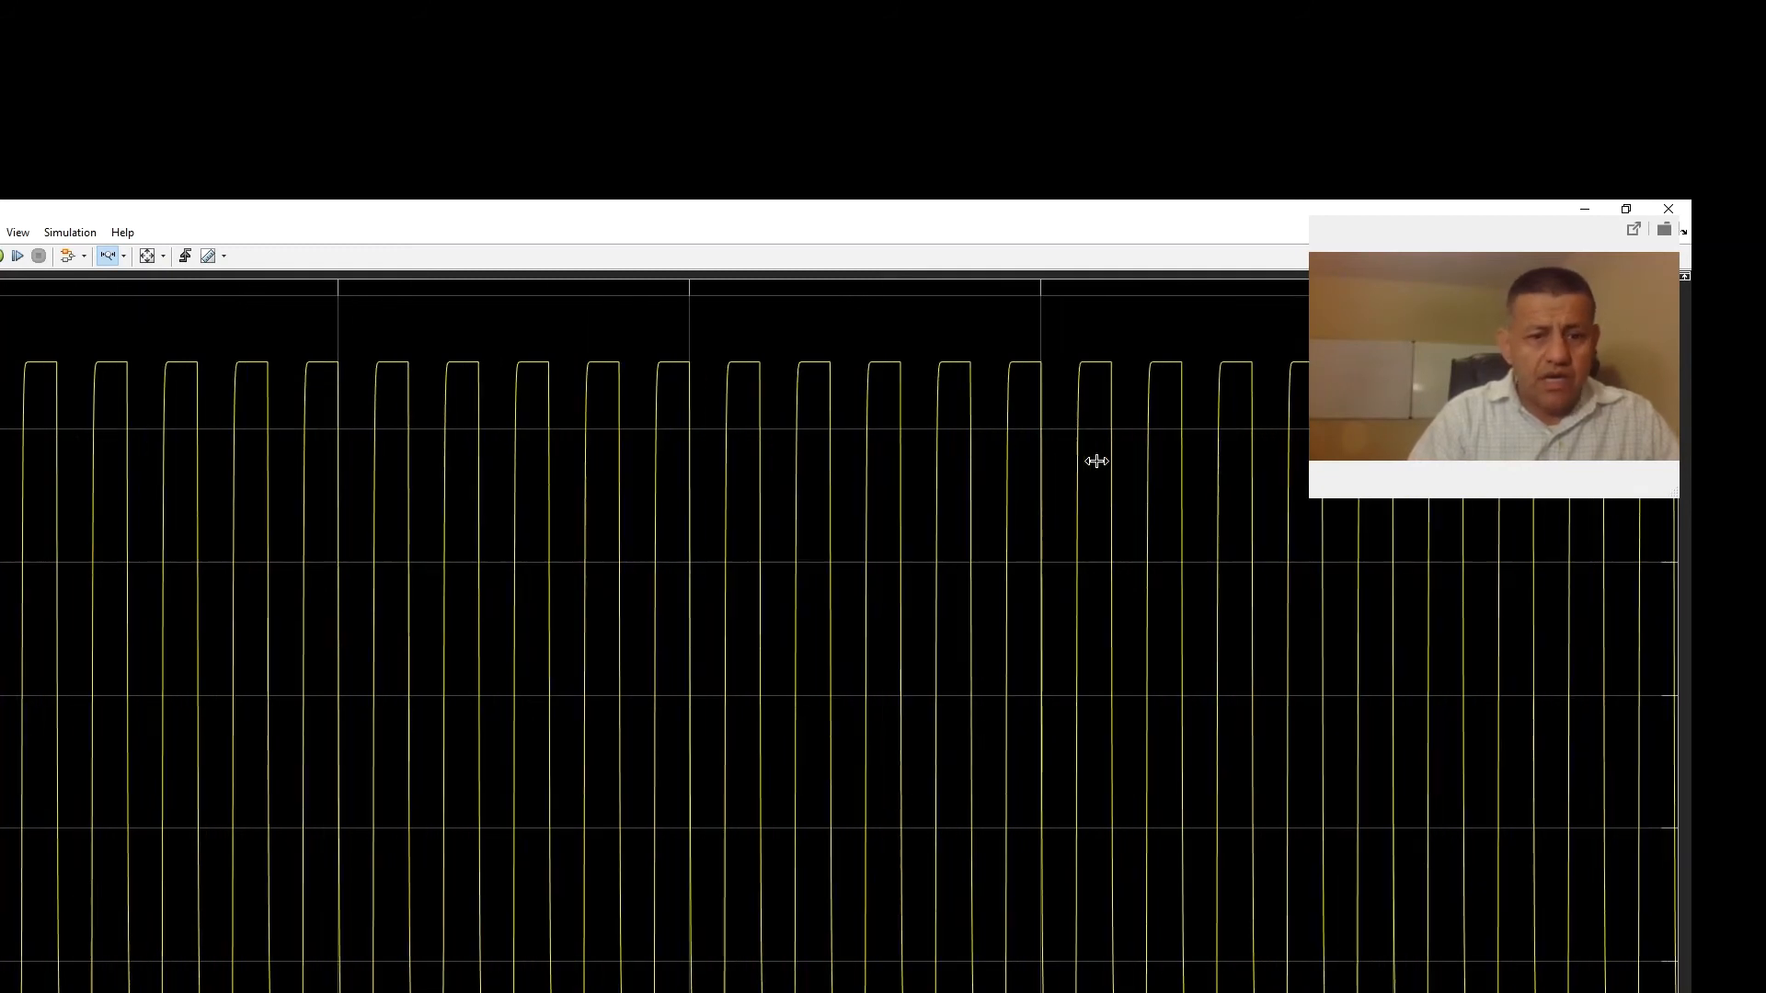
{"action": "left_click_drag", "start_coordinate": [14, 362], "coordinate": [867, 409]}
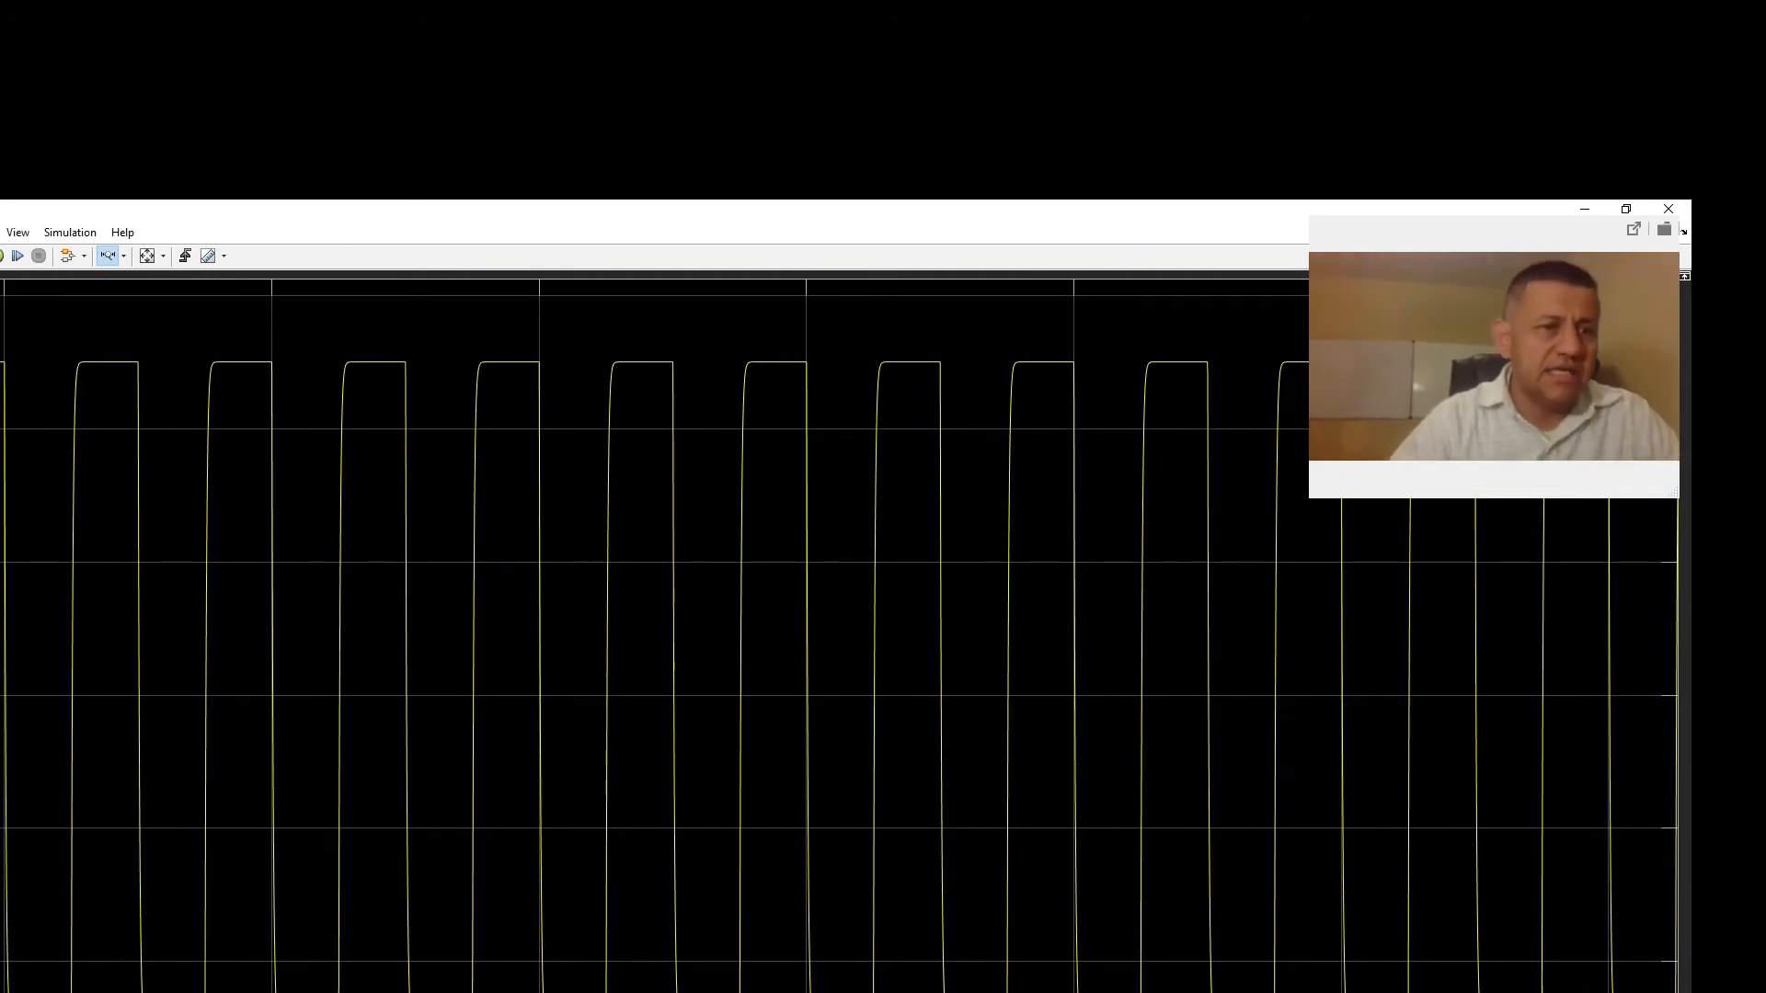
{"action": "left_click_drag", "start_coordinate": [5, 357], "coordinate": [1113, 343]}
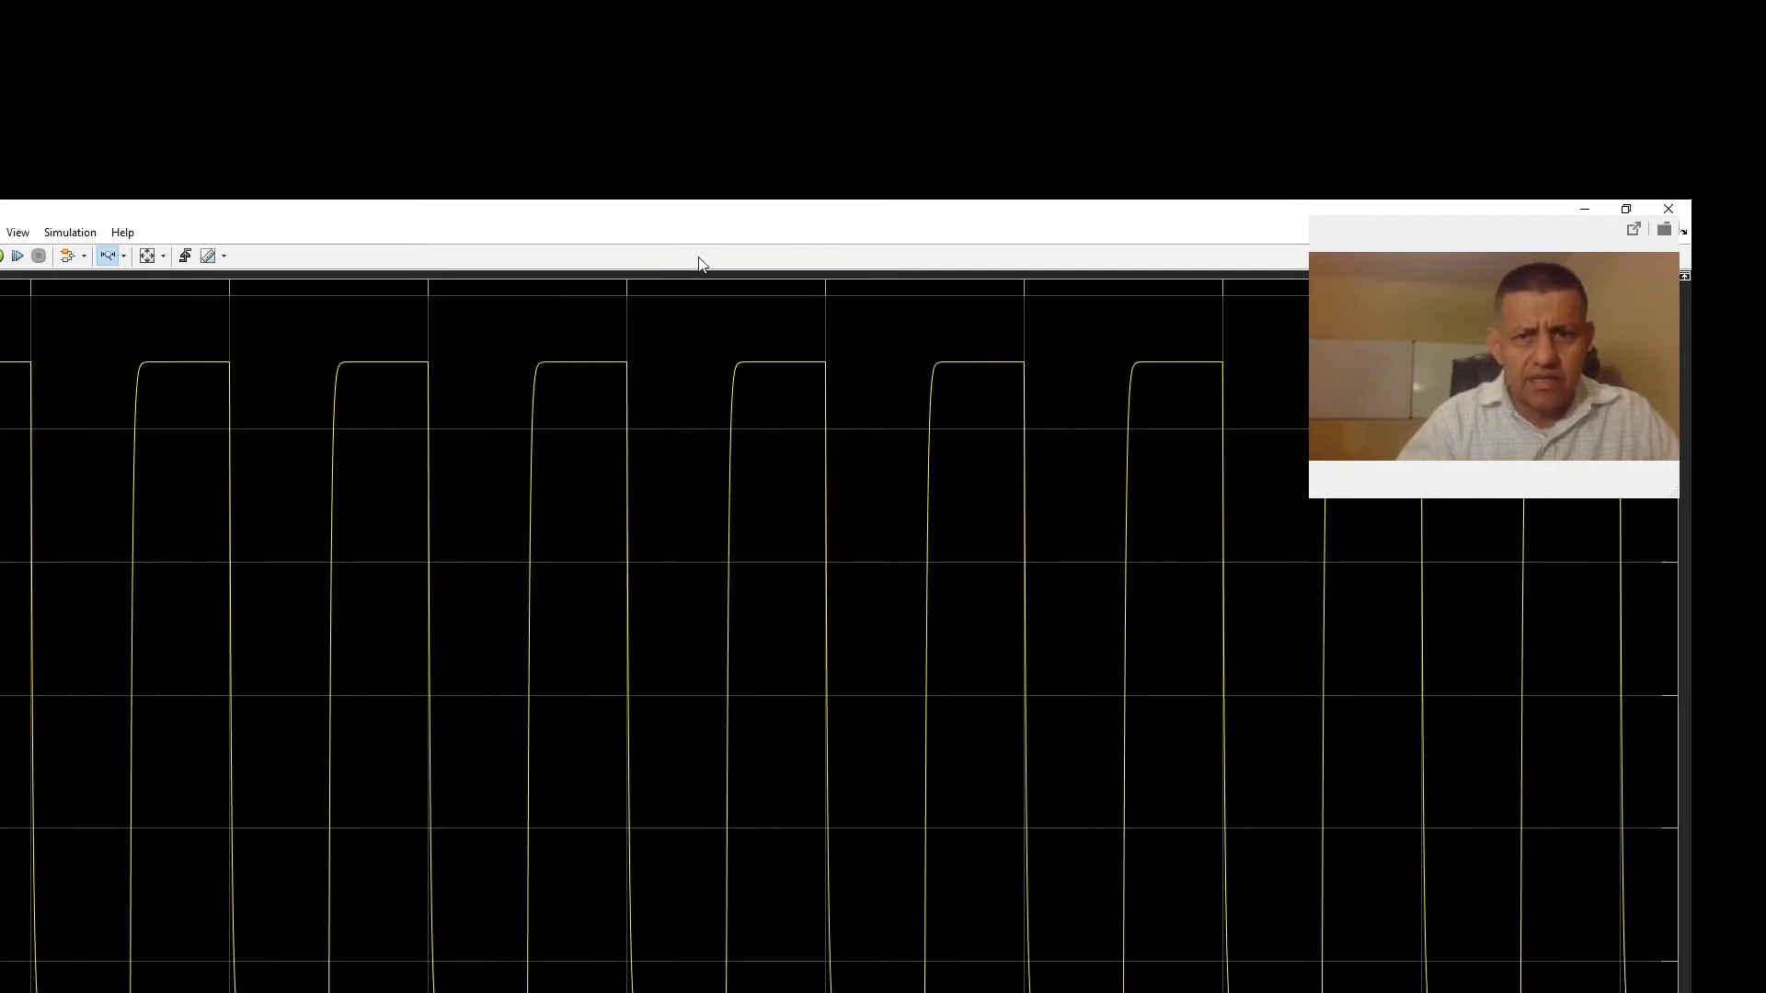
{"action": "left_click_drag", "start_coordinate": [3, 359], "coordinate": [1153, 363]}
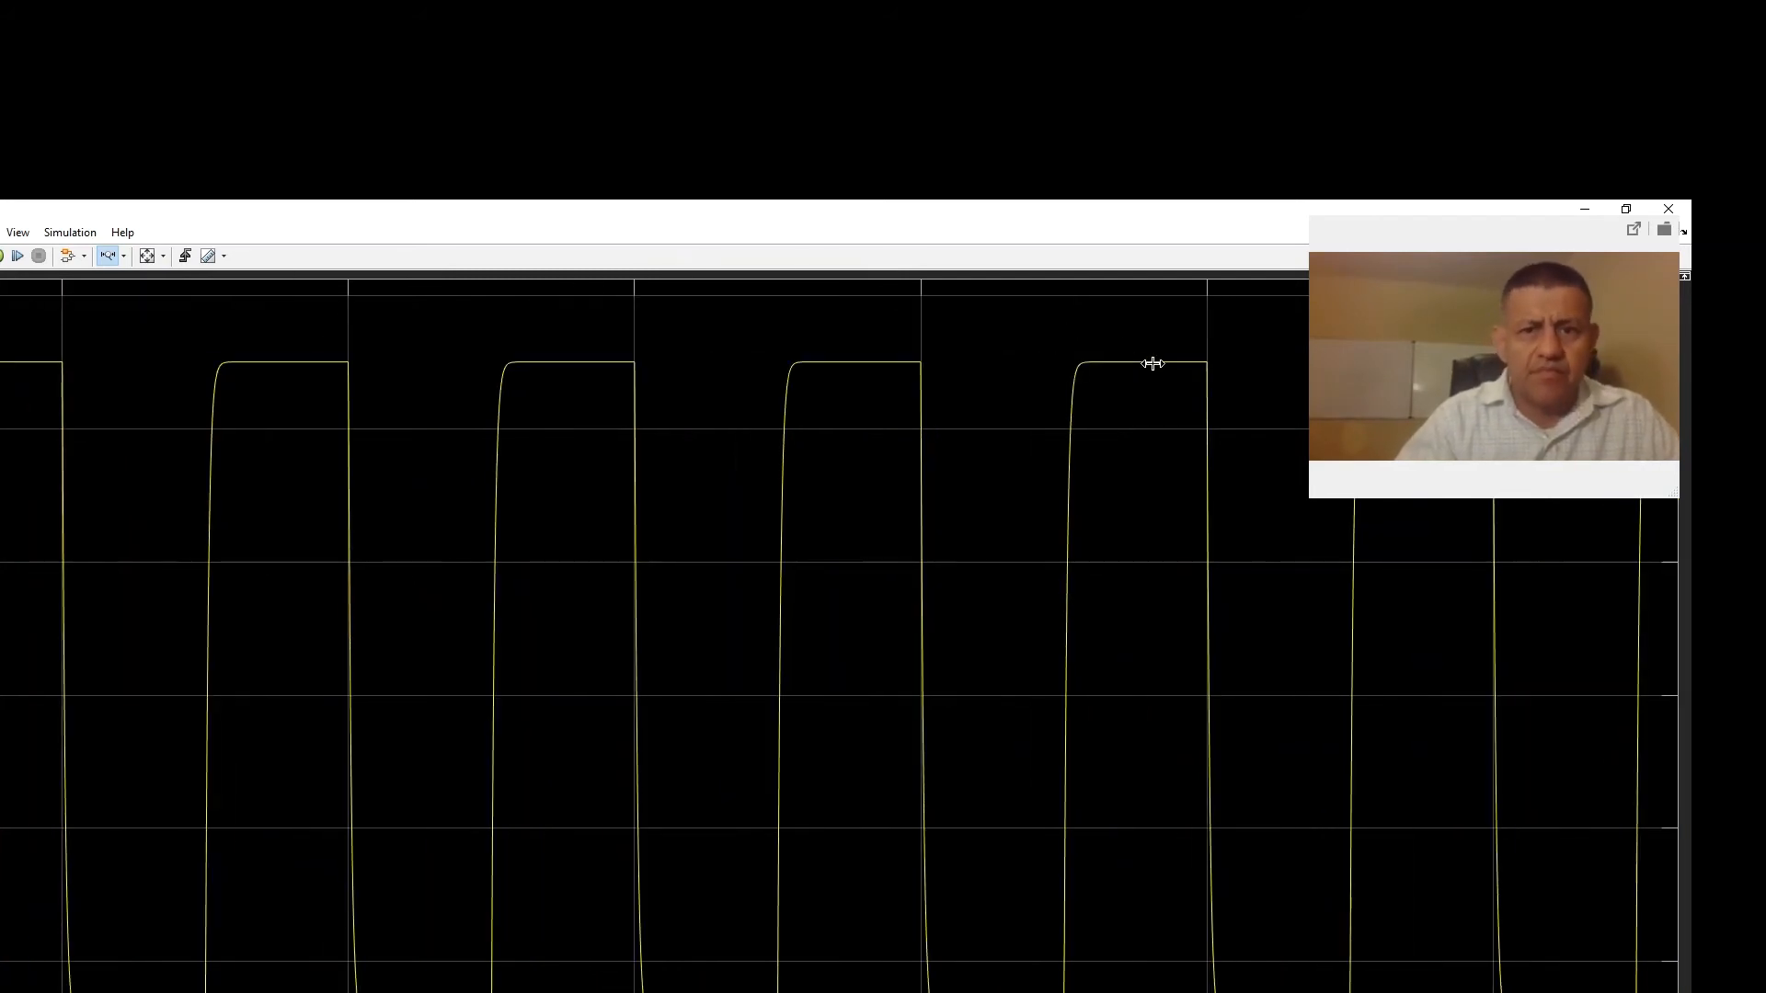
{"action": "left_click_drag", "start_coordinate": [3, 358], "coordinate": [1248, 356]}
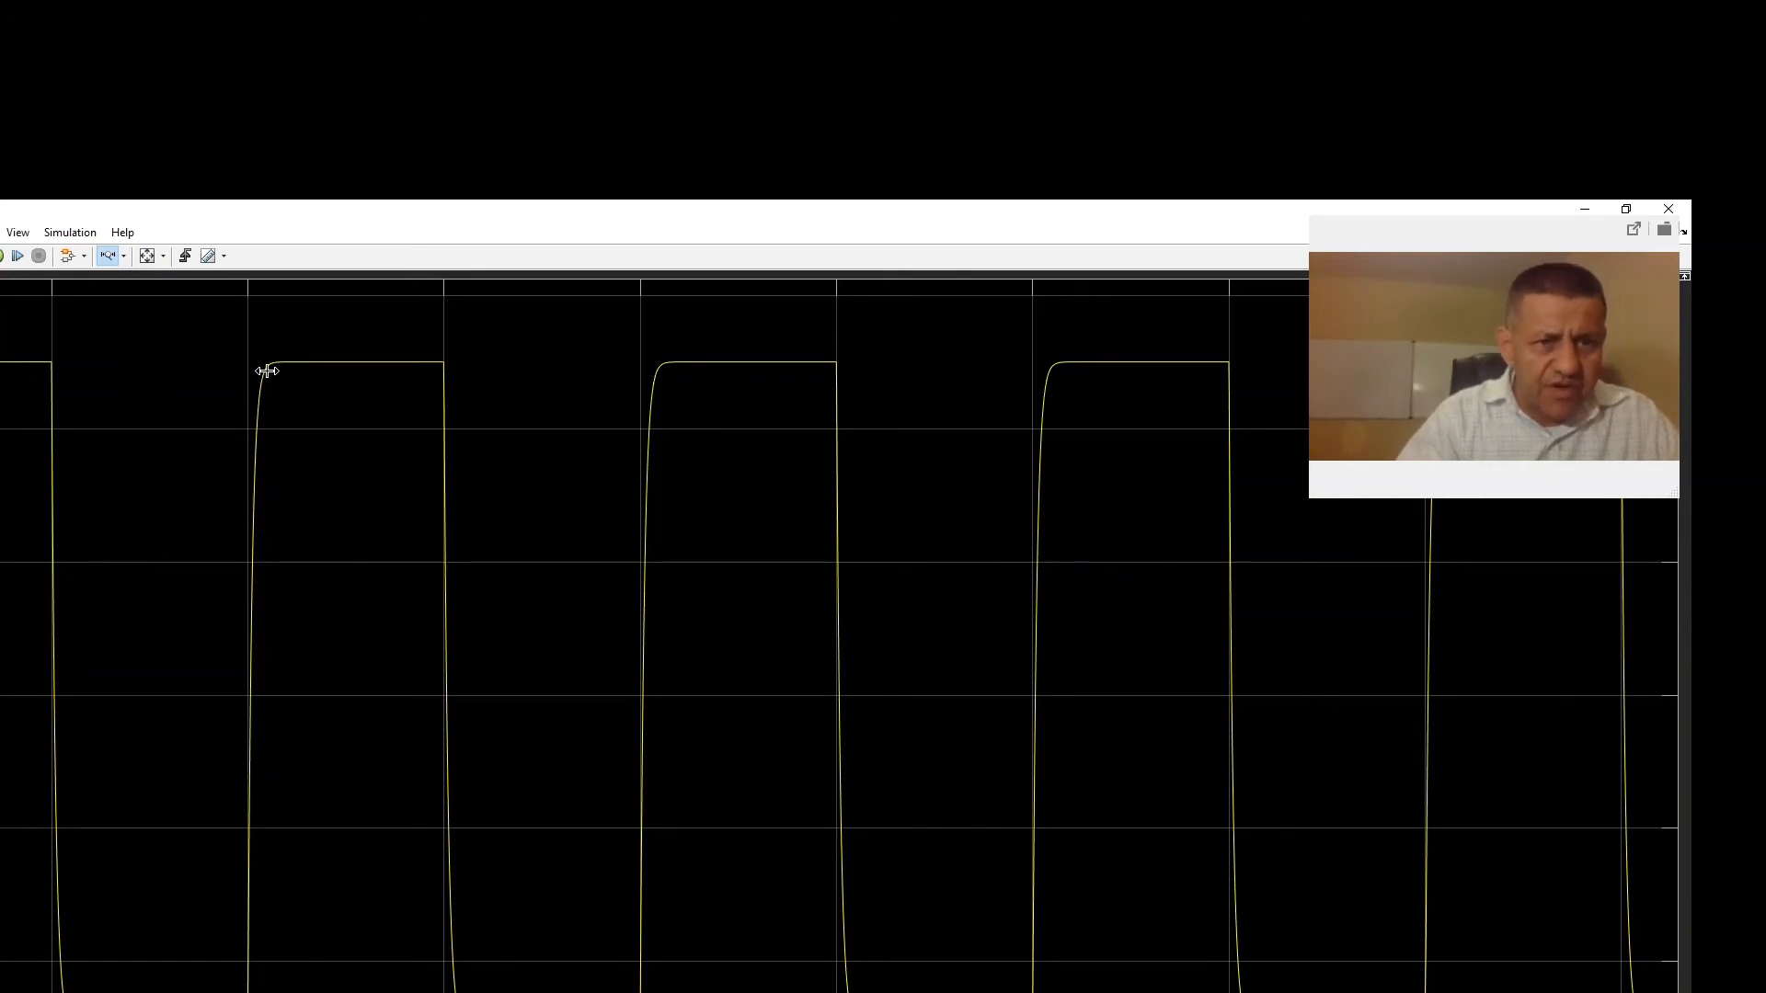
{"action": "left_click_drag", "start_coordinate": [35, 345], "coordinate": [988, 369]}
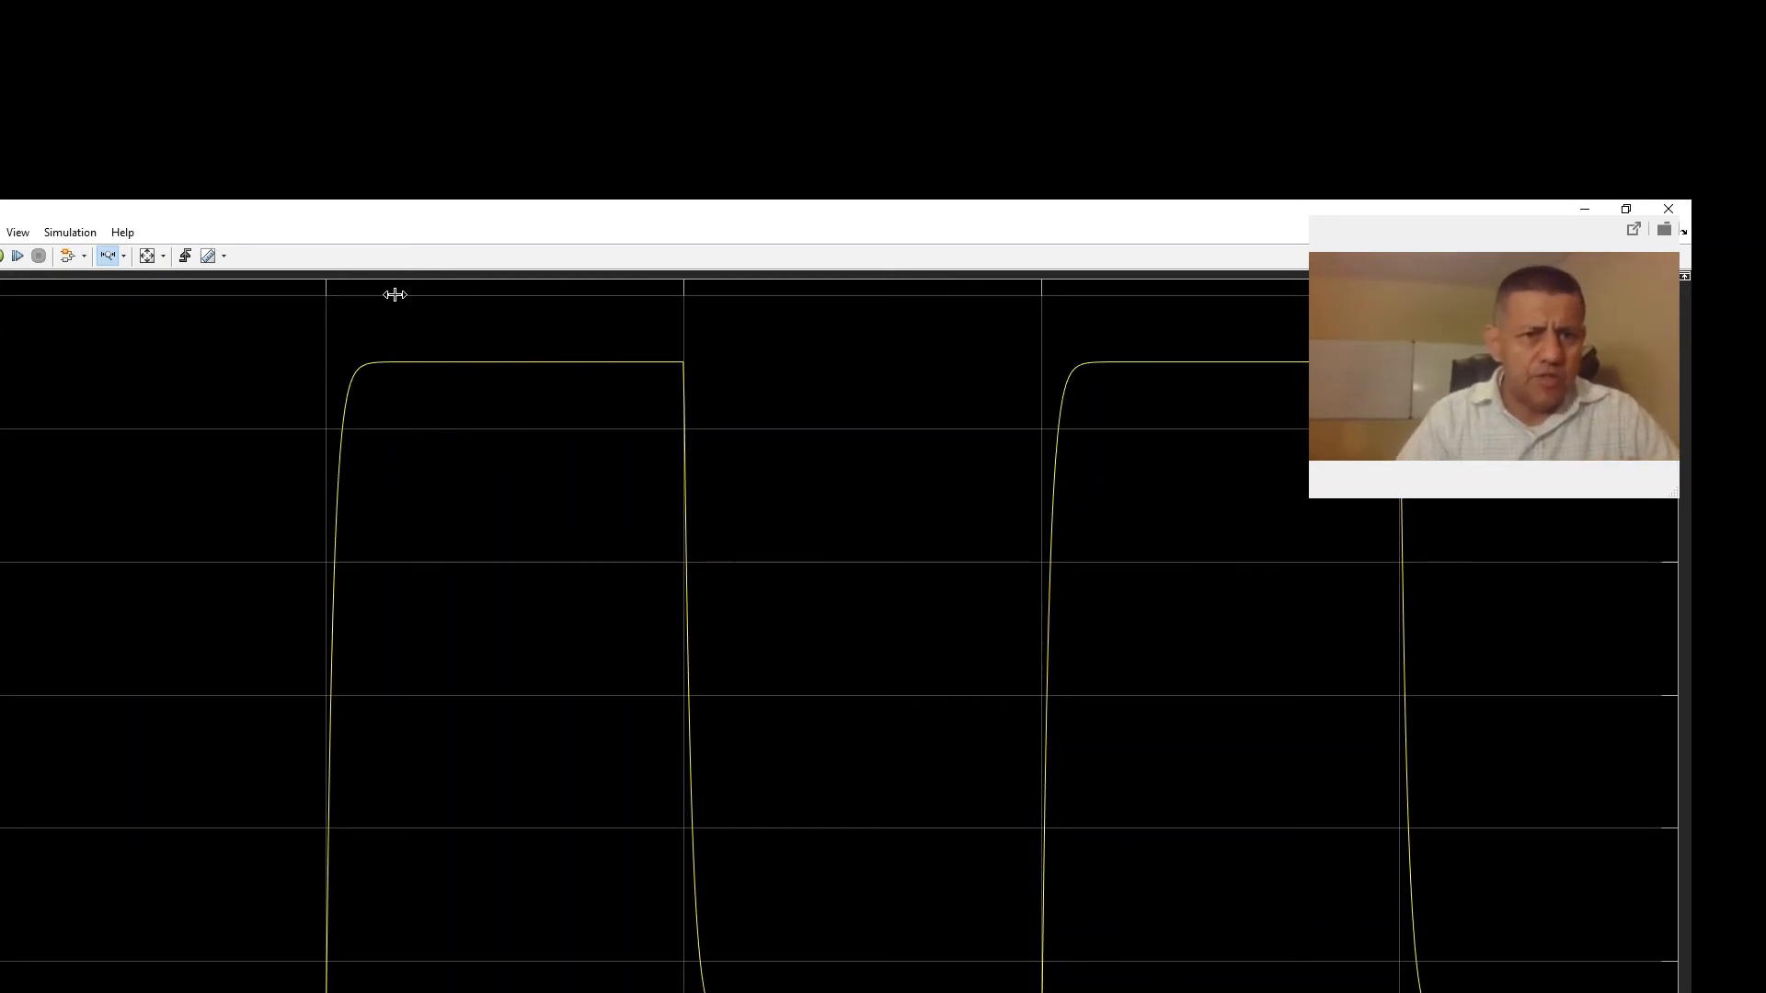
{"action": "mouse_move", "coordinate": [117, 348]}
{"action": "left_mouse_down"}
{"action": "mouse_move", "coordinate": [1214, 363]}
{"action": "mouse_move", "coordinate": [1276, 426]}
{"action": "left_mouse_up"}
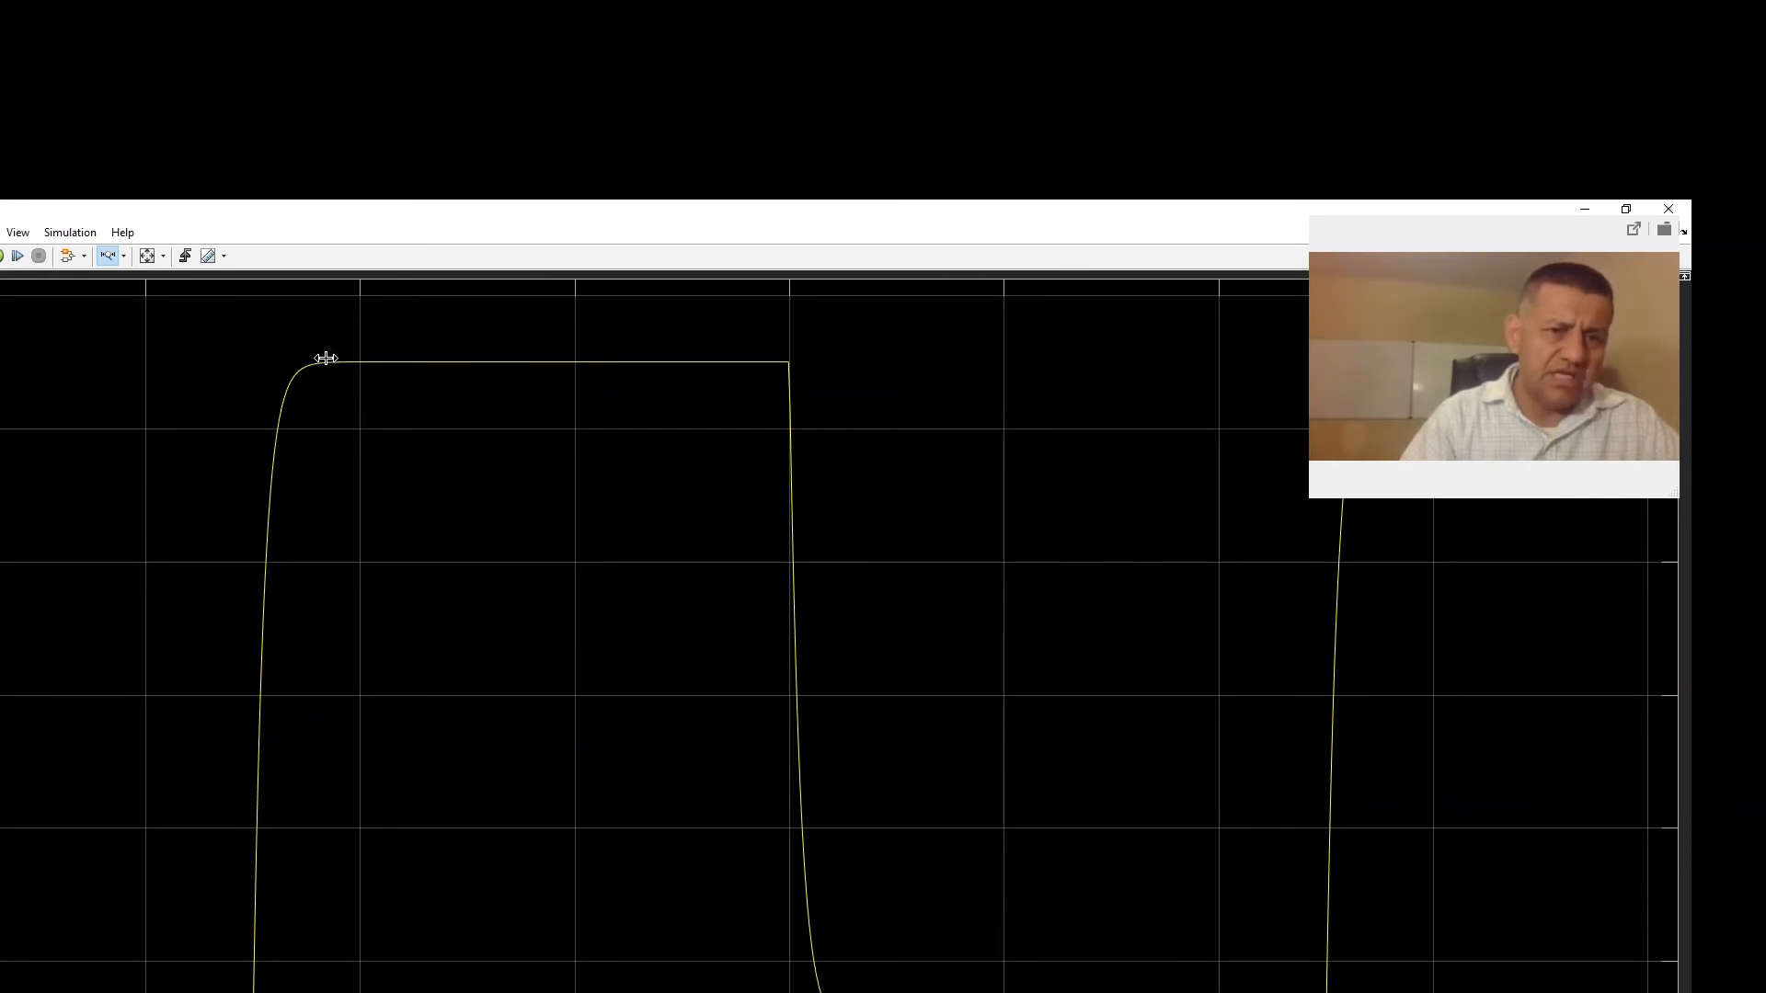
{"action": "left_click_drag", "start_coordinate": [239, 337], "coordinate": [923, 338]}
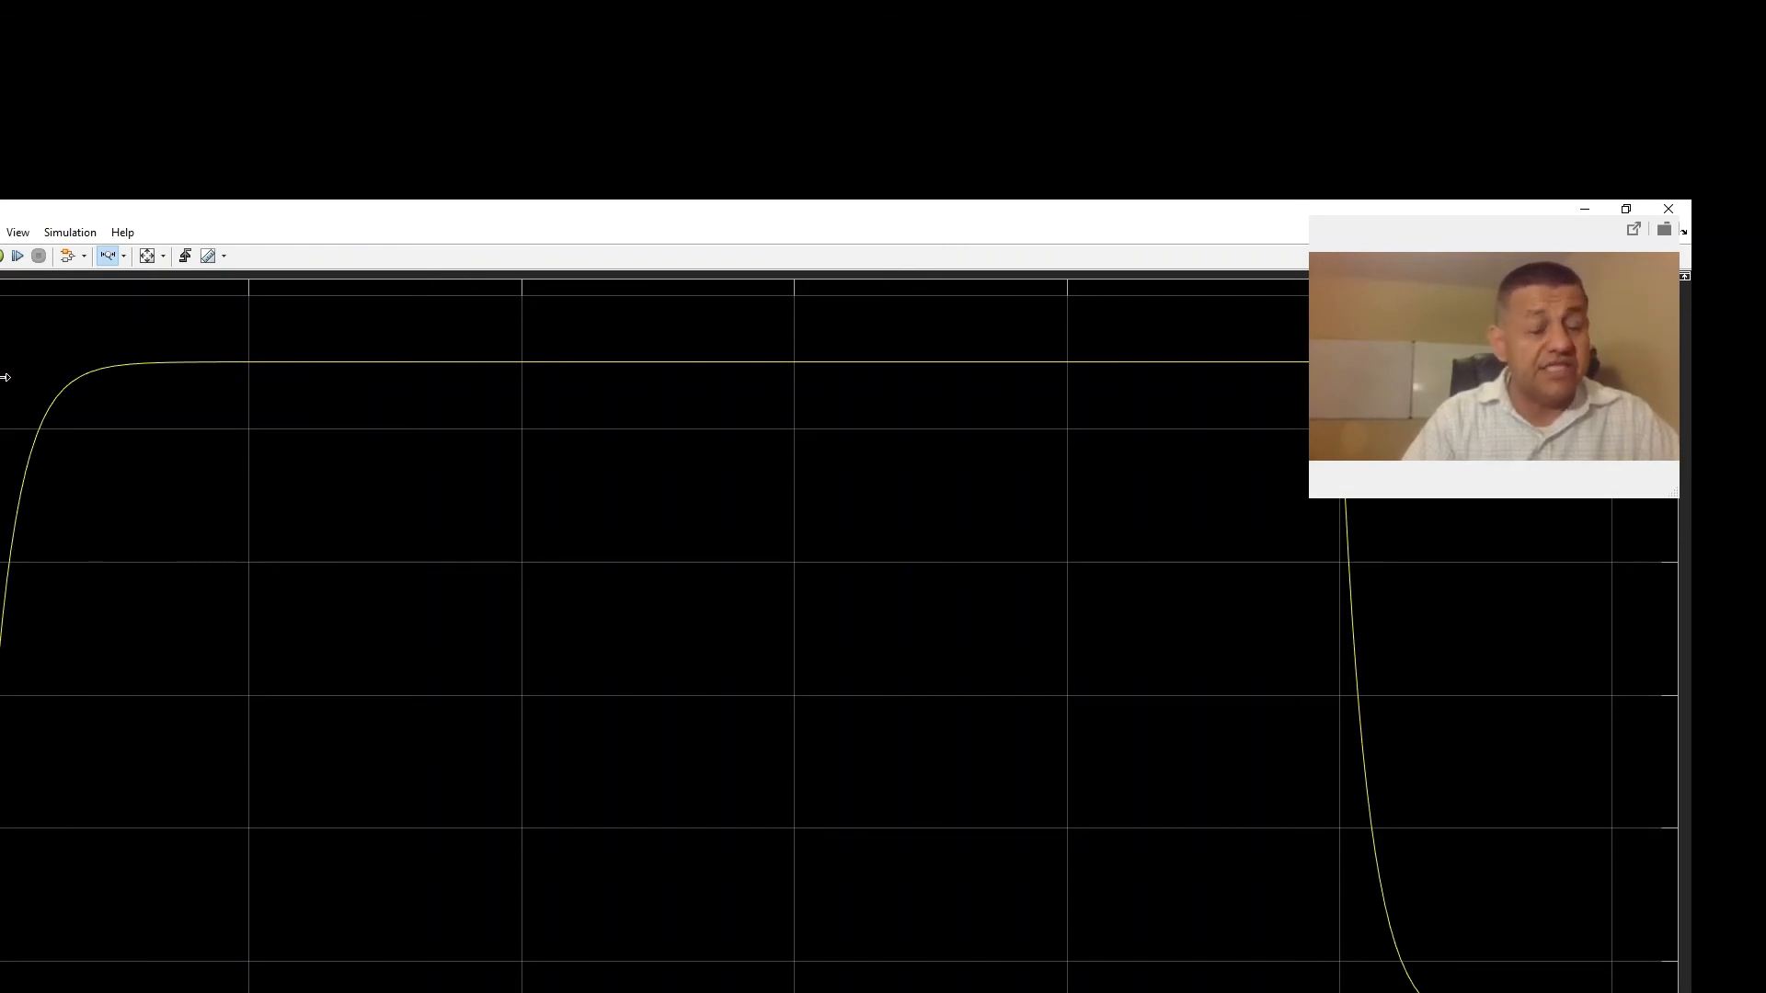
{"action": "left_click_drag", "start_coordinate": [4, 366], "coordinate": [1273, 240]}
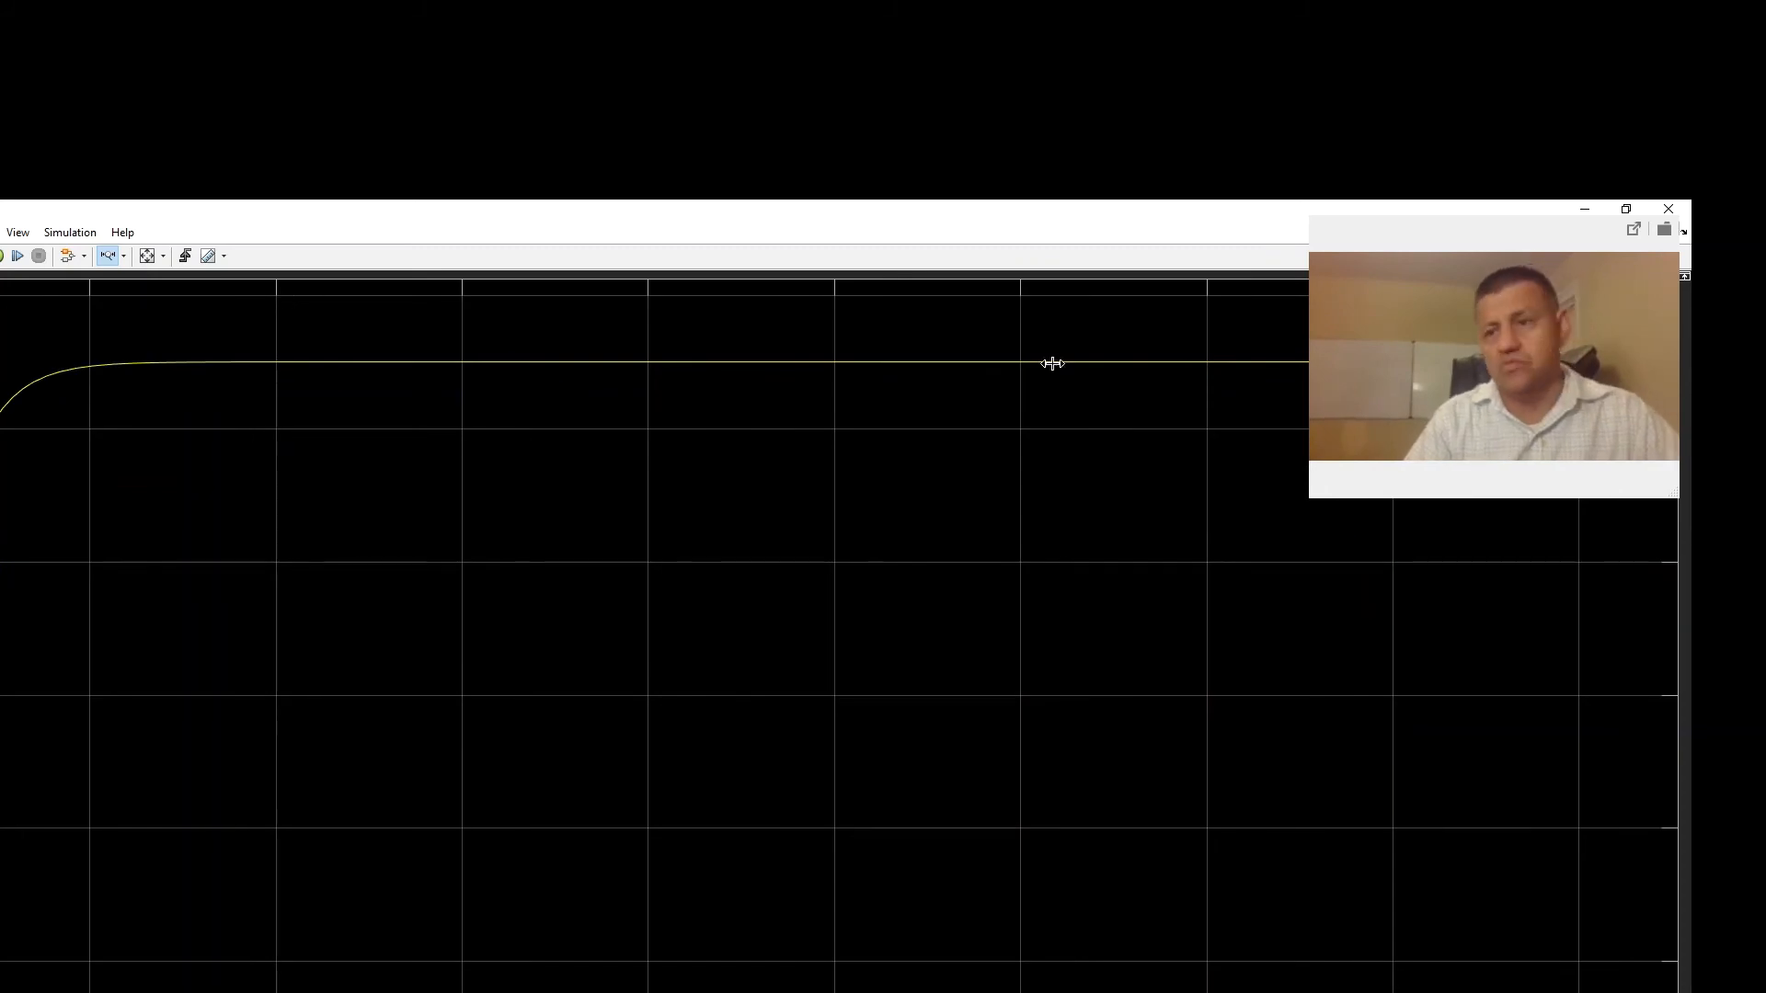
{"action": "left_click_drag", "start_coordinate": [1503, 239], "coordinate": [1513, 300]}
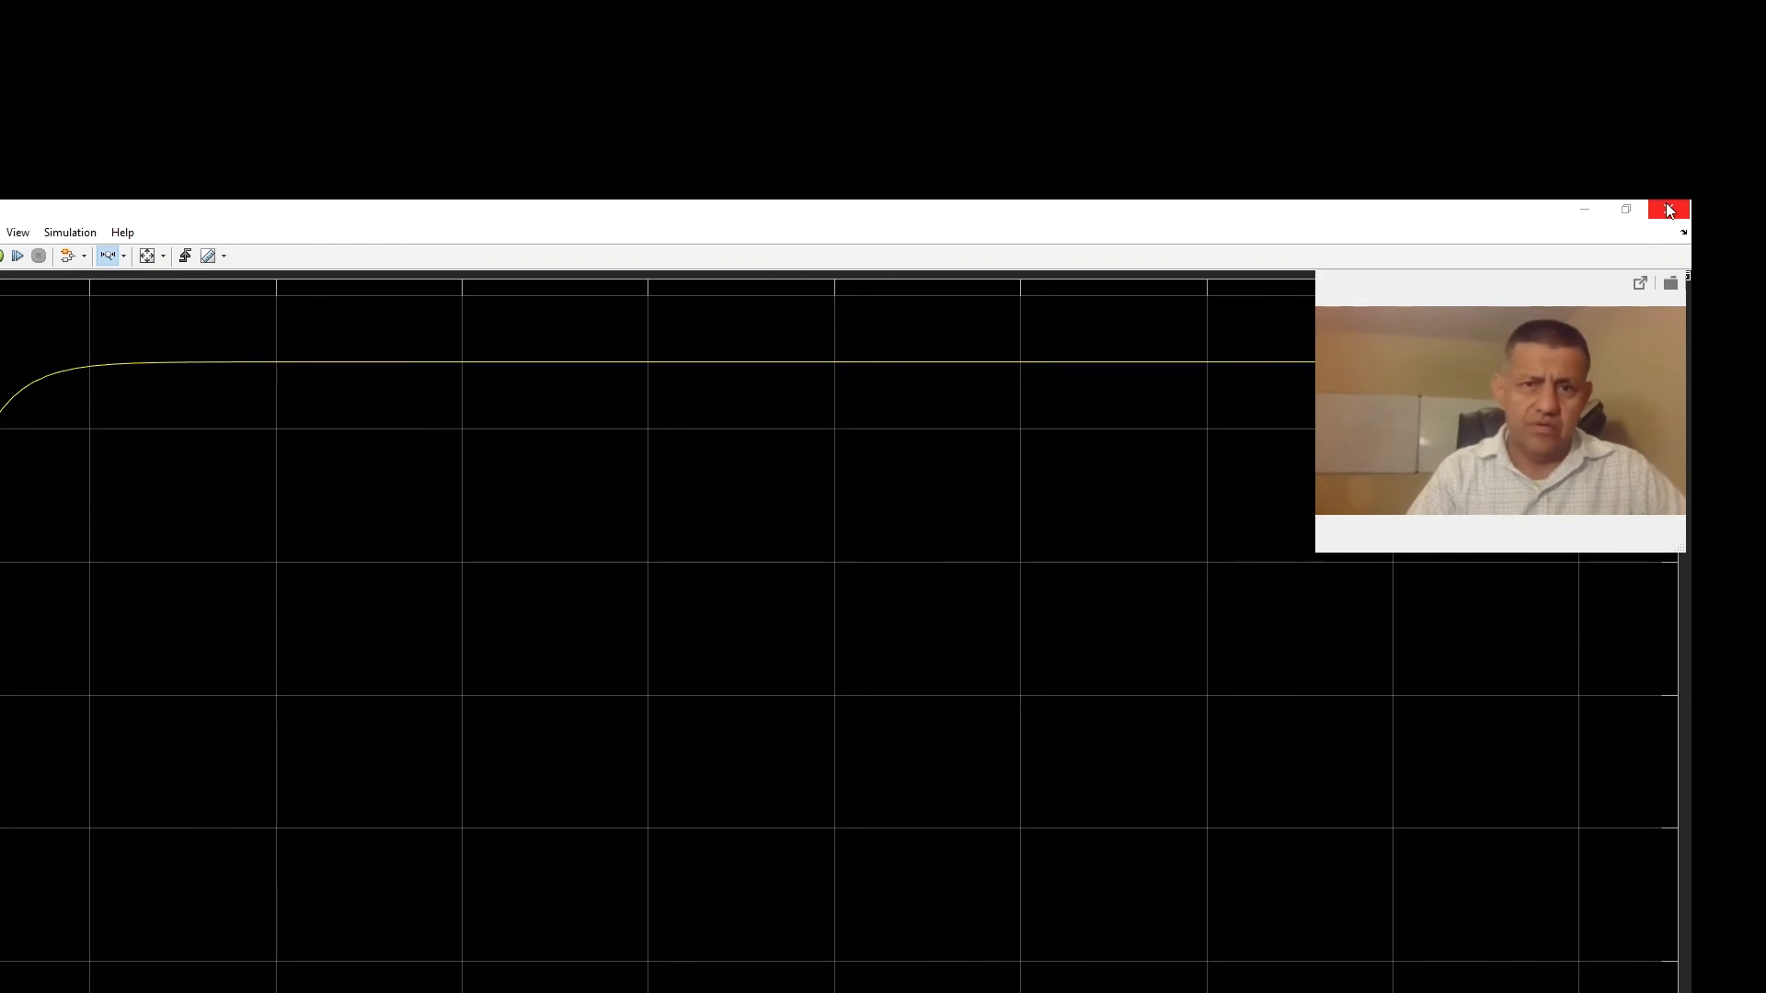
{"action": "left_click_drag", "start_coordinate": [1504, 283], "coordinate": [1496, 355]}
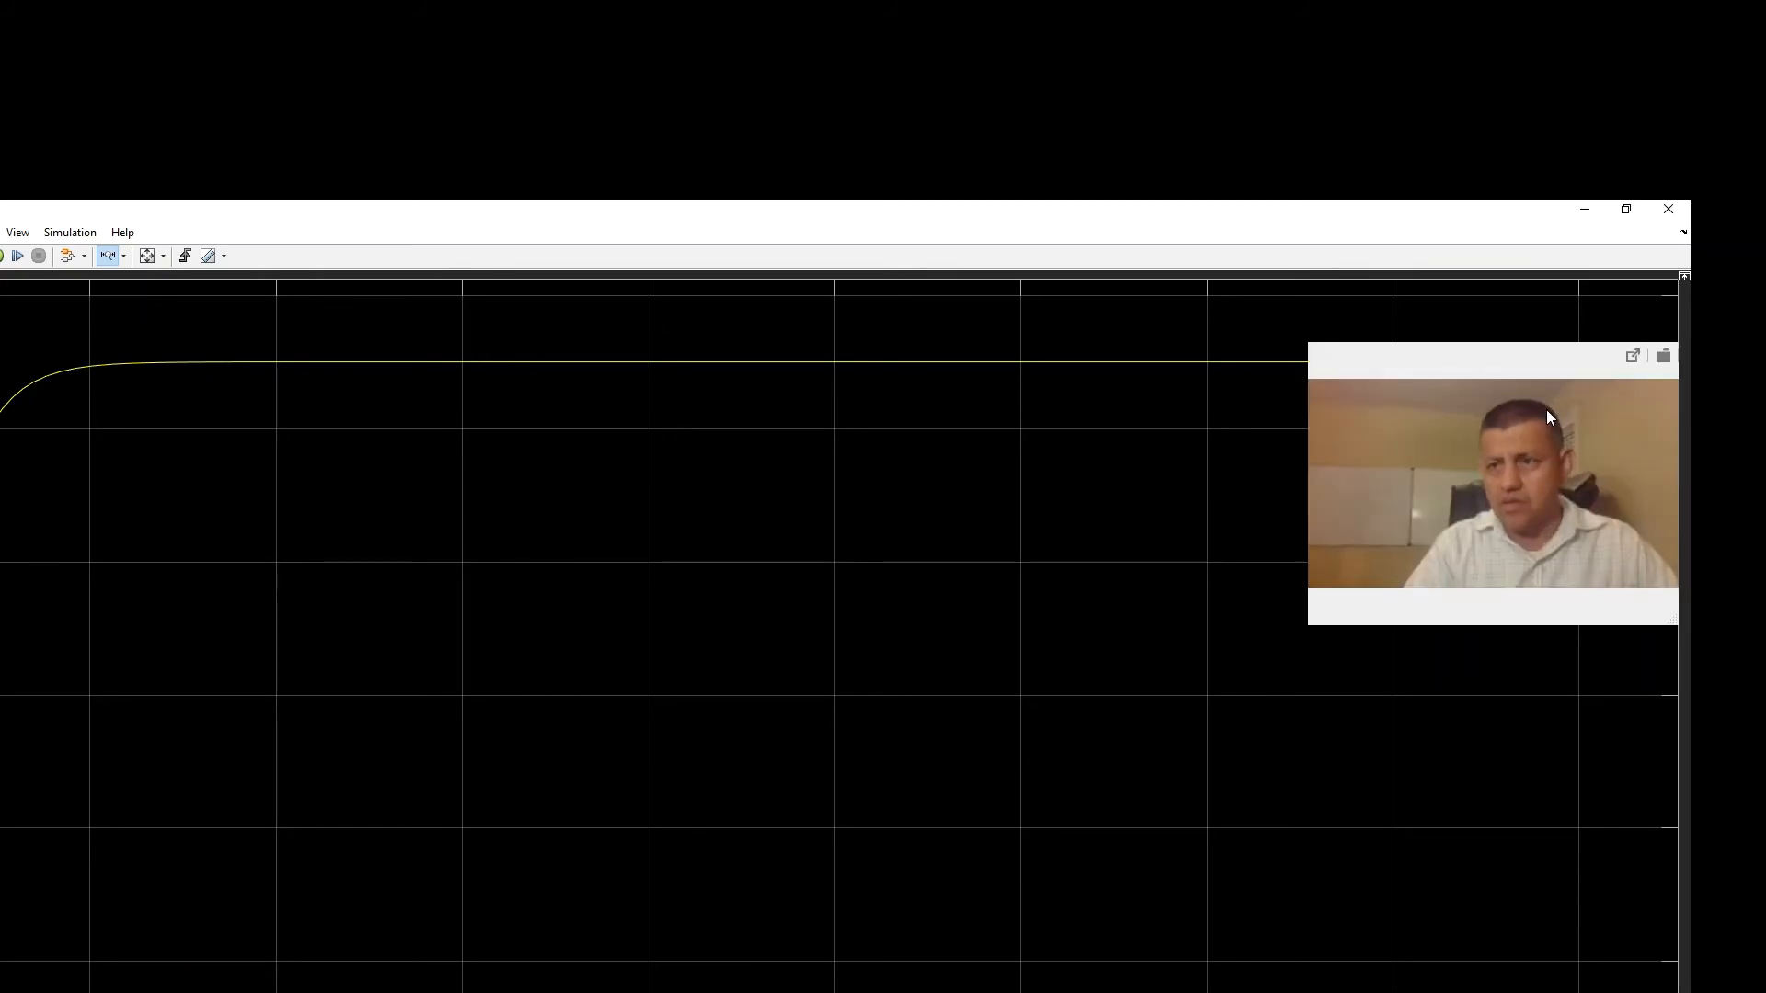
{"action": "left_click", "coordinate": [1670, 212]}
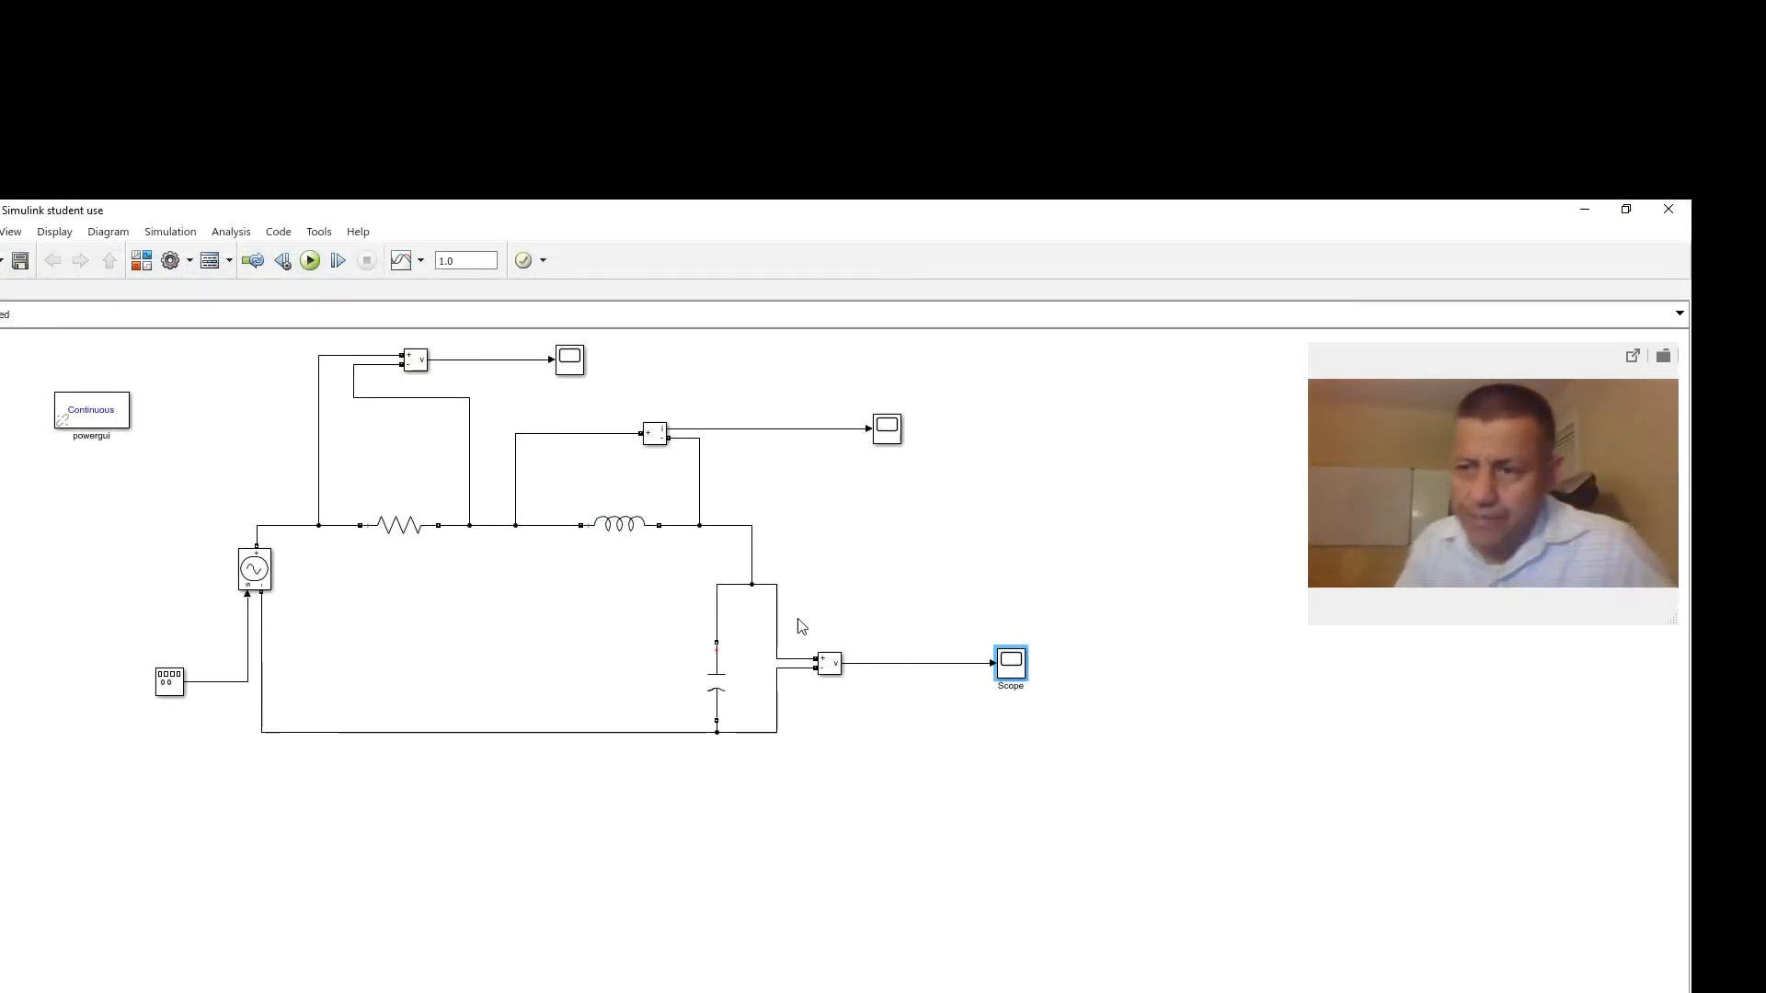
Open Scope2 for the current measurement, maximize its window and scale both axes to fit the waveform
{"action": "left_click", "coordinate": [887, 429]}
{"action": "double_click", "coordinate": [886, 429]}
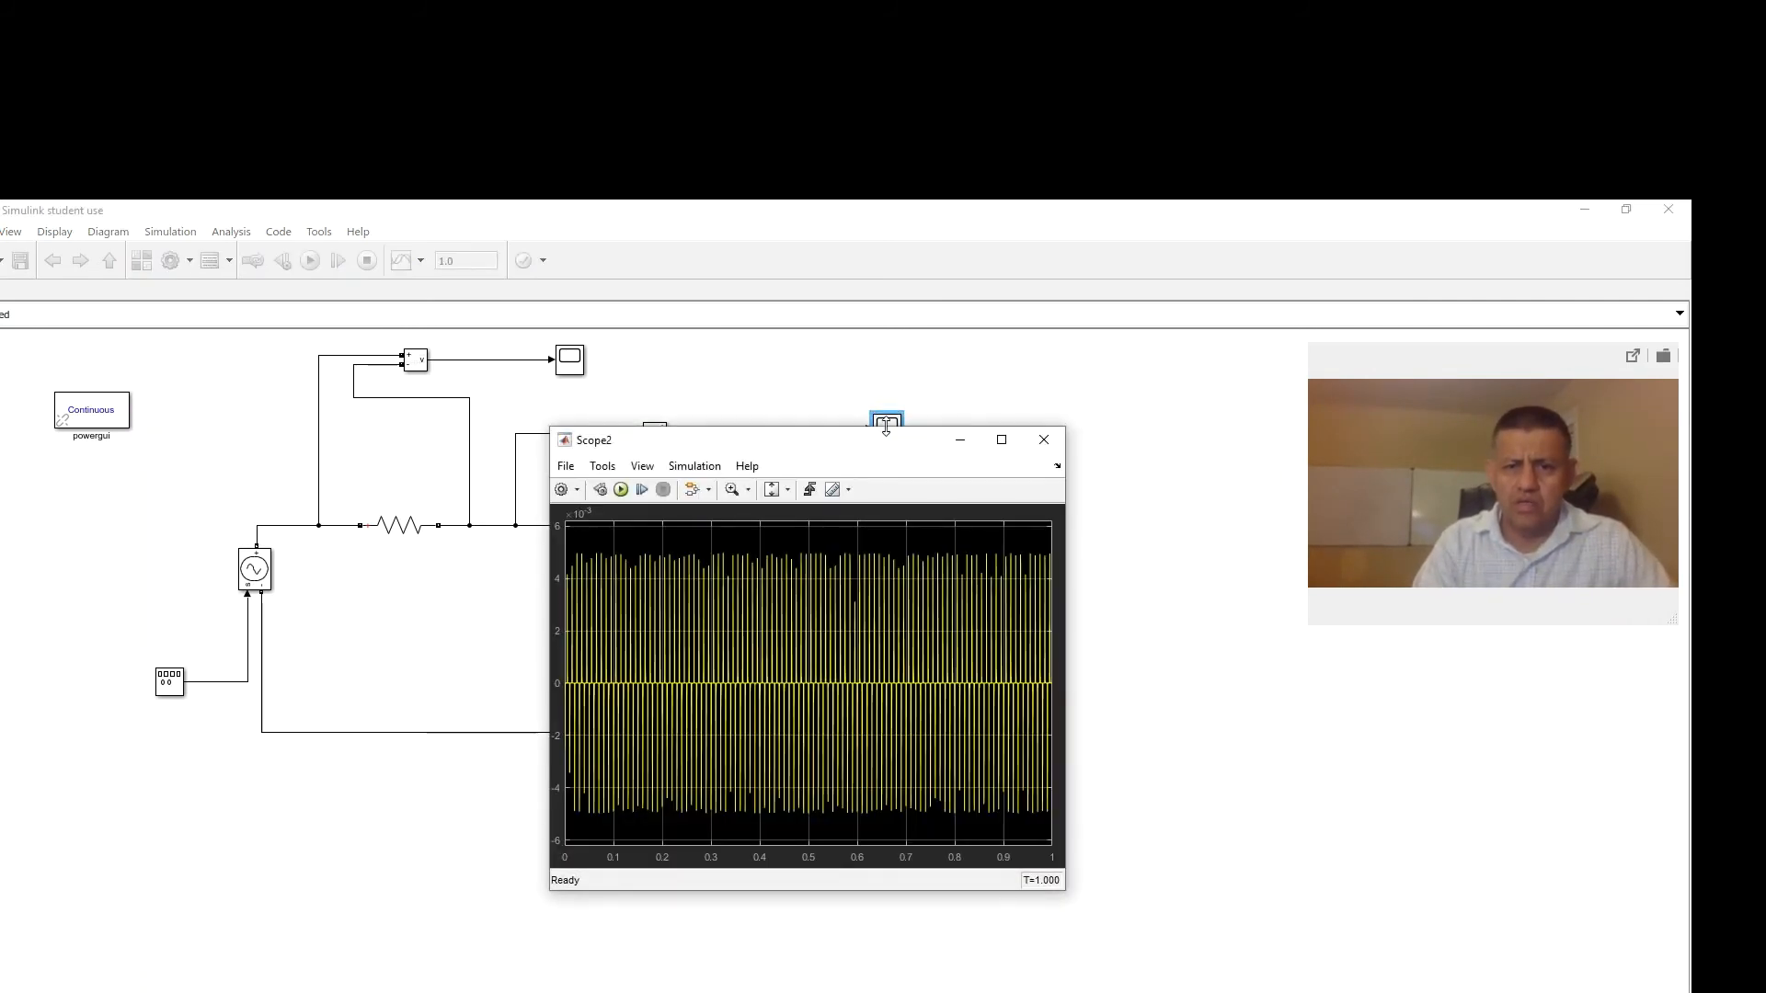
{"action": "left_click", "coordinate": [1002, 440]}
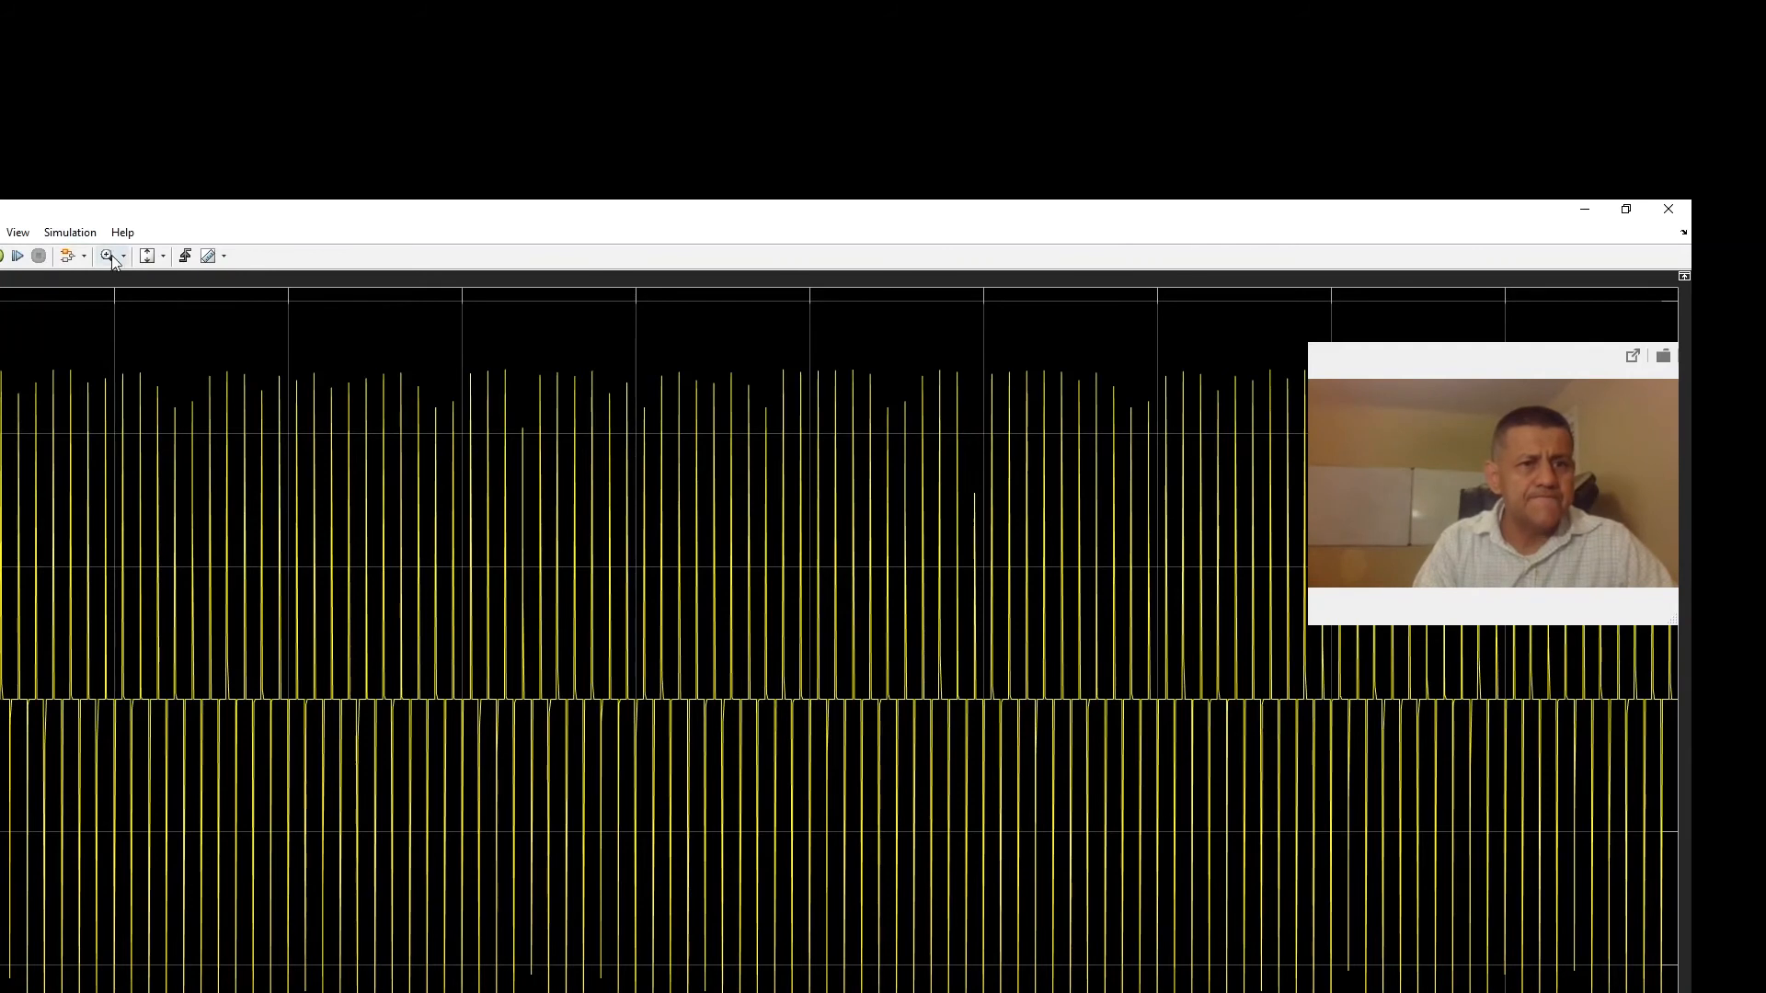
{"action": "left_click", "coordinate": [164, 257]}
{"action": "left_click", "coordinate": [153, 300]}
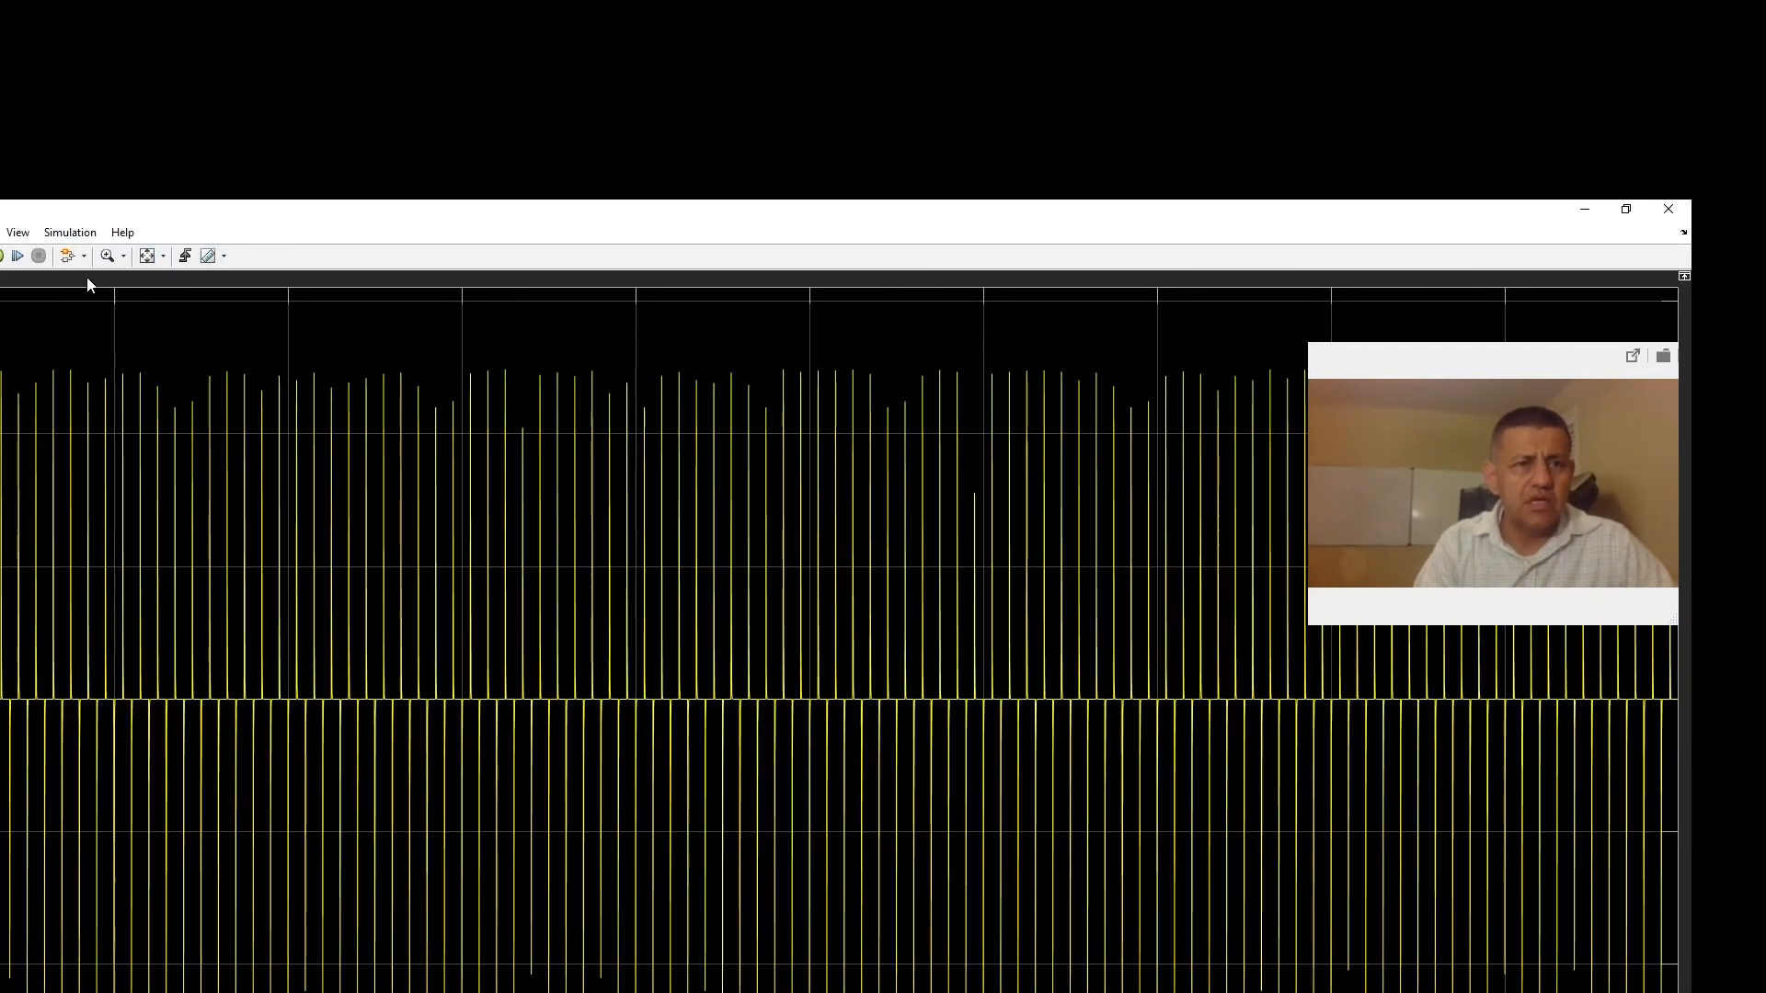
Zoom in repeatedly along Scope2's time axis to examine individual current spikes and their decay, and minimize the scope
{"action": "left_click", "coordinate": [124, 256]}
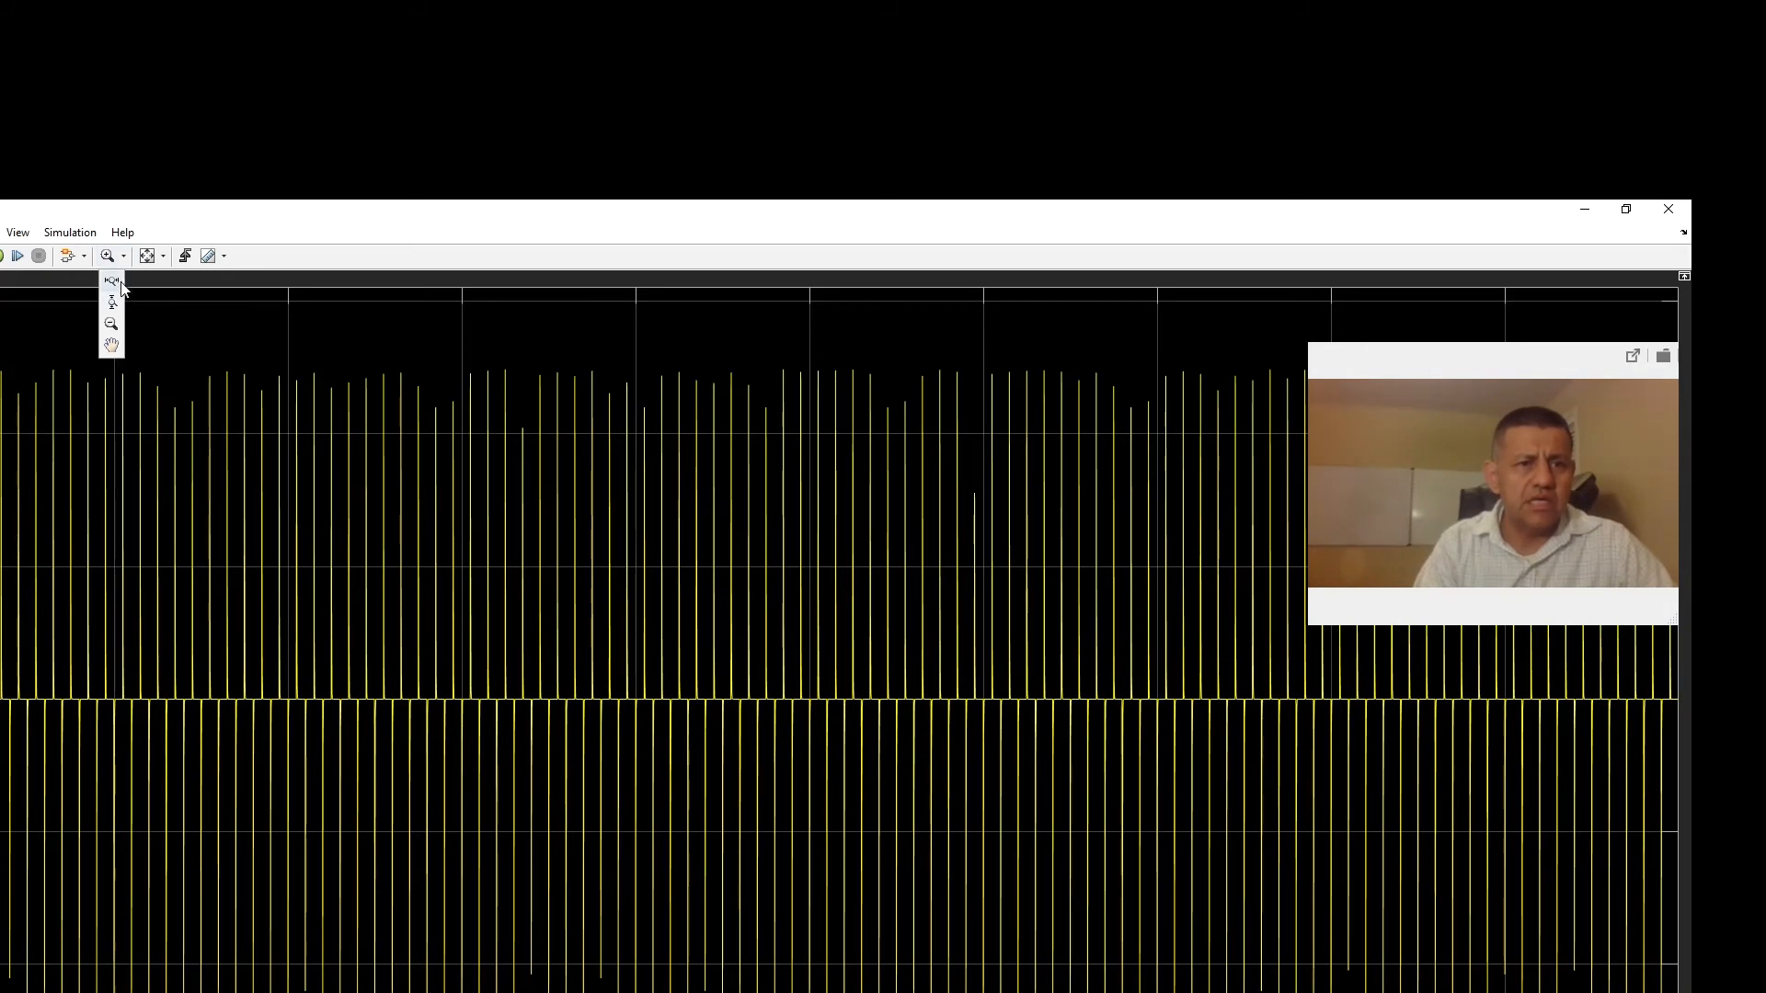
{"action": "left_click", "coordinate": [112, 281]}
{"action": "left_click_drag", "start_coordinate": [2, 409], "coordinate": [963, 420]}
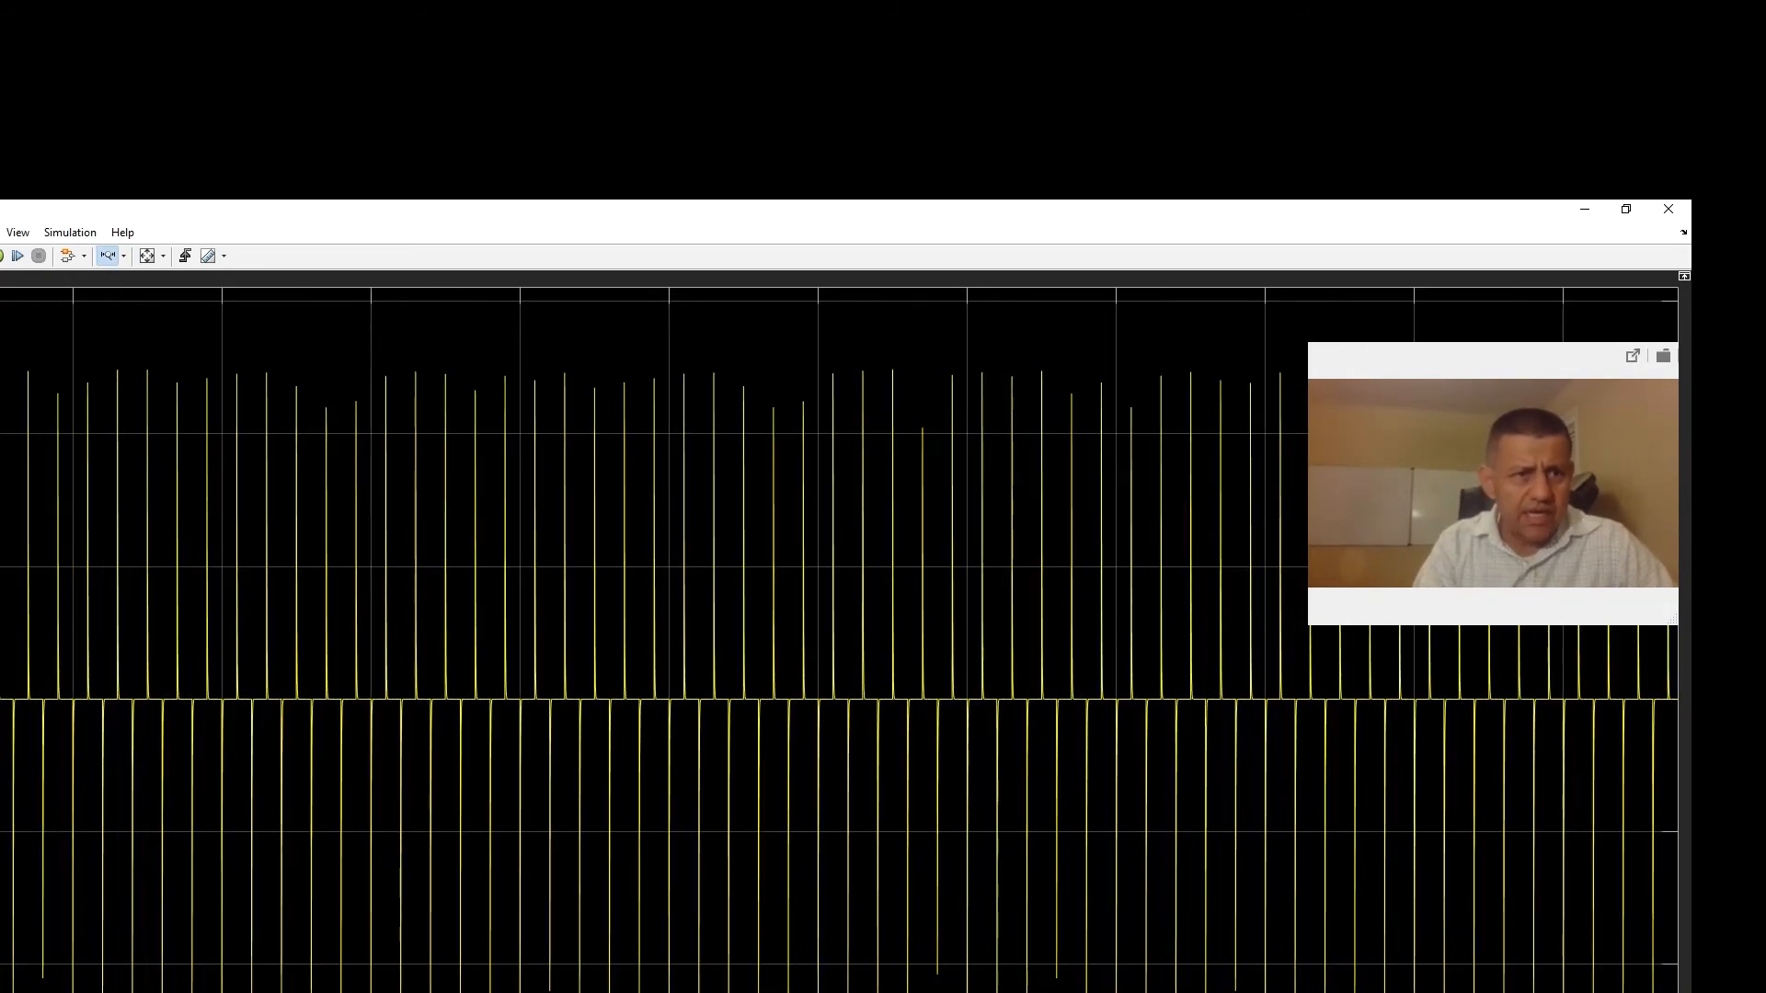
{"action": "left_click_drag", "start_coordinate": [2, 363], "coordinate": [989, 382]}
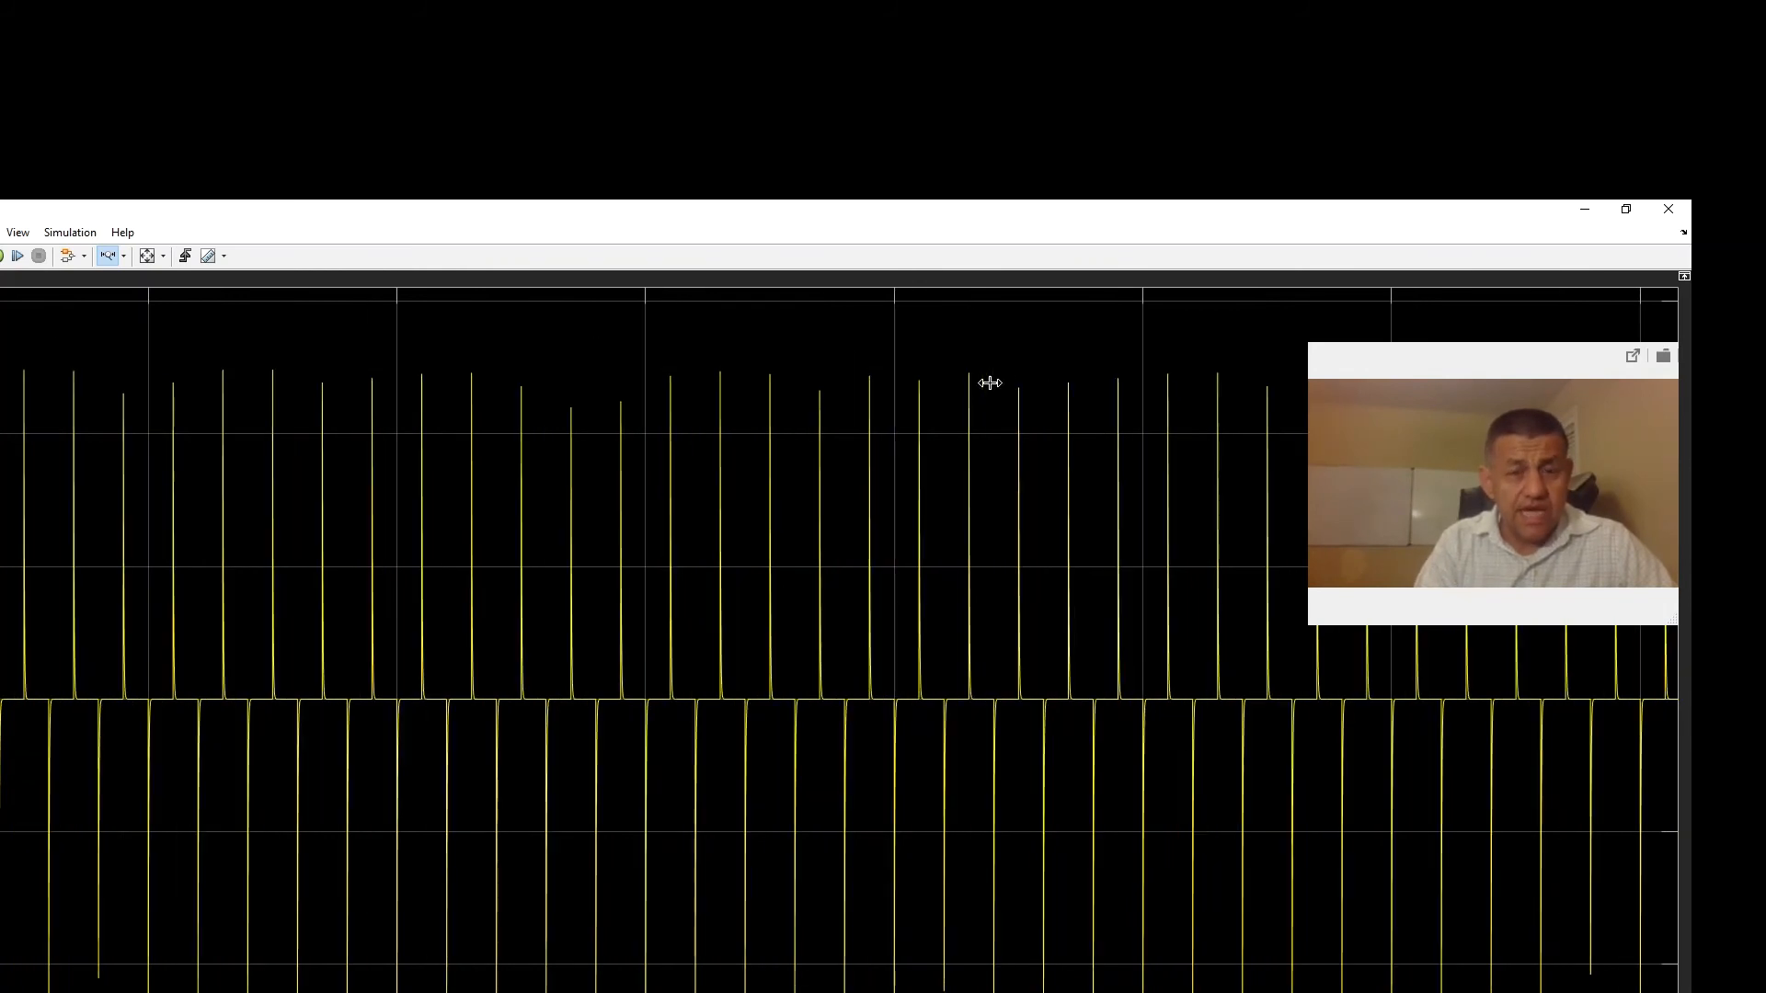
{"action": "left_click_drag", "start_coordinate": [3, 364], "coordinate": [1078, 444]}
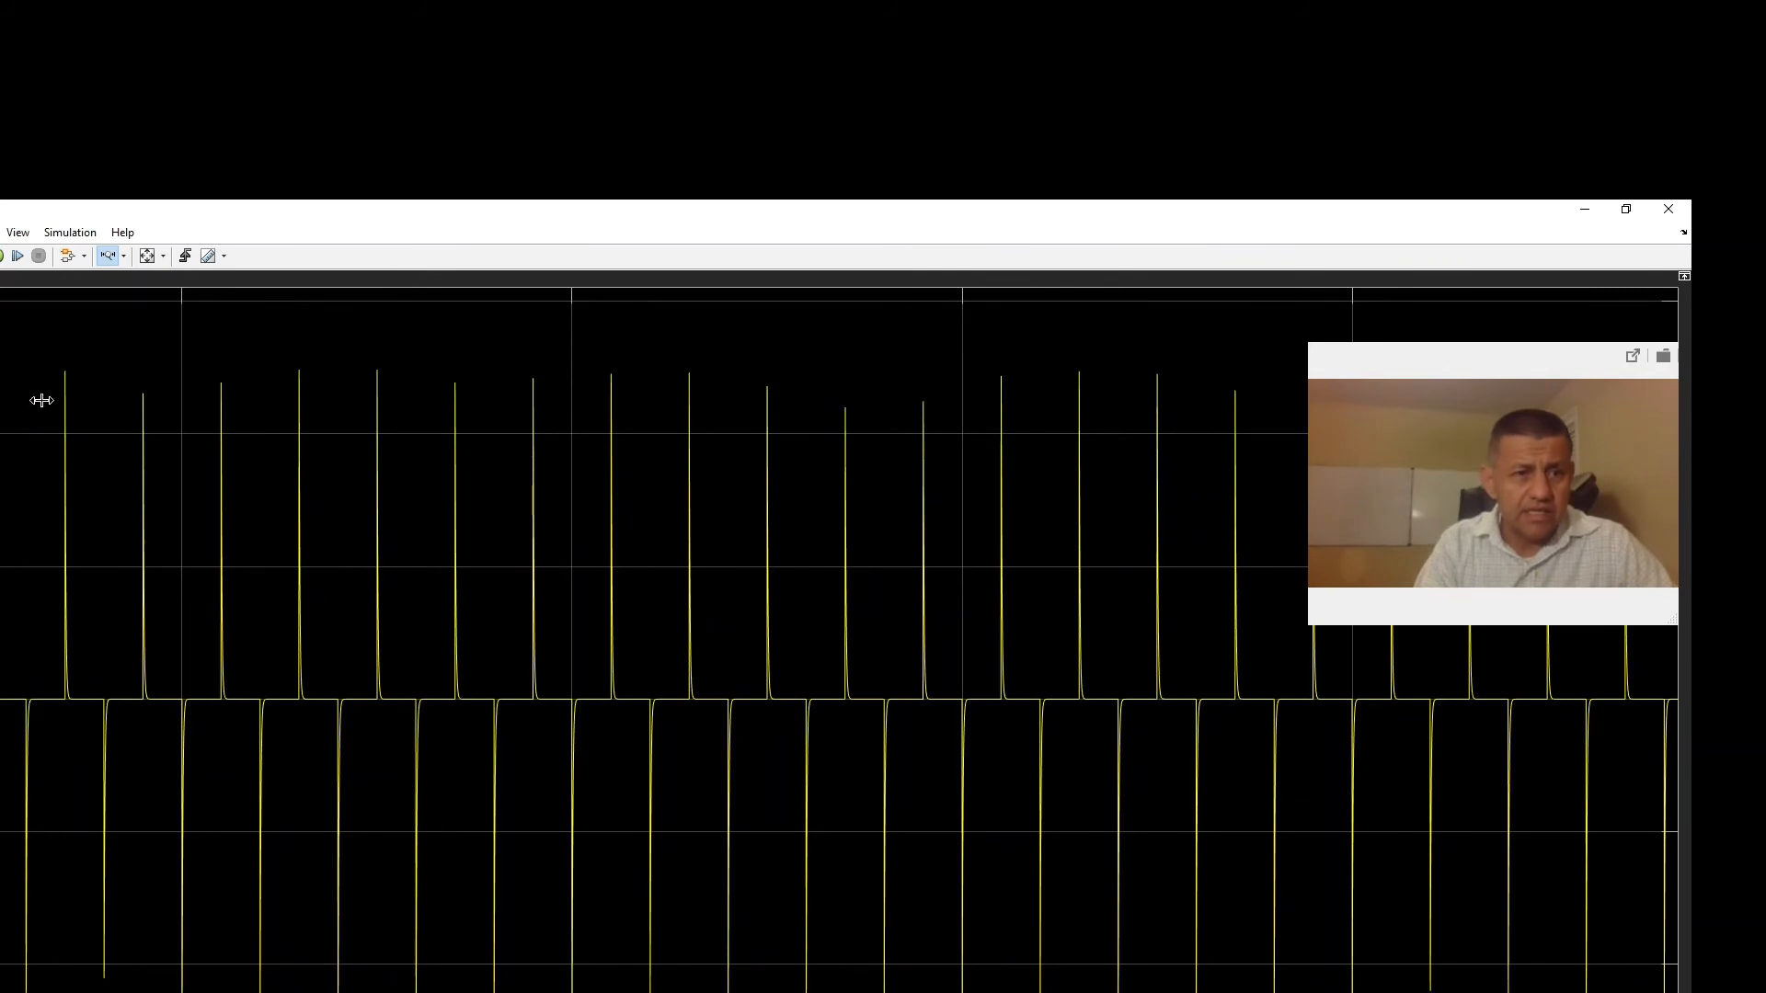
{"action": "left_click_drag", "start_coordinate": [2, 363], "coordinate": [1217, 373]}
{"action": "left_click_drag", "start_coordinate": [2, 358], "coordinate": [1209, 355]}
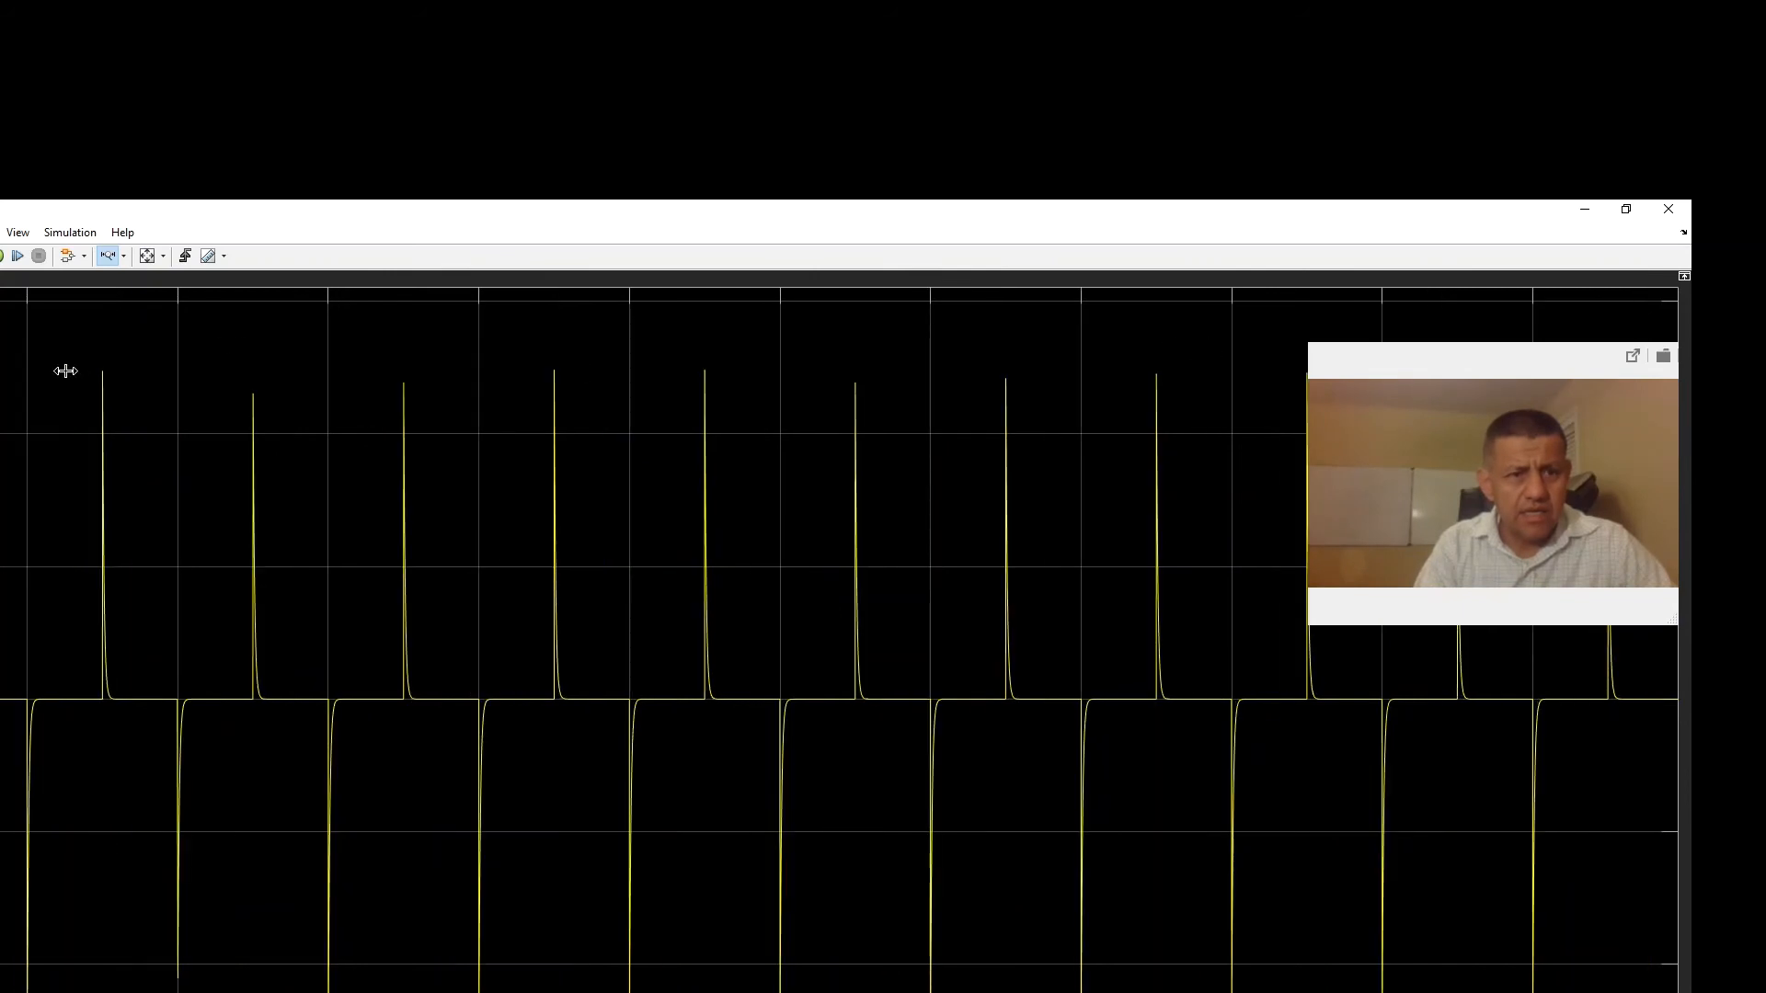
{"action": "left_click_drag", "start_coordinate": [2, 349], "coordinate": [1300, 384]}
{"action": "left_click_drag", "start_coordinate": [31, 374], "coordinate": [1257, 426]}
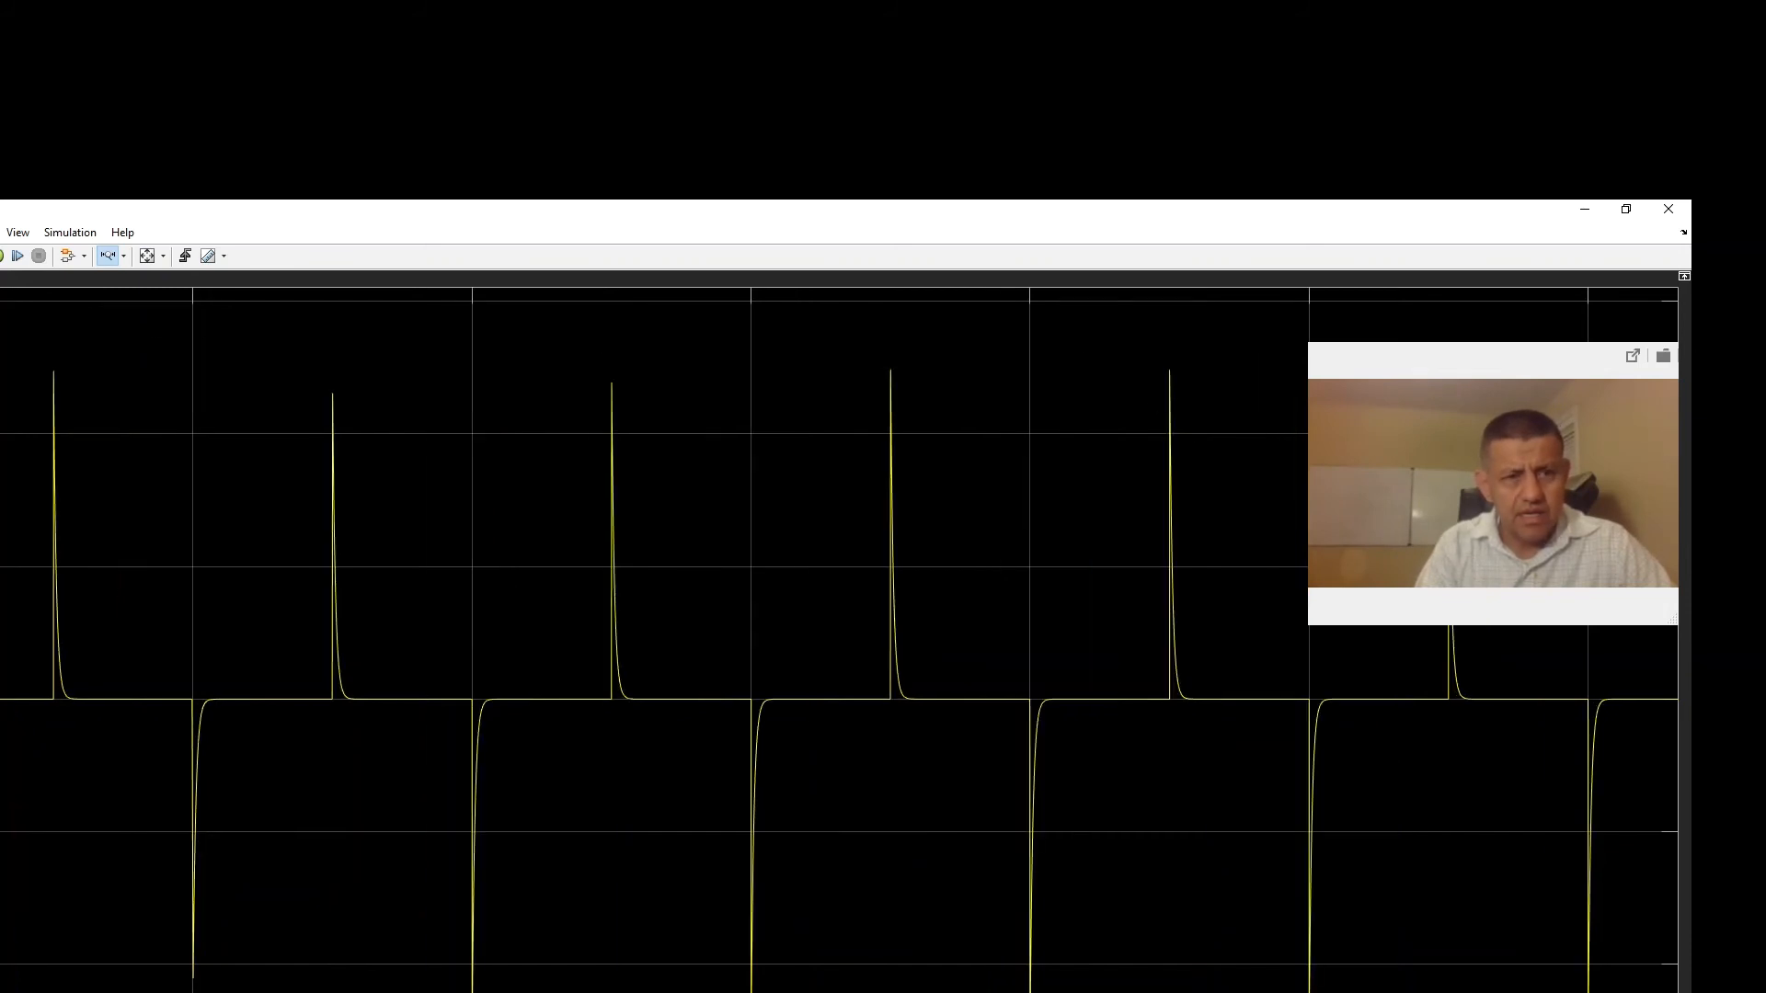
{"action": "left_click_drag", "start_coordinate": [14, 343], "coordinate": [1265, 341]}
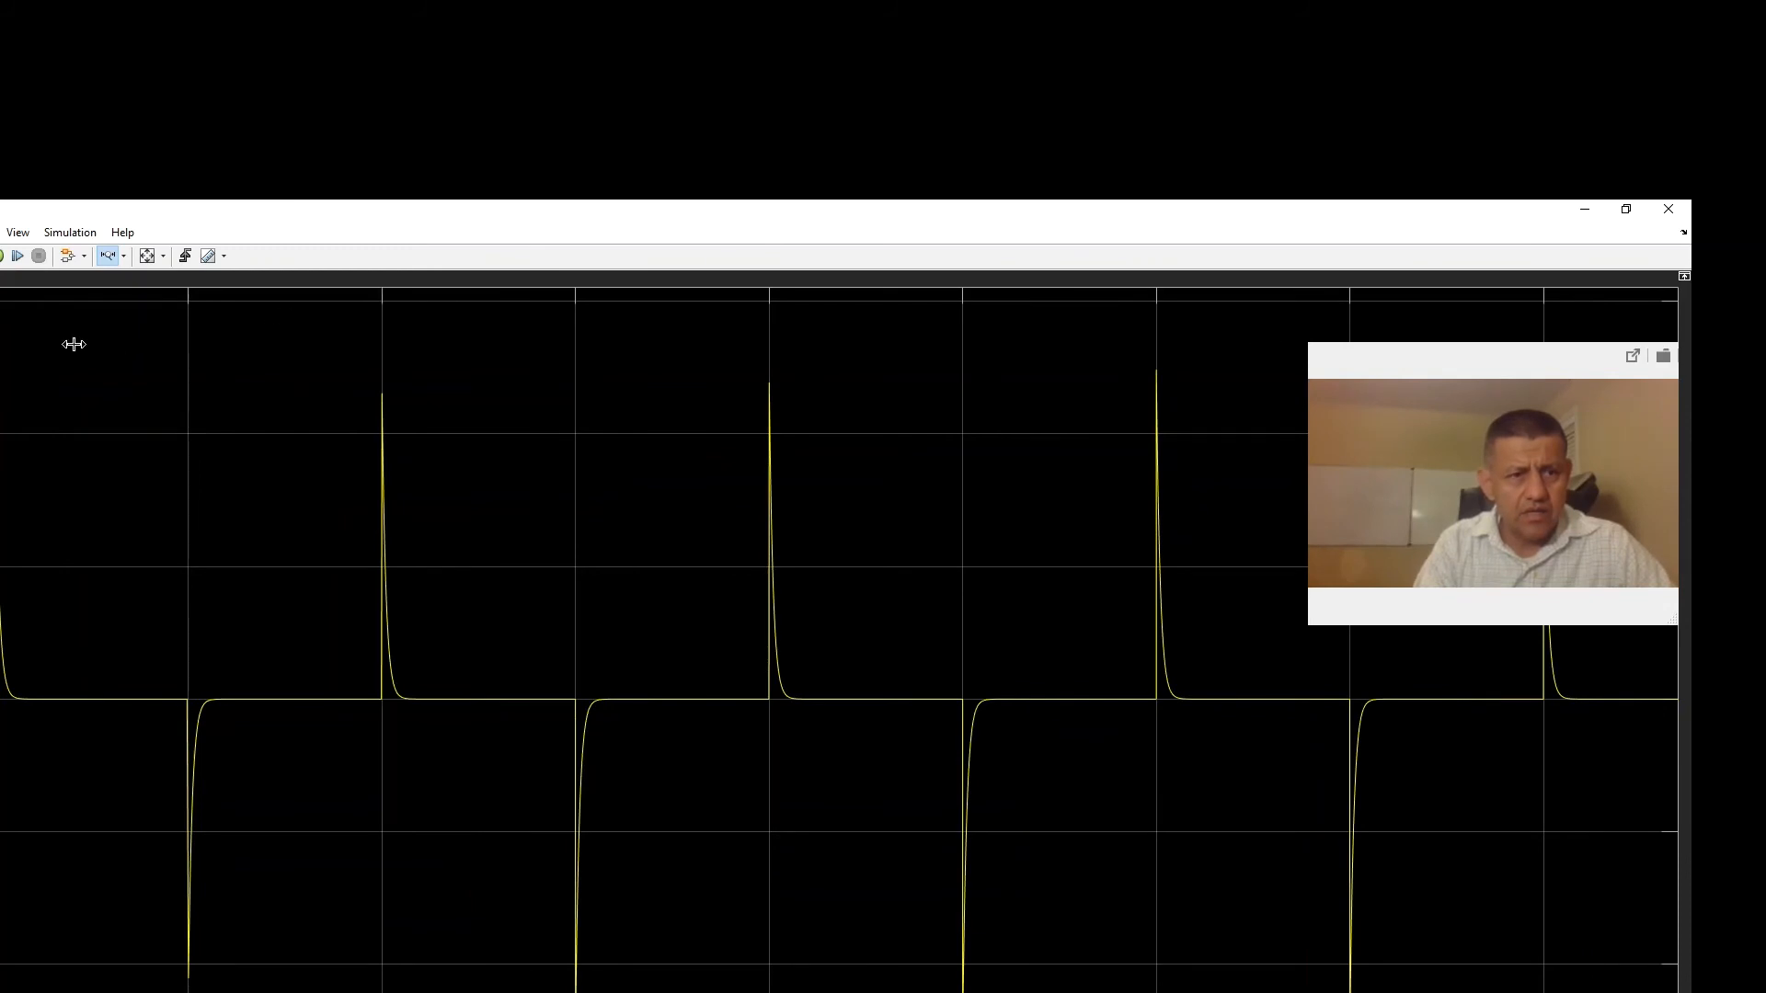
{"action": "left_click_drag", "start_coordinate": [5, 327], "coordinate": [1199, 328]}
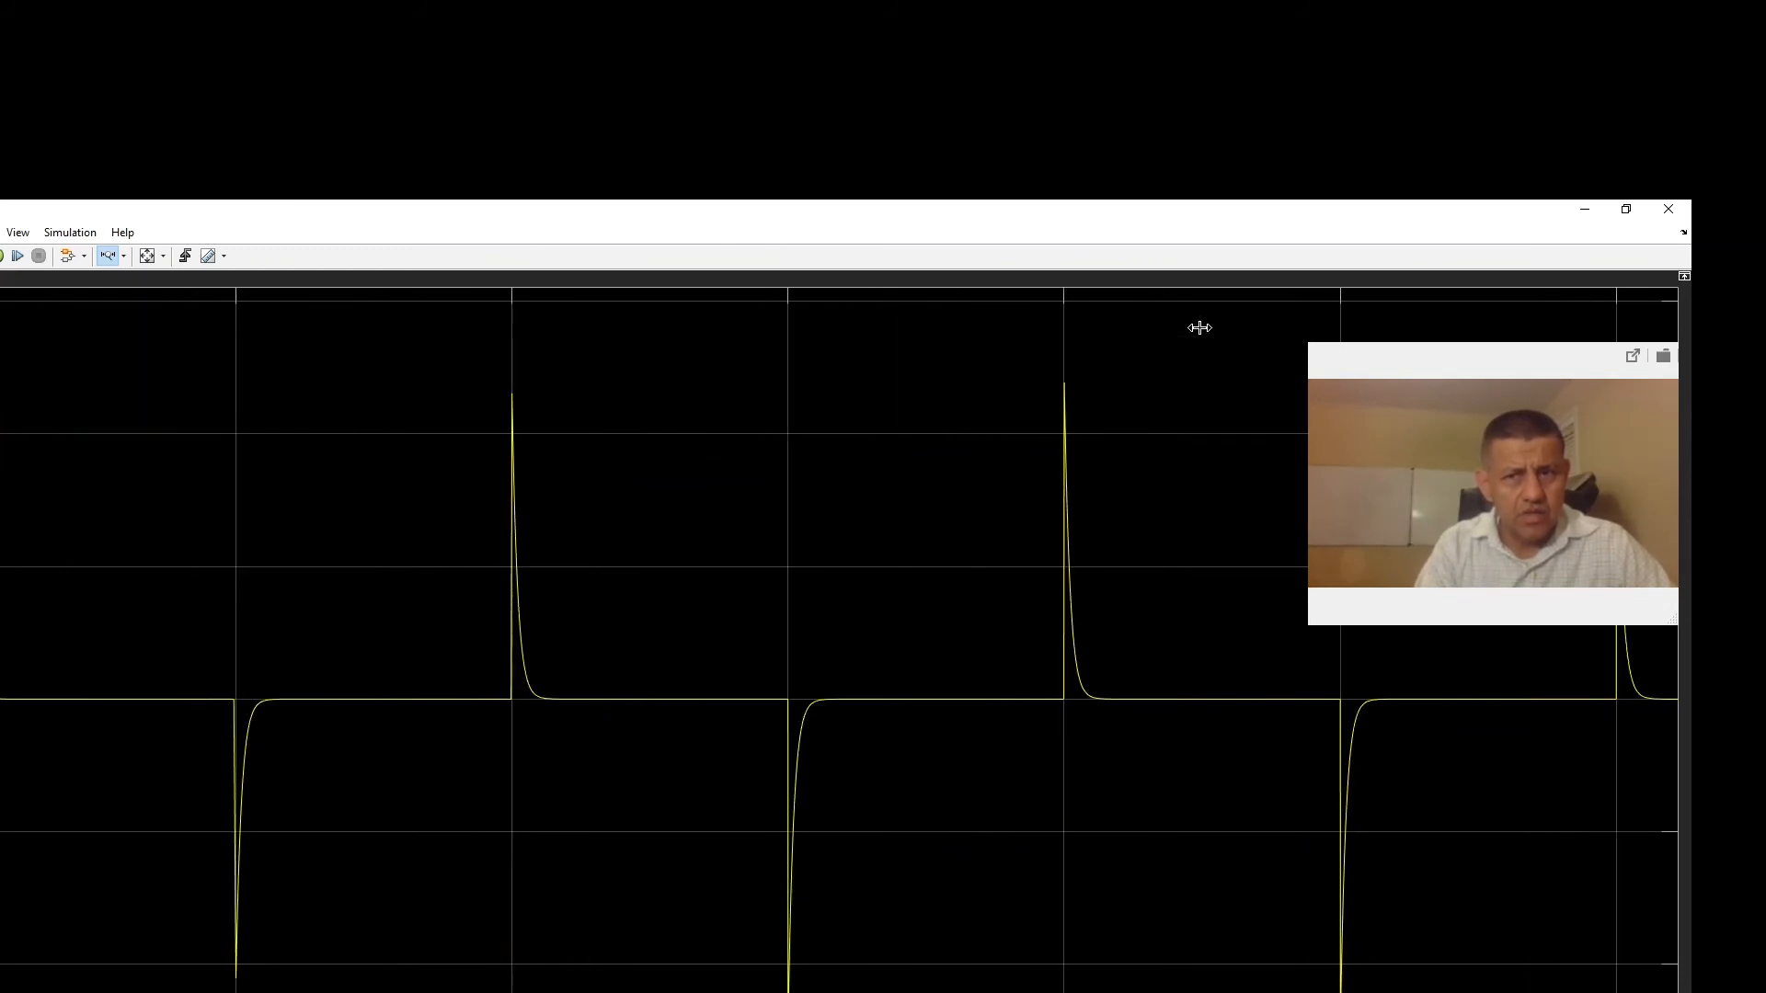
{"action": "left_click_drag", "start_coordinate": [19, 372], "coordinate": [1066, 414]}
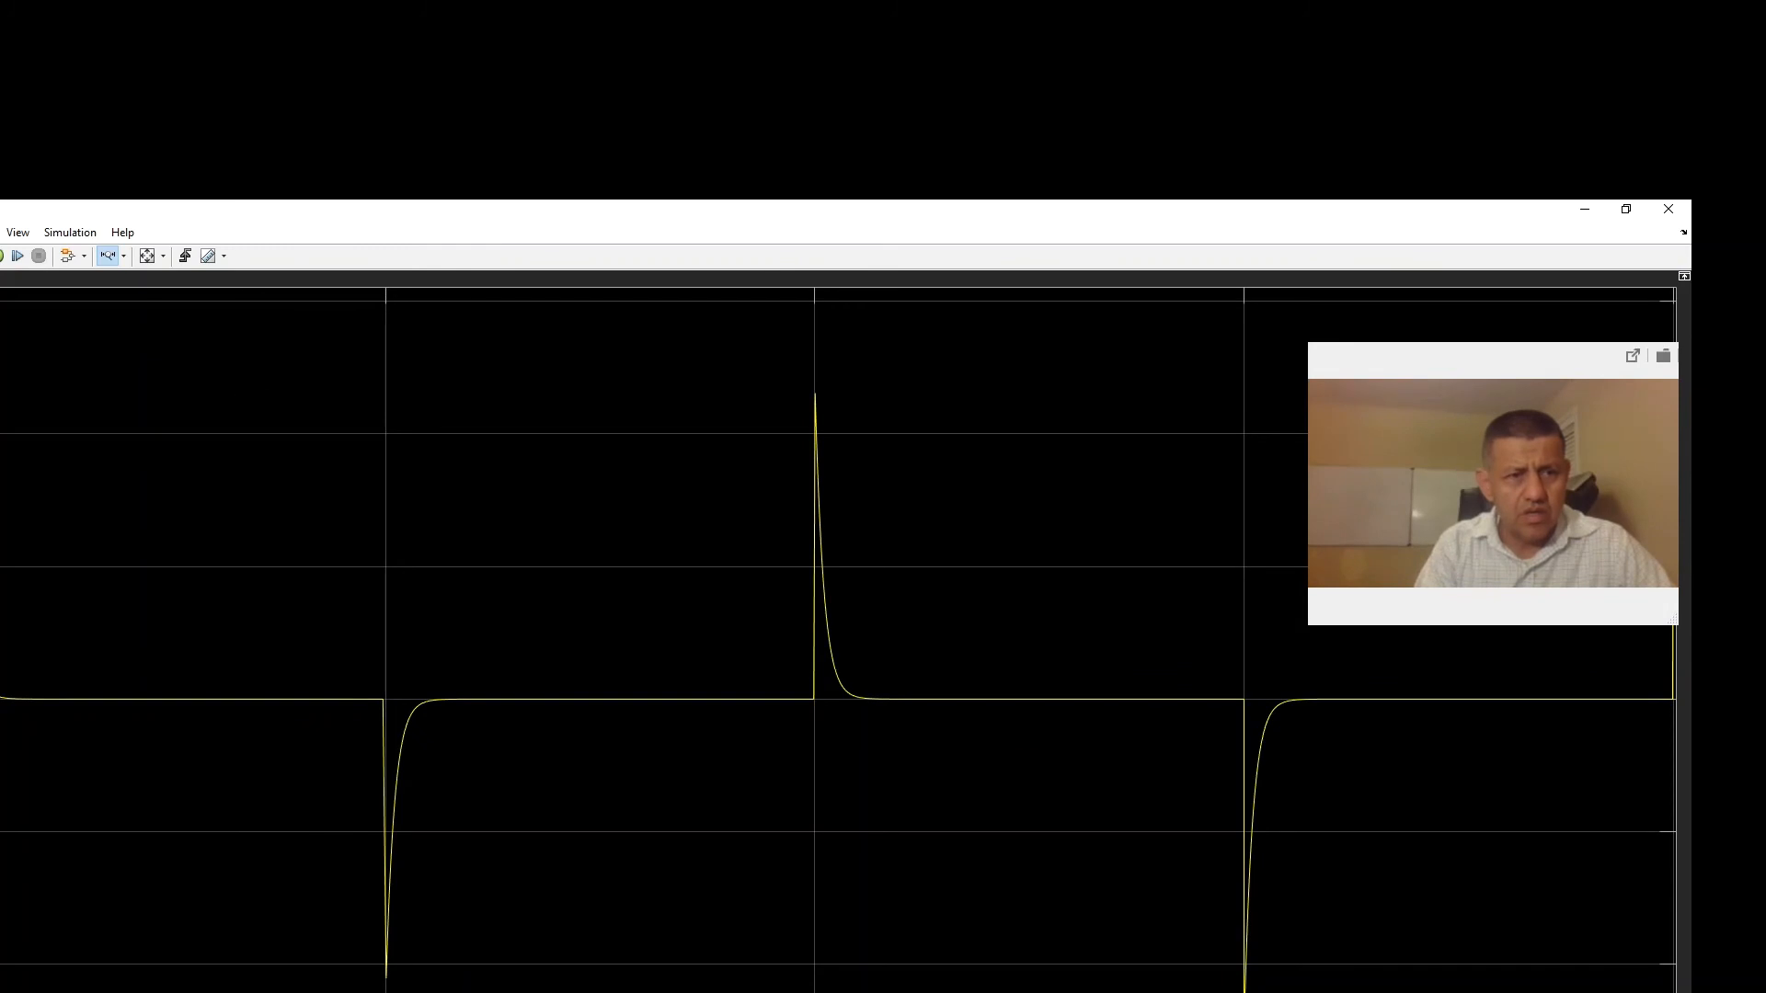
{"action": "left_click_drag", "start_coordinate": [9, 308], "coordinate": [1038, 307]}
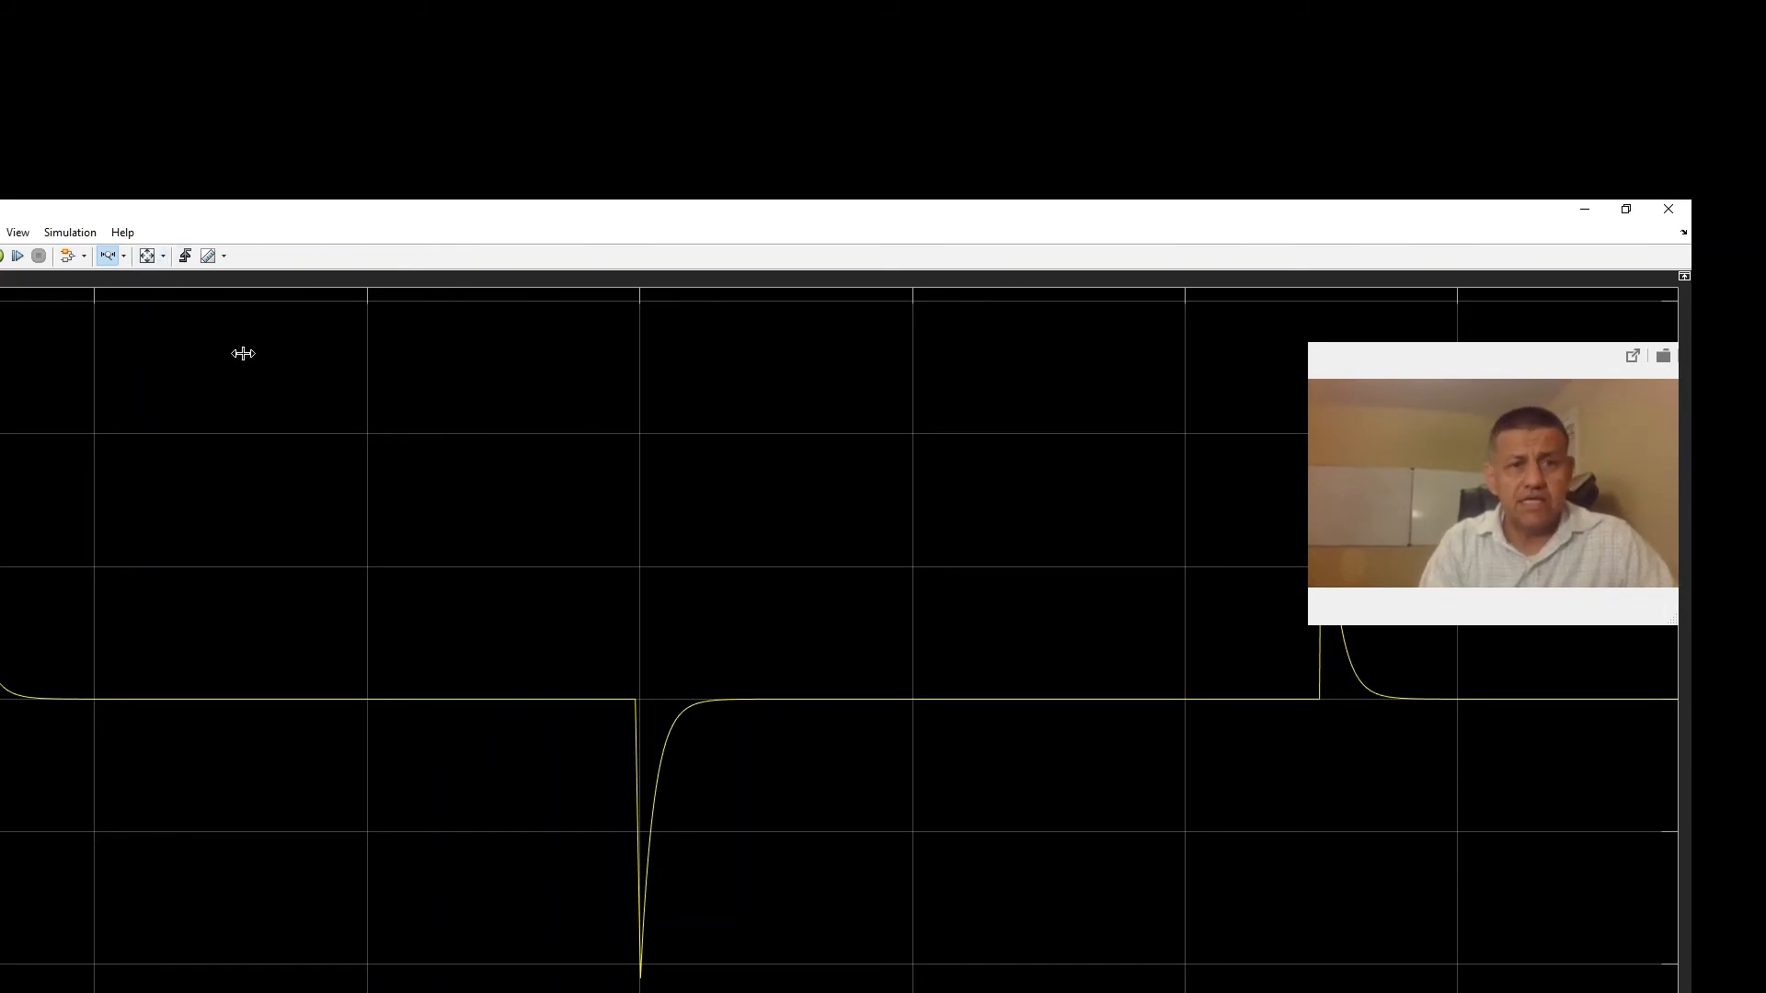
{"action": "left_click", "coordinate": [1586, 212]}
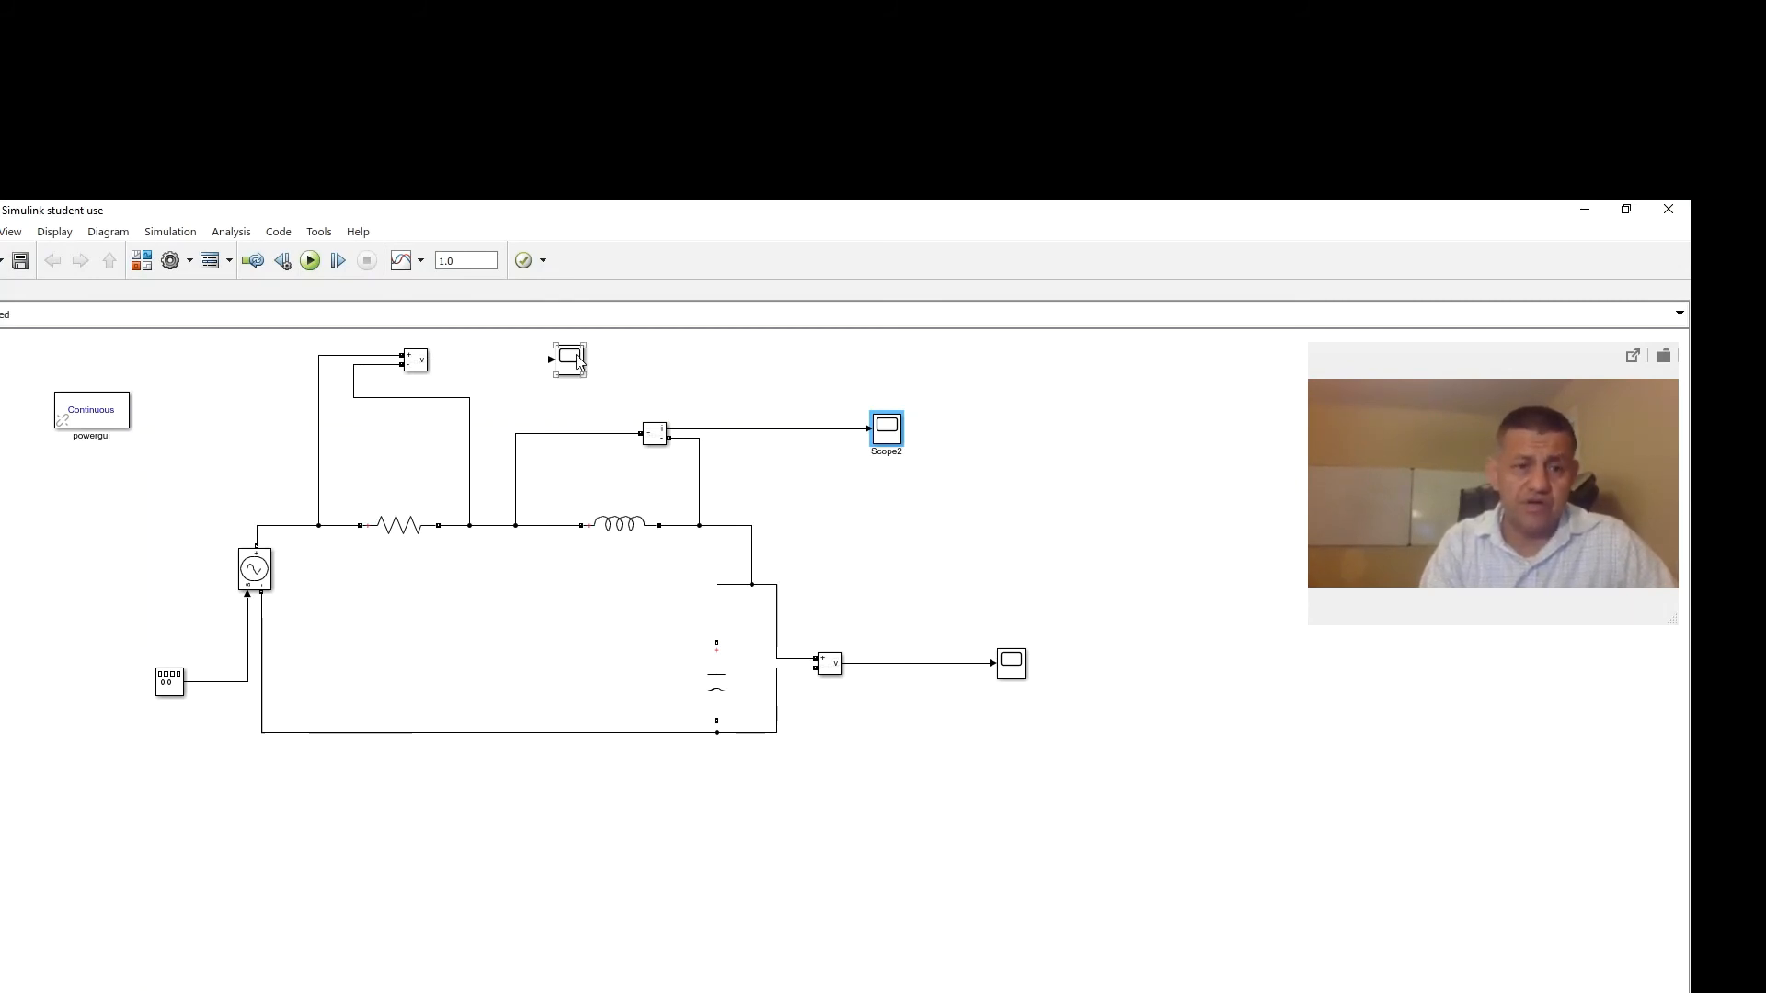
Open Scope1 for the resistor voltage, maximize its window and scale both axes to fit the waveform
{"action": "double_click", "coordinate": [572, 358]}
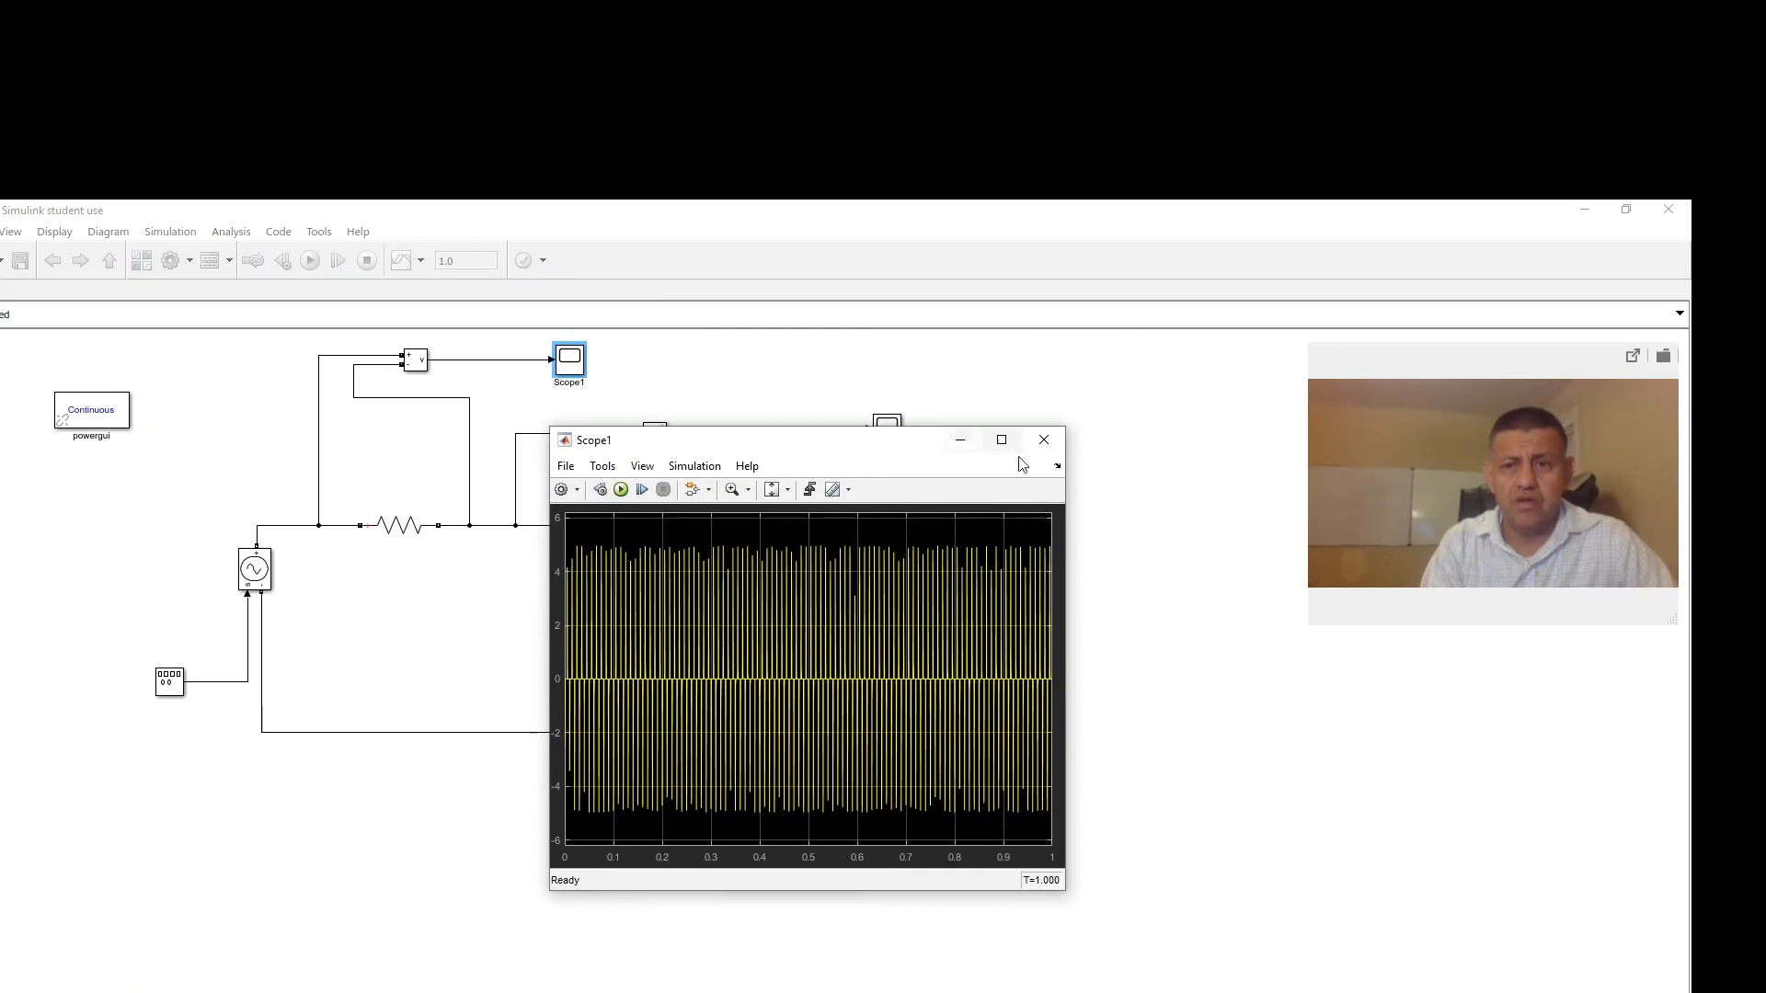
{"action": "left_click", "coordinate": [1001, 441]}
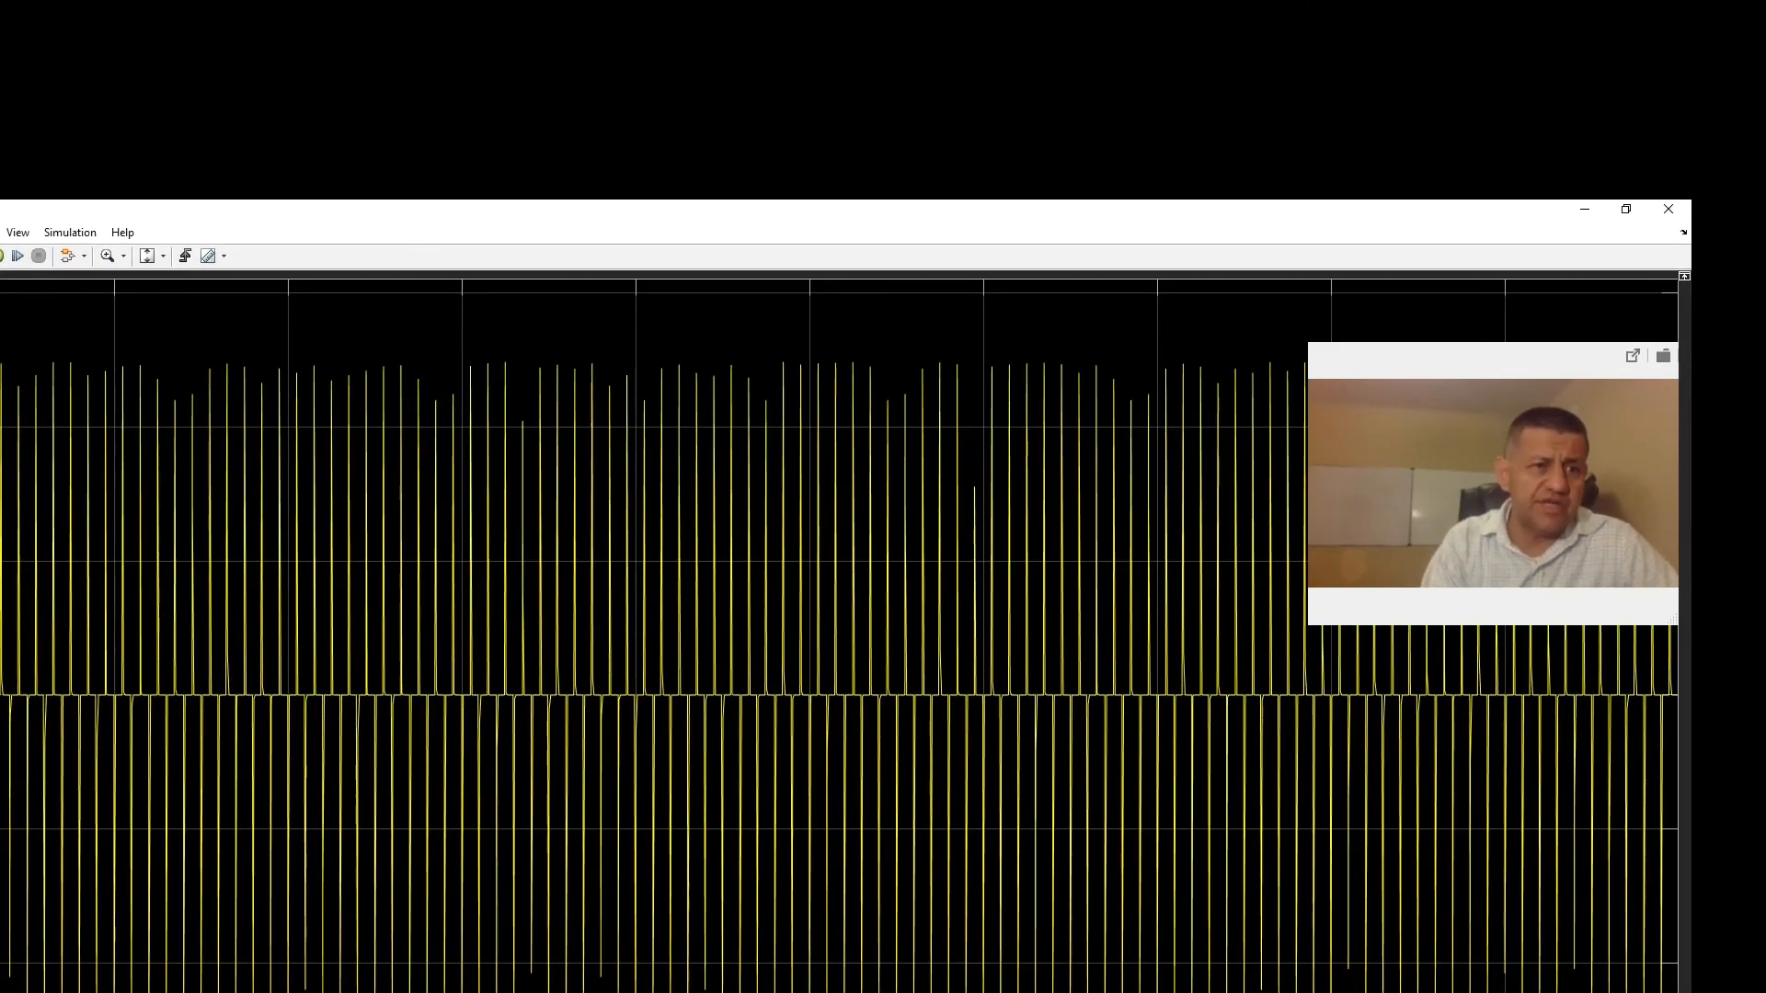
{"action": "left_click", "coordinate": [165, 260]}
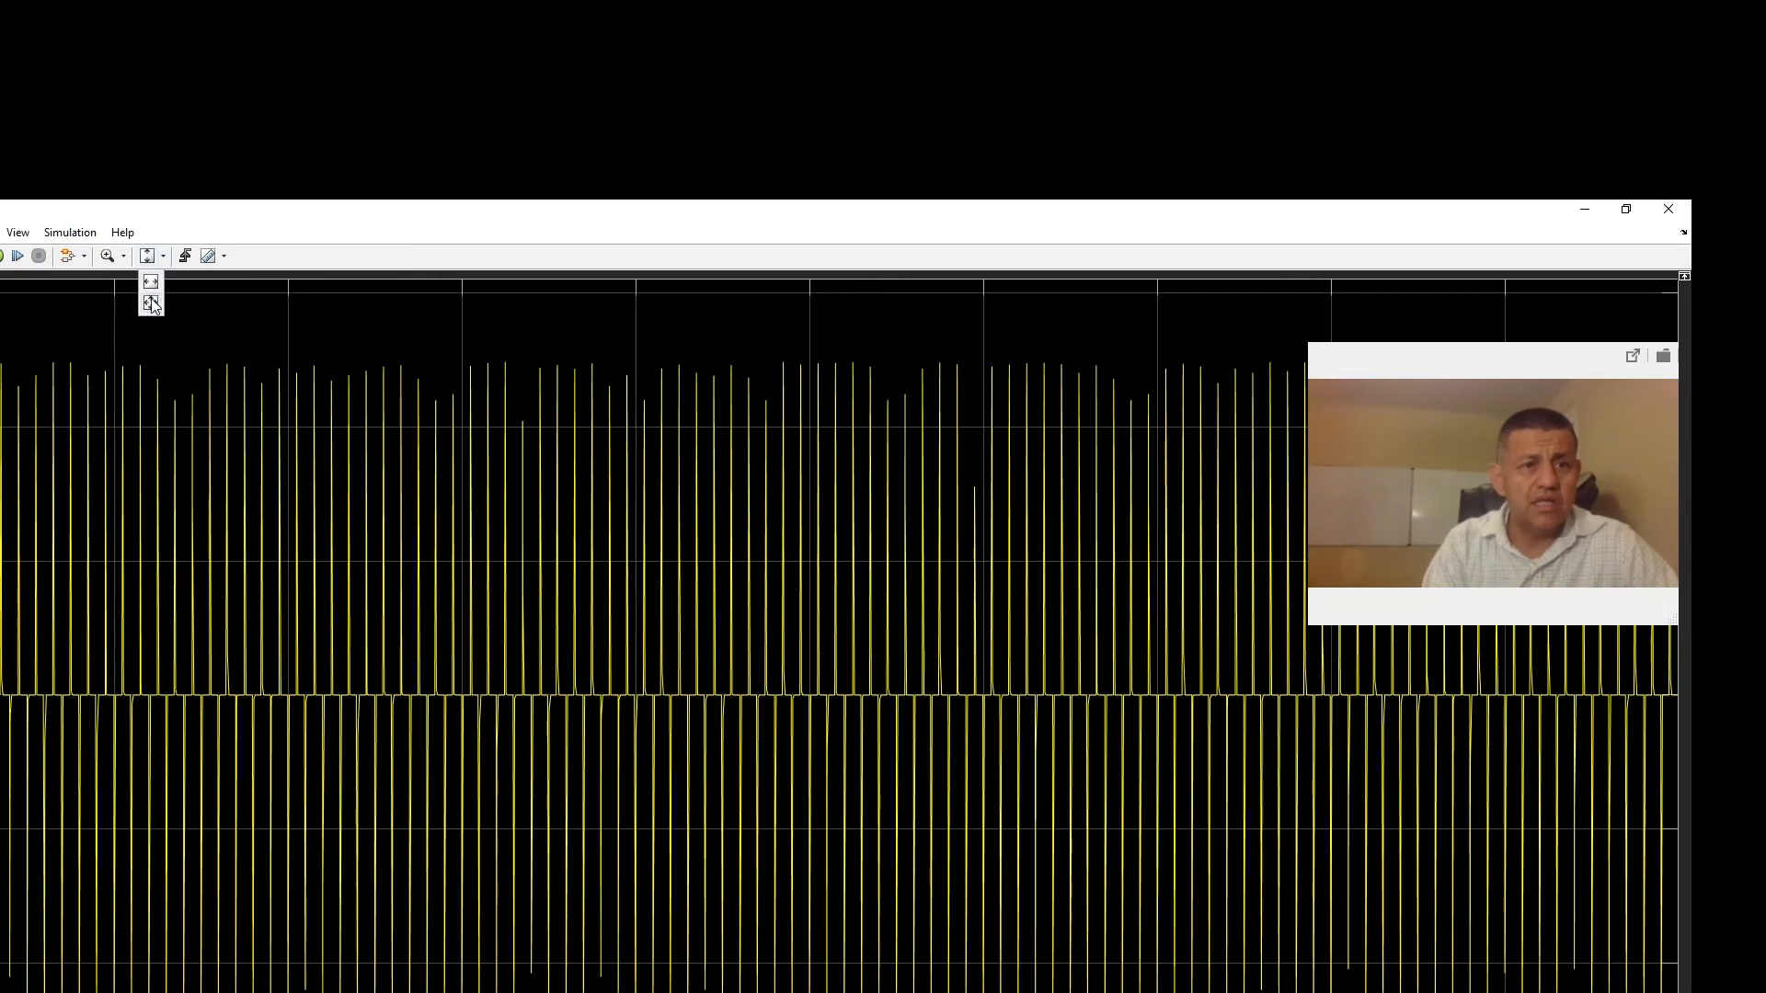
{"action": "left_click", "coordinate": [152, 300]}
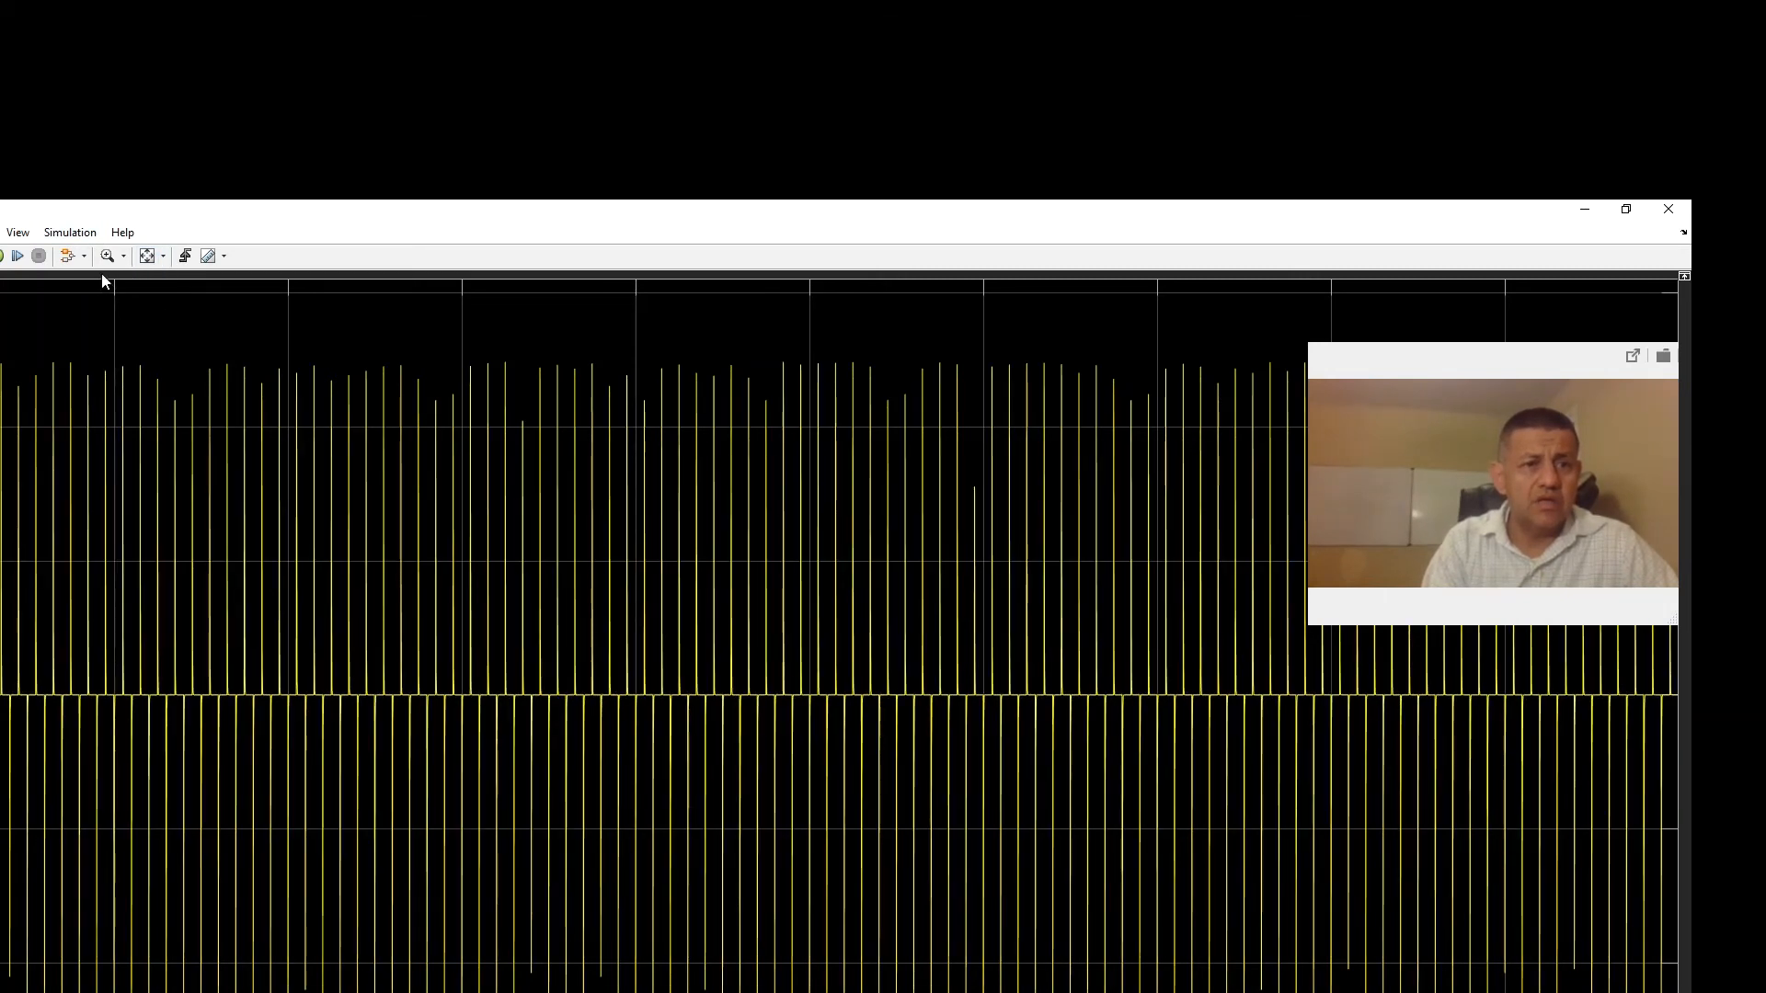
Zoom in repeatedly along Scope1's time axis to examine individual resistor voltage spikes and their decay
{"action": "left_click", "coordinate": [123, 257]}
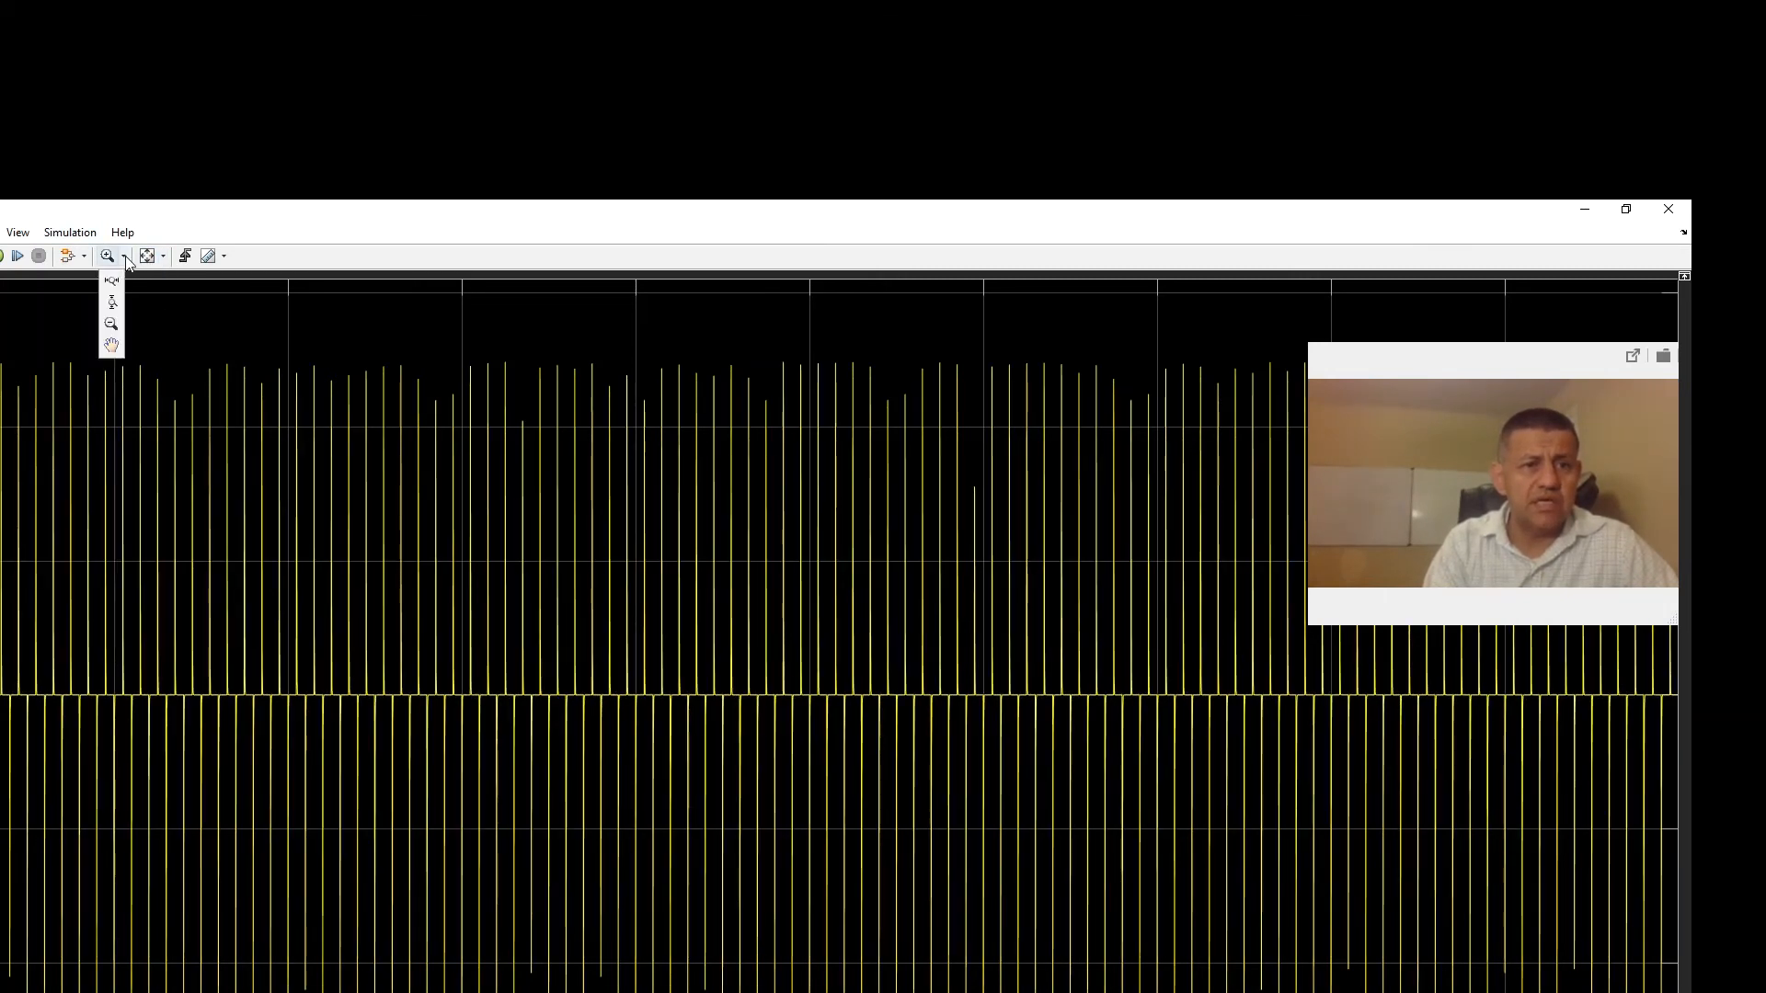
{"action": "left_click", "coordinate": [112, 282]}
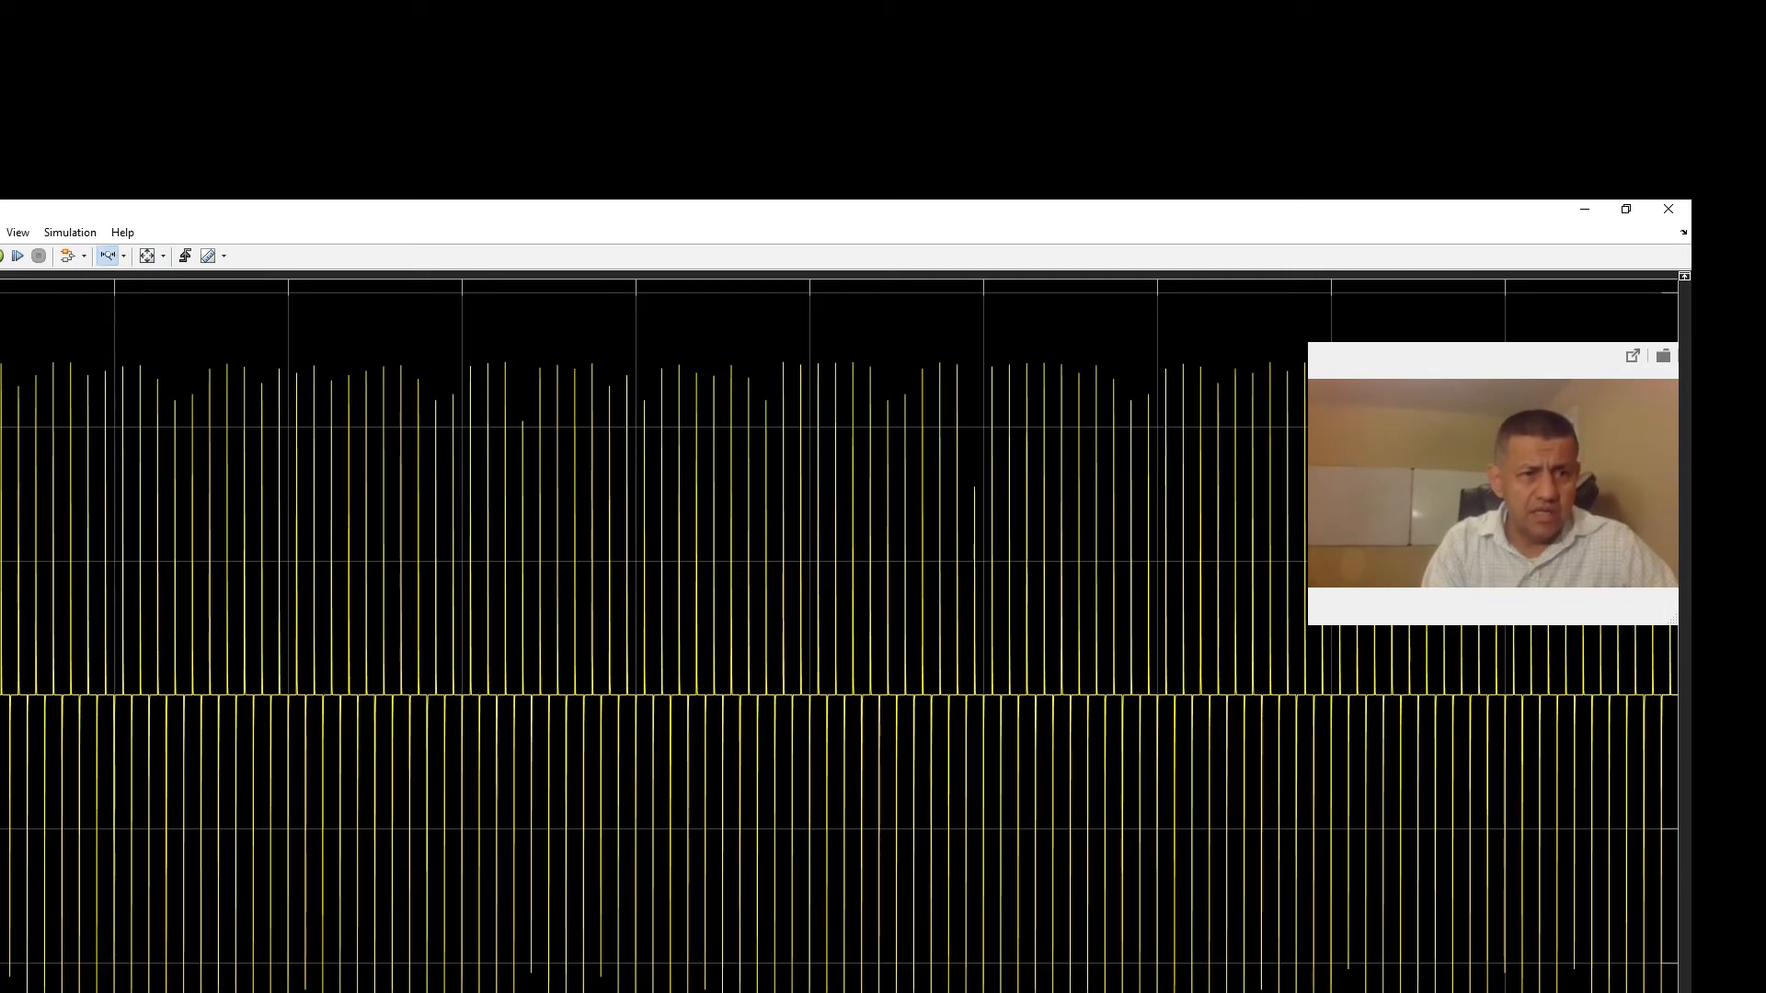
{"action": "left_click_drag", "start_coordinate": [2, 366], "coordinate": [1176, 360]}
{"action": "left_click_drag", "start_coordinate": [2, 346], "coordinate": [1233, 358]}
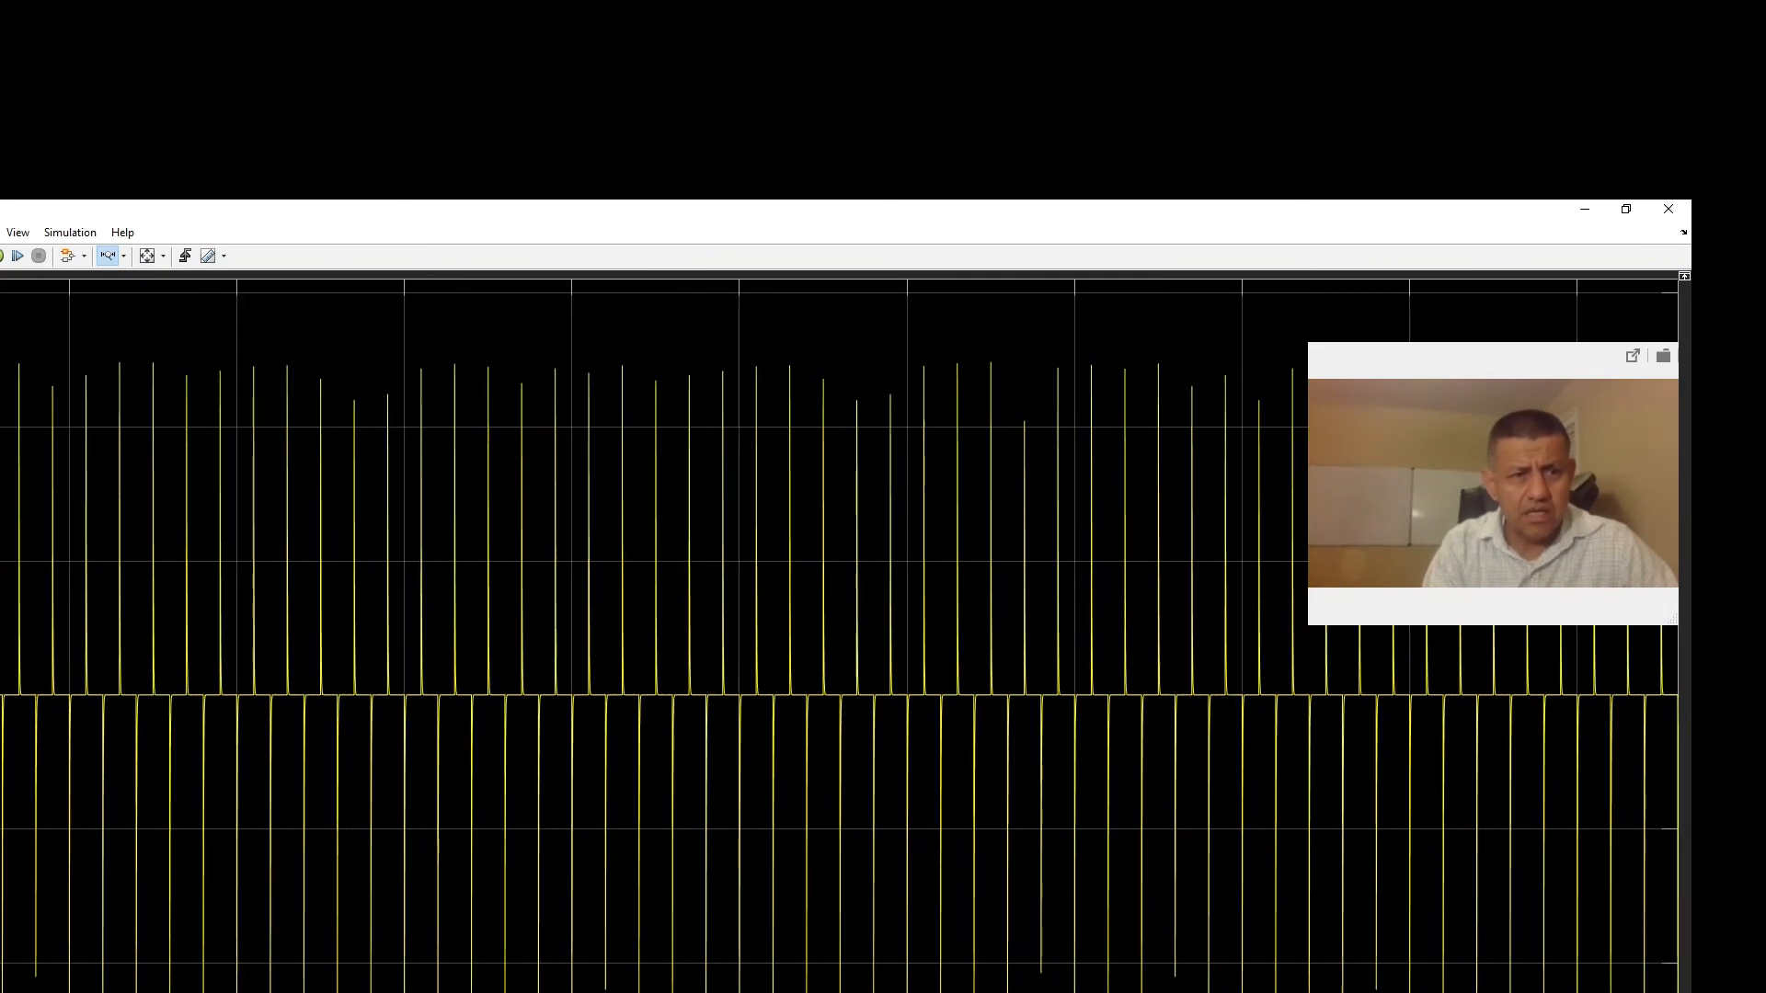
{"action": "left_click_drag", "start_coordinate": [2, 409], "coordinate": [1101, 429]}
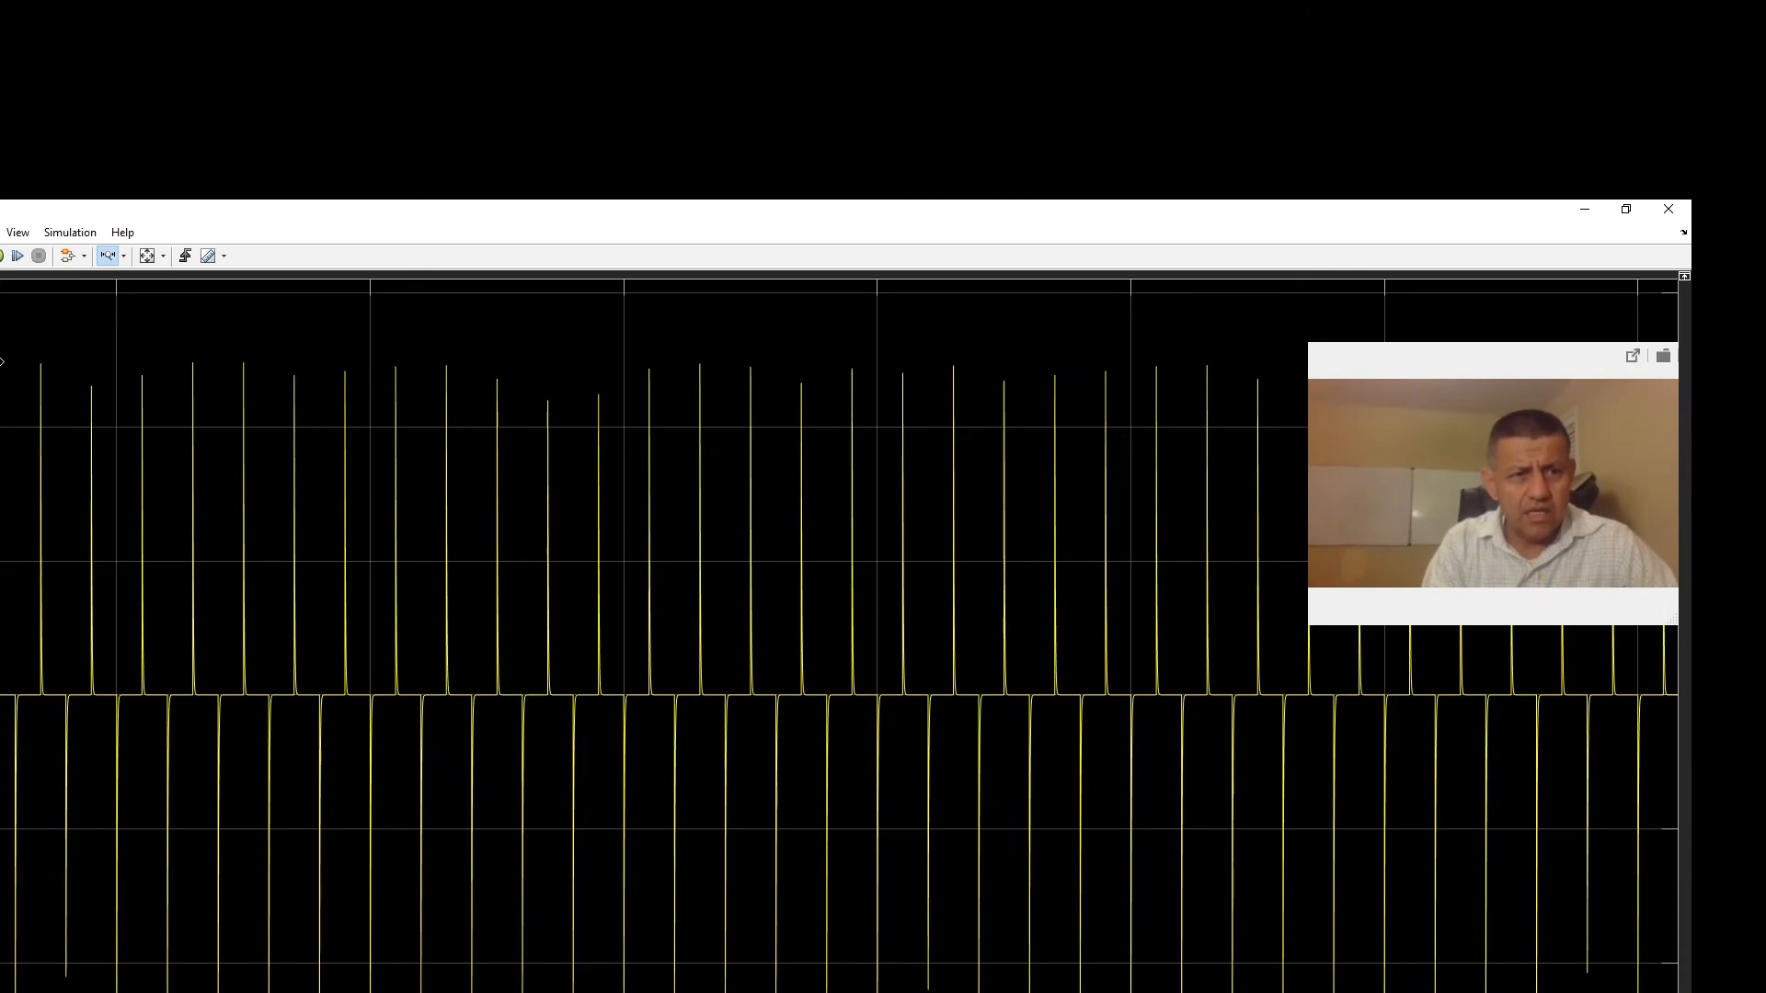
{"action": "left_click_drag", "start_coordinate": [2, 409], "coordinate": [1210, 428]}
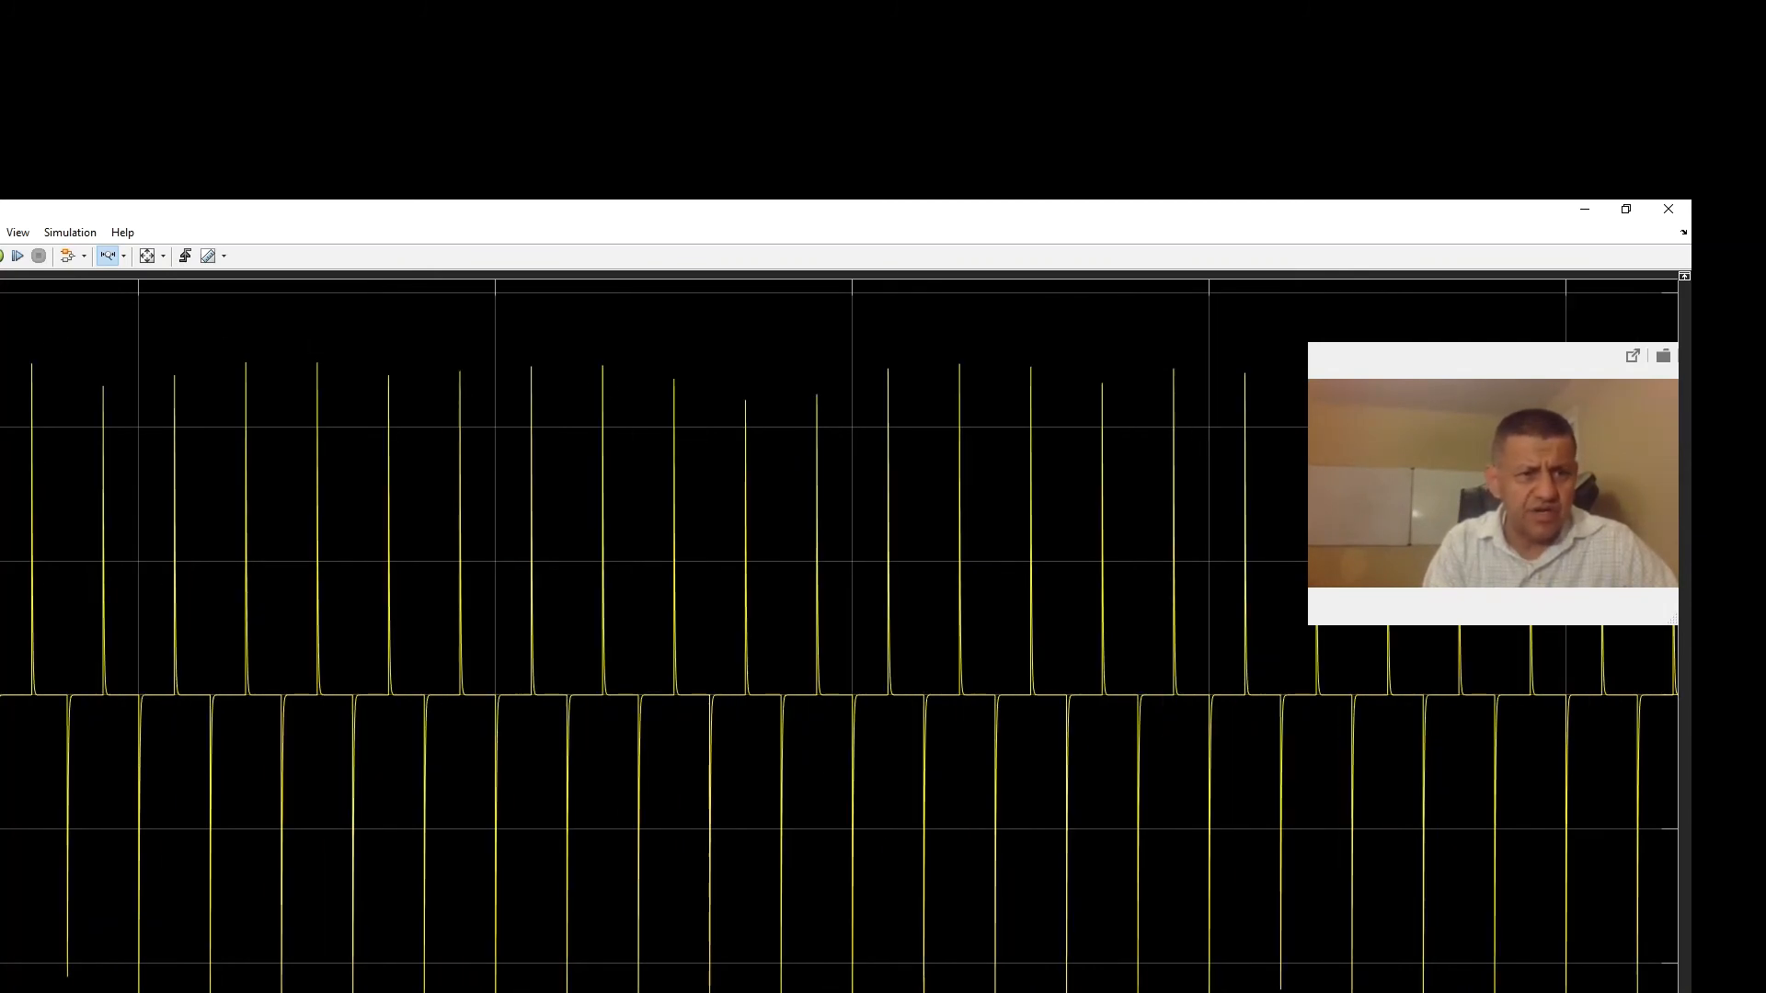
{"action": "left_click_drag", "start_coordinate": [2, 368], "coordinate": [1226, 445]}
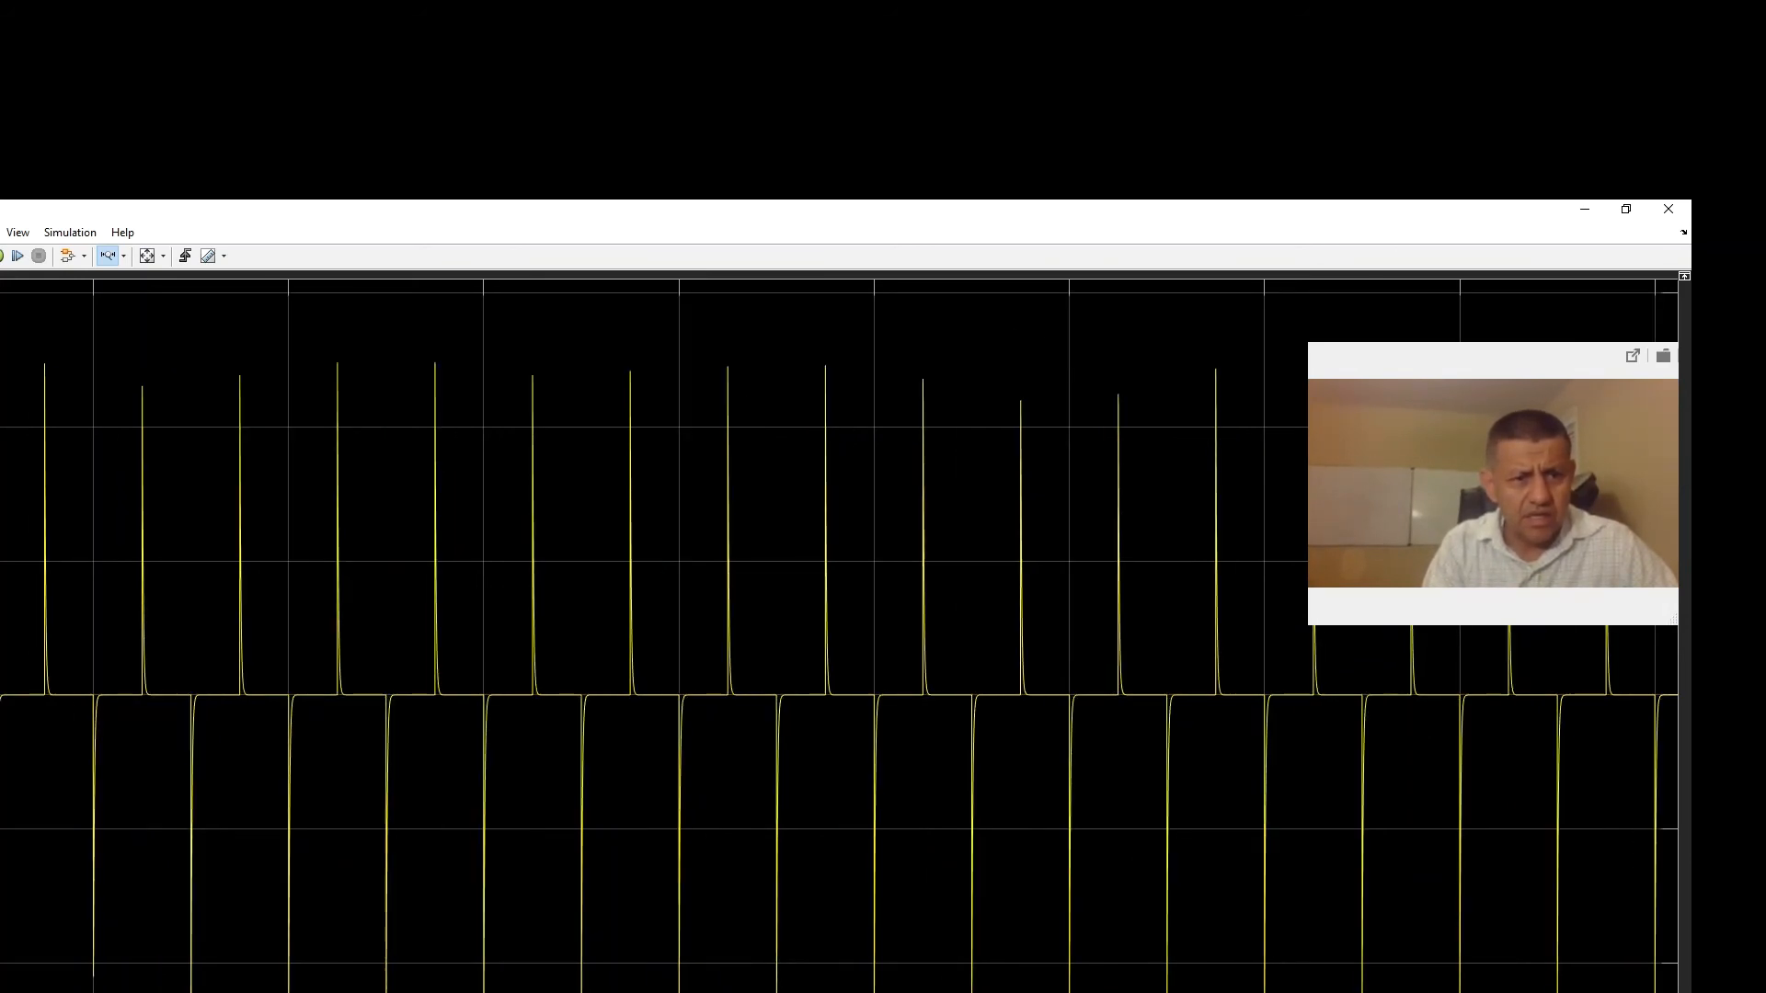
{"action": "left_click_drag", "start_coordinate": [2, 354], "coordinate": [1202, 416]}
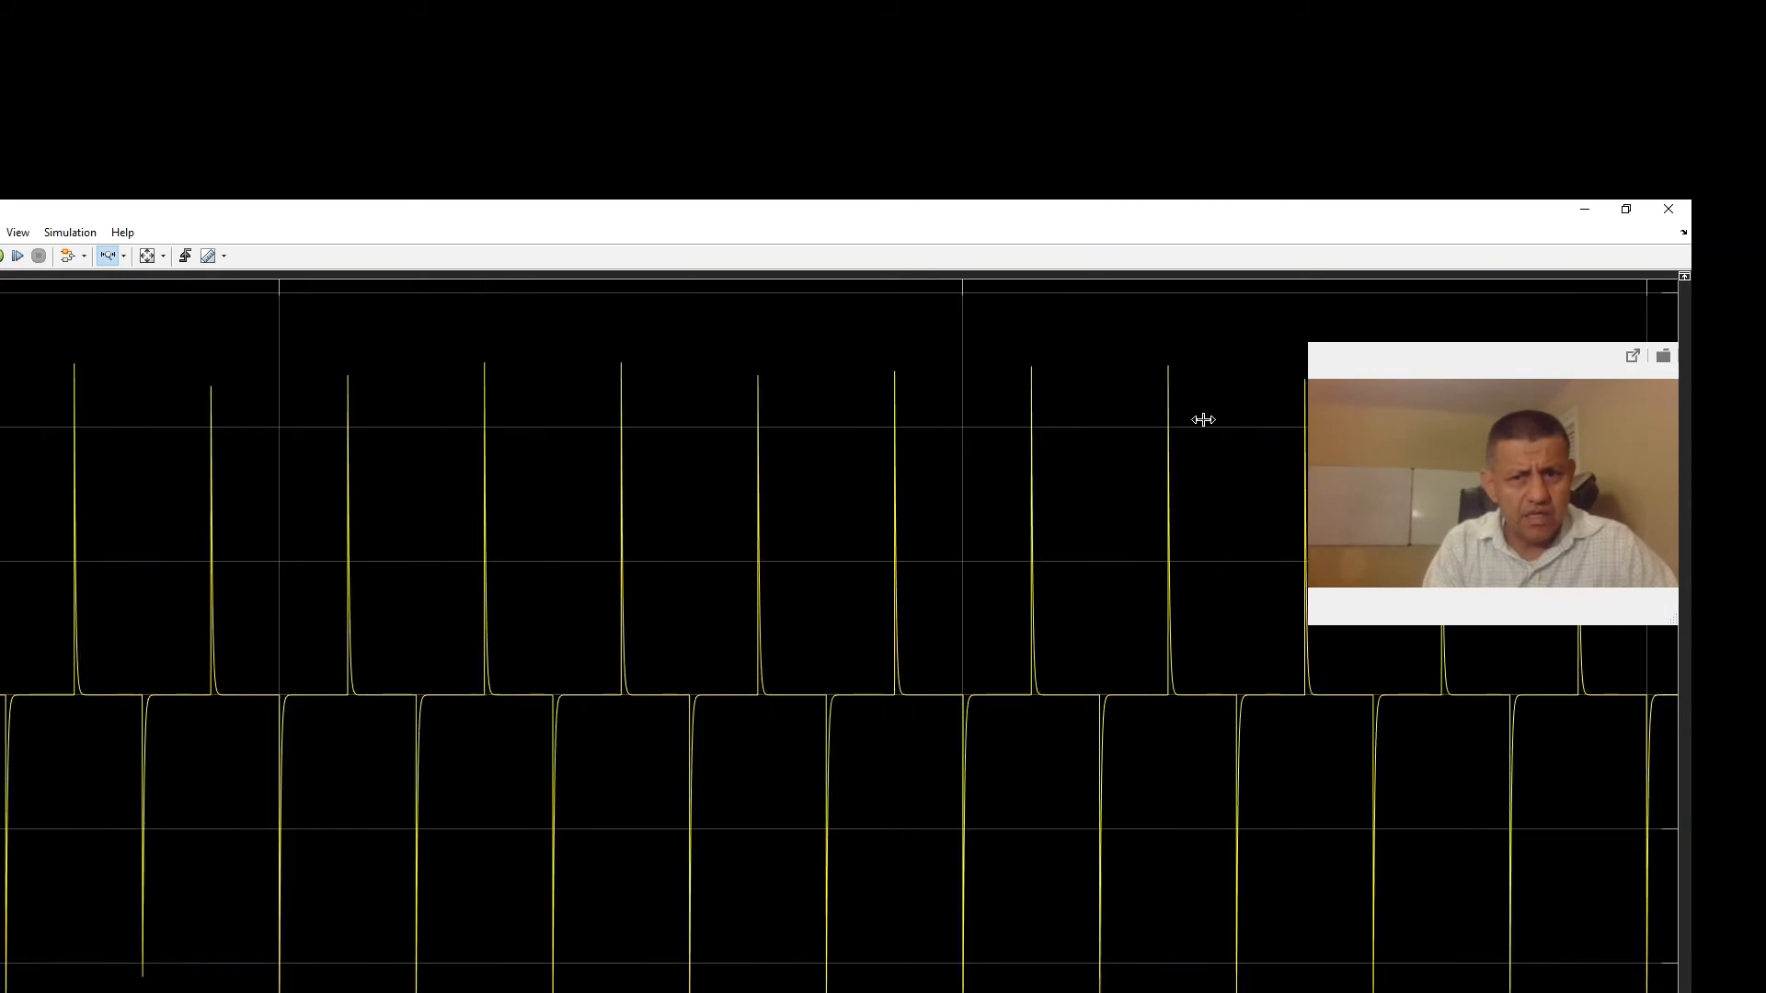
{"action": "left_click_drag", "start_coordinate": [42, 363], "coordinate": [1293, 458]}
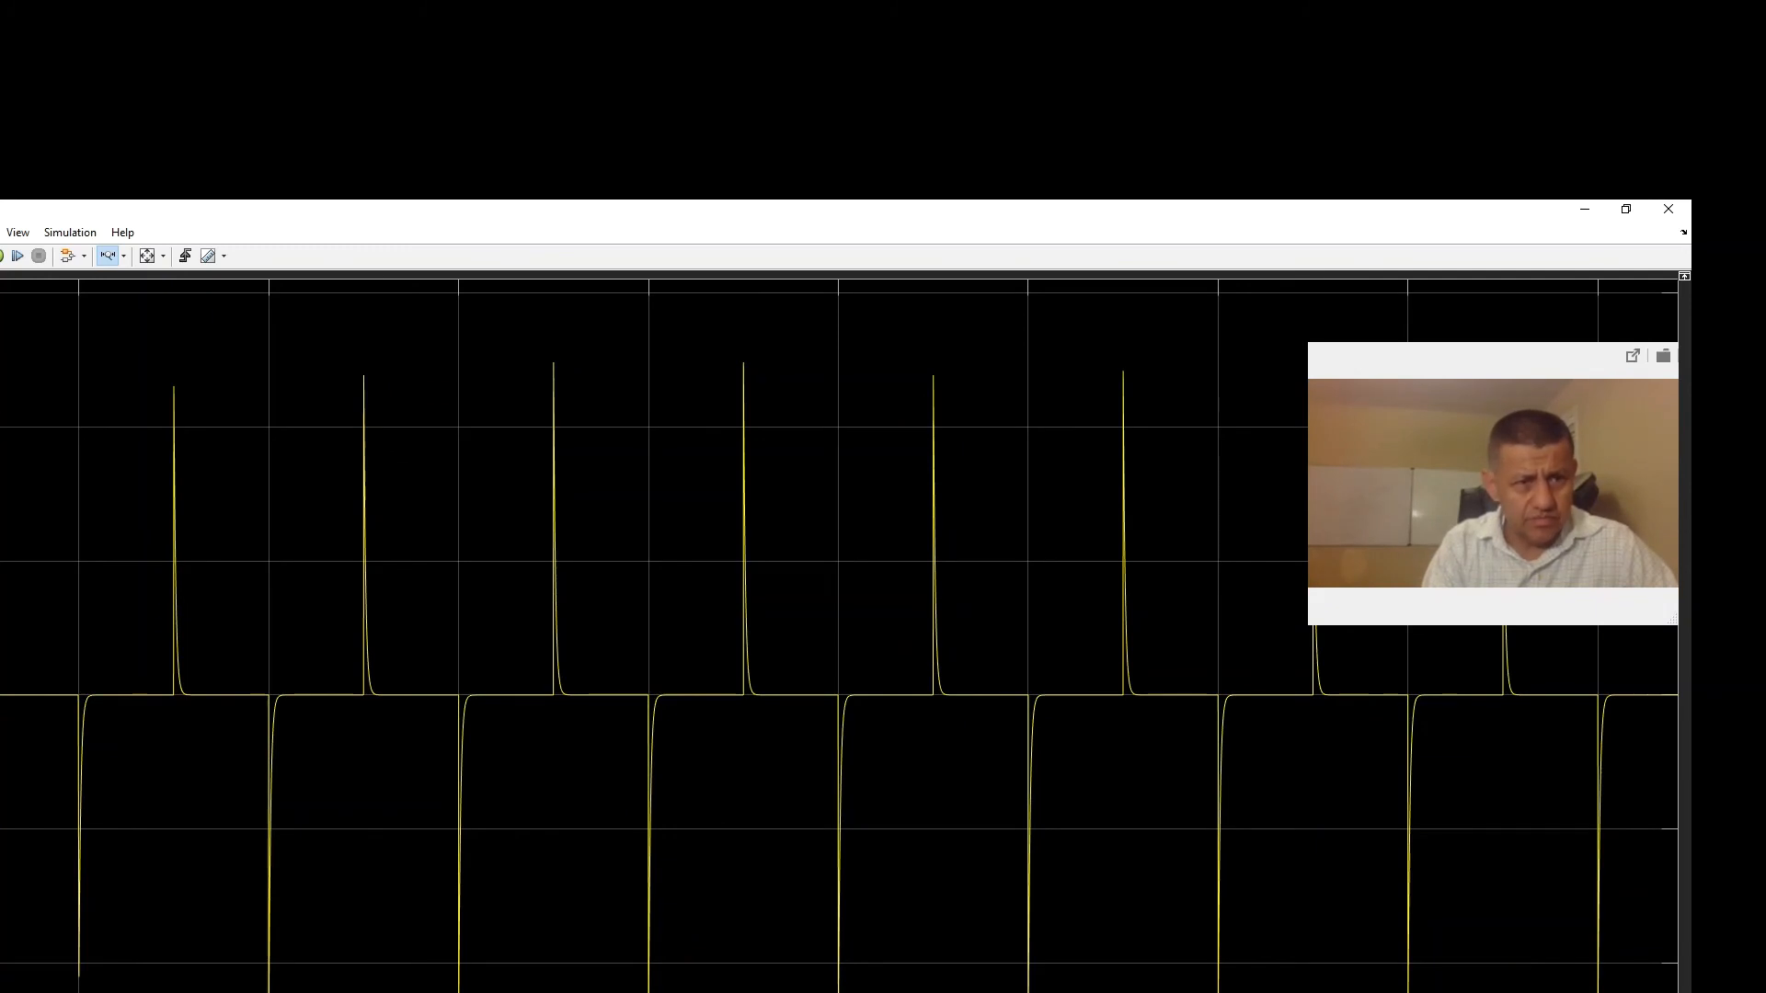
{"action": "left_click_drag", "start_coordinate": [2, 356], "coordinate": [1159, 382]}
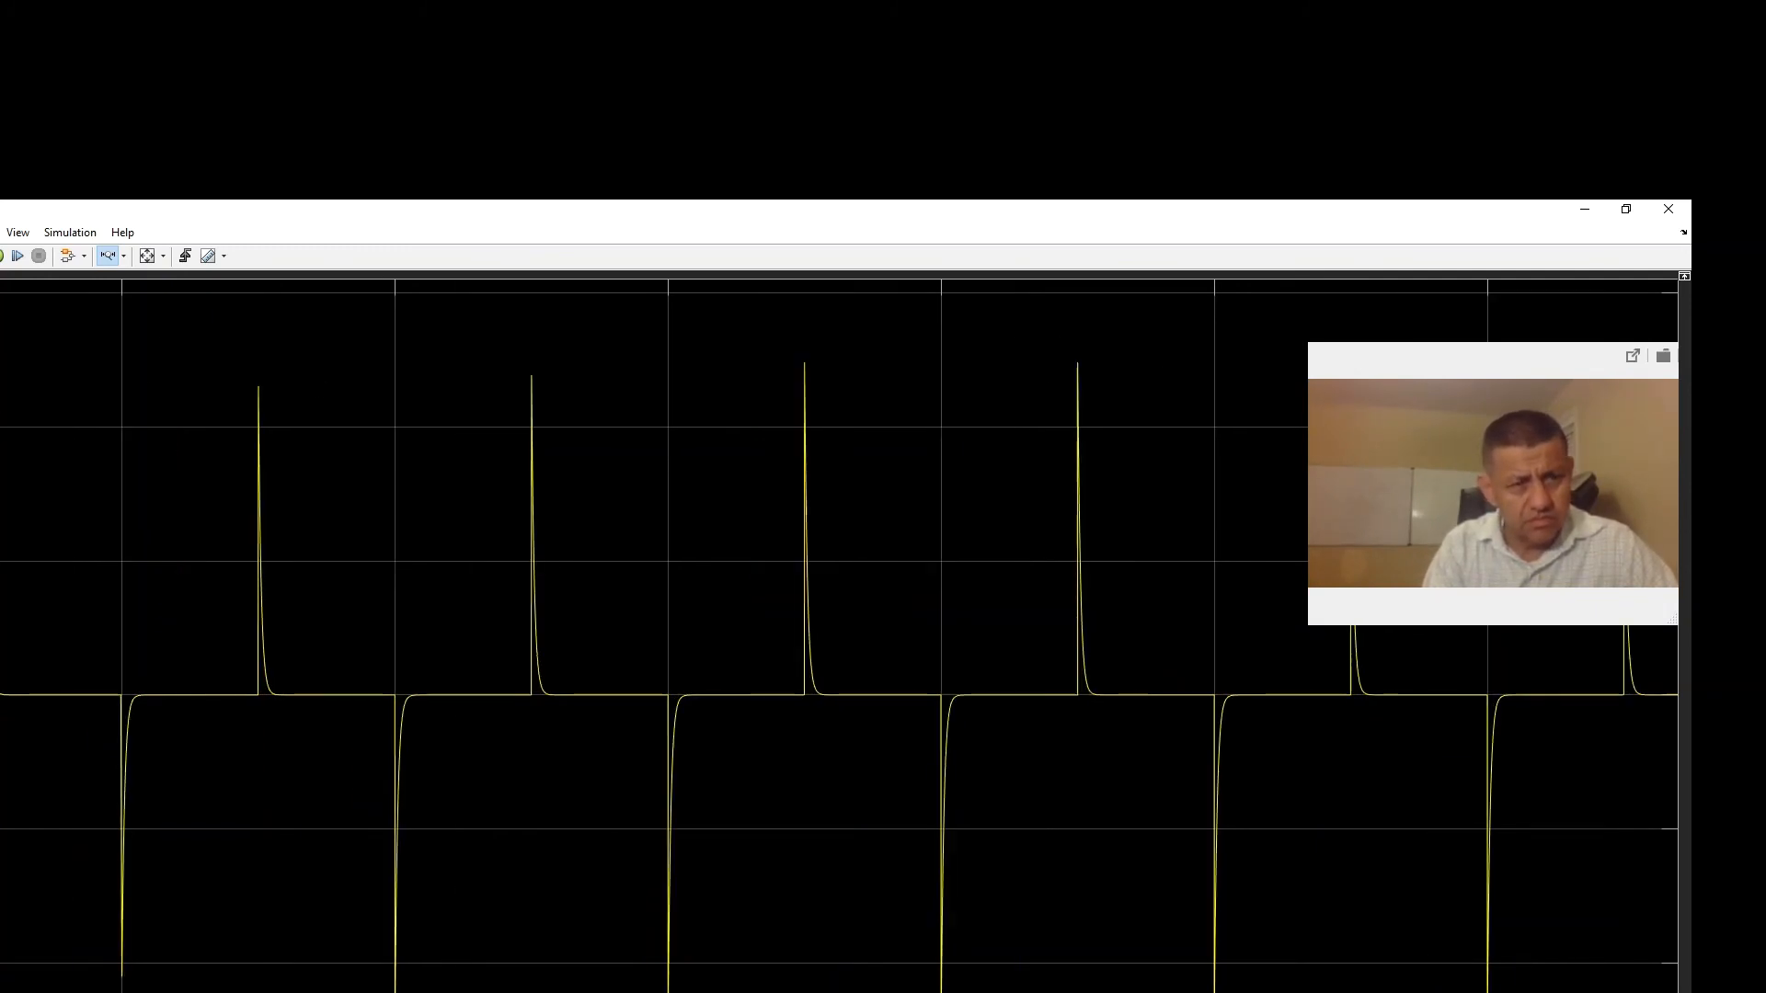
{"action": "left_click_drag", "start_coordinate": [2, 355], "coordinate": [1155, 400]}
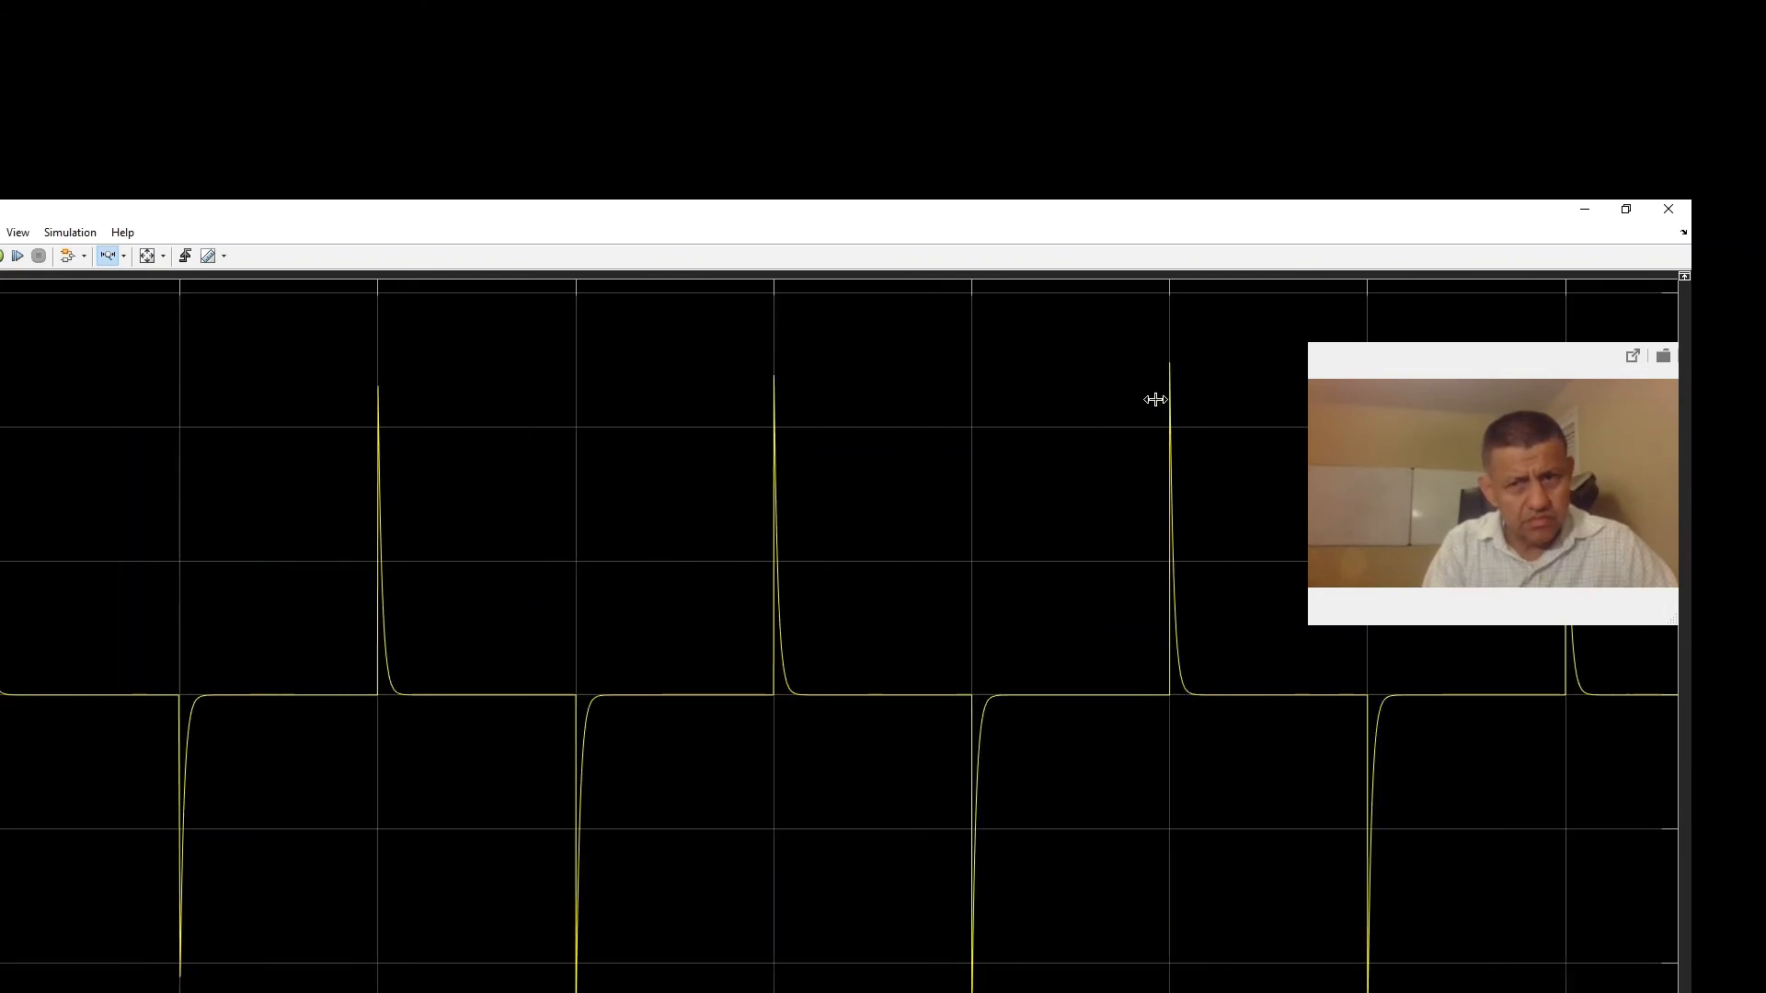
{"action": "left_click_drag", "start_coordinate": [2, 349], "coordinate": [1243, 387]}
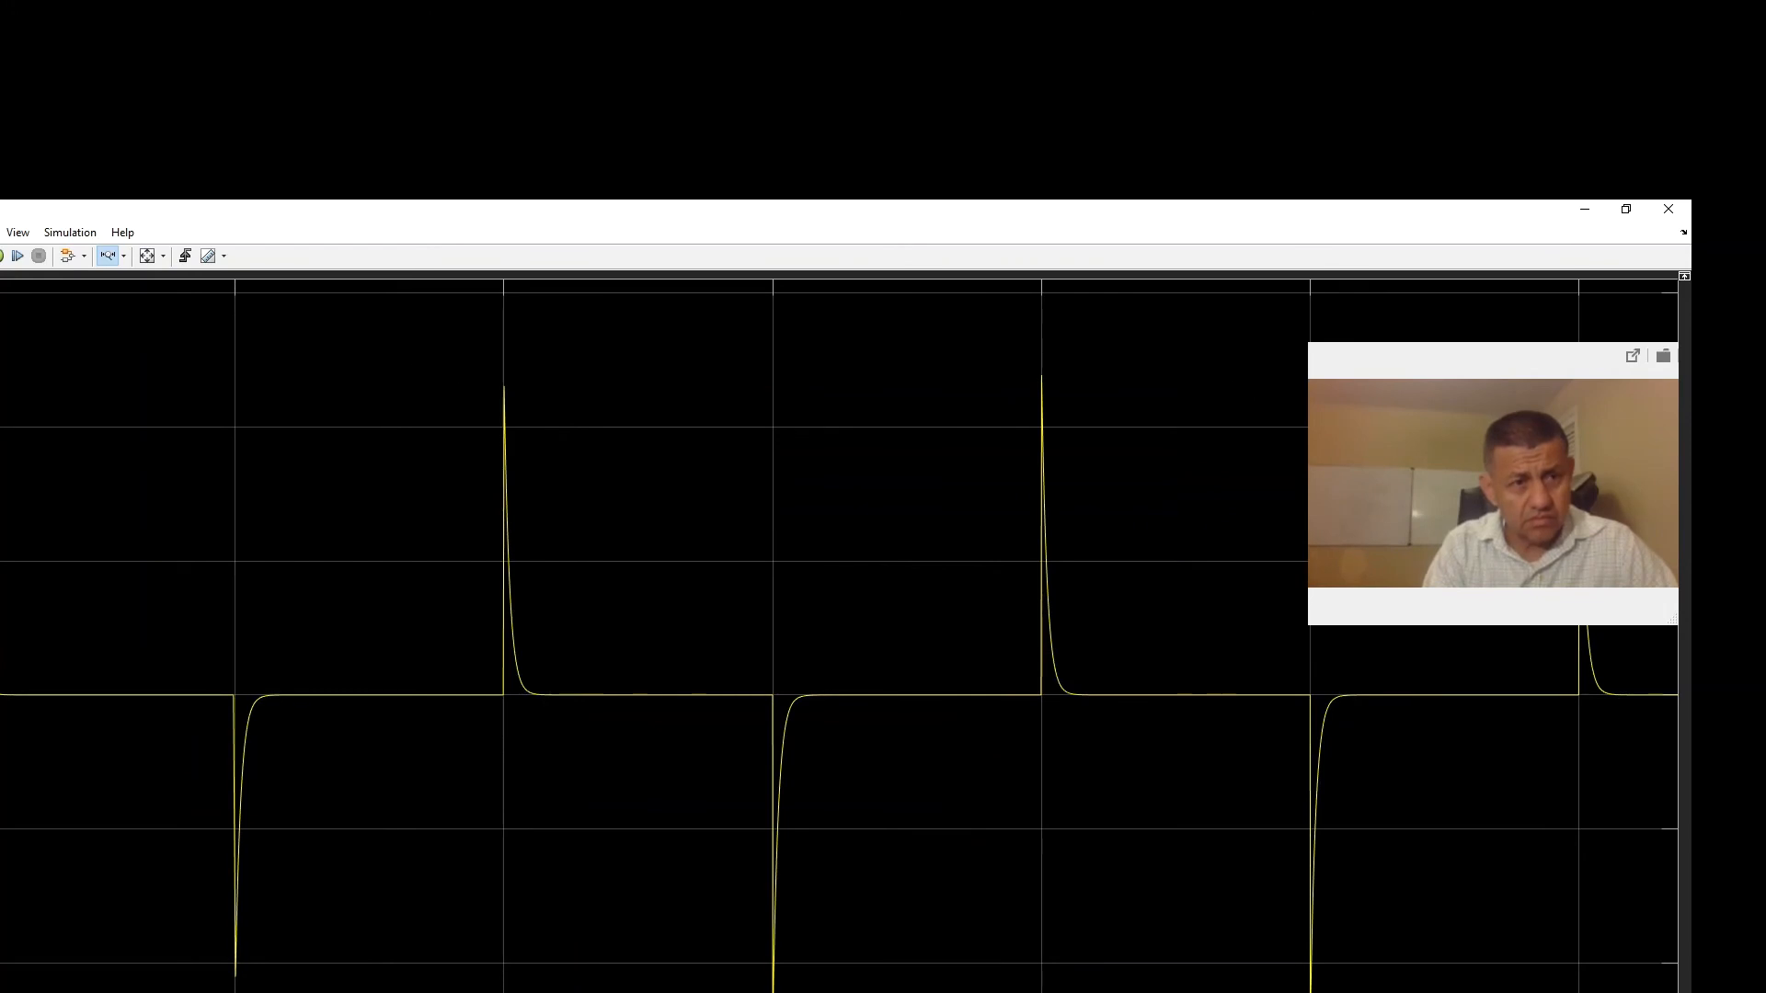
{"action": "left_click_drag", "start_coordinate": [2, 354], "coordinate": [1118, 405]}
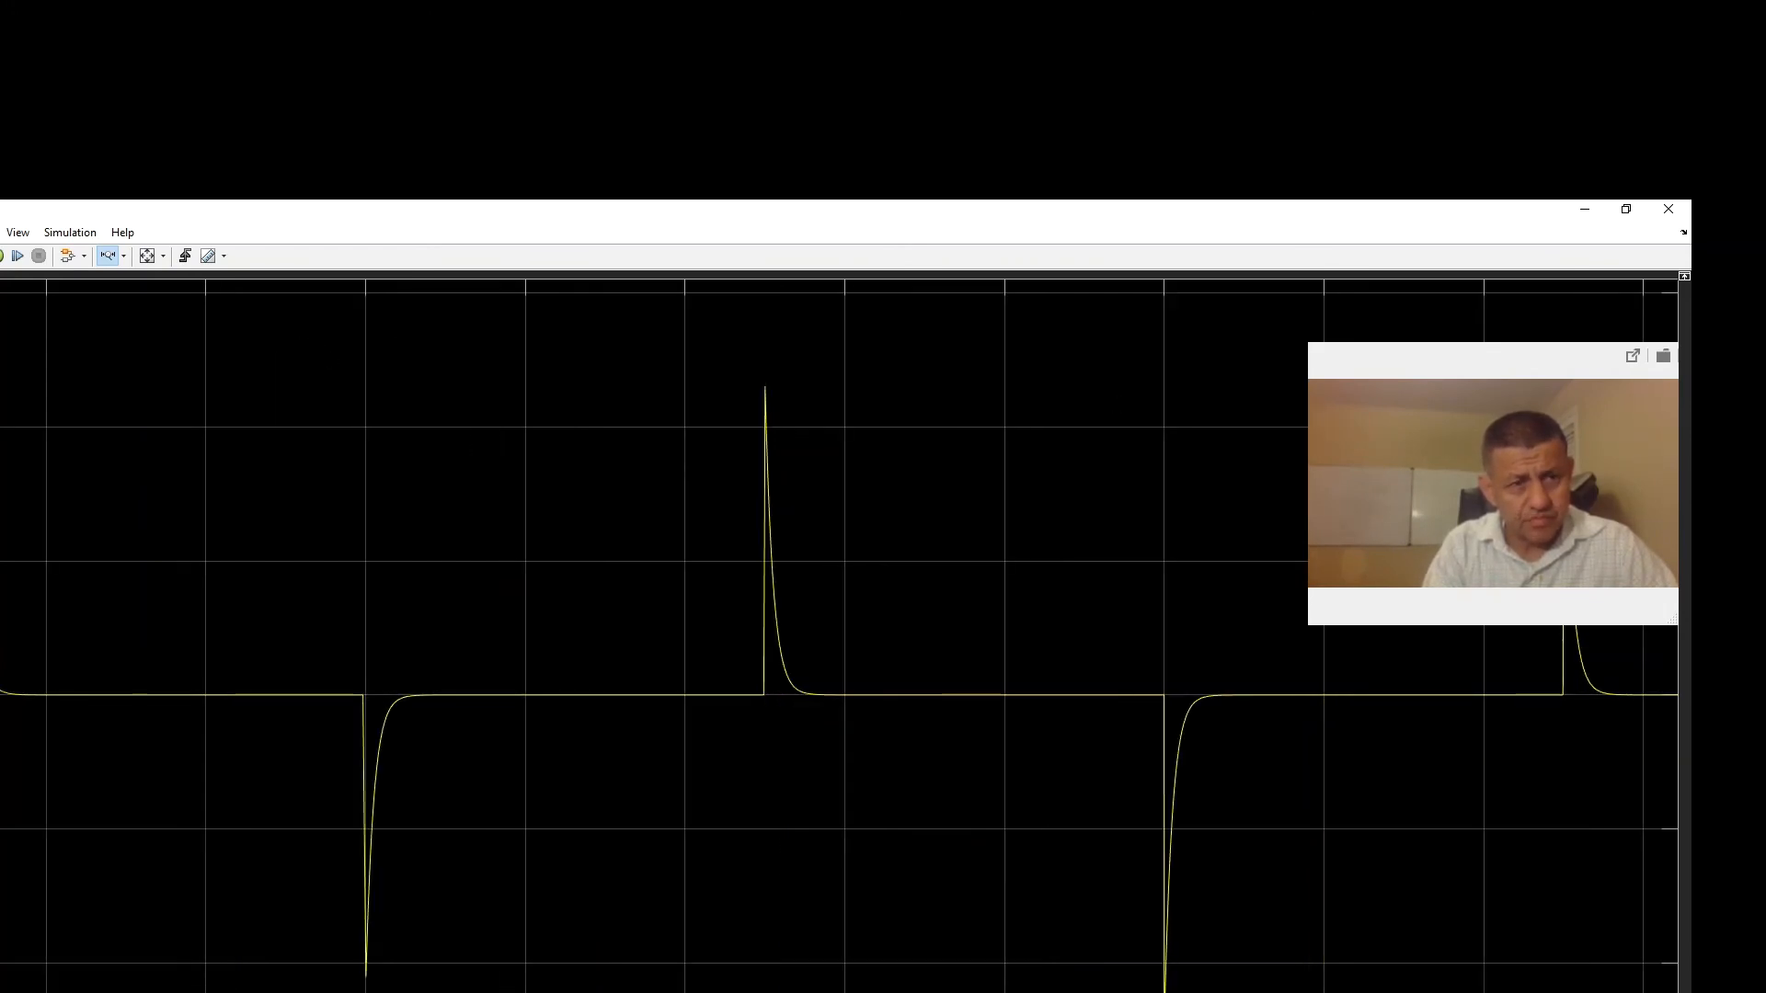
{"action": "left_click_drag", "start_coordinate": [2, 354], "coordinate": [1101, 379]}
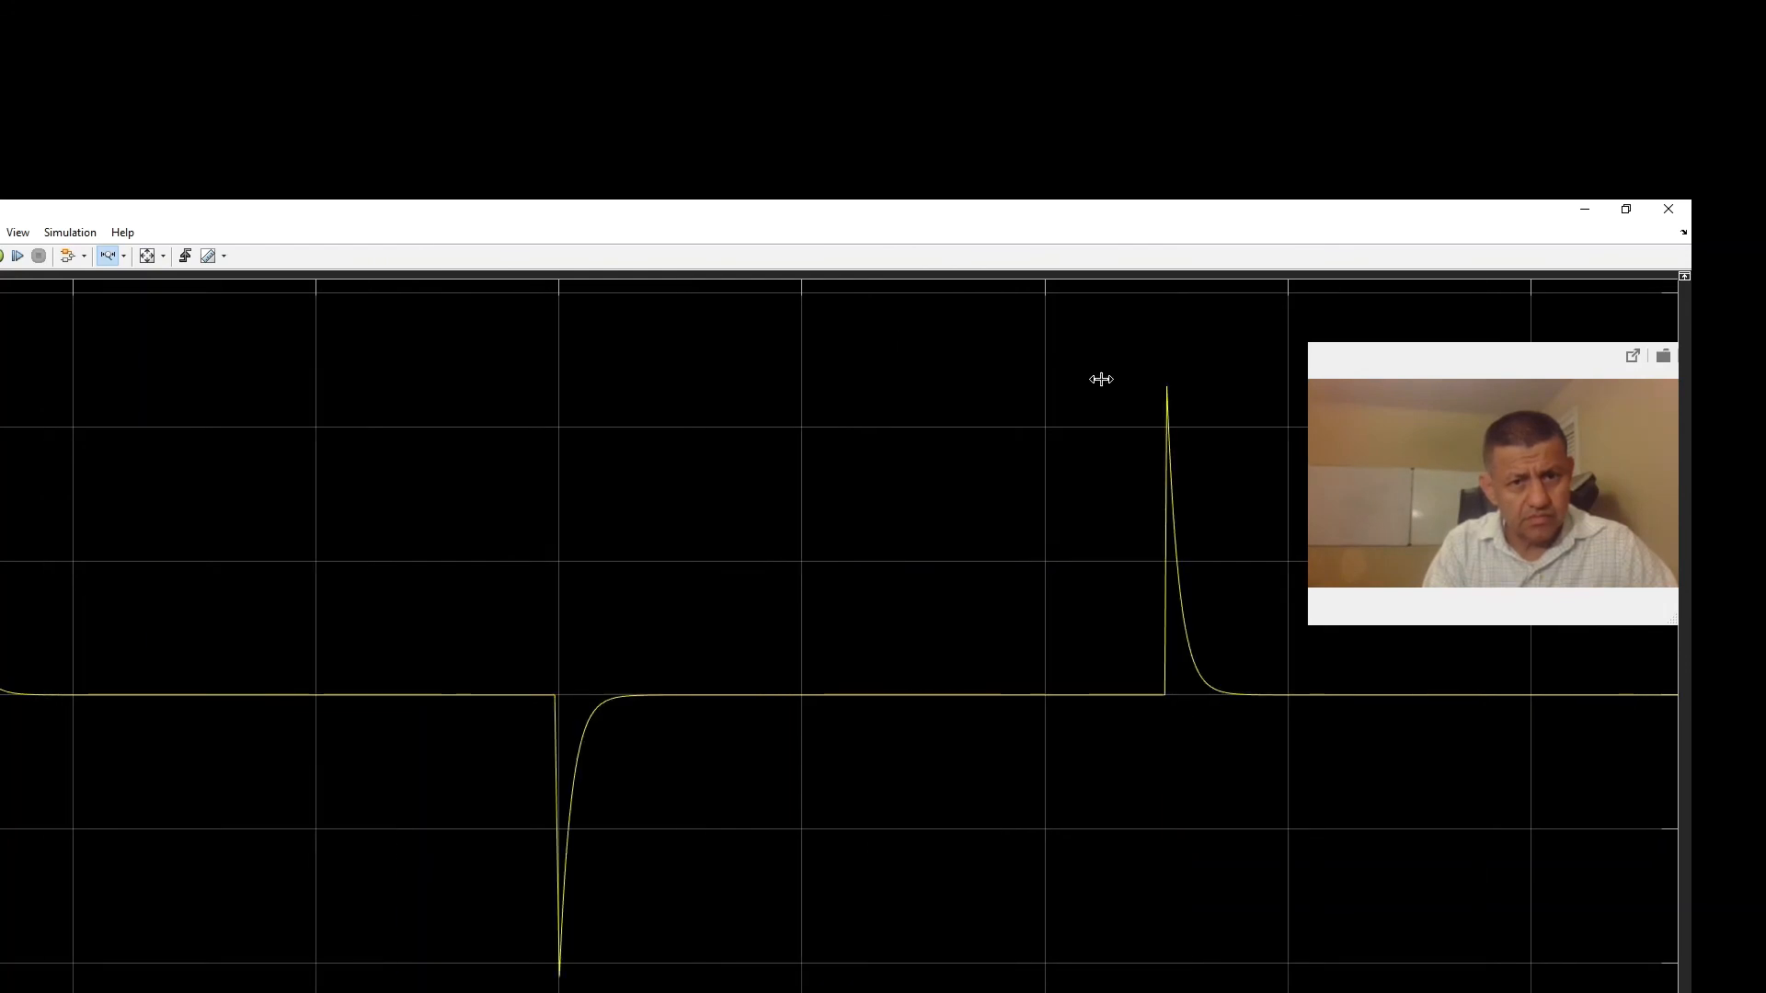
{"action": "left_click_drag", "start_coordinate": [1, 355], "coordinate": [1202, 402]}
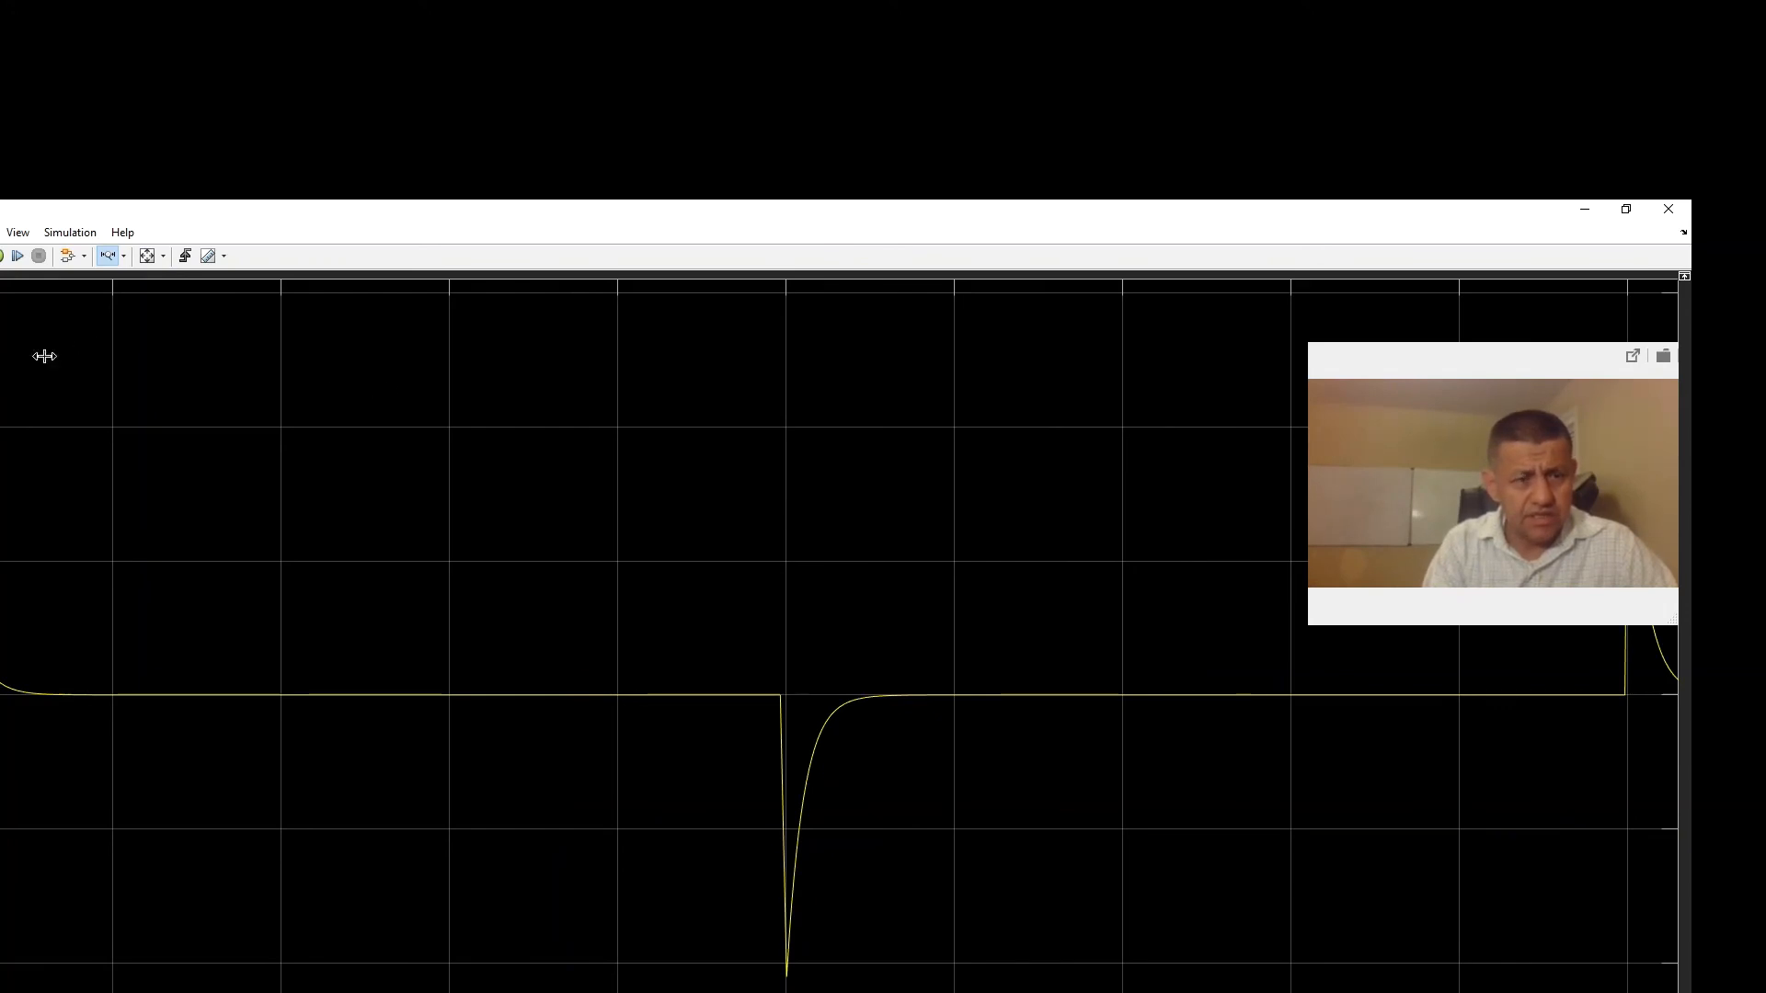
{"action": "left_click_drag", "start_coordinate": [43, 356], "coordinate": [1297, 398]}
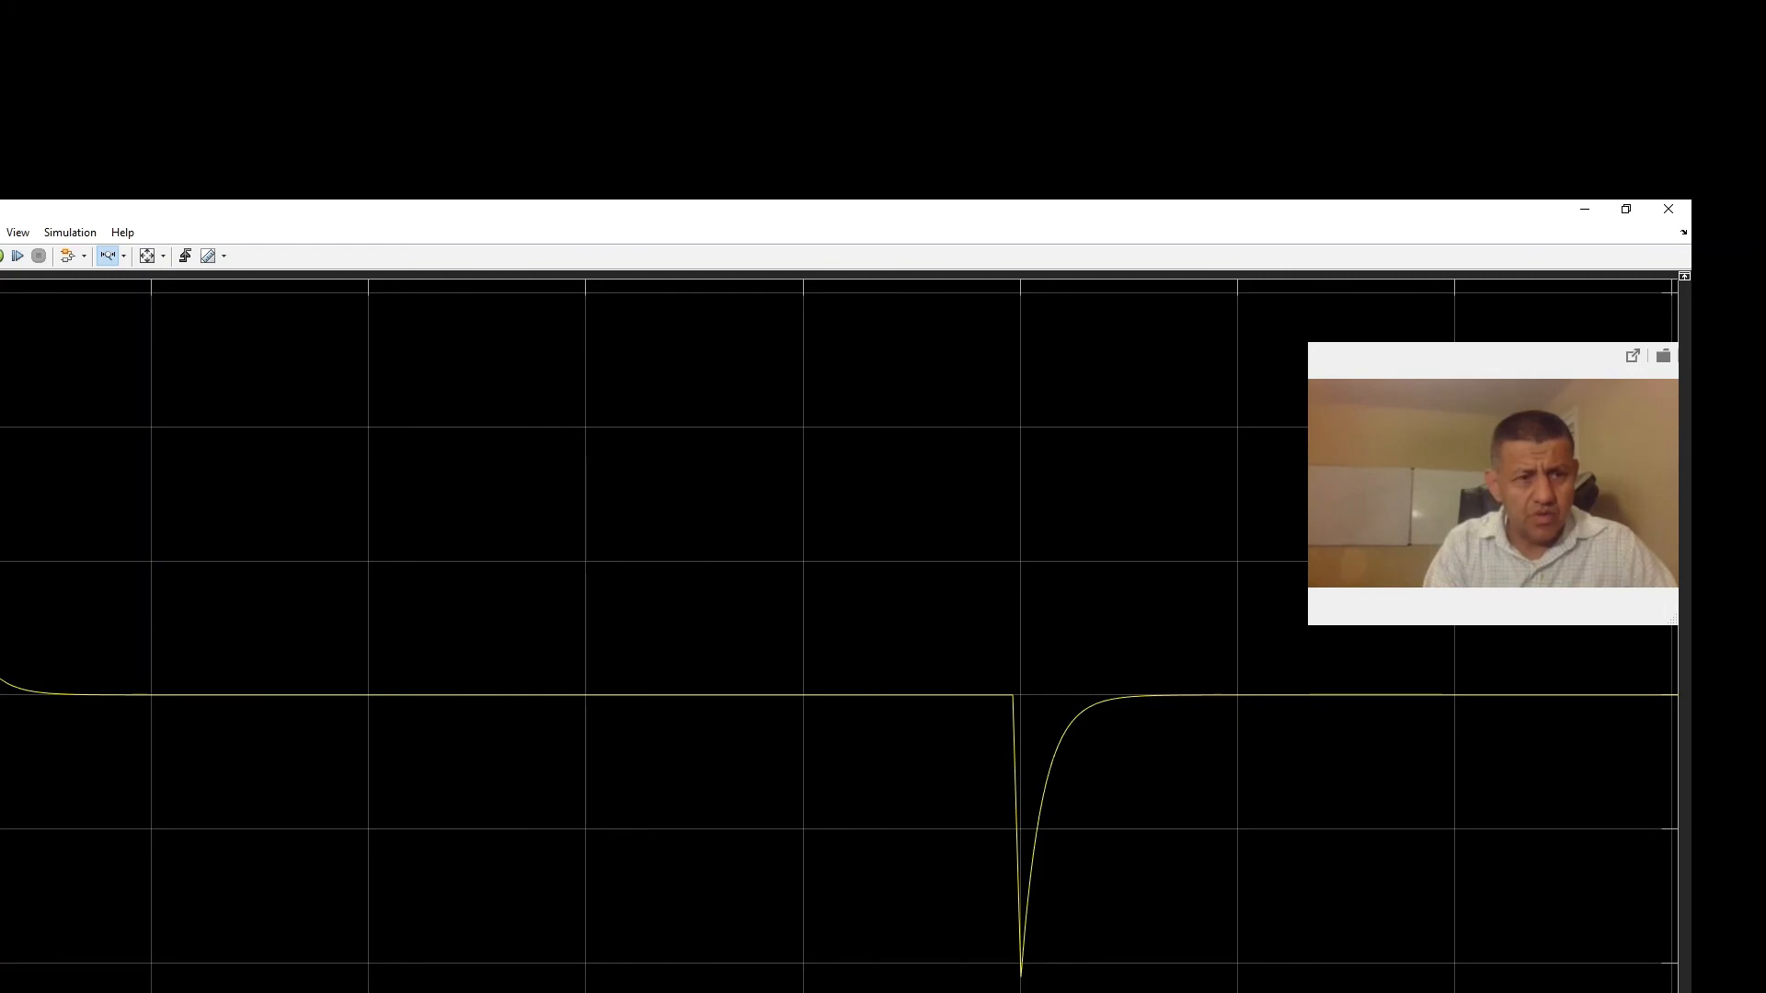
{"action": "left_click_drag", "start_coordinate": [37, 347], "coordinate": [1004, 349]}
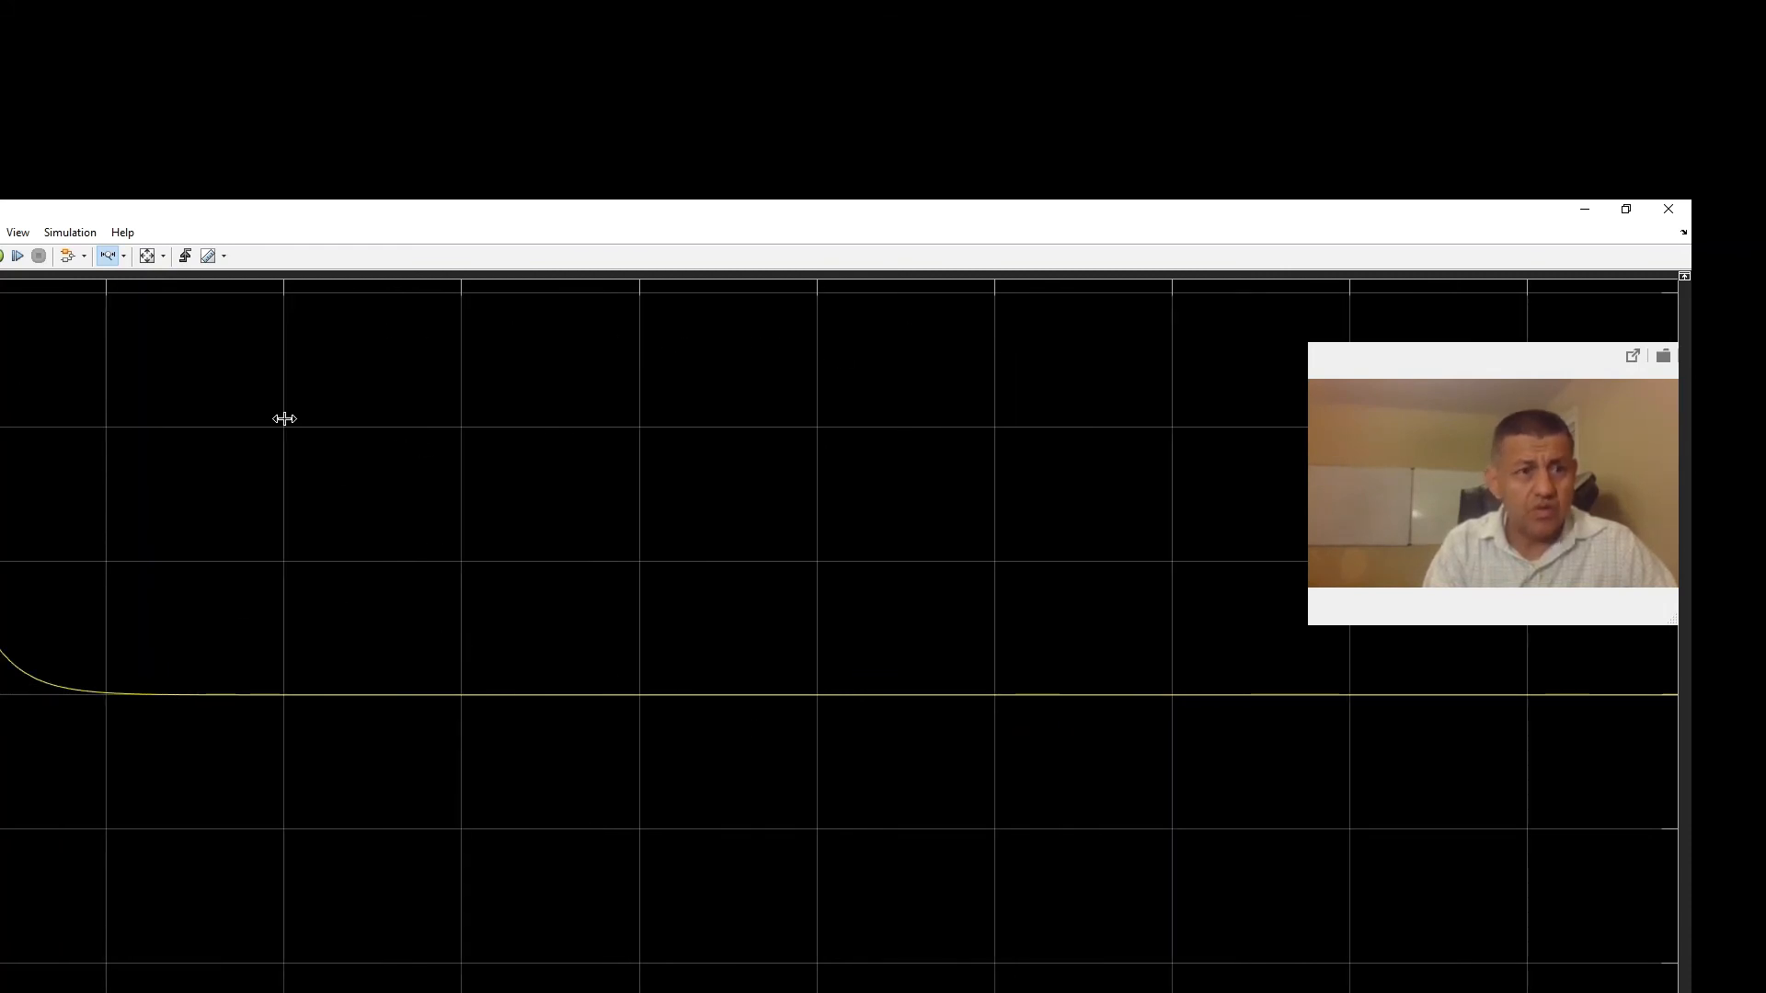
Pan the Scope1 plot to examine a complete positive resistor voltage spike and its decay, and close the scope
{"action": "left_click", "coordinate": [84, 257]}
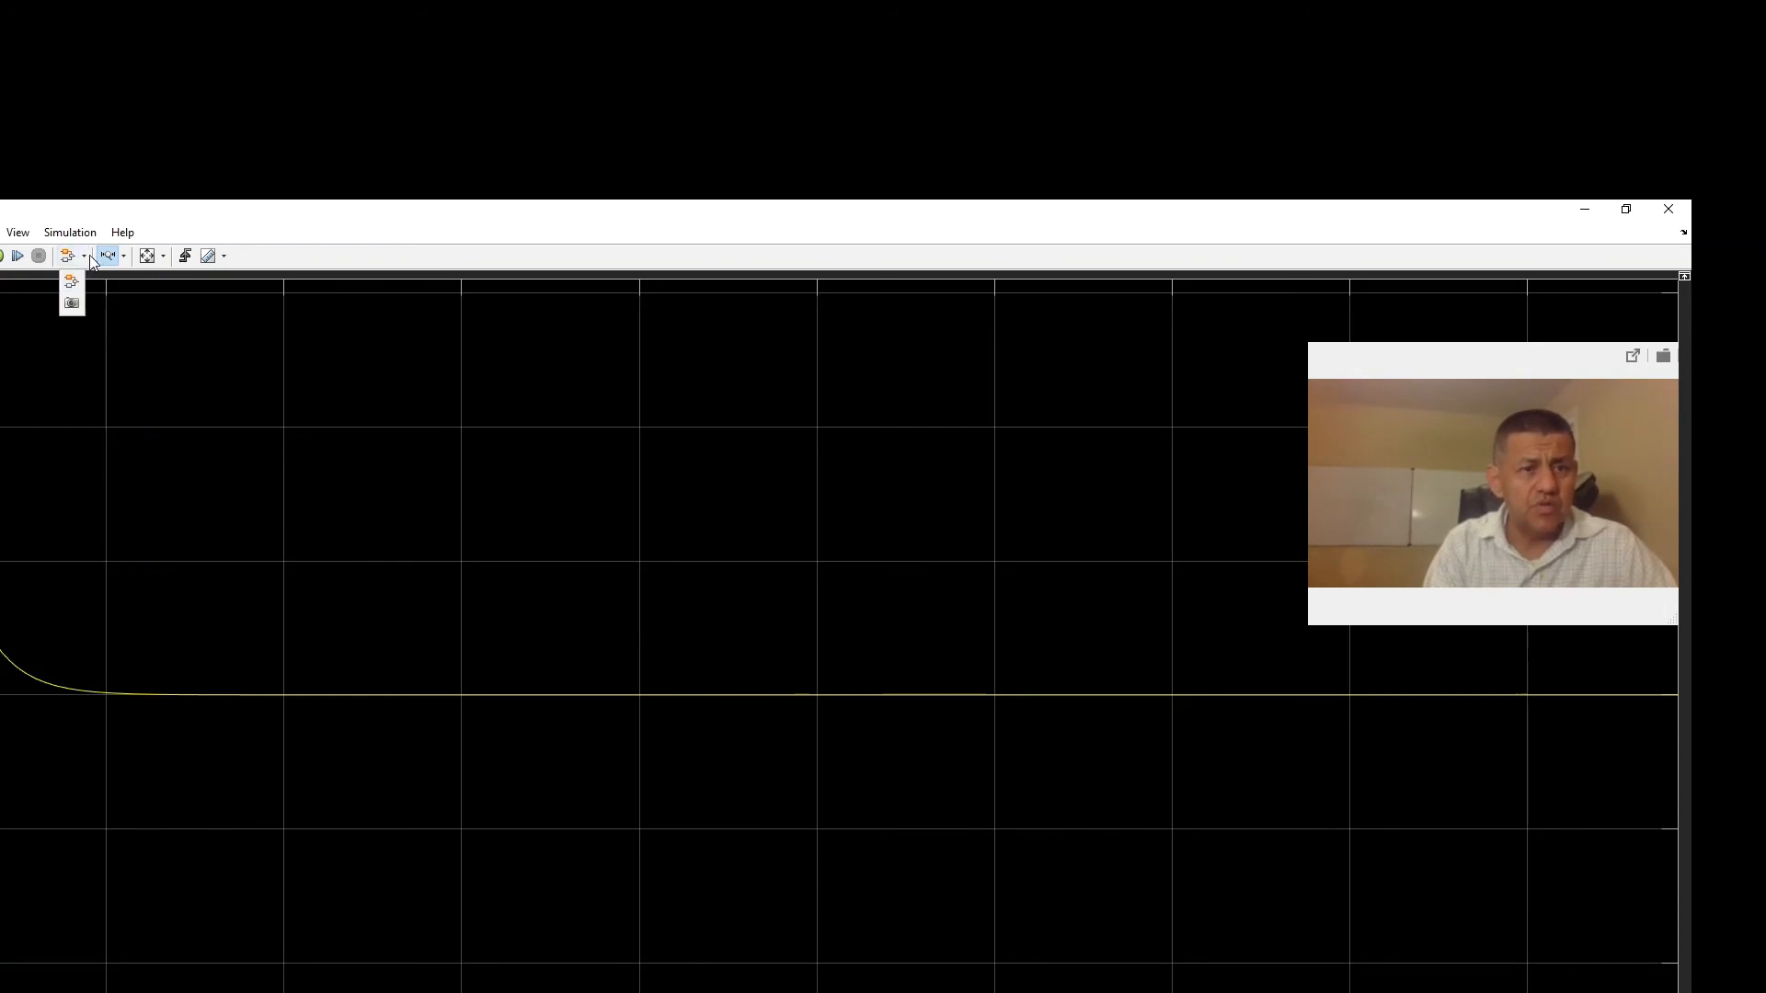
{"action": "left_click", "coordinate": [125, 257]}
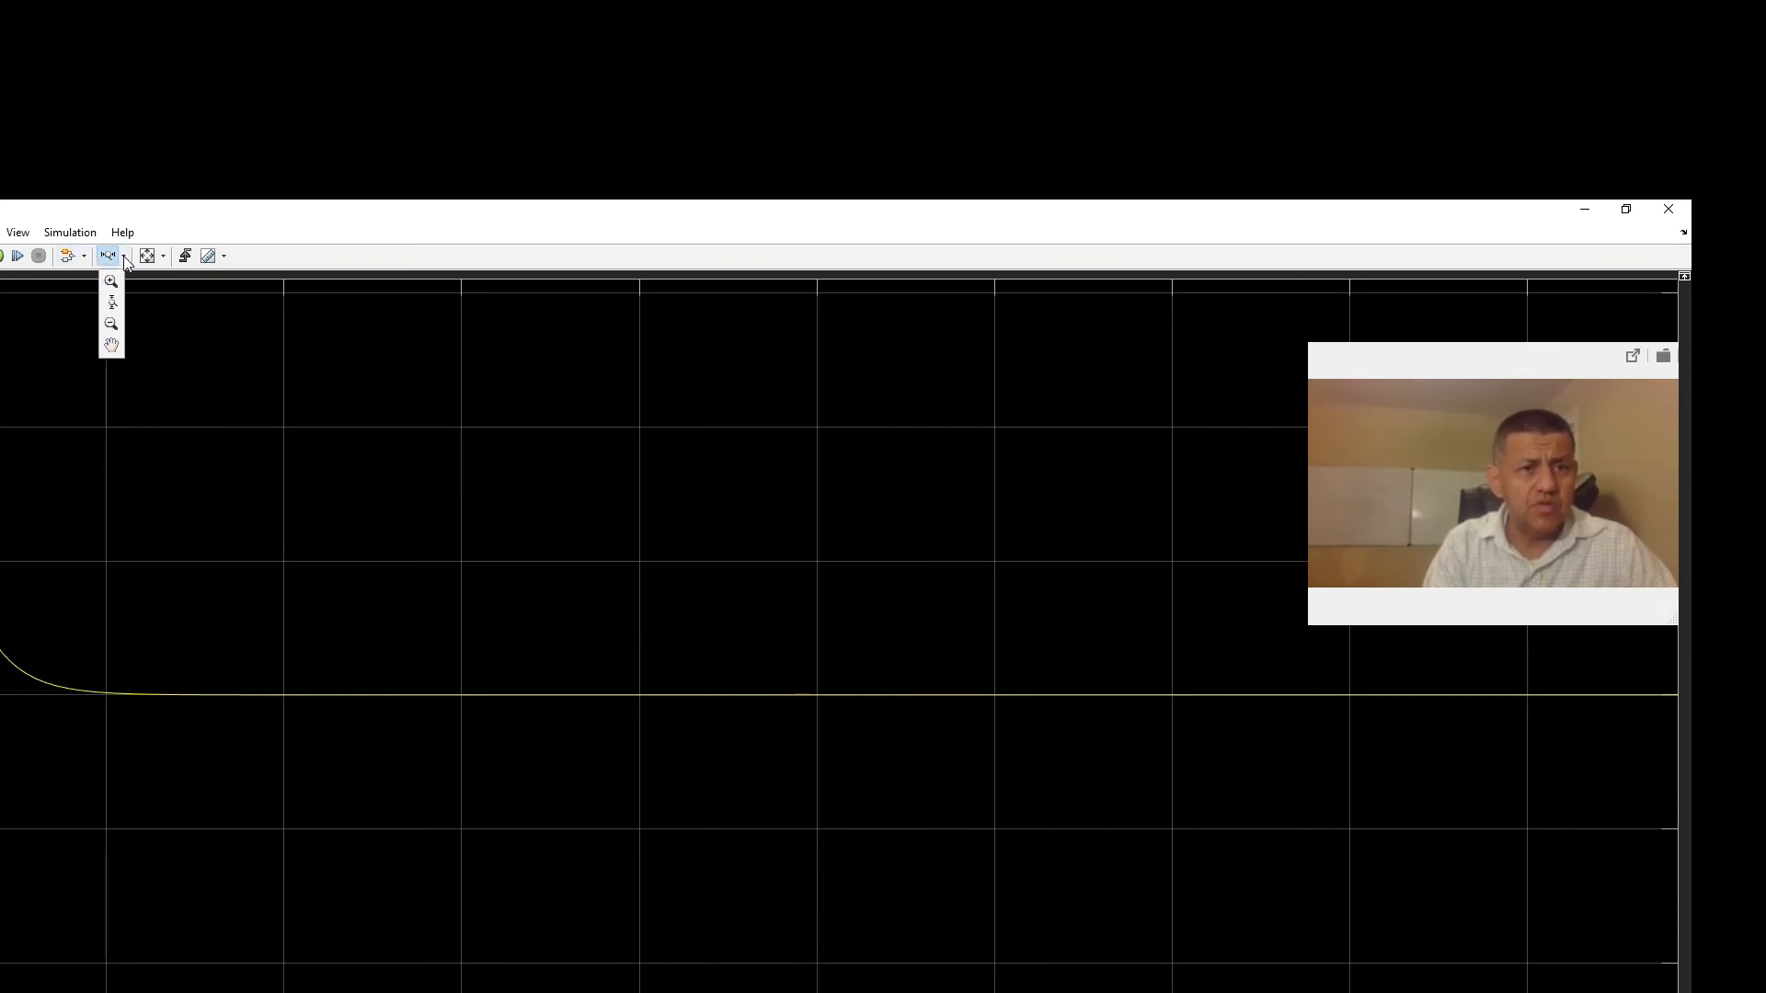
{"action": "left_click", "coordinate": [111, 346]}
{"action": "left_click_drag", "start_coordinate": [87, 454], "coordinate": [315, 561]}
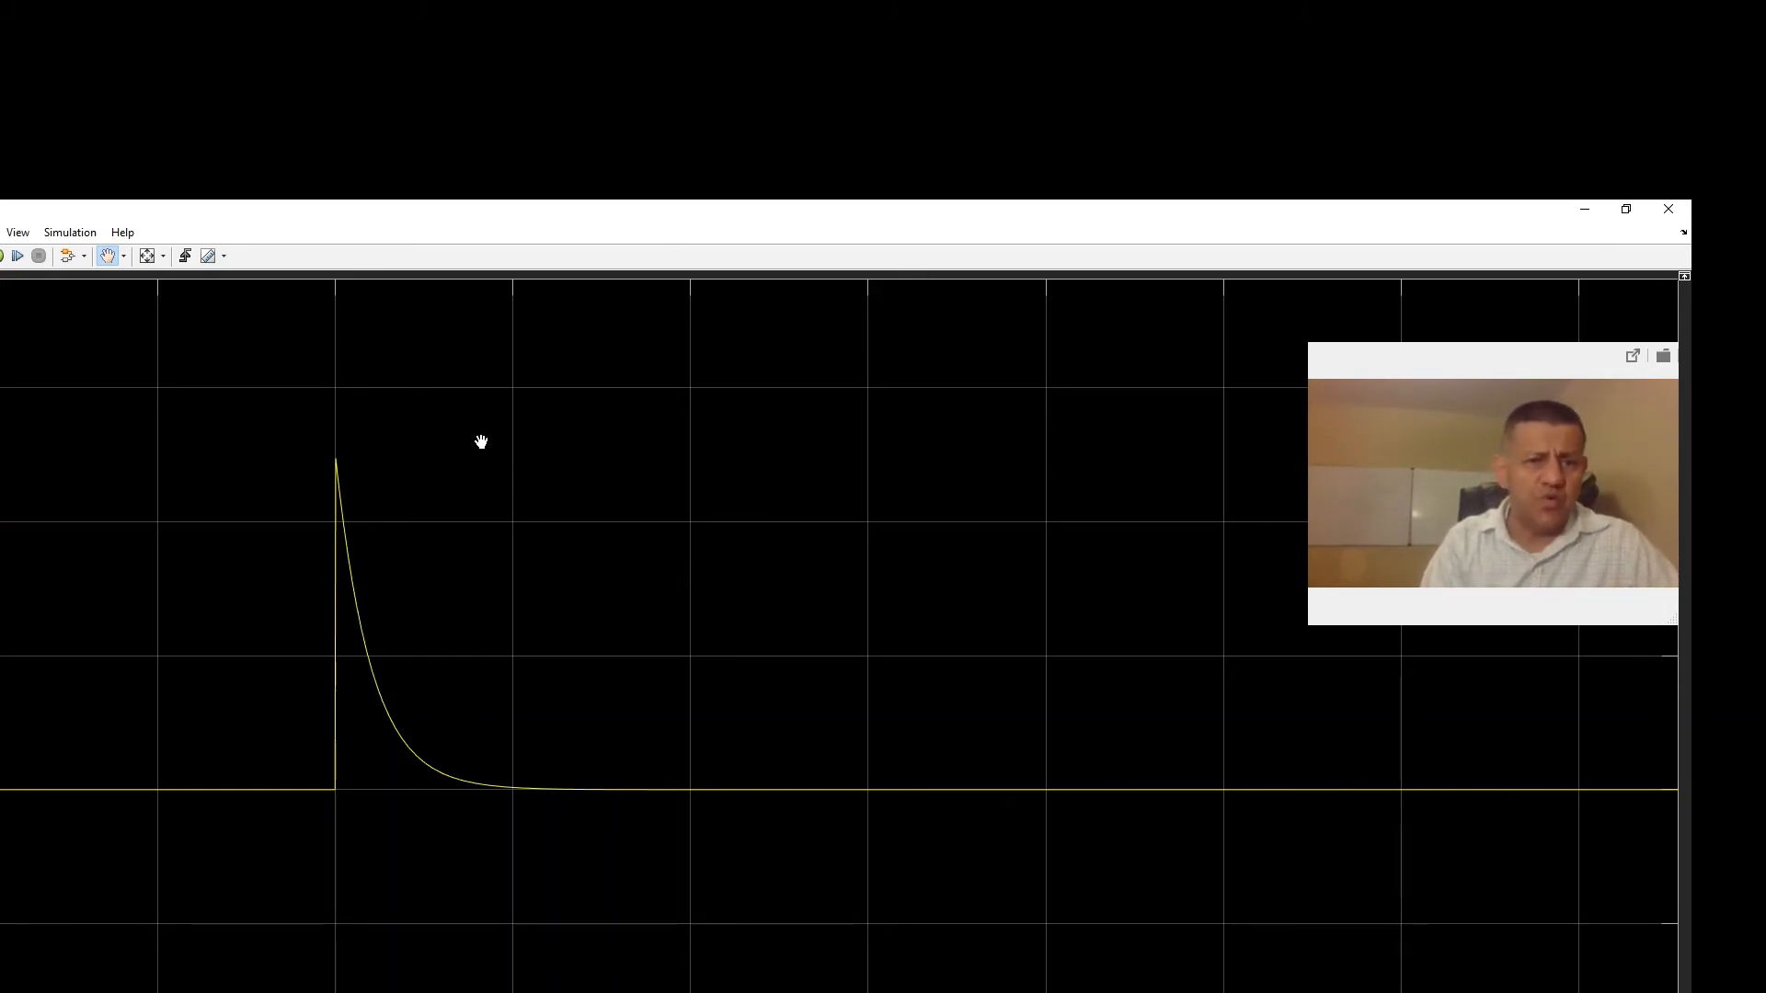
{"action": "left_click_drag", "start_coordinate": [1438, 369], "coordinate": [1448, 292]}
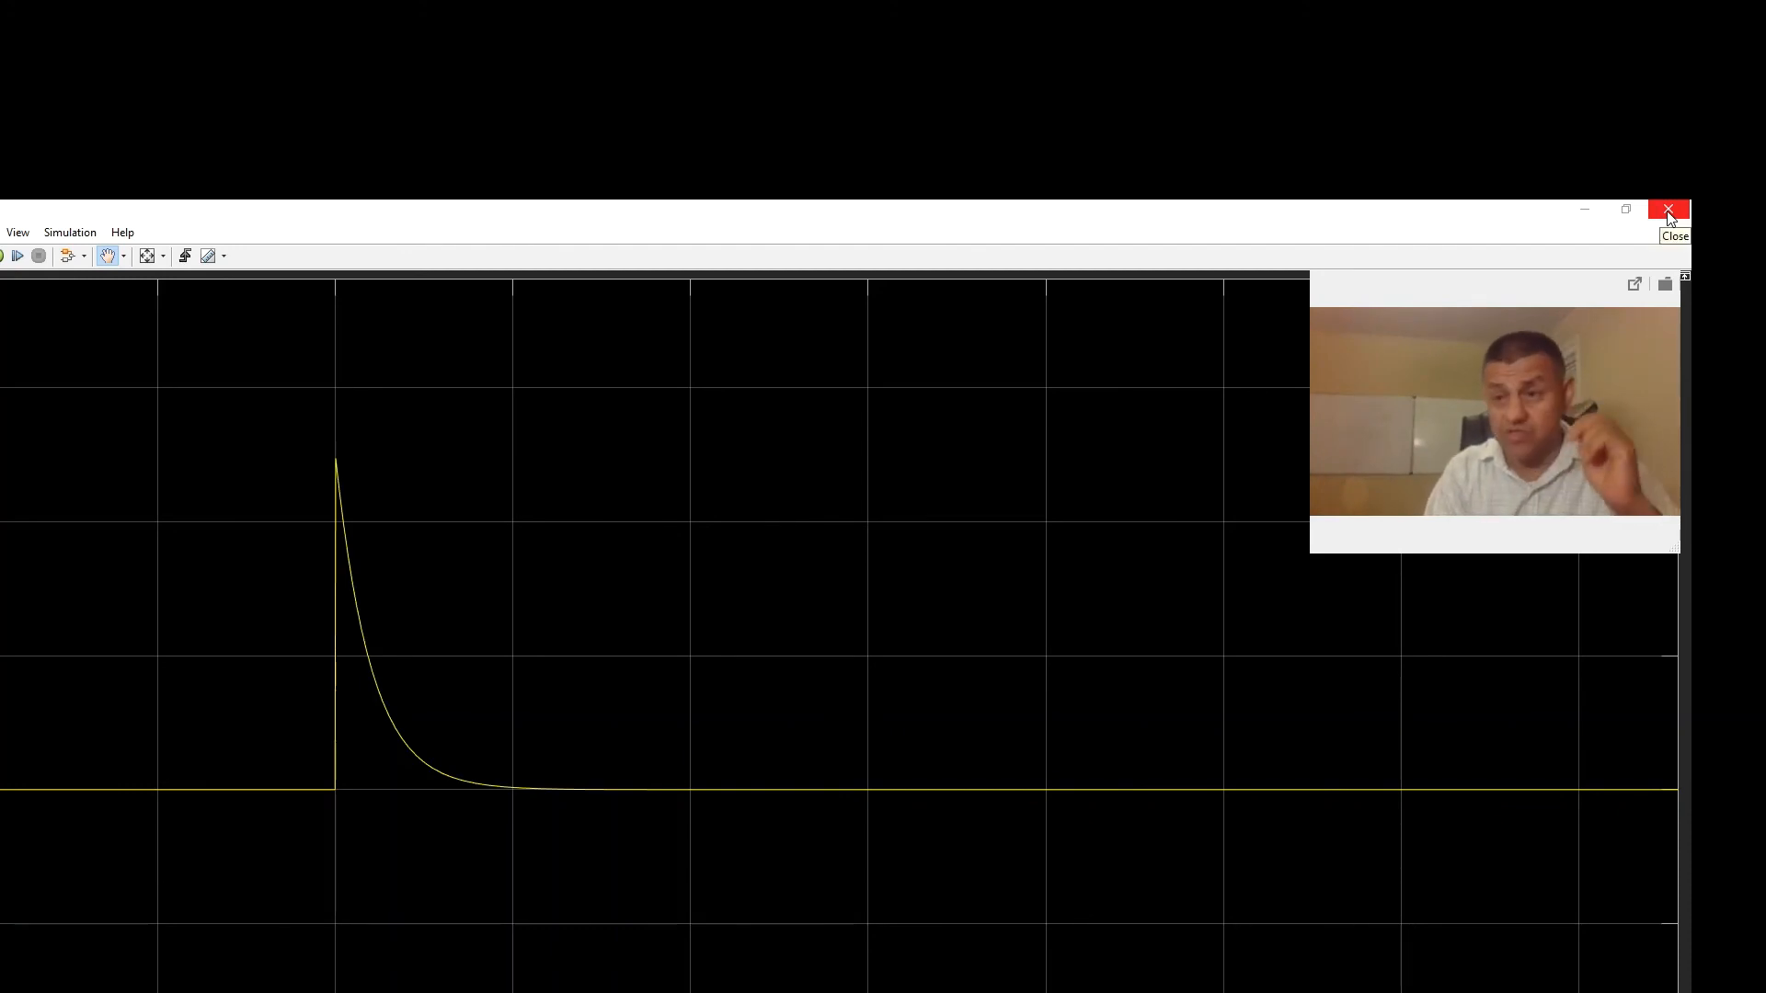
{"action": "left_click", "coordinate": [1669, 211]}
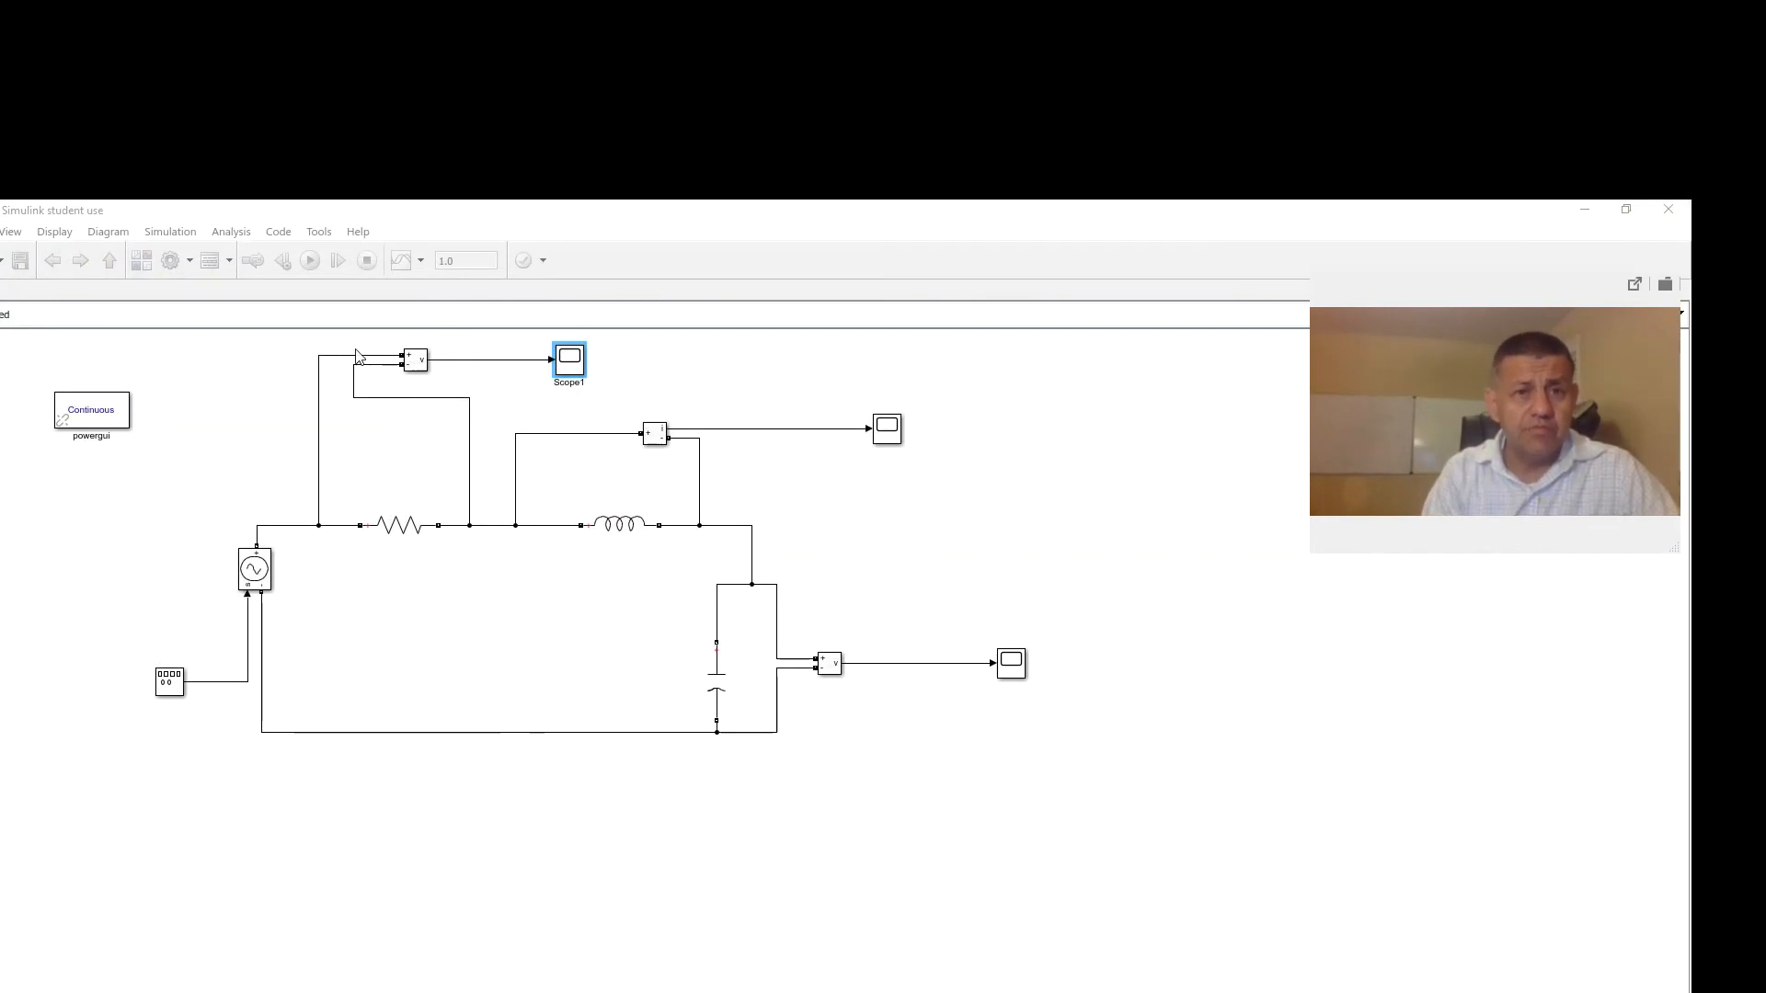
Set the inductance of the inductor branch to 4e-3 H and apply the change
{"action": "left_click", "coordinate": [654, 355]}
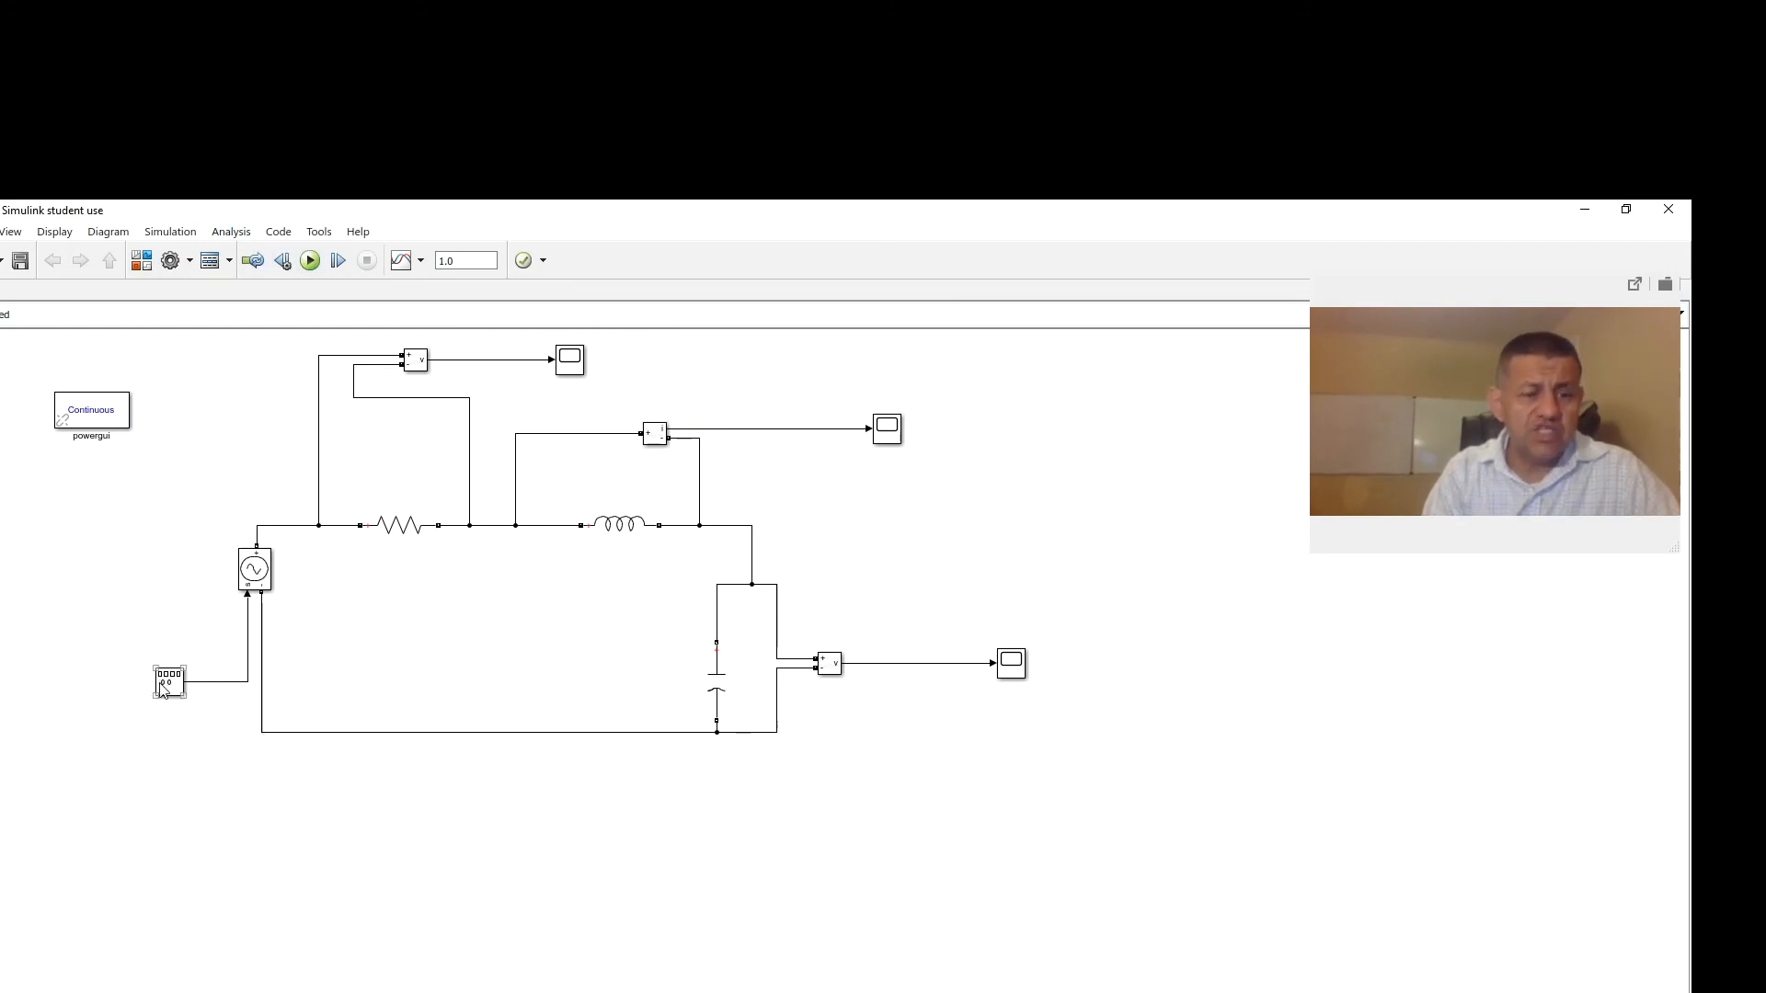
{"action": "left_click", "coordinate": [609, 540]}
{"action": "left_click", "coordinate": [609, 540]}
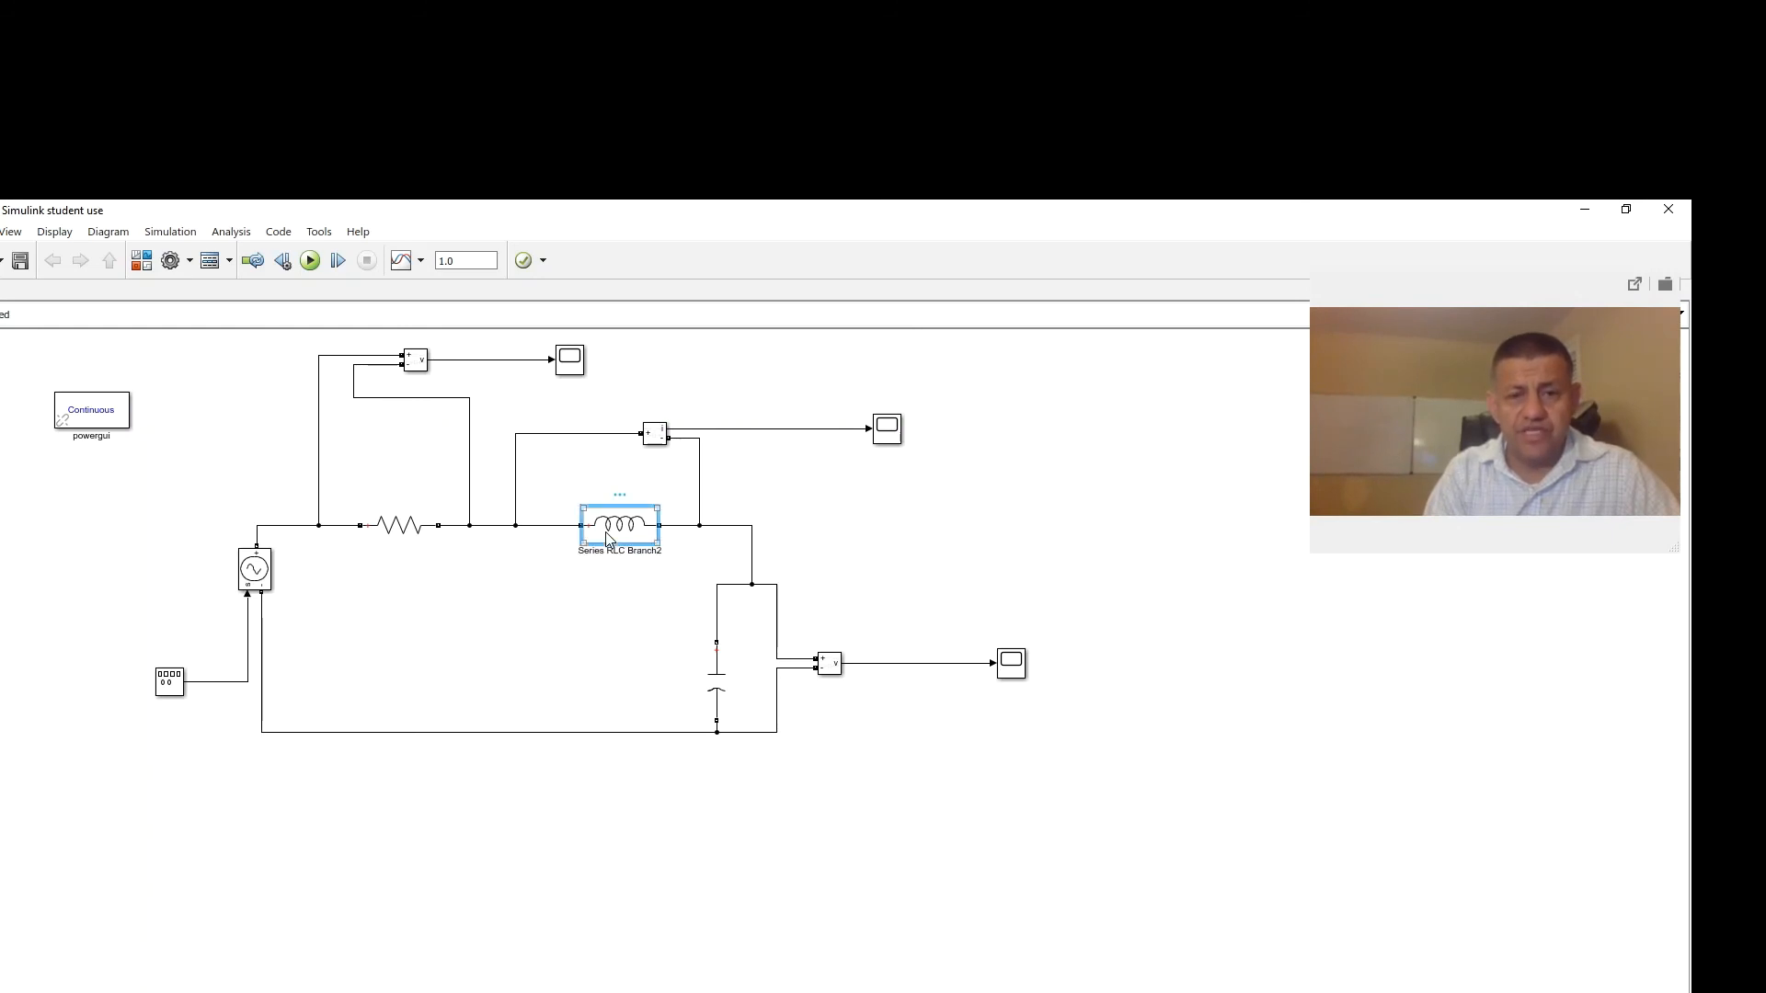
{"action": "double_click", "coordinate": [609, 540]}
{"action": "left_click", "coordinate": [708, 563]}
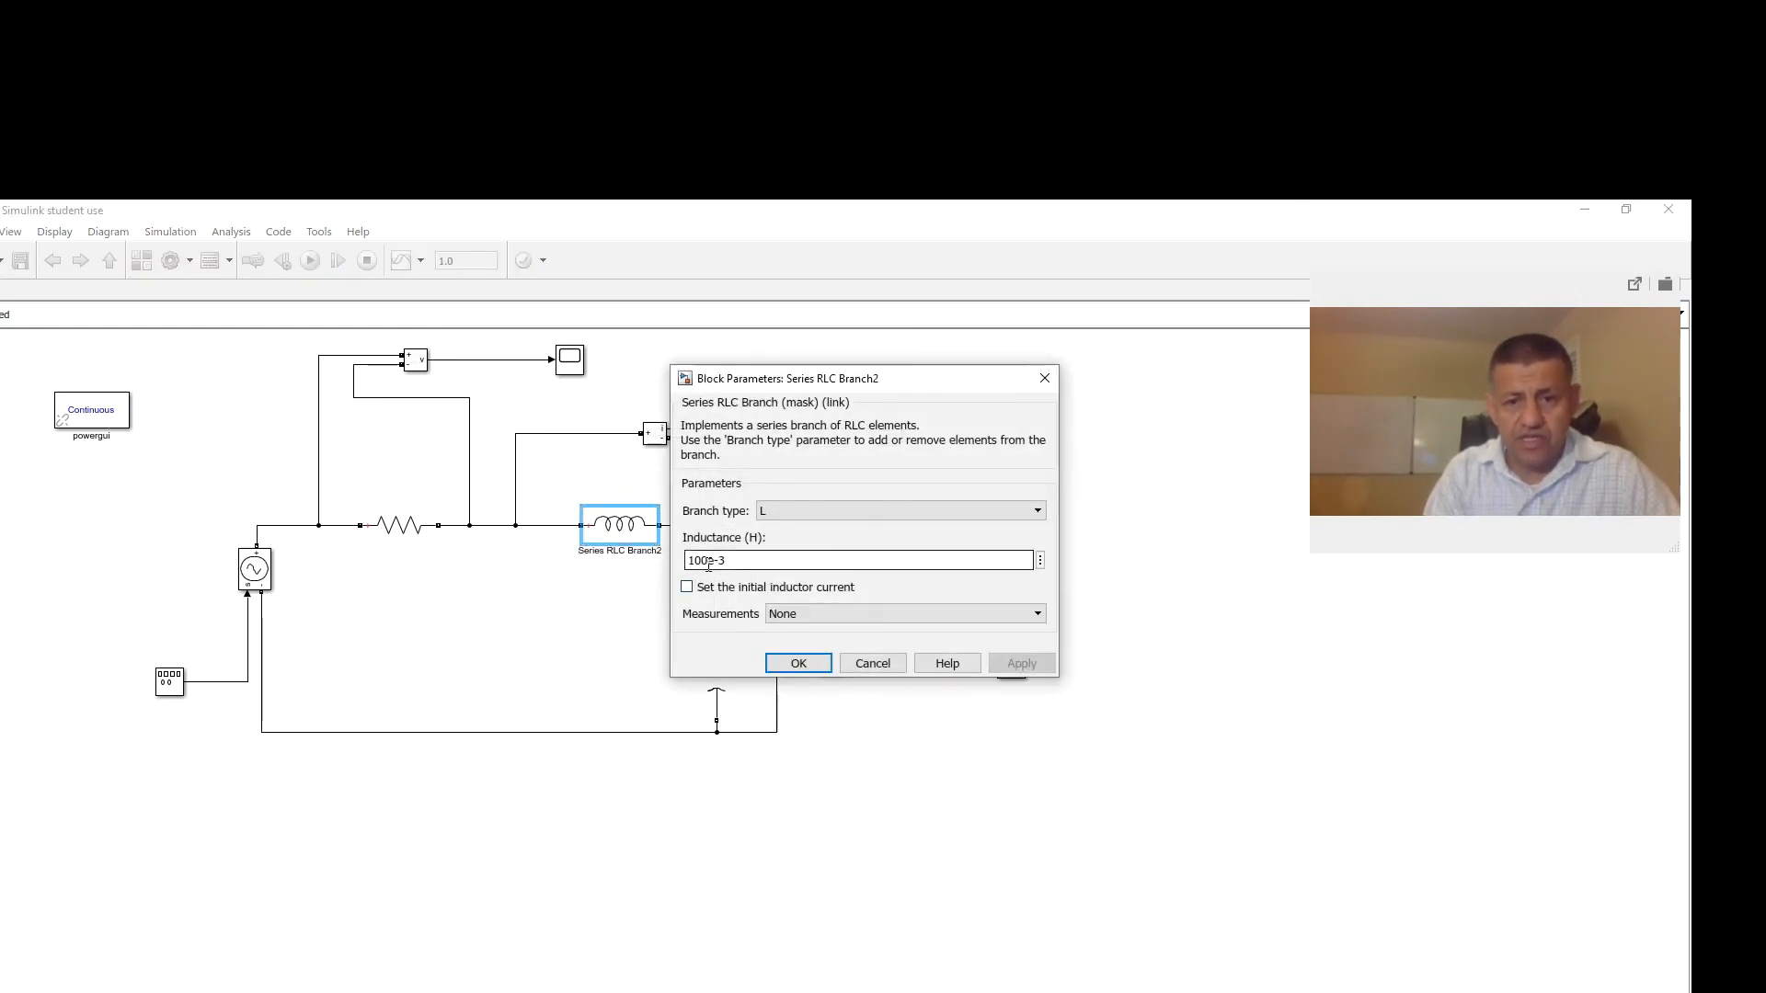
{"action": "double_click", "coordinate": [709, 564]}
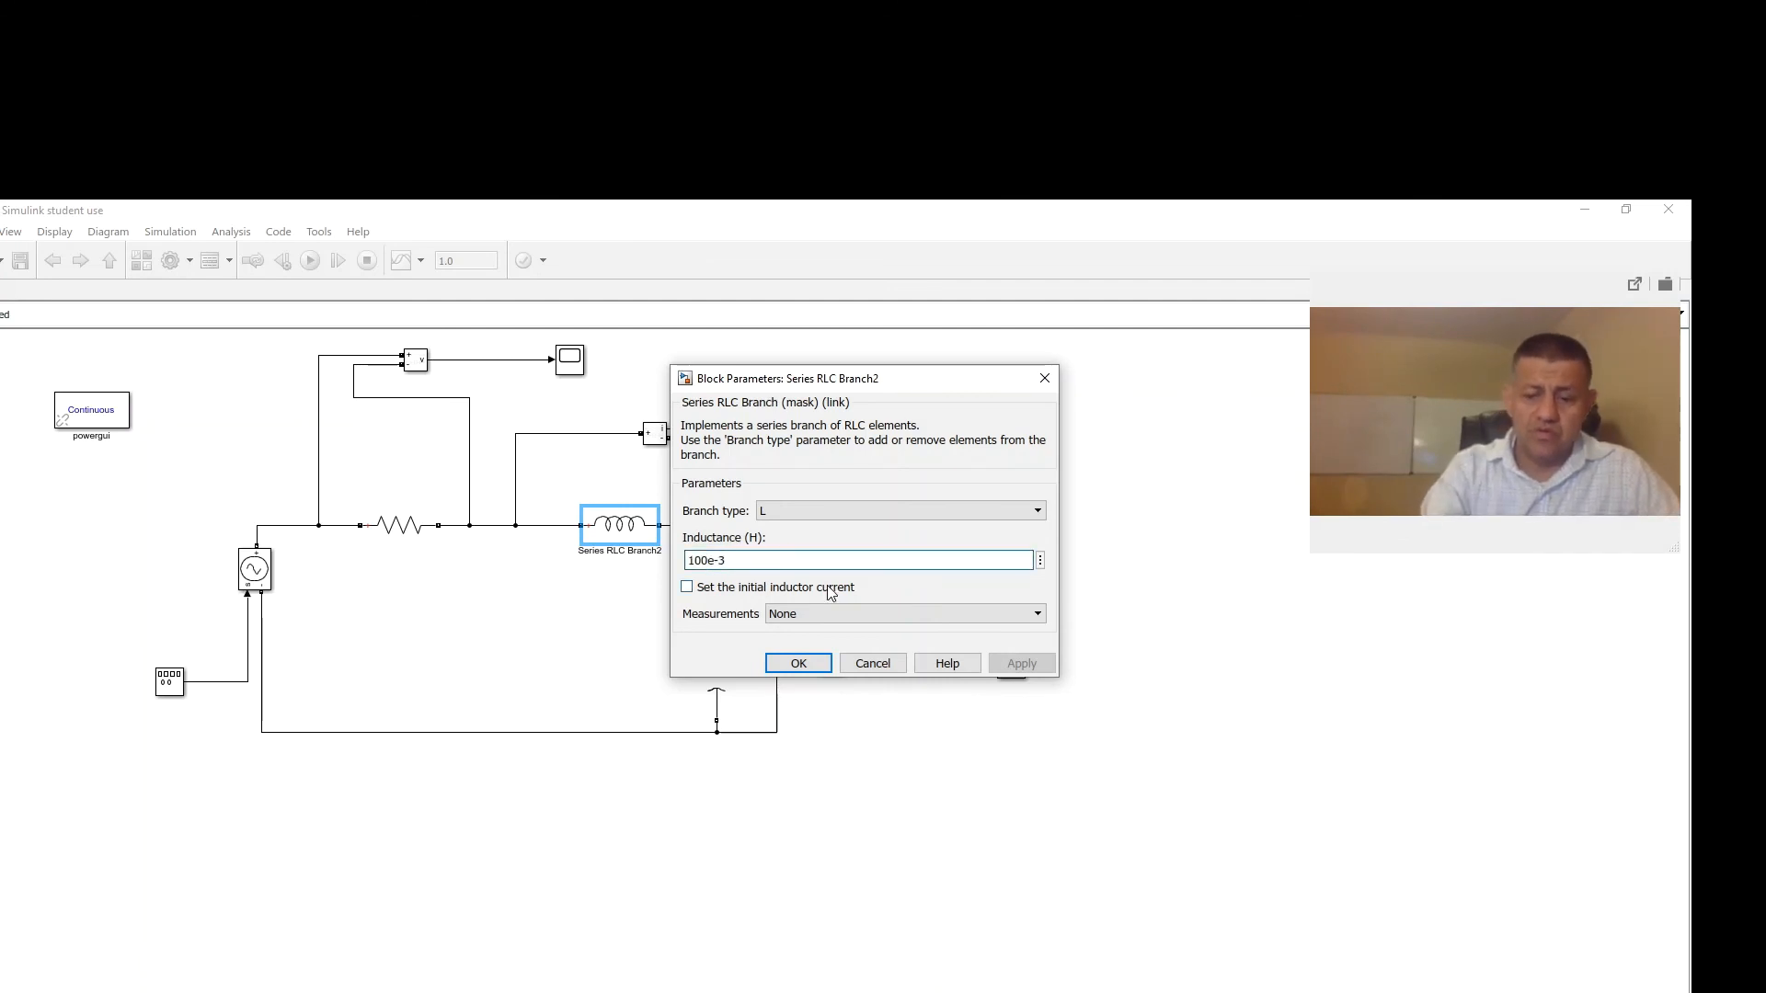
{"action": "key", "text": "BackSpace"}
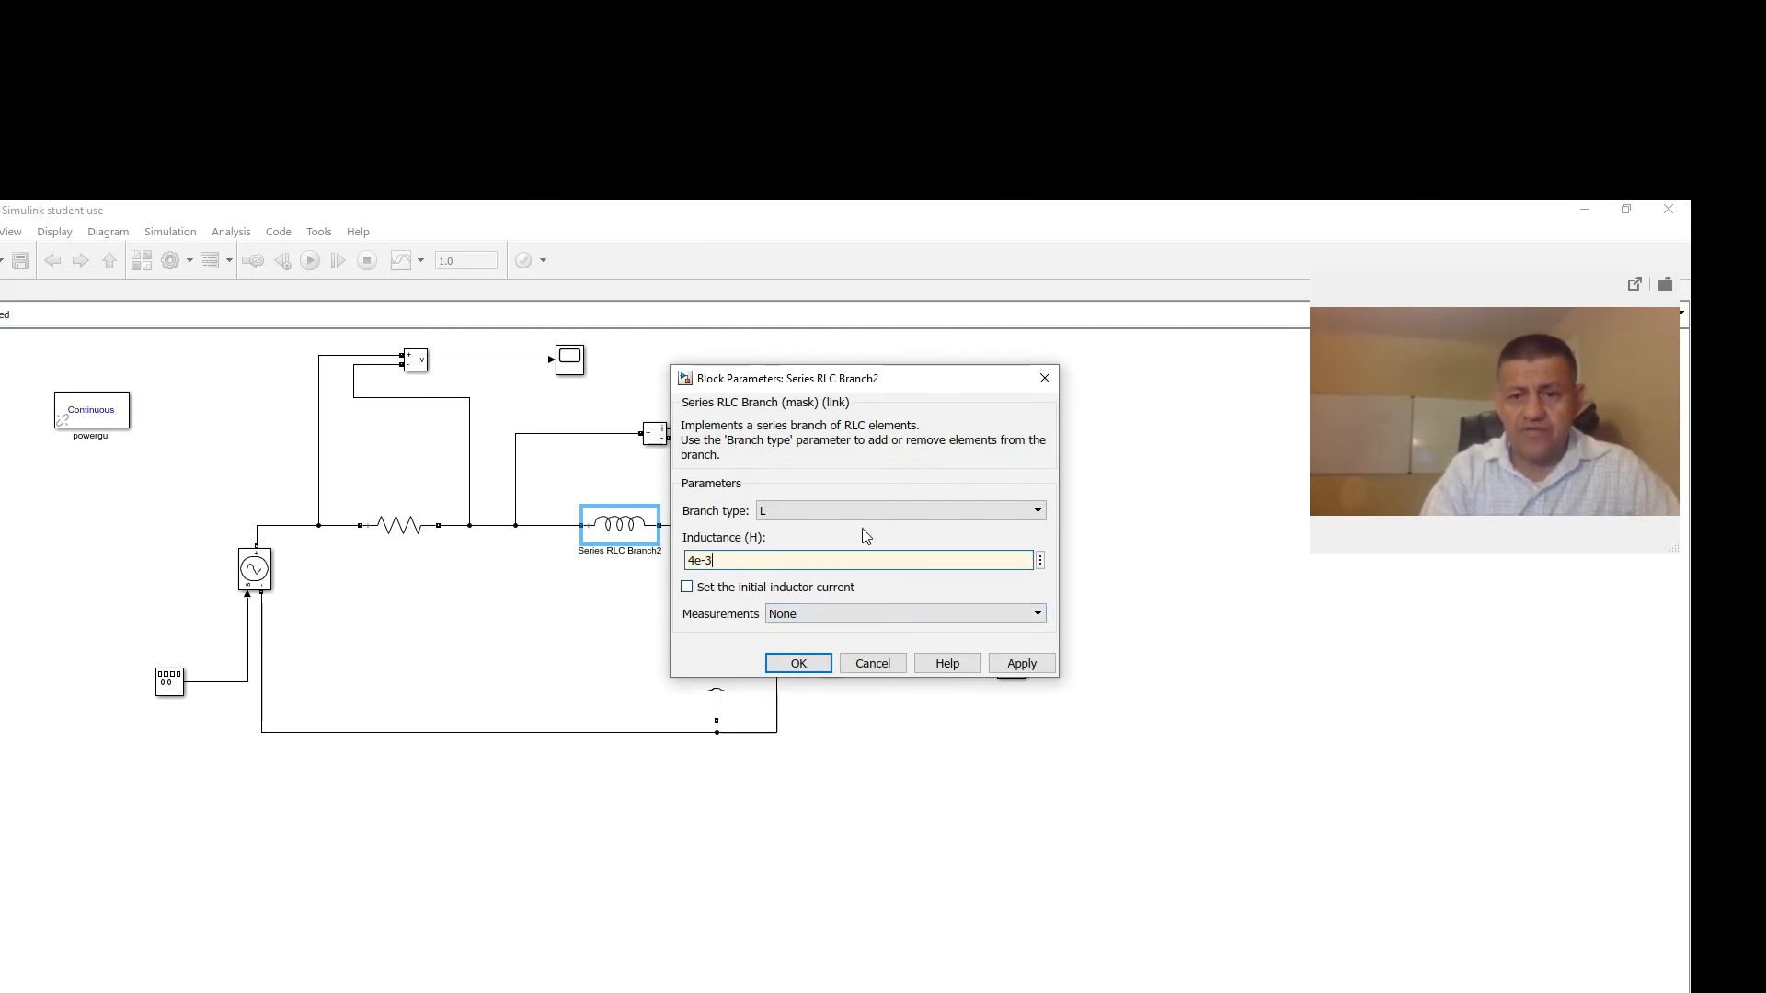
{"action": "left_click", "coordinate": [1021, 664]}
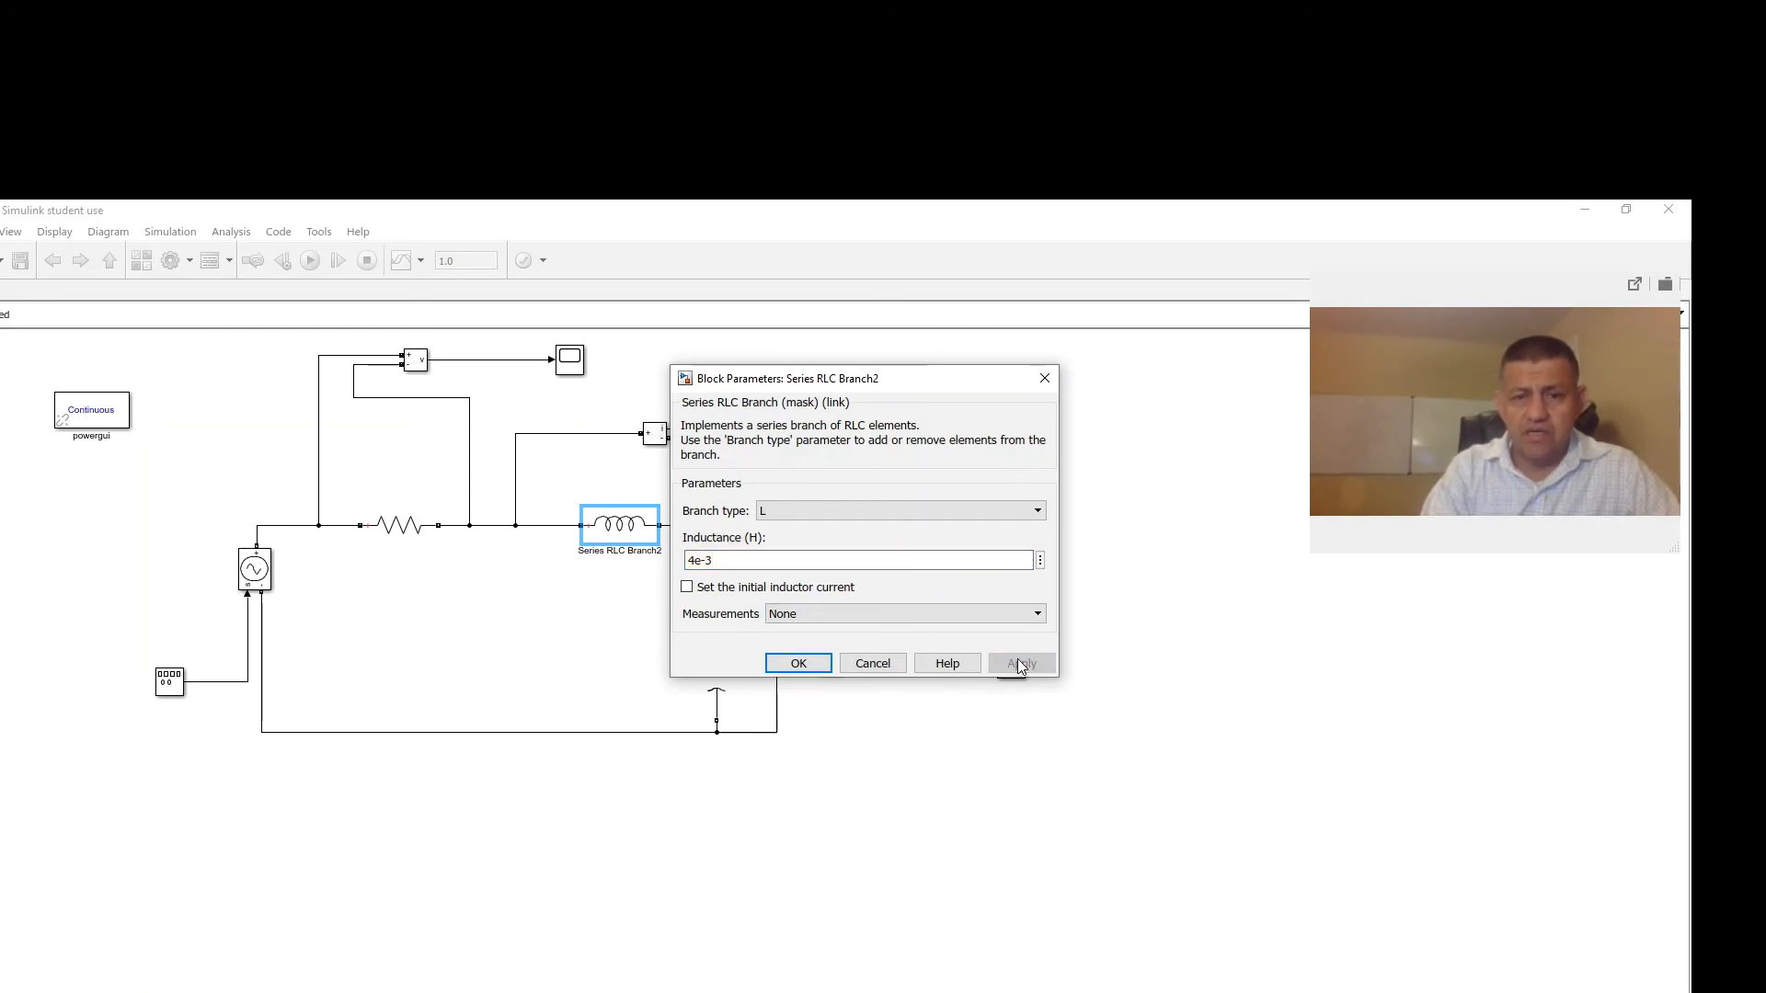
{"action": "left_click", "coordinate": [799, 664]}
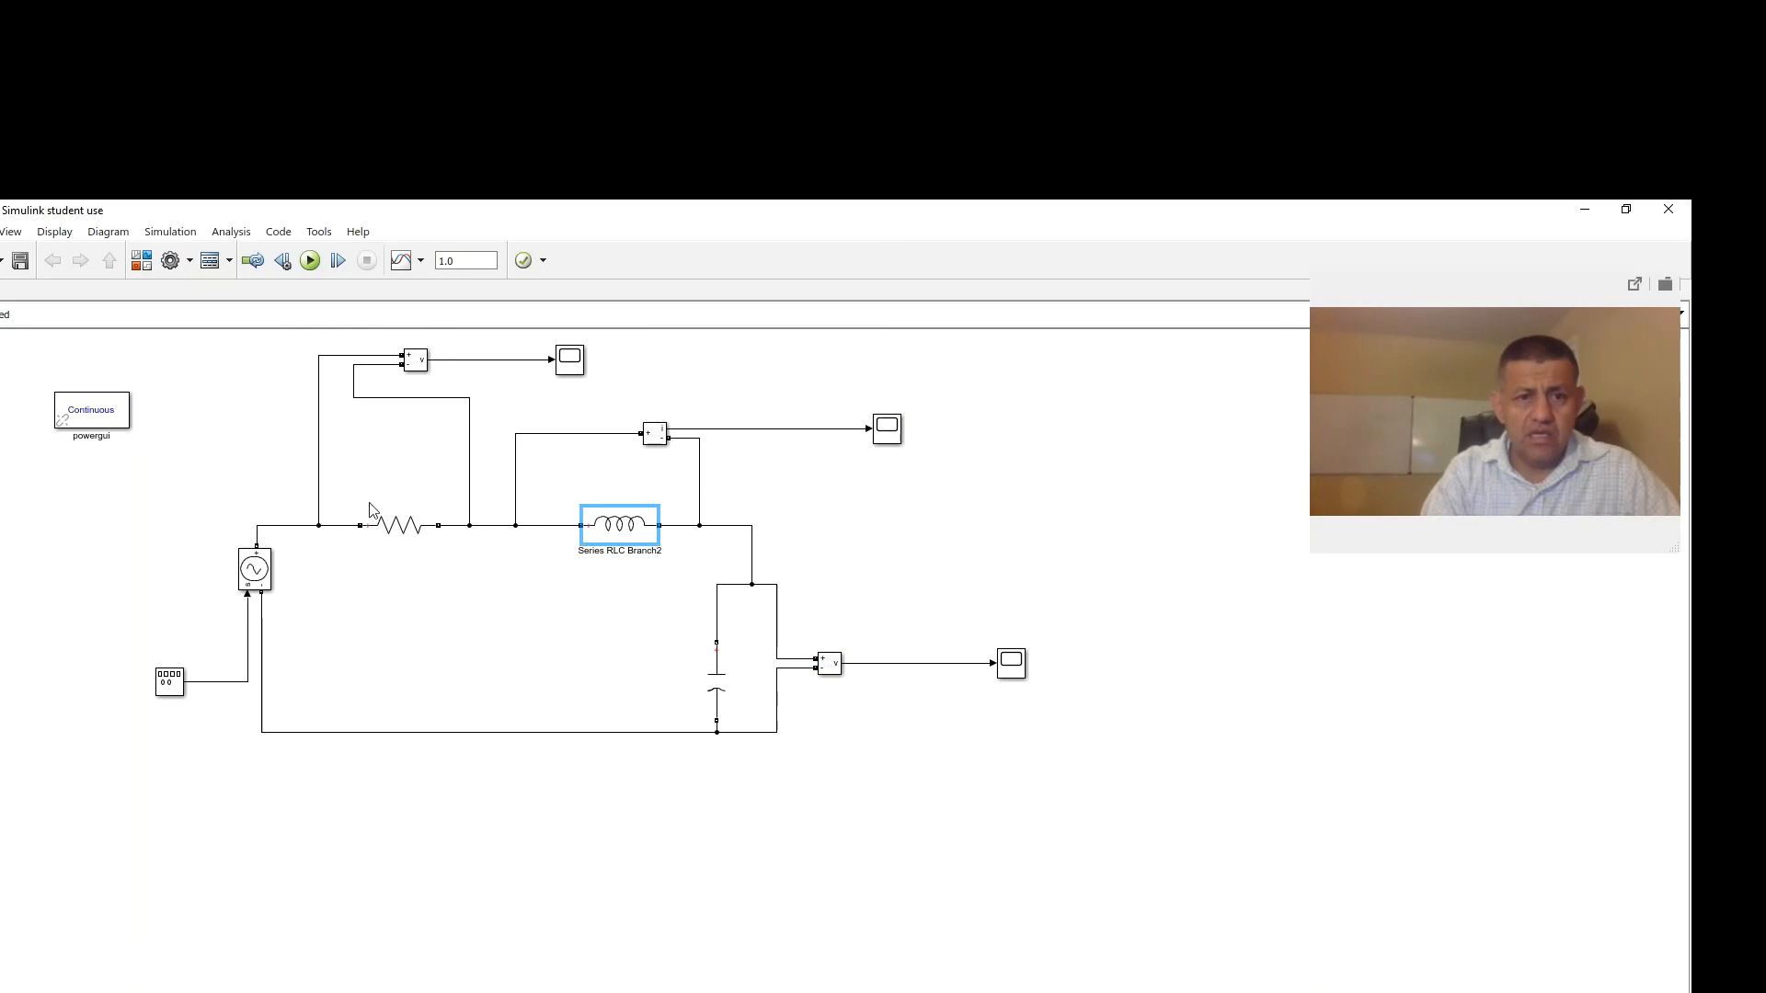
Set the resistance of the resistor branch to 10000 ohms, apply the change and close its parameters
{"action": "double_click", "coordinate": [395, 526]}
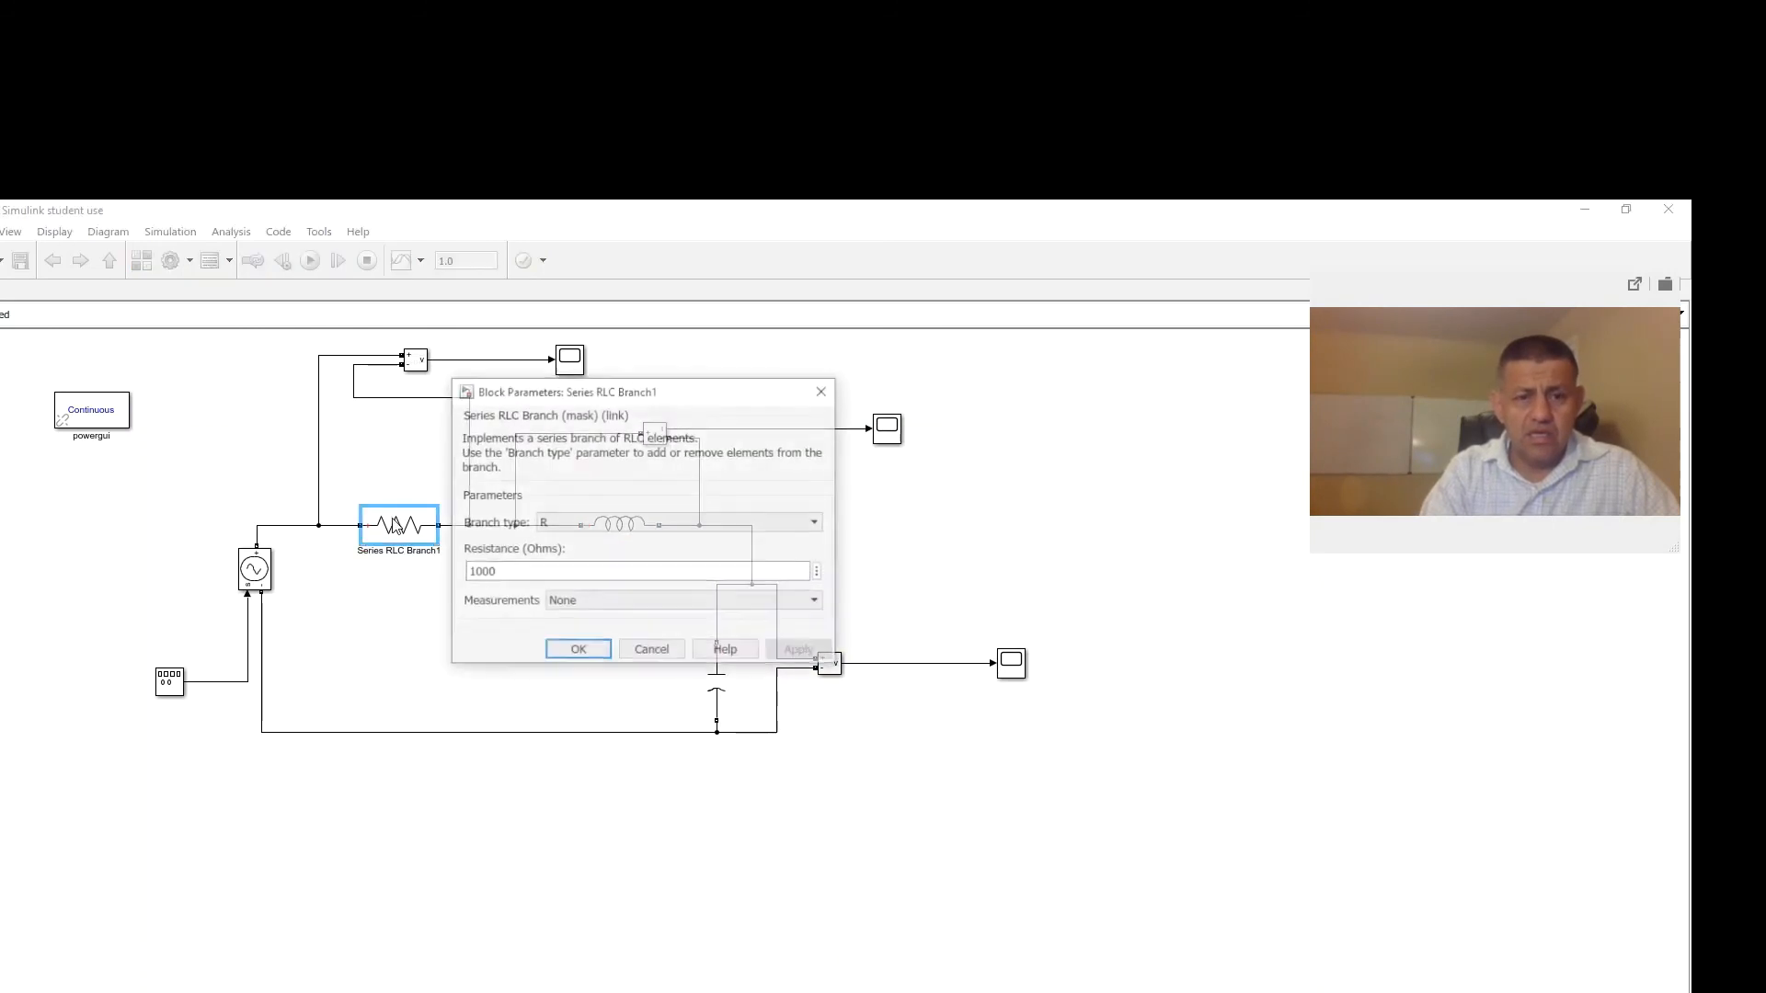
{"action": "double_click", "coordinate": [513, 575]}
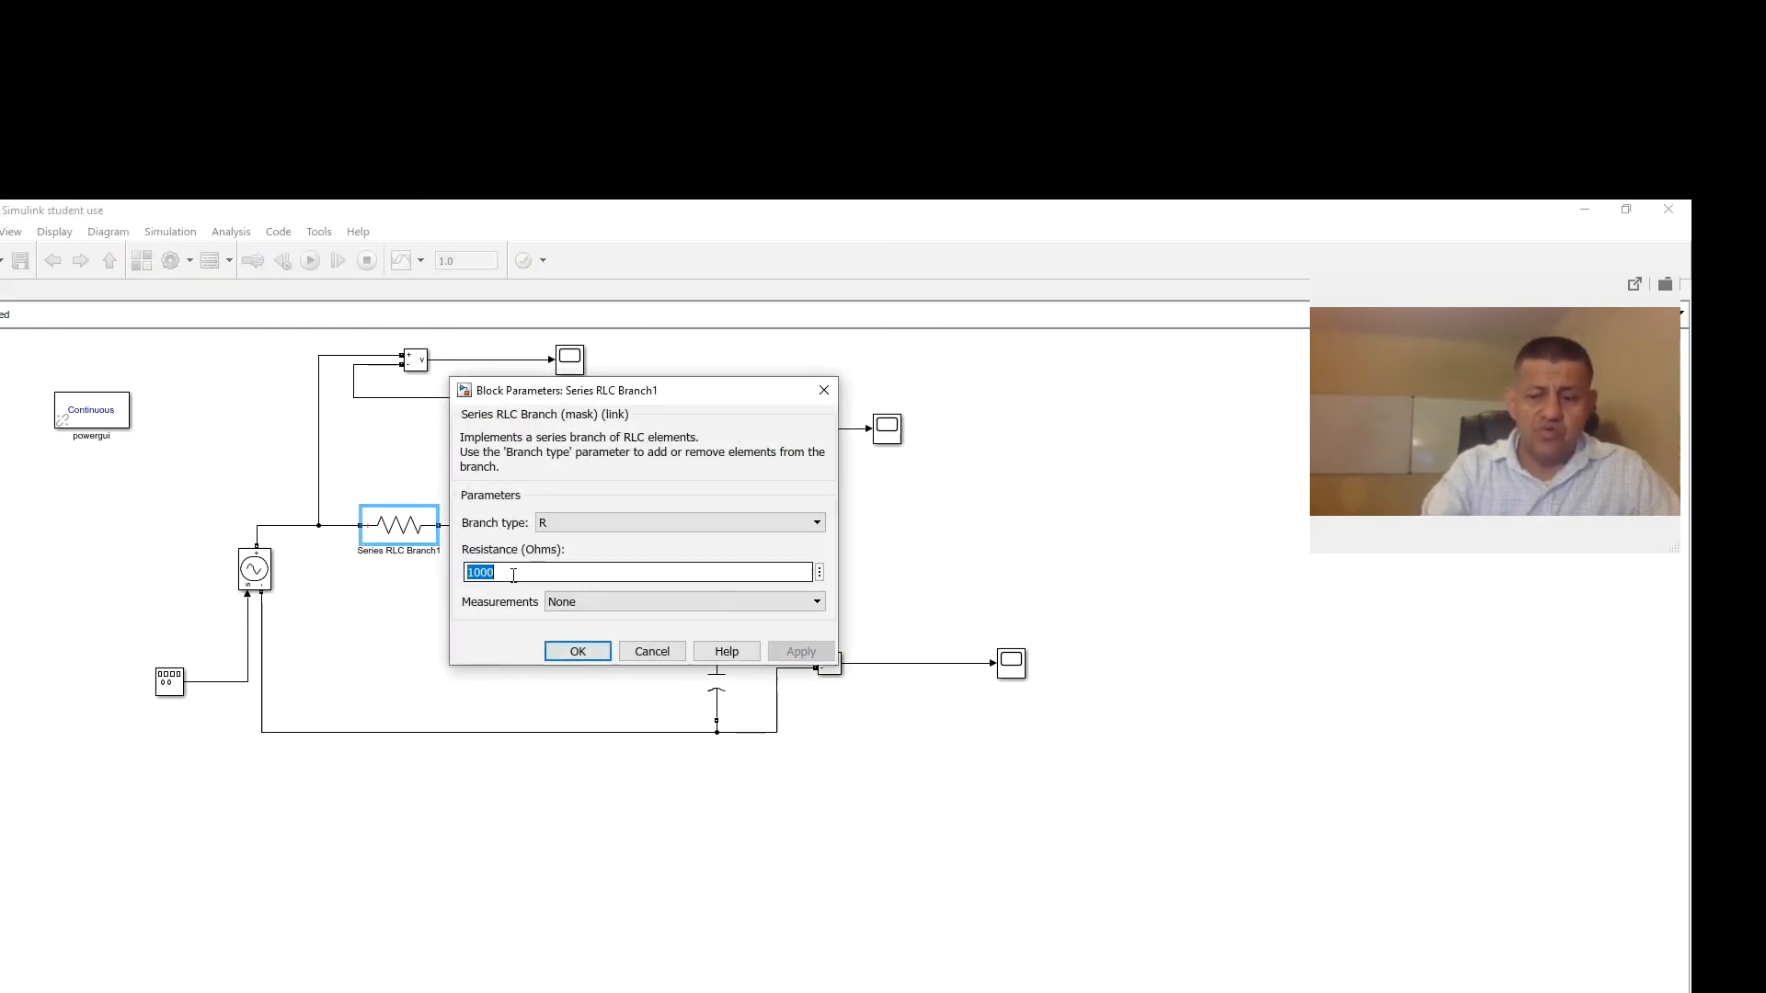
{"action": "key", "text": "BackSpace"}
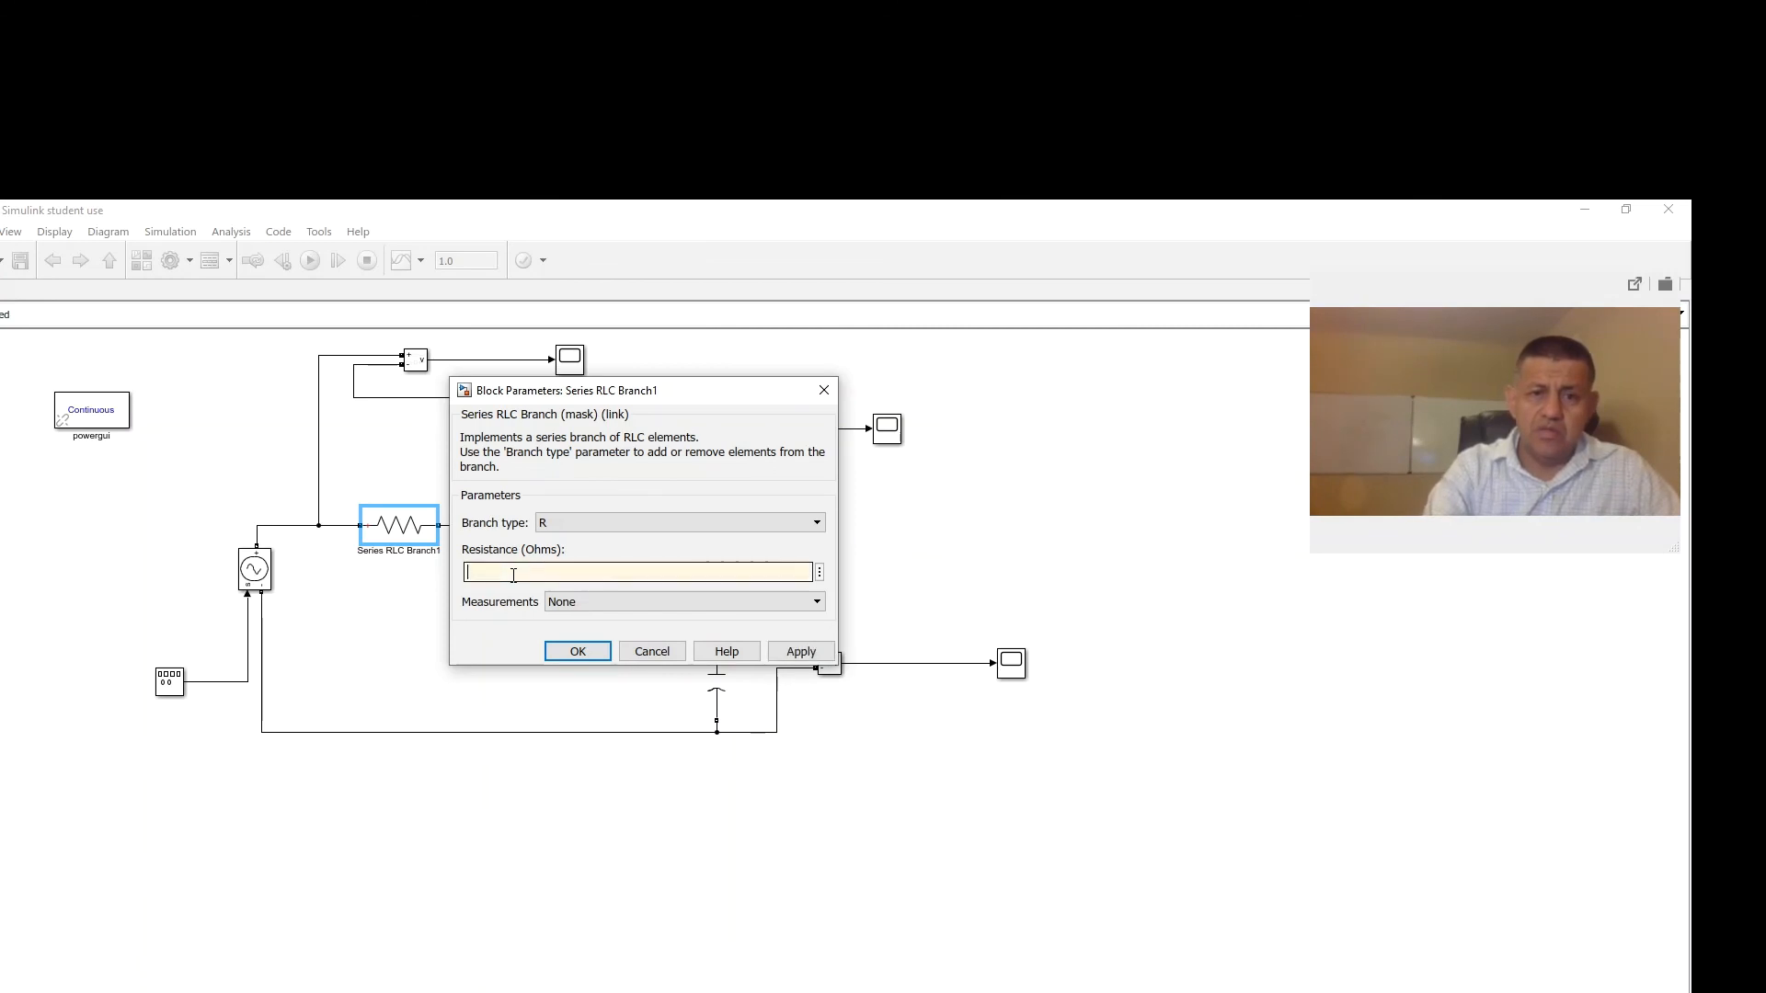
{"action": "type", "text": "0000"}
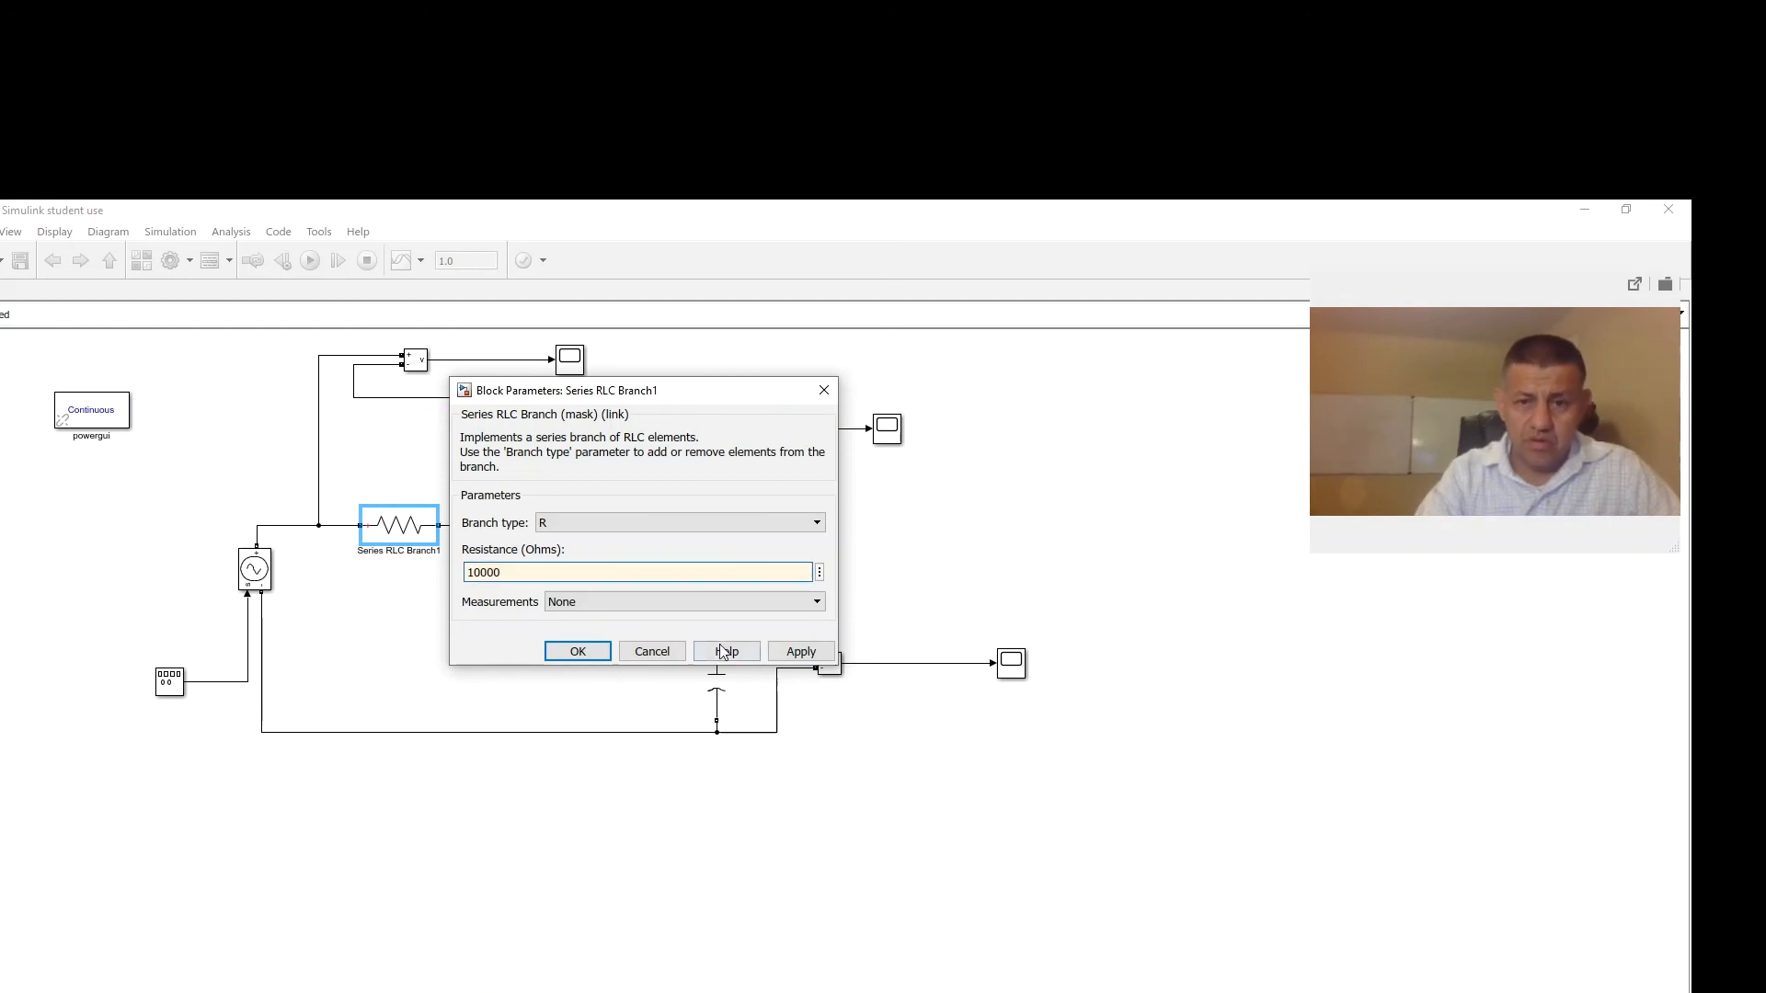
{"action": "left_click", "coordinate": [815, 659]}
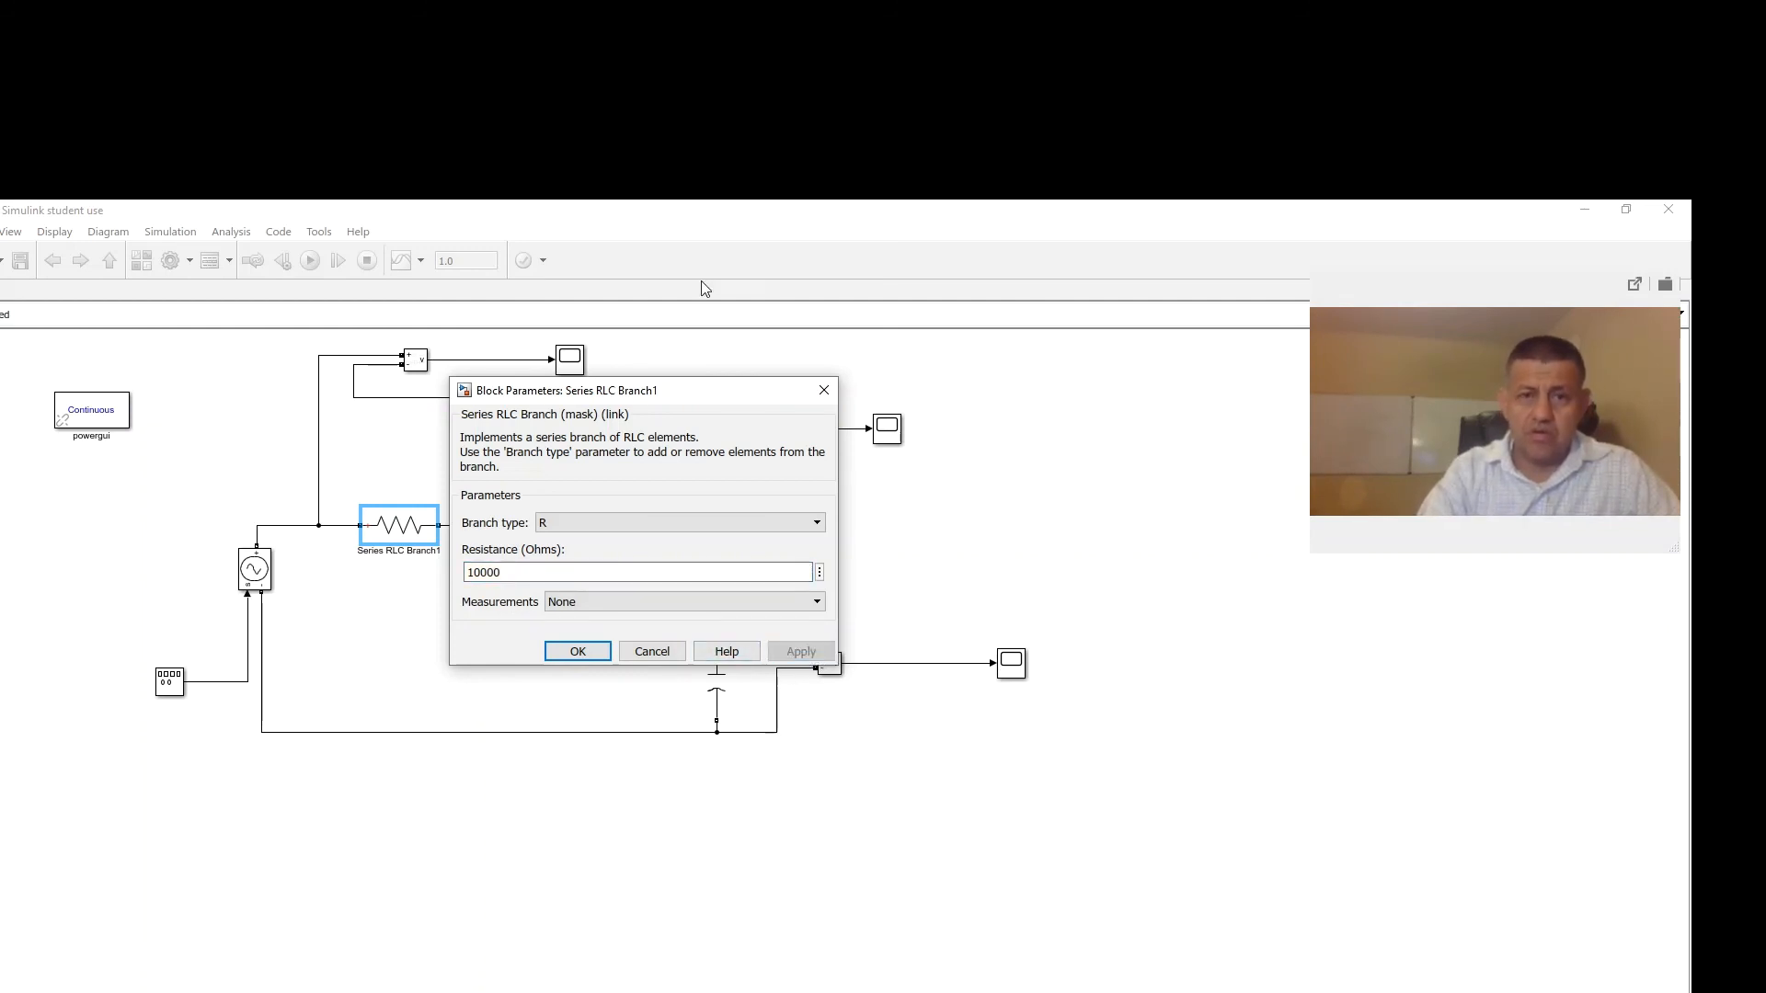
{"action": "left_click", "coordinate": [824, 390]}
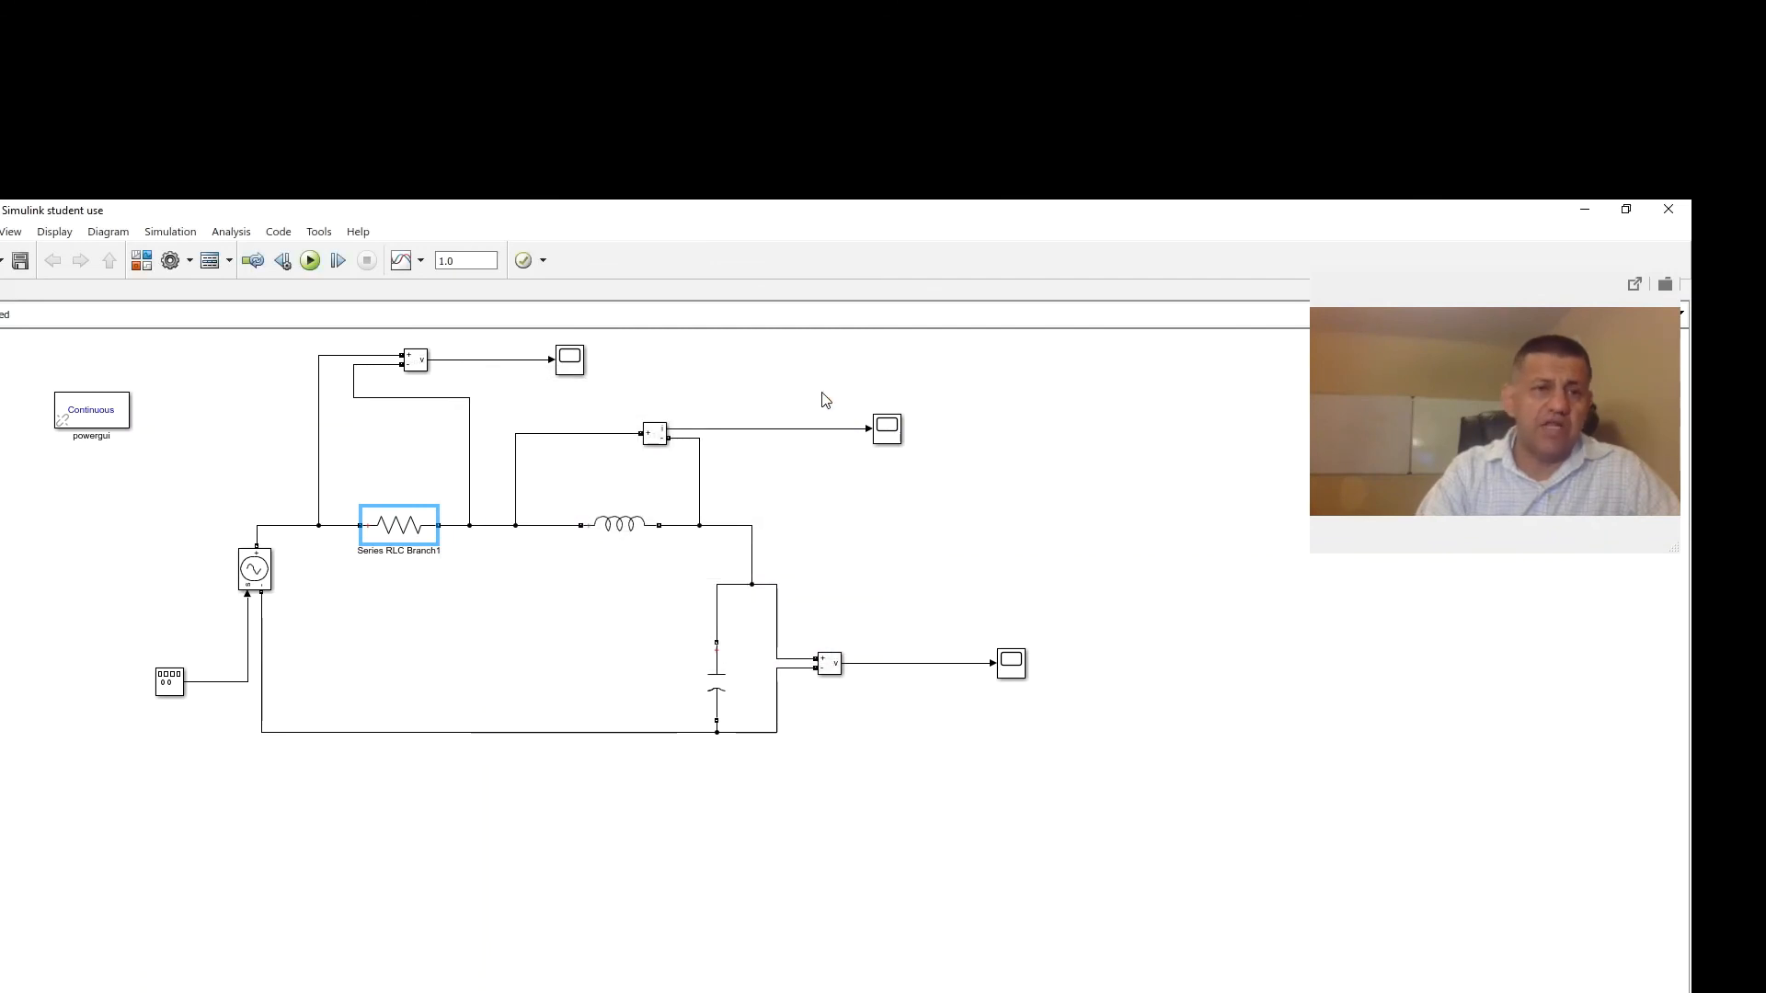
Run the simulation, open the capacitor voltage scope and scale its axes to fit the waveform
{"action": "left_click", "coordinate": [310, 262]}
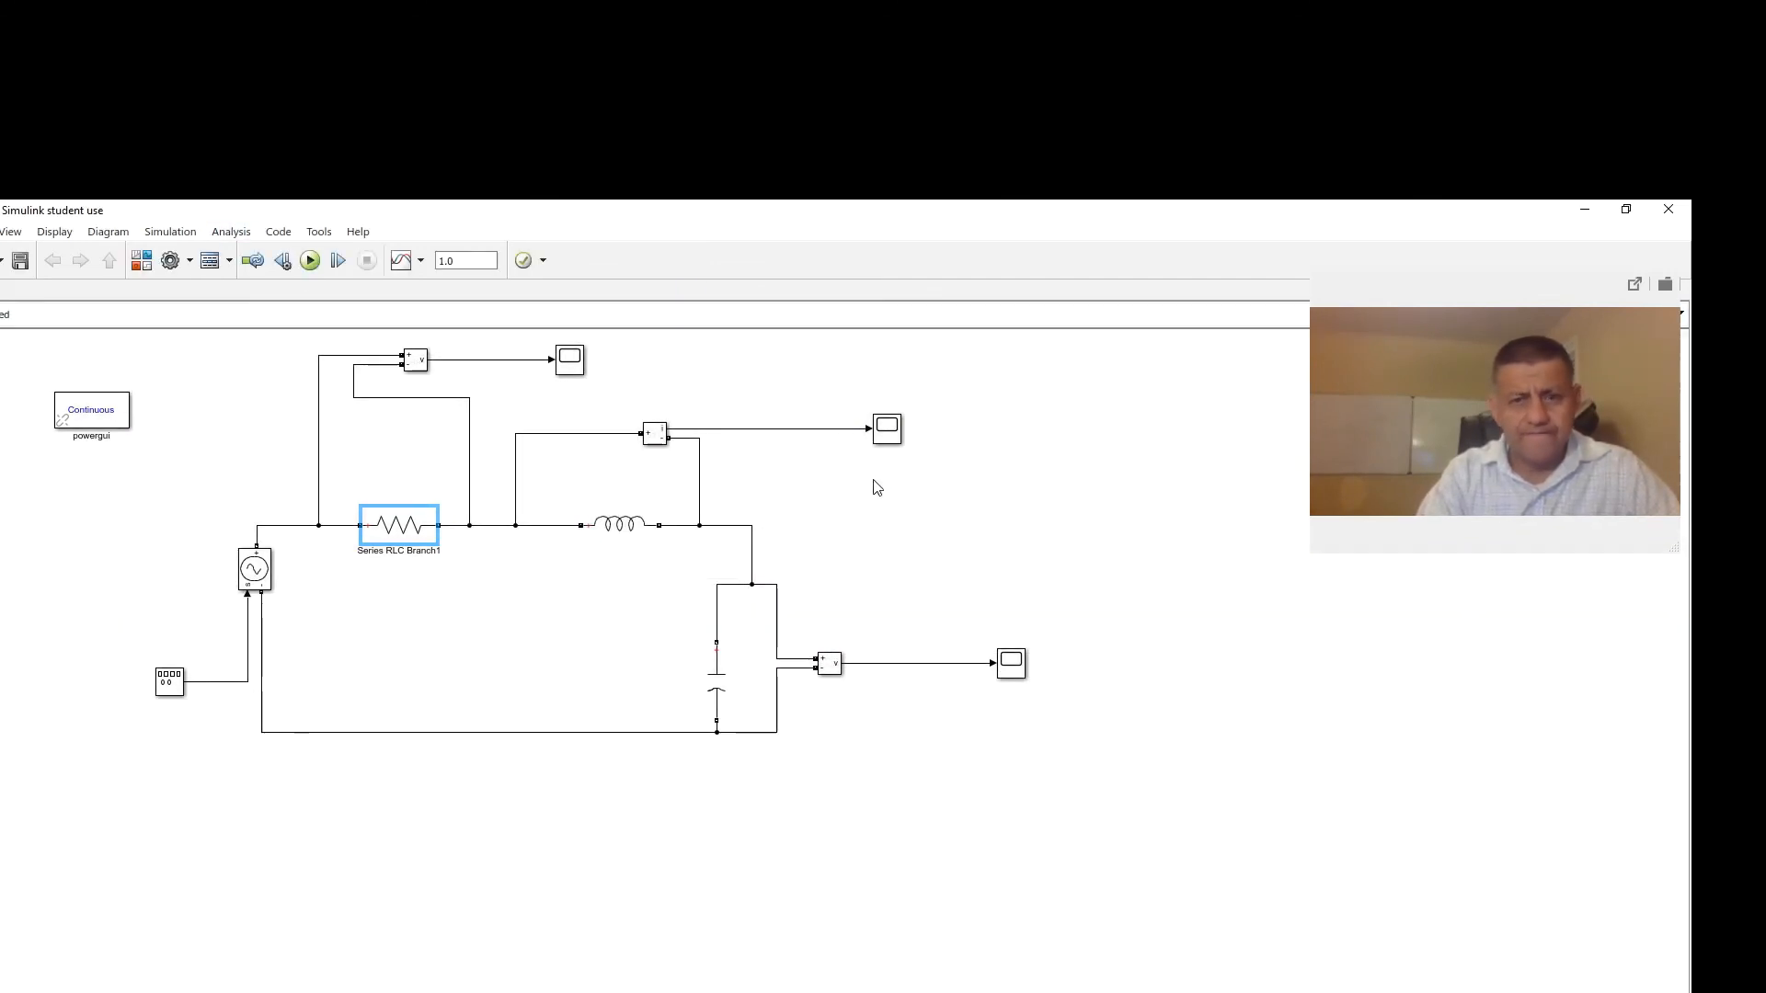
{"action": "double_click", "coordinate": [1014, 664]}
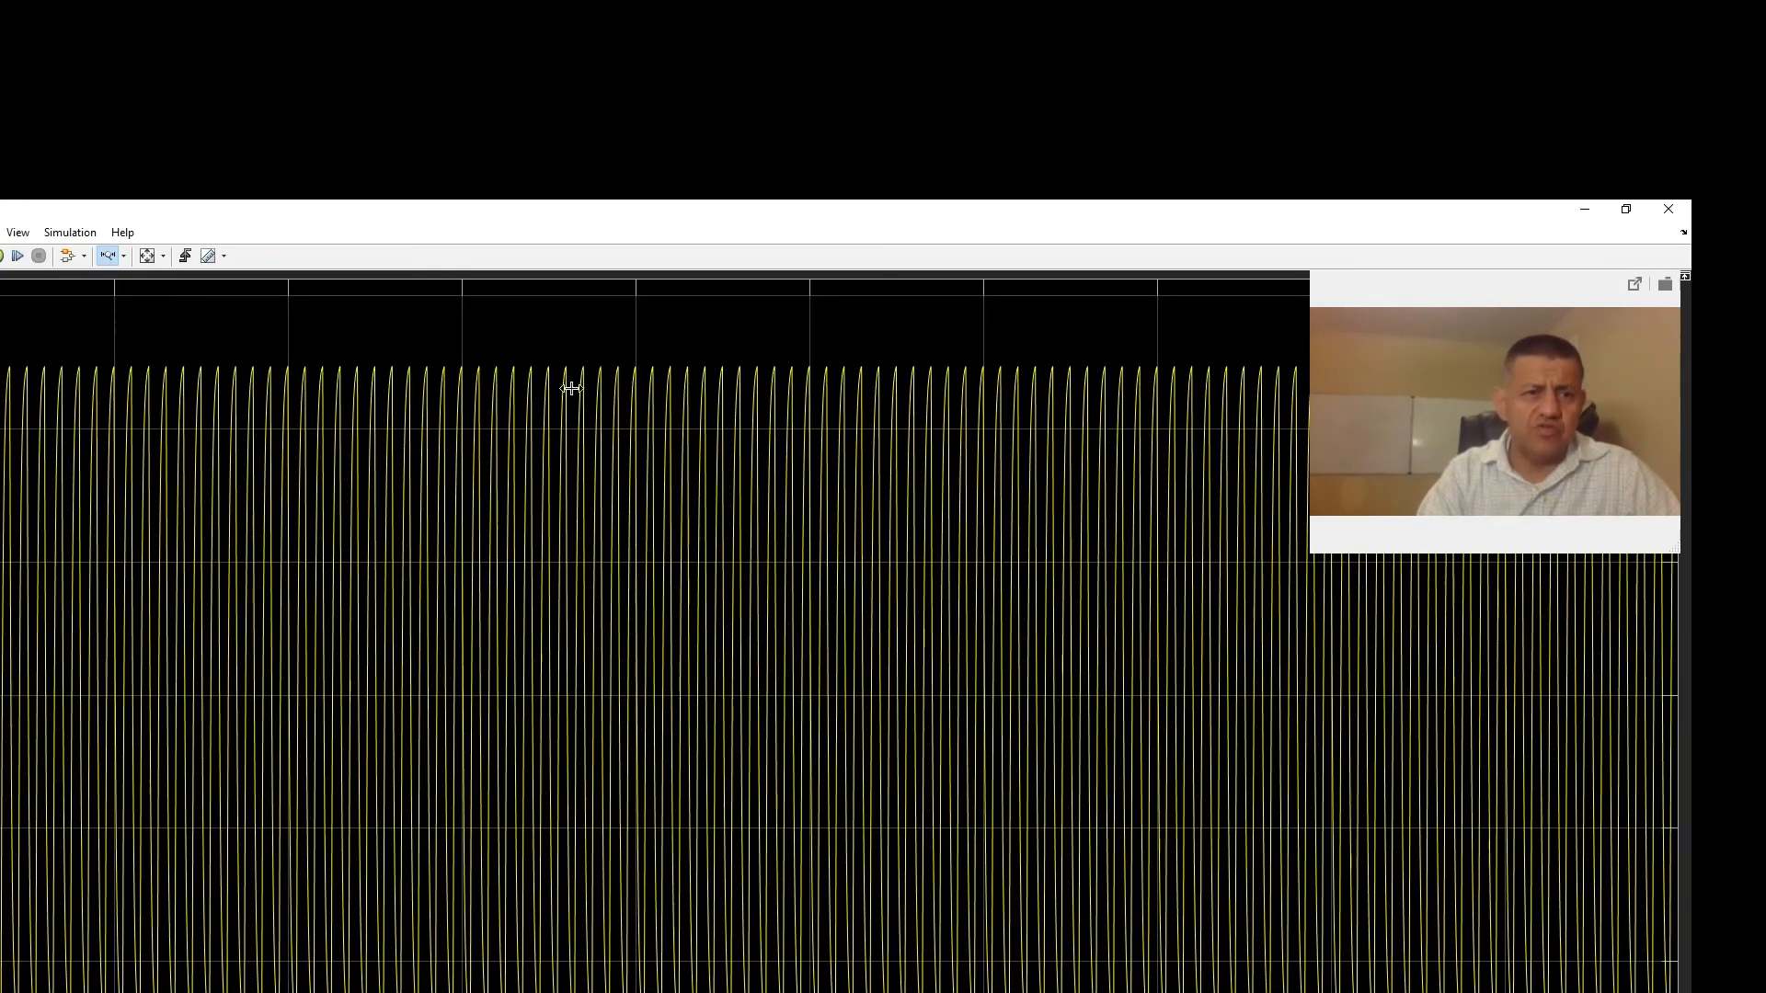
{"action": "left_click", "coordinate": [147, 257]}
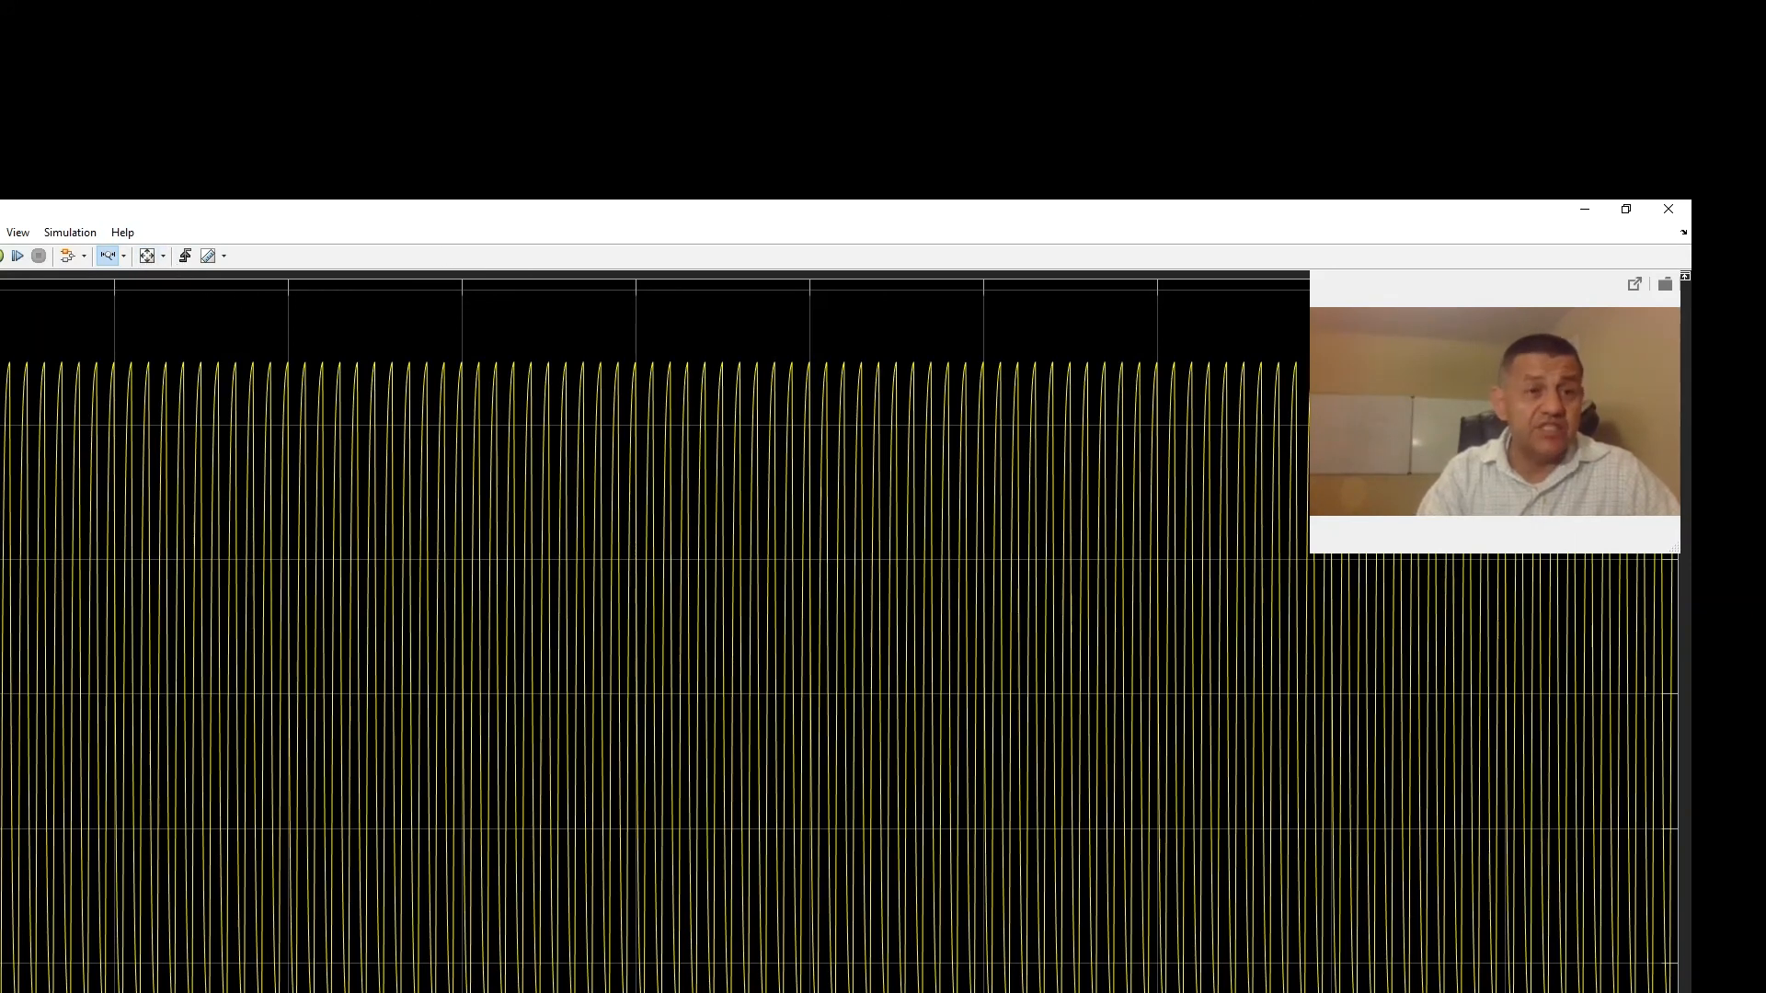
Zoom in repeatedly along the capacitor scope's time axis to examine the charge and discharge curves of individual cycles
{"action": "left_click", "coordinate": [125, 258]}
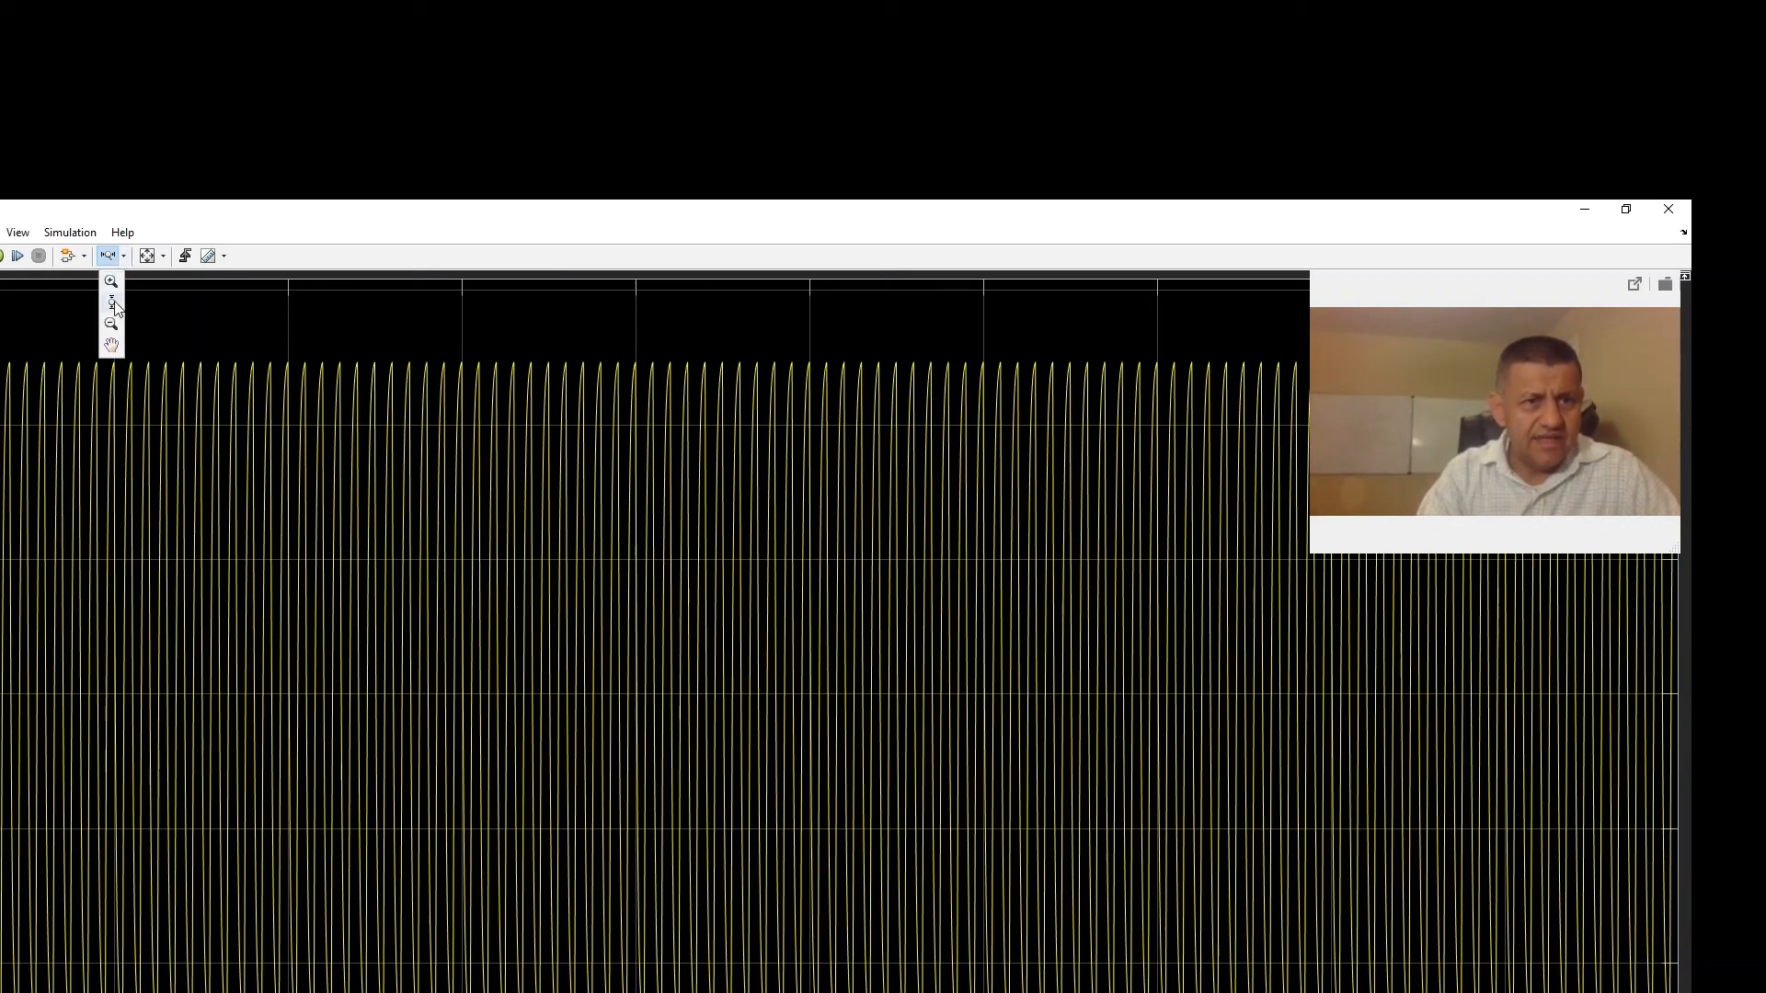
{"action": "left_click_drag", "start_coordinate": [2, 355], "coordinate": [860, 402]}
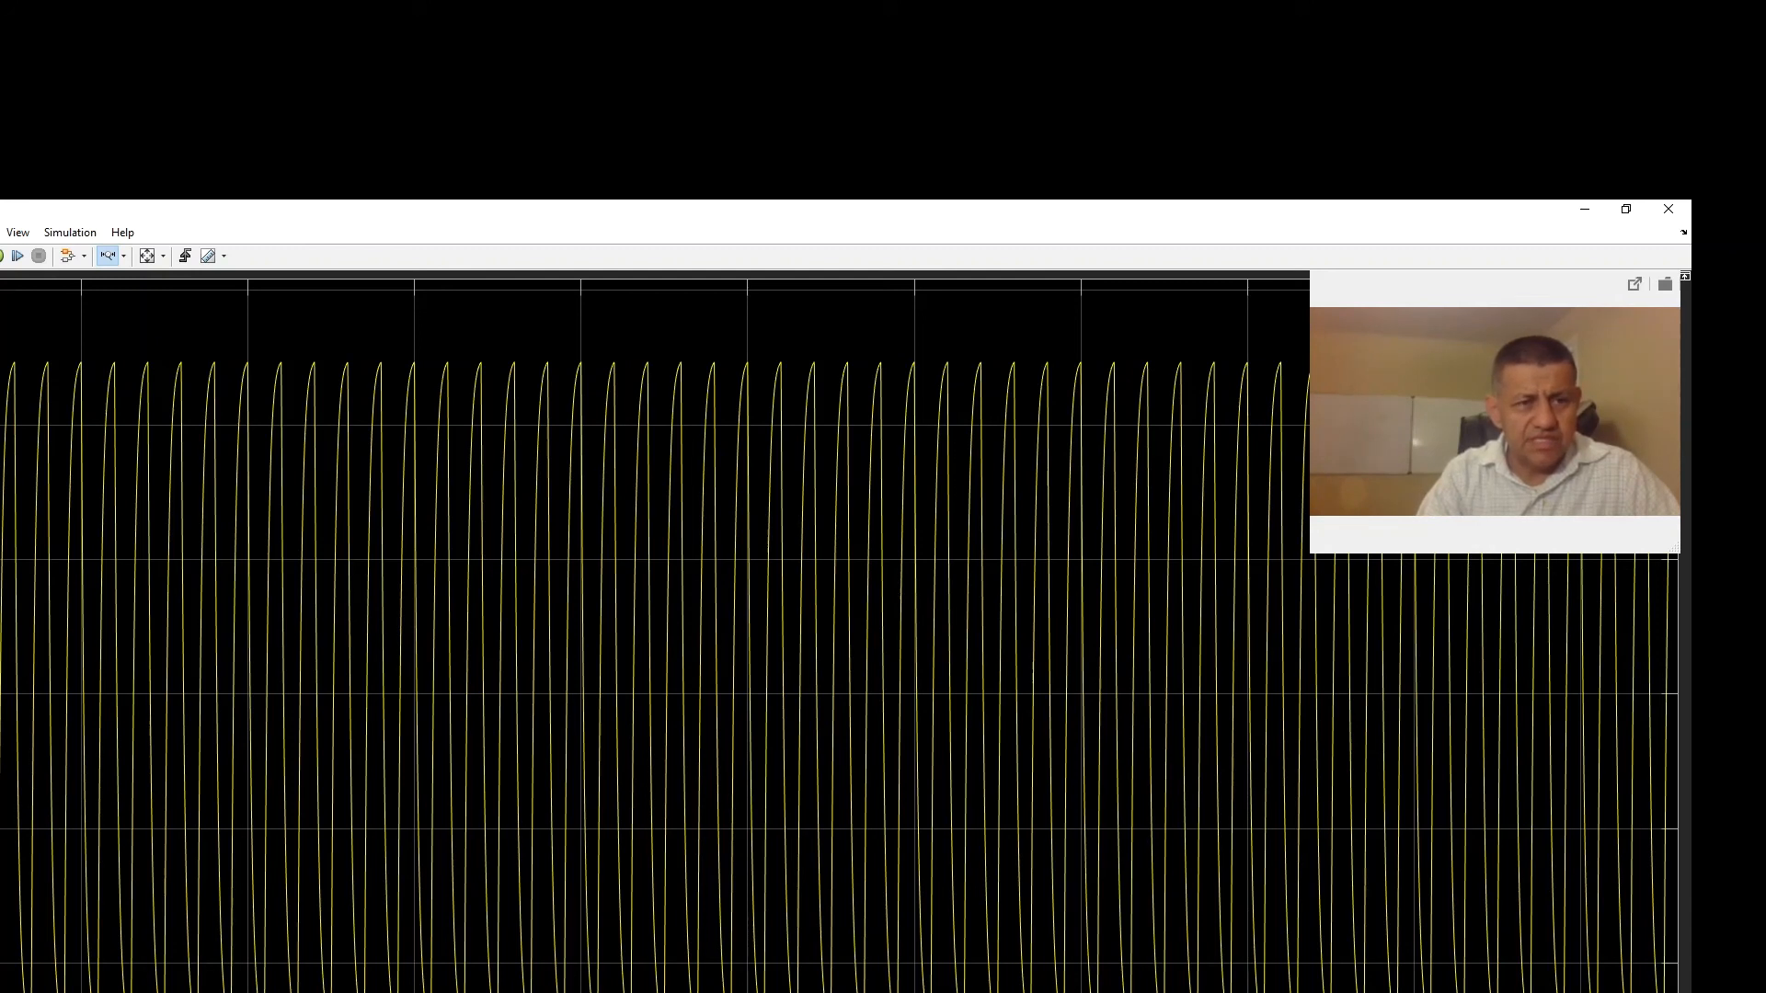
{"action": "left_click_drag", "start_coordinate": [2, 363], "coordinate": [1131, 387]}
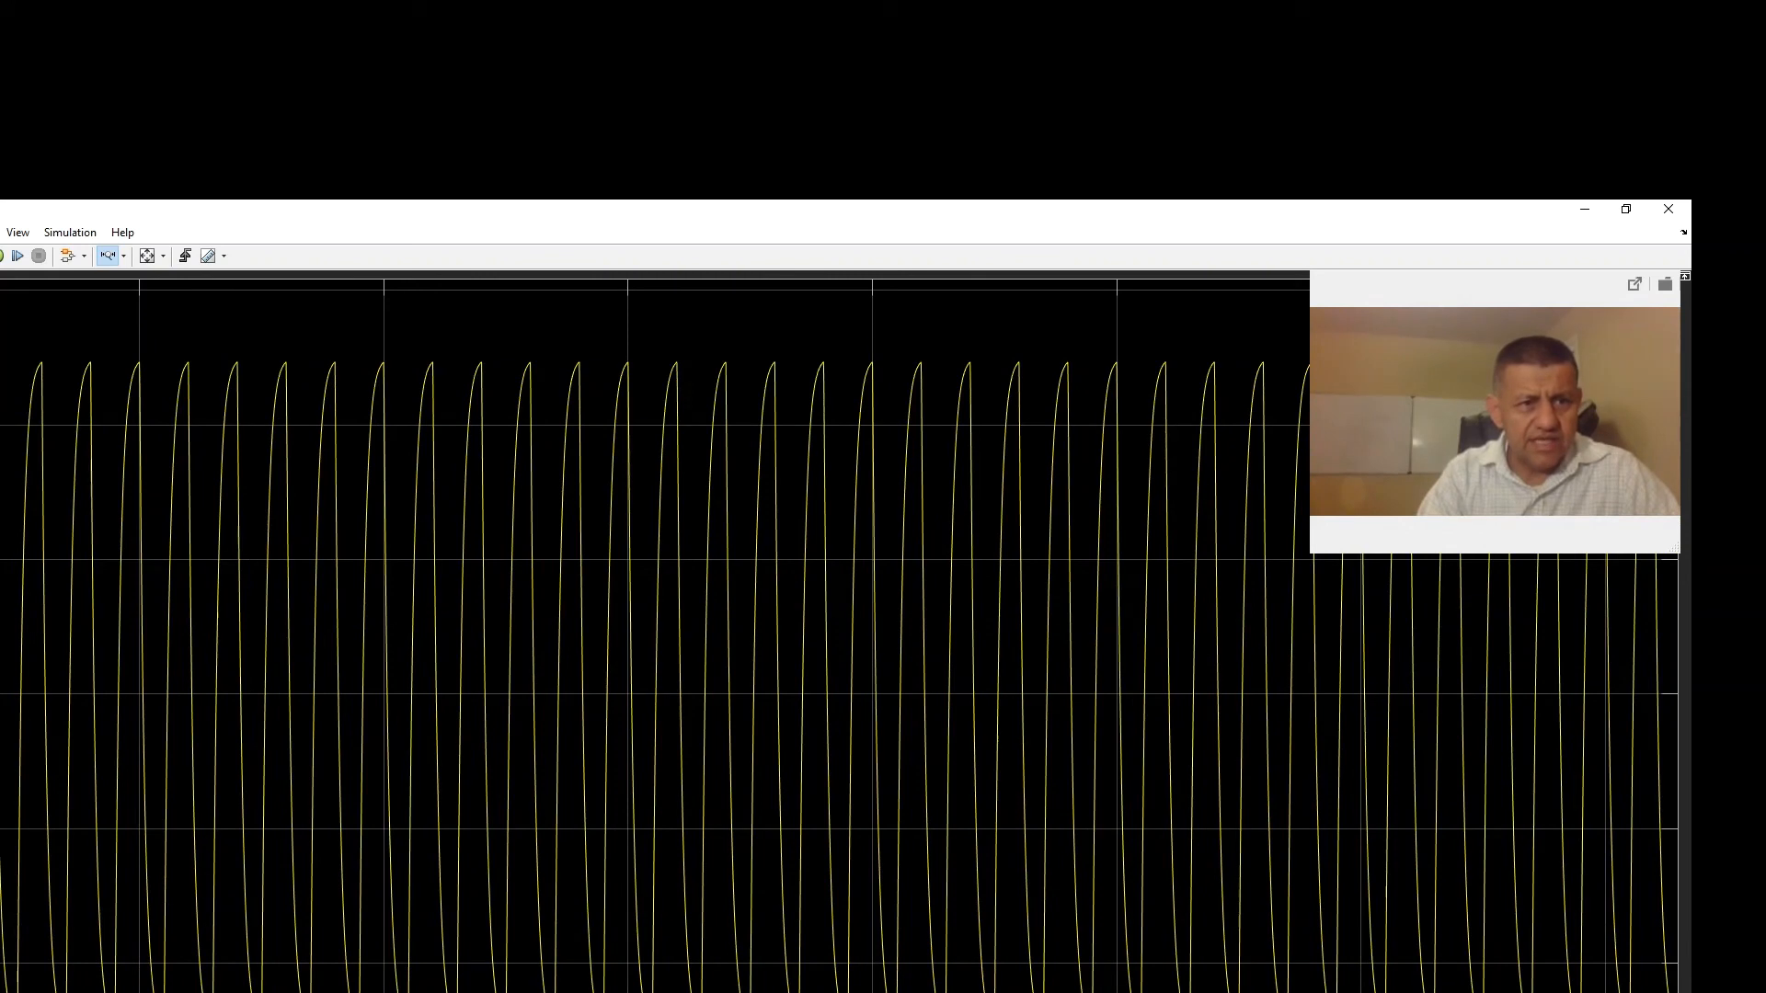
{"action": "left_click_drag", "start_coordinate": [1, 361], "coordinate": [1260, 398]}
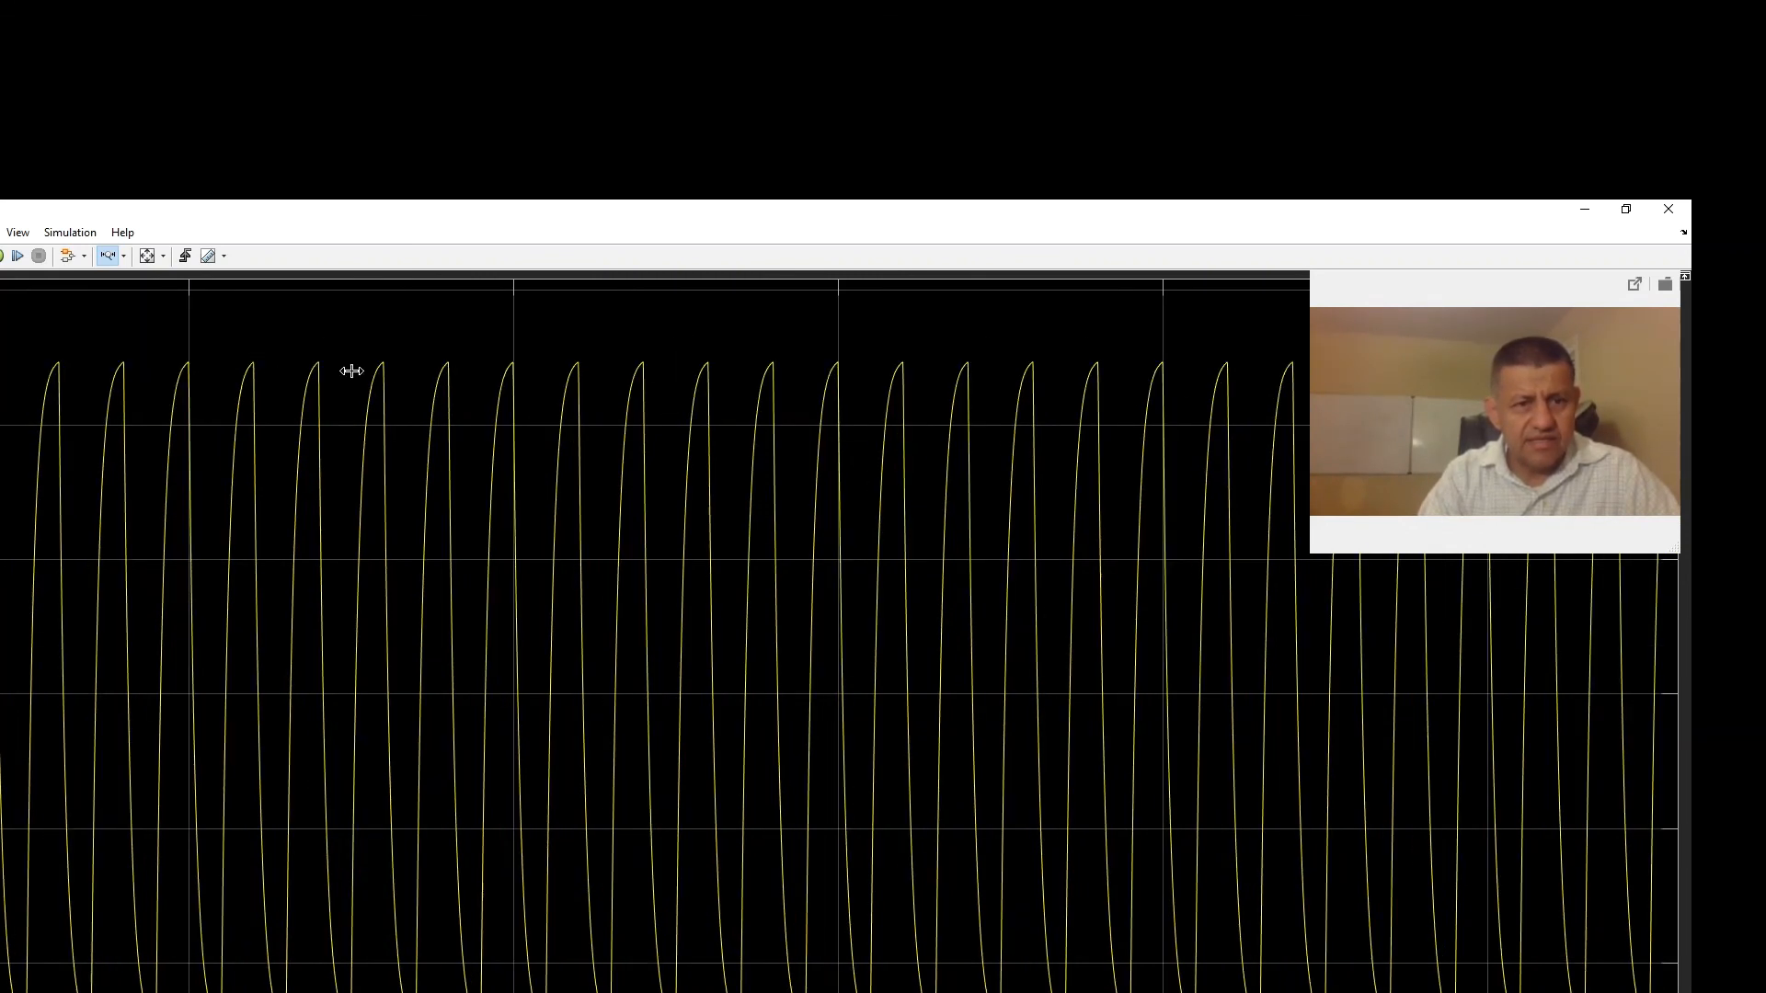
{"action": "left_click_drag", "start_coordinate": [2, 363], "coordinate": [1292, 391]}
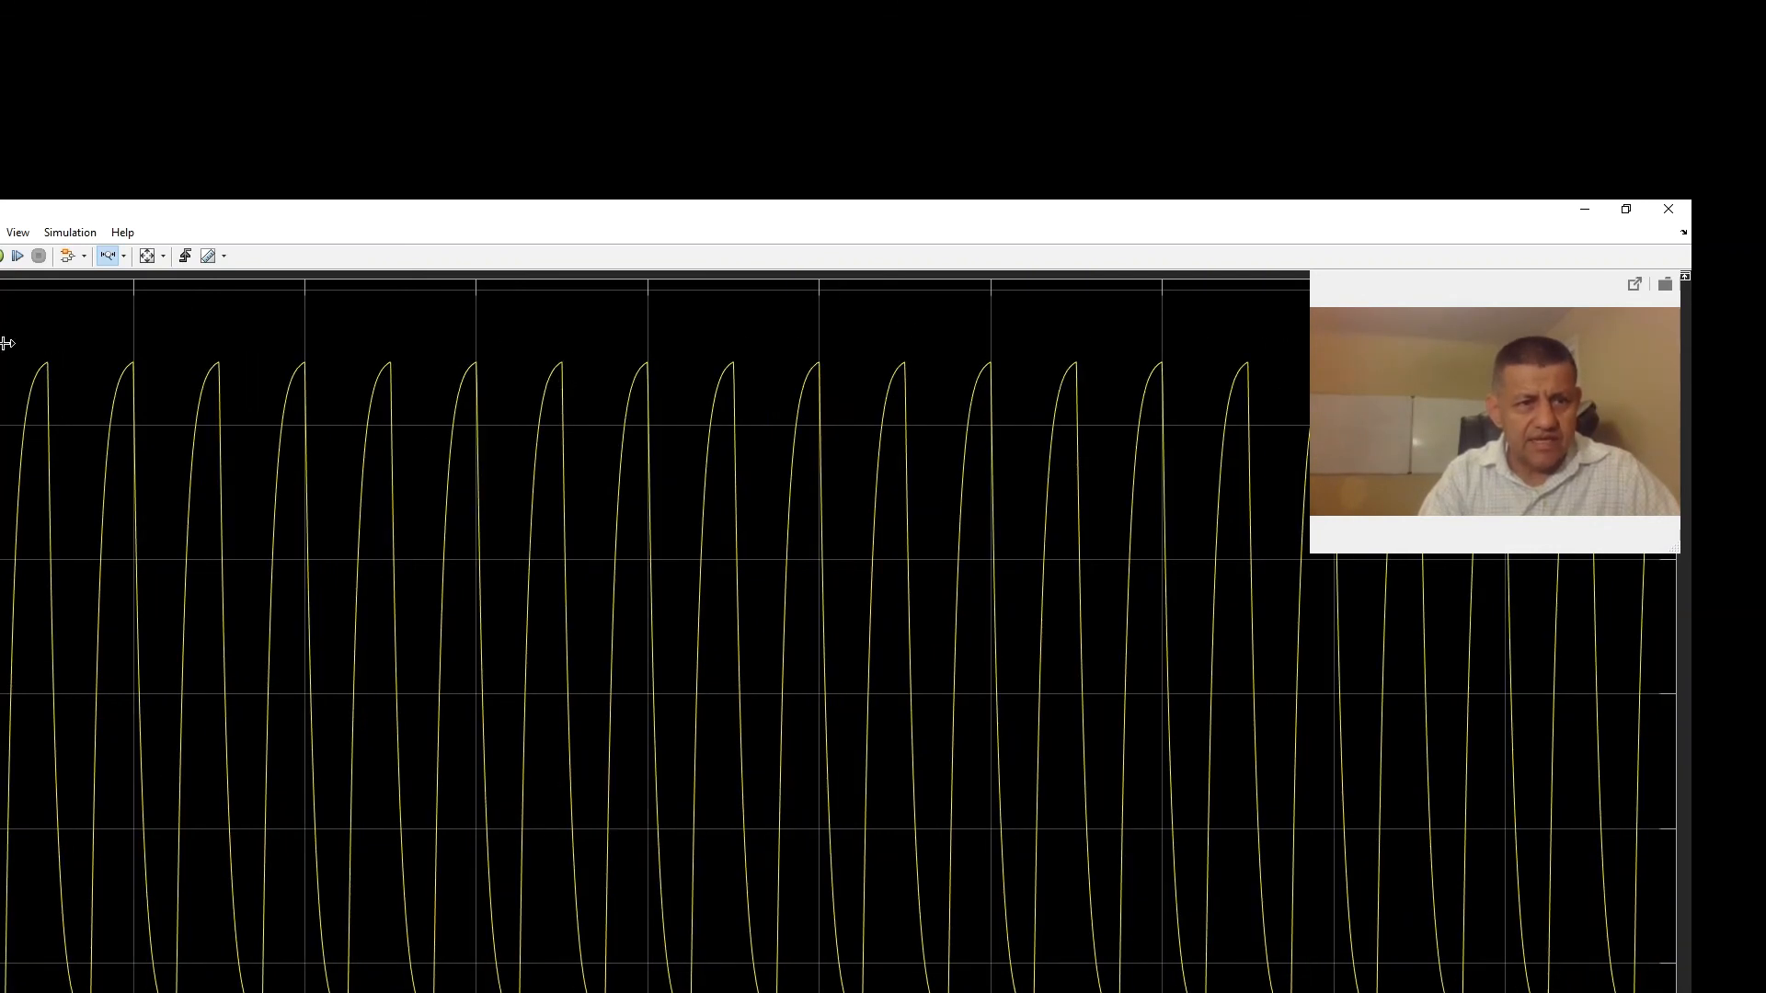
{"action": "left_click_drag", "start_coordinate": [2, 368], "coordinate": [1290, 441]}
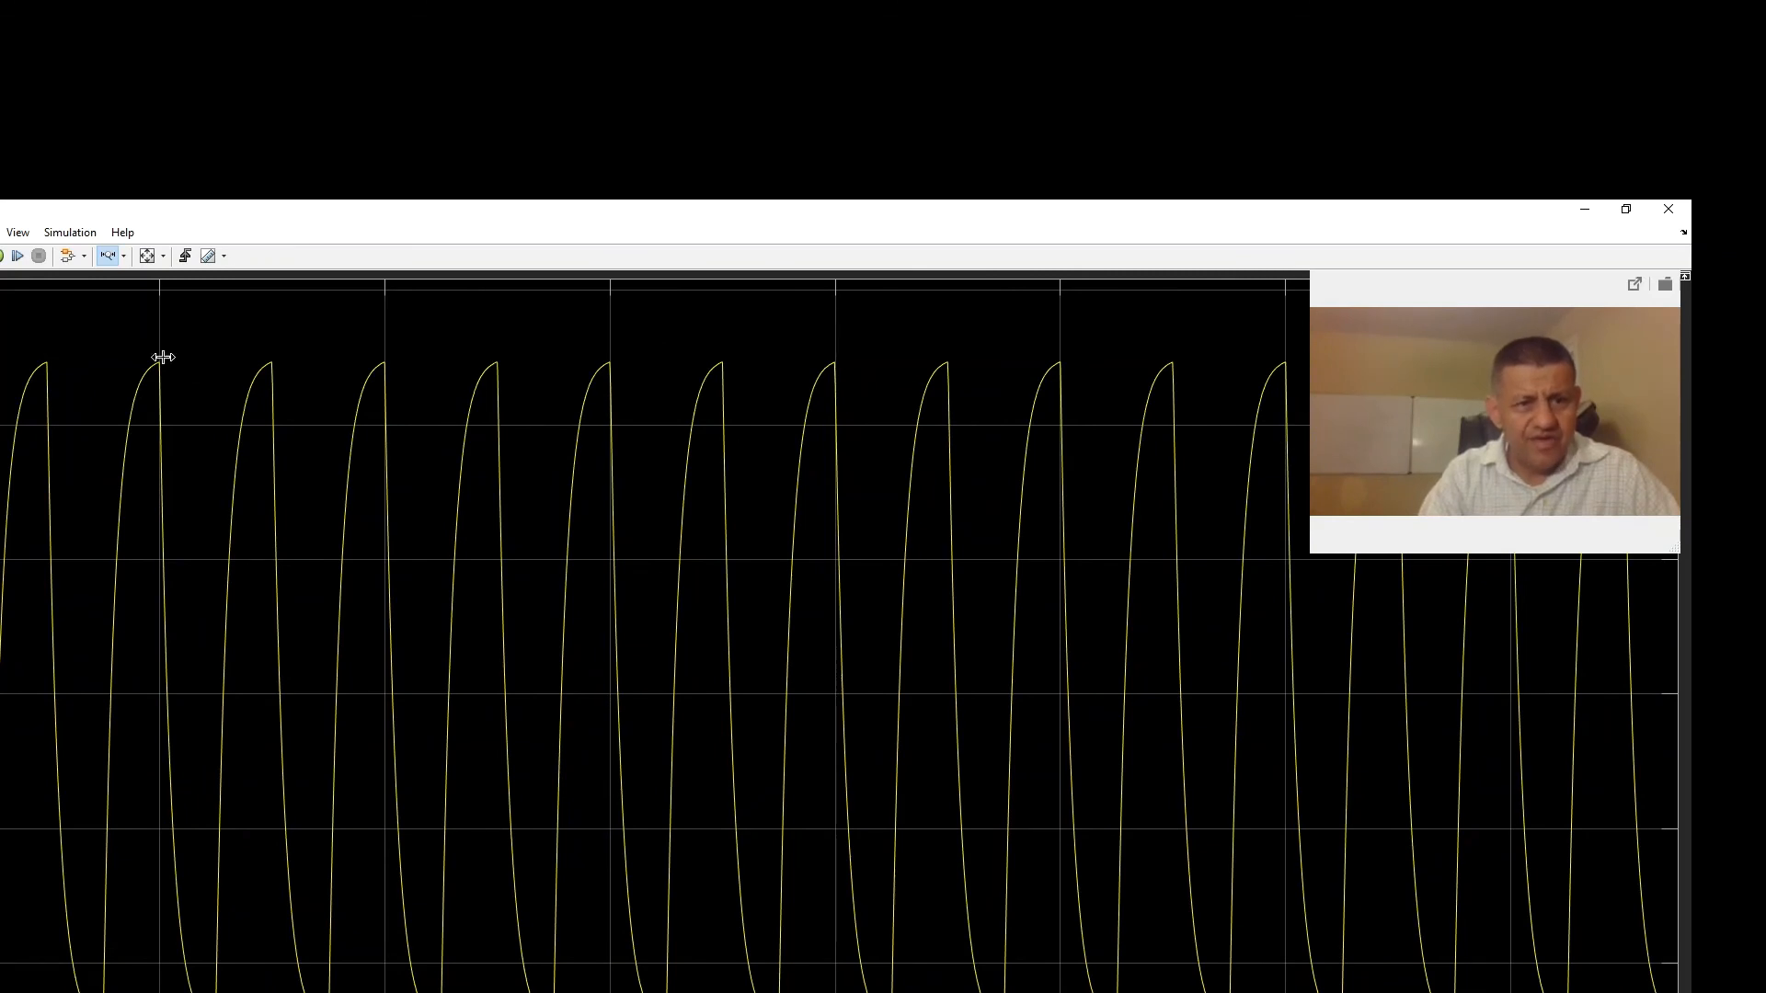
{"action": "left_click_drag", "start_coordinate": [163, 357], "coordinate": [1210, 377]}
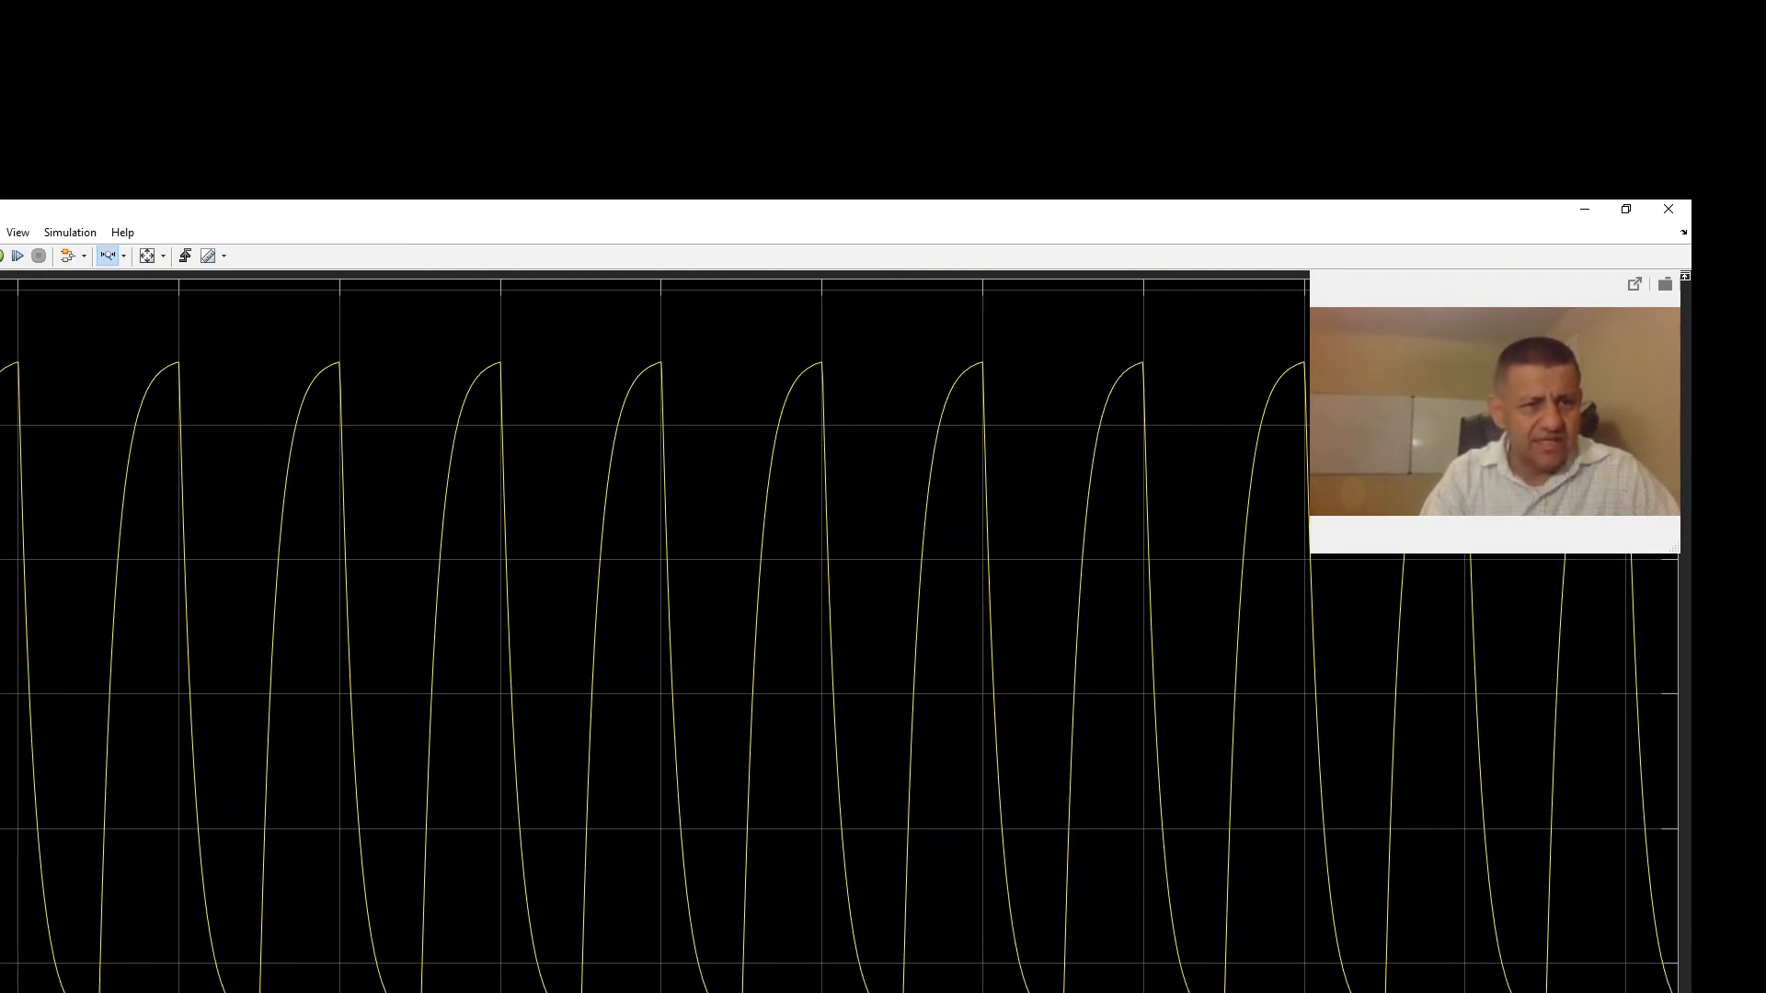
{"action": "left_click_drag", "start_coordinate": [5, 359], "coordinate": [1240, 345]}
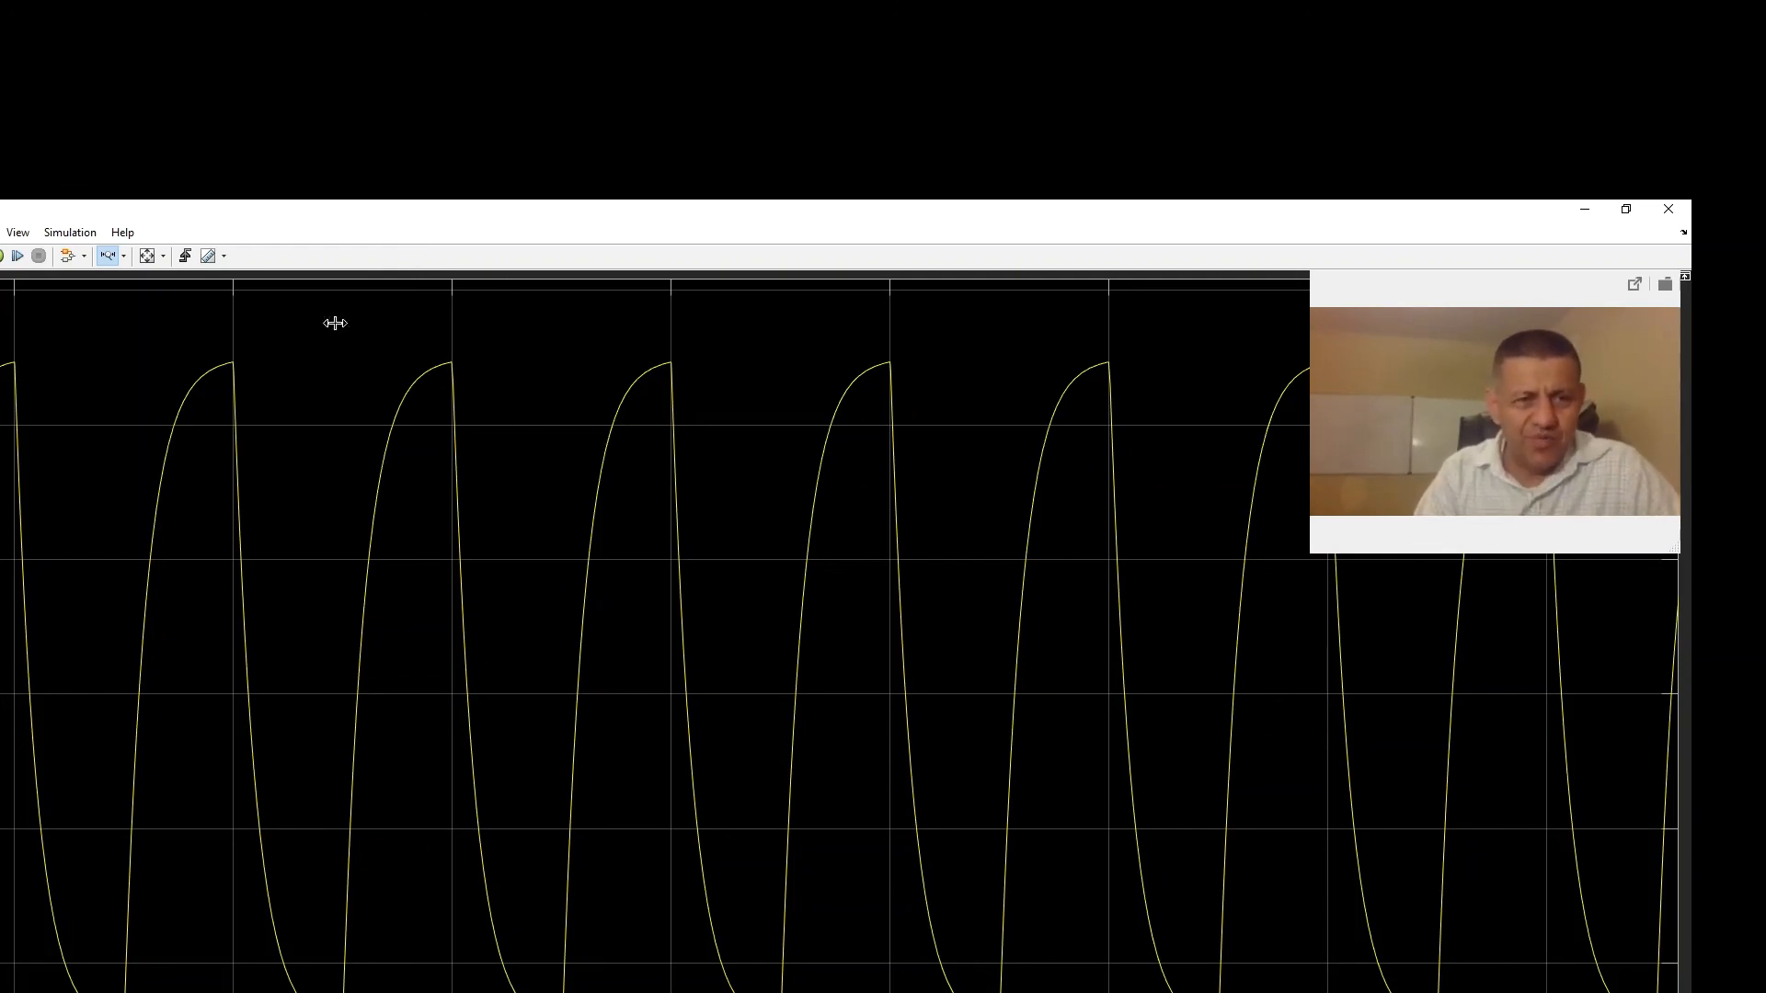
{"action": "left_click_drag", "start_coordinate": [4, 342], "coordinate": [1137, 397]}
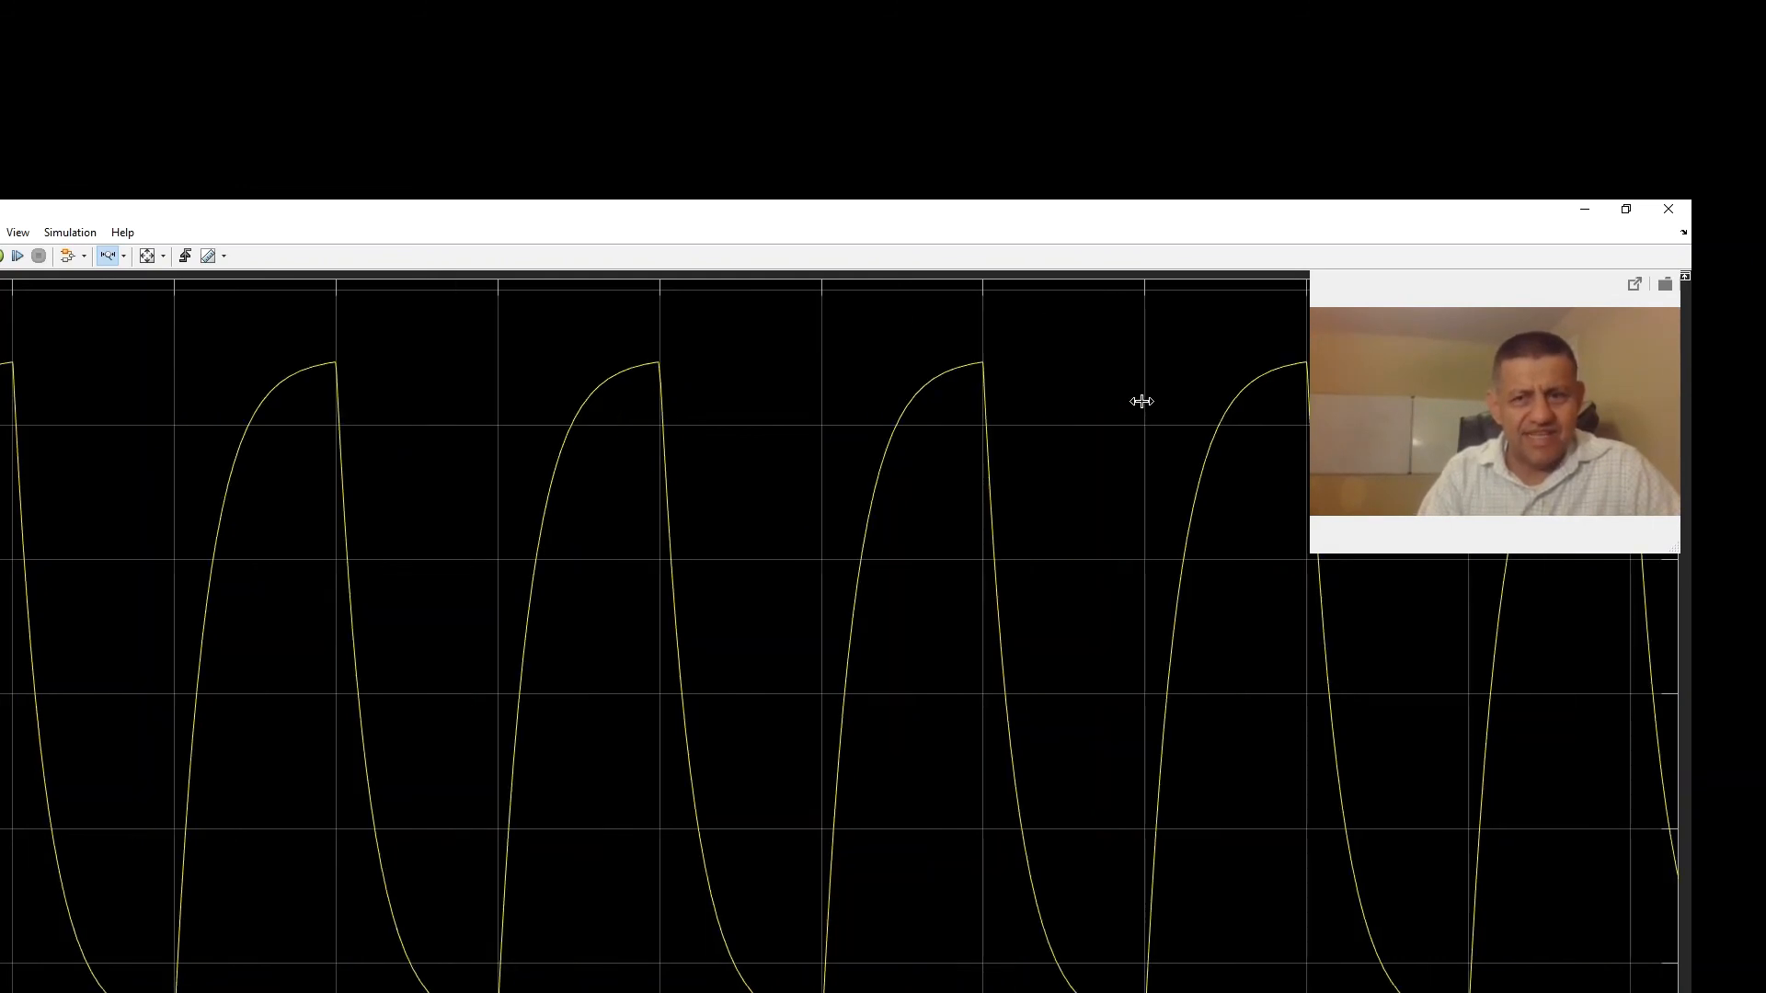
{"action": "left_click_drag", "start_coordinate": [5, 342], "coordinate": [1282, 447]}
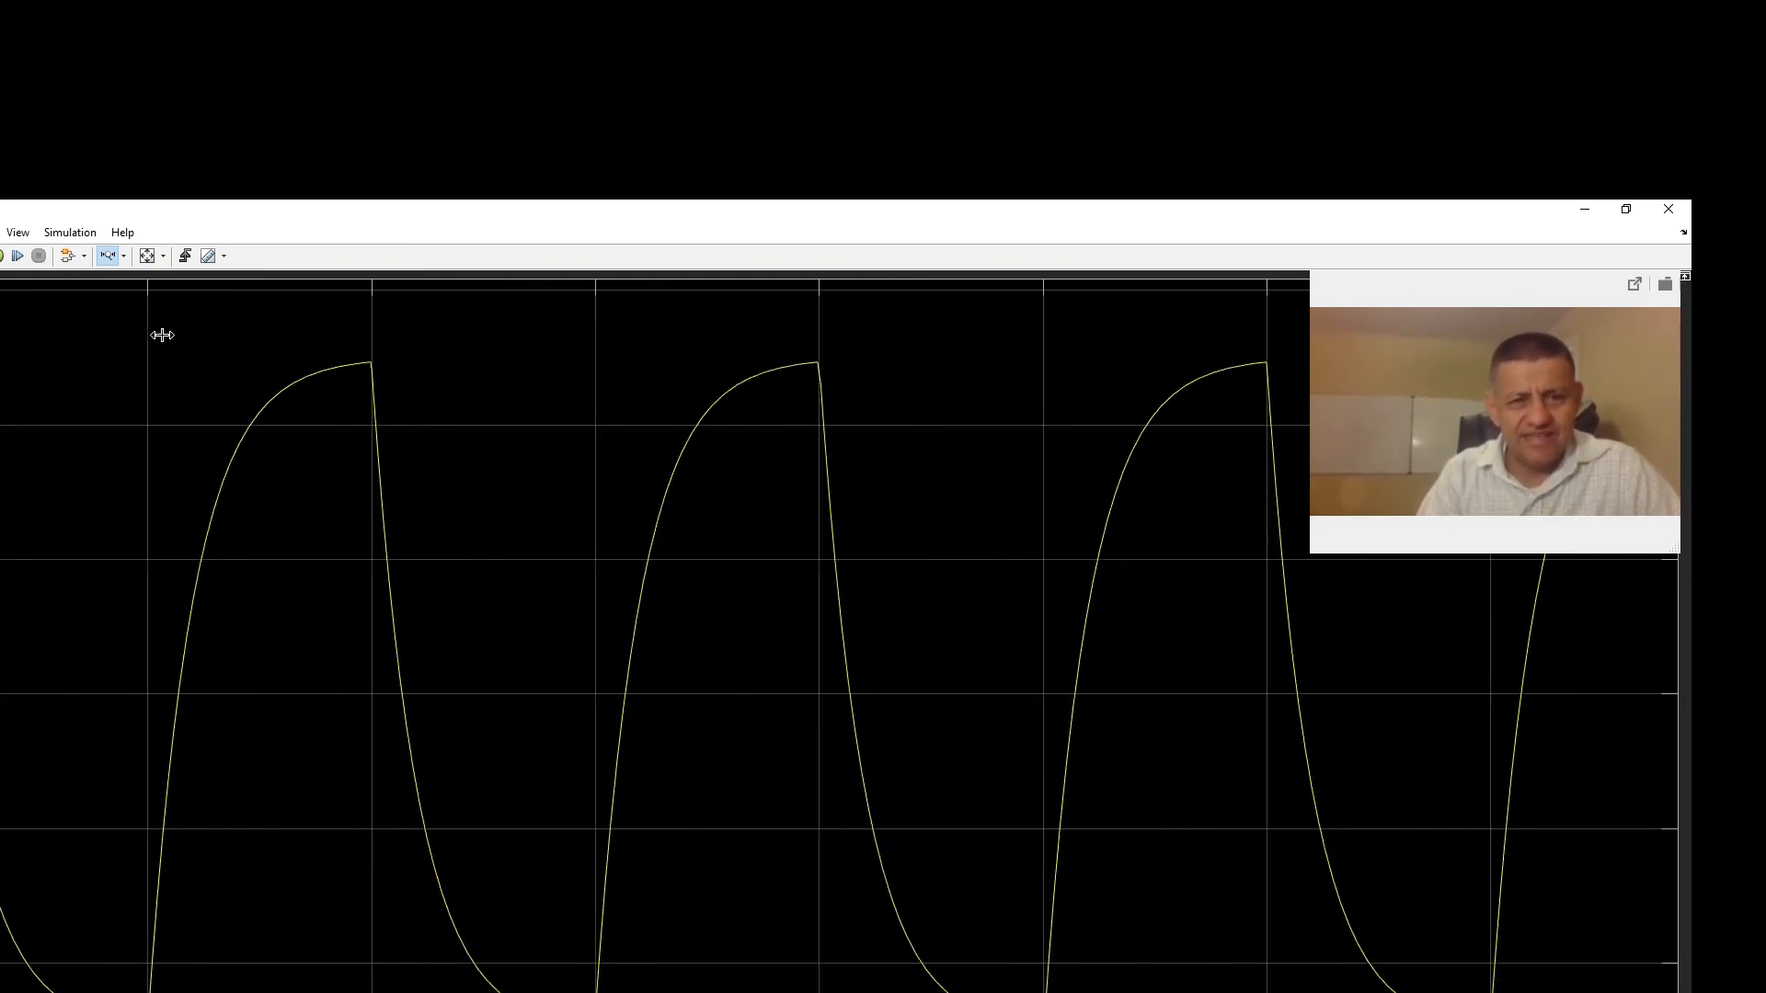
{"action": "left_click_drag", "start_coordinate": [162, 335], "coordinate": [1349, 379]}
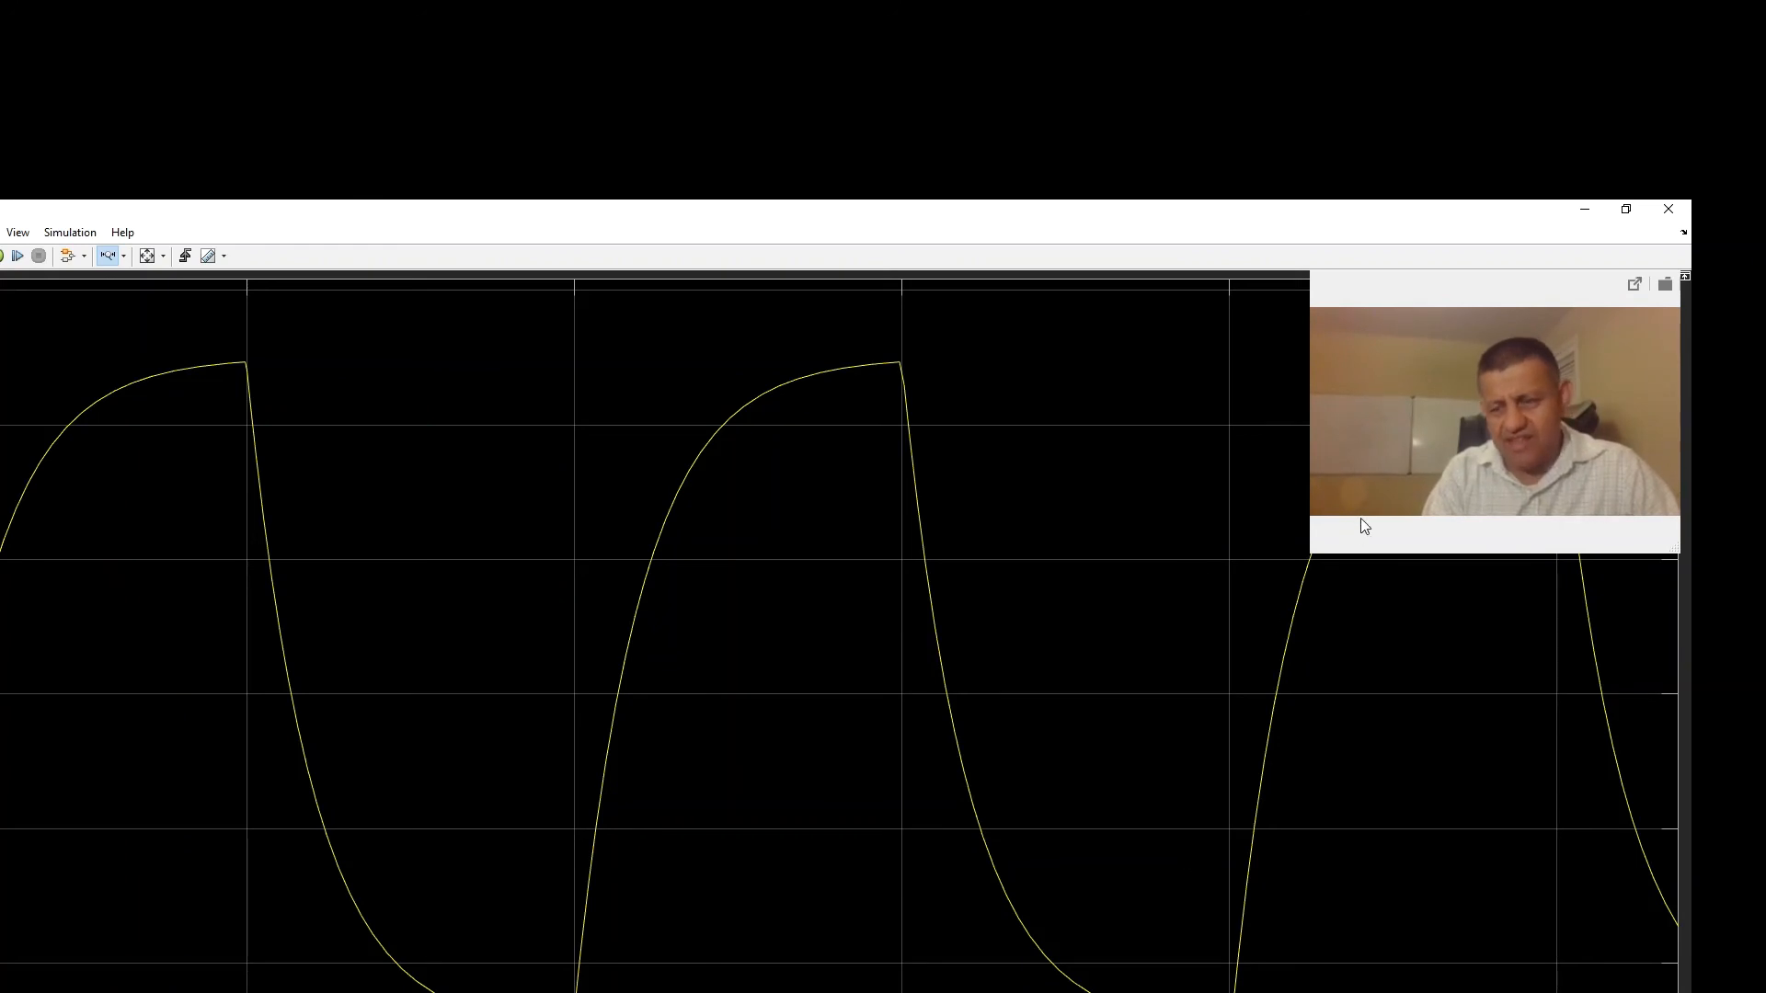
{"action": "mouse_move", "coordinate": [1538, 291]}
{"action": "left_mouse_down"}
{"action": "mouse_move", "coordinate": [1306, 333]}
{"action": "mouse_move", "coordinate": [1542, 267]}
{"action": "mouse_move", "coordinate": [1530, 219]}
{"action": "left_mouse_up"}
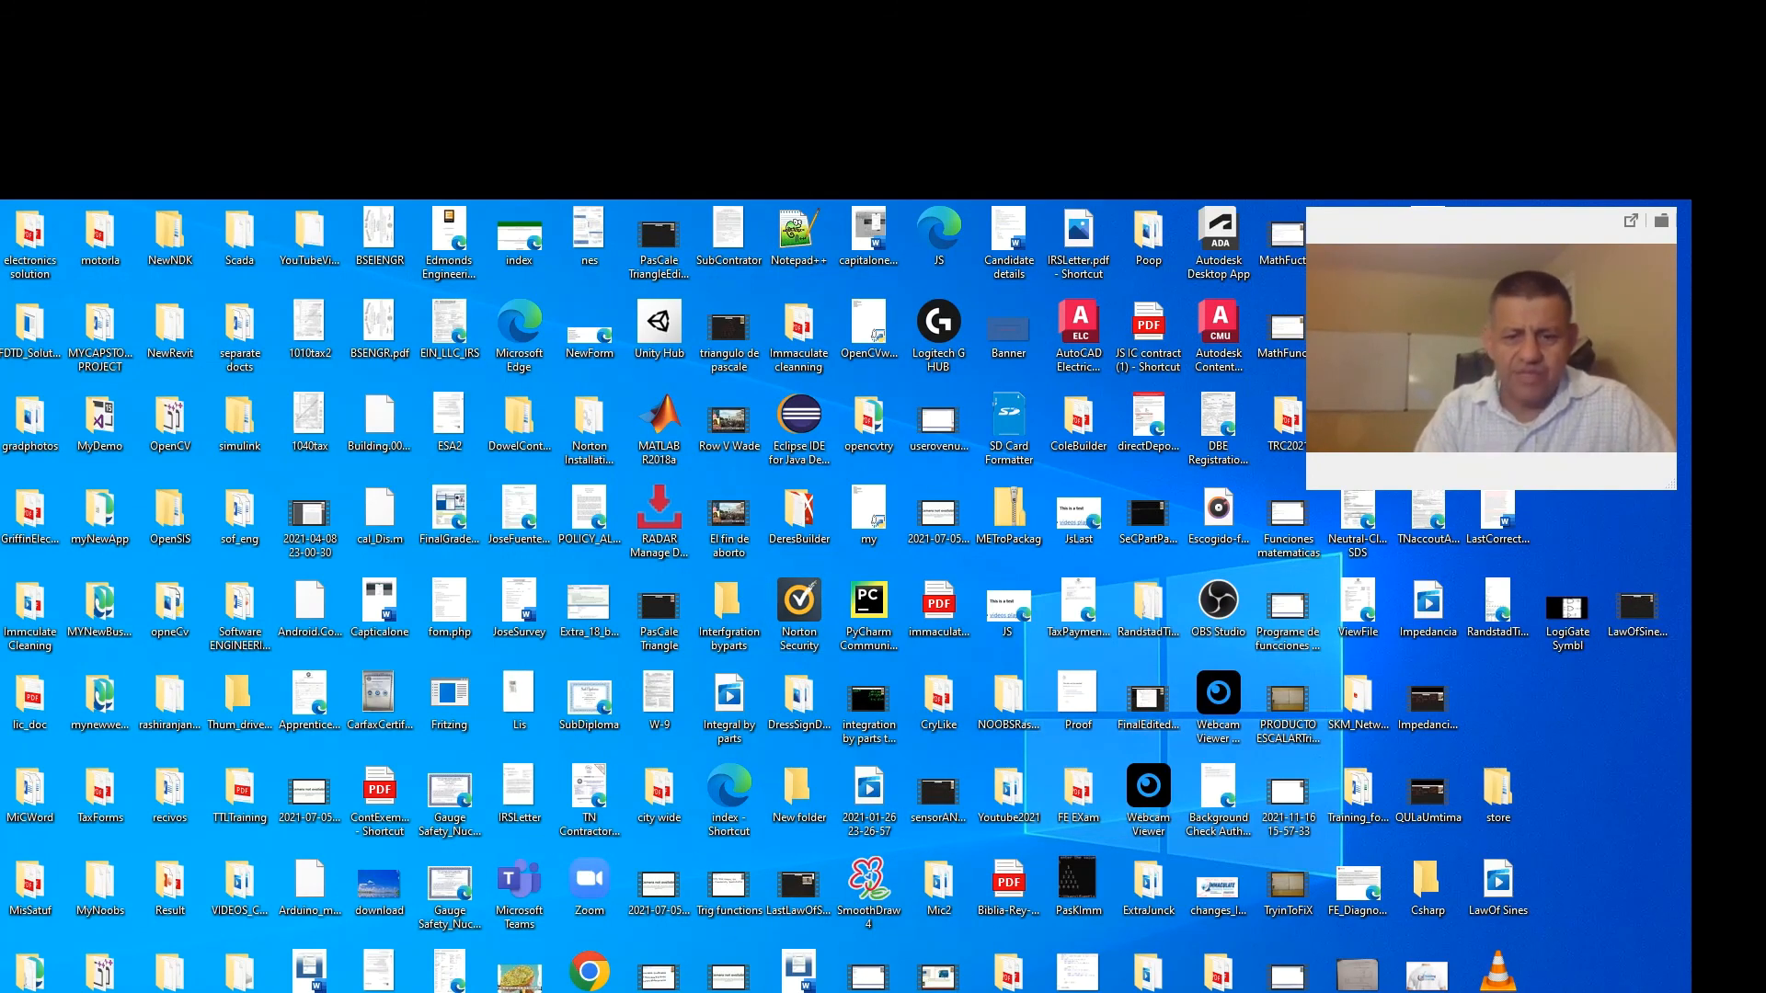
{"action": "key", "text": "alt+Tab"}
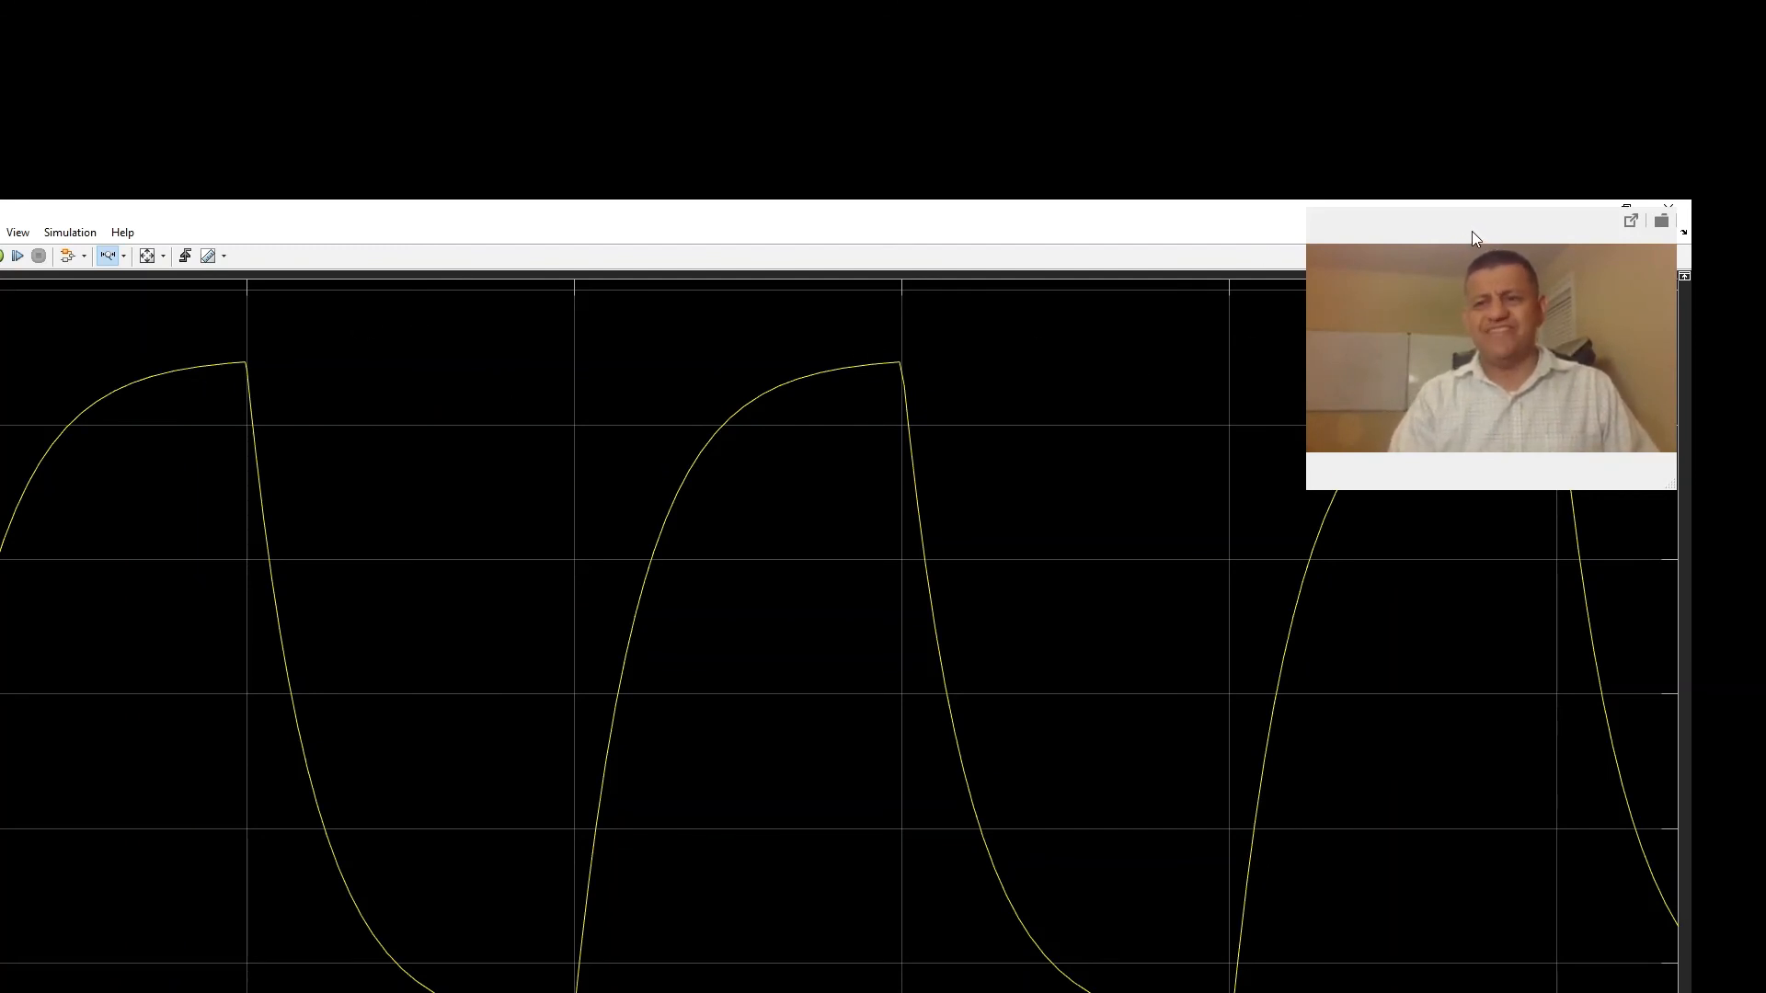
{"action": "left_click_drag", "start_coordinate": [1467, 230], "coordinate": [1466, 285]}
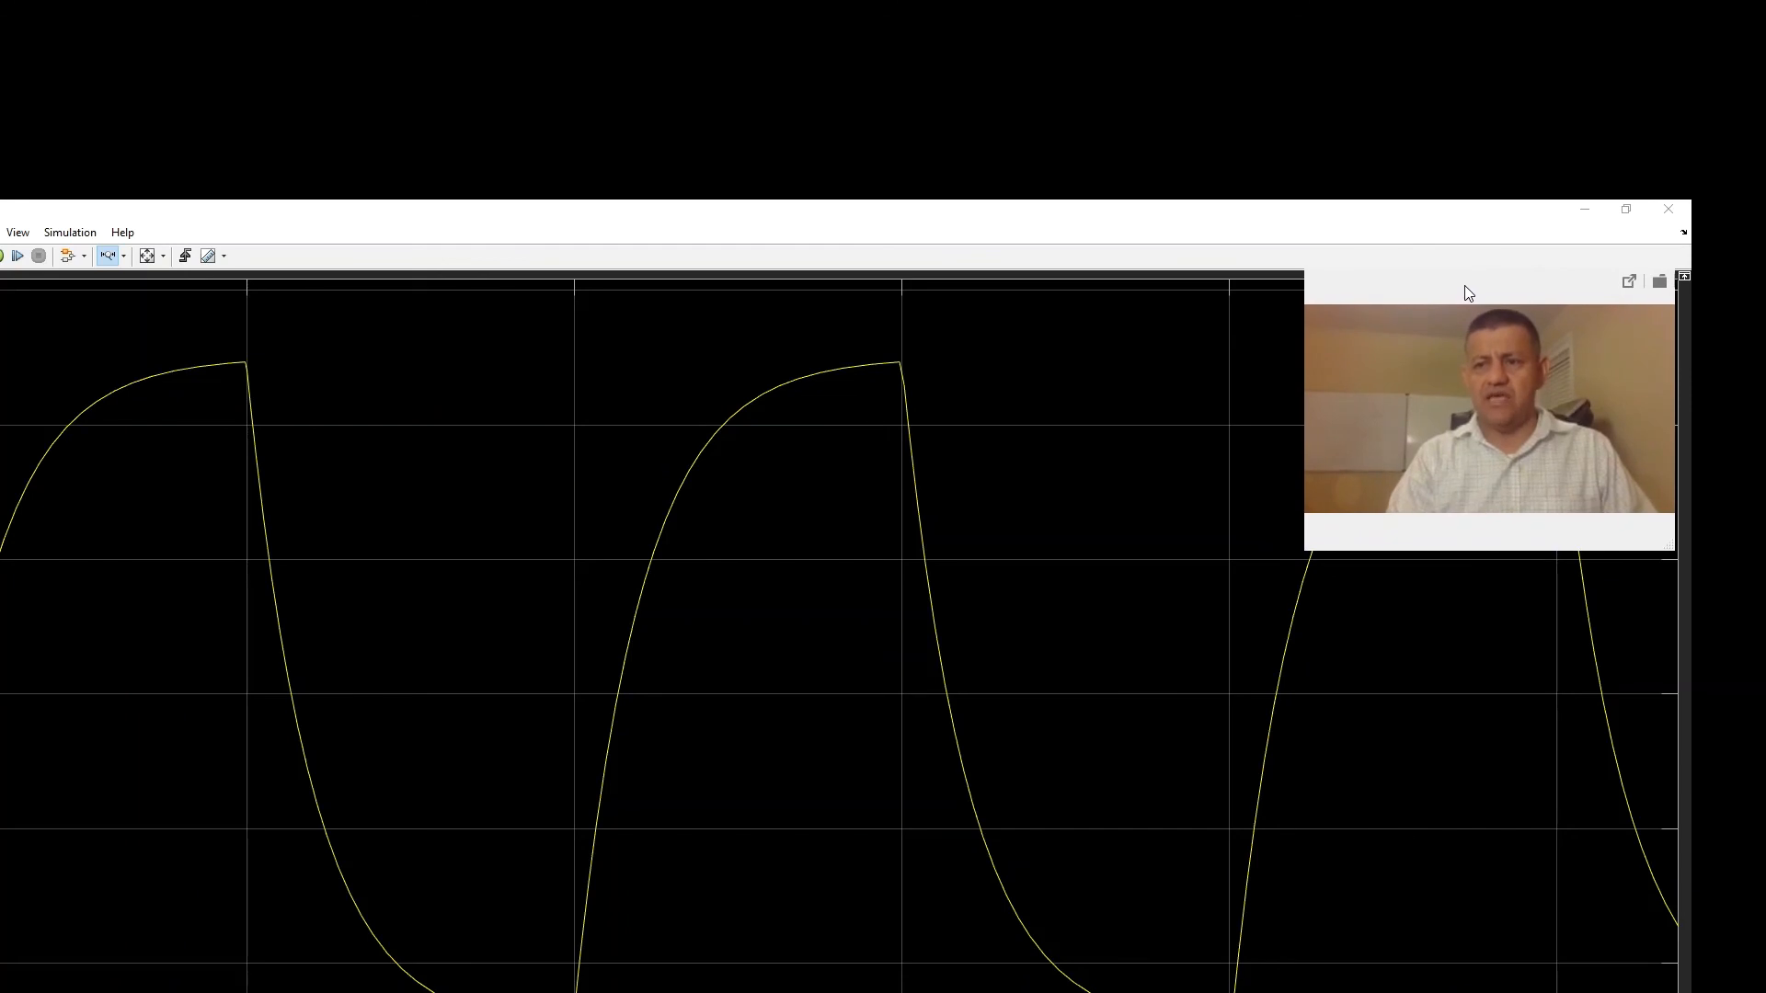